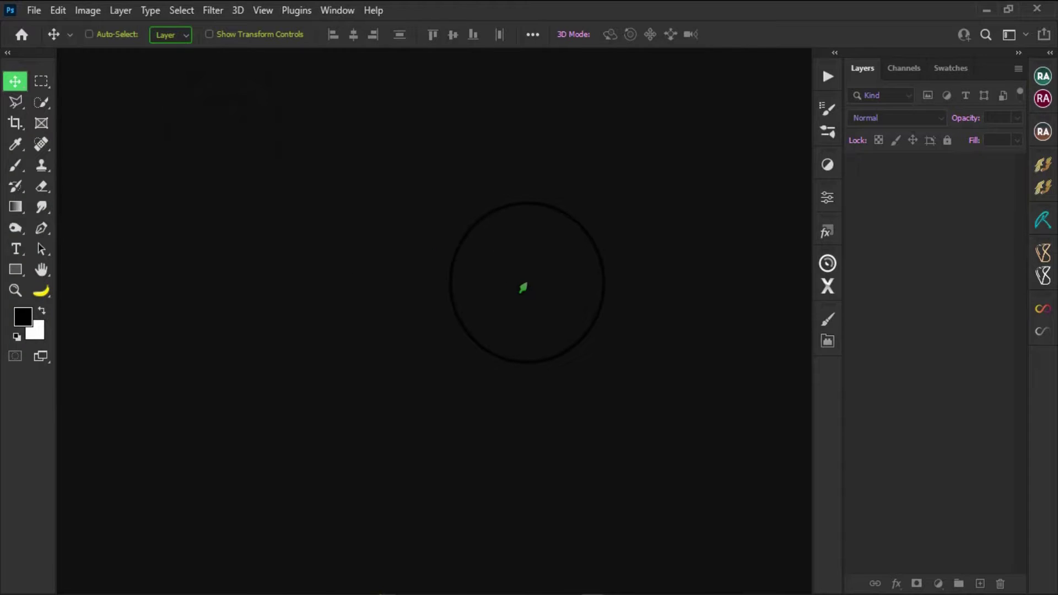
Create a 2100 × 2500 px, 300 ppi document named 01111.
key(ctrl+n)
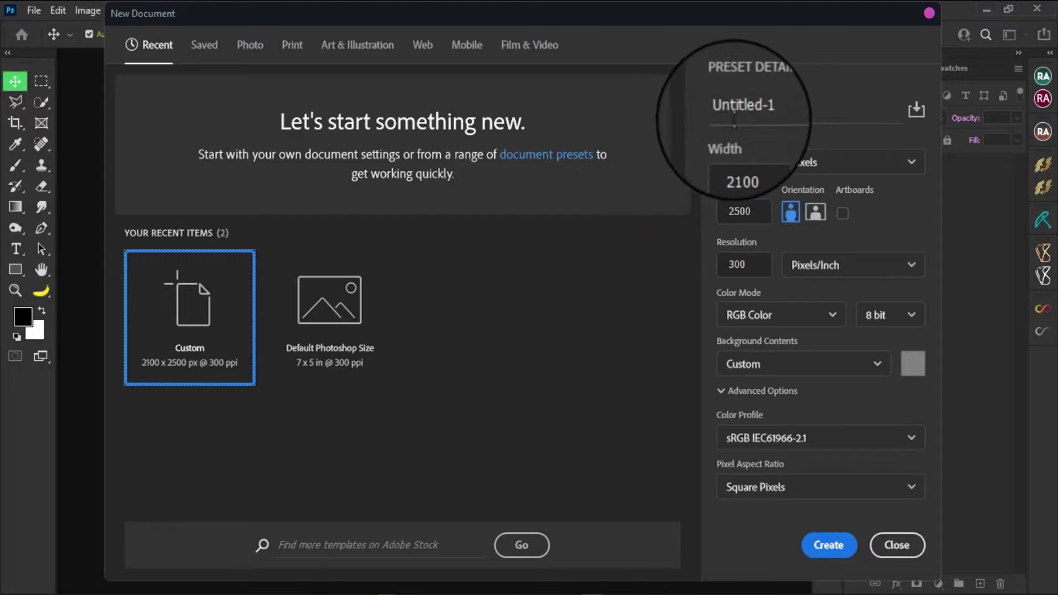
drag(783, 108, 719, 111)
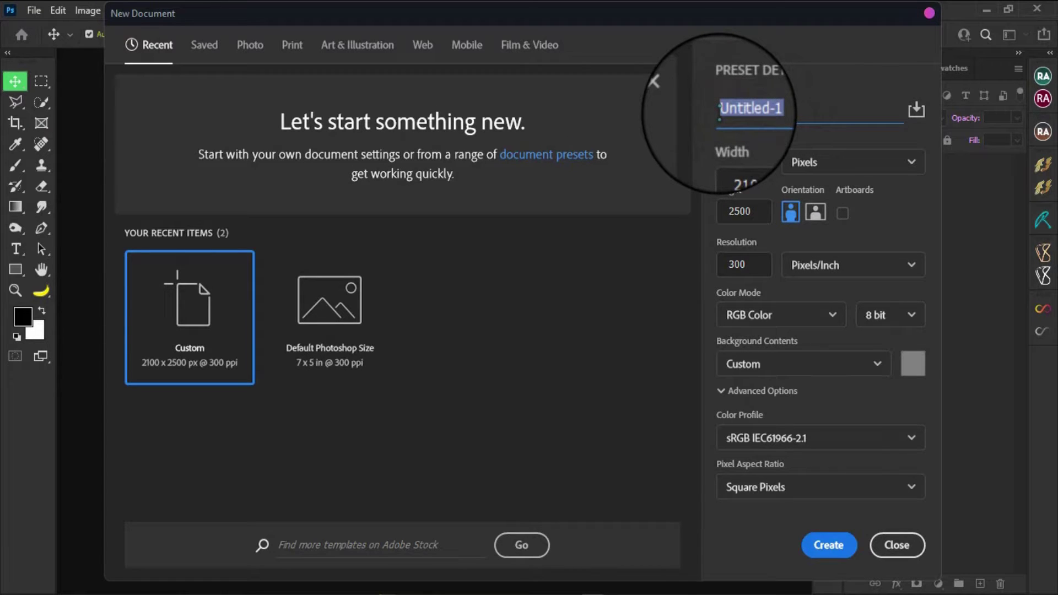
text(01)
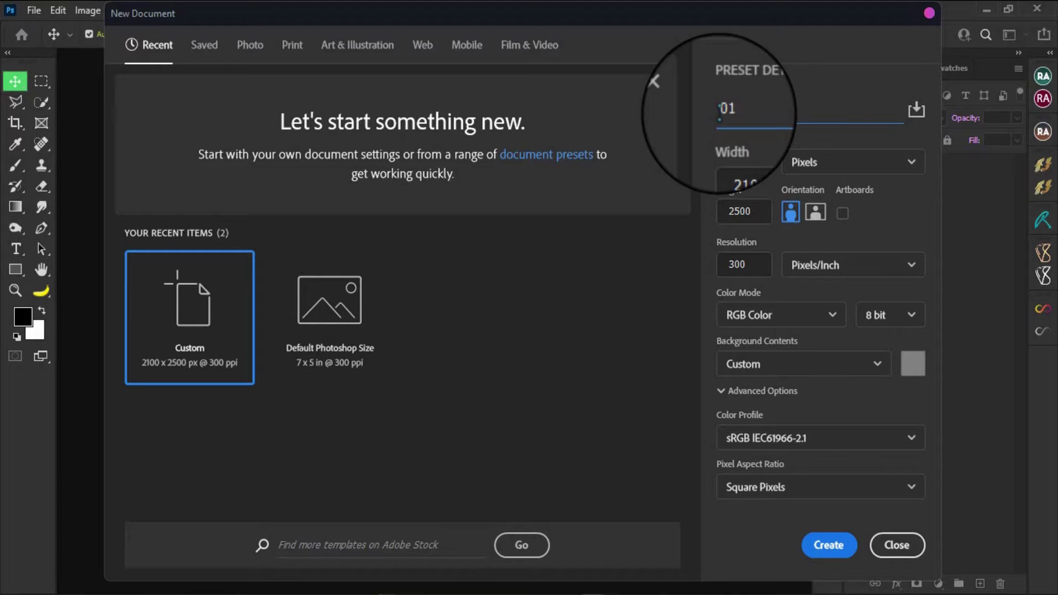
text(1)
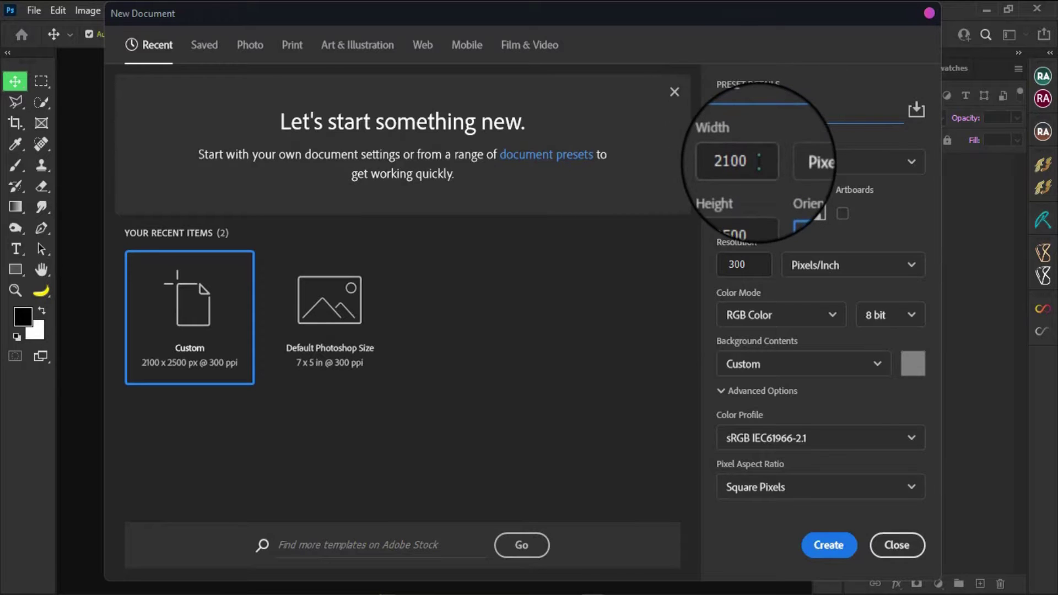
key(Tab)
key(Tab)
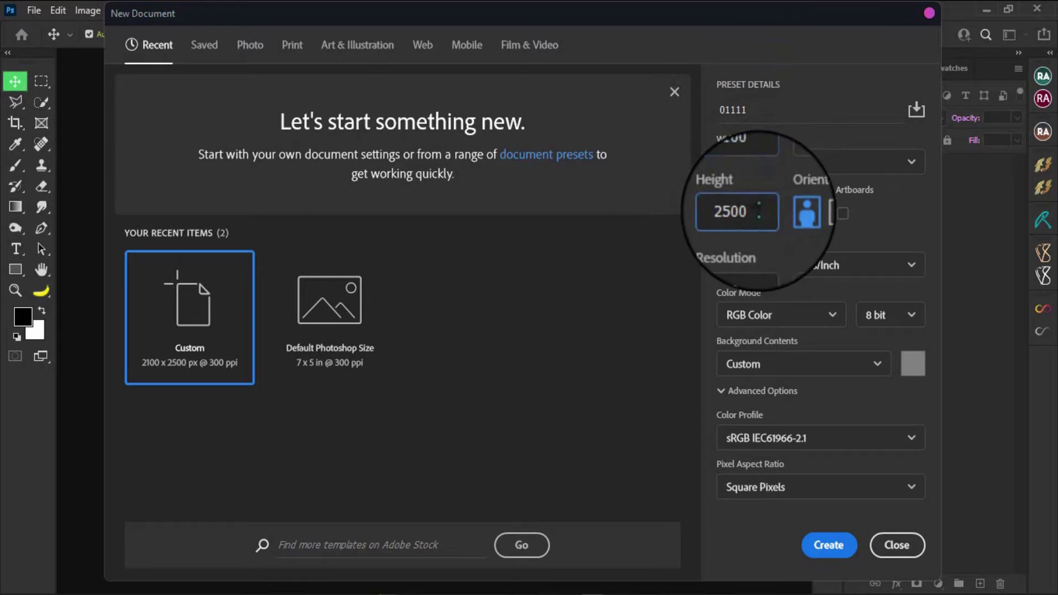
key(Tab)
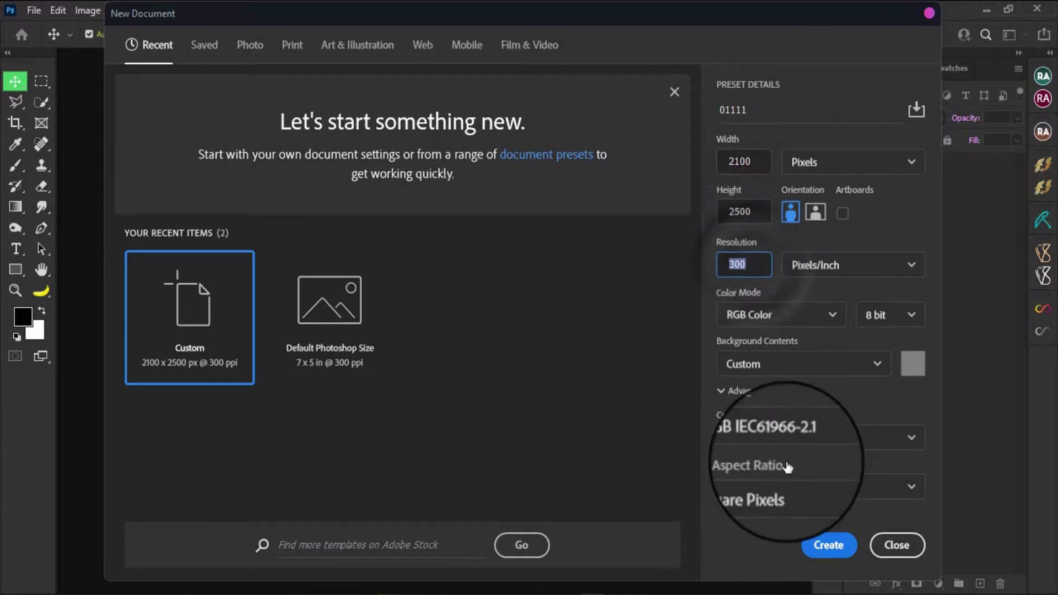
click(821, 550)
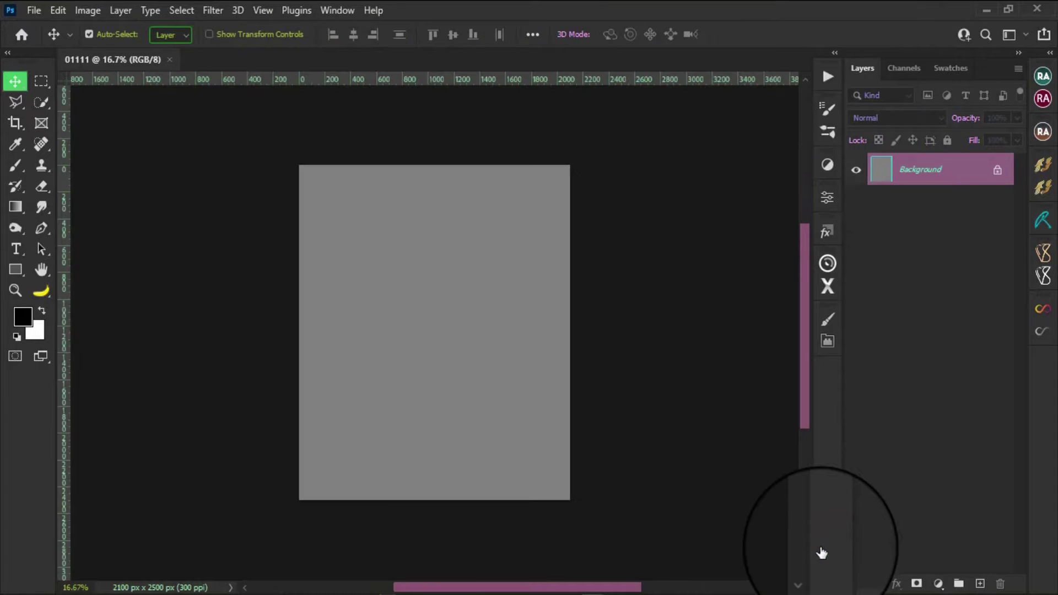
Scale the placed red-gown stairs photo up to cover the whole canvas and commit it.
key(ctrl+0)
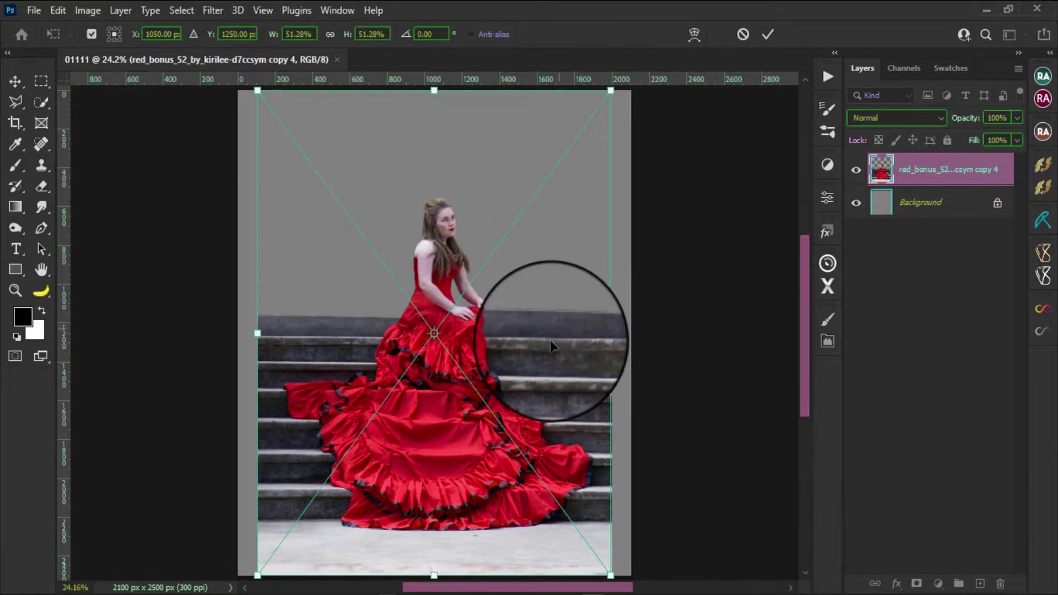
scroll(552, 353, down, 1)
scroll(553, 353, down, 2)
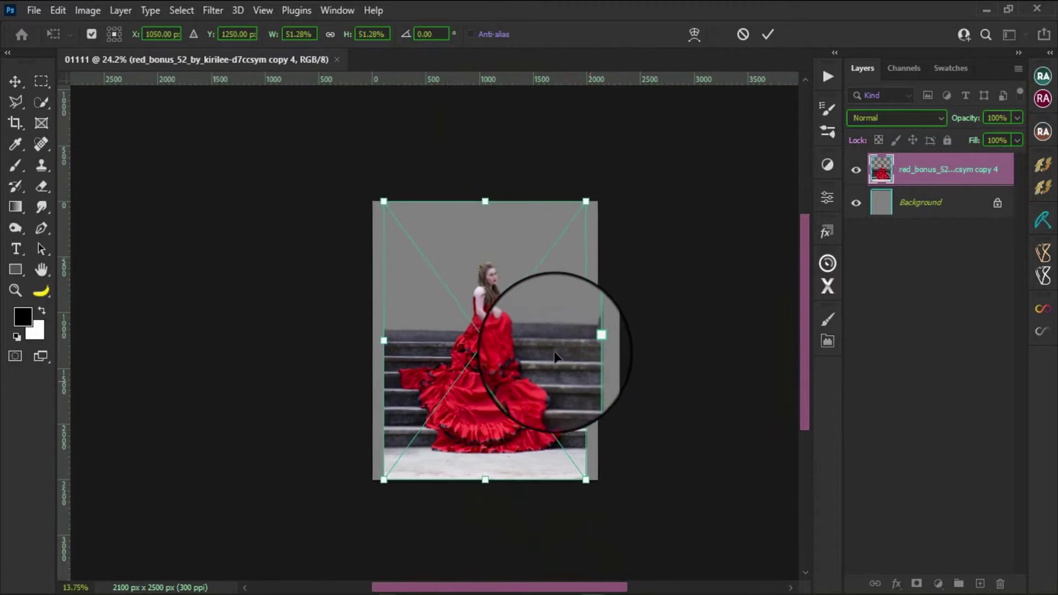
scroll(546, 369, up, 1)
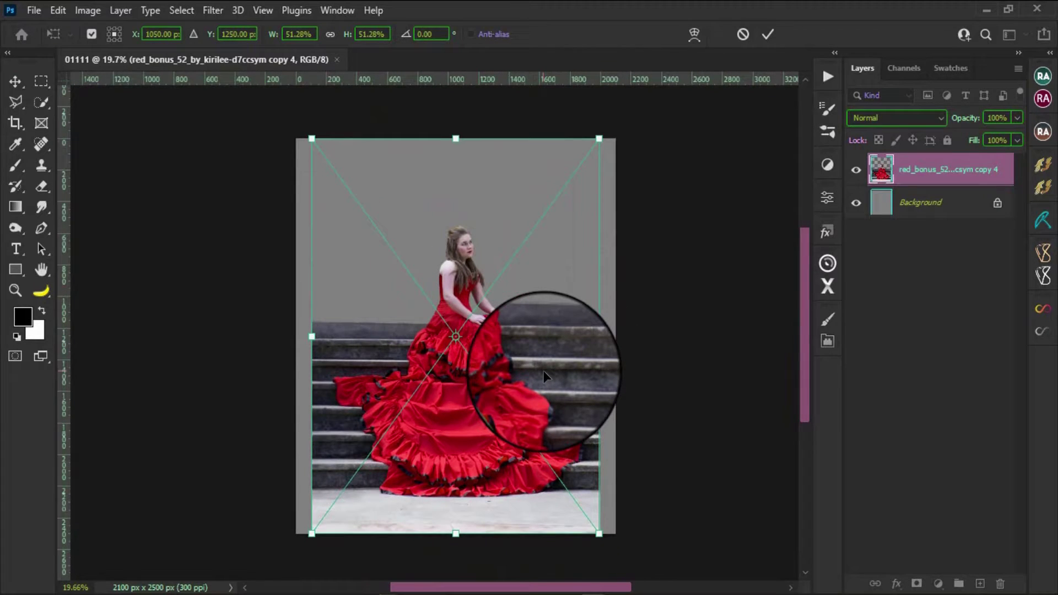
scroll(543, 375, up, 1)
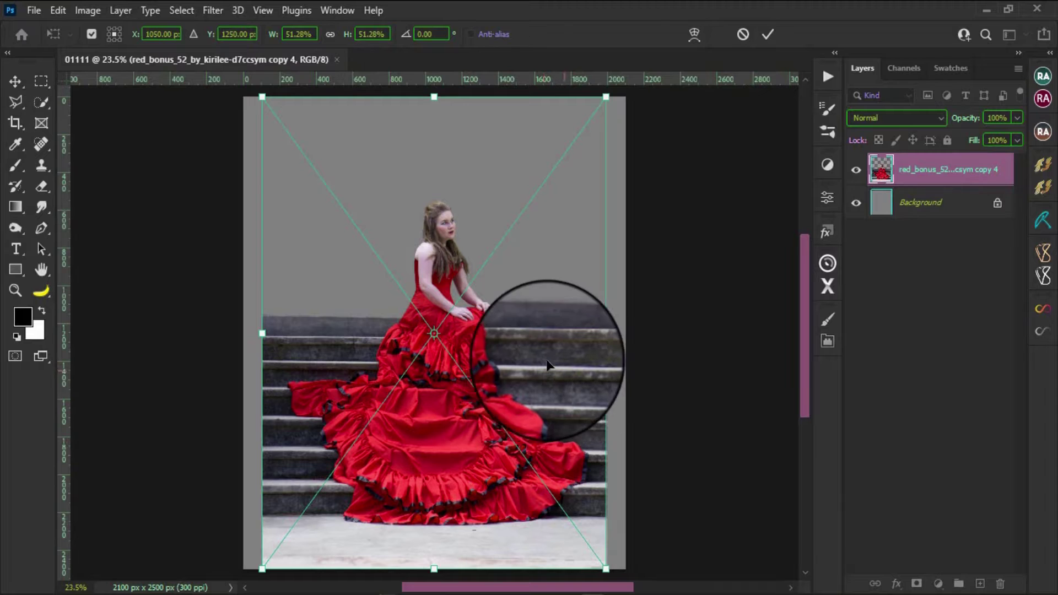
scroll(545, 369, down, 1)
scroll(595, 441, down, 1)
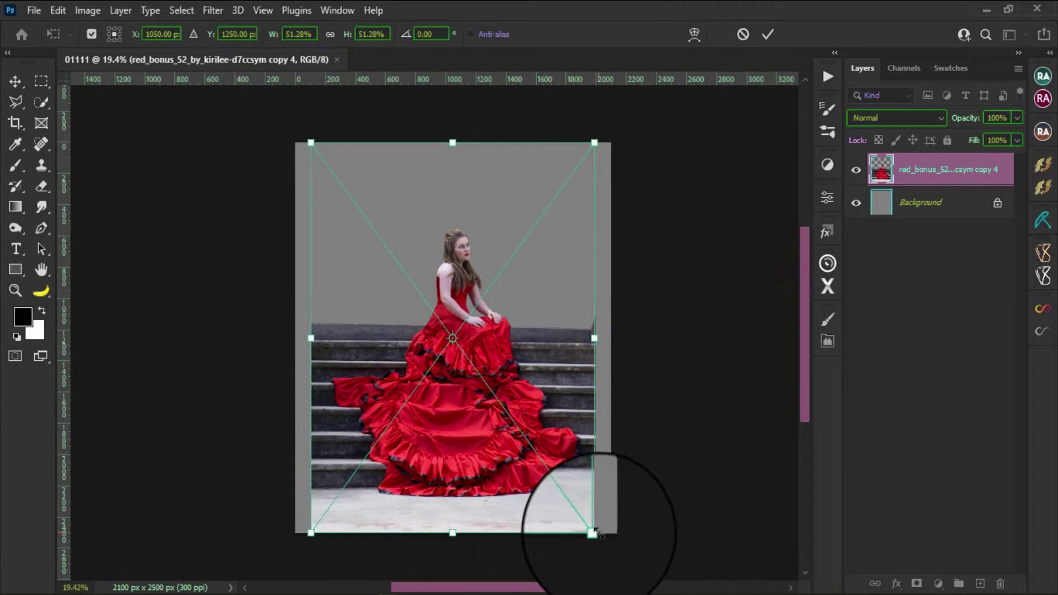
drag(598, 532, 625, 553)
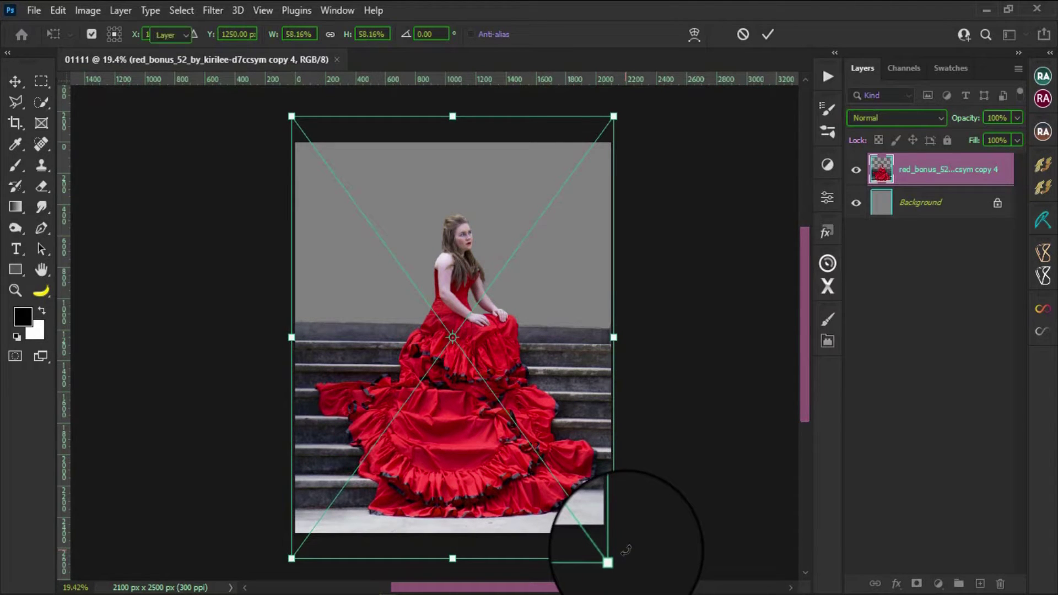
key(Return)
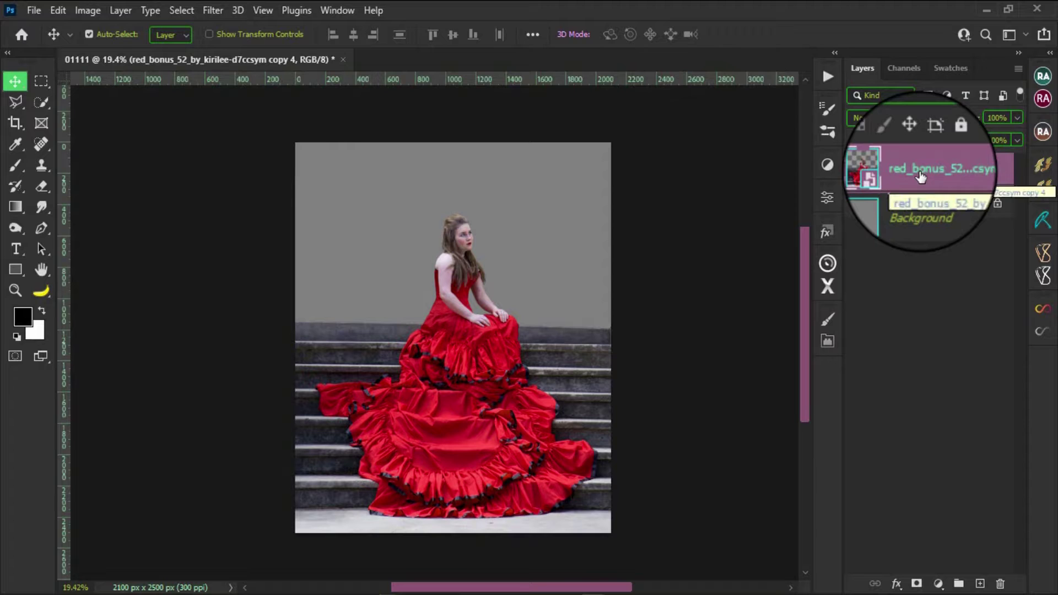
Rasterize the gown photo layer, rename it 1, and duplicate it as 1 copy.
right_click(921, 175)
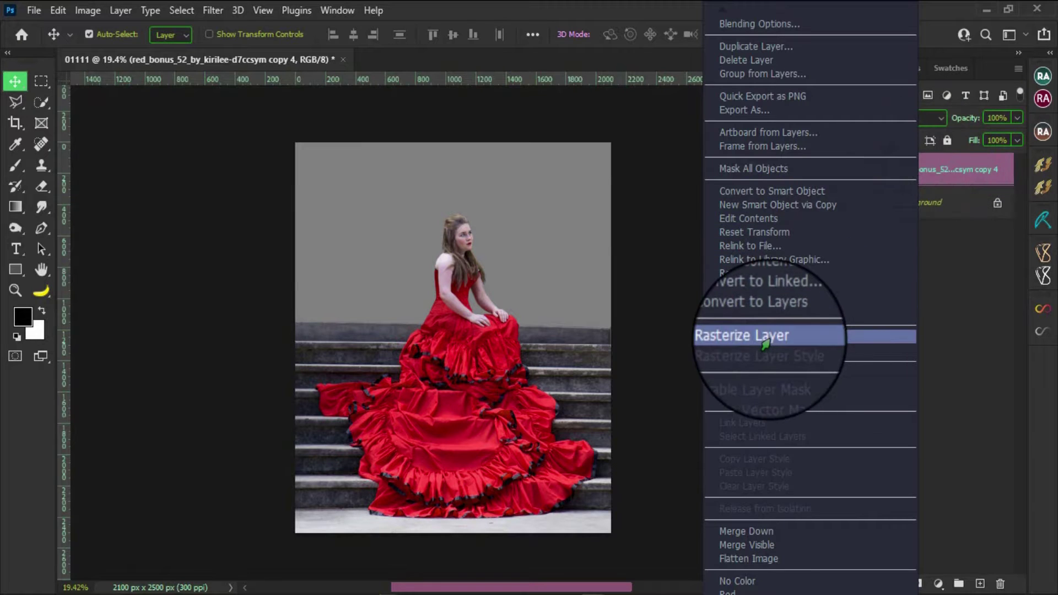
click(783, 338)
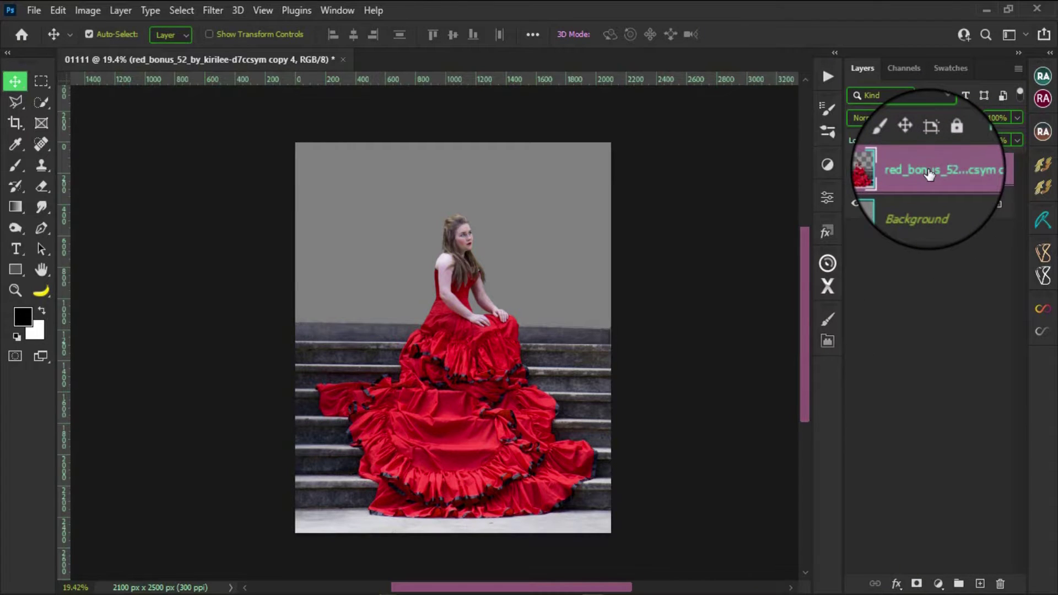
double_click(929, 173)
text(1)
key(Return)
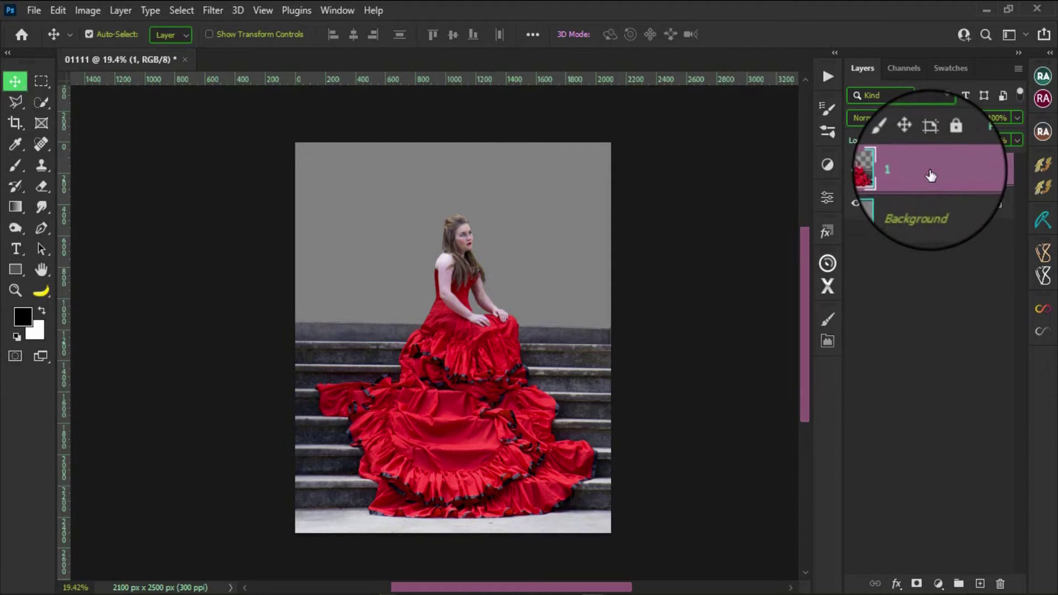
key(ctrl+j)
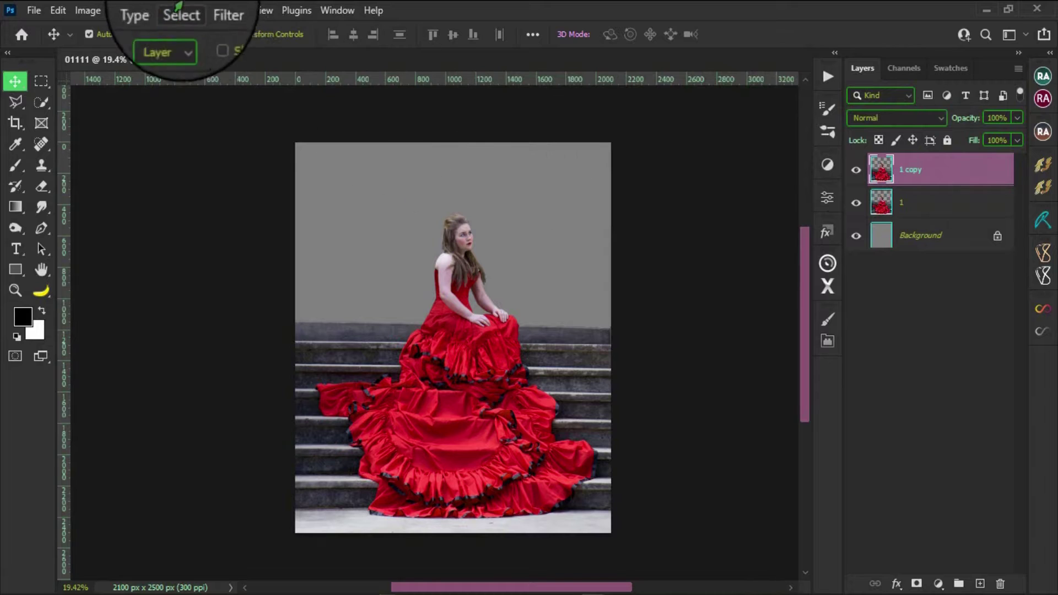
Apply a Camera Raw filter to 1 copy with exposure +0.35 and shadows +100.
click(213, 10)
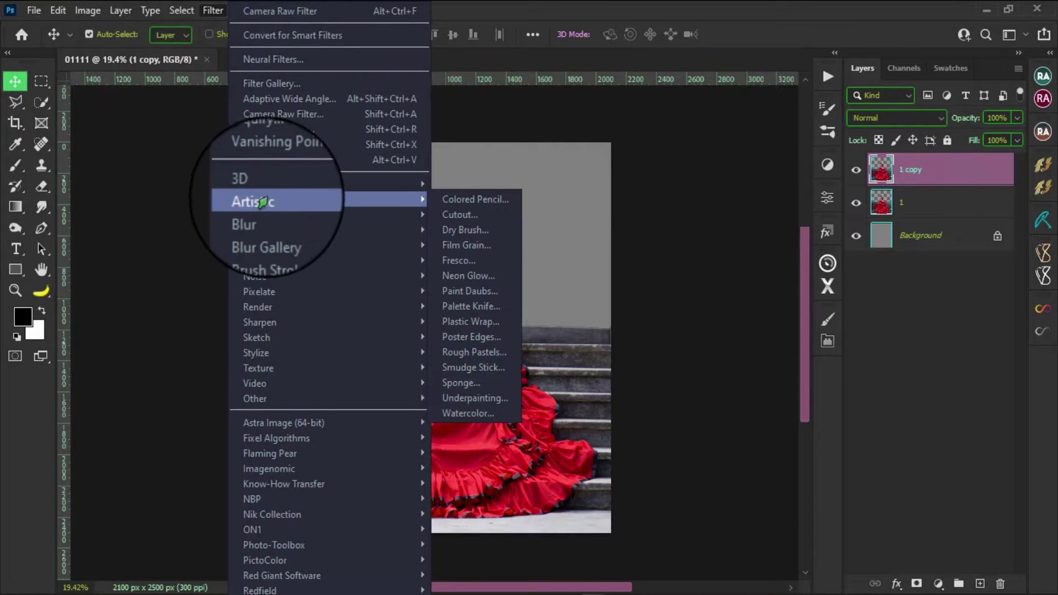
click(393, 116)
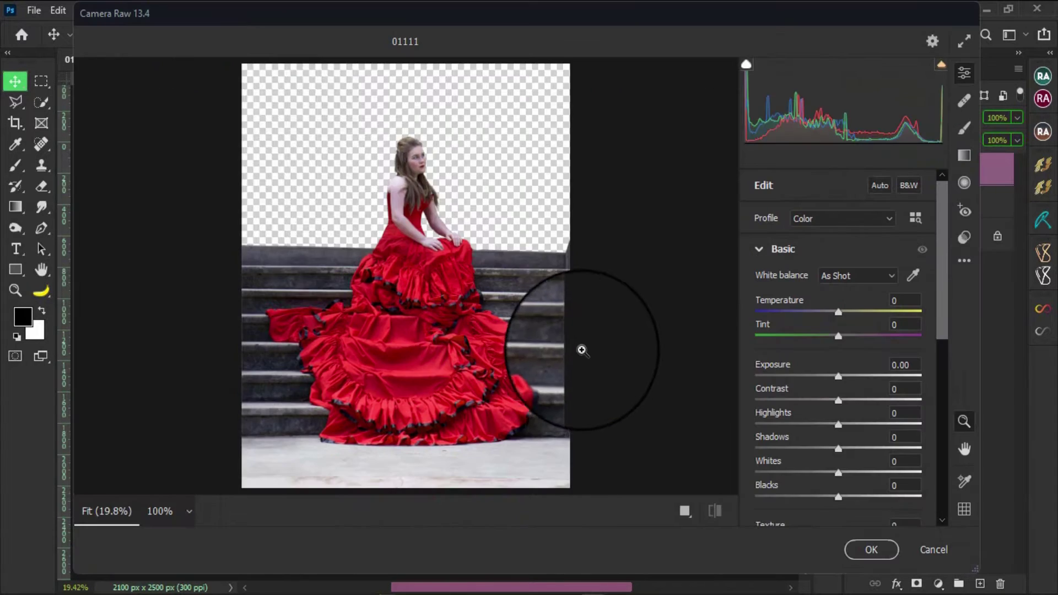
double_click(900, 364)
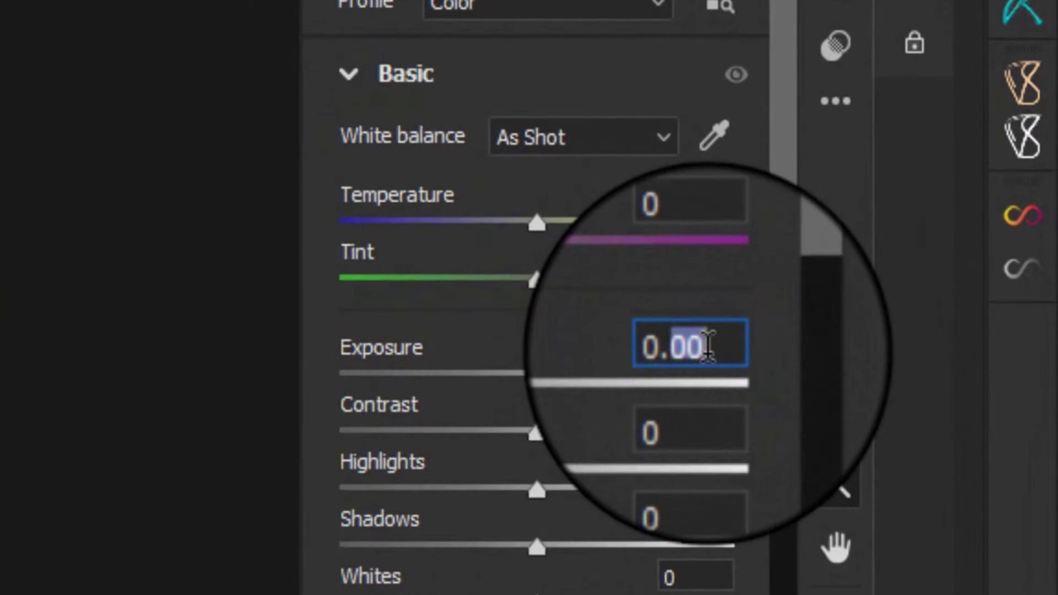
text(35)
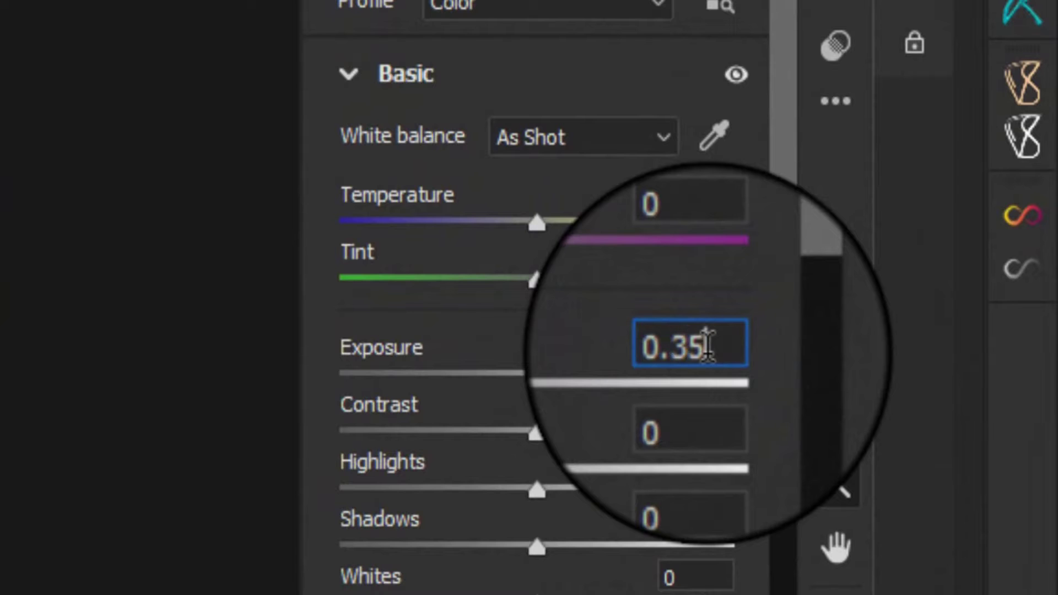
key(Return)
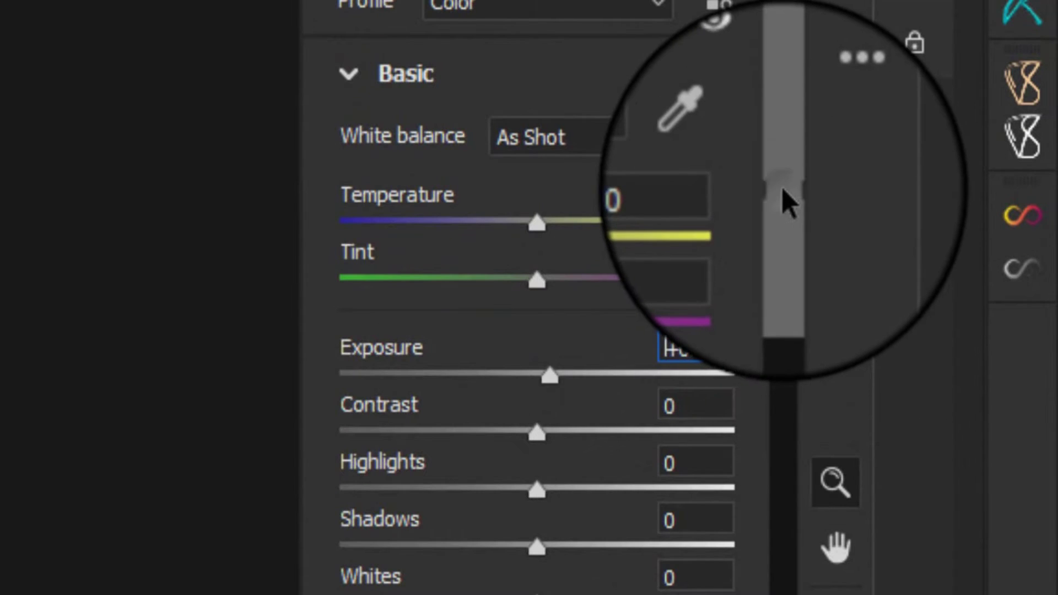
mouse_move(789, 259)
mouse_down()
mouse_move(775, 488)
mouse_move(775, 350)
mouse_up()
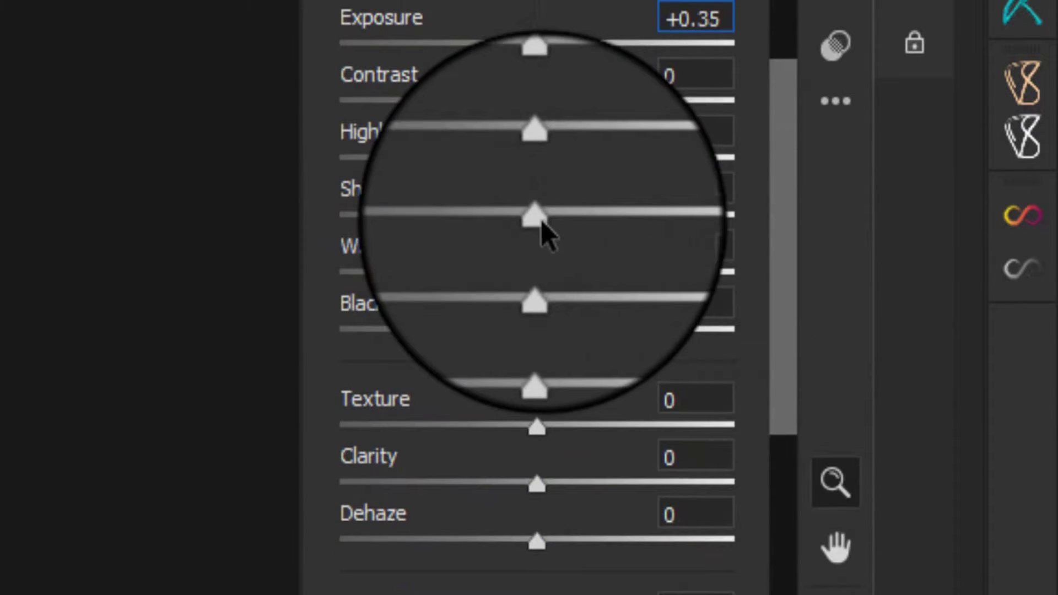
drag(540, 217, 898, 231)
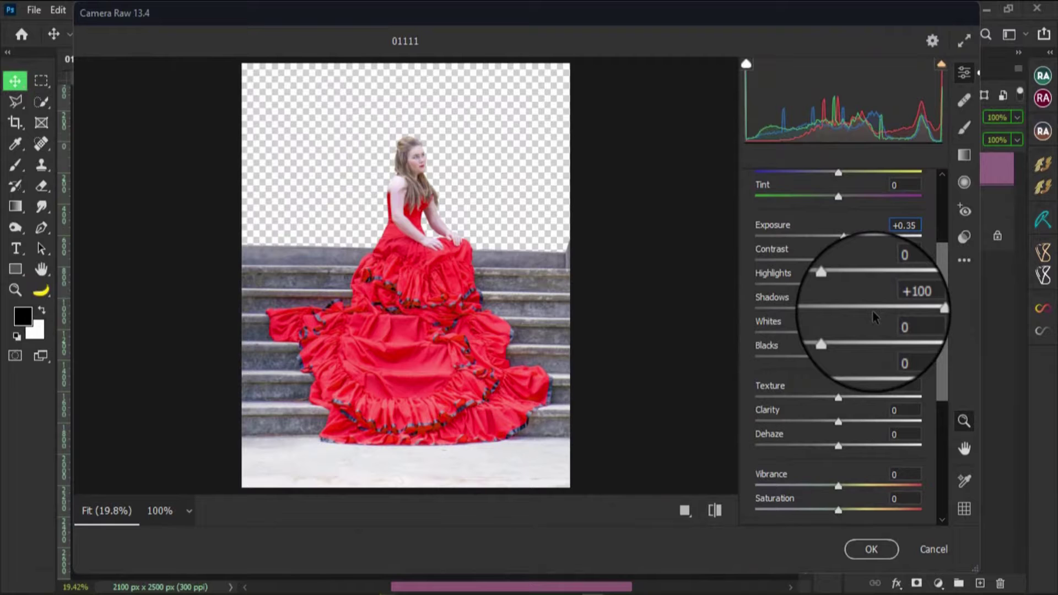
click(878, 548)
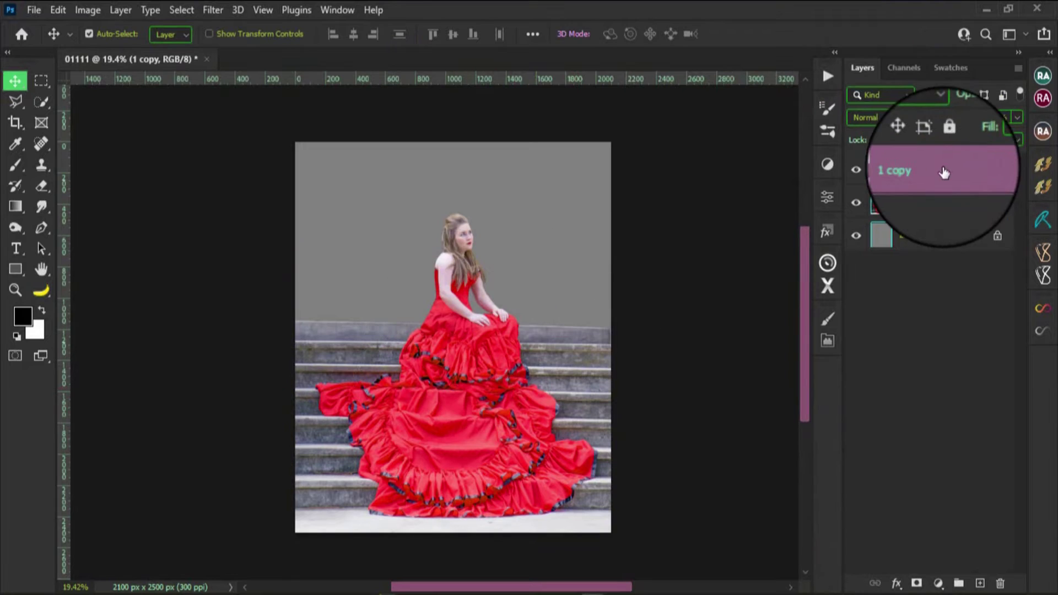
Duplicate the brightened 1 copy layer into a new top layer, 1 copy 2.
key(ctrl+j)
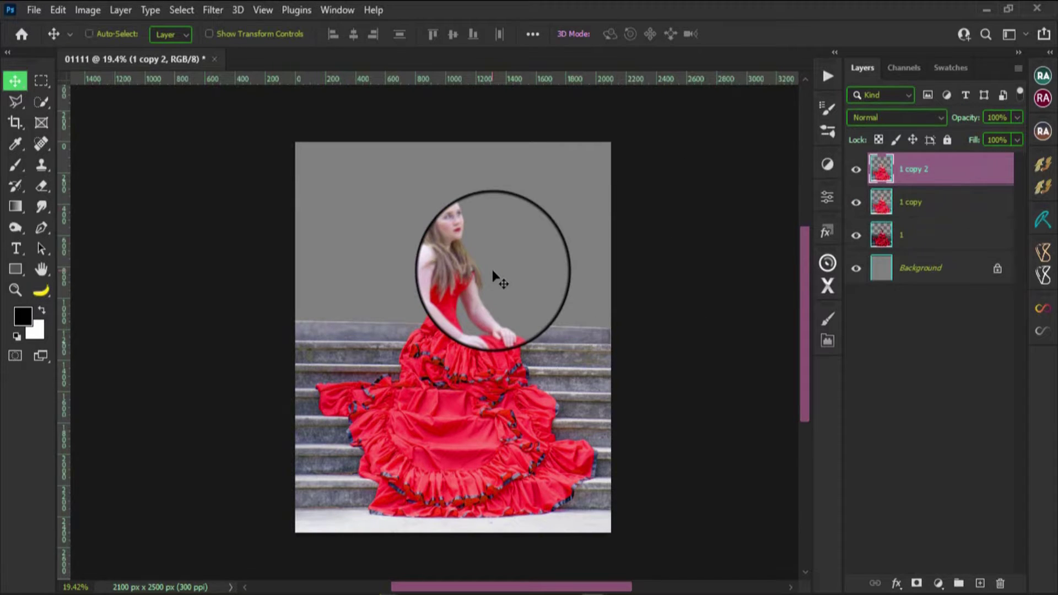
drag(493, 274, 563, 285)
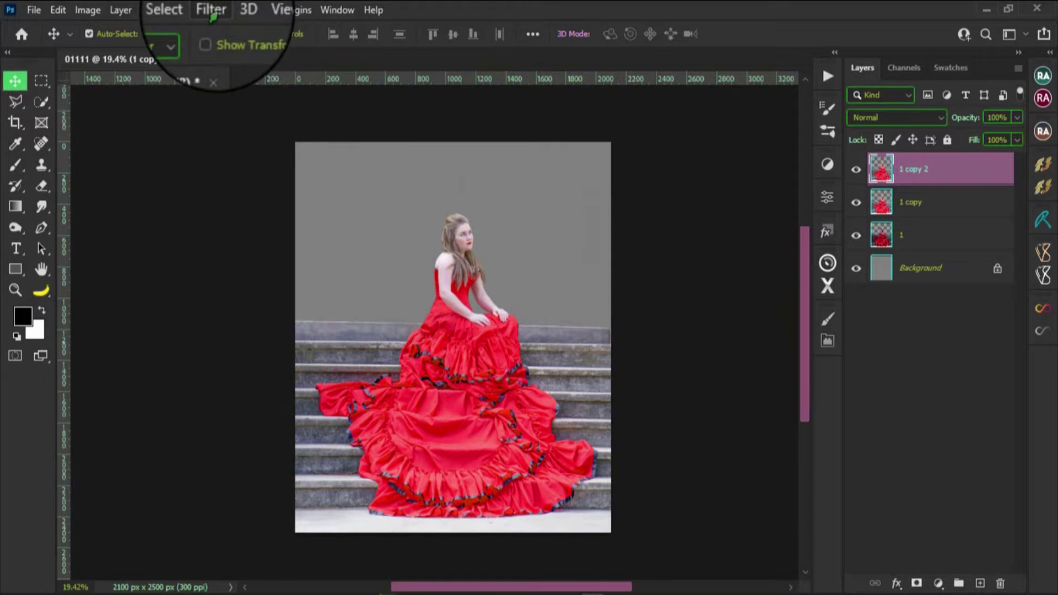
click(212, 13)
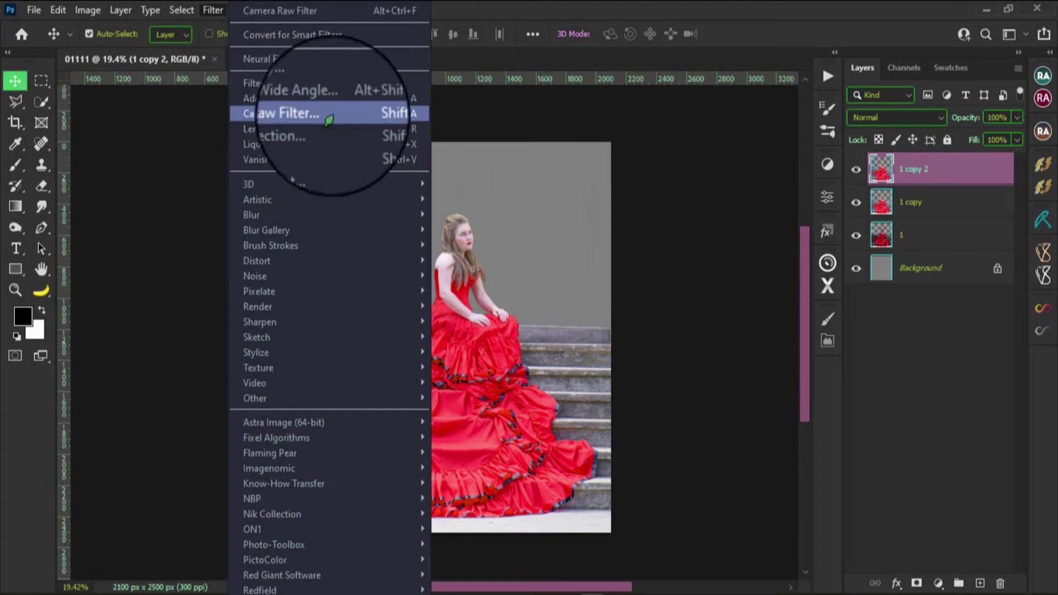
In Camera Raw on 1 copy 2, set exposure −0.95, contrast −10 and shadows −45.
click(377, 116)
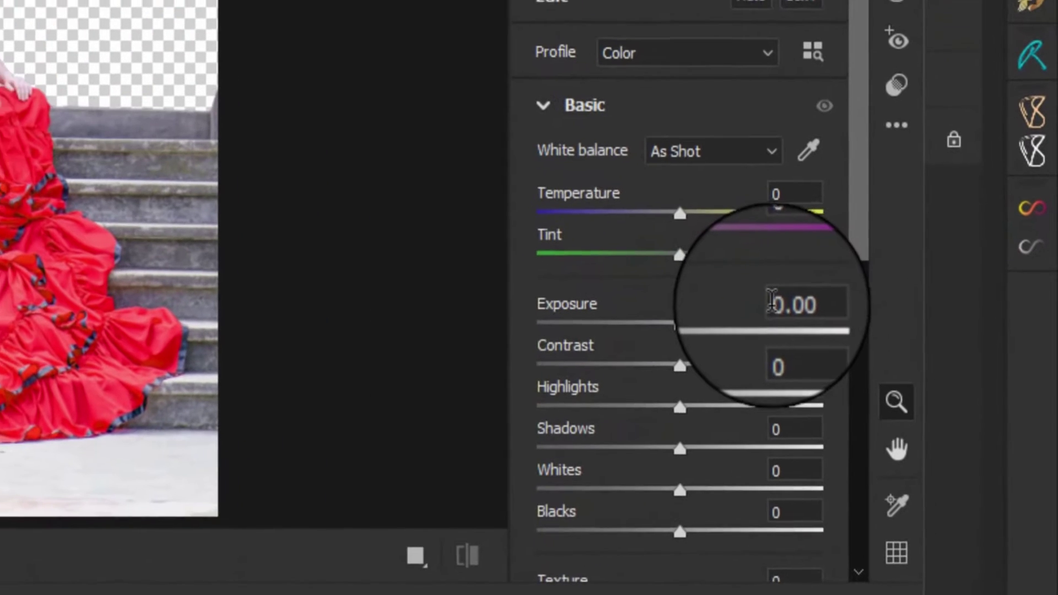
click(893, 364)
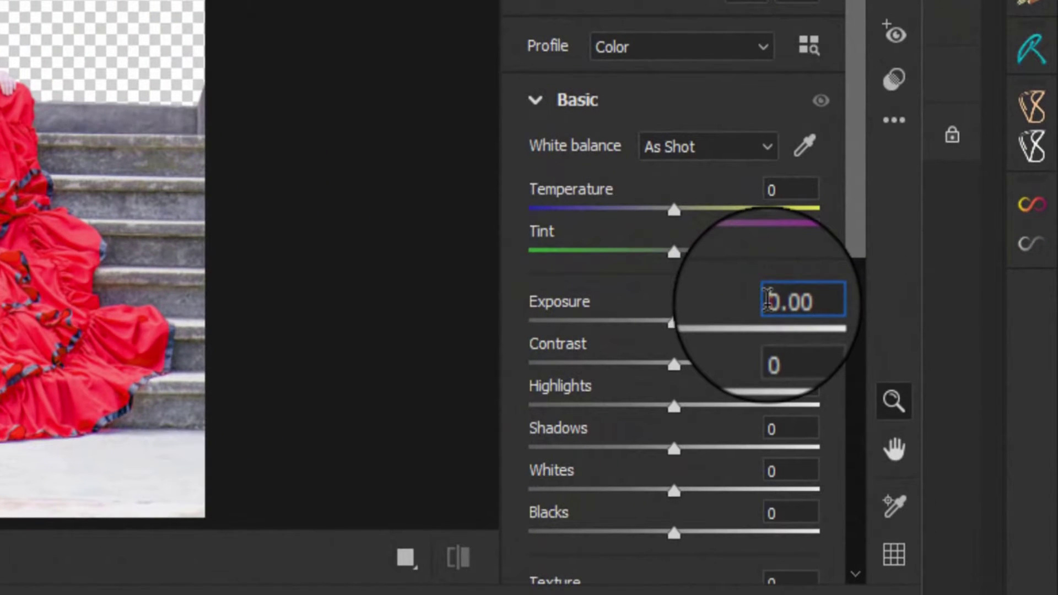
text(-)
drag(777, 304, 809, 296)
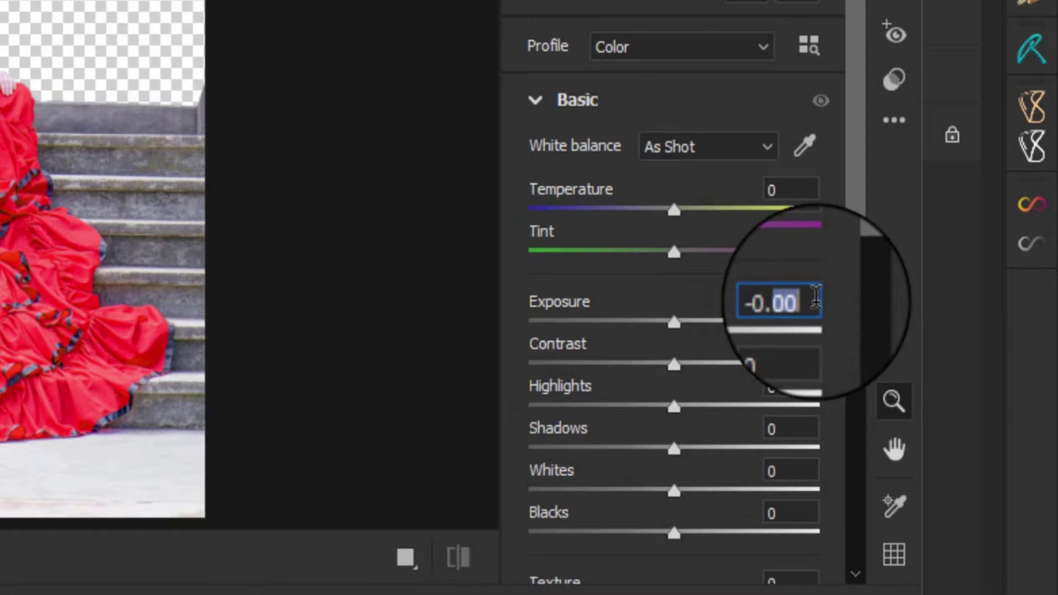
text(95)
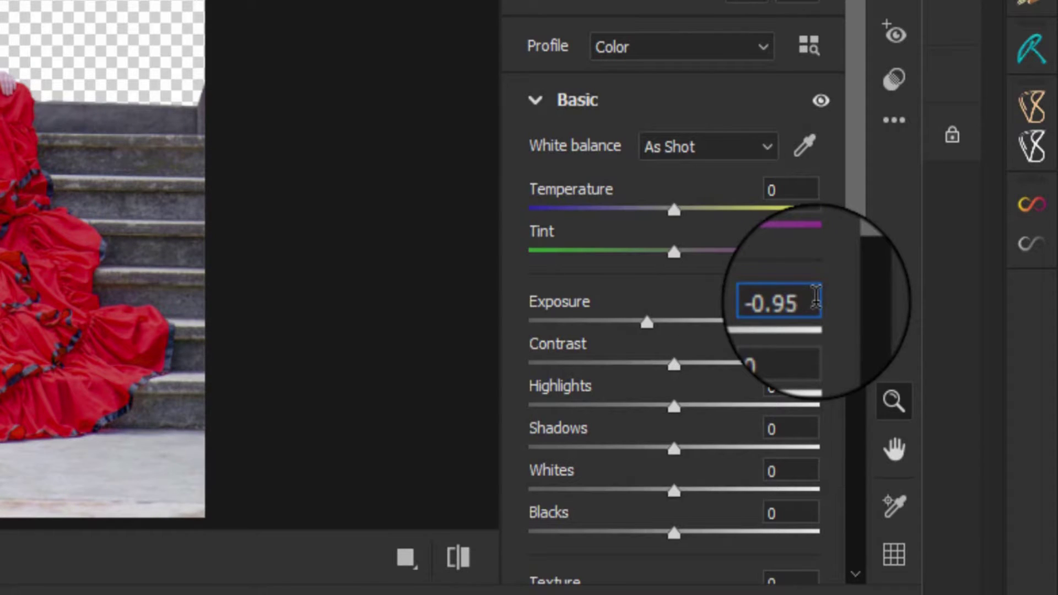
key(Return)
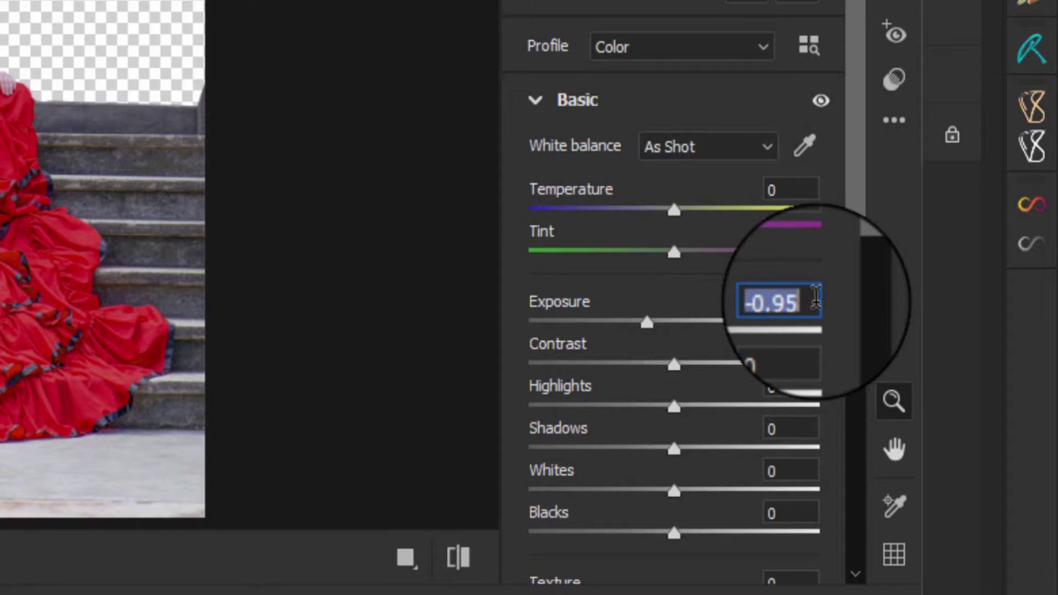
click(766, 353)
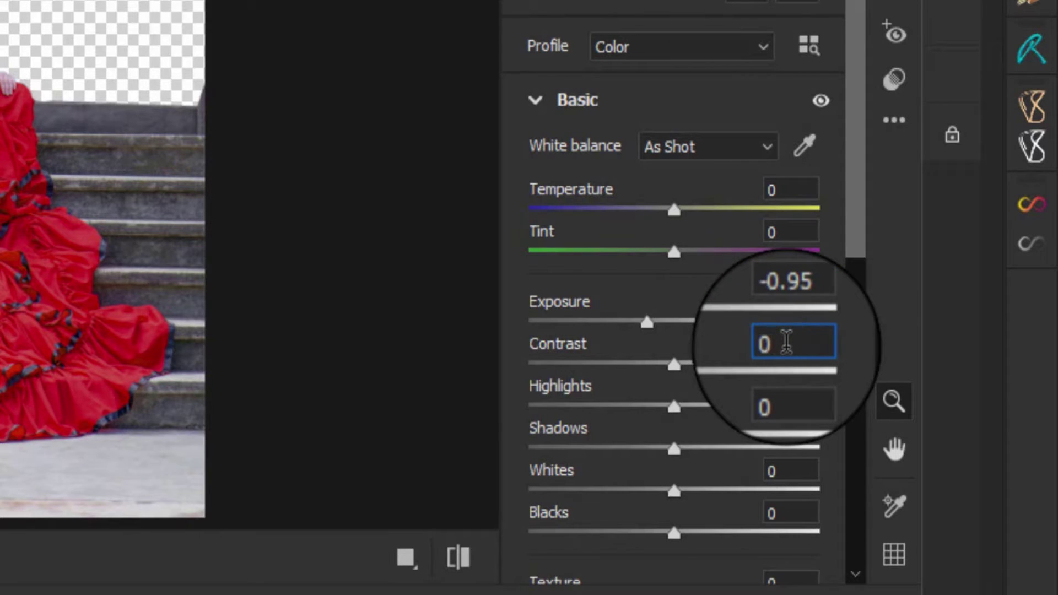
text(-)
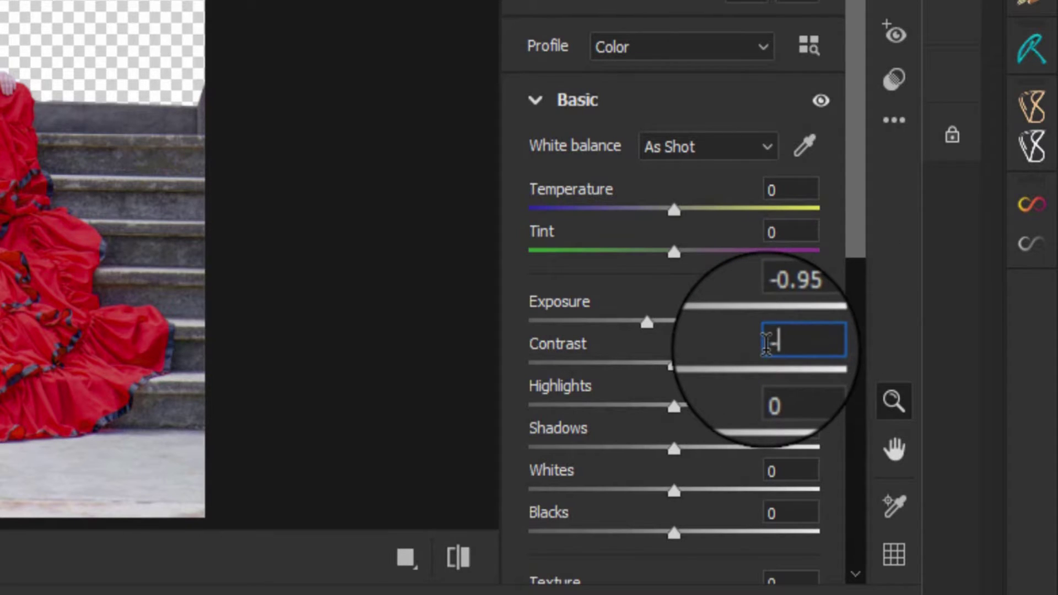
text(10)
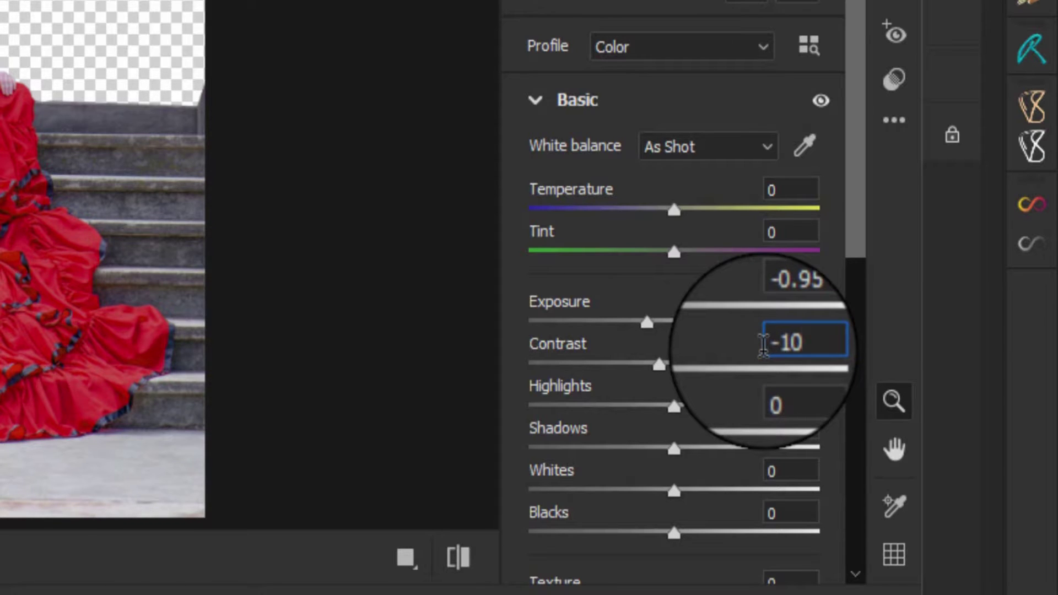
click(764, 430)
text(-)
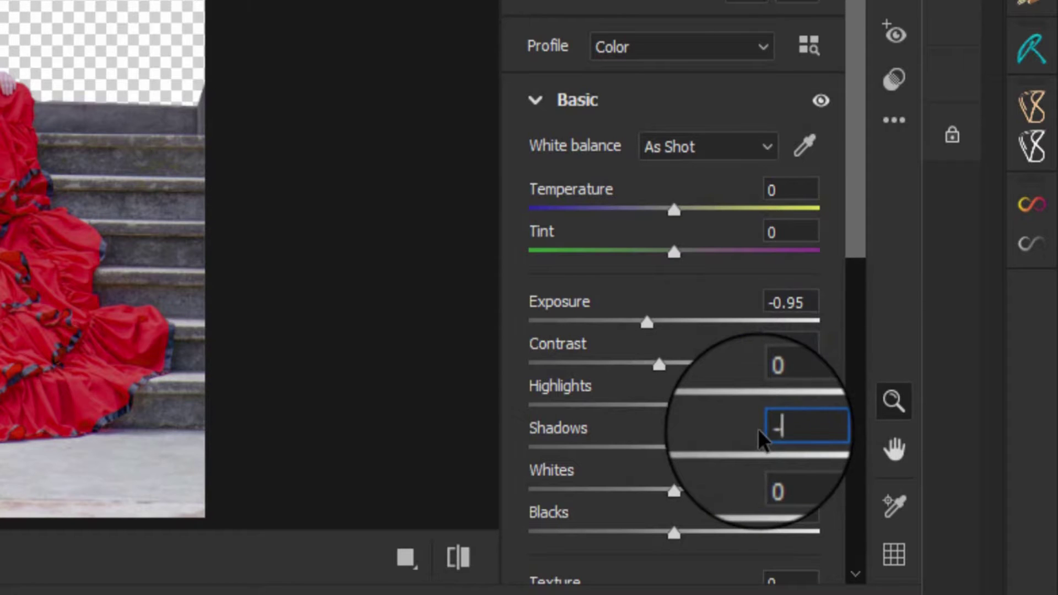
text(45)
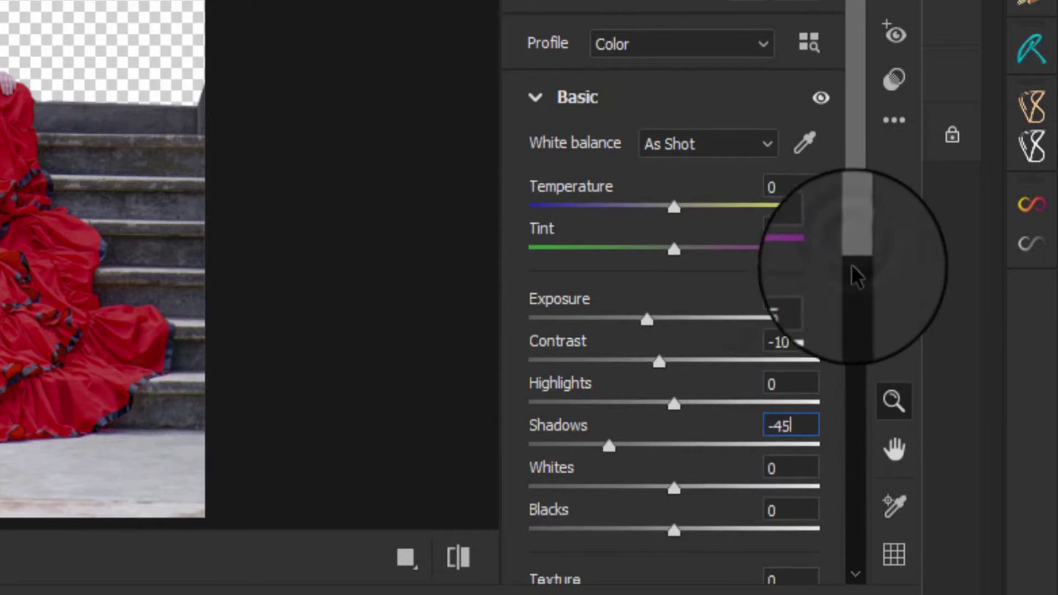
drag(850, 246, 852, 290)
Set blacks to −15 and clarity to +50, then apply the Camera Raw grade.
click(770, 411)
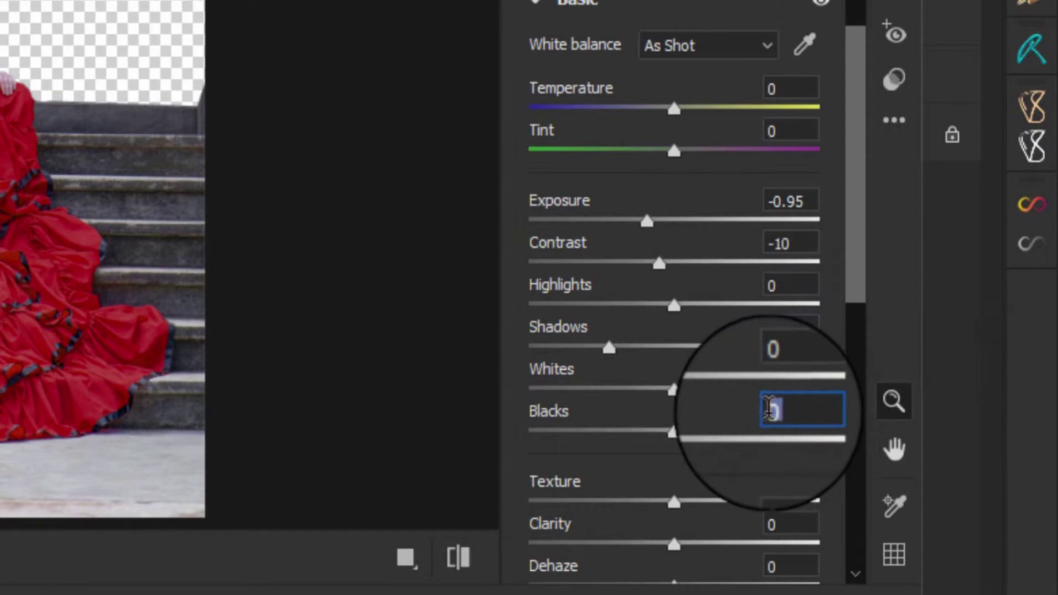
text(-1)
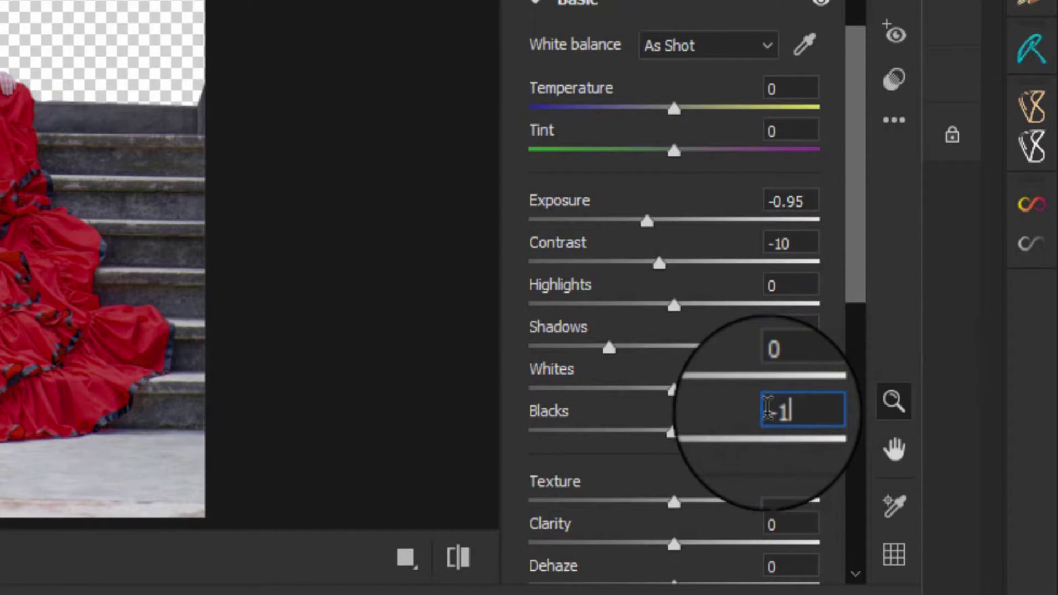
text(5)
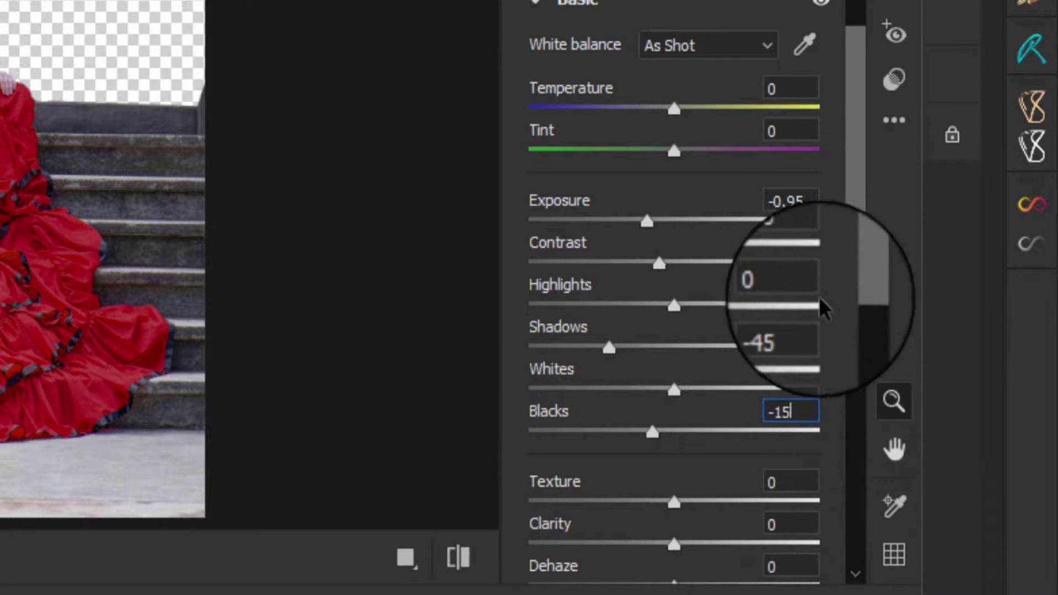
drag(850, 280, 852, 323)
scroll(849, 325, down, 3)
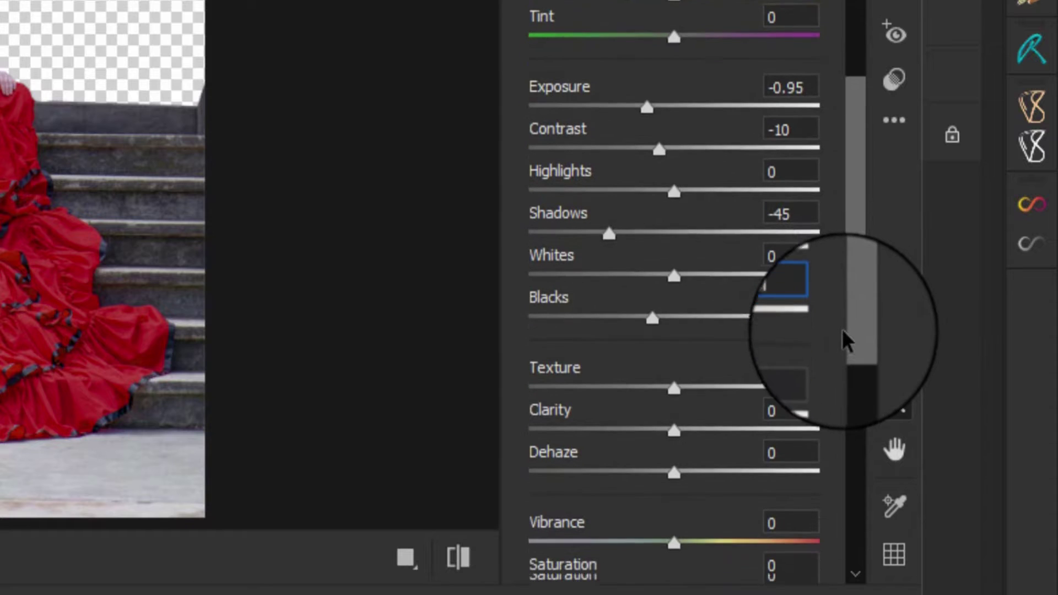
scroll(842, 330, down, 1)
text(-15)
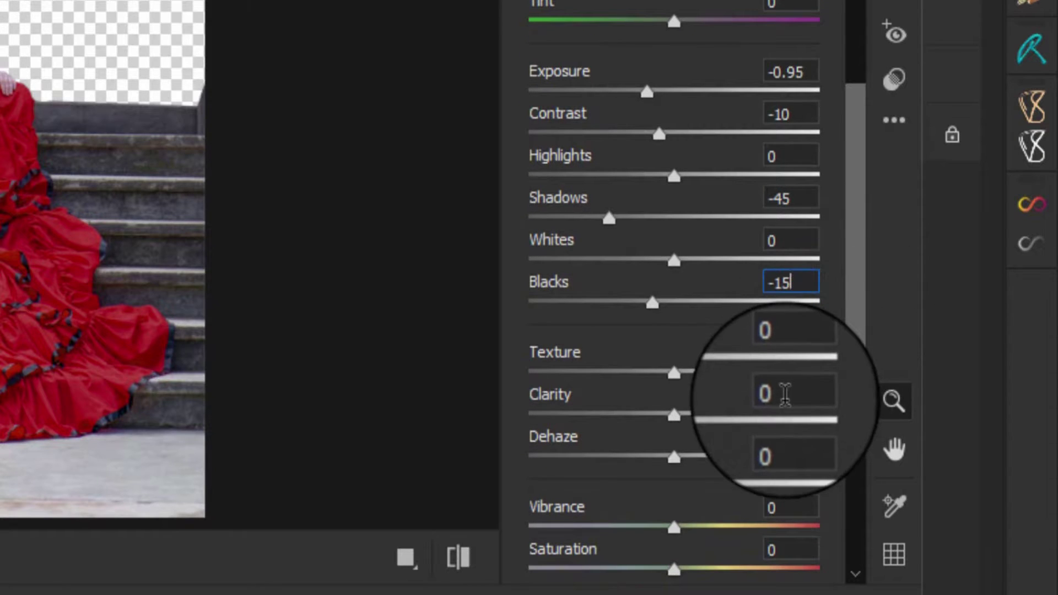
click(777, 395)
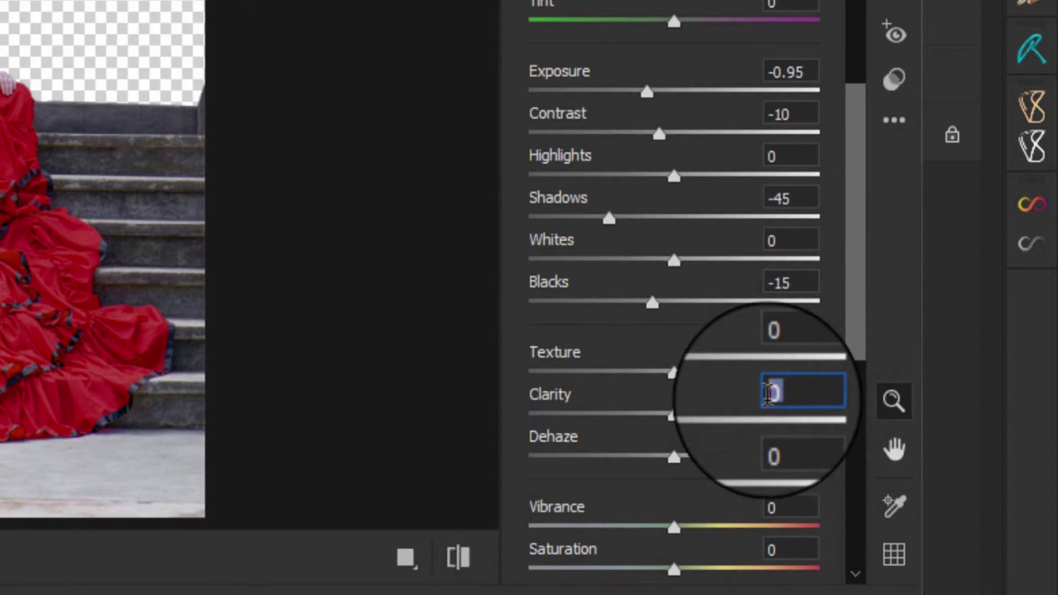
text(4)
text(5)
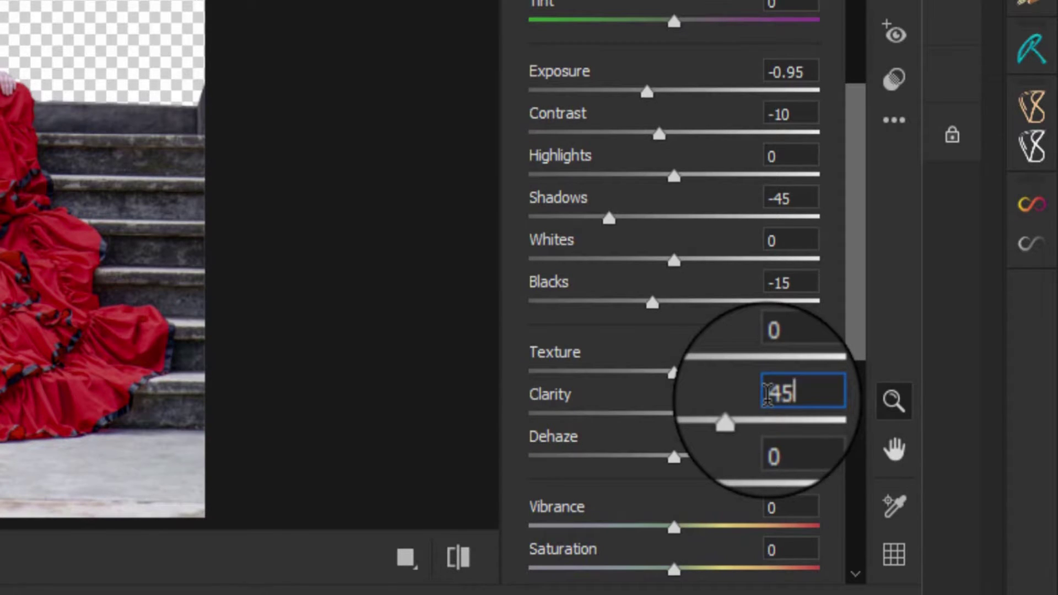
click(805, 394)
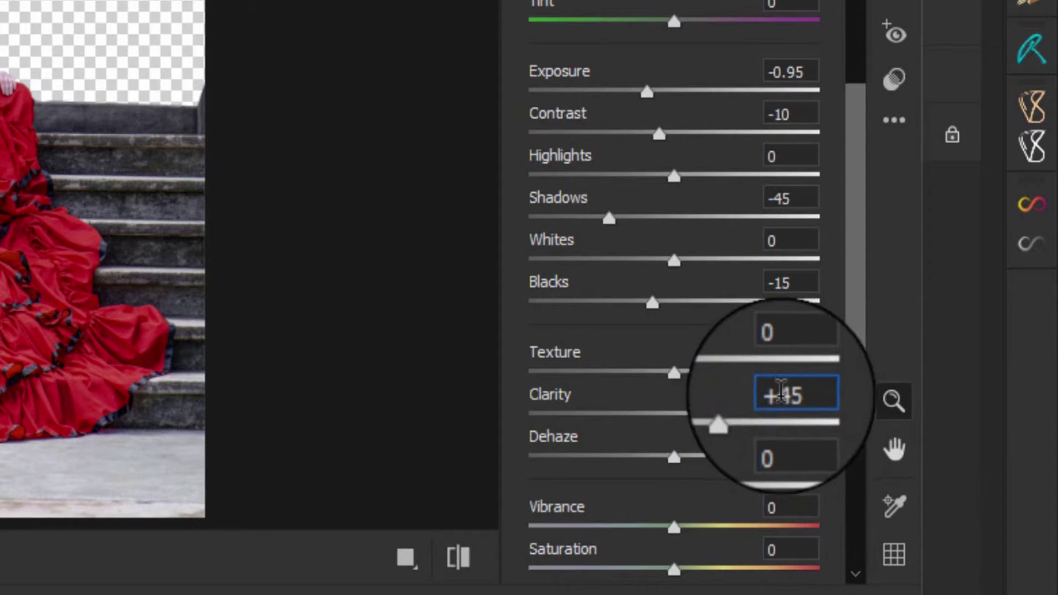
double_click(802, 392)
text(50)
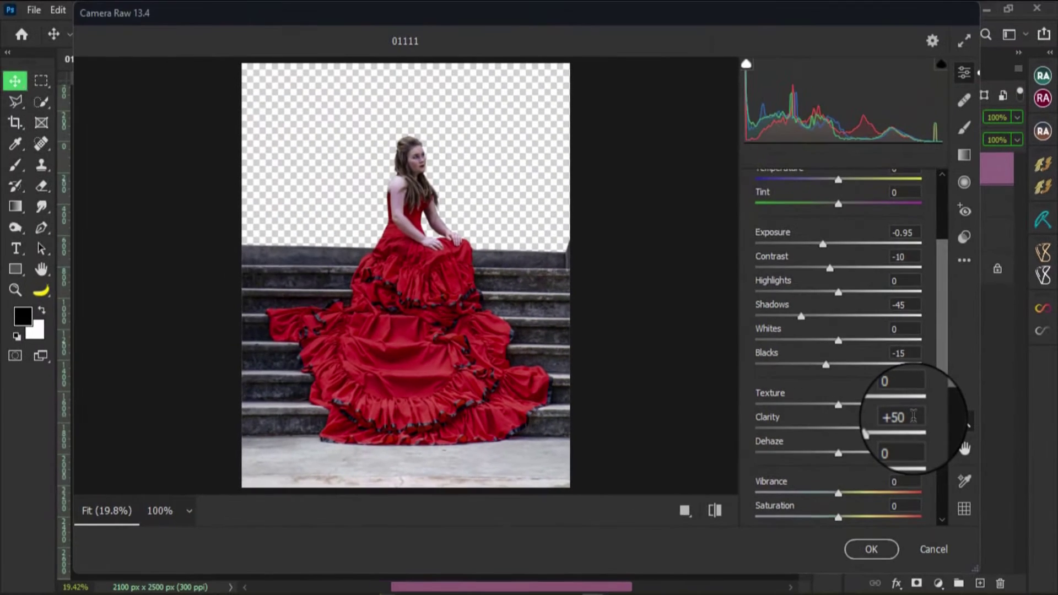
key(Return)
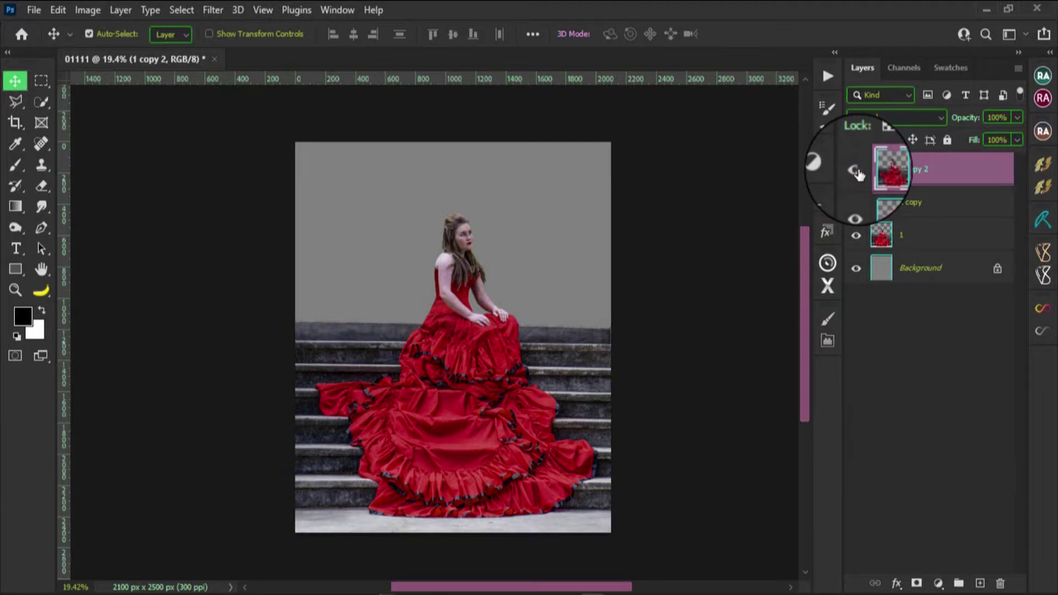
Compare the top layer's edit, then rename 1 copy to 2 and 1 copy 2 to 3.
click(856, 170)
click(856, 172)
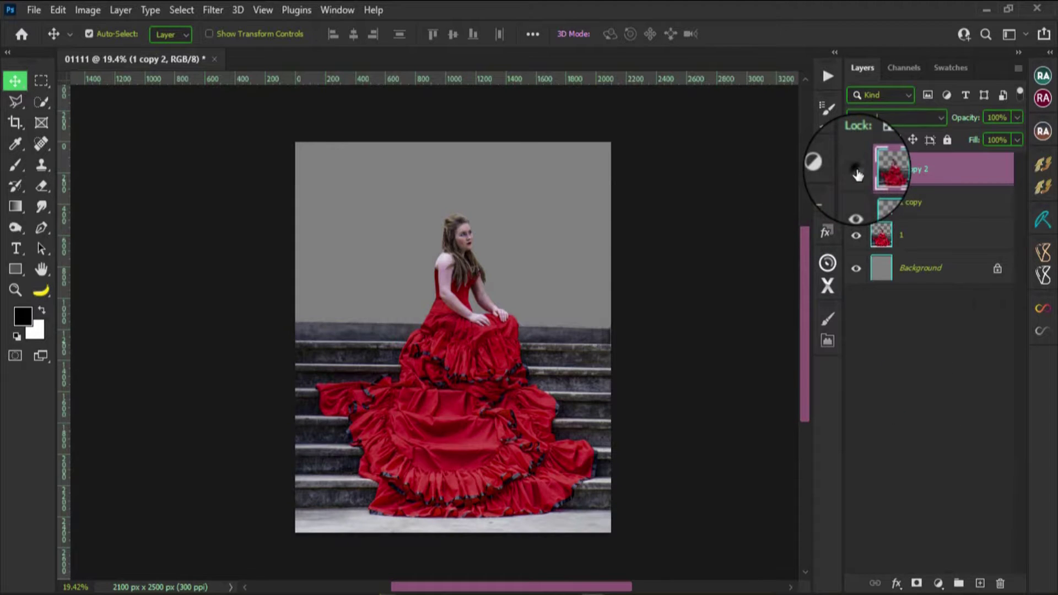
click(856, 172)
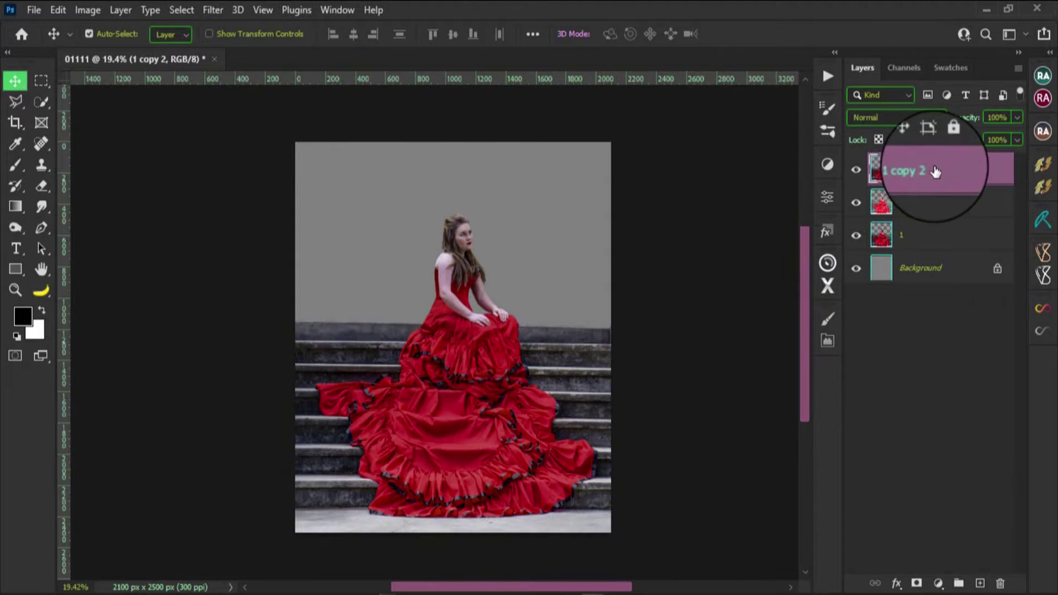
click(914, 243)
double_click(915, 202)
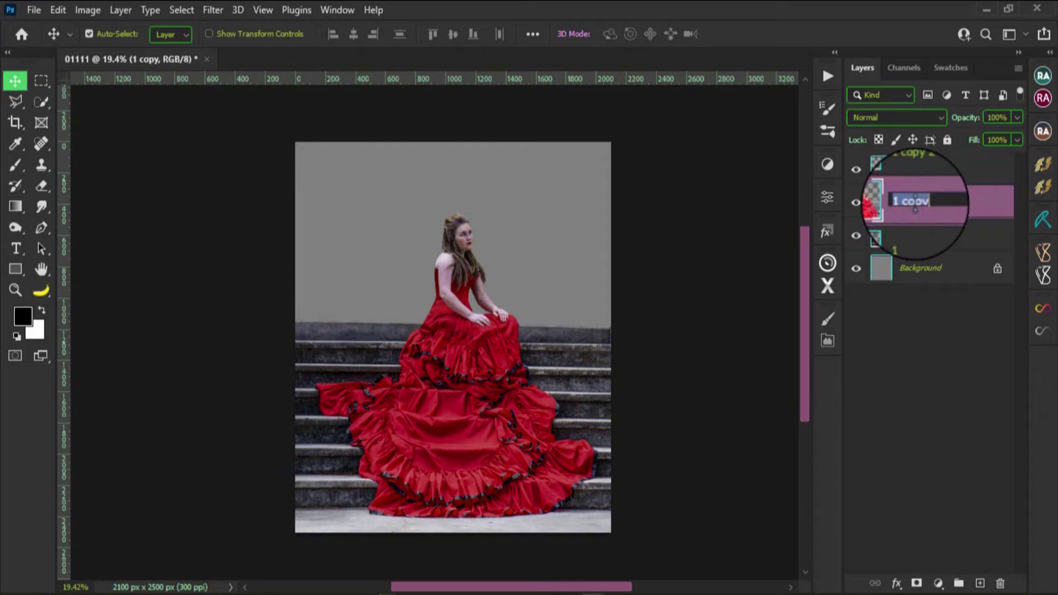
text(2)
key(Return)
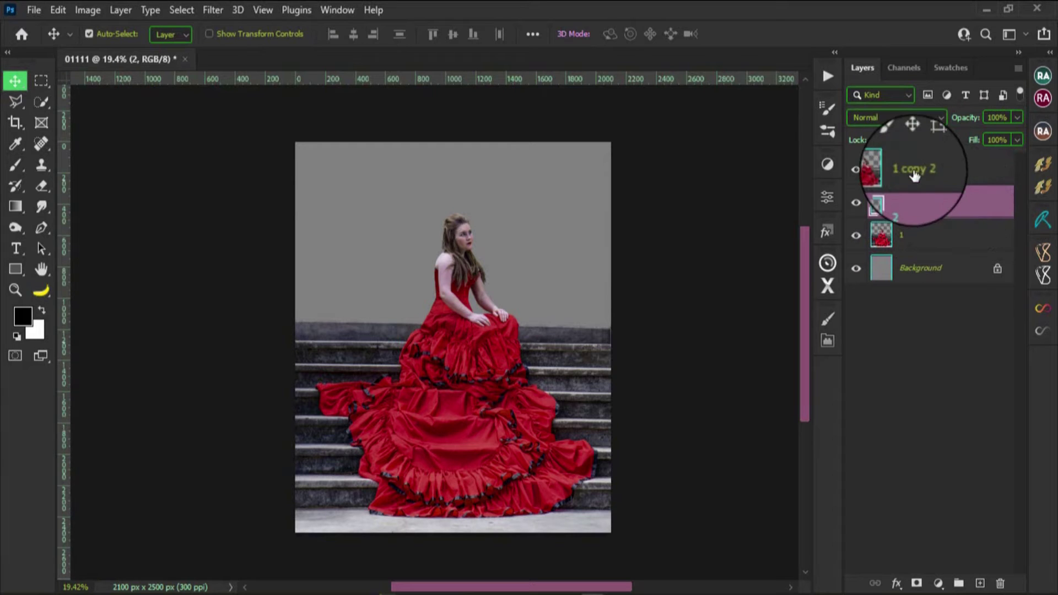
double_click(915, 168)
text(3)
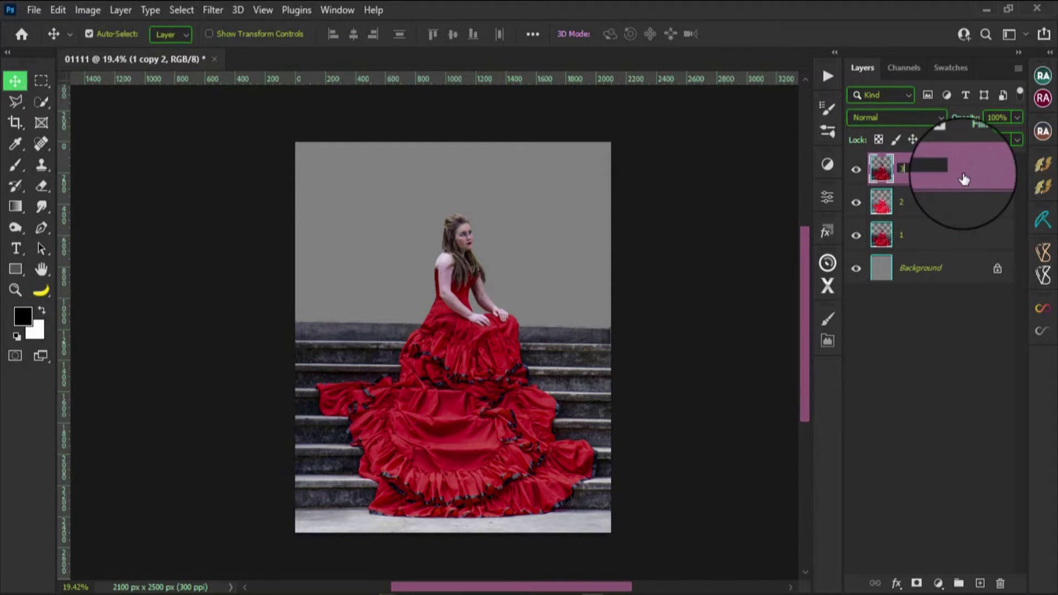
key(Return)
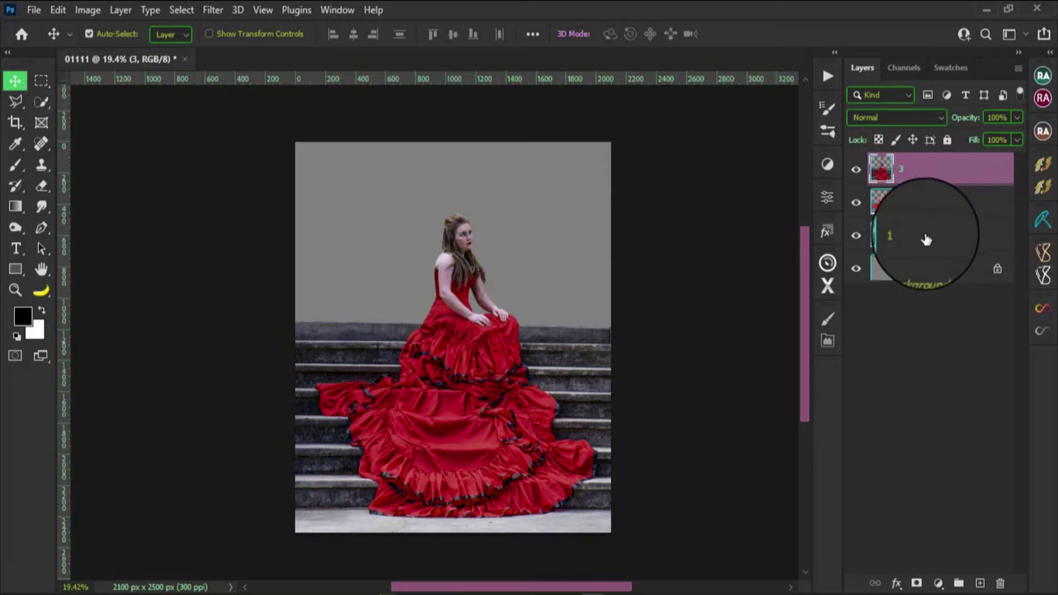
Group layers 1, 2 and 3 into a group named Model.
shift+click(926, 238)
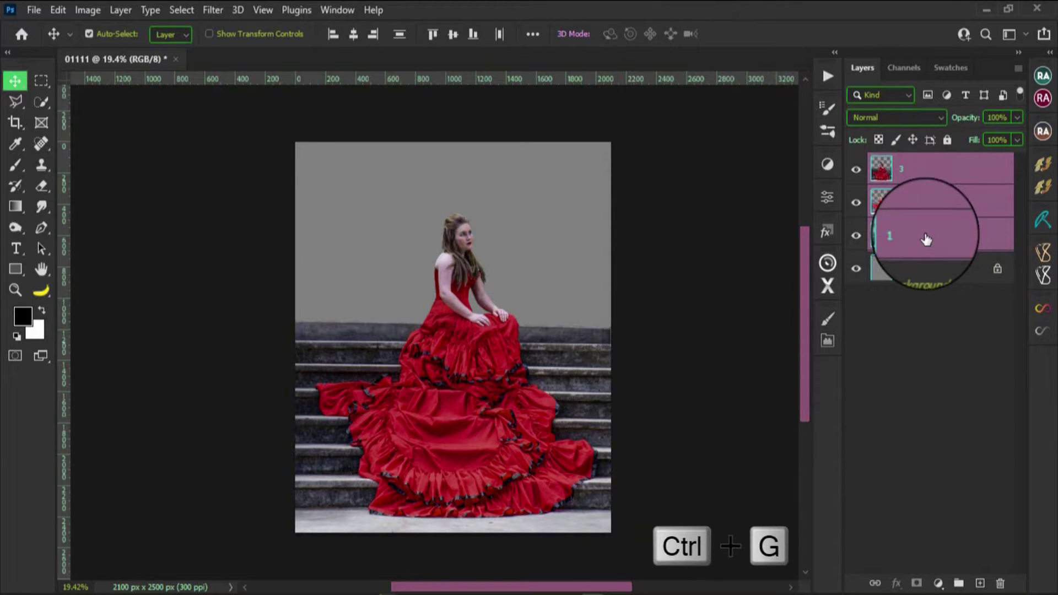
key(ctrl+g)
double_click(913, 163)
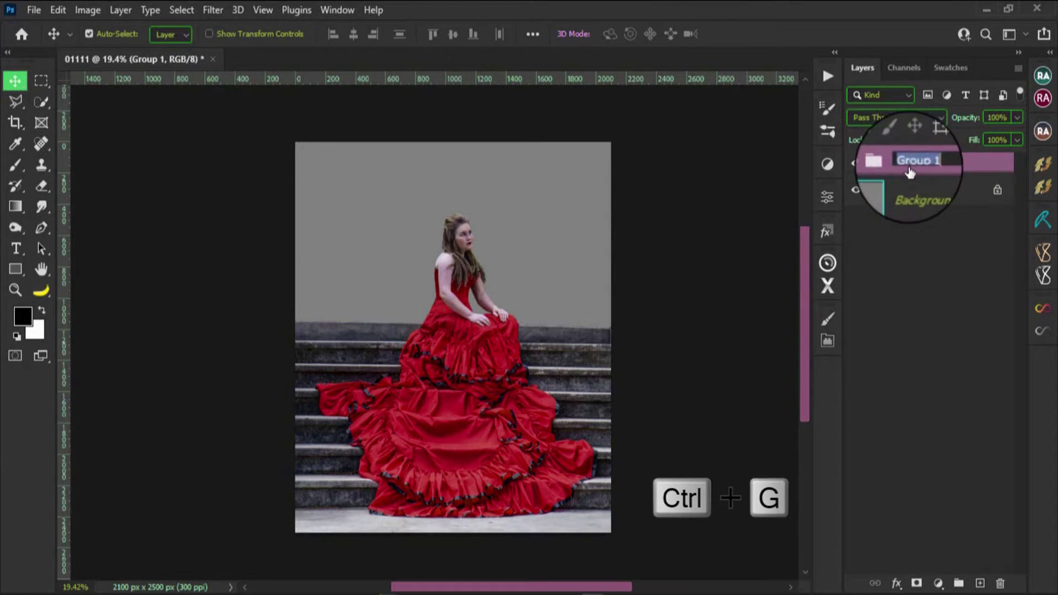
text(Model)
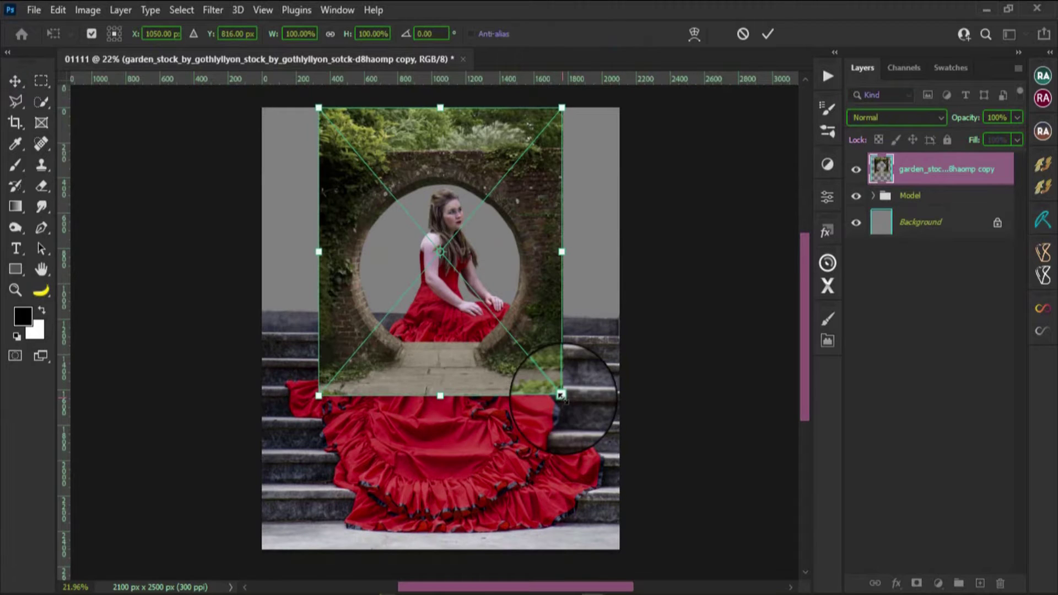
Enlarge and reposition the garden archway, move it below Model, and name it 1.
drag(561, 396, 640, 456)
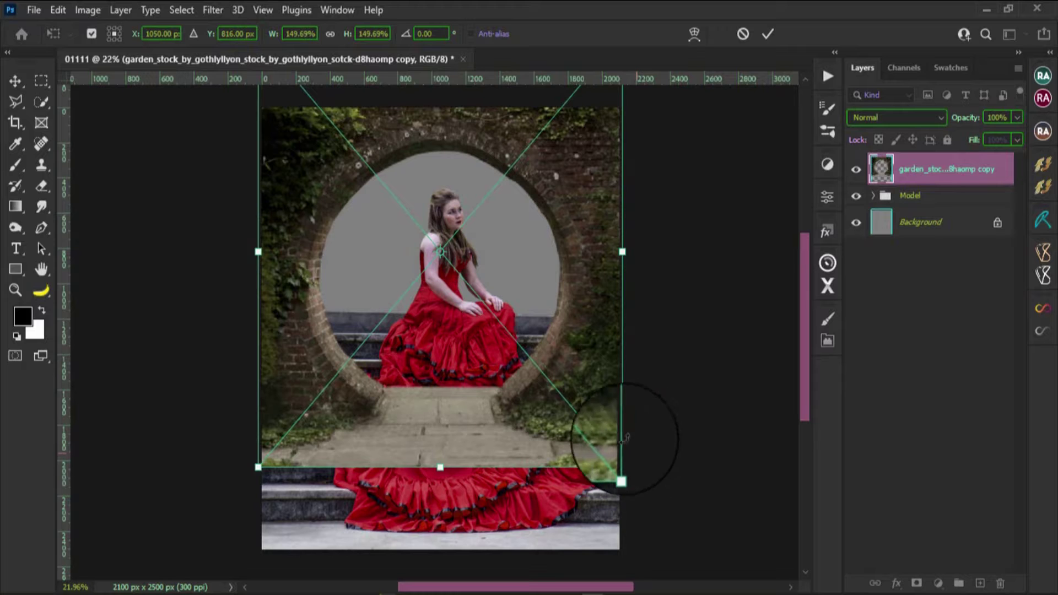
drag(517, 420, 522, 382)
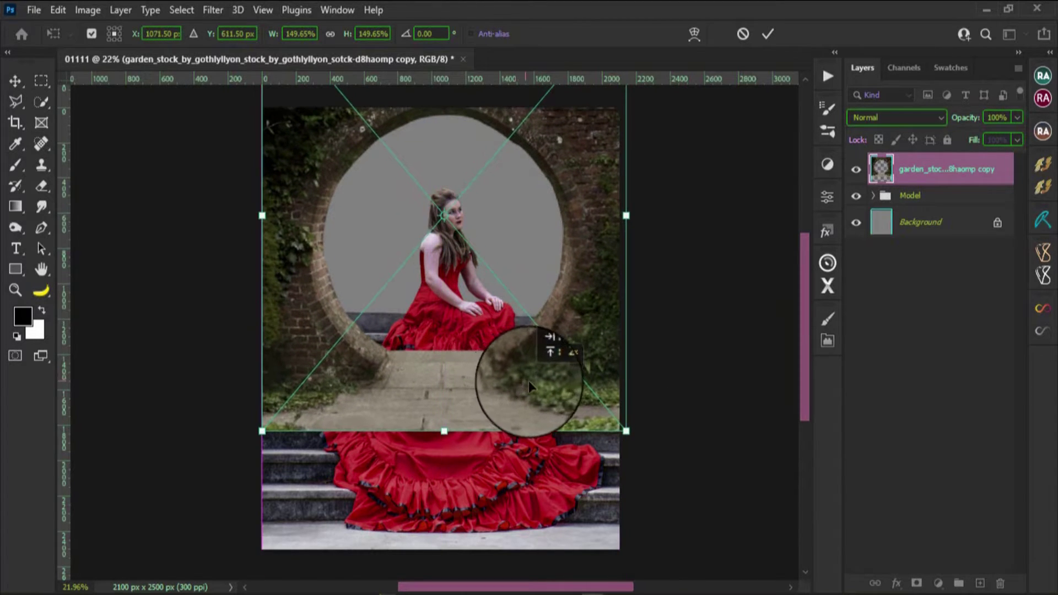
key(Return)
key(ctrl+bracketleft)
text(1)
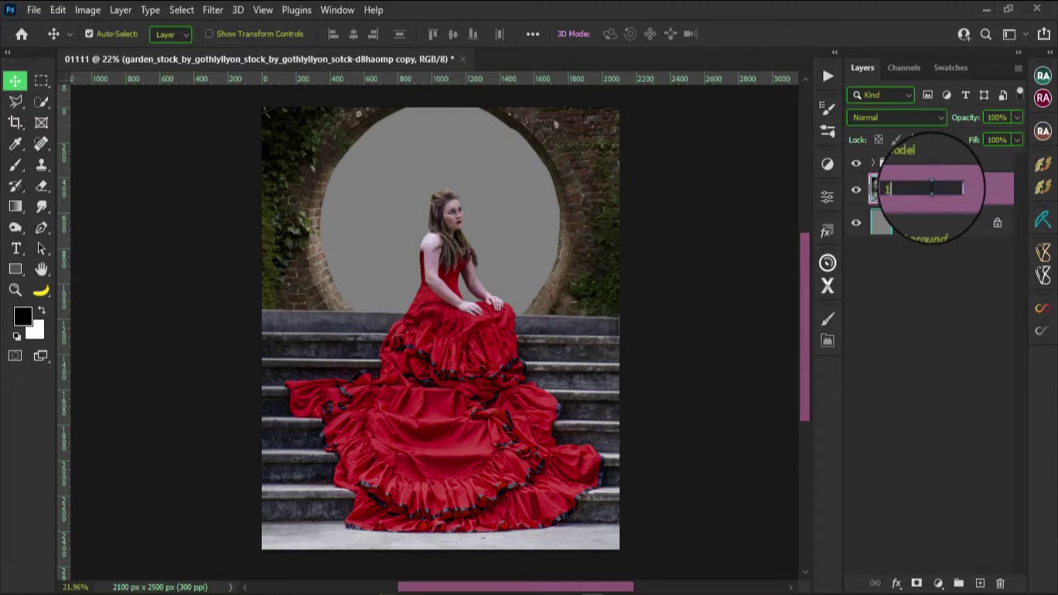
key(Return)
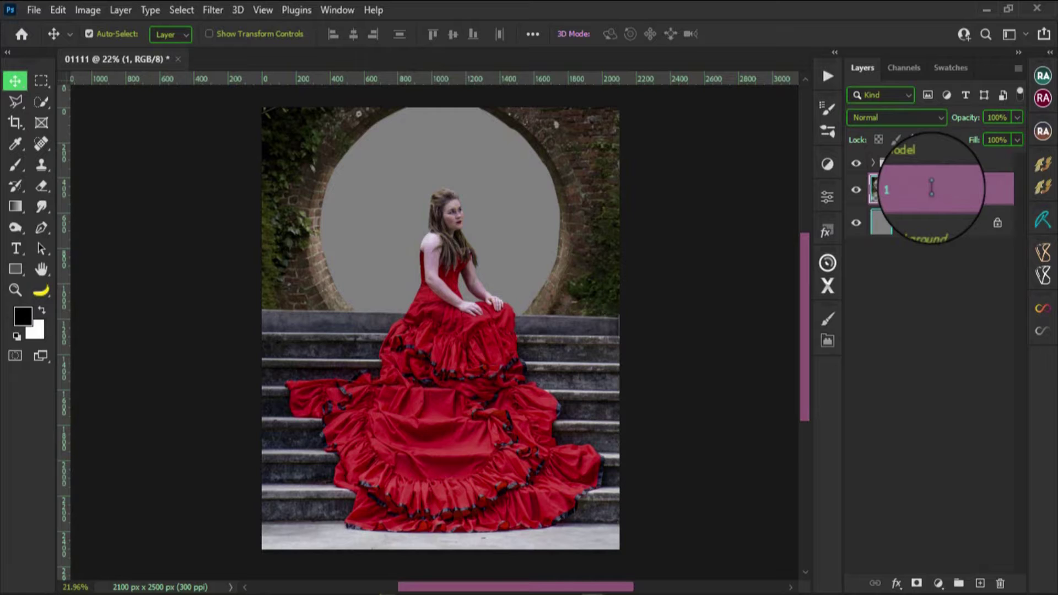
Rasterize garden layer 1 and zoom in on the arch's right side.
right_click(933, 193)
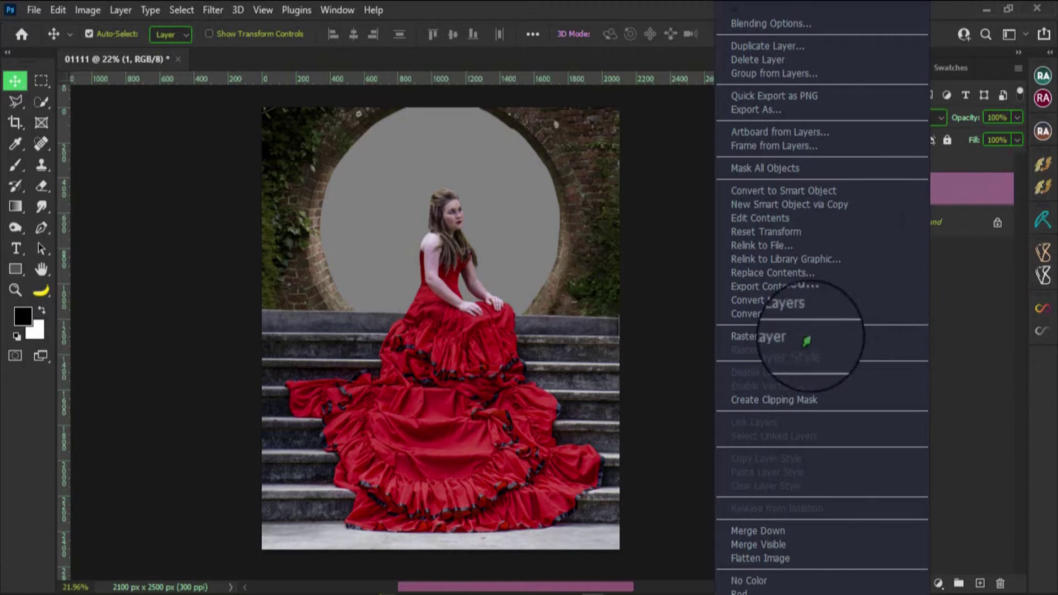
click(792, 337)
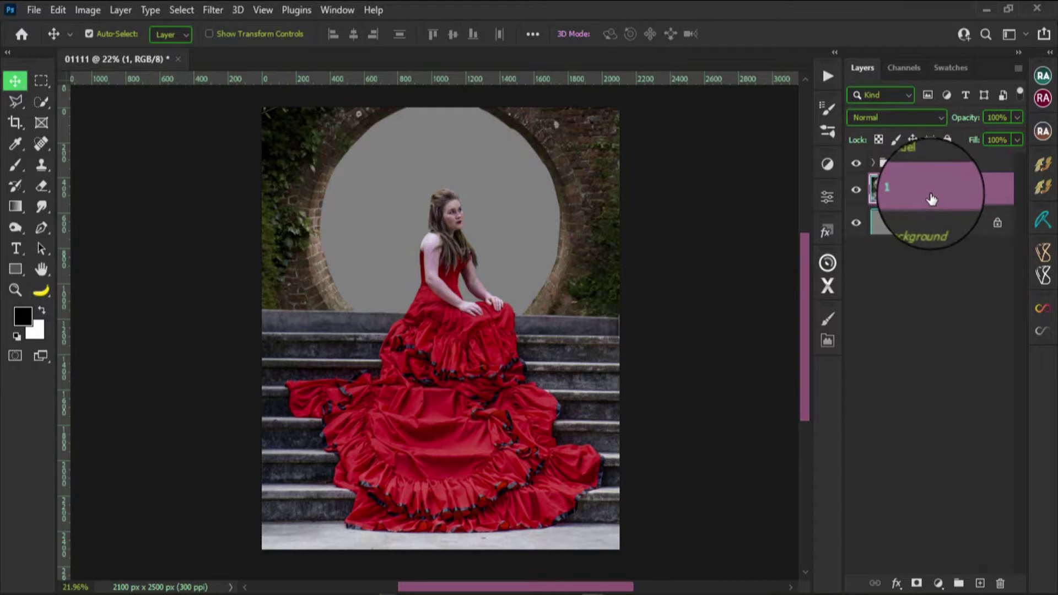
scroll(583, 229, up, 2)
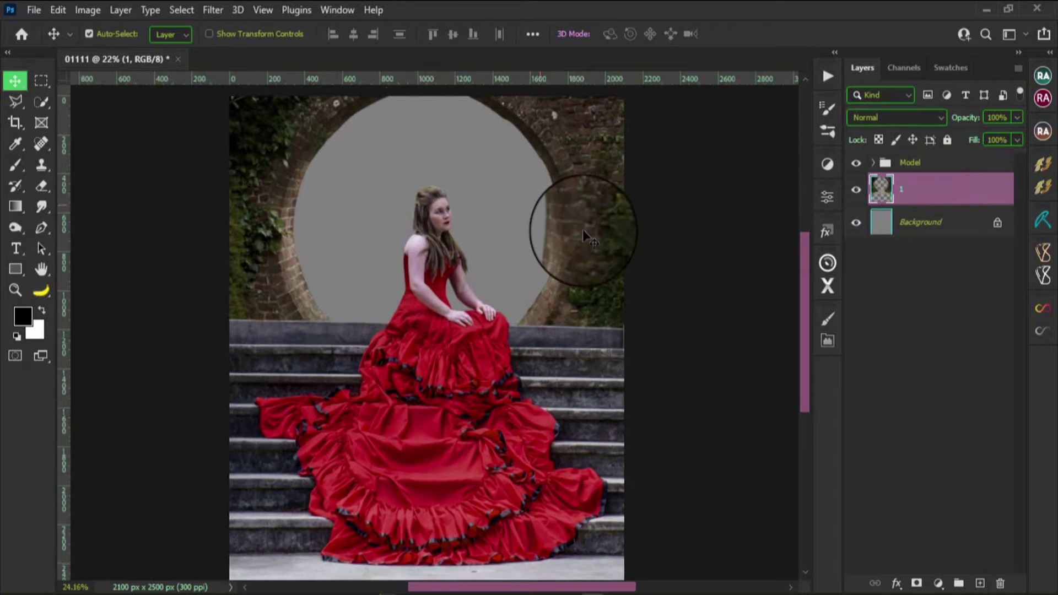
scroll(583, 229, up, 2)
scroll(598, 285, up, 2)
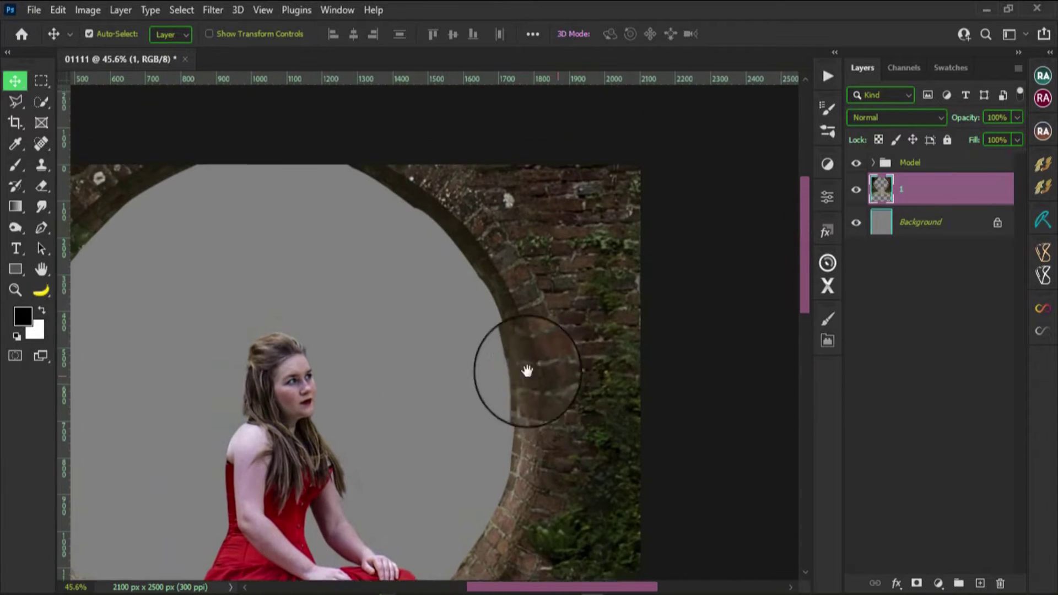
drag(525, 371, 475, 285)
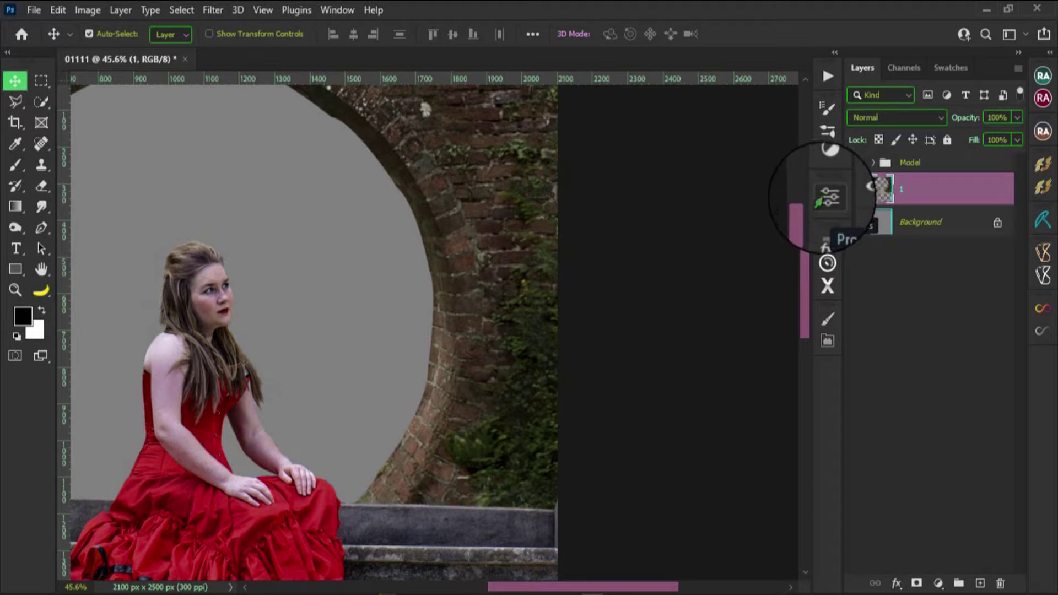
Add a Curves adjustment clipped to the garden layer, with the white point output at 63.
click(827, 163)
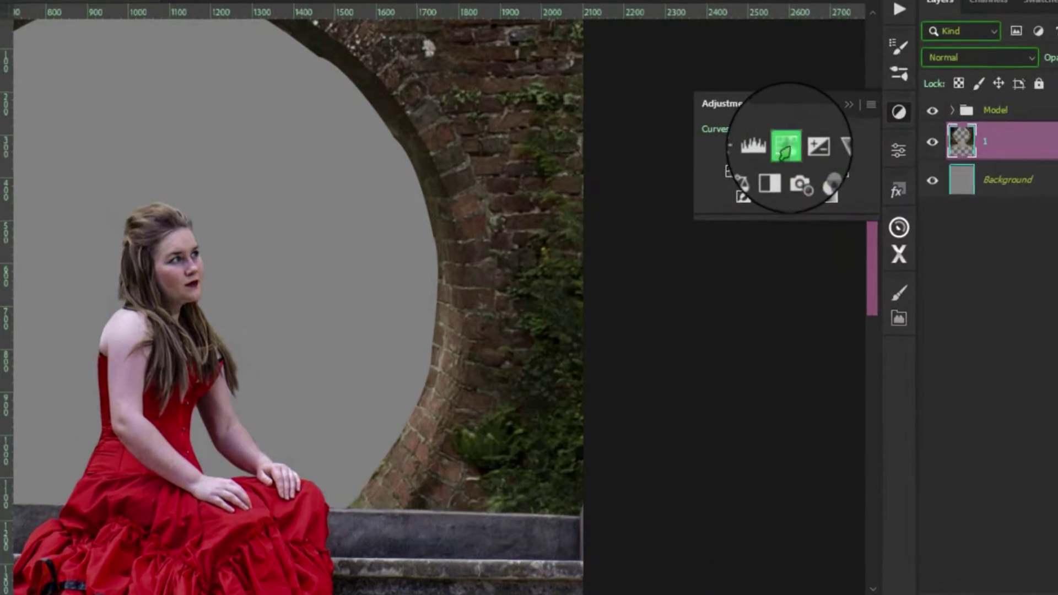
click(719, 194)
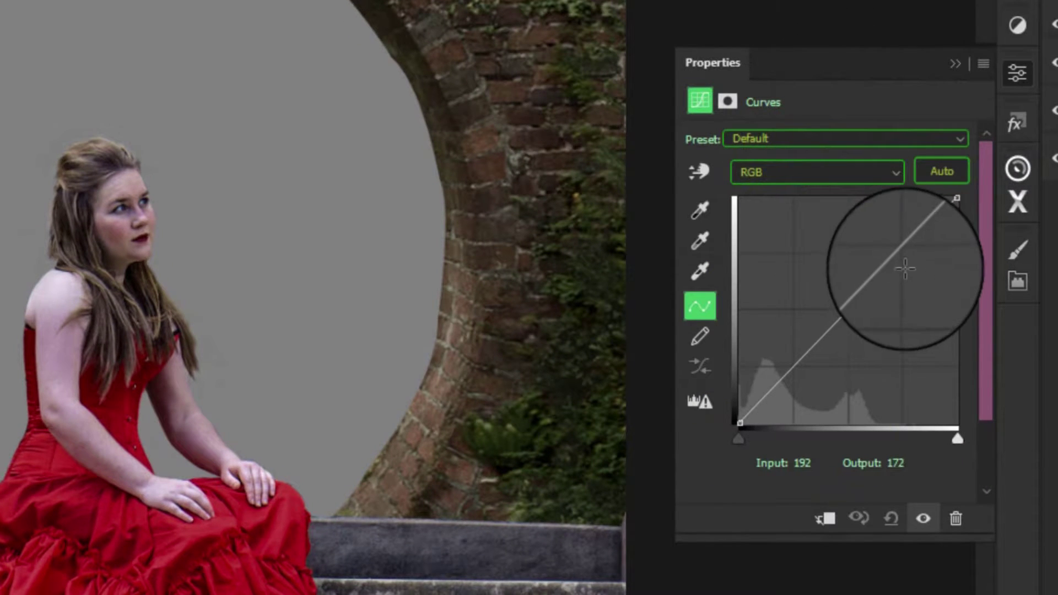
click(825, 518)
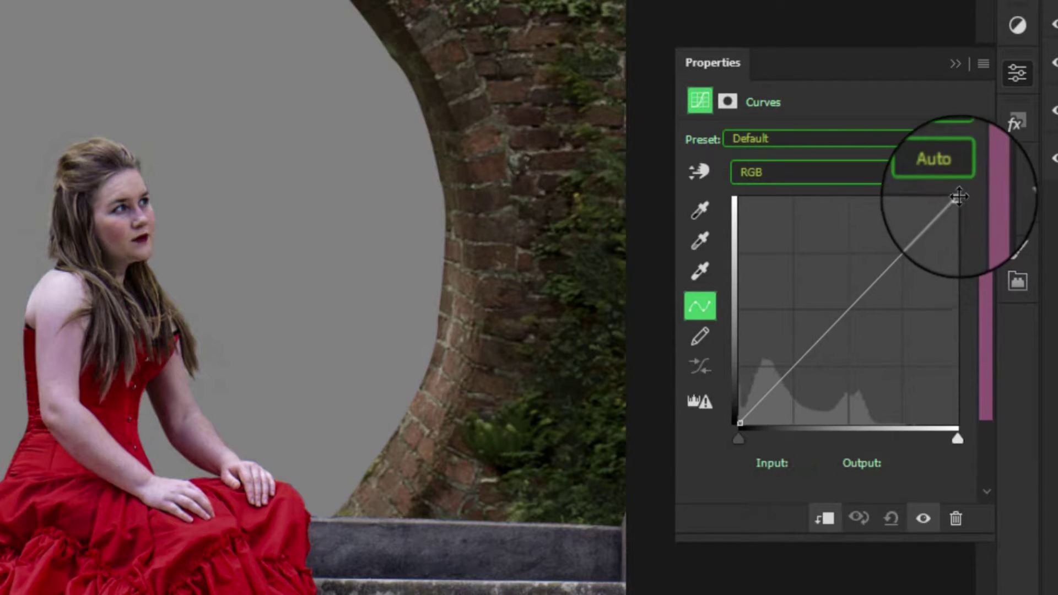
drag(958, 197, 957, 251)
drag(953, 307, 970, 368)
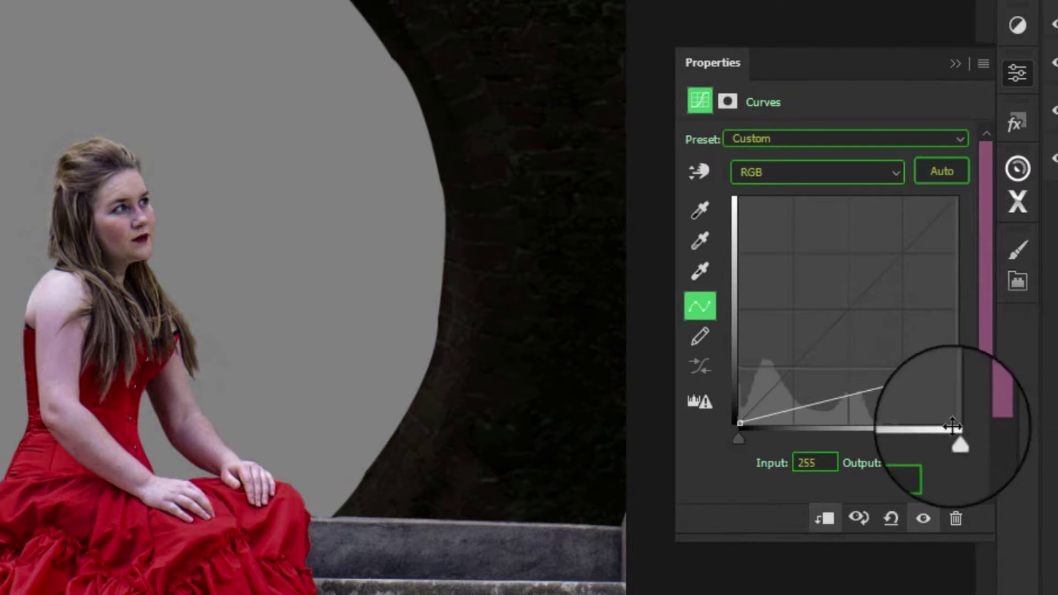
click(915, 463)
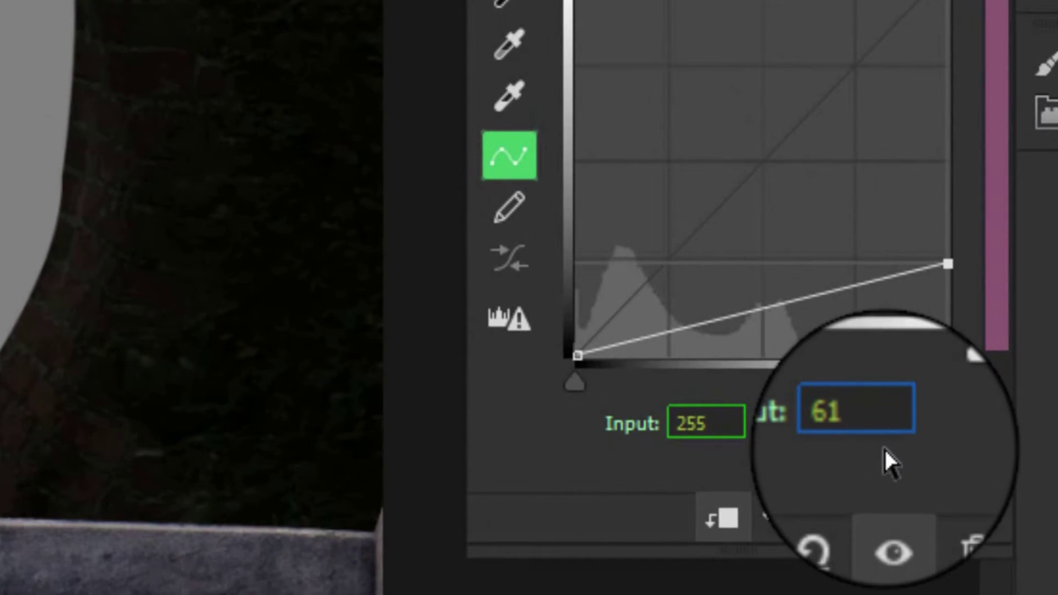
key(BackSpace)
text(3)
key(Return)
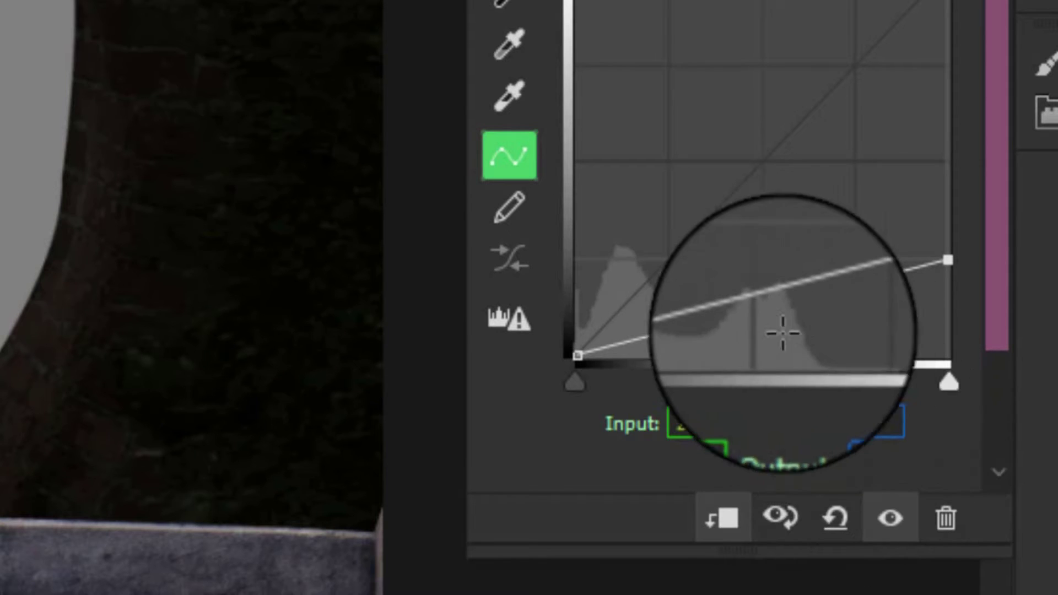
Add a curve midpoint at input 125 and set its output to 40.
click(762, 310)
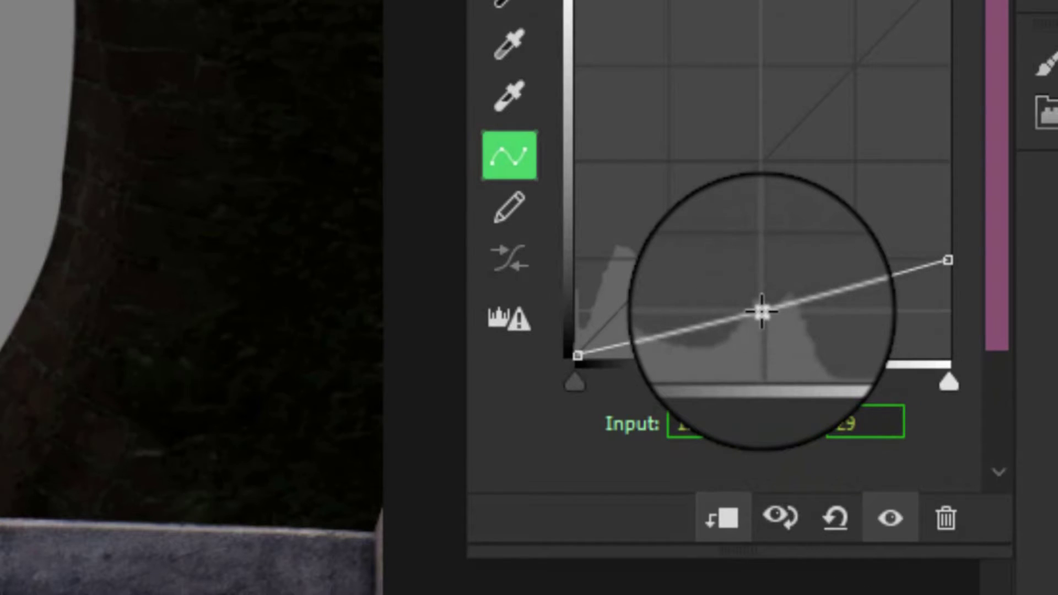
drag(762, 312, 762, 306)
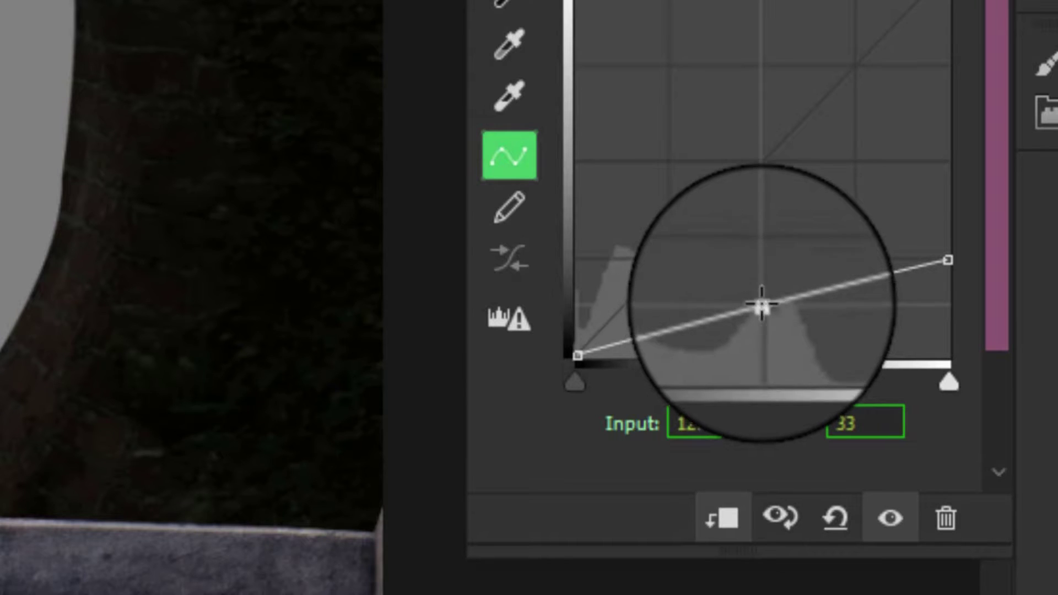
mouse_move(762, 306)
mouse_down()
mouse_move(753, 270)
mouse_move(758, 285)
mouse_up()
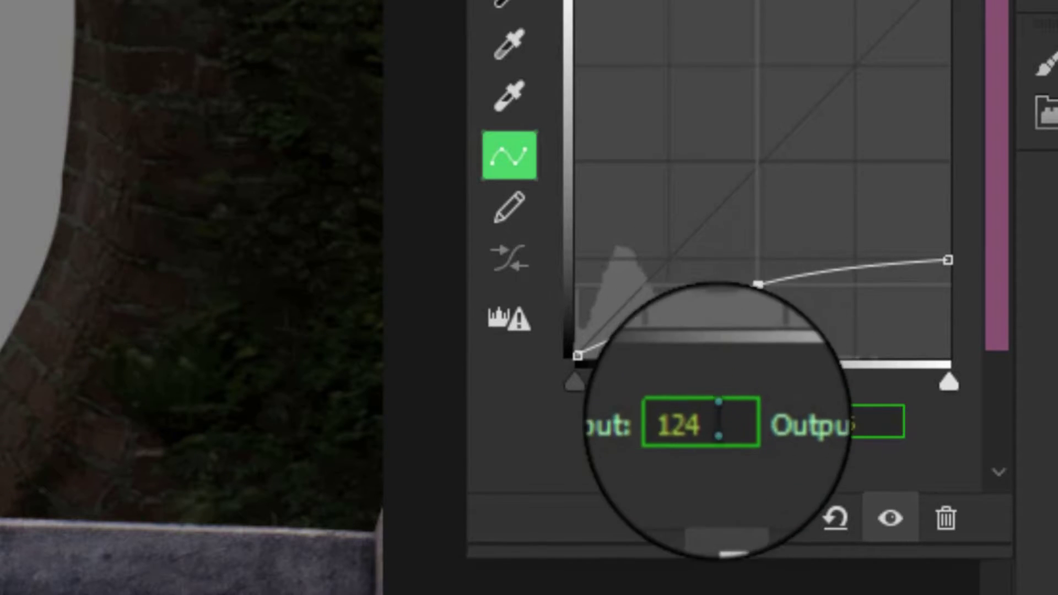
drag(700, 423, 709, 423)
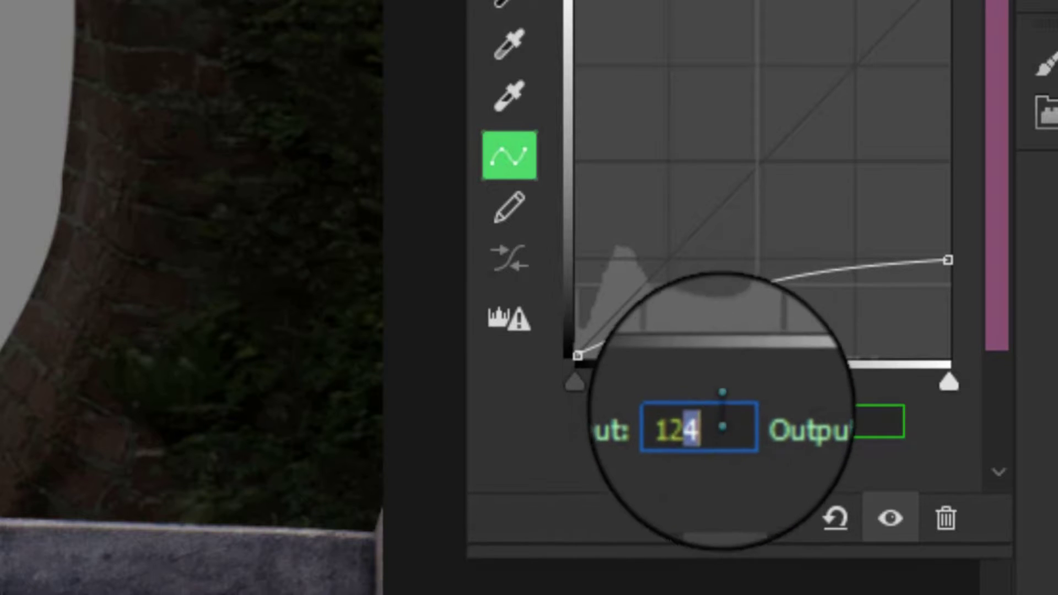
text(5)
click(858, 422)
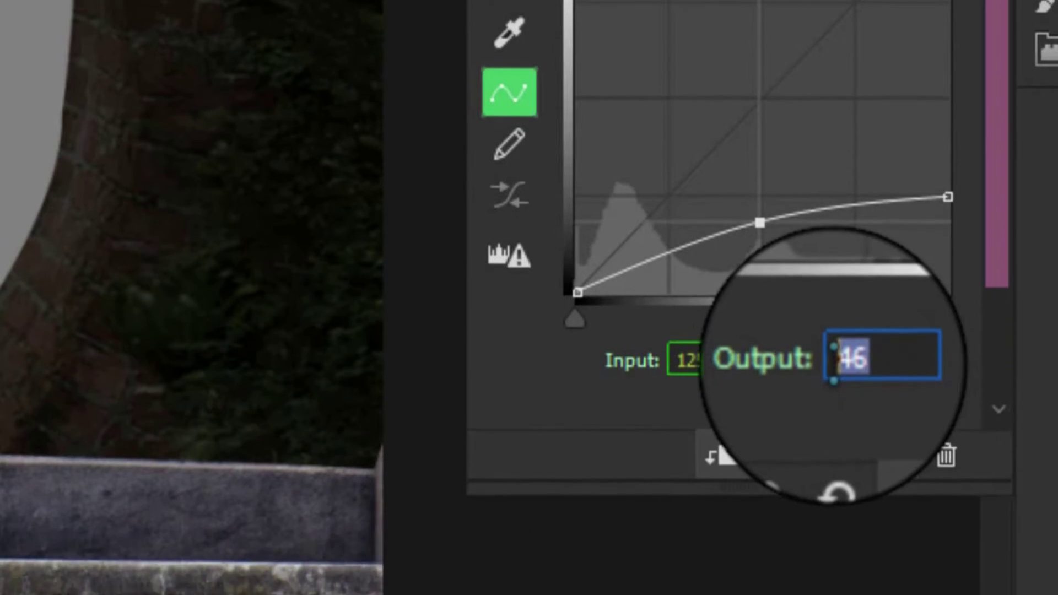
text(35)
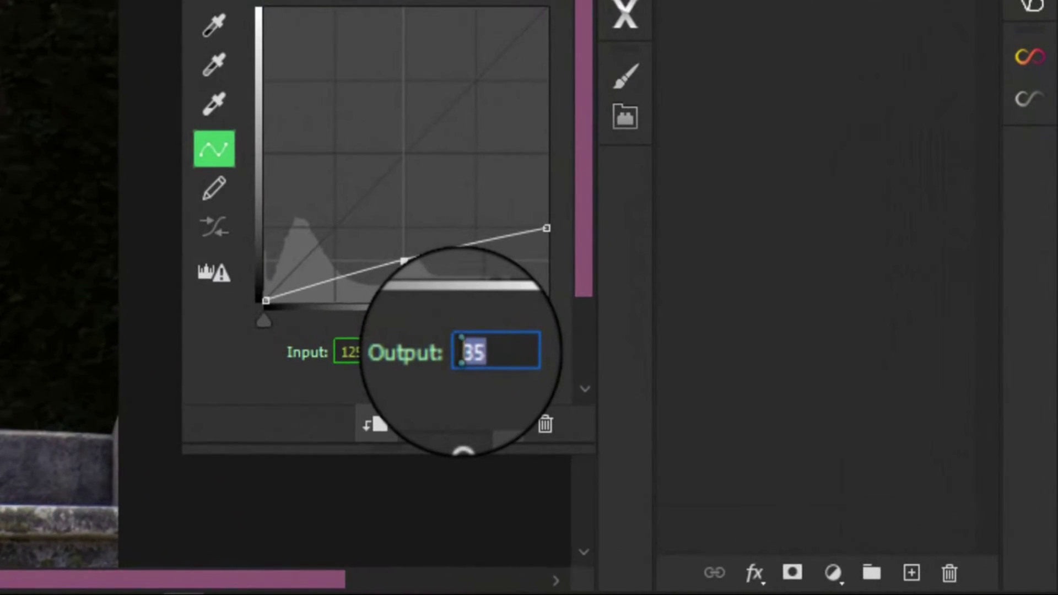
text(50)
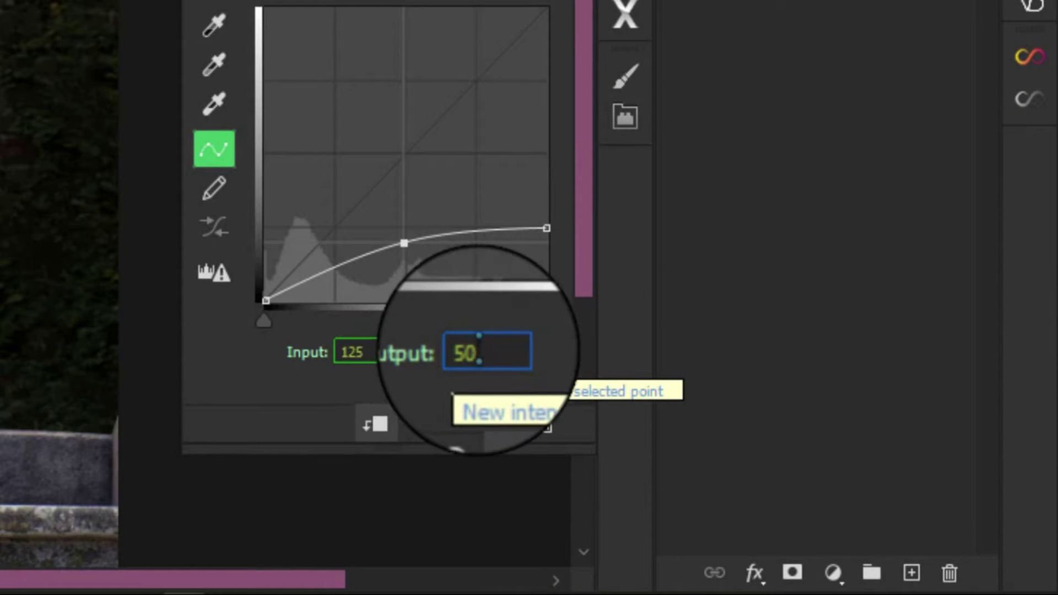
double_click(475, 353)
text(4)
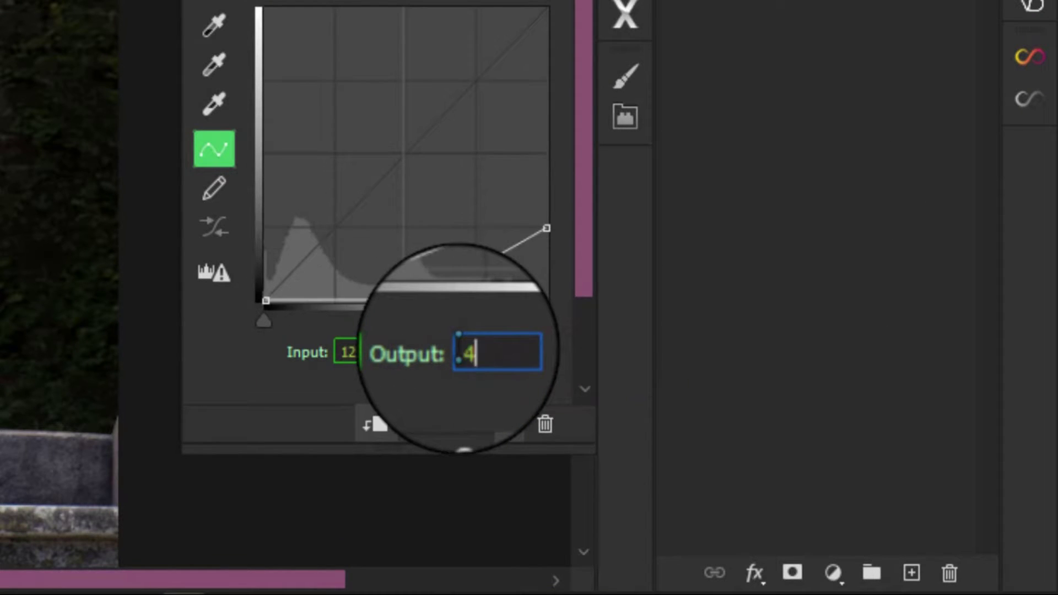
text(0)
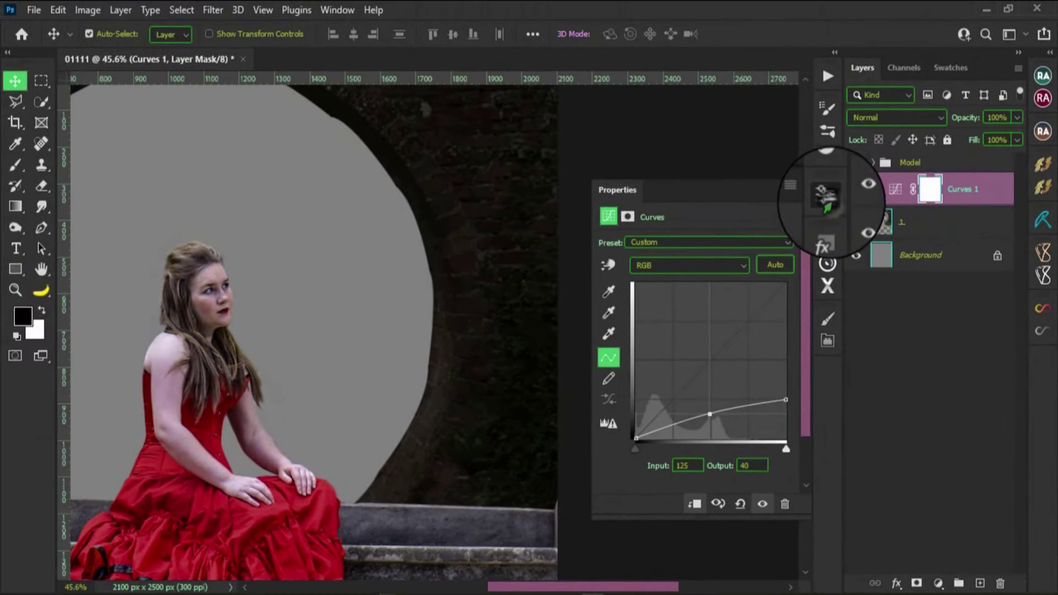
Clip Curves 1 to garden layer 1 and toggle it to compare the darkening.
click(825, 193)
key(ctrl+0)
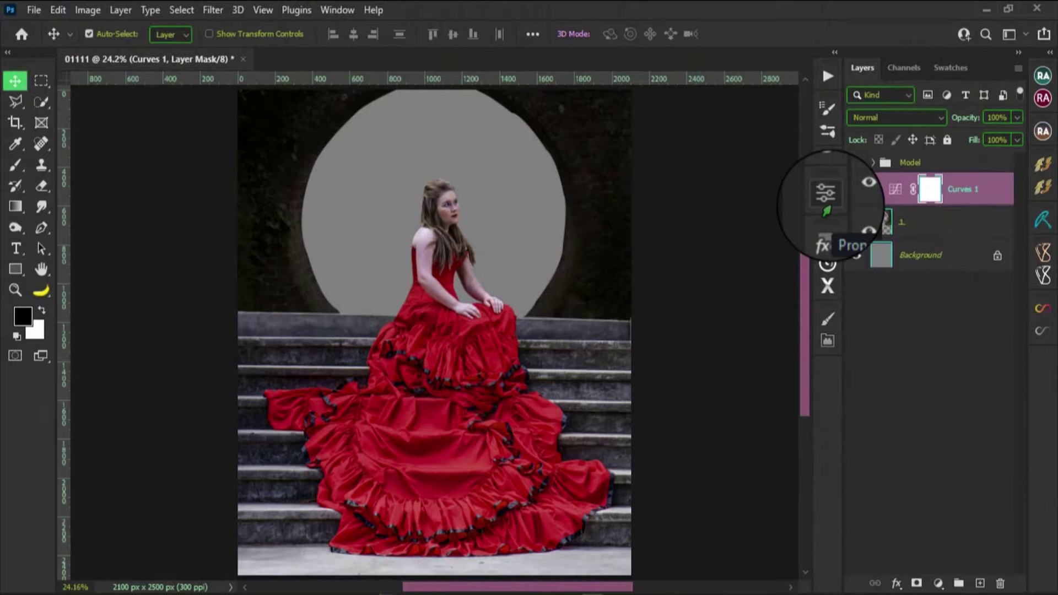
key(ctrl+alt+g)
click(856, 190)
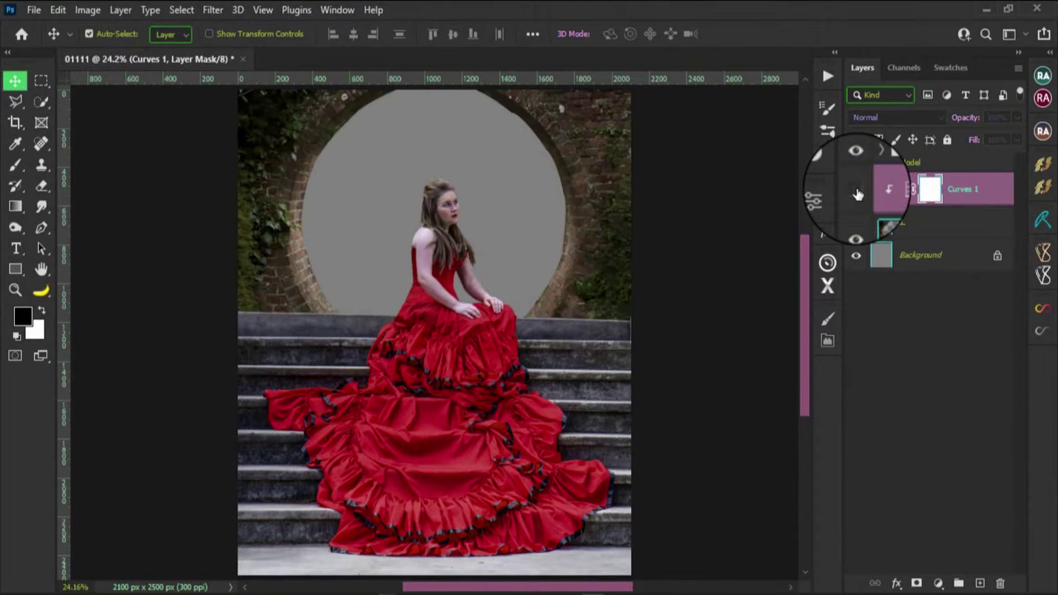
click(856, 190)
Recheck the clipped Curves 1 darkening on and off, then select the Background layer.
scroll(471, 361, down, 3)
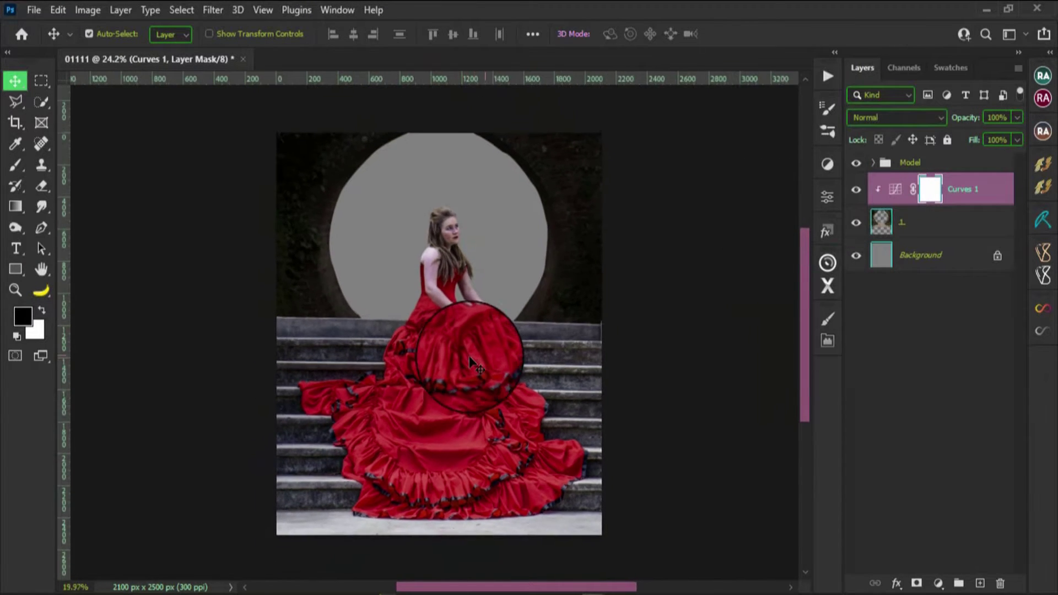
scroll(472, 361, up, 2)
scroll(471, 361, up, 2)
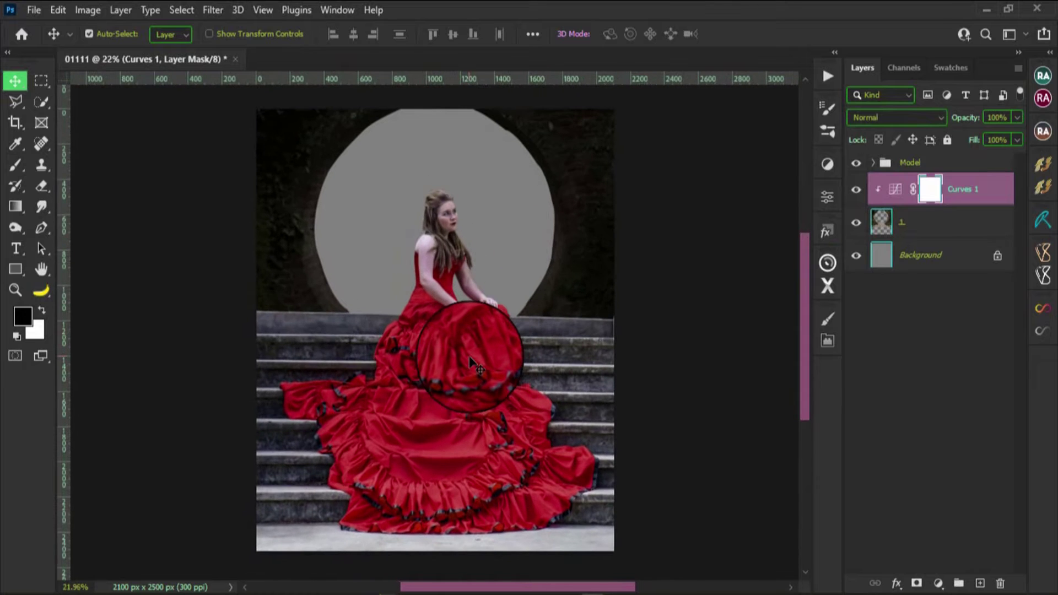
scroll(471, 361, up, 1)
scroll(471, 361, up, 1)
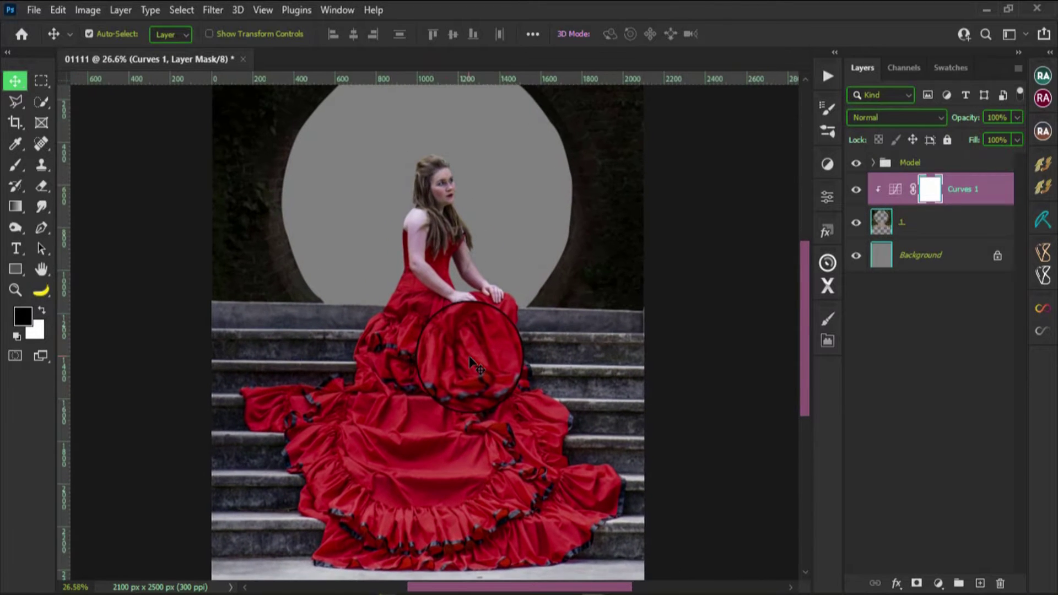
scroll(471, 361, down, 1)
scroll(471, 361, up, 1)
click(856, 191)
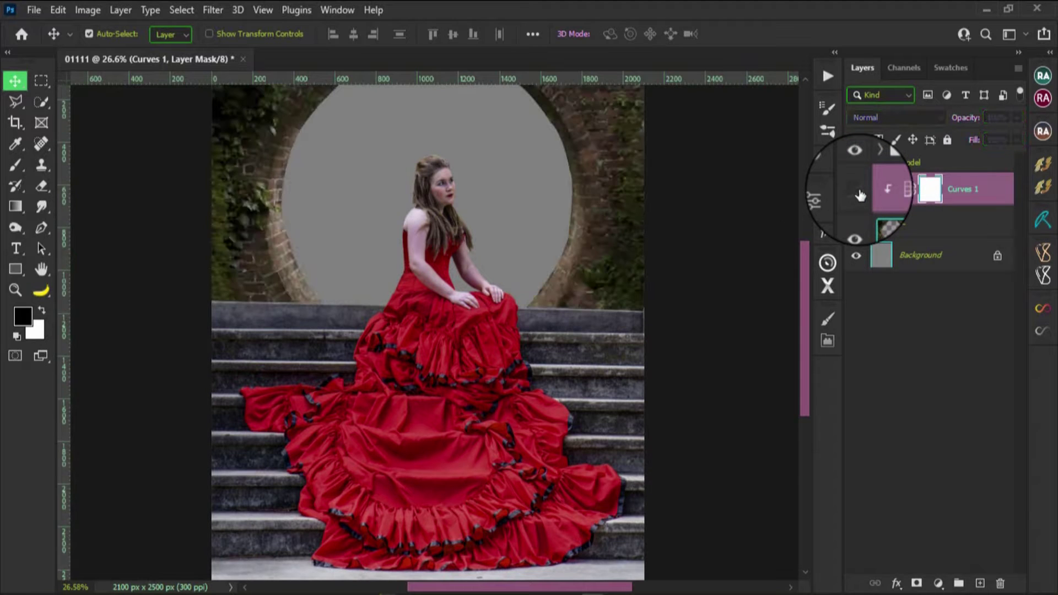
click(857, 191)
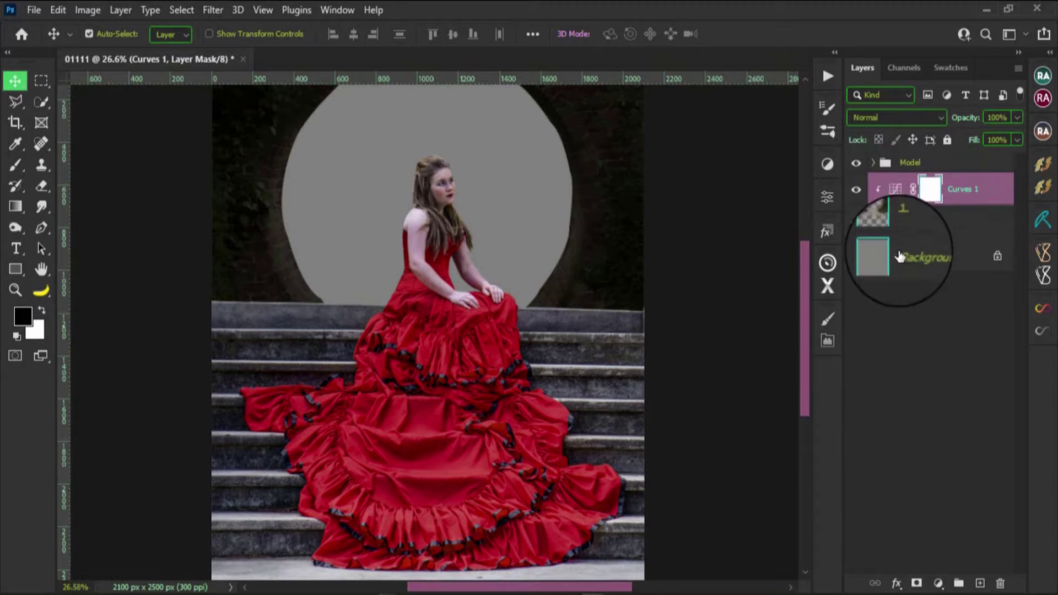
click(937, 264)
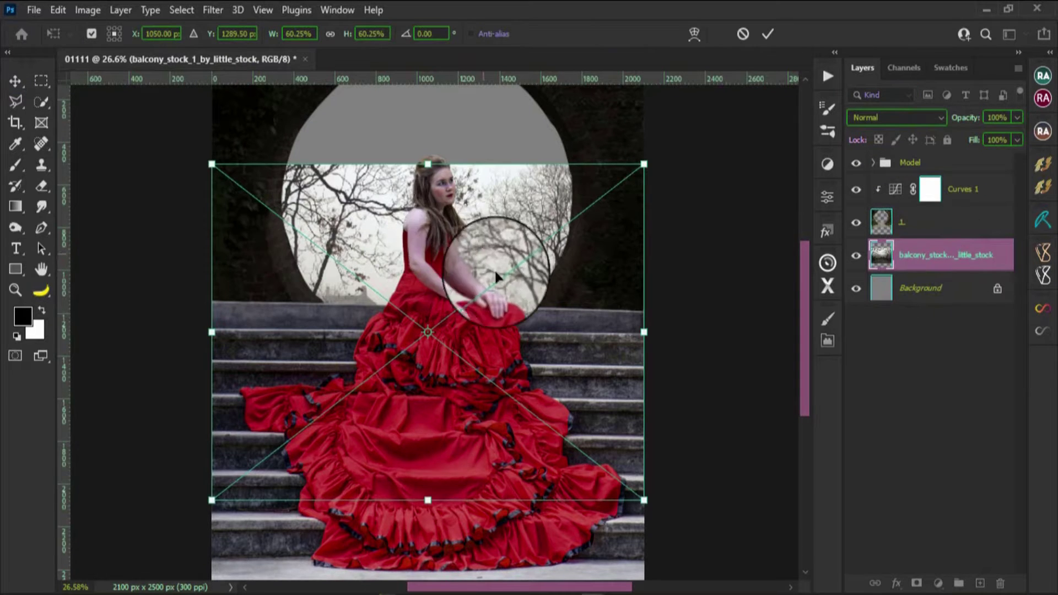
Commit the placed balcony image, rasterize it, and name the layer '2'.
key(Return)
scroll(589, 208, down, 2)
right_click(924, 262)
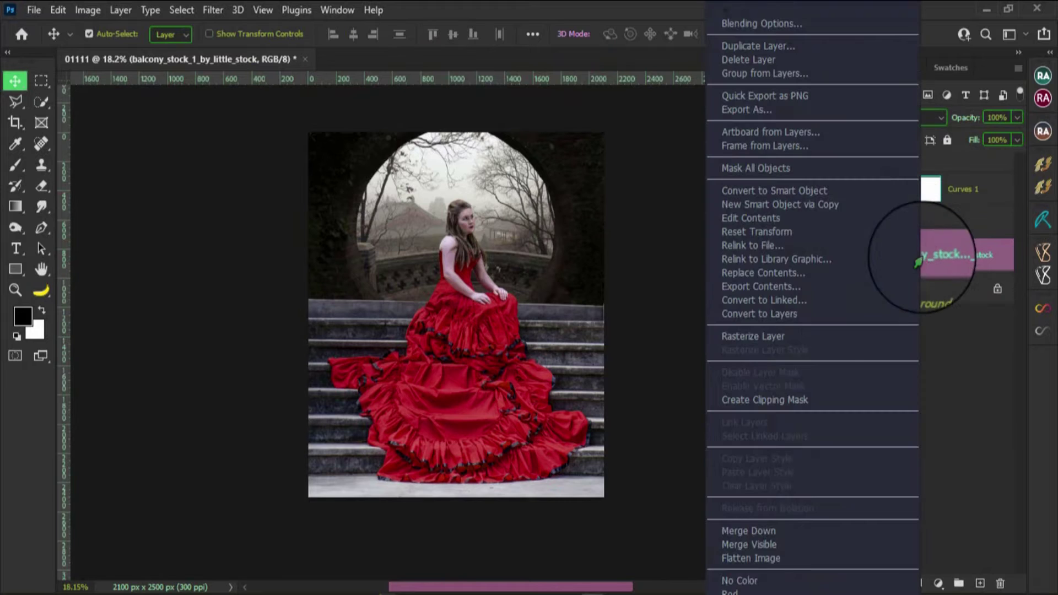
click(793, 335)
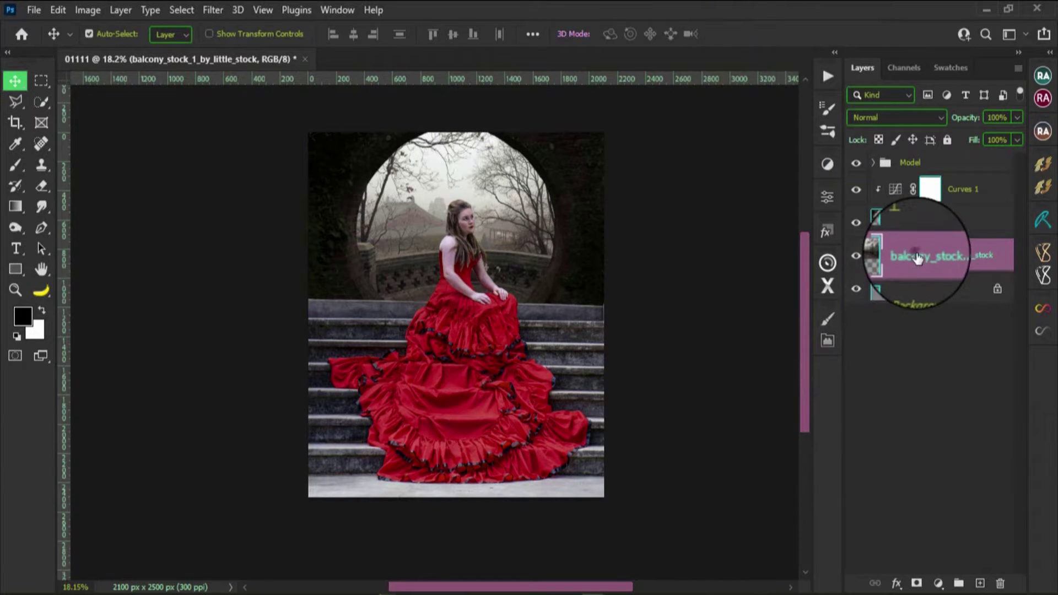
double_click(915, 255)
text(2)
key(Return)
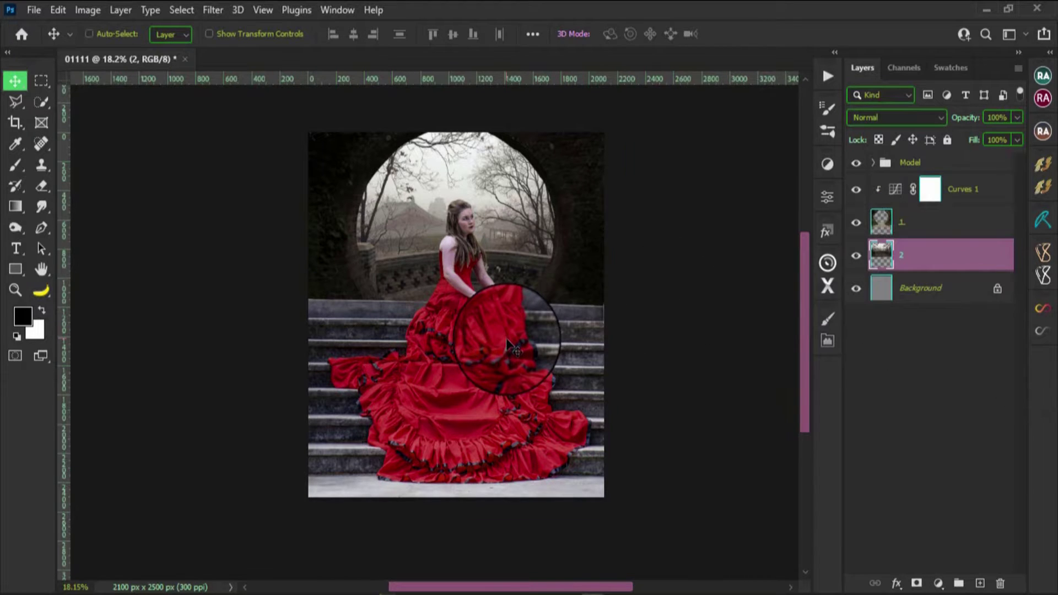
Create a red-tagged 'Soft Light' layer in Soft Light mode, clipped to layer 2.
key(ctrl+shift+n)
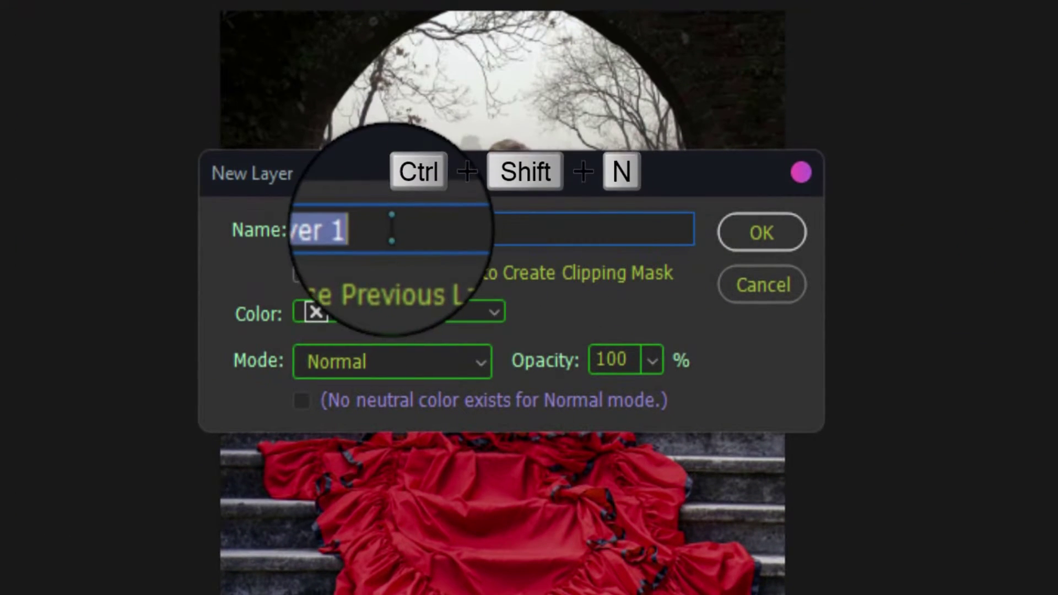
text(Soft)
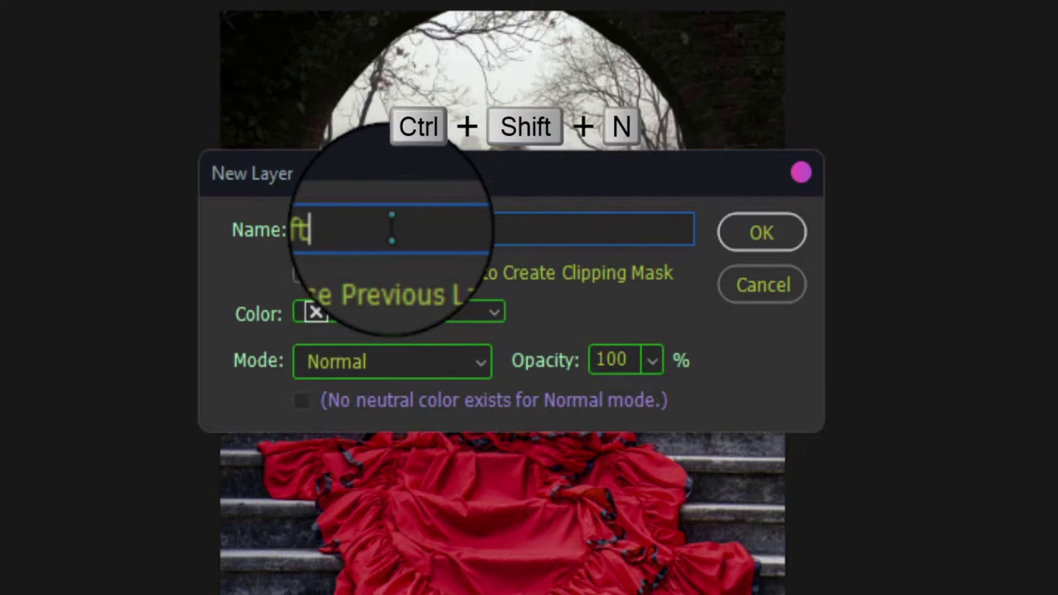
text( Lig)
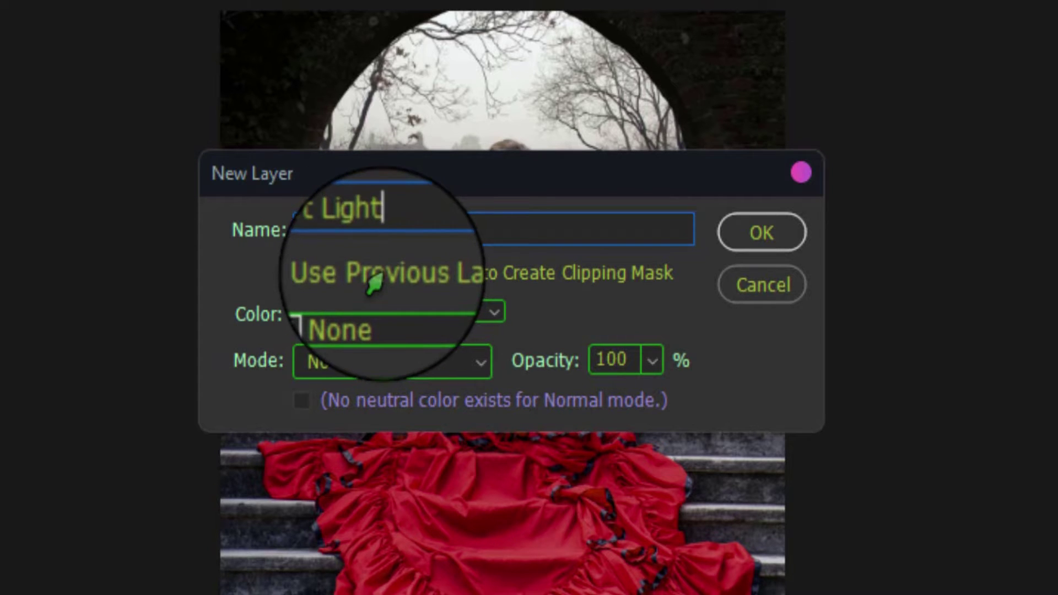
click(302, 273)
click(337, 313)
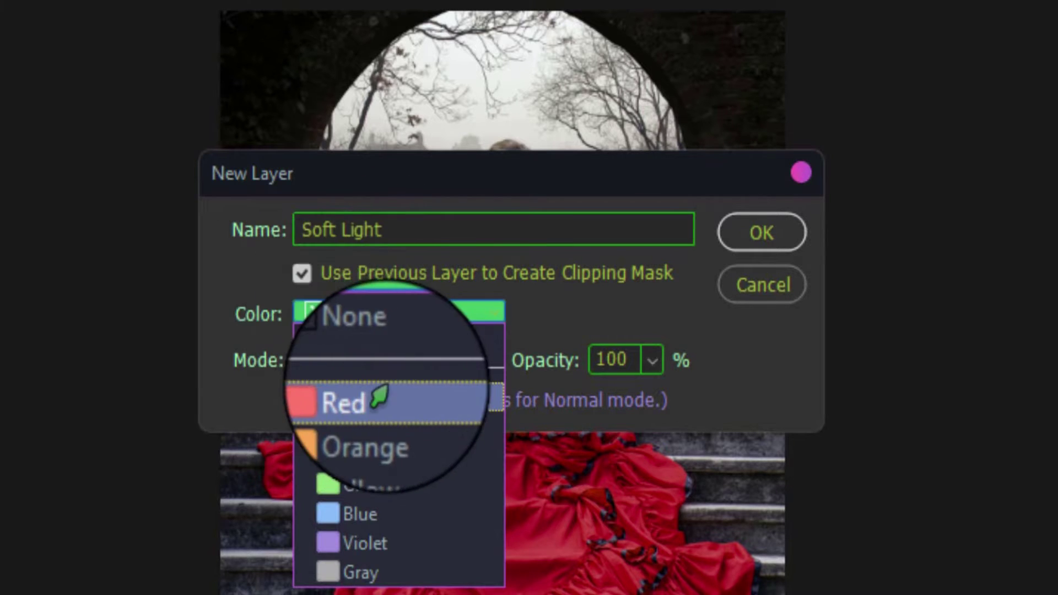
click(375, 400)
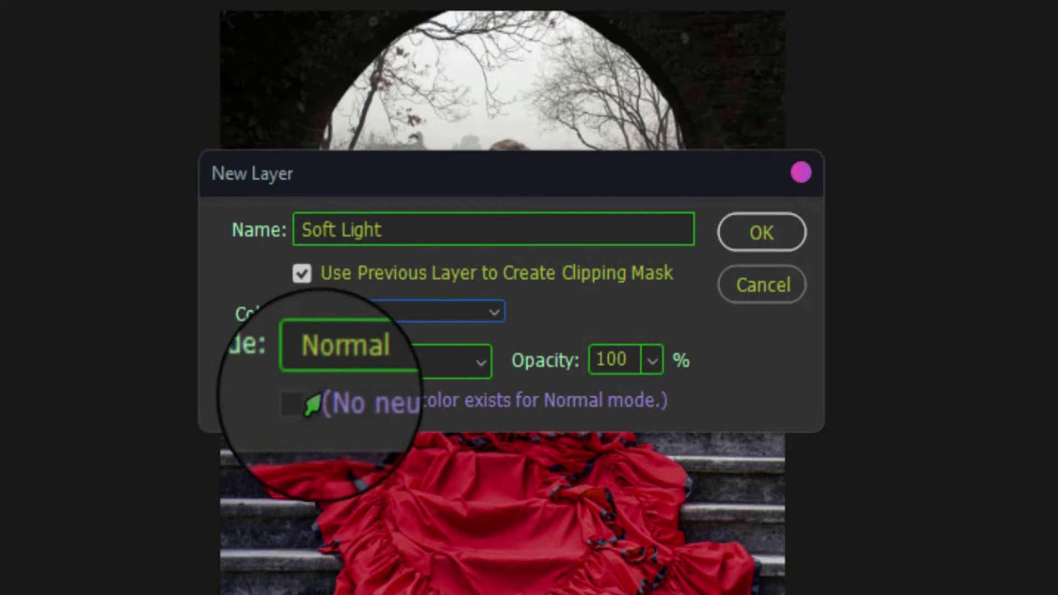
click(350, 365)
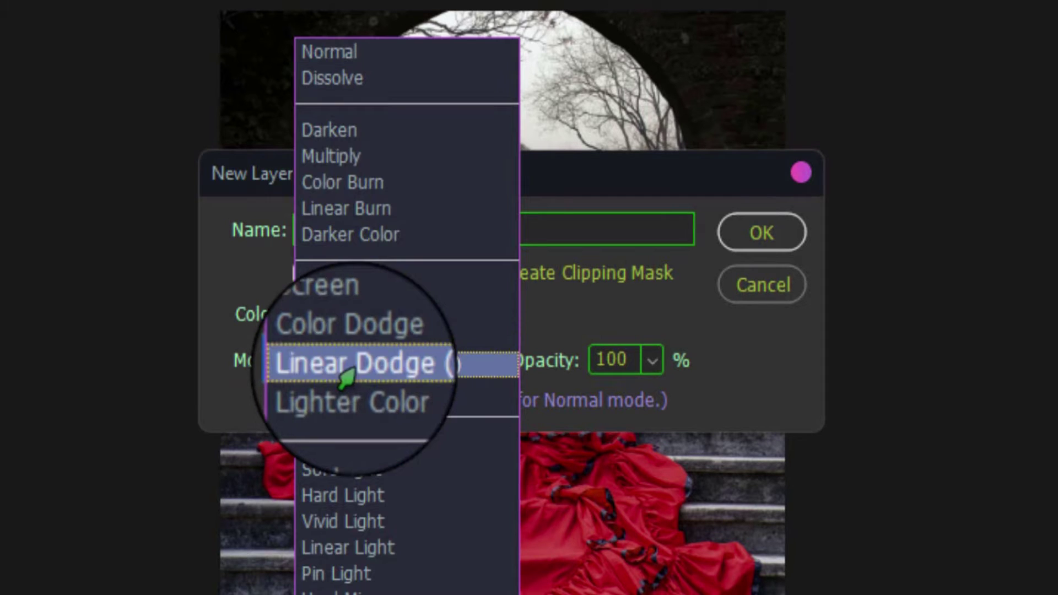
click(338, 484)
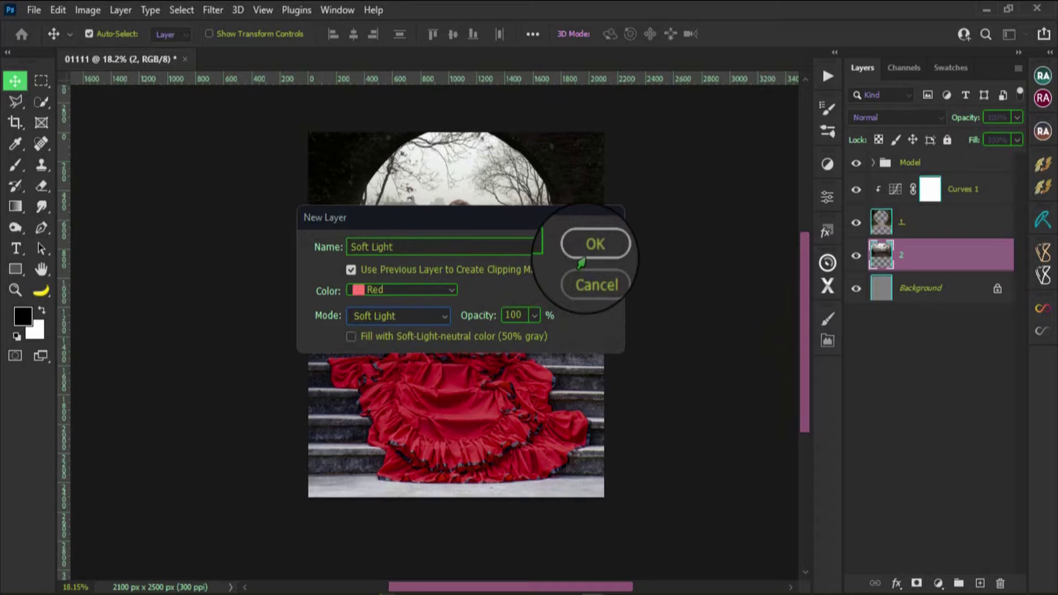
click(581, 264)
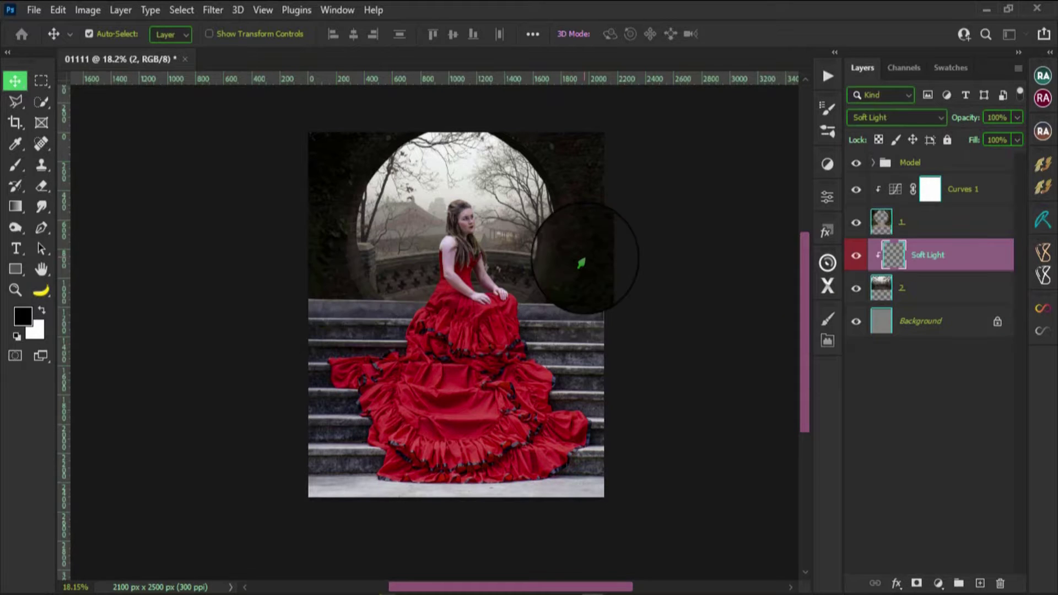
Set the foreground colour to blue-grey hex 5a6973.
key(i)
click(23, 316)
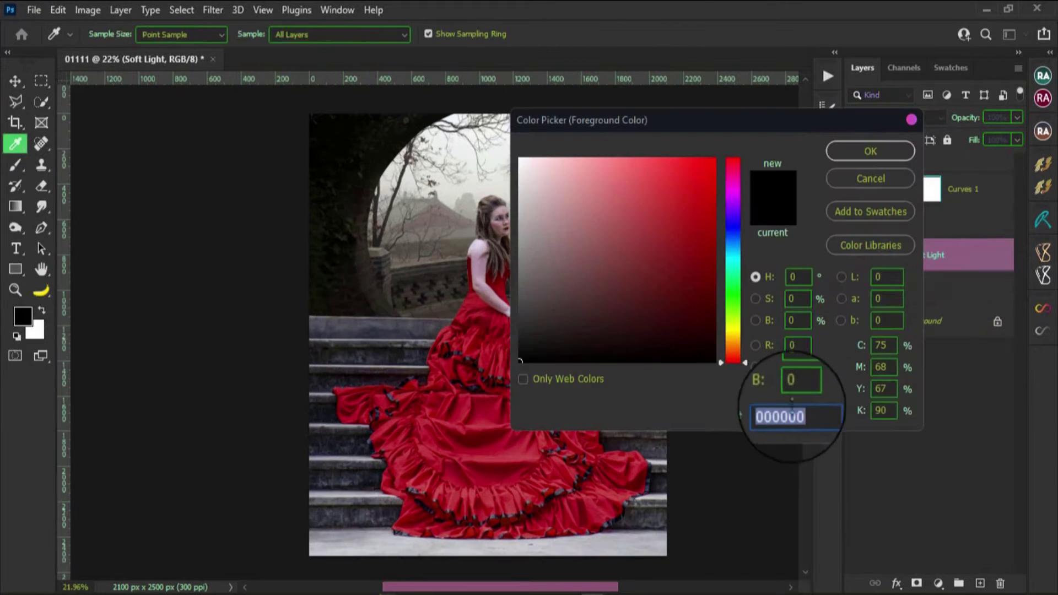
text(5a6973)
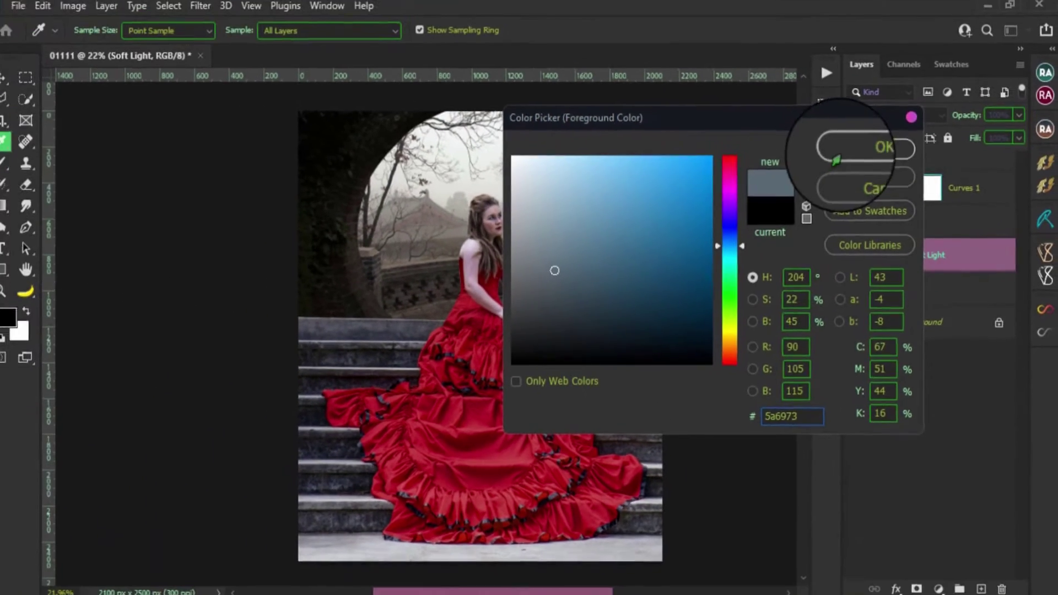
click(836, 159)
Brush the blue-grey over the fog behind the woman, keeping Soft Light blending.
key(b)
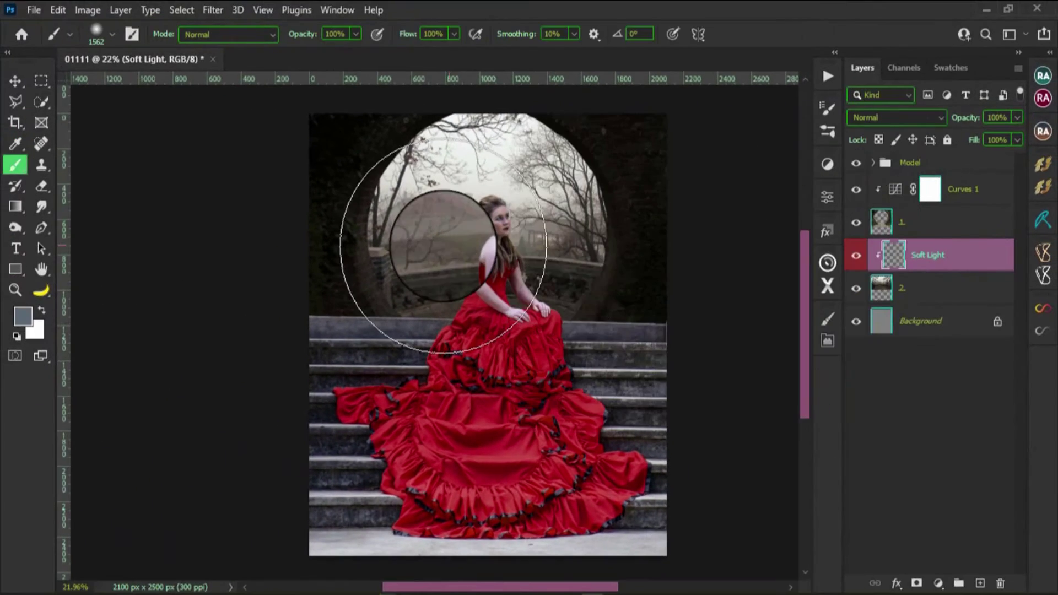
mouse_move(484, 220)
mouse_down()
mouse_move(560, 213)
mouse_move(444, 177)
mouse_move(449, 237)
mouse_move(610, 235)
mouse_move(444, 236)
mouse_move(449, 208)
mouse_move(446, 248)
mouse_move(505, 208)
mouse_move(449, 213)
mouse_move(489, 279)
mouse_up()
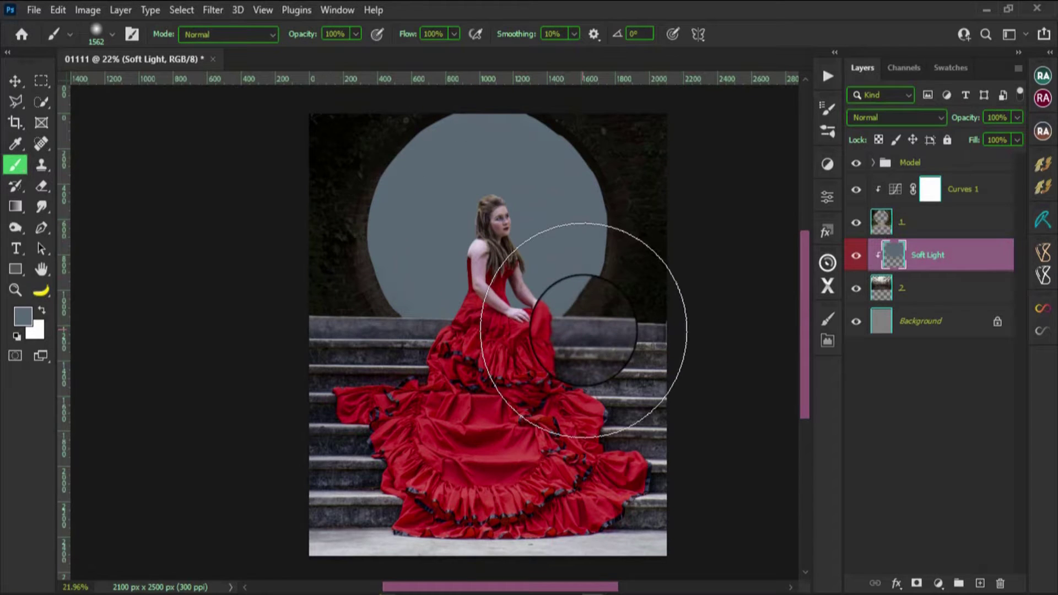
click(892, 119)
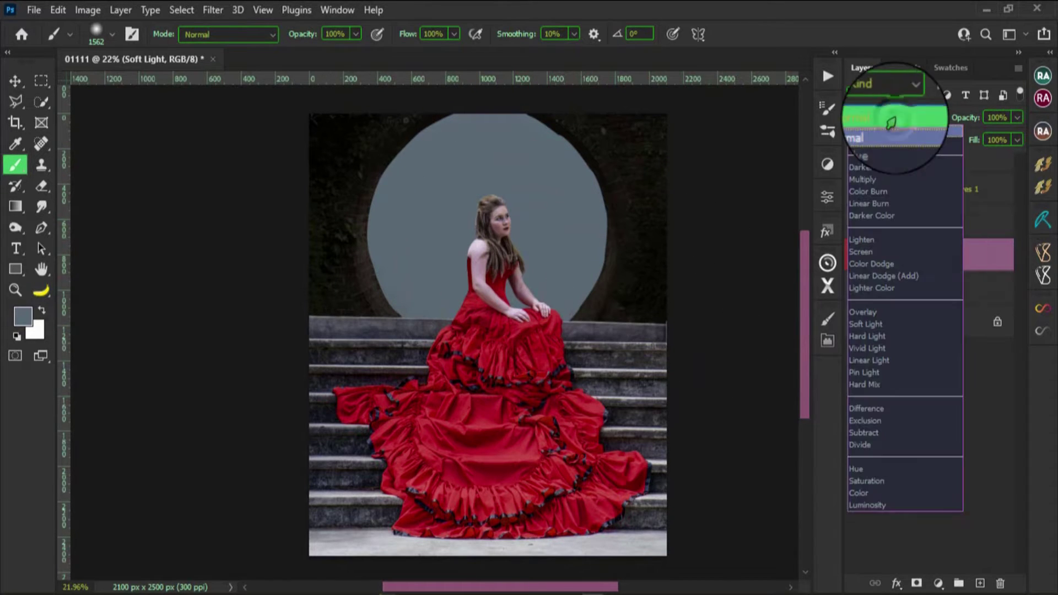
click(870, 325)
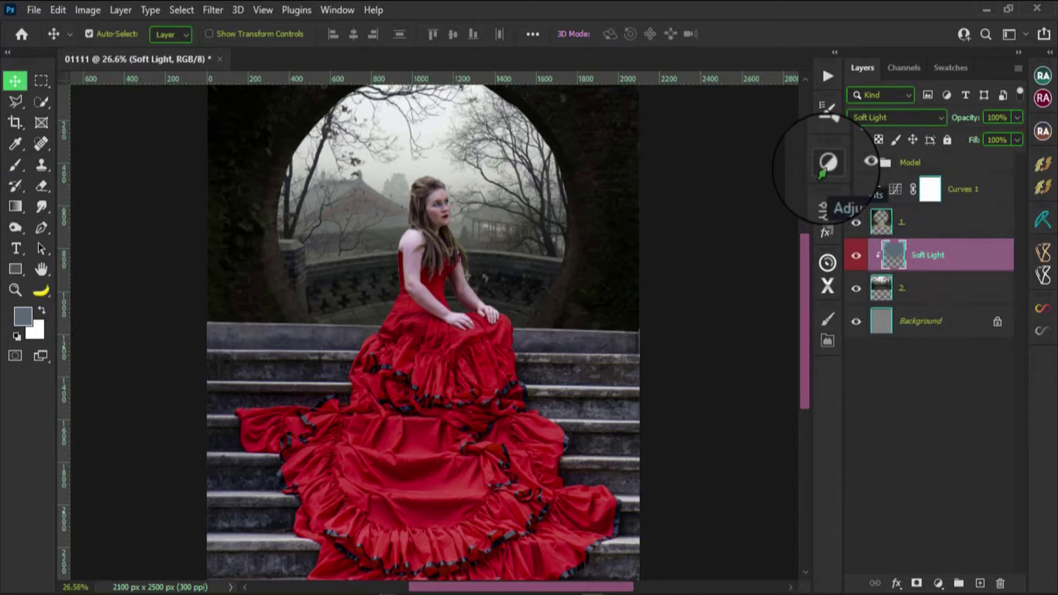
Add a clipped Hue/Saturation adjustment with Saturation raised to +56.
click(825, 166)
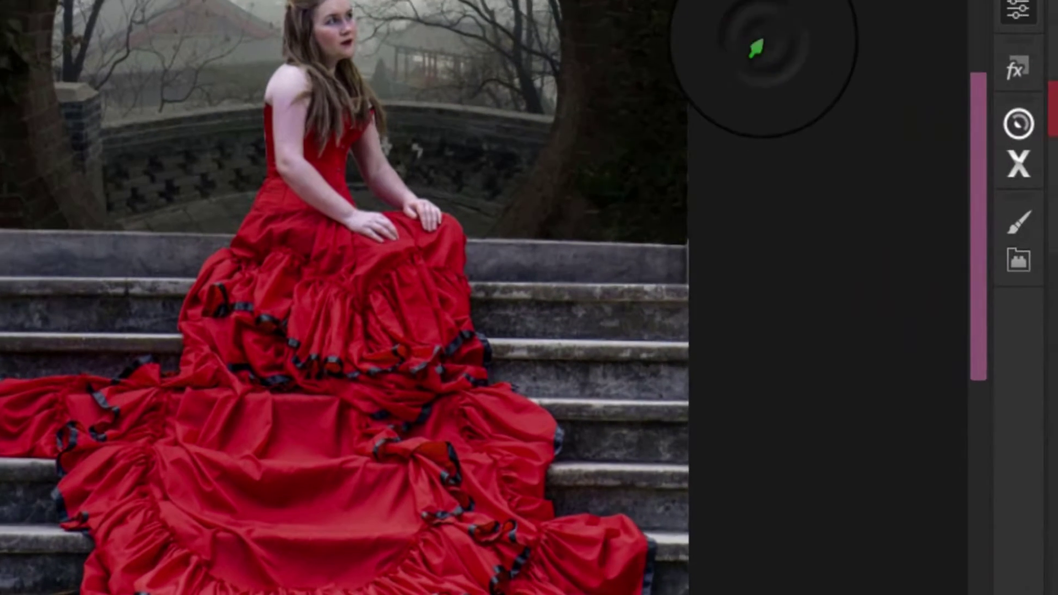
click(757, 48)
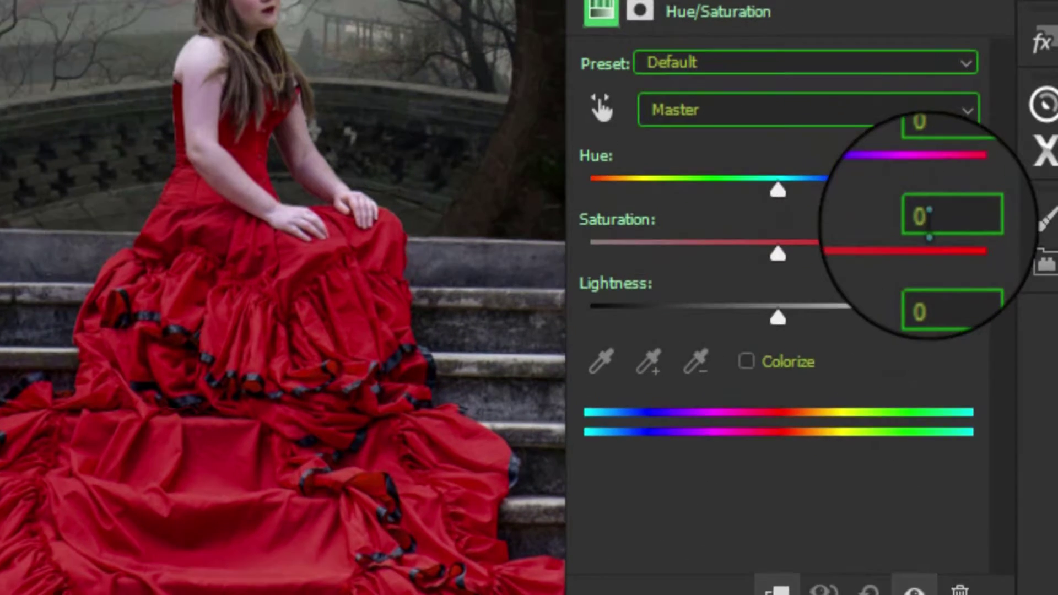
click(932, 207)
text(56)
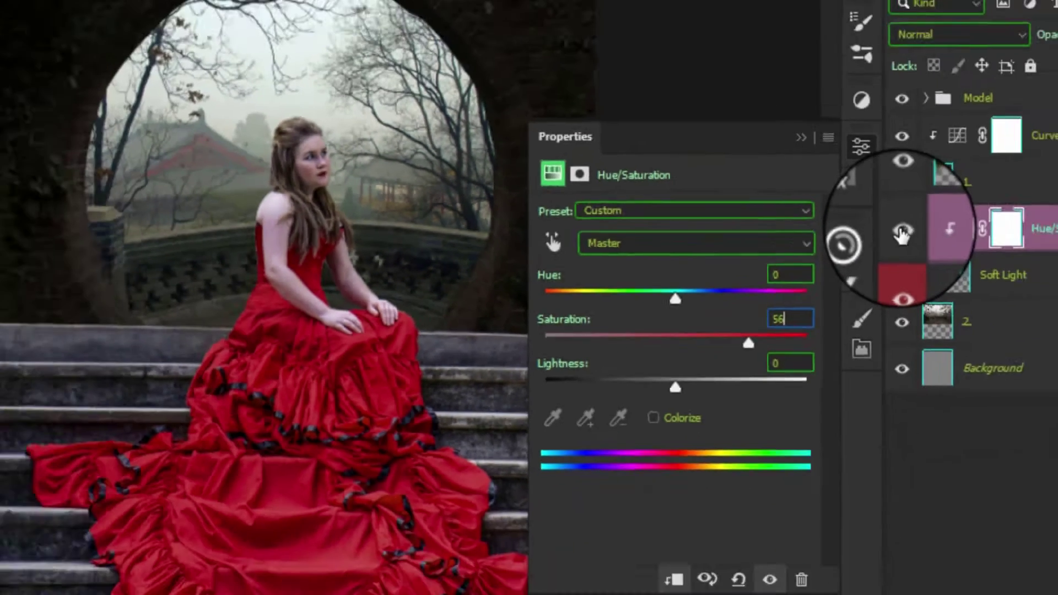
key(Return)
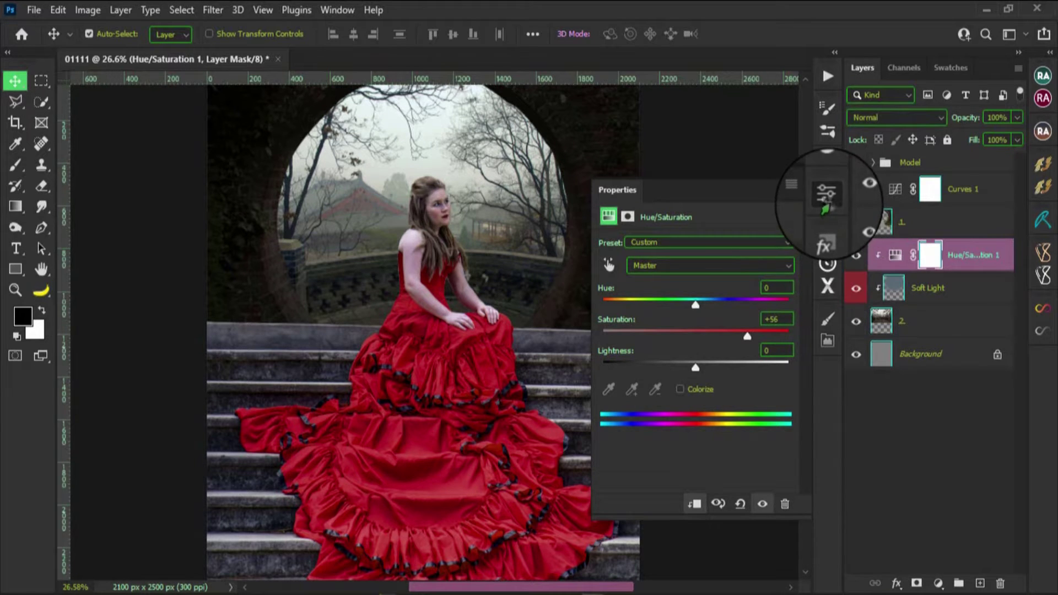
click(827, 199)
click(824, 168)
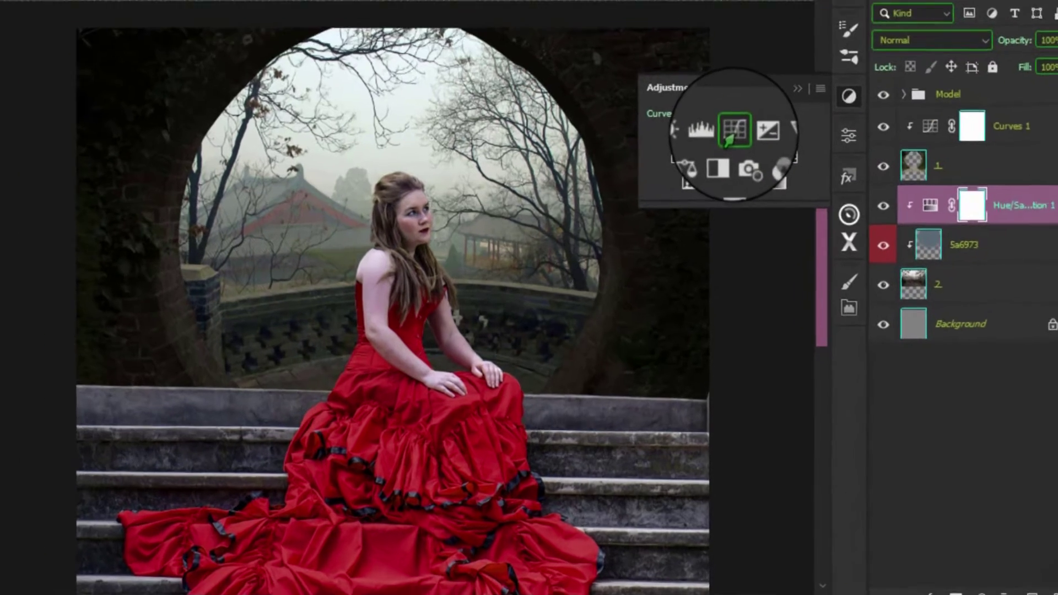
Add a clipped Curves 2 with top output 63 and midpoint input 127, output 37.
click(732, 193)
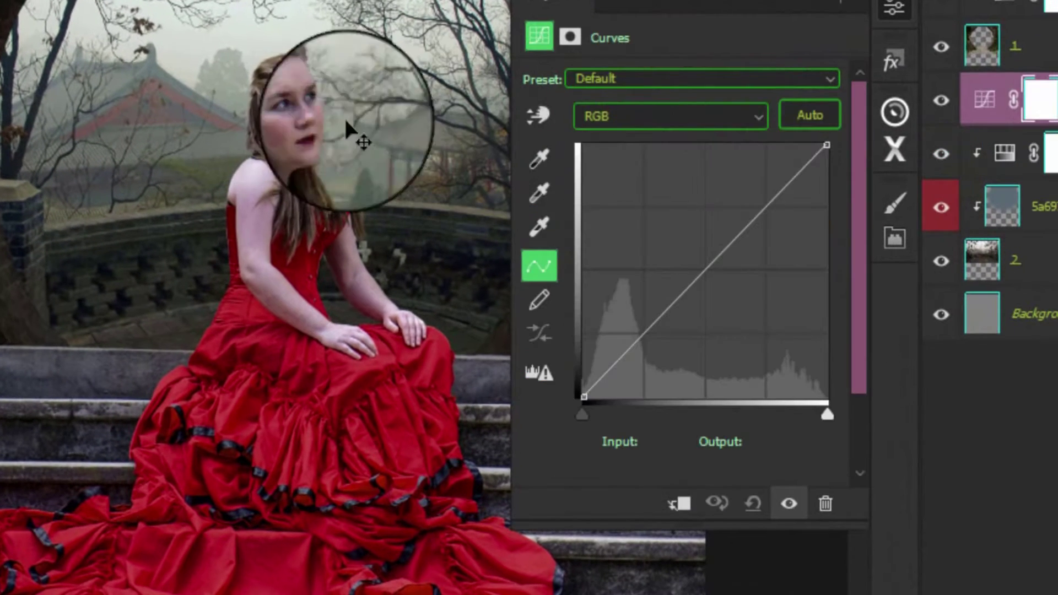
click(679, 515)
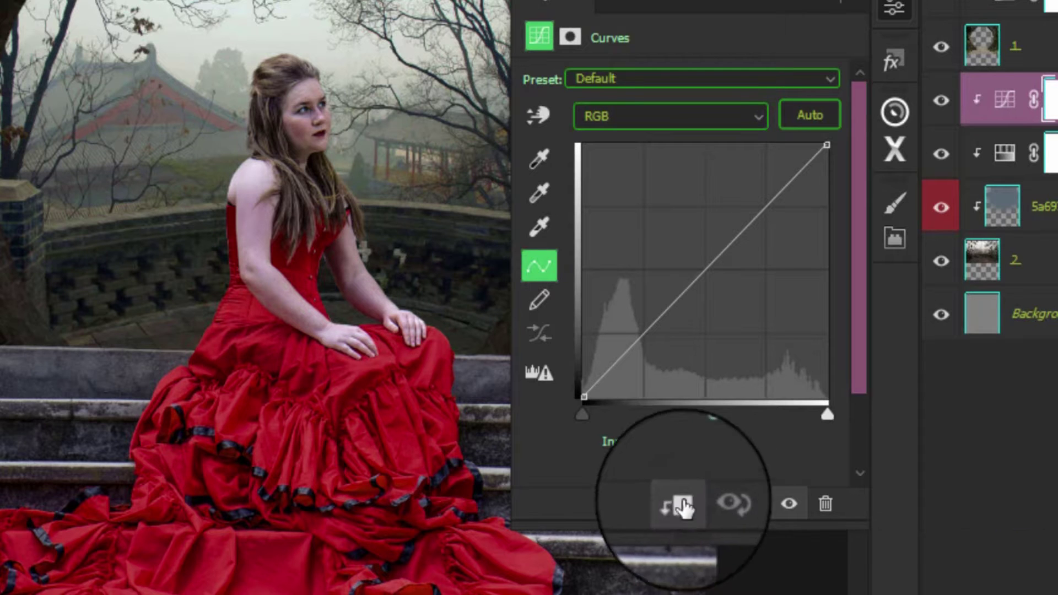
click(827, 145)
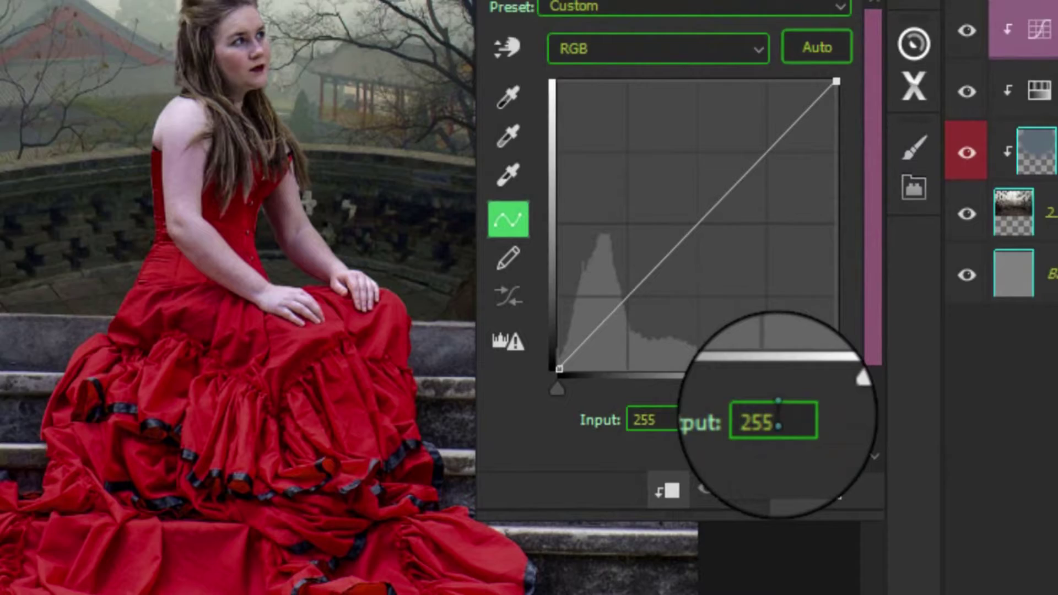
double_click(756, 444)
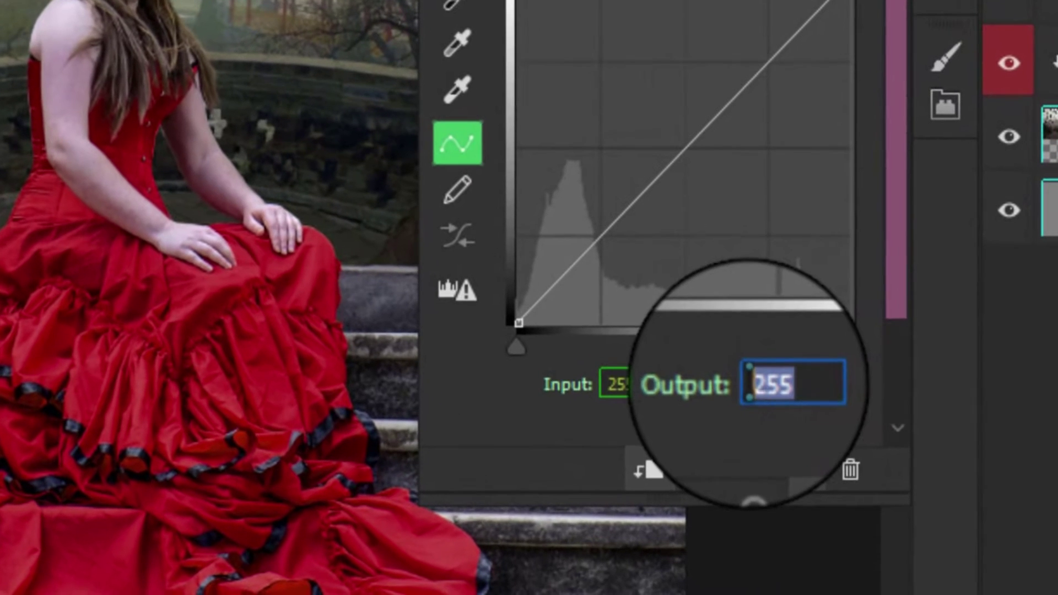
text(6)
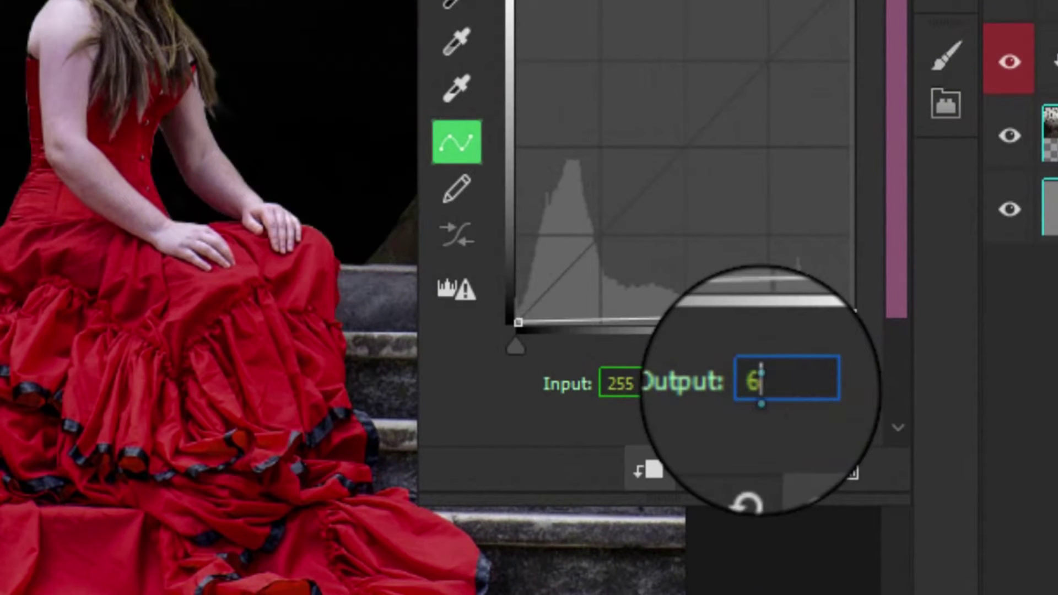
text(37)
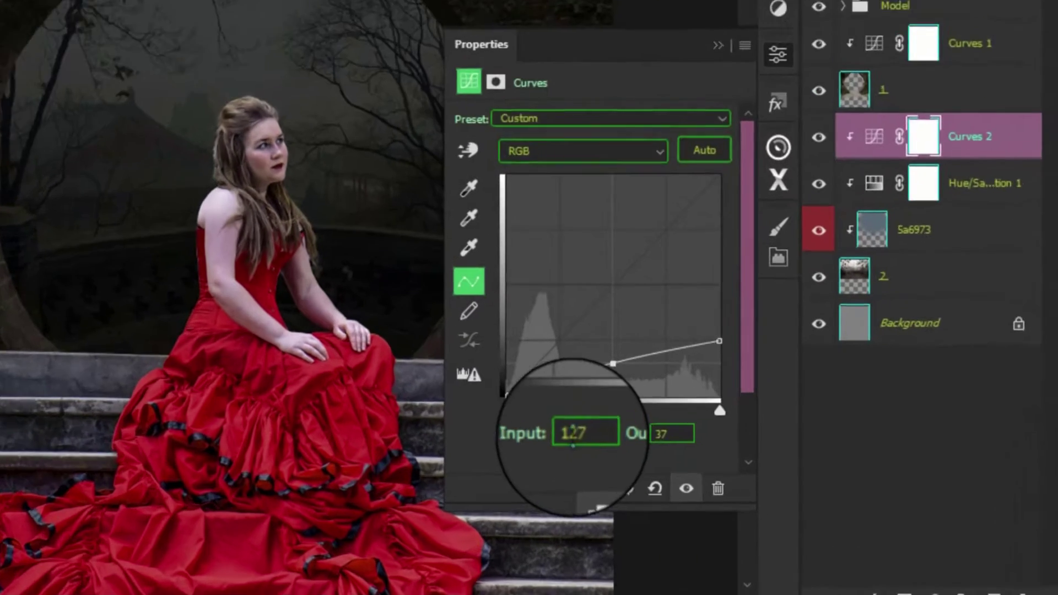
click(573, 435)
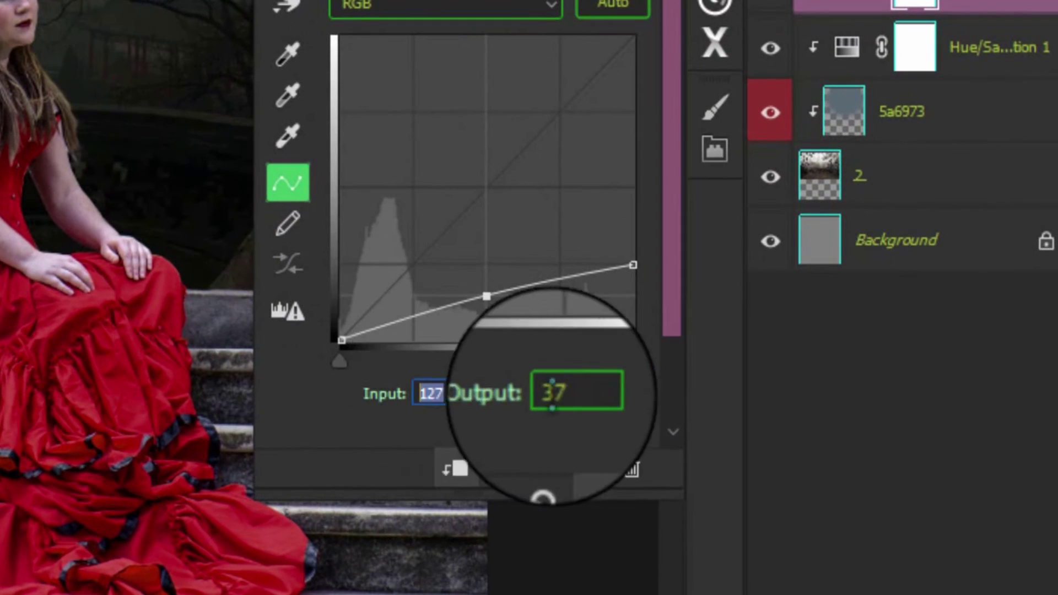
click(662, 438)
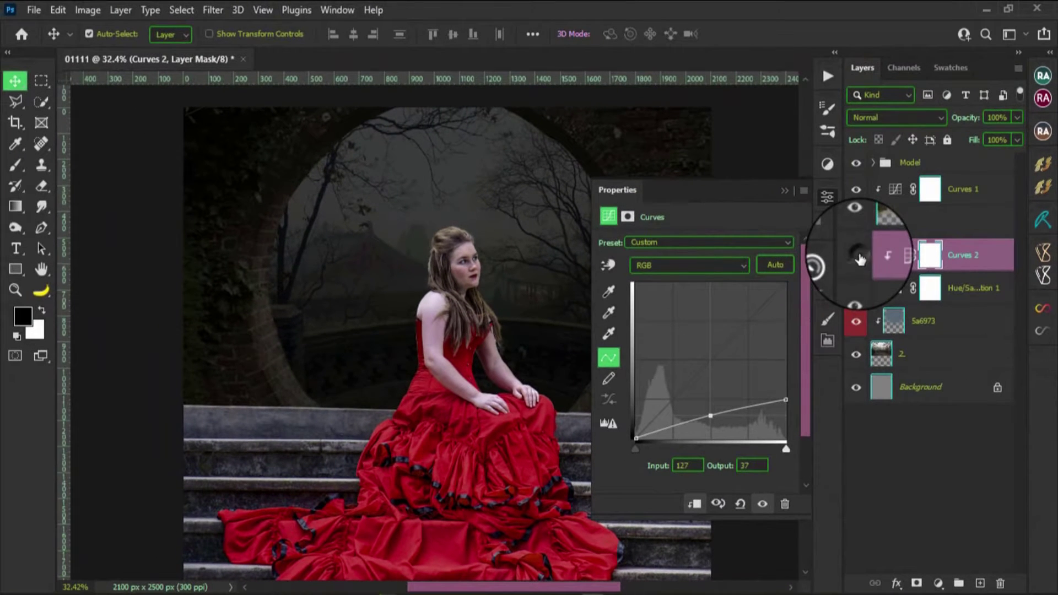
click(858, 256)
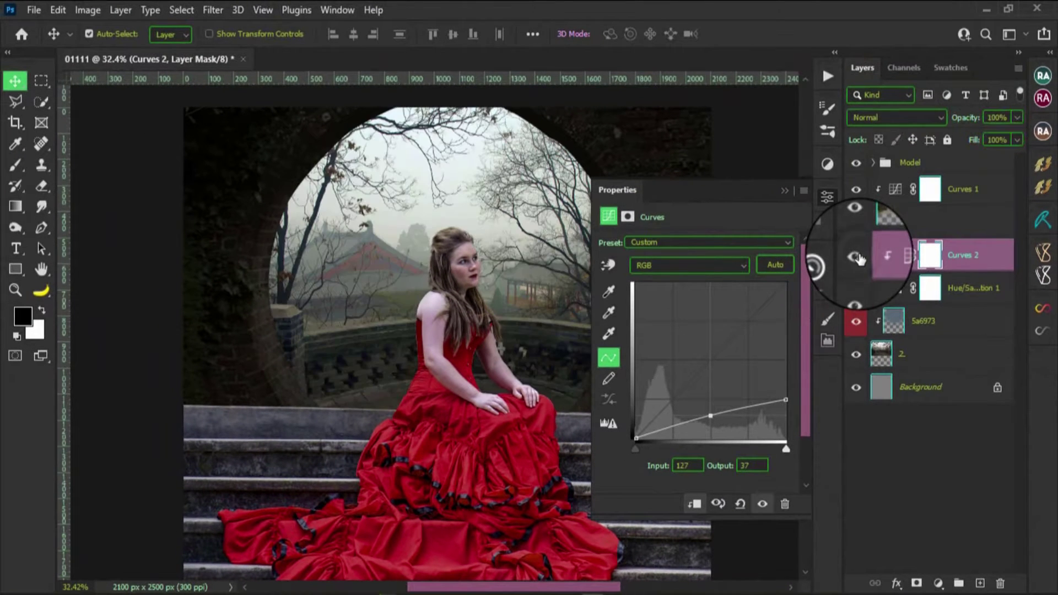
click(857, 257)
click(825, 199)
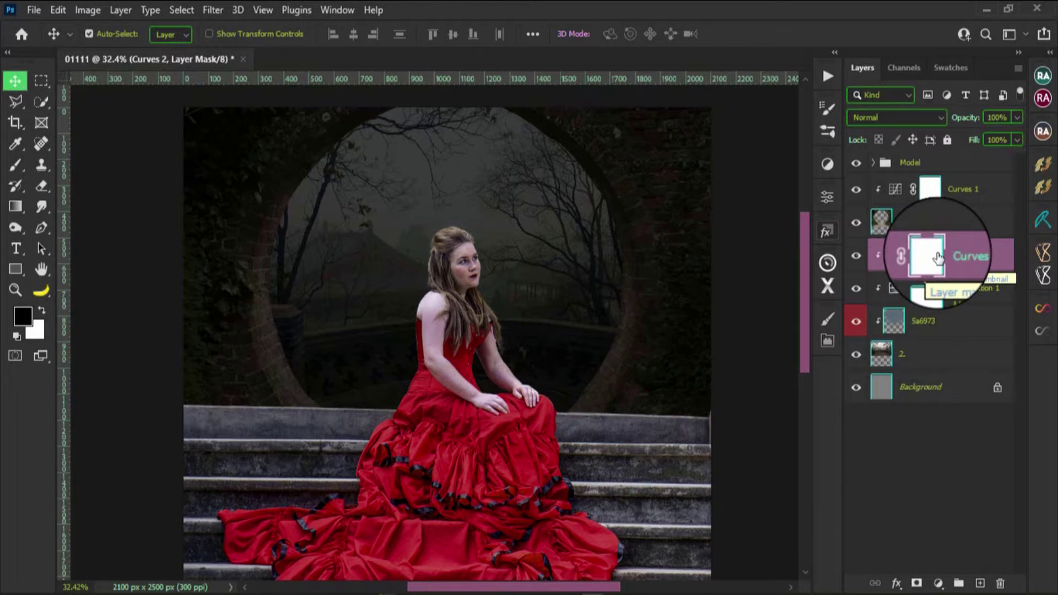
Dab a 700 px Hard Round black brush on the Curves 2 mask above her head.
key(b)
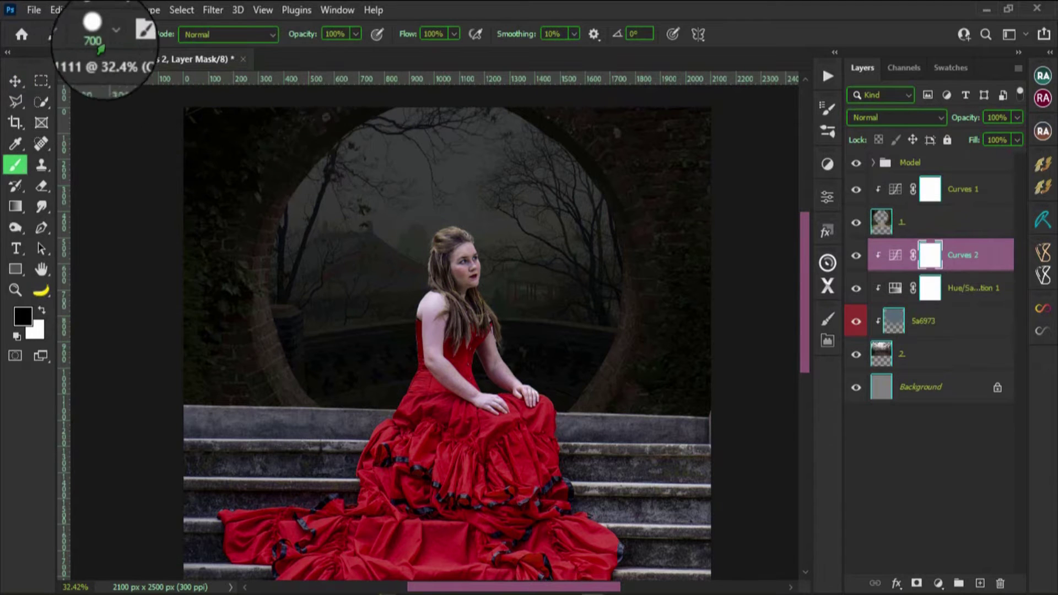
click(98, 43)
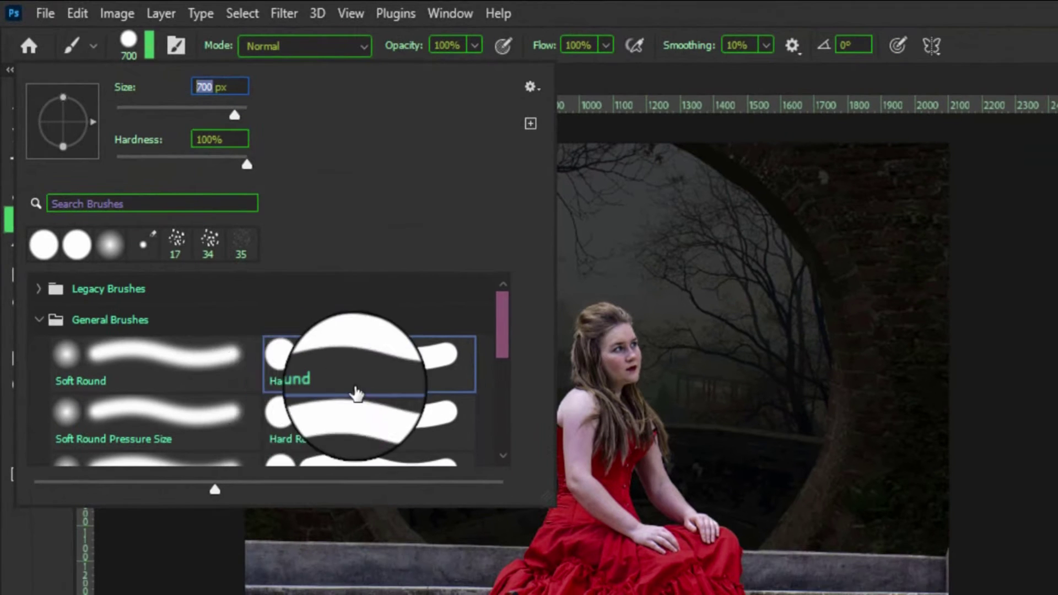
double_click(352, 385)
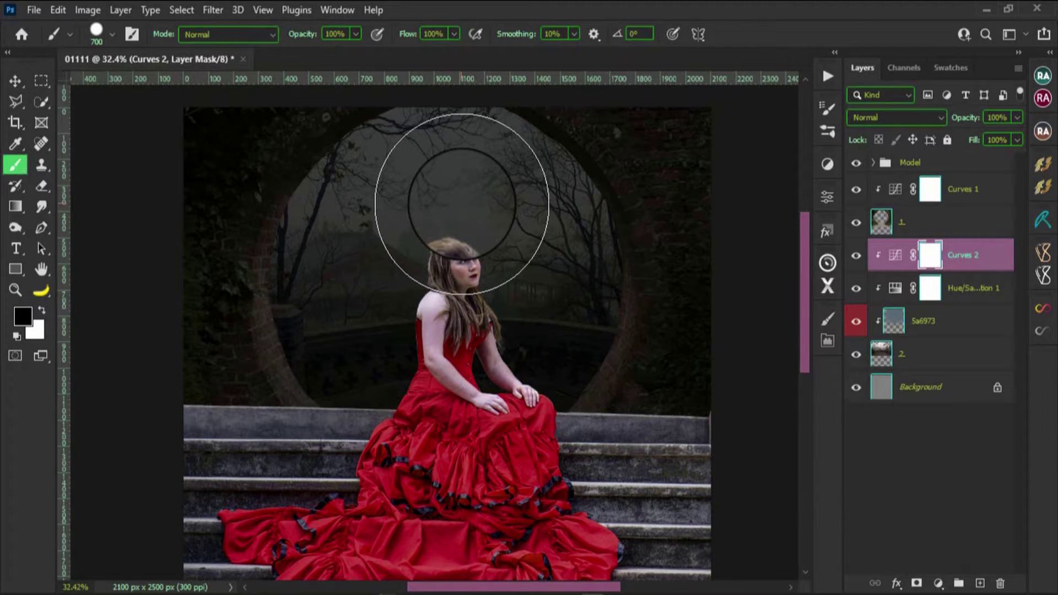
click(462, 203)
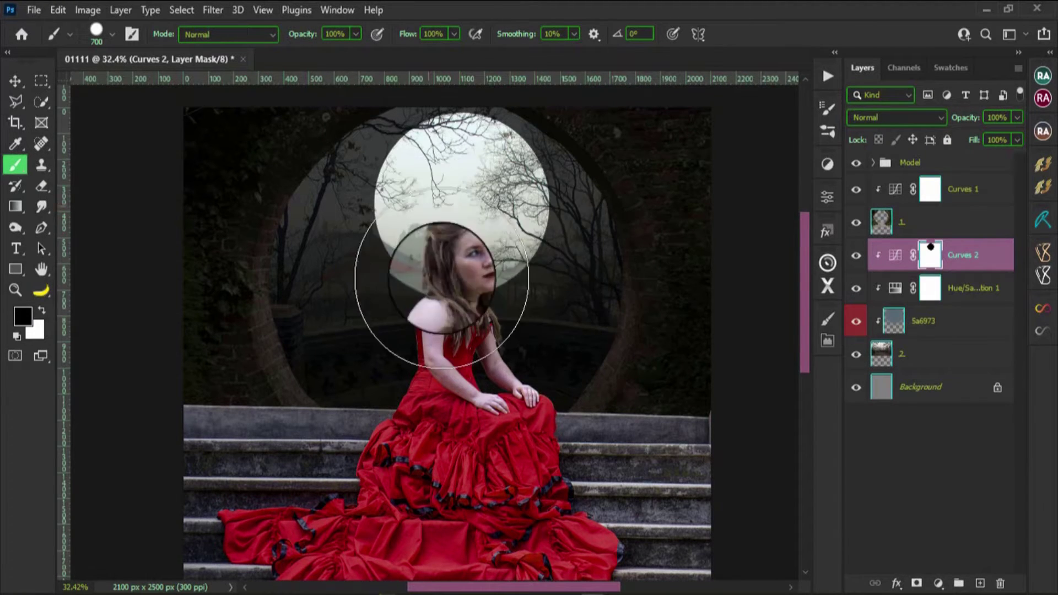
scroll(497, 391, down, 1)
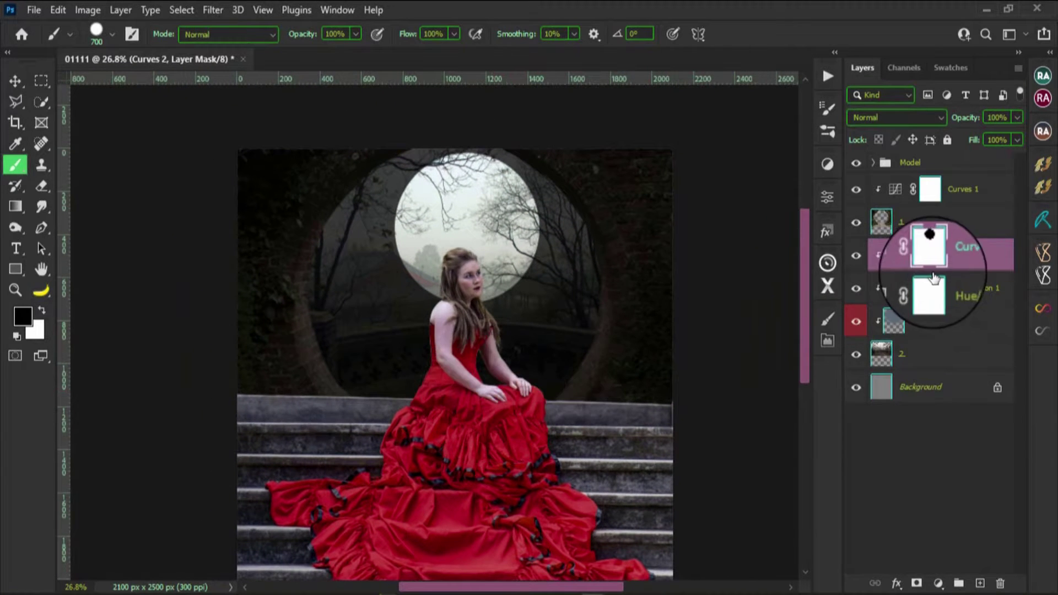
Feather the Curves 2 mask by 115 px and compare the glow on and off.
double_click(931, 266)
click(930, 266)
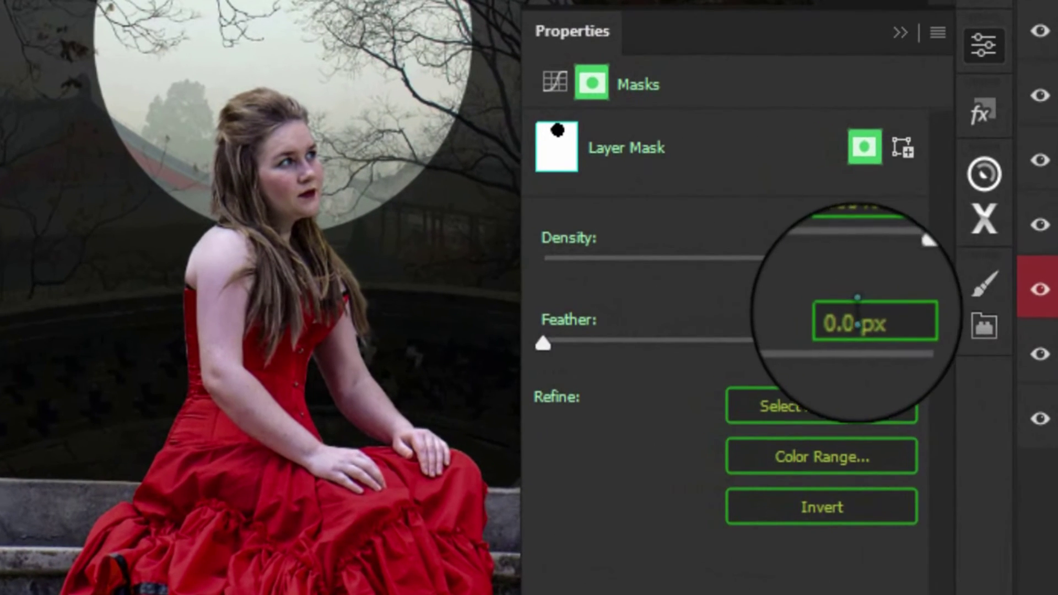
double_click(858, 316)
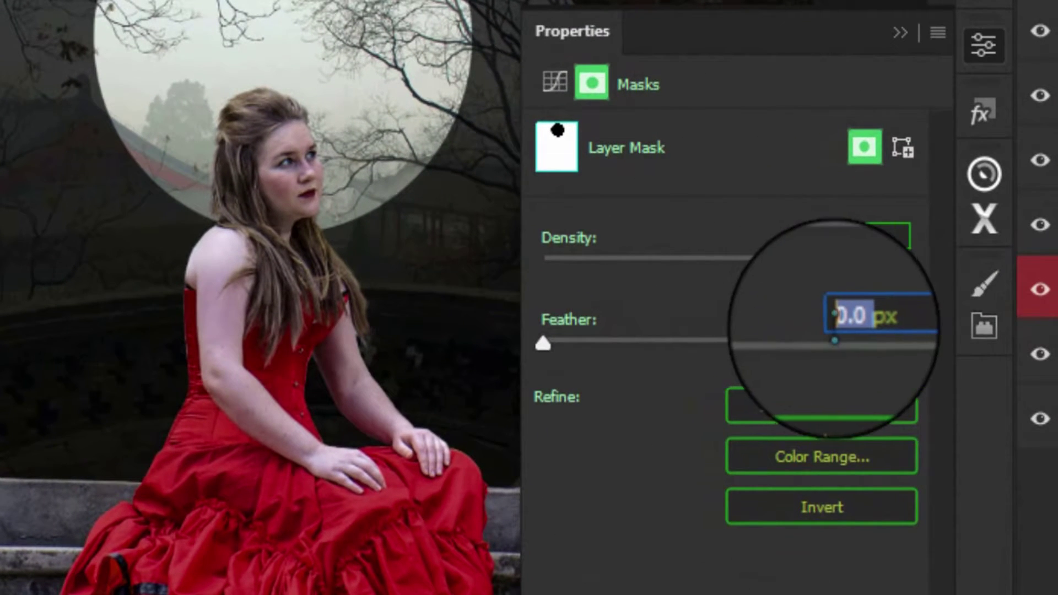
text(11)
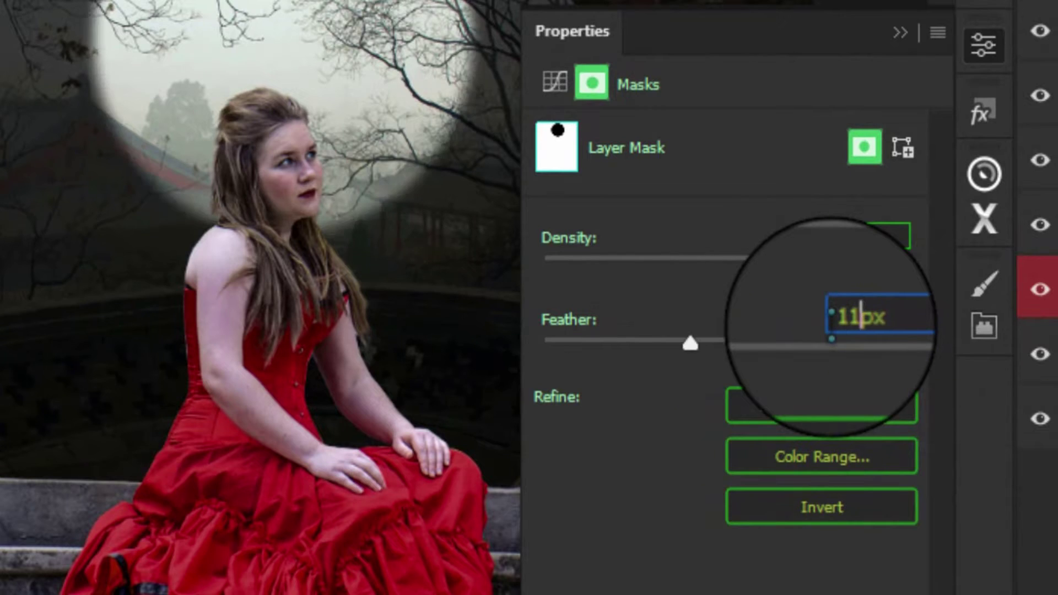
text(5)
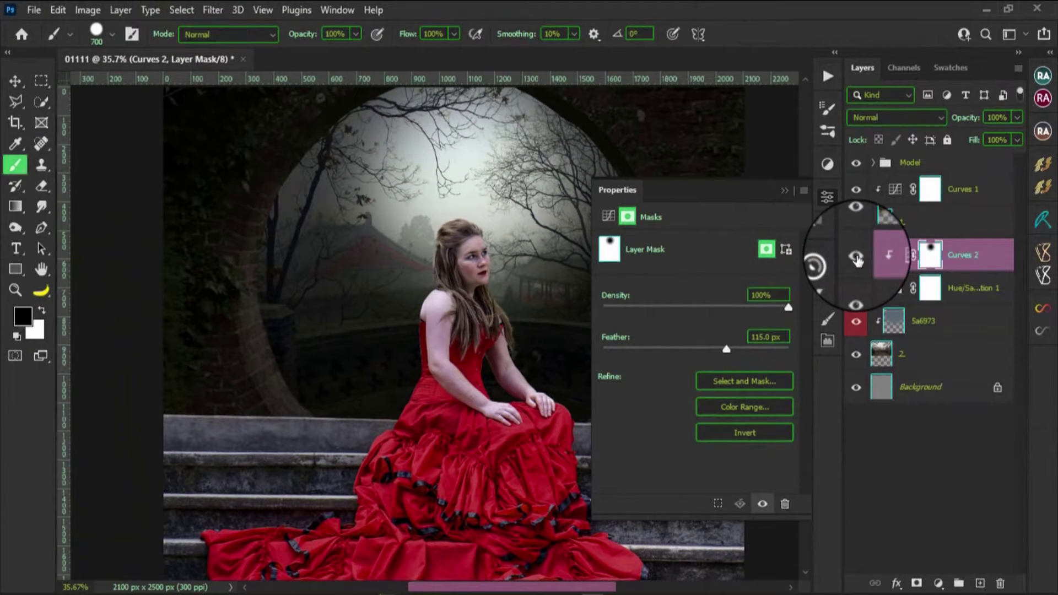
click(856, 257)
click(856, 257)
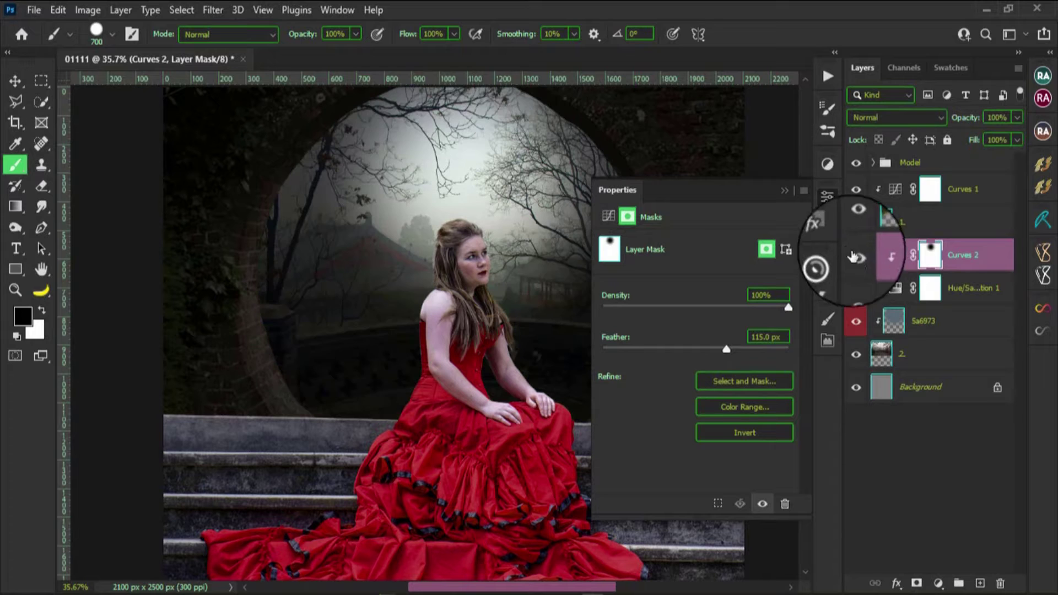
click(827, 197)
scroll(731, 255, down, 3)
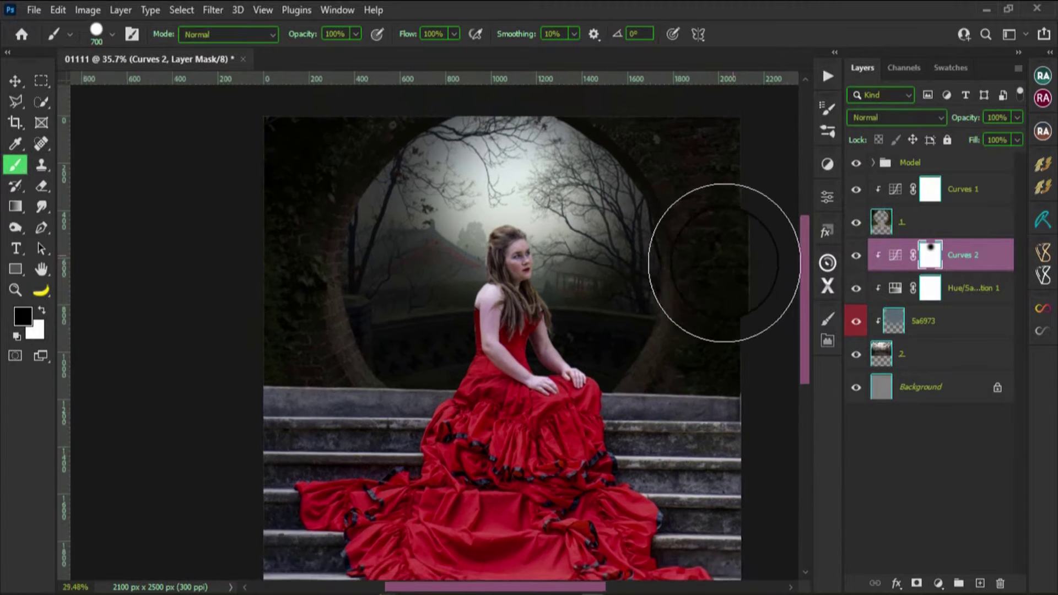
scroll(627, 279, up, 1)
key(v)
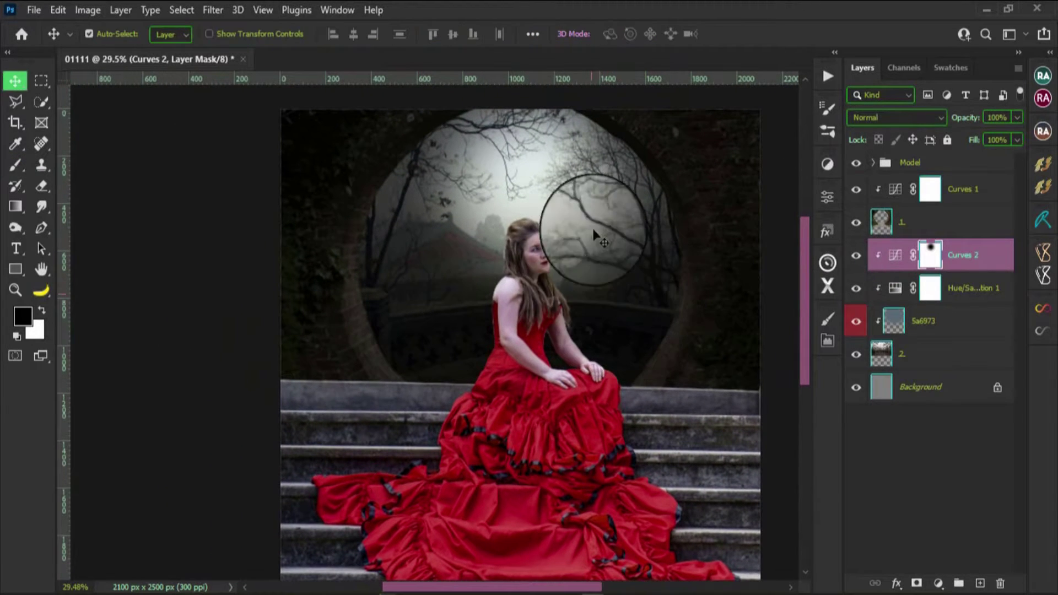
scroll(554, 273, down, 2)
scroll(559, 285, up, 1)
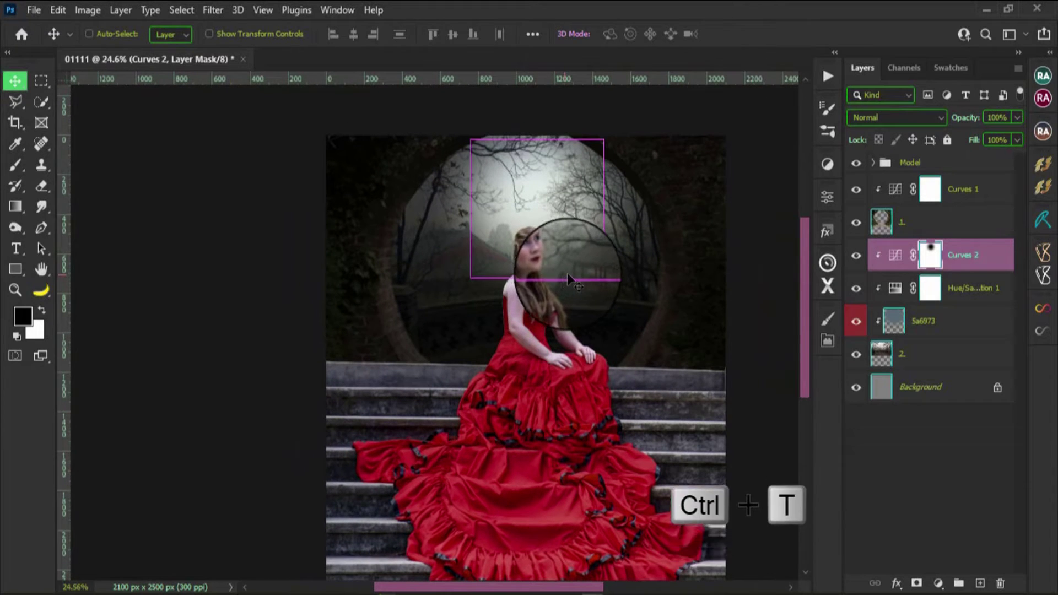
Move the moon mask behind her head and stretch it to about 127% width.
key(ctrl+t)
mouse_move(569, 271)
mouse_down()
mouse_move(582, 251)
mouse_move(470, 209)
mouse_up()
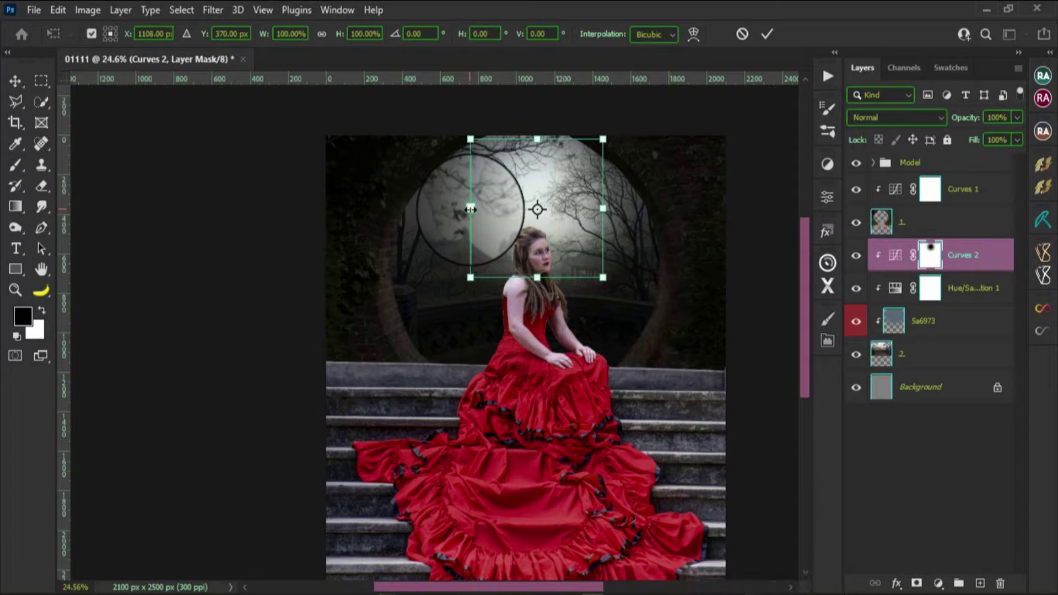
drag(471, 209, 439, 214)
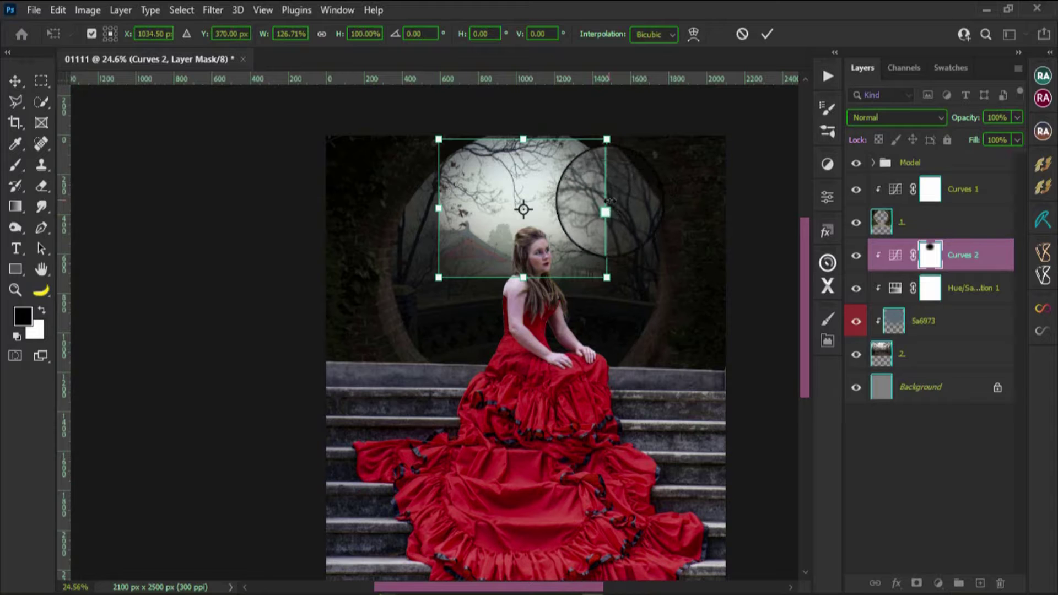
key(Return)
Compare the moon-glow darkening adjustment hidden and shown once more.
scroll(555, 292, up, 2)
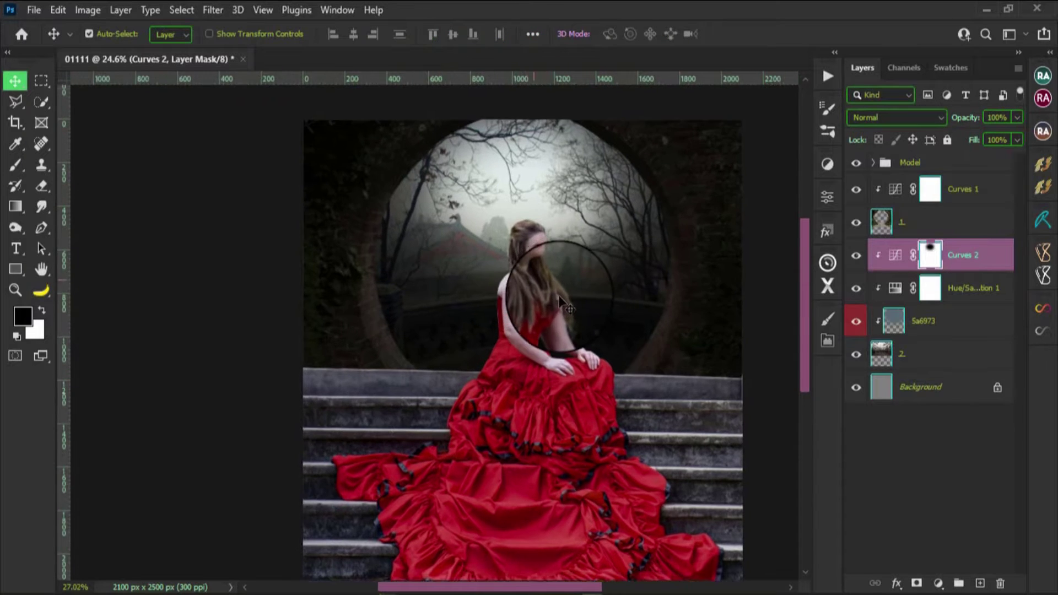
scroll(555, 292, up, 2)
scroll(555, 292, up, 2)
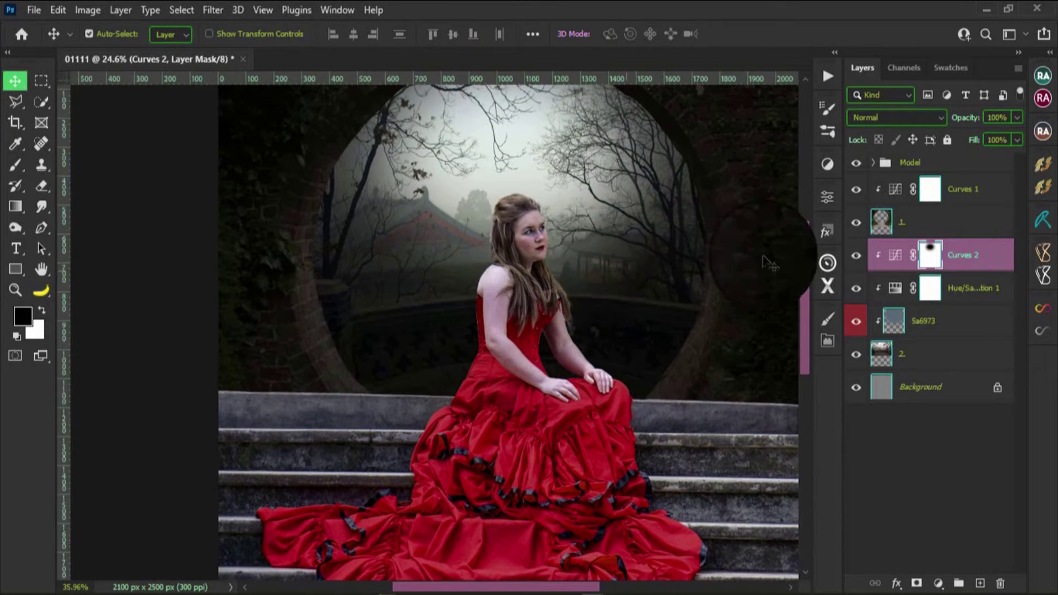
click(853, 258)
click(852, 257)
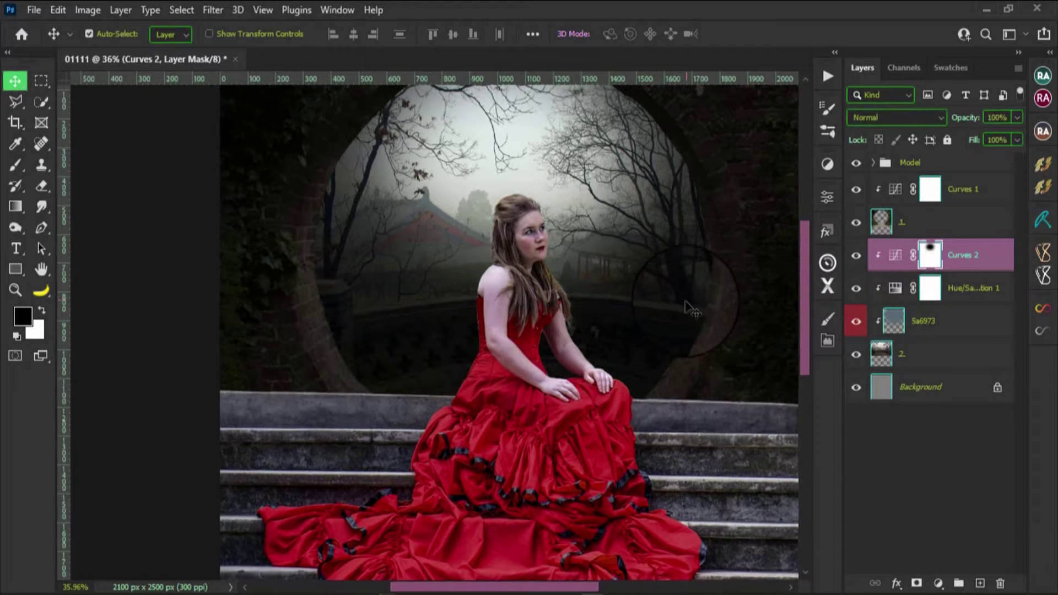
scroll(628, 325, down, 1)
scroll(629, 325, down, 1)
scroll(628, 325, up, 1)
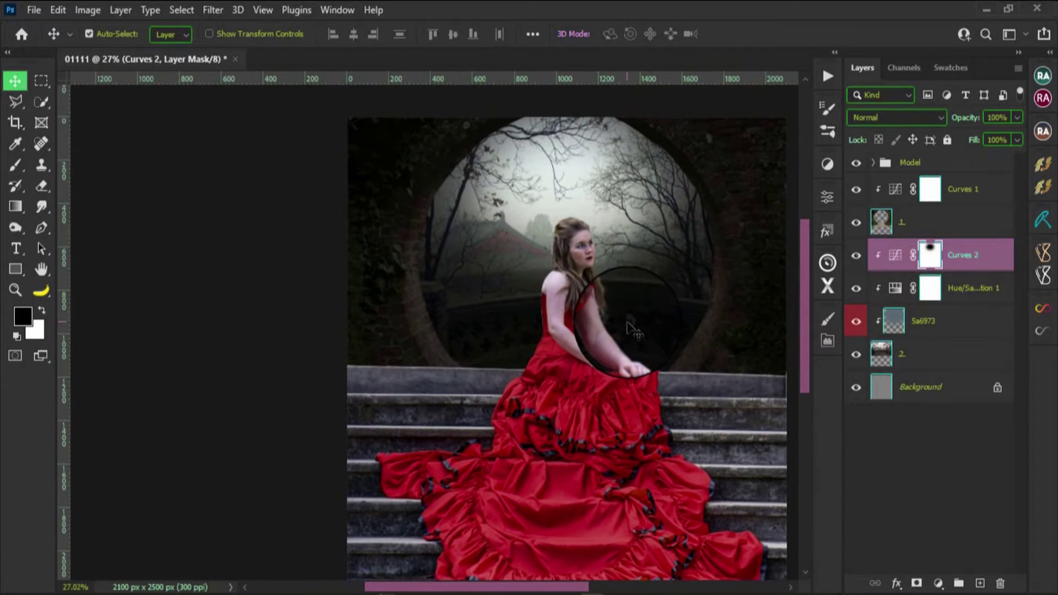
scroll(628, 325, down, 1)
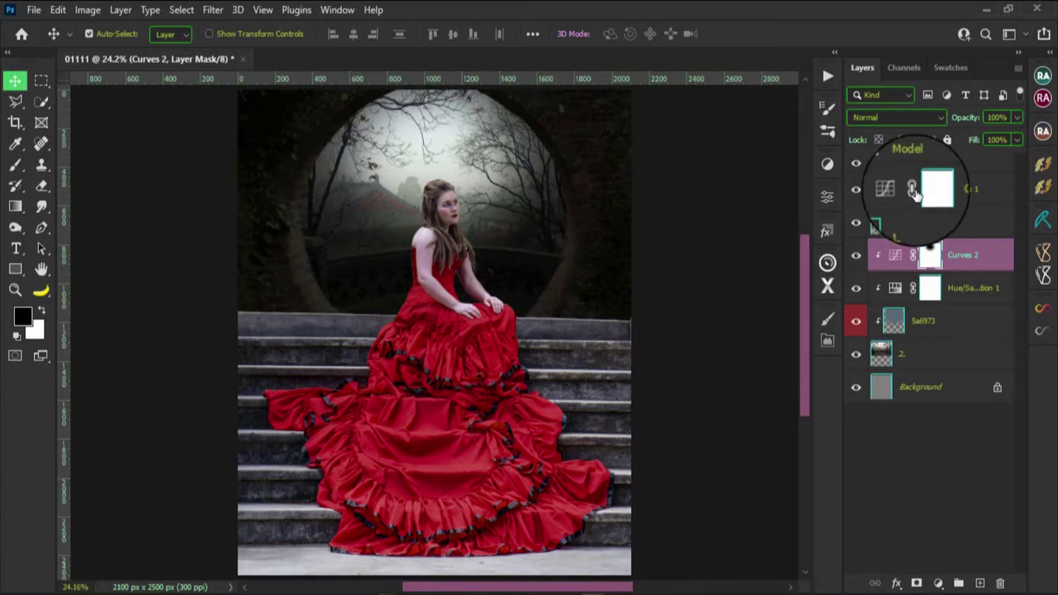
Group Curves 1 through layer 2 as 'BKG' and expand the Model group.
click(966, 193)
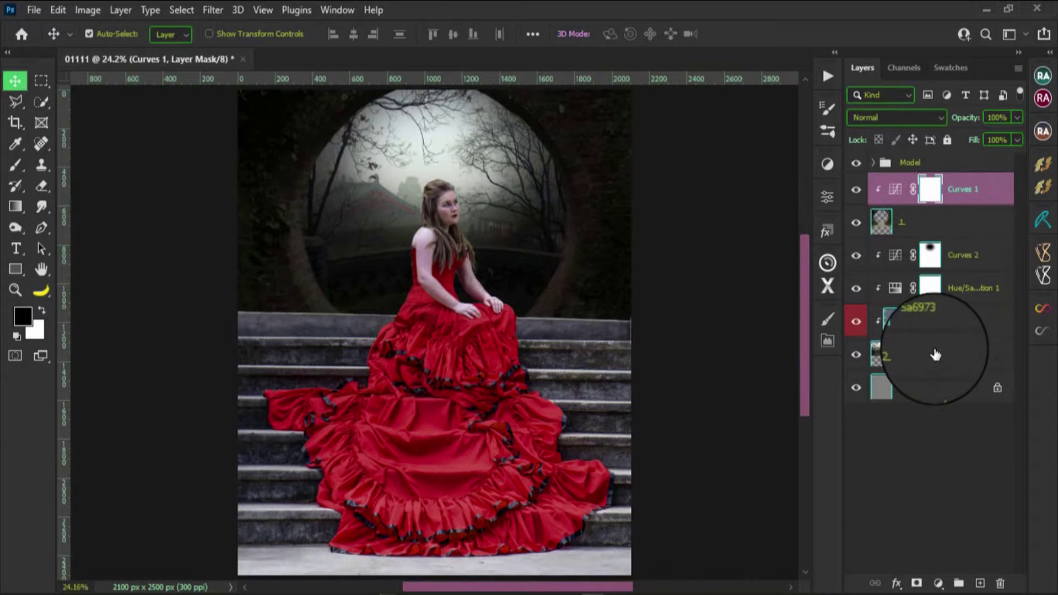
shift+click(933, 356)
key(ctrl+g)
text(BKG)
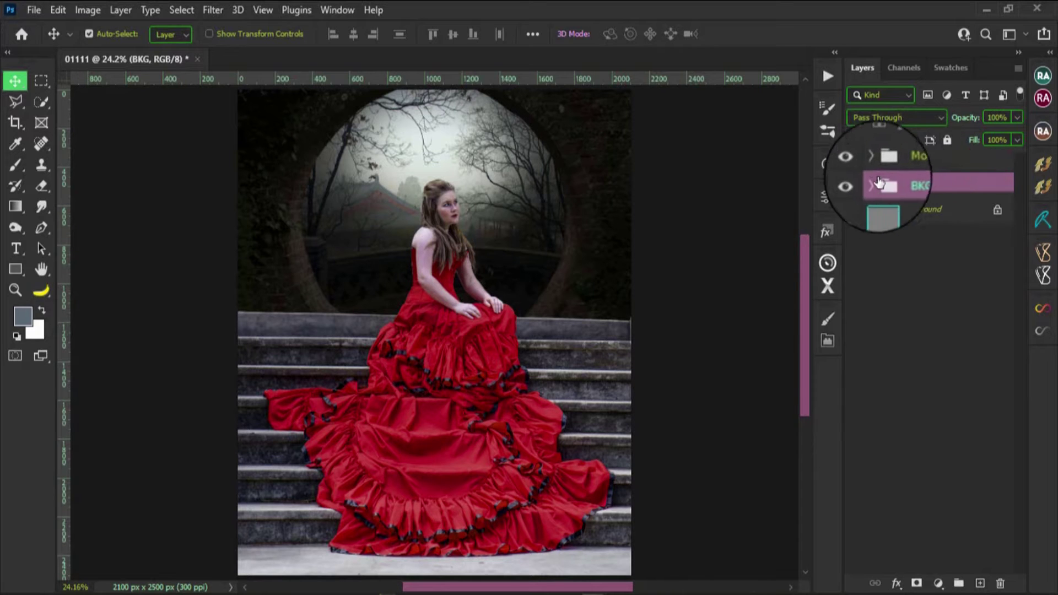
click(872, 165)
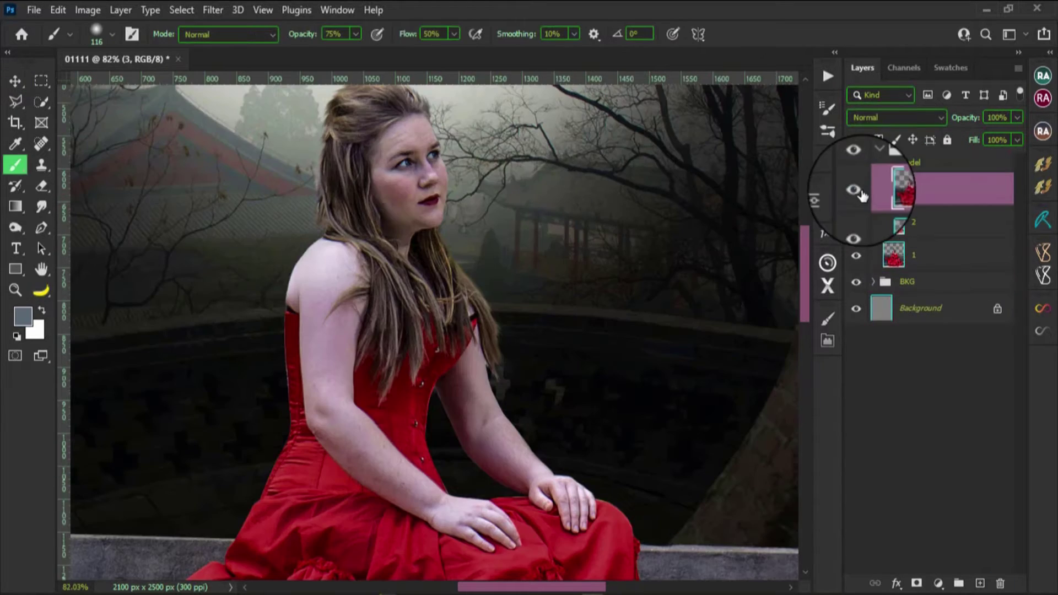
Hide layer 3 and add a Curves 3 adjustment clipped to the model layer.
click(858, 192)
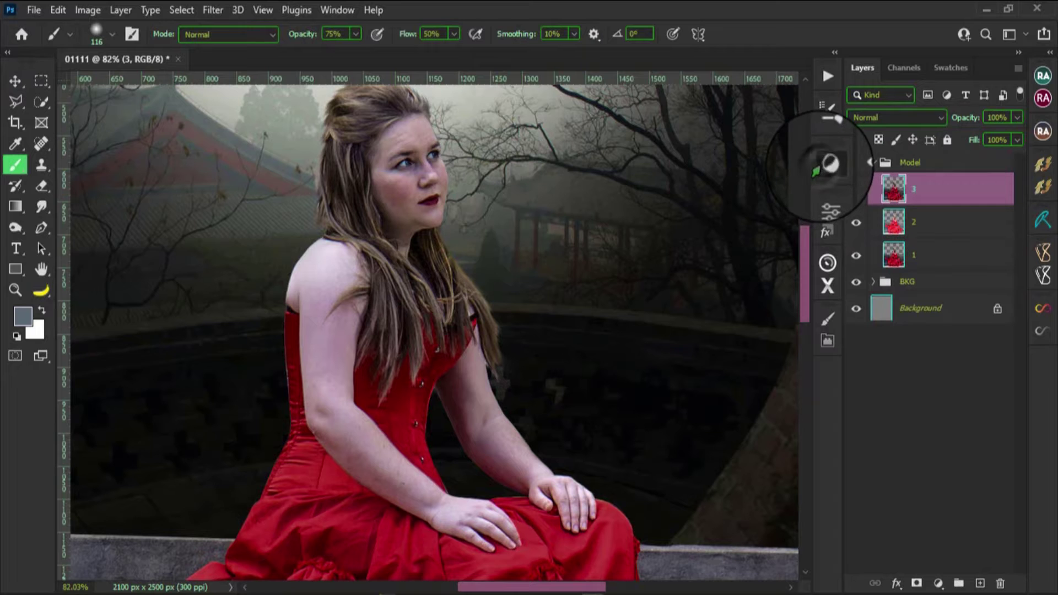
click(827, 164)
click(733, 197)
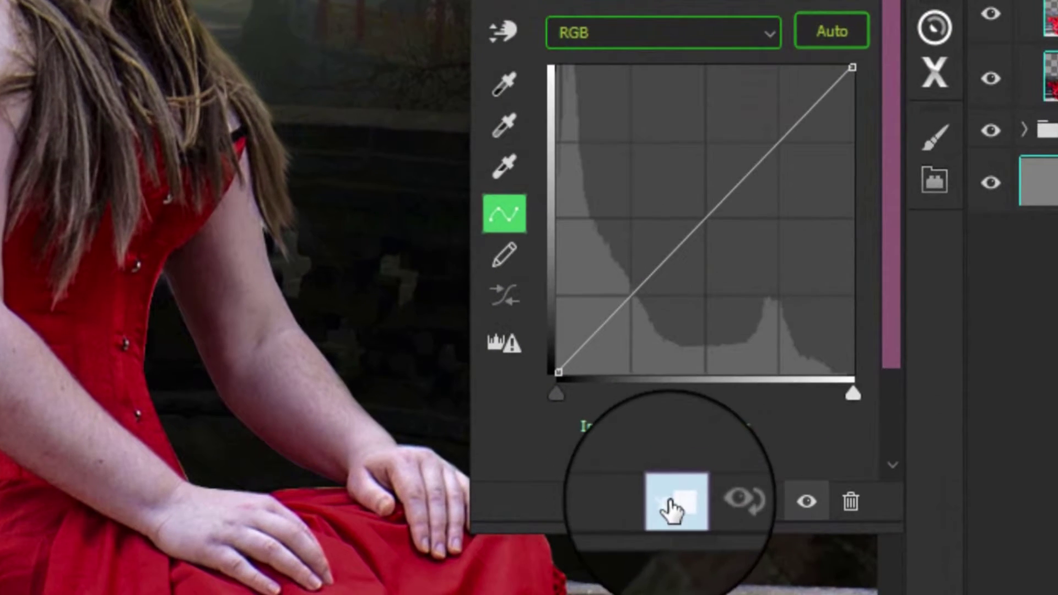
click(673, 501)
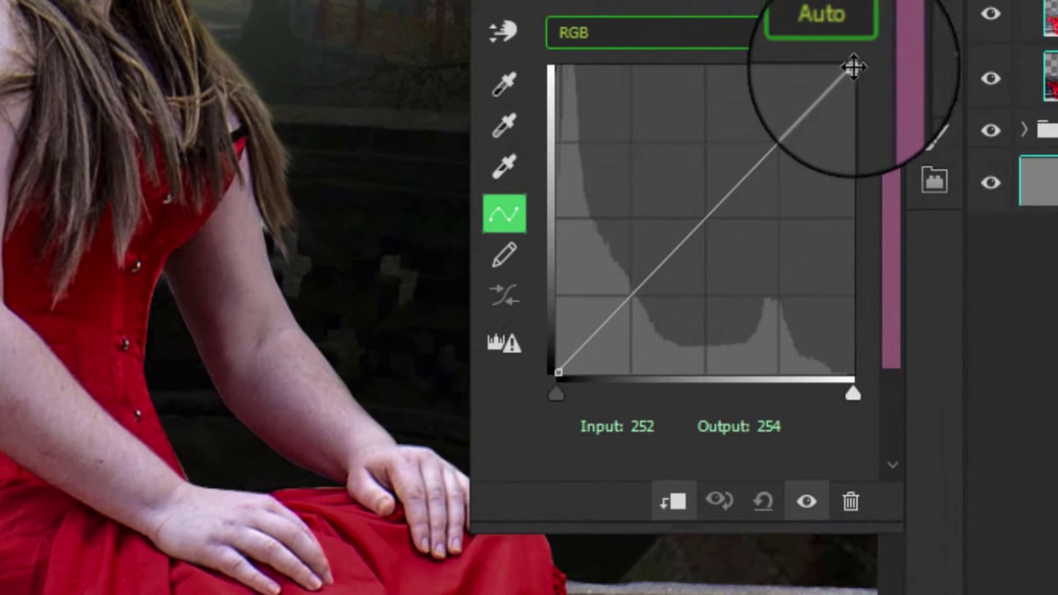
drag(853, 68, 853, 65)
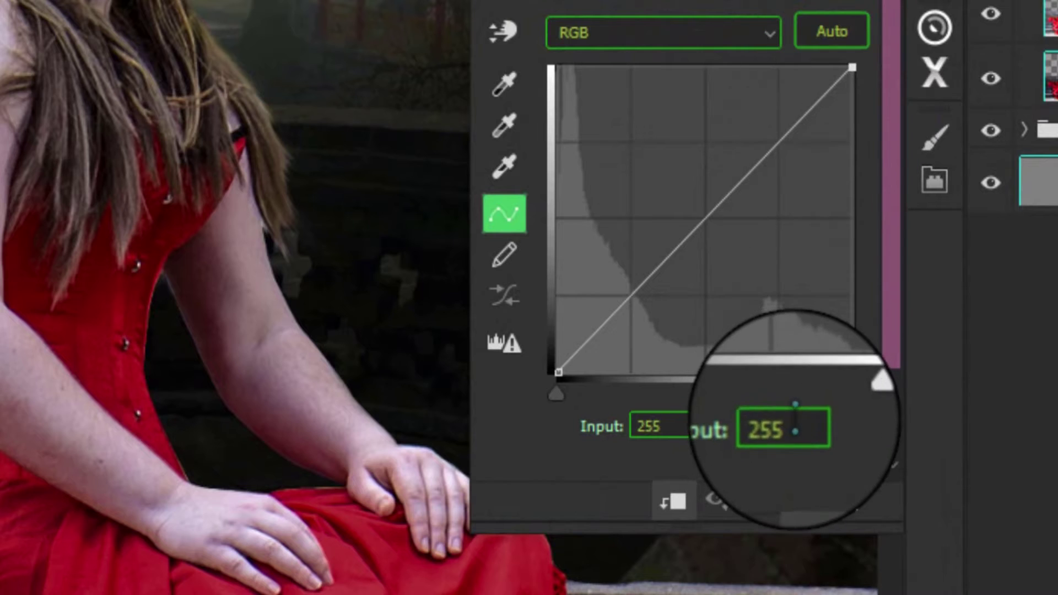
Set the curve's white output to 115, close Properties, and set brush flow to 30%.
double_click(769, 426)
text(115)
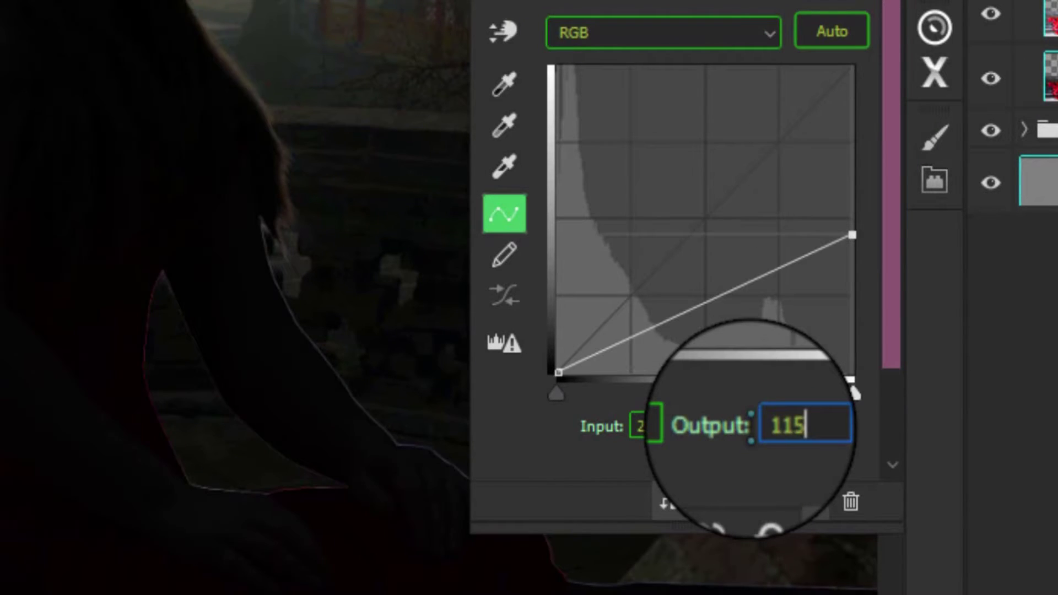
key(Return)
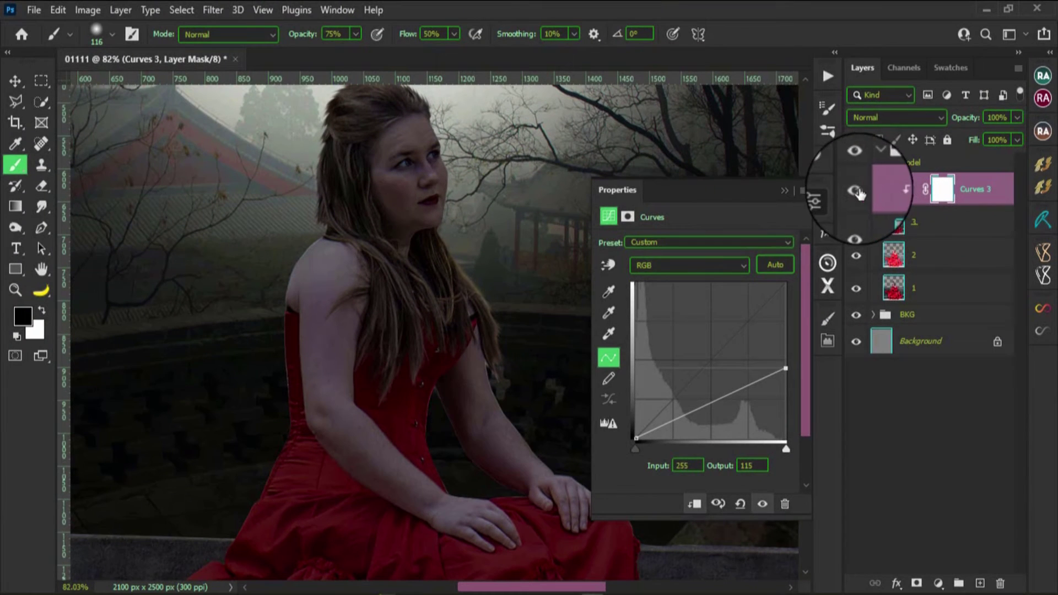
click(827, 198)
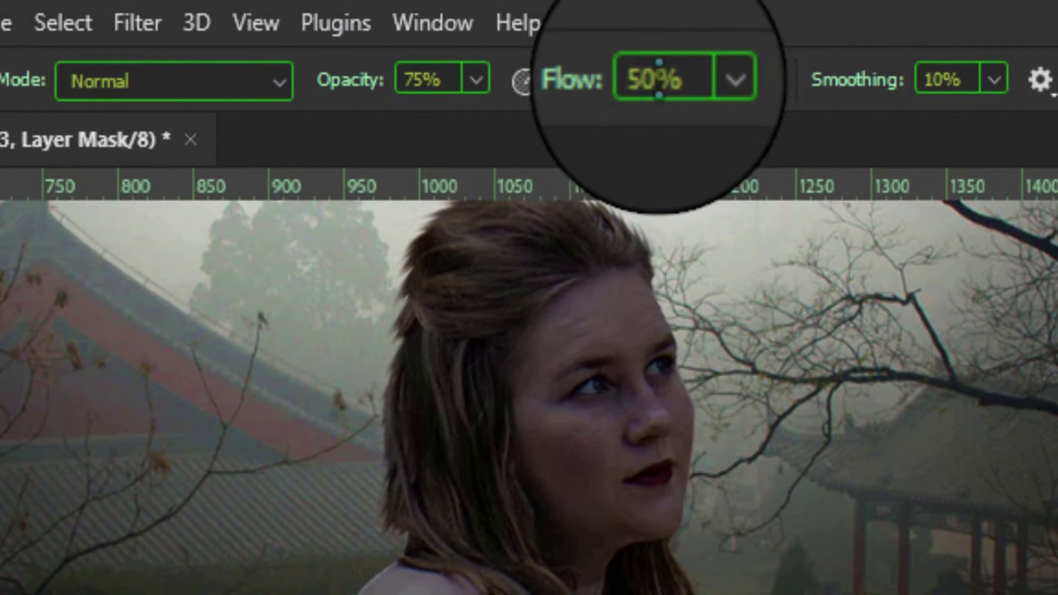
click(660, 79)
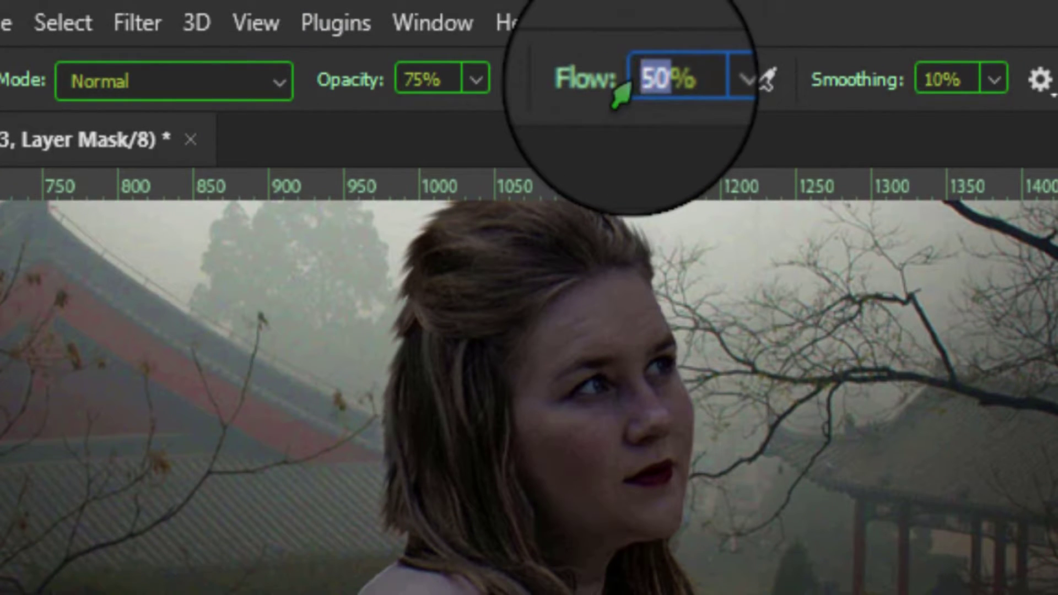
text(3)
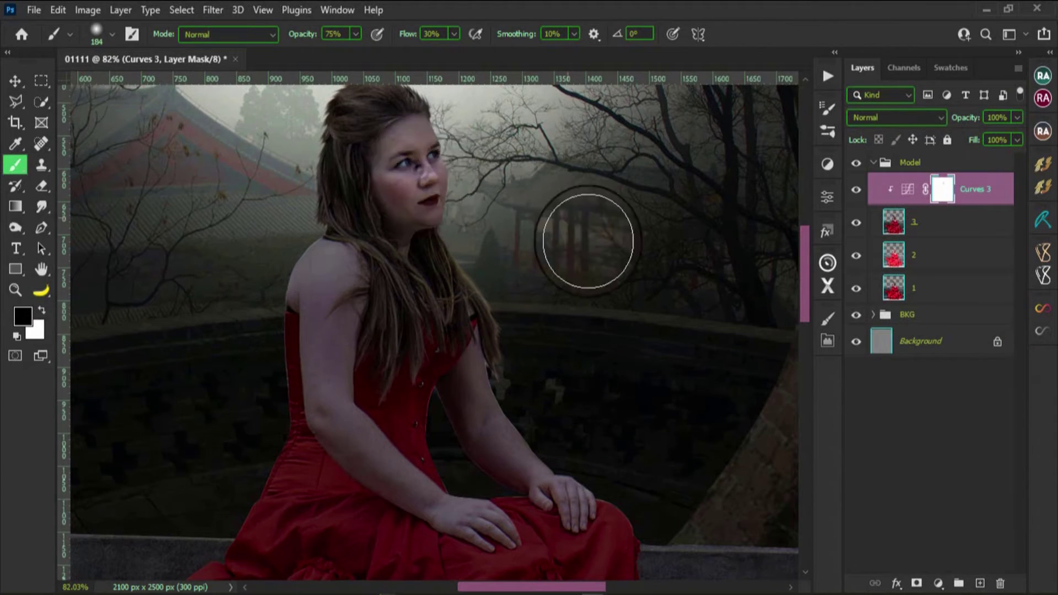
Load the model's outline from layer 3 as a selection.
scroll(587, 241, down, 5)
scroll(631, 343, up, 3)
scroll(524, 219, up, 2)
scroll(593, 390, down, 1)
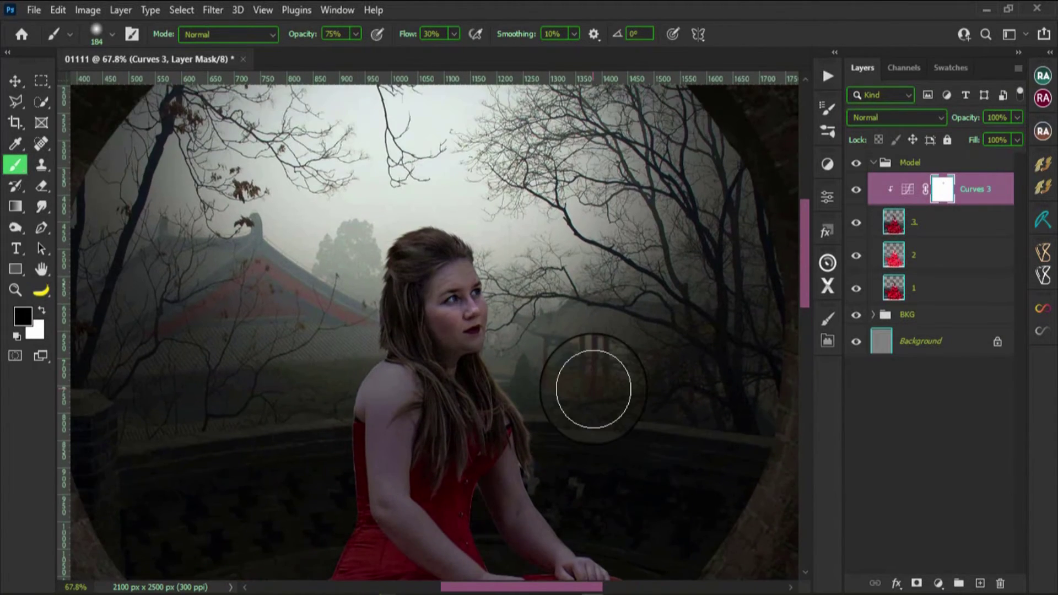
ctrl+click(893, 222)
scroll(472, 331, up, 2)
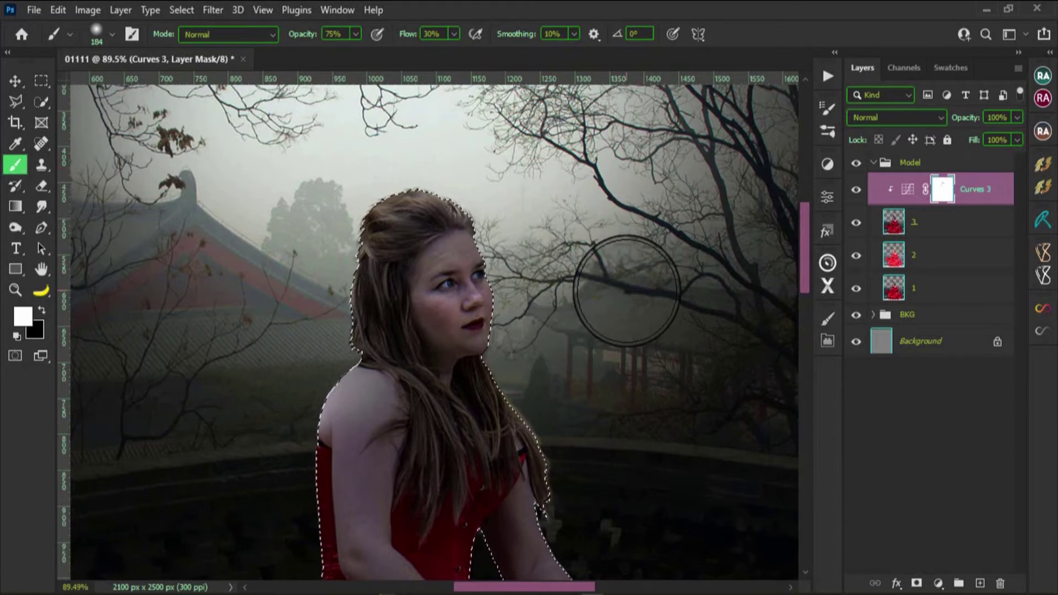
scroll(560, 336, down, 3)
scroll(693, 323, down, 3)
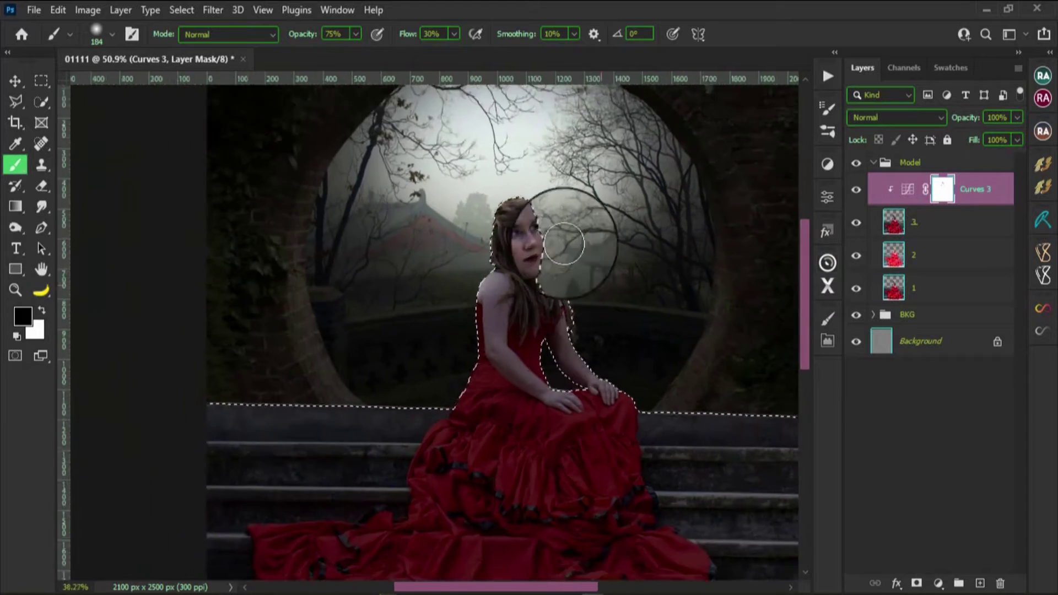
Bring the face into view, reload the model selection for brushing on the Curves 3 mask, then deselect.
key(v)
scroll(633, 365, down, 3)
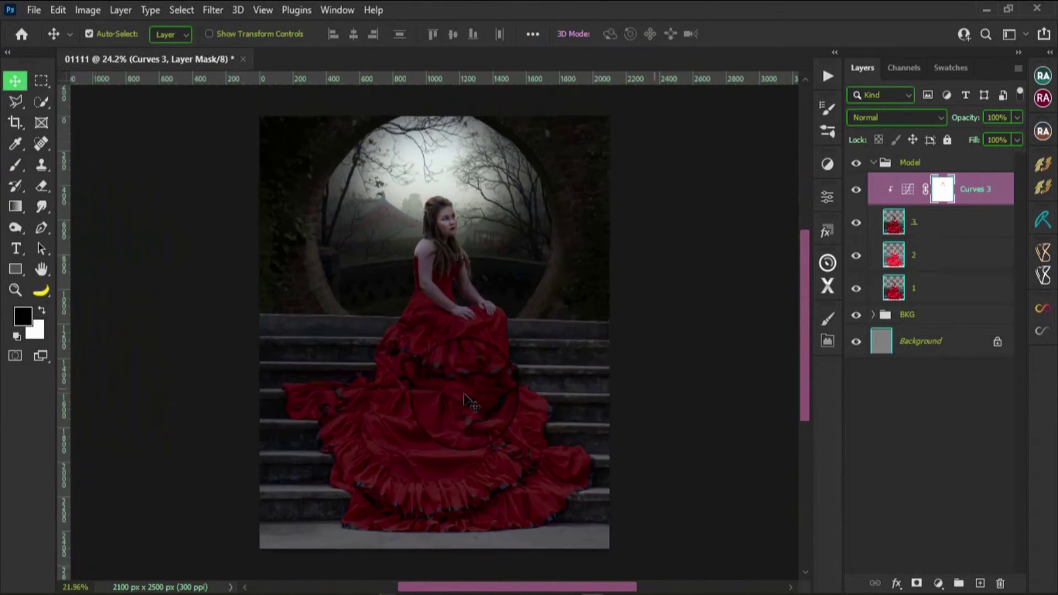
scroll(494, 213, up, 4)
drag(494, 213, 490, 259)
ctrl+click(893, 222)
key(b)
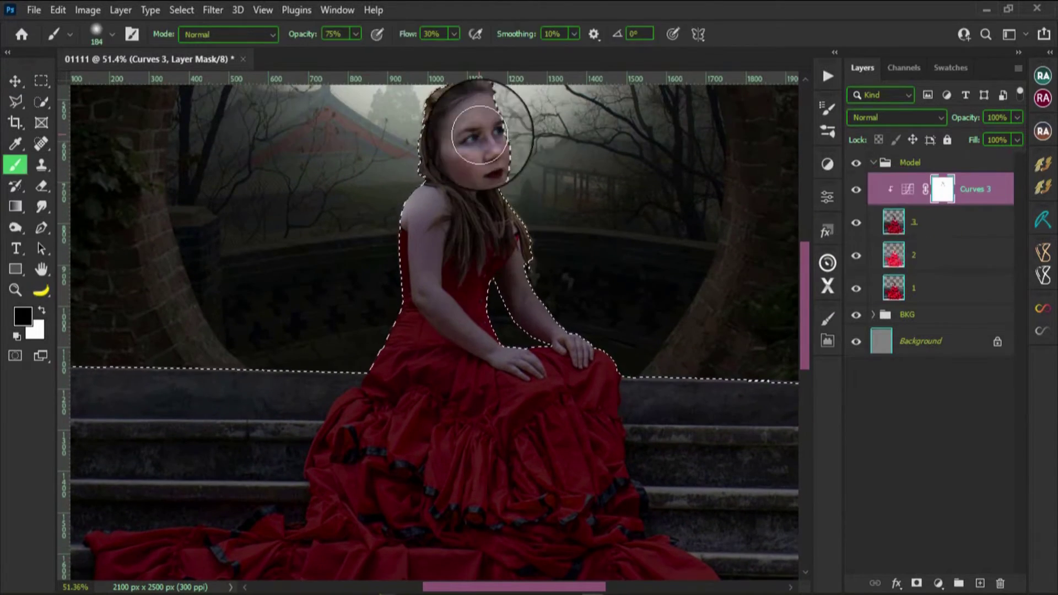
key(ctrl+d)
Swap the foreground and background colours and start a new layer with options.
scroll(692, 239, down, 3)
scroll(696, 241, down, 2)
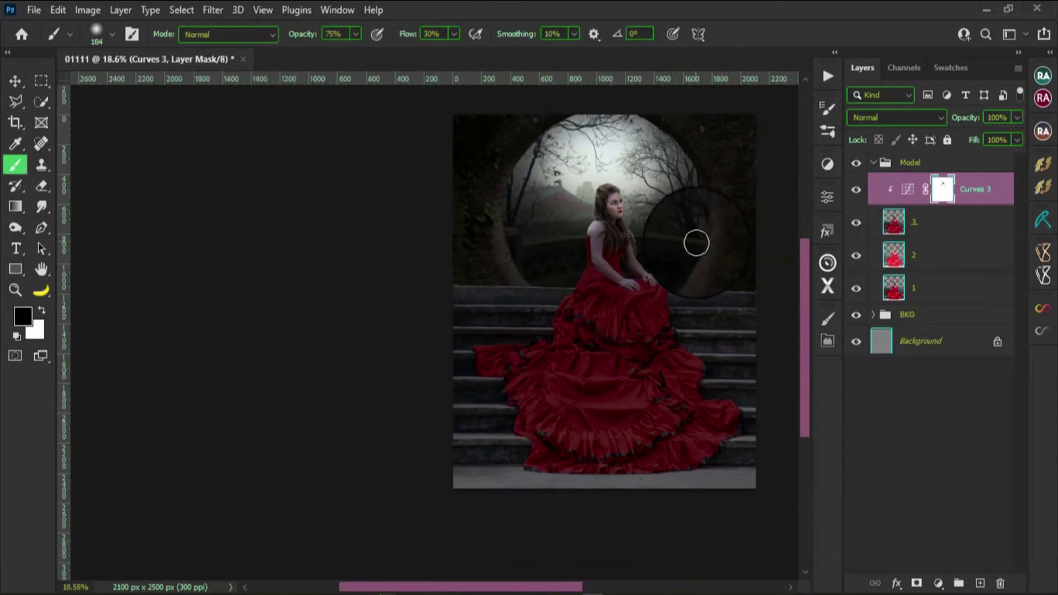
scroll(423, 292, up, 4)
key(x)
scroll(324, 237, down, 3)
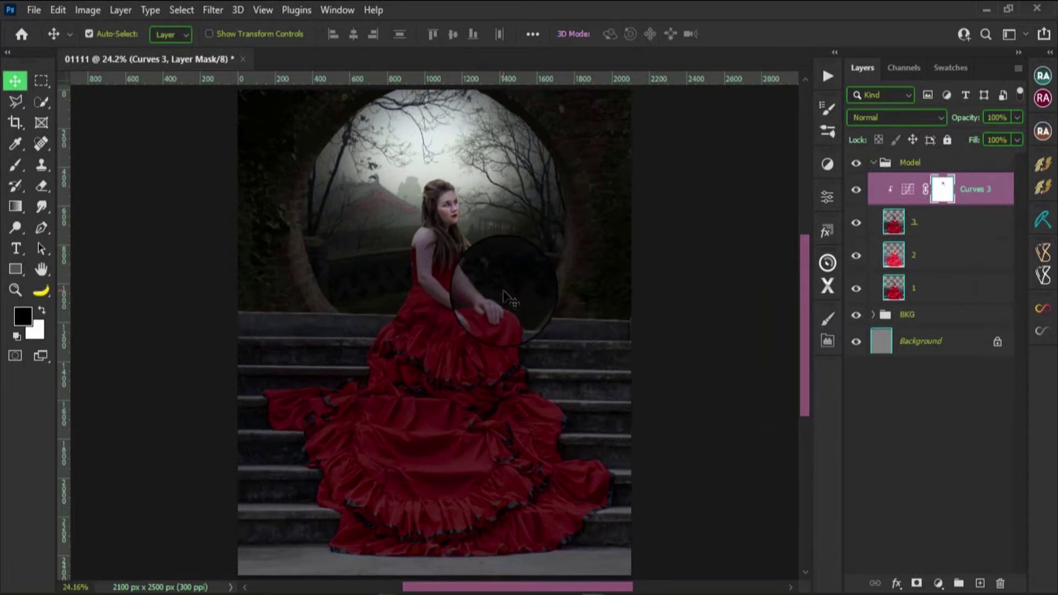
key(ctrl+shift+n)
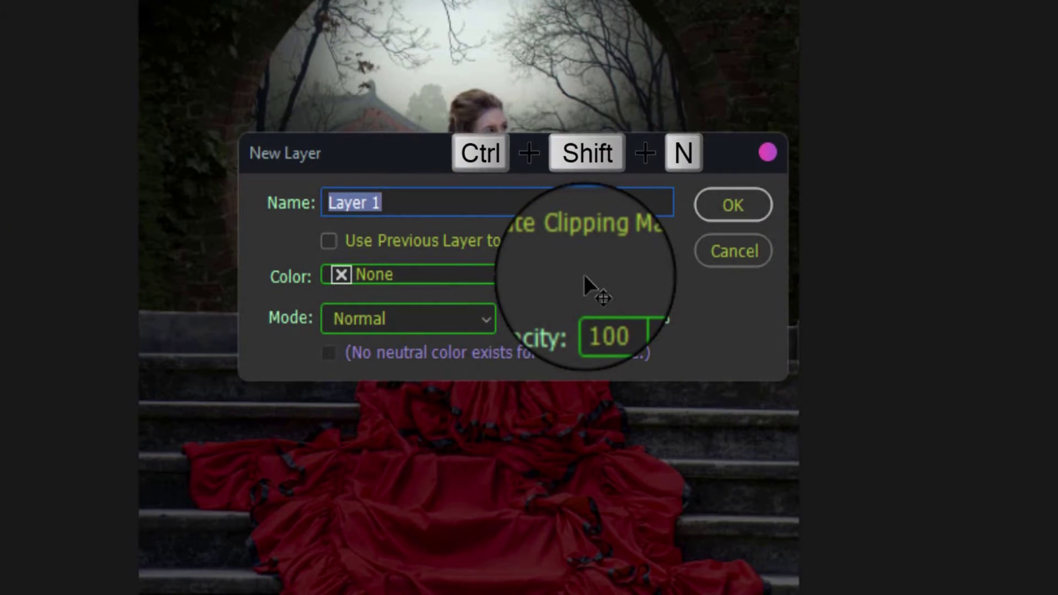
Create layer 'Soft Light' clipped below, Soft Light mode, neutral gray fill, orange label.
text(Soft )
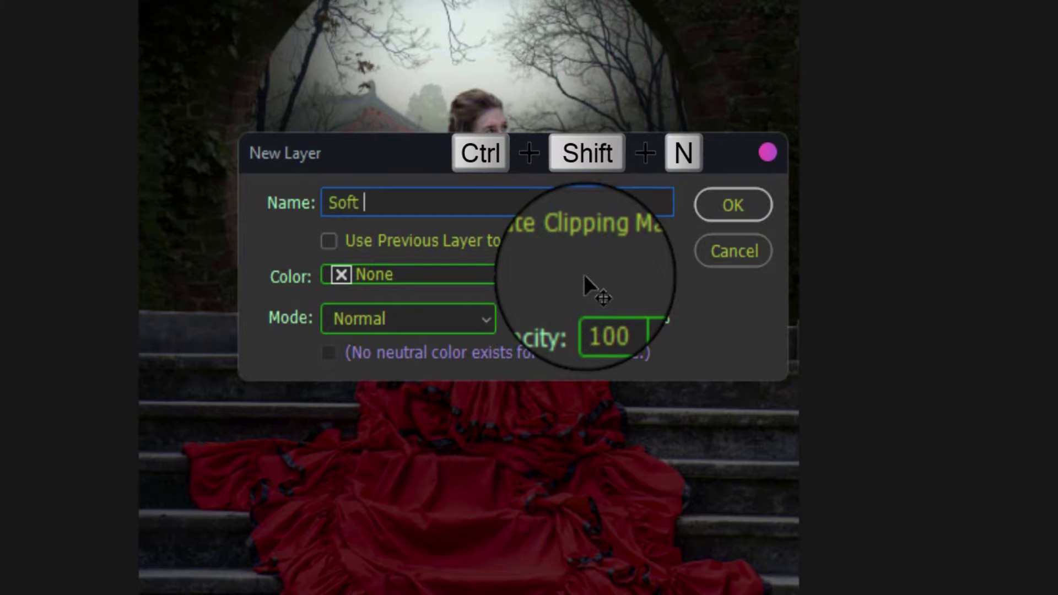
text(Light)
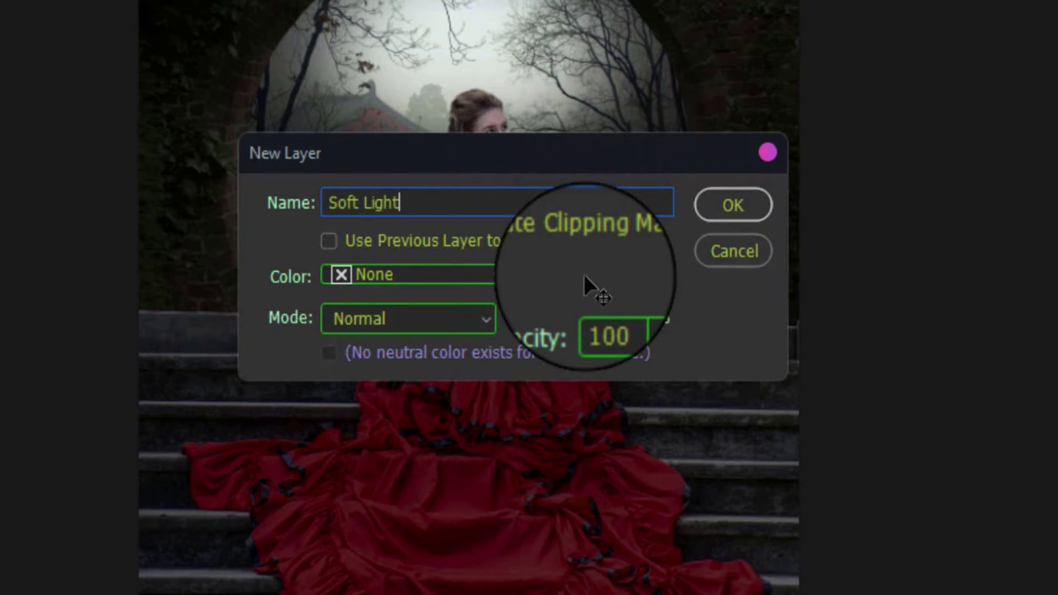
click(330, 241)
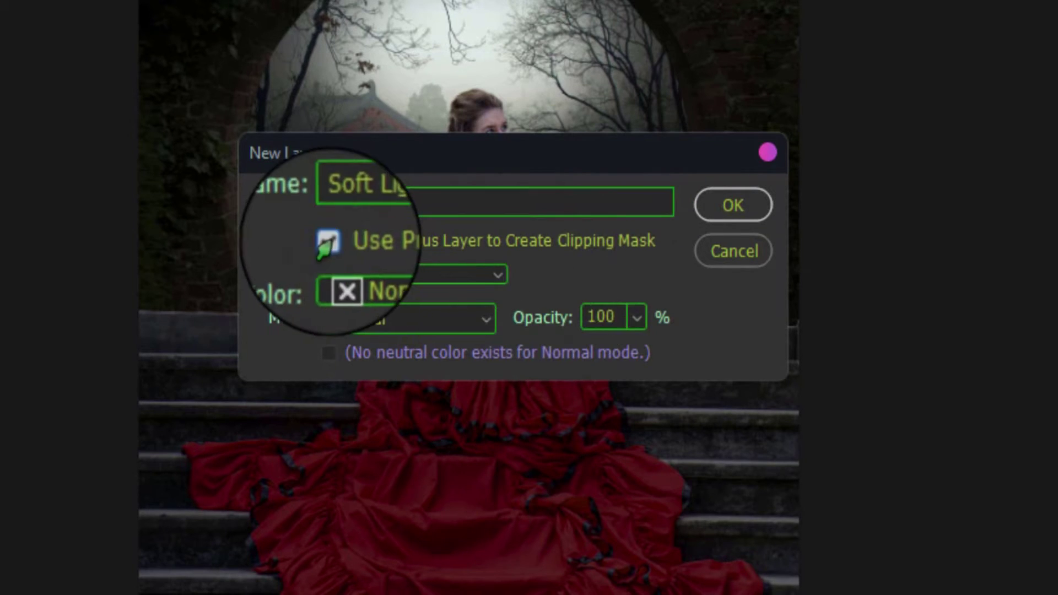
click(367, 329)
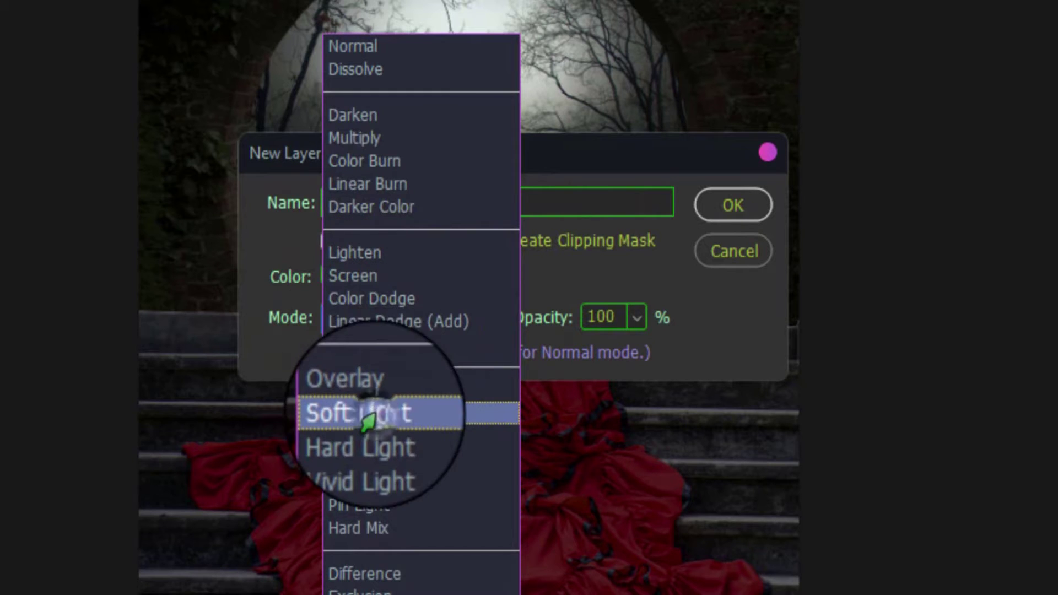
click(386, 414)
click(329, 352)
click(402, 275)
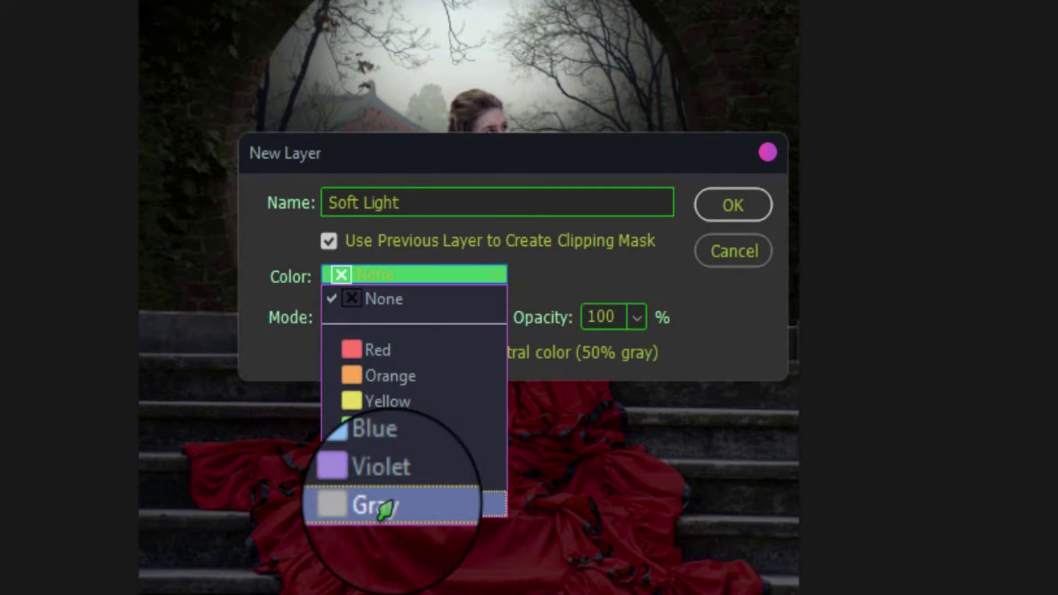
click(388, 376)
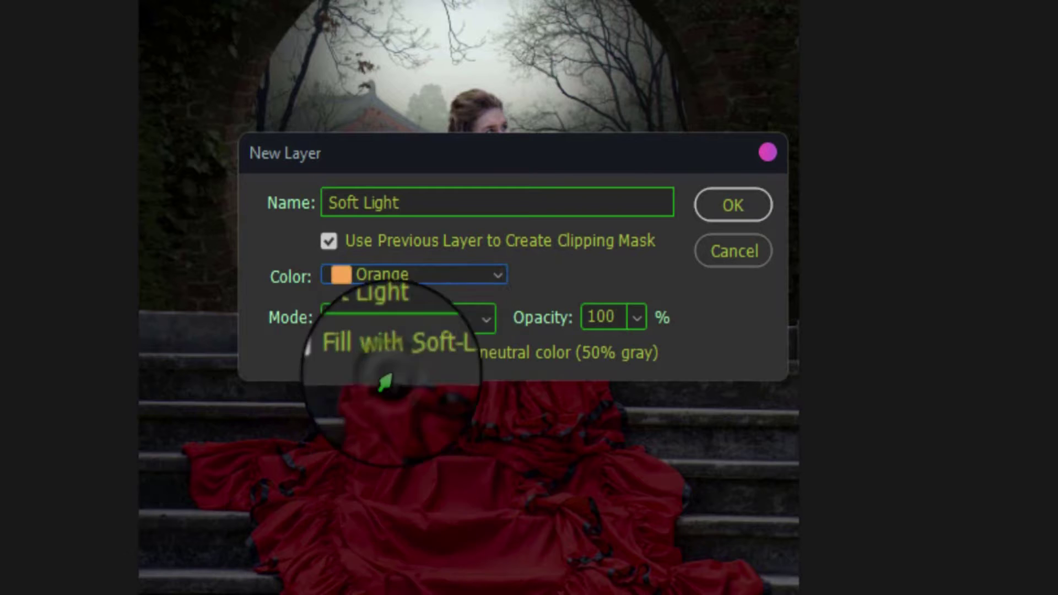
click(733, 205)
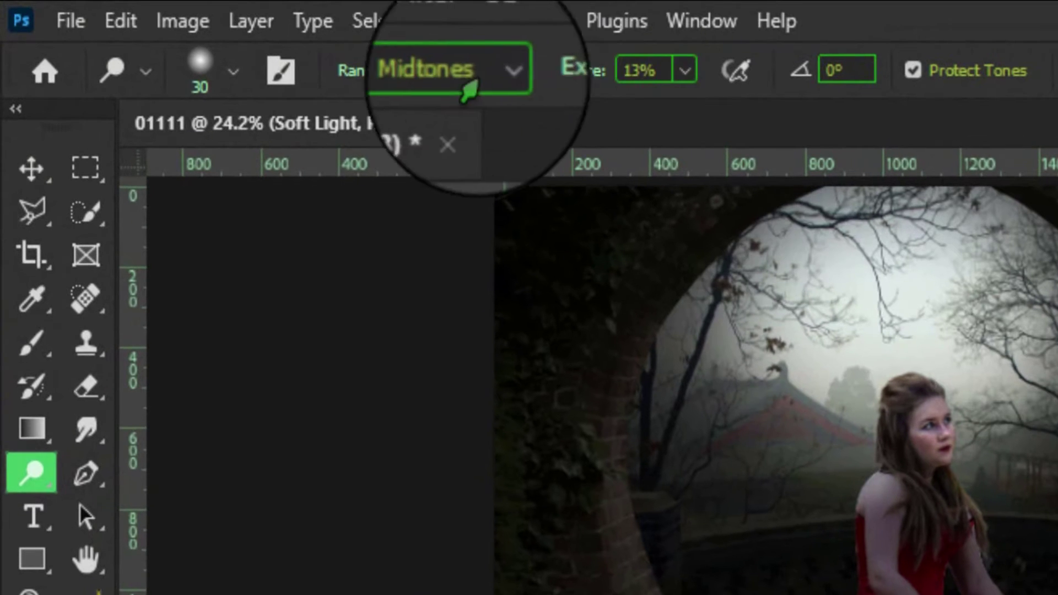
Set the Dodge tool exposure to 20% and zoom in on the gown's lower folds.
double_click(641, 69)
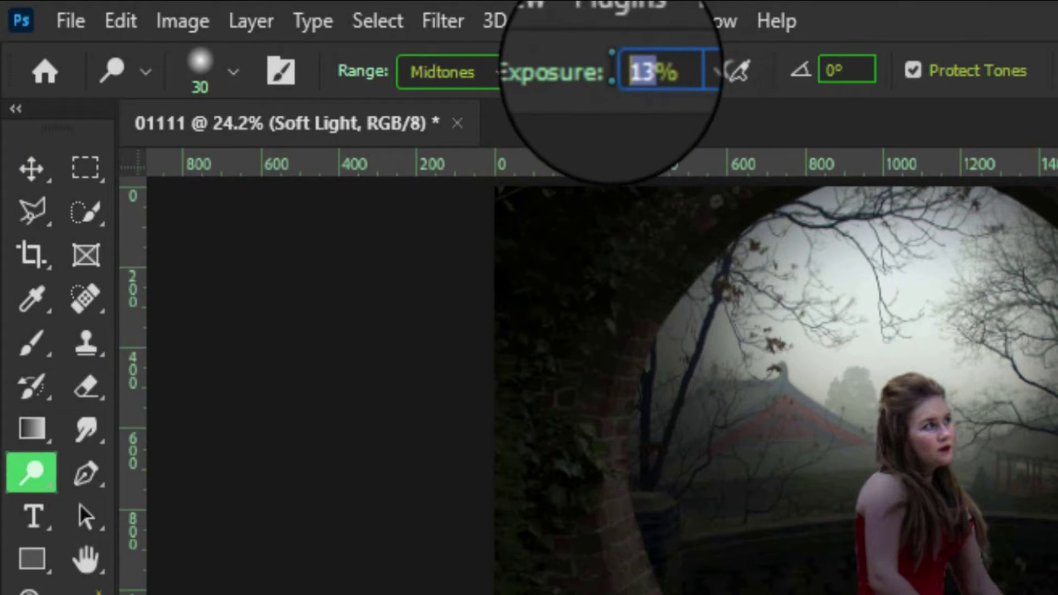
text(15)
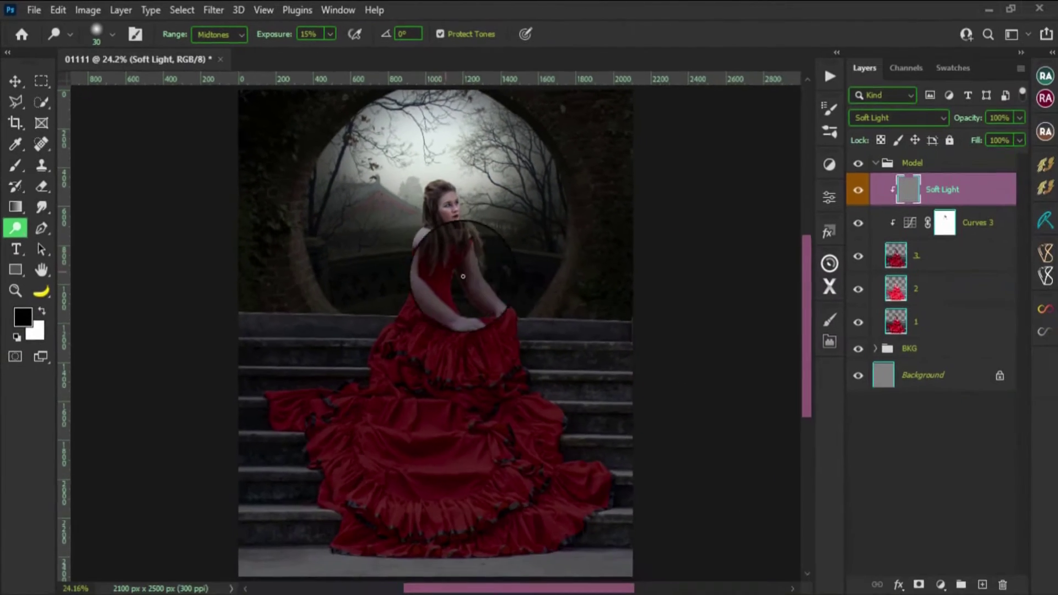
scroll(486, 344, up, 5)
scroll(314, 184, down, 5)
scroll(340, 220, up, 3)
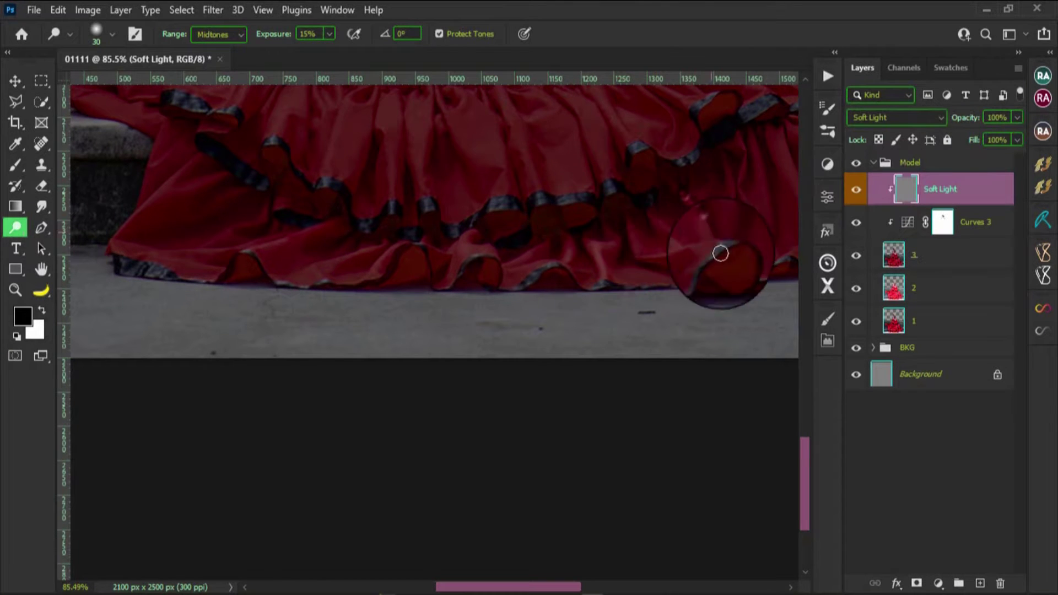
scroll(307, 34, up, 5)
scroll(678, 383, down, 2)
scroll(479, 298, down, 1)
scroll(416, 181, down, 1)
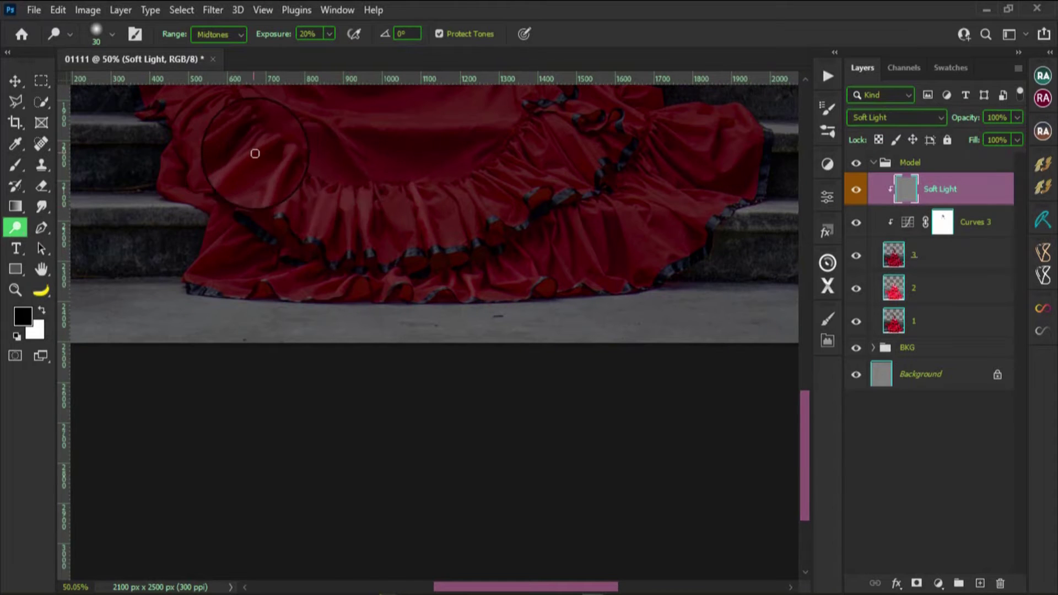
scroll(264, 182, up, 3)
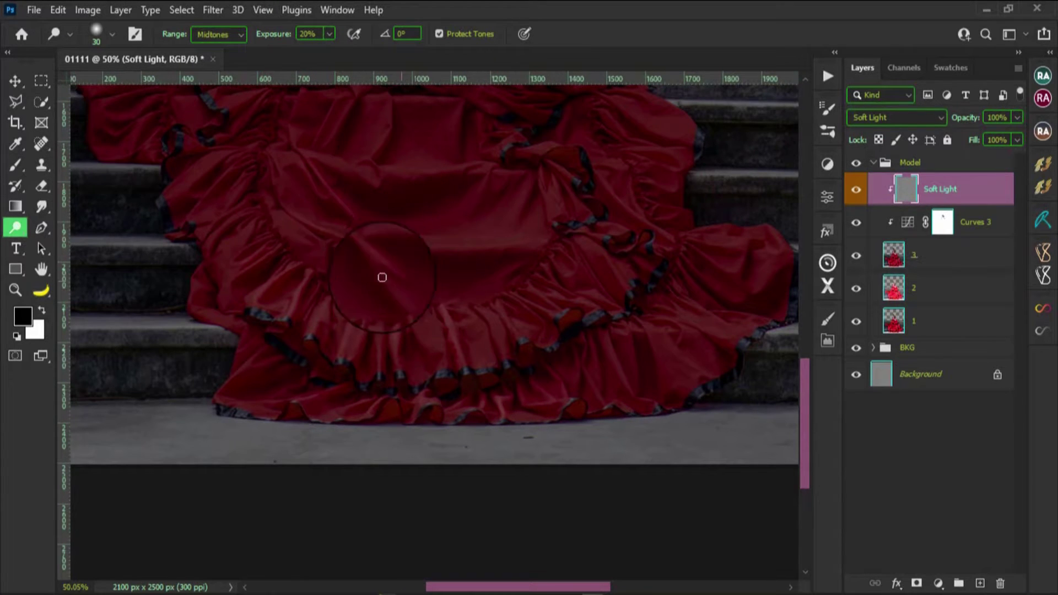
Dodge across the skirt folds to brighten them, then fit the whole image on screen.
drag(340, 248, 501, 242)
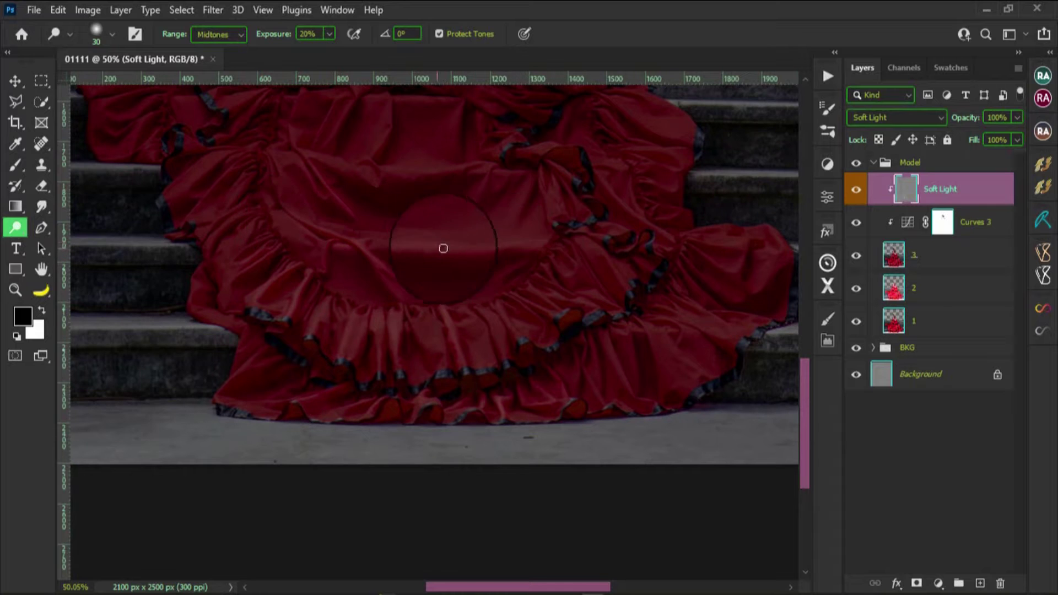
scroll(439, 279, up, 2)
scroll(422, 152, up, 2)
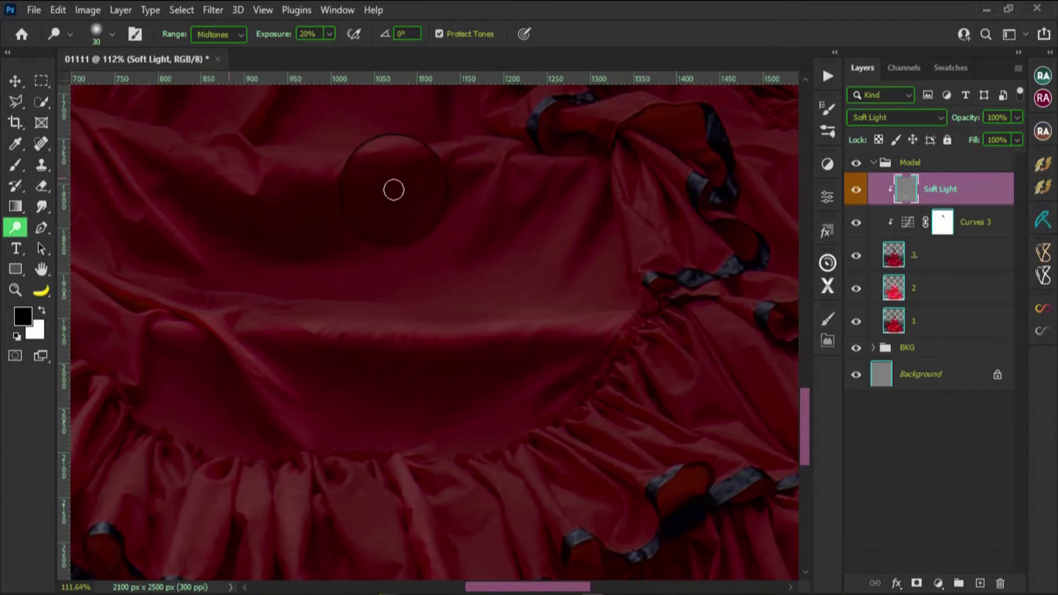
scroll(551, 199, left, 3)
scroll(468, 209, up, 3)
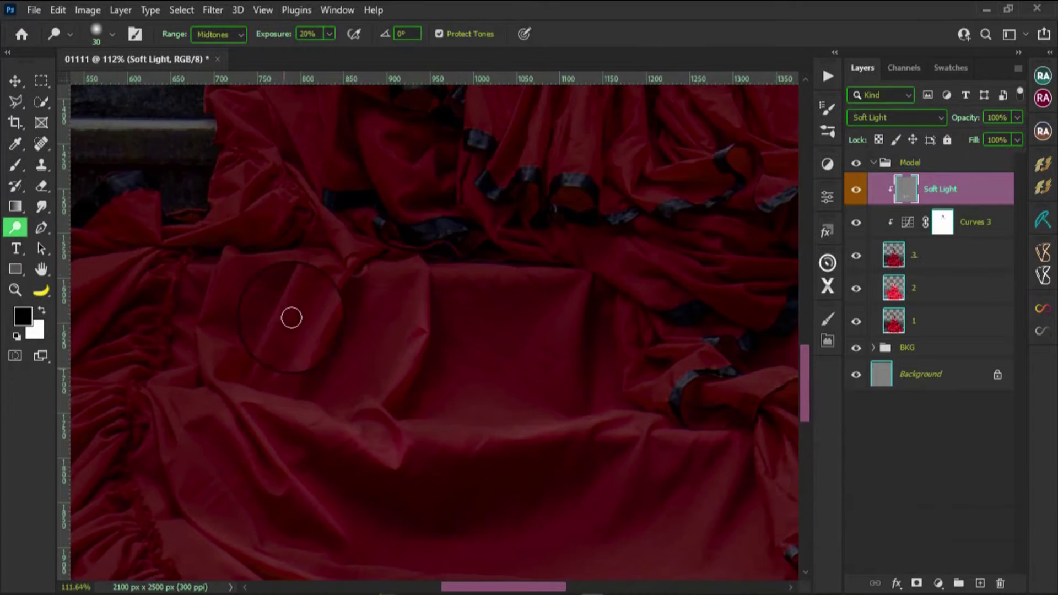
scroll(647, 366, down, 1)
scroll(534, 212, down, 1)
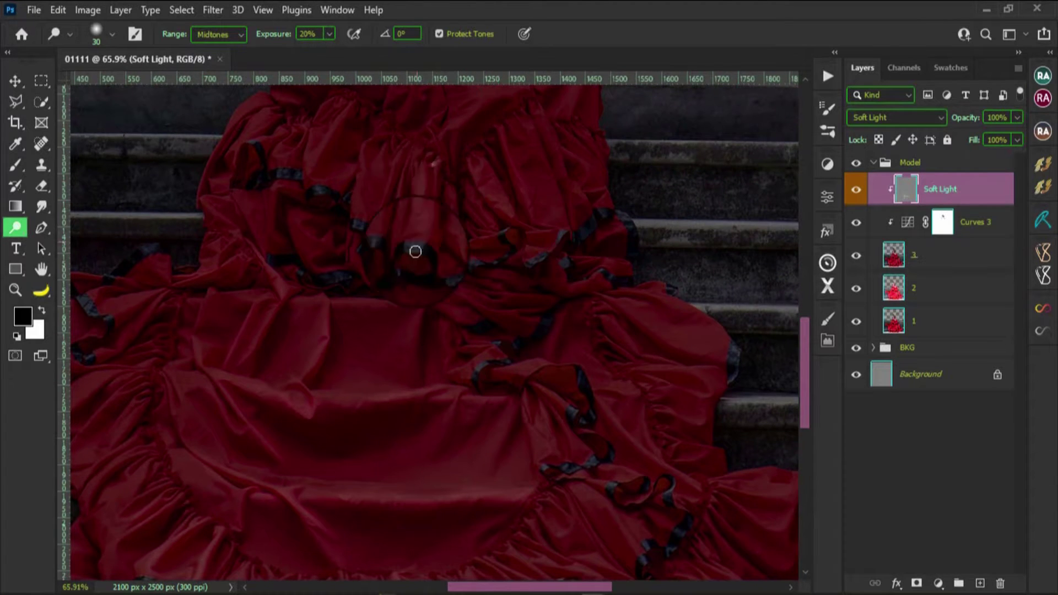
scroll(416, 252, up, 2)
scroll(474, 221, right, 1)
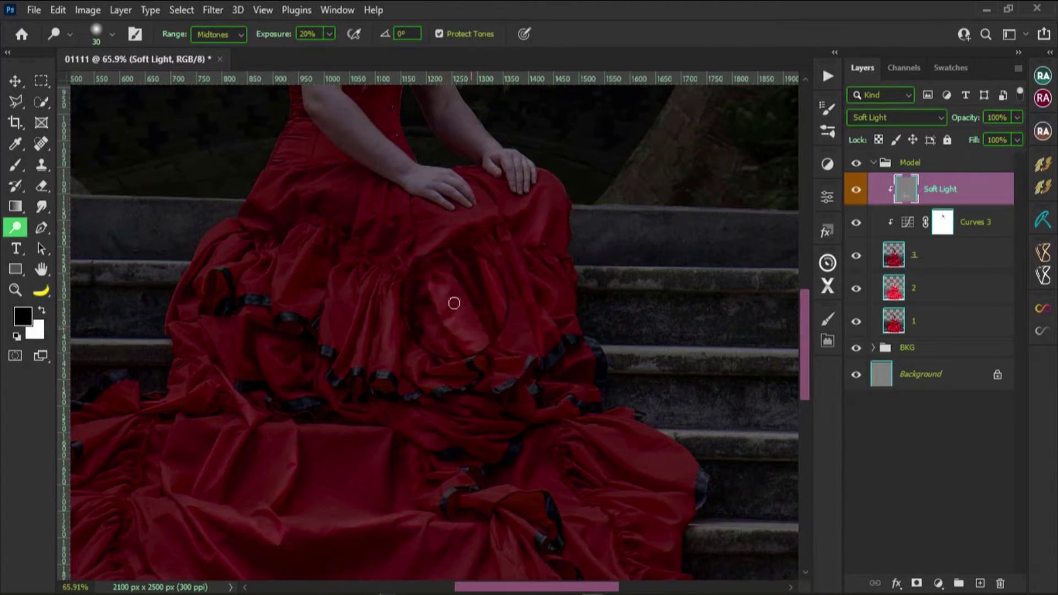
scroll(454, 303, down, 4)
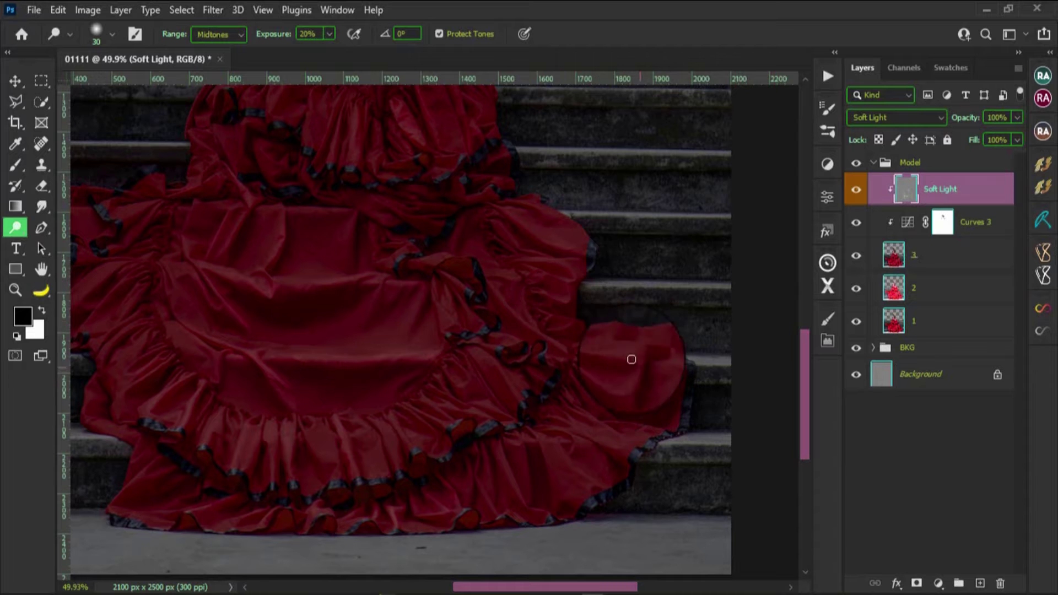
key(ctrl+0)
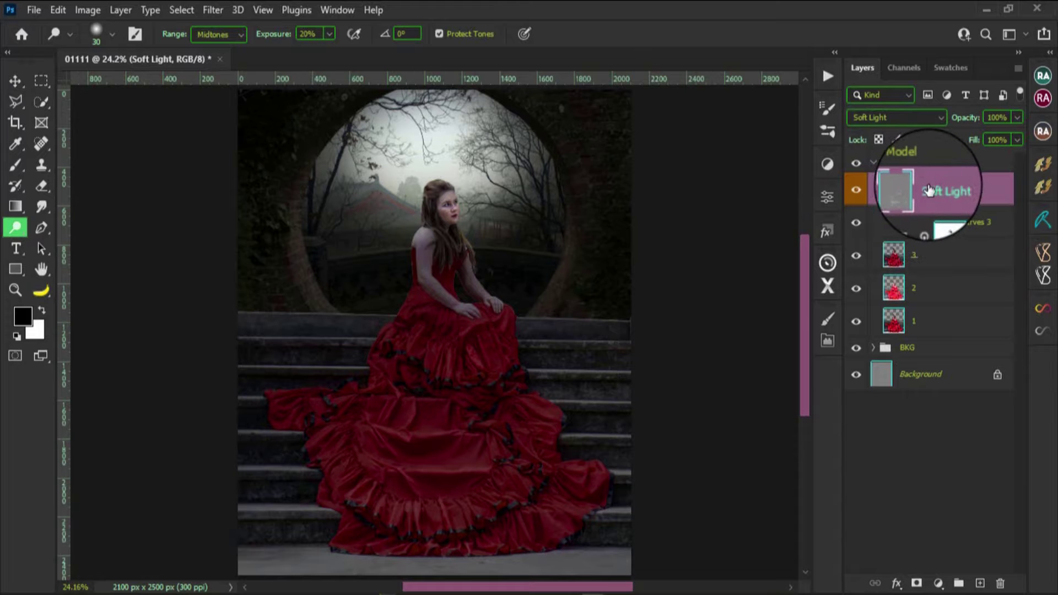
Add 'Soft Light 1': clipped to the layer below, Soft Light mode, 50% gray fill, orange label.
key(ctrl+shift+n)
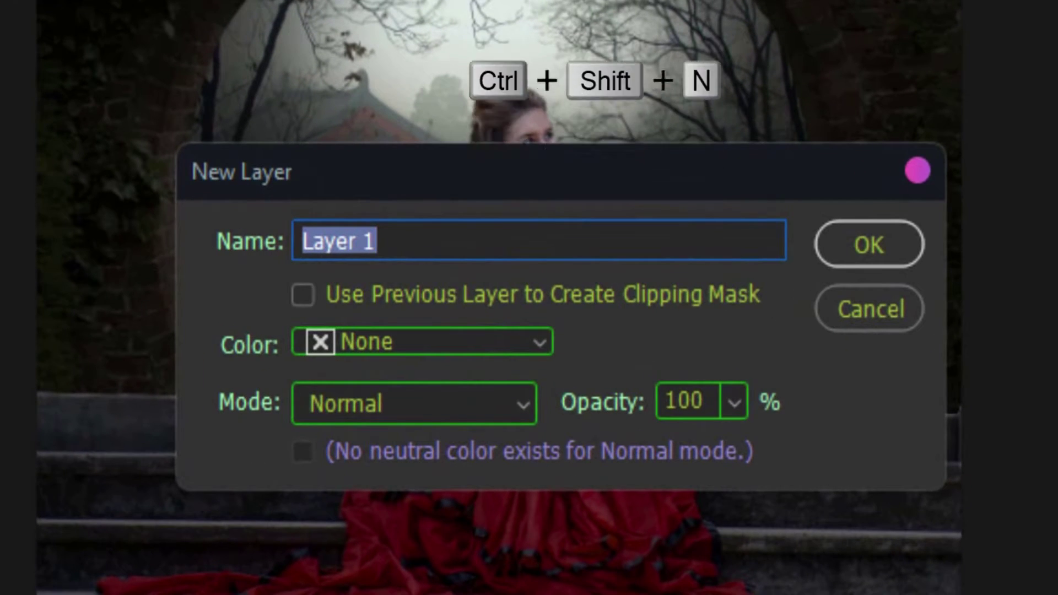
text(So)
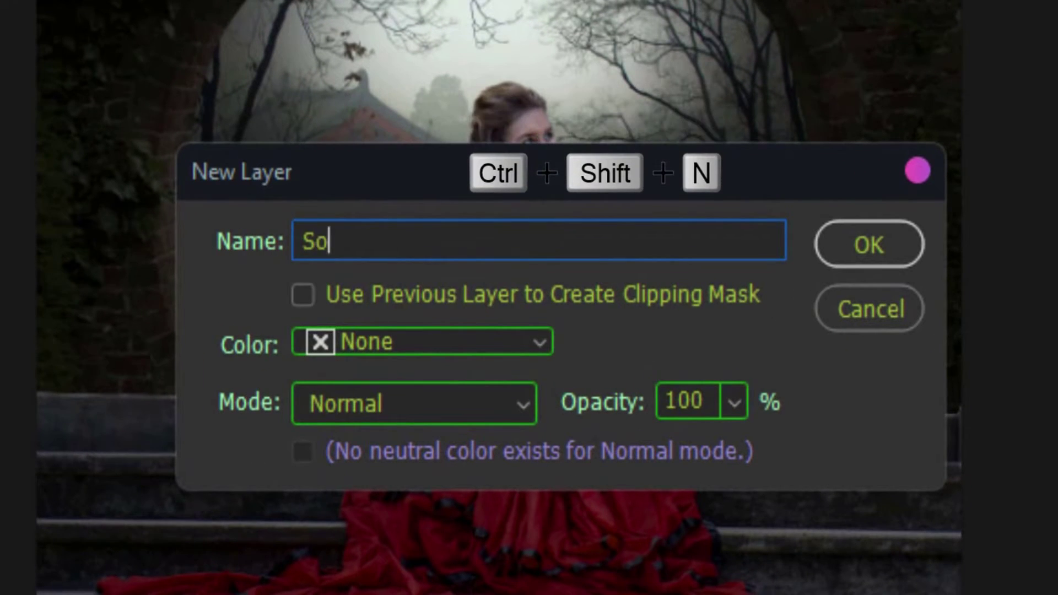
text(ft L)
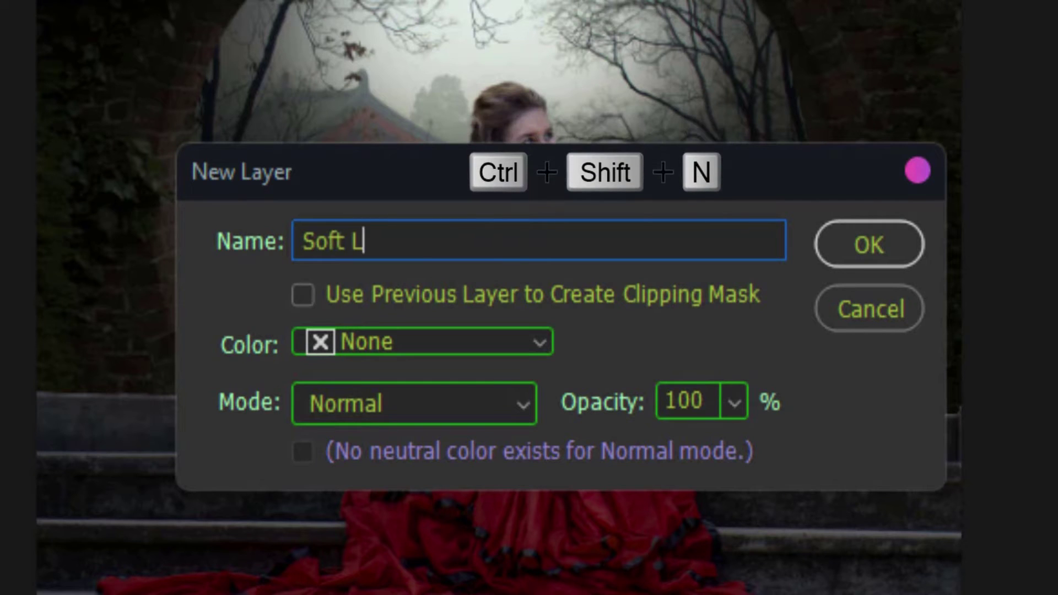
text(ight)
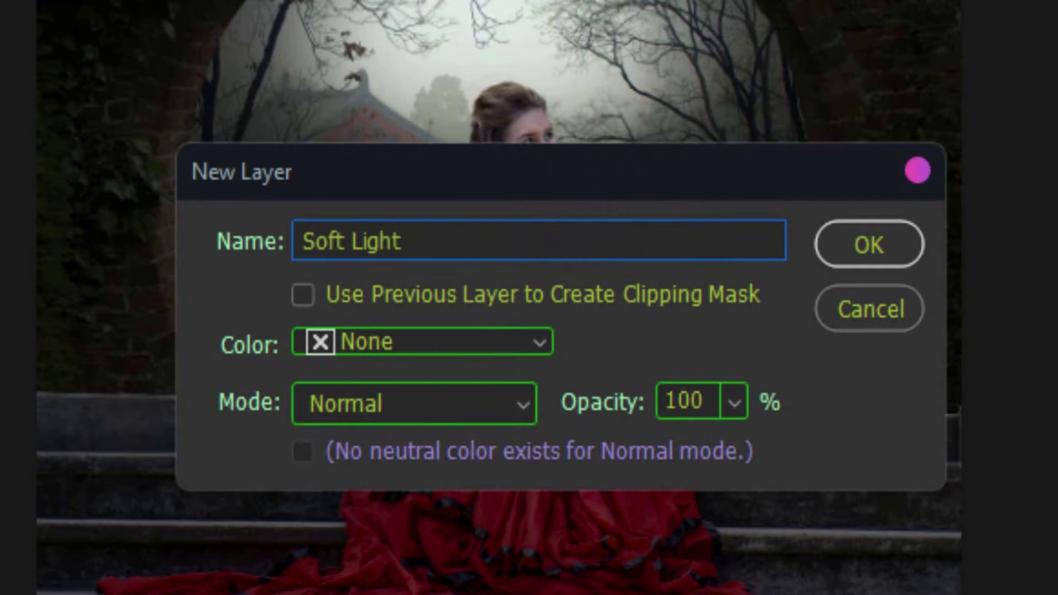
click(302, 295)
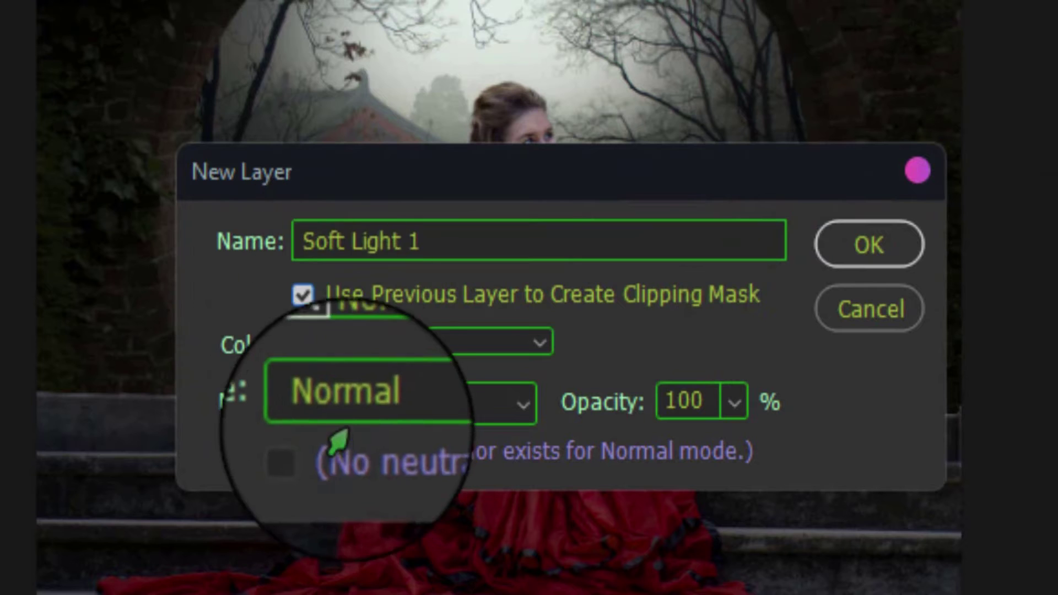
click(337, 406)
click(331, 537)
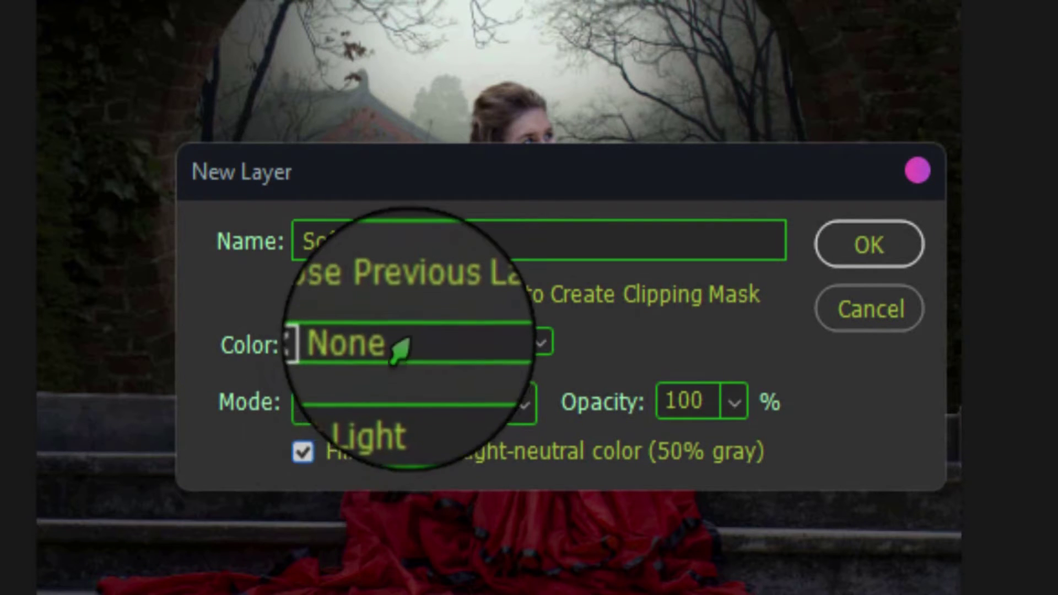
click(402, 344)
click(361, 492)
click(869, 244)
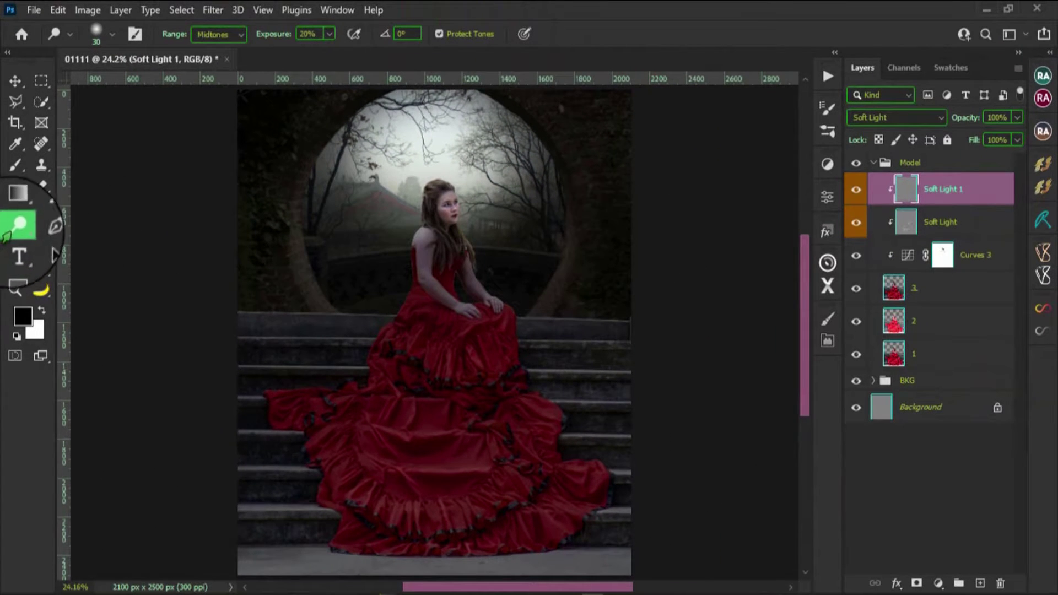
Burn shadows into the gown's lower ruffles on Soft Light 1 with a smaller brush.
click(83, 243)
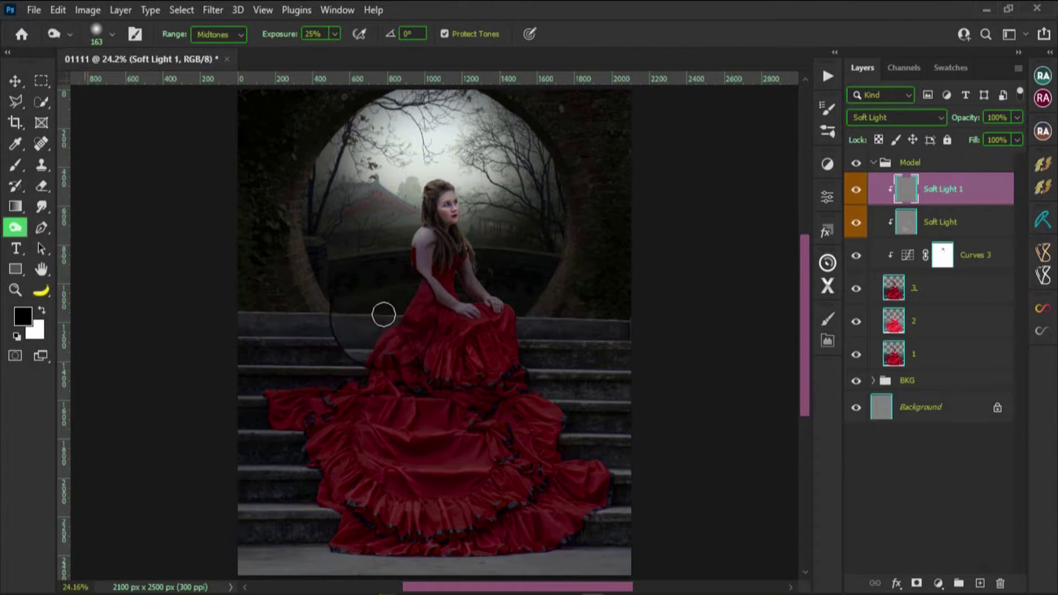
scroll(437, 392, up, 3)
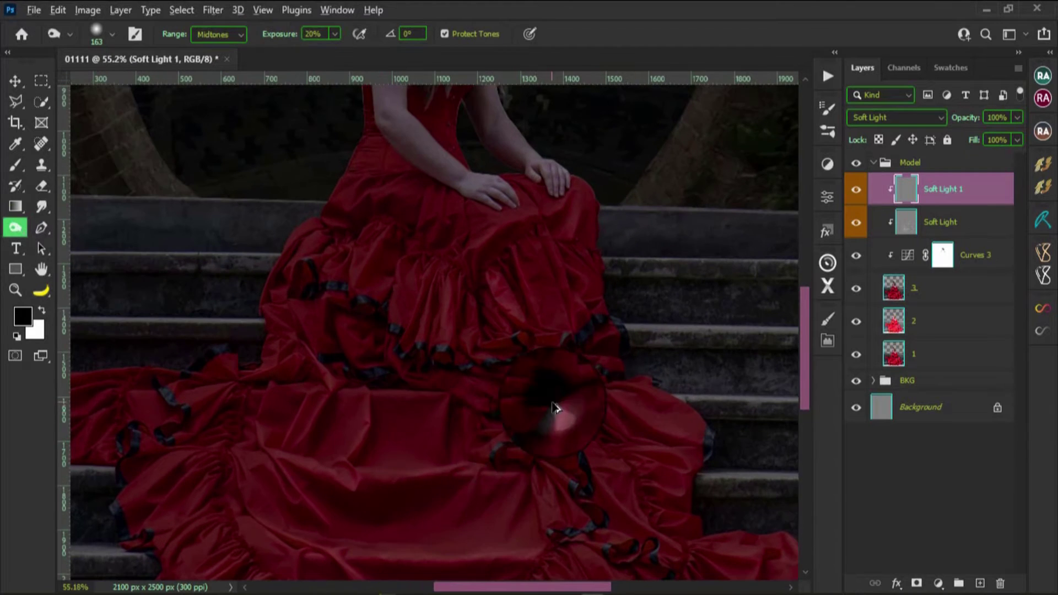
scroll(551, 413, up, 1)
scroll(552, 524, down, 5)
scroll(456, 267, up, 4)
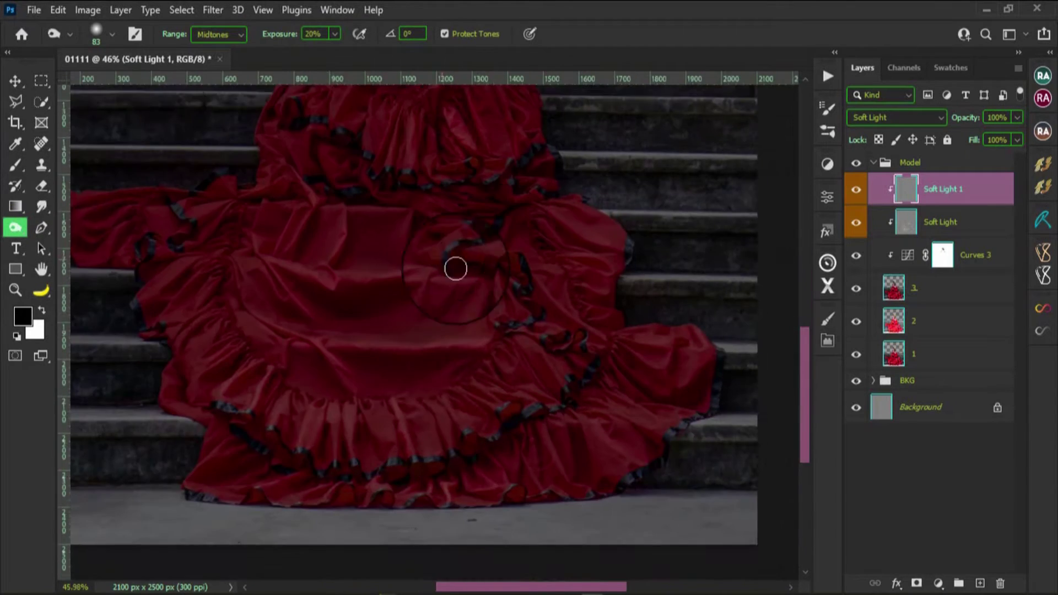
scroll(411, 397, up, 3)
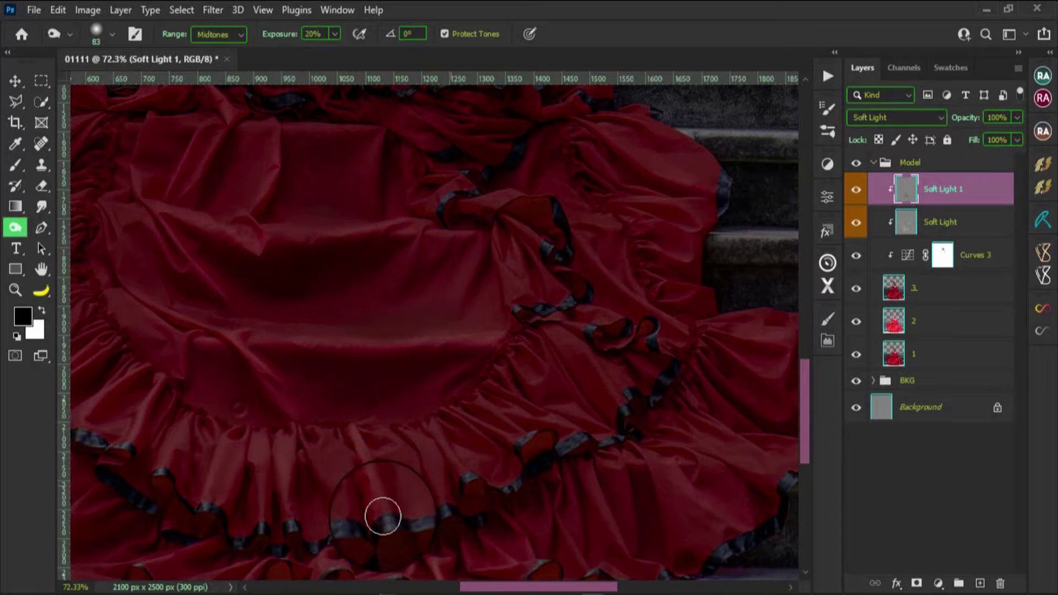
scroll(383, 513, down, 3)
click(854, 190)
scroll(473, 482, up, 1)
scroll(472, 482, up, 2)
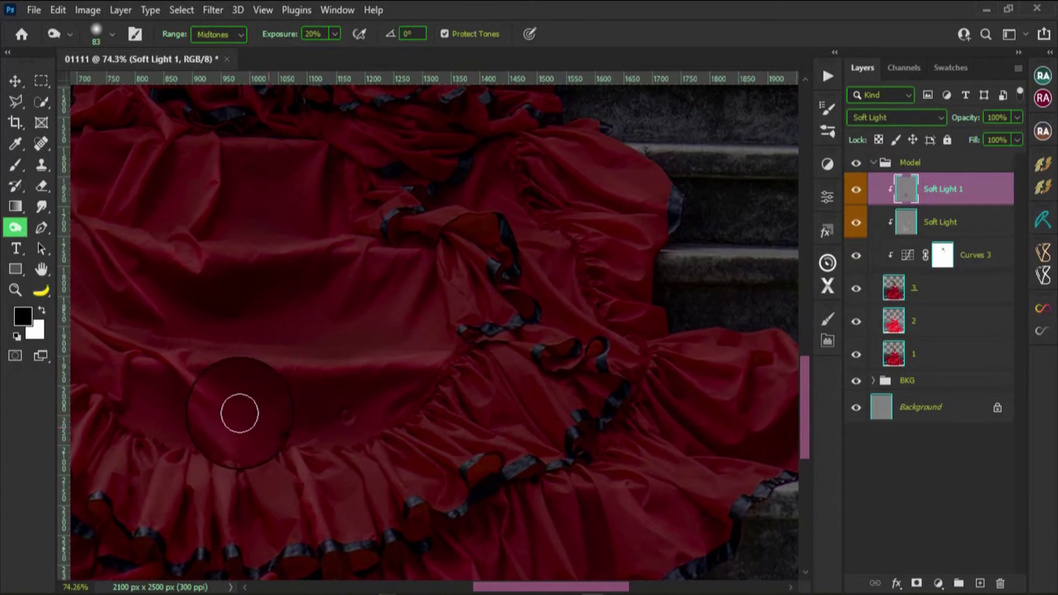
scroll(232, 361, down, 4)
scroll(331, 231, up, 4)
key(bracketleft)
key(bracketleft)
key(bracketleft)
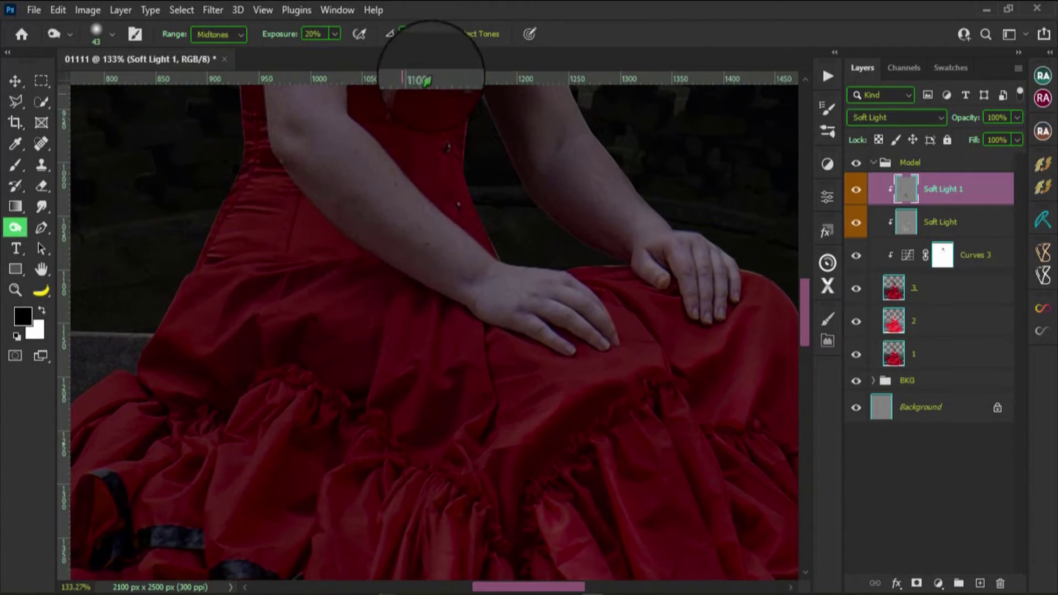
scroll(489, 439, down, 2)
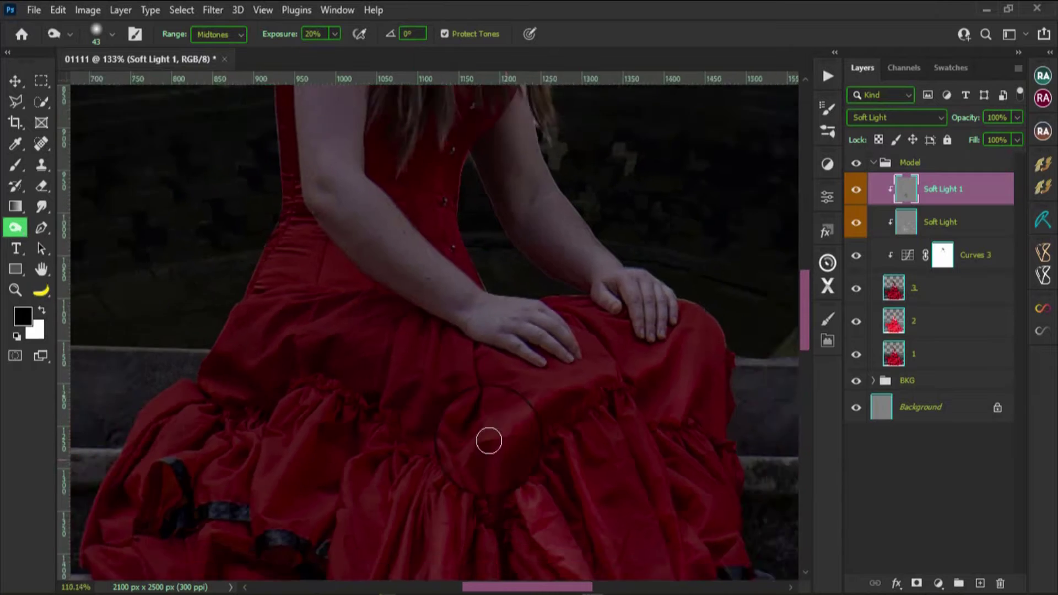
scroll(574, 428, down, 2)
scroll(472, 390, up, 5)
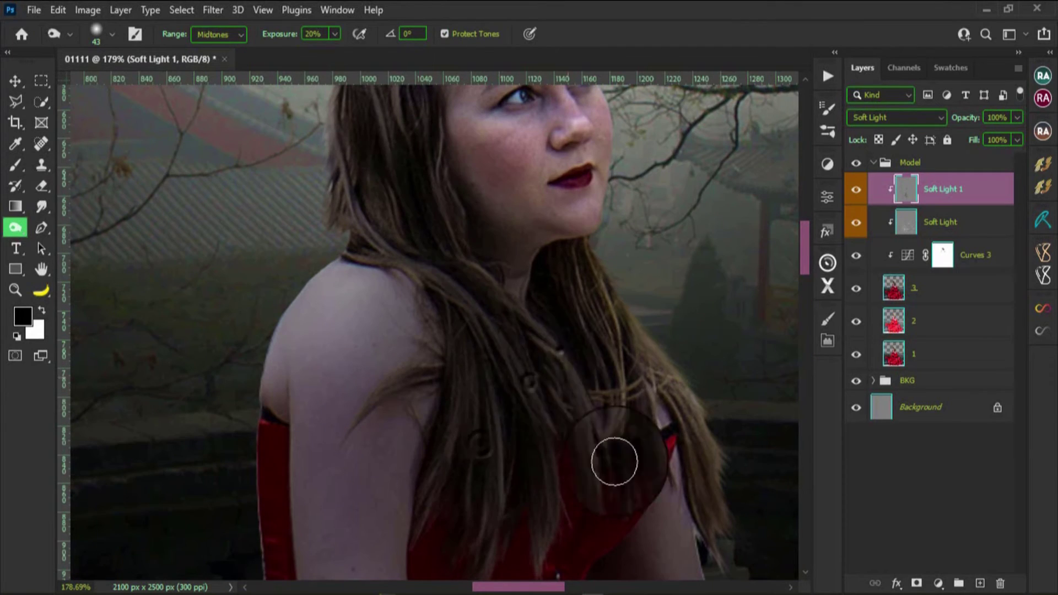
scroll(496, 319, up, 3)
Briefly dodge on Soft Light, then return to Soft Light 1 to burn the steps.
click(940, 222)
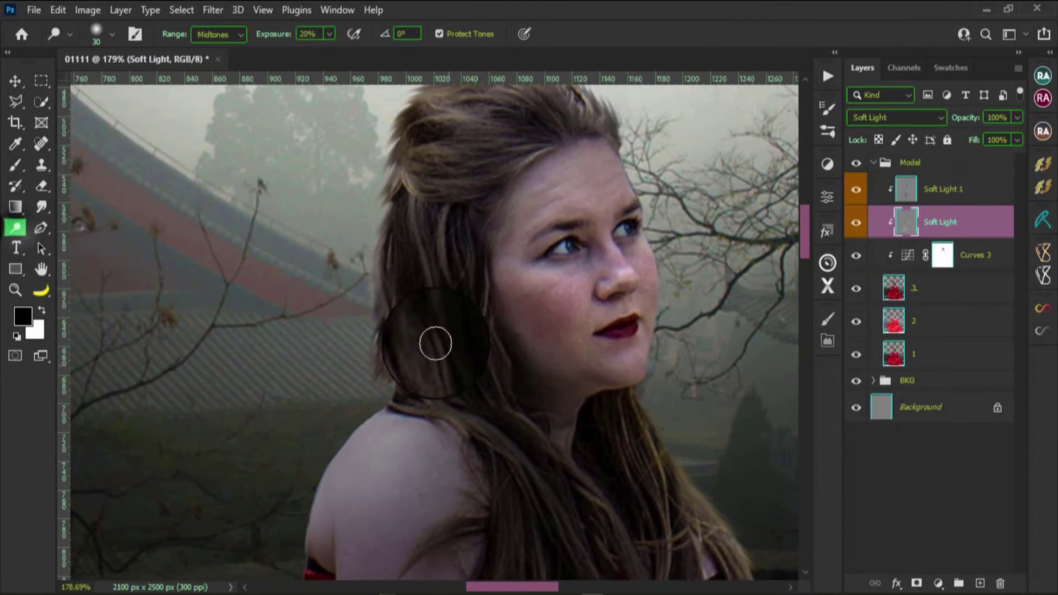
key(shift+o)
scroll(441, 118, down, 2)
scroll(657, 423, down, 4)
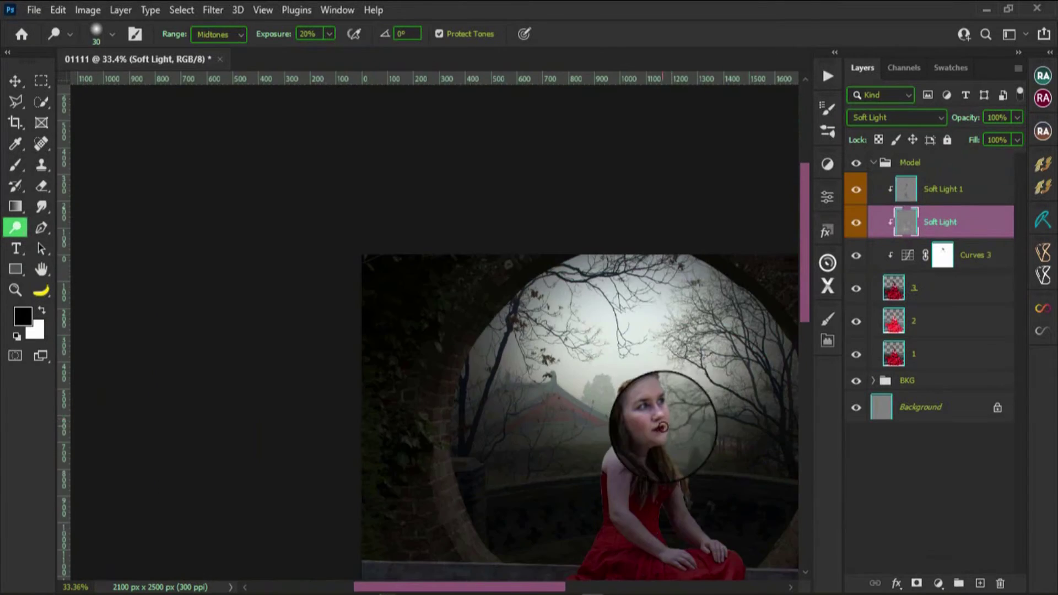
click(852, 197)
scroll(545, 319, up, 4)
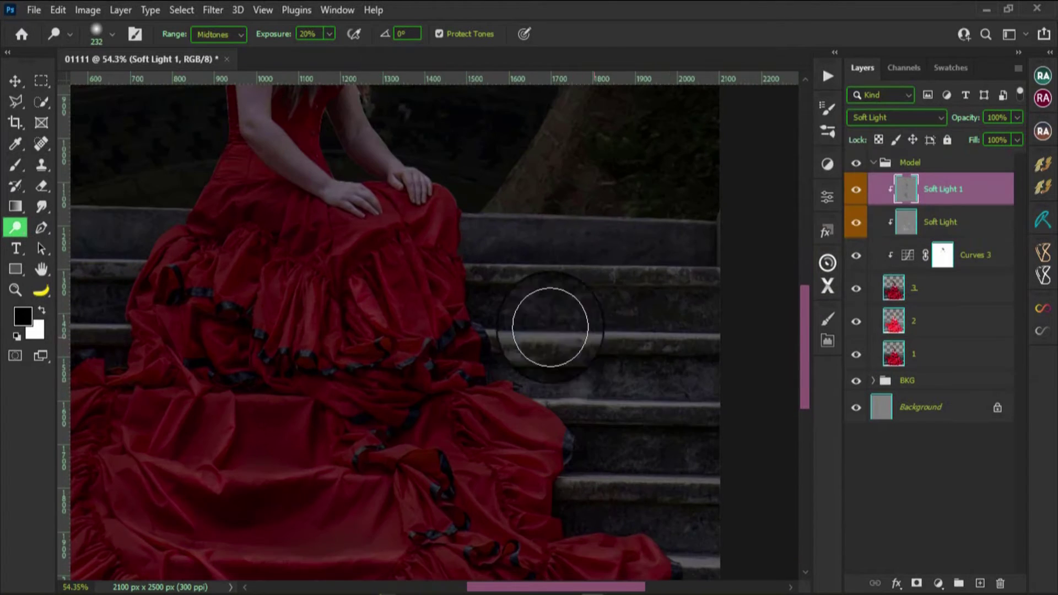
key(shift+o)
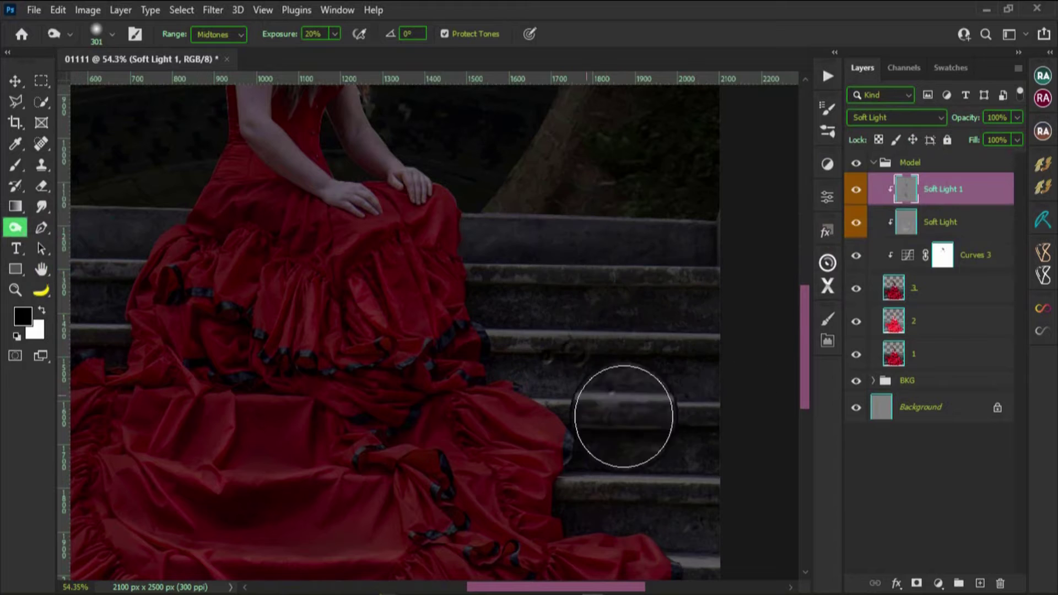
scroll(714, 348, down, 5)
scroll(714, 349, right, 2)
scroll(373, 413, down, 2)
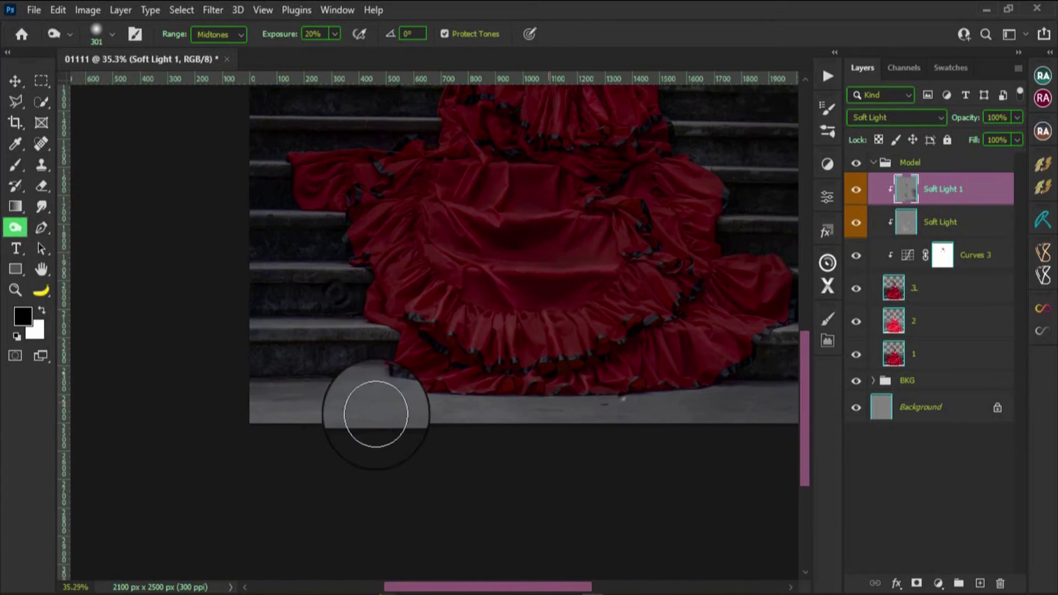
scroll(237, 260, left, 1)
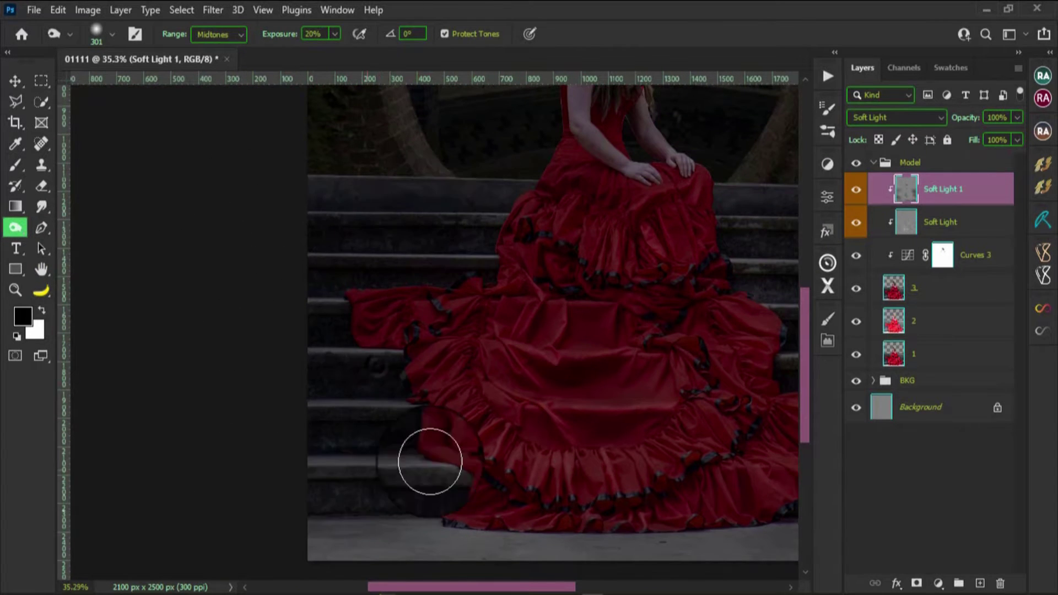
scroll(428, 461, down, 2)
scroll(293, 298, down, 1)
Dodge highlights on the Soft Light layer with a much larger brush.
click(937, 222)
key(shift+o)
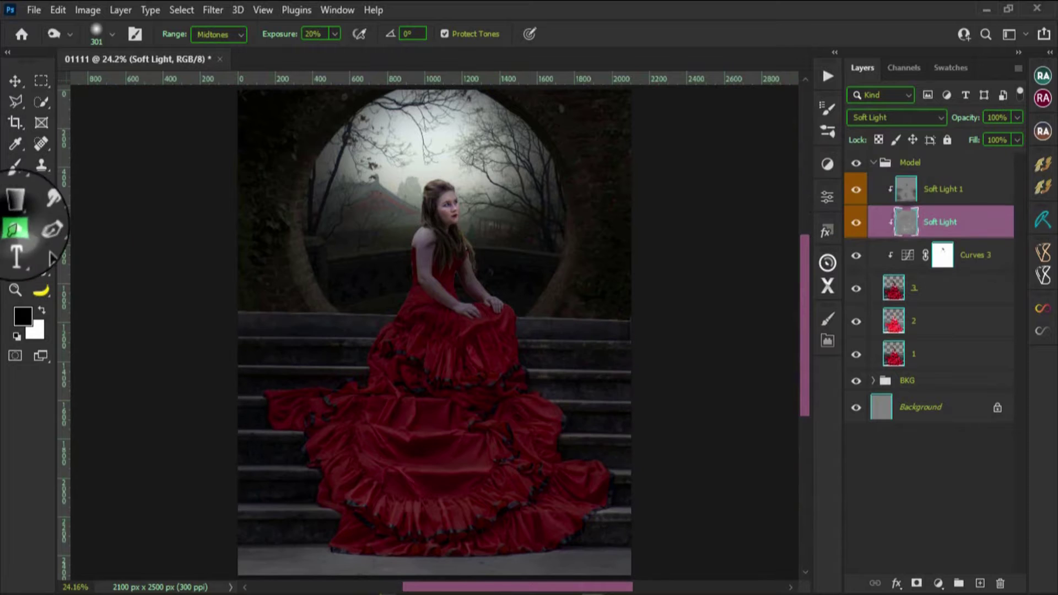
scroll(413, 496, up, 3)
key(bracketright)
key(bracketright)
key(bracketright)
scroll(461, 512, up, 2)
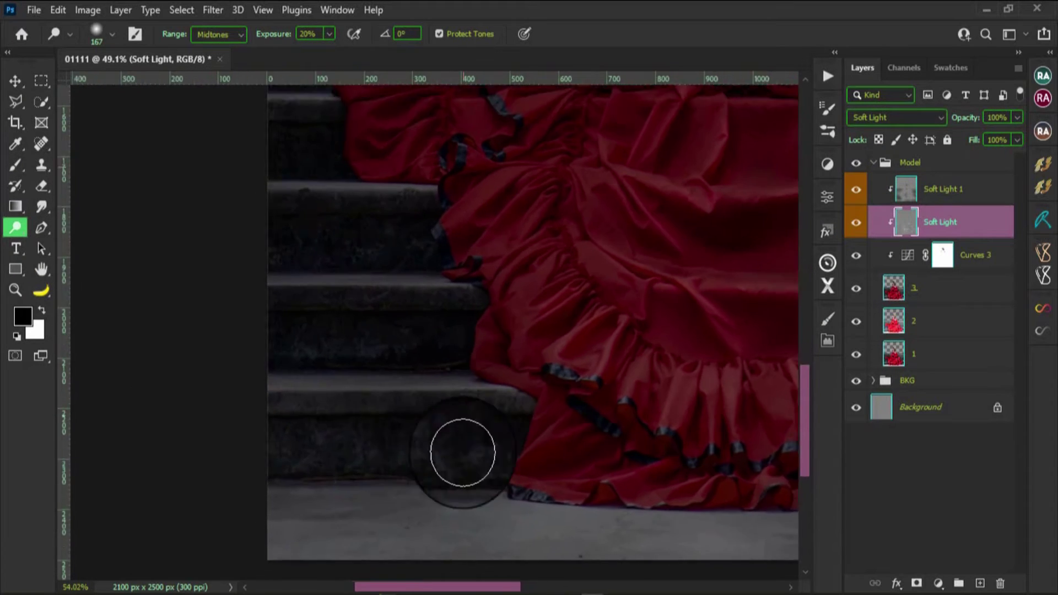
scroll(634, 303, down, 2)
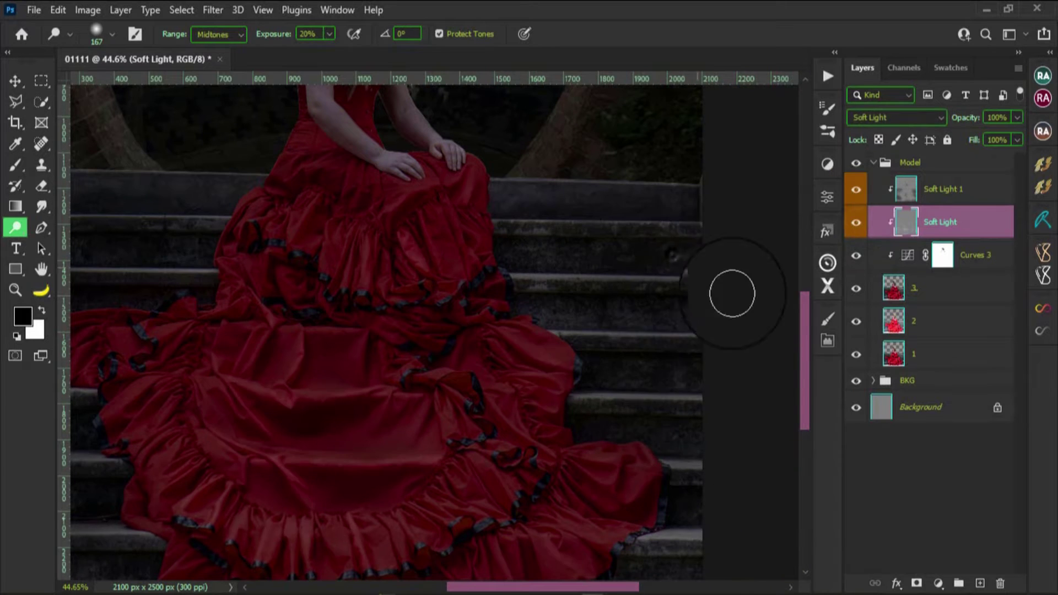
scroll(733, 296, down, 2)
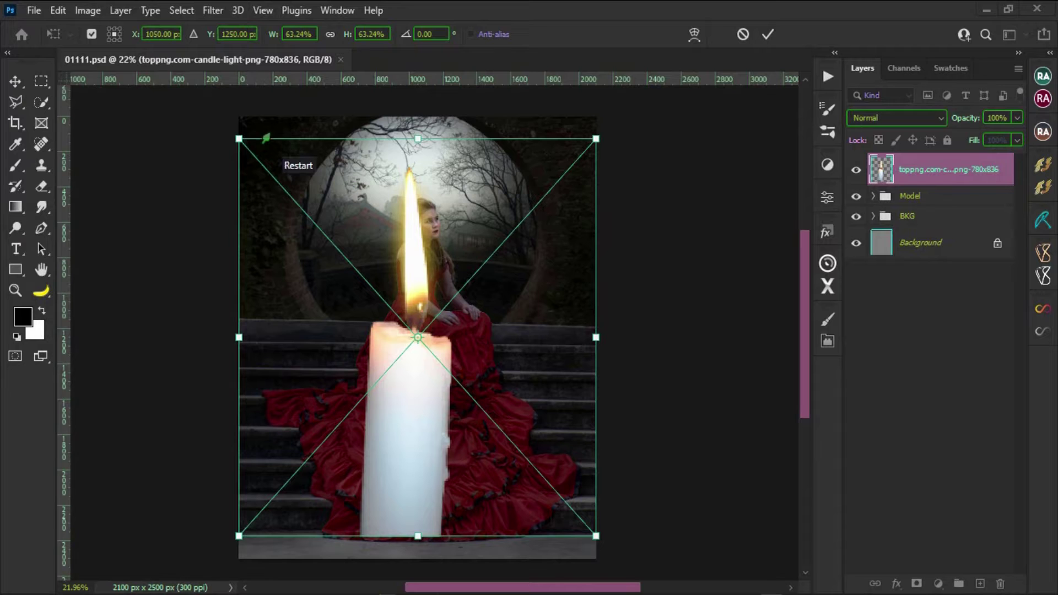
Commit the candle at about 63% scale and rasterize its layer.
scroll(551, 364, down, 3)
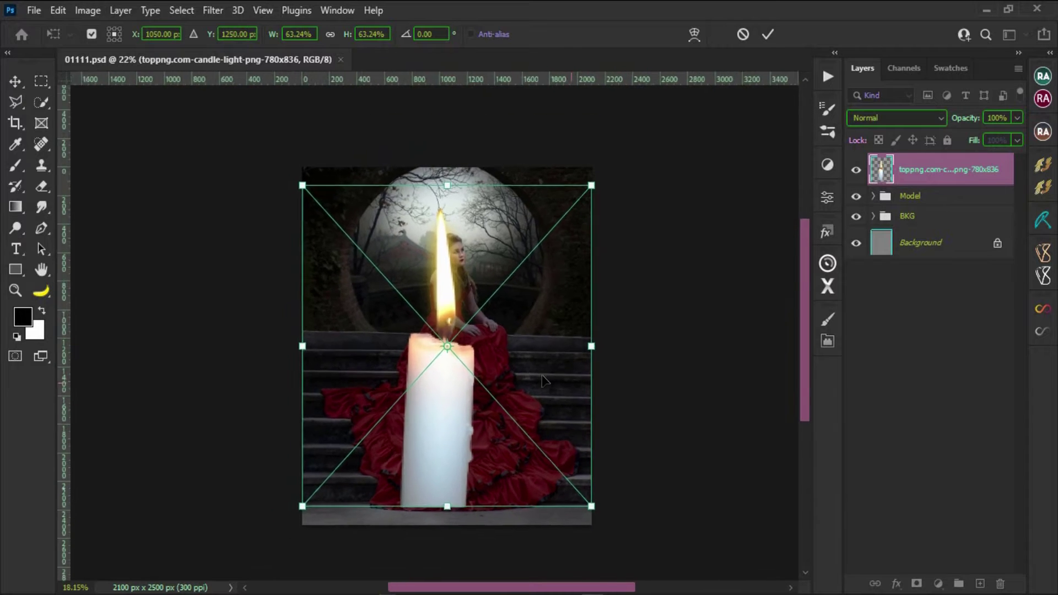
scroll(524, 386, up, 1)
scroll(523, 389, up, 1)
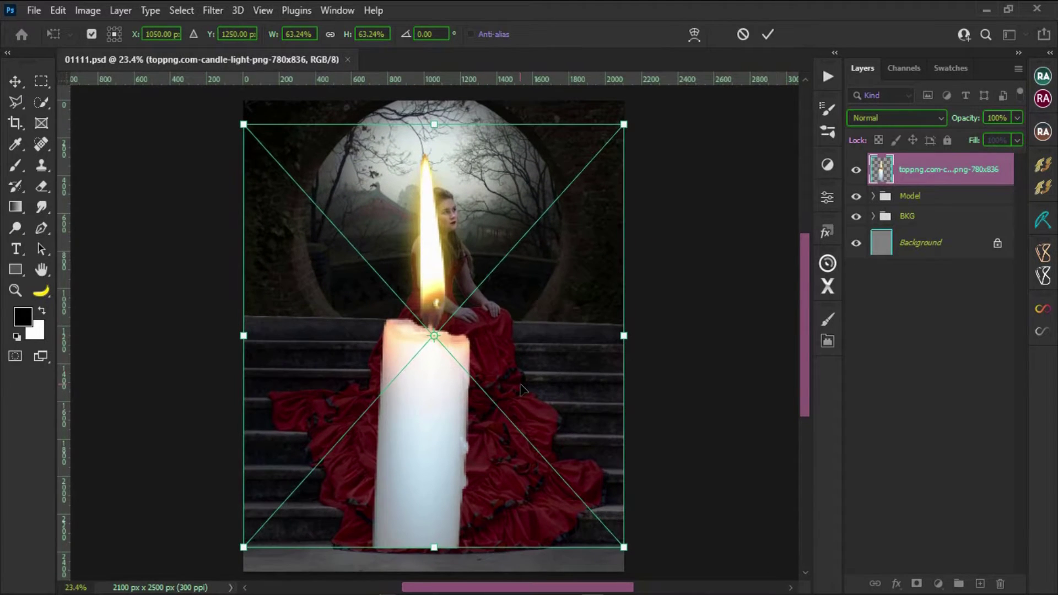
key(Return)
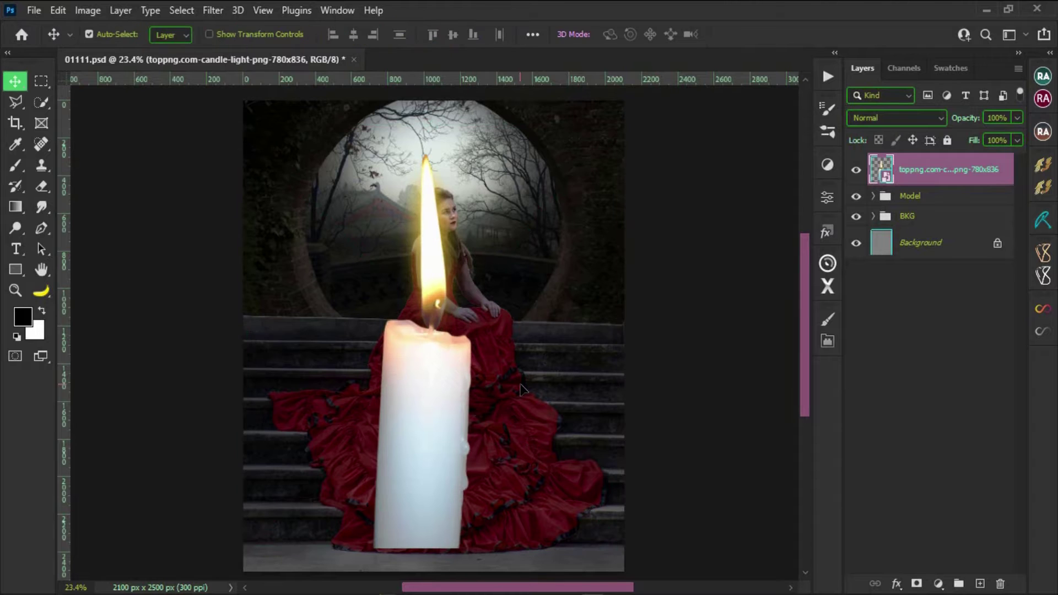
right_click(916, 180)
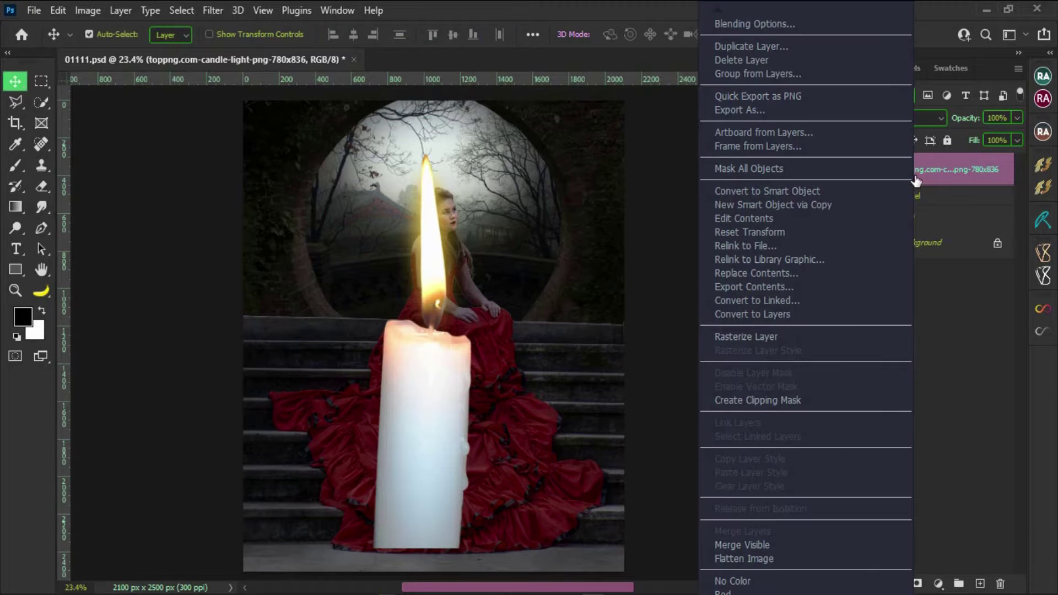
click(785, 337)
text(1)
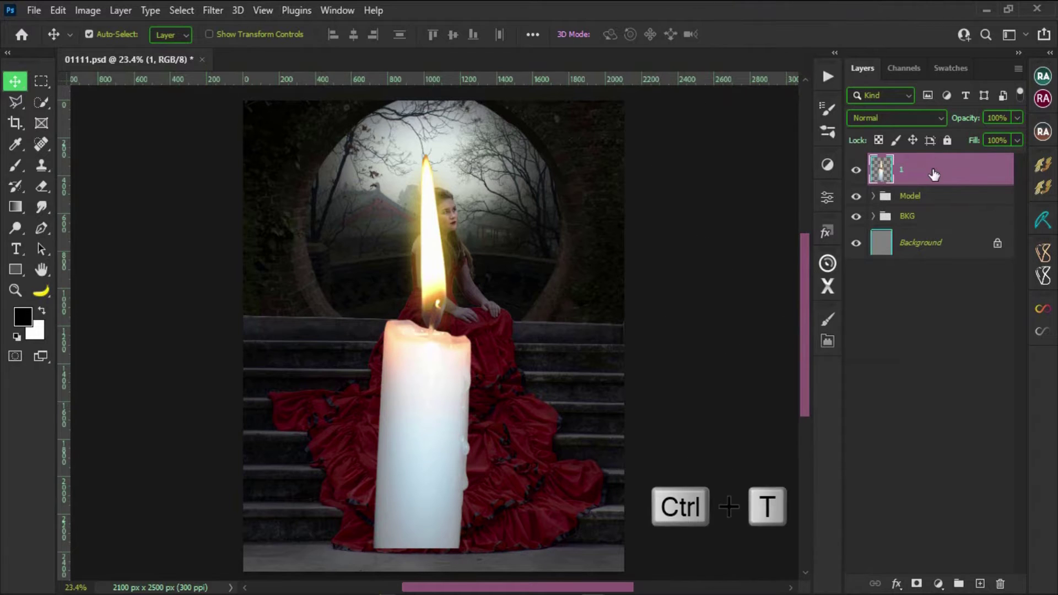
Shrink the candle and move it onto the stone step left of the model.
key(ctrl+t)
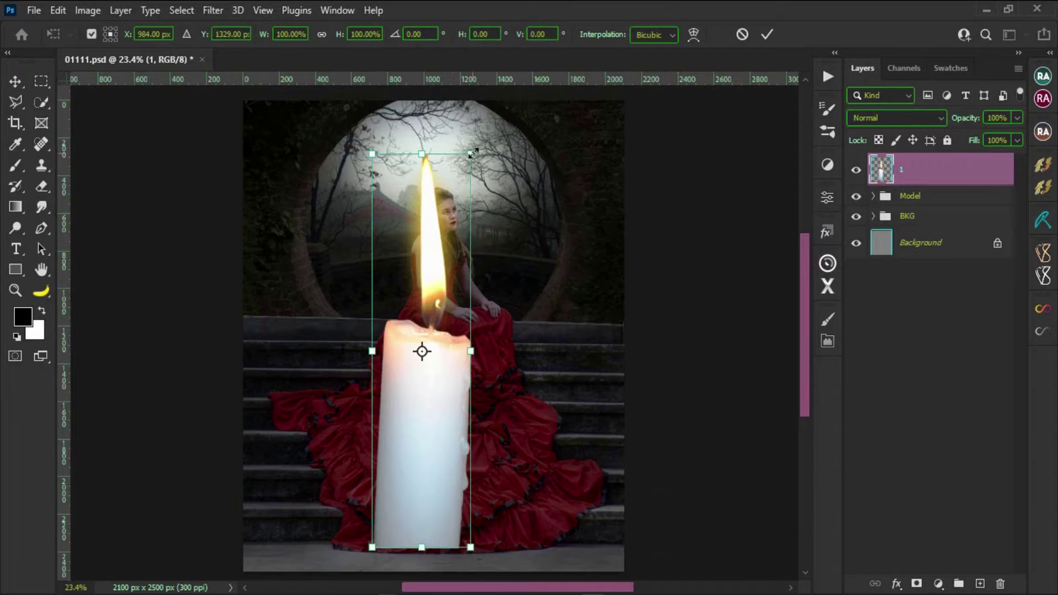
drag(473, 152, 440, 271)
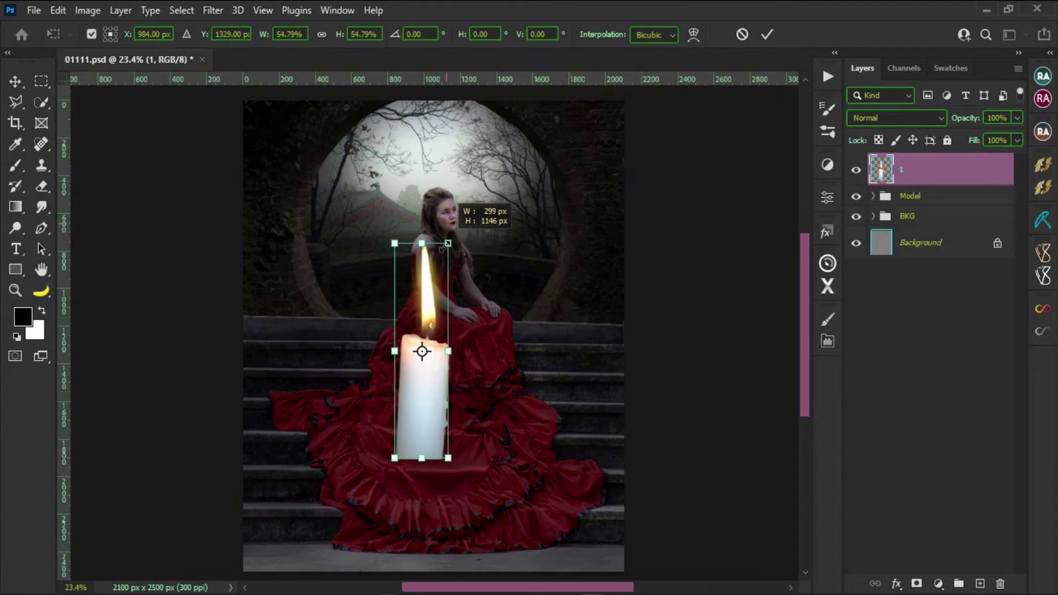
scroll(478, 409, up, 3)
drag(364, 283, 290, 210)
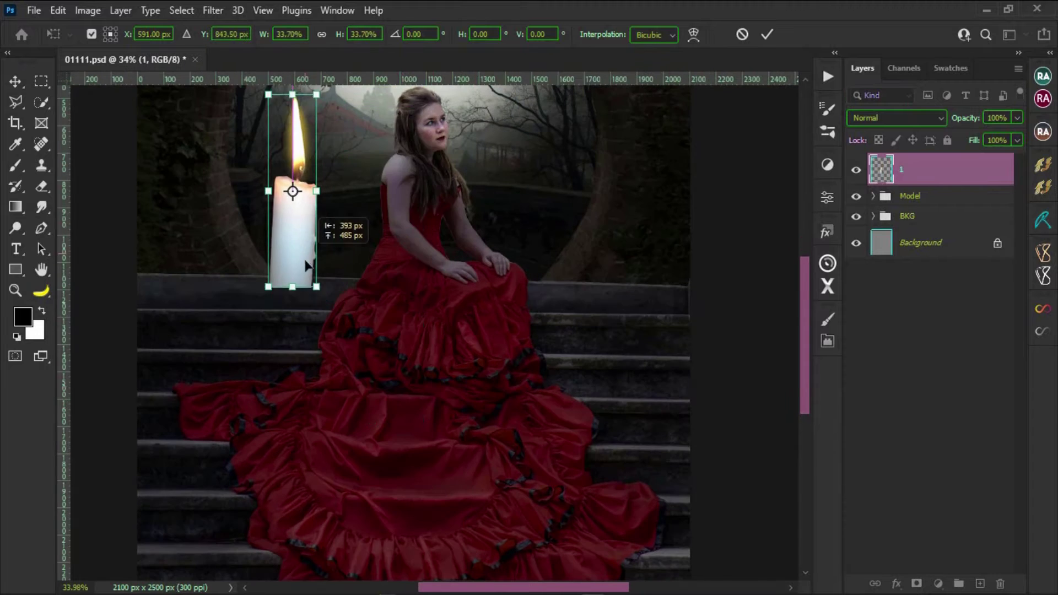
scroll(386, 231, up, 3)
scroll(455, 176, up, 2)
drag(455, 177, 427, 208)
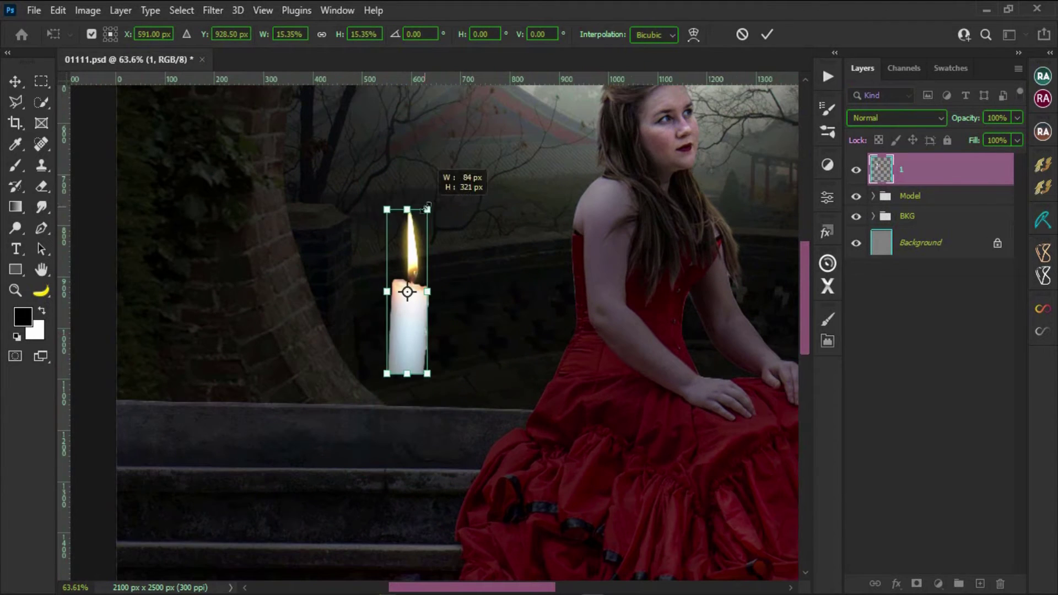
drag(425, 433, 392, 427)
key(Return)
Nudge the candle down so it sits on the step, then group its layer into Group 1.
scroll(392, 428, up, 4)
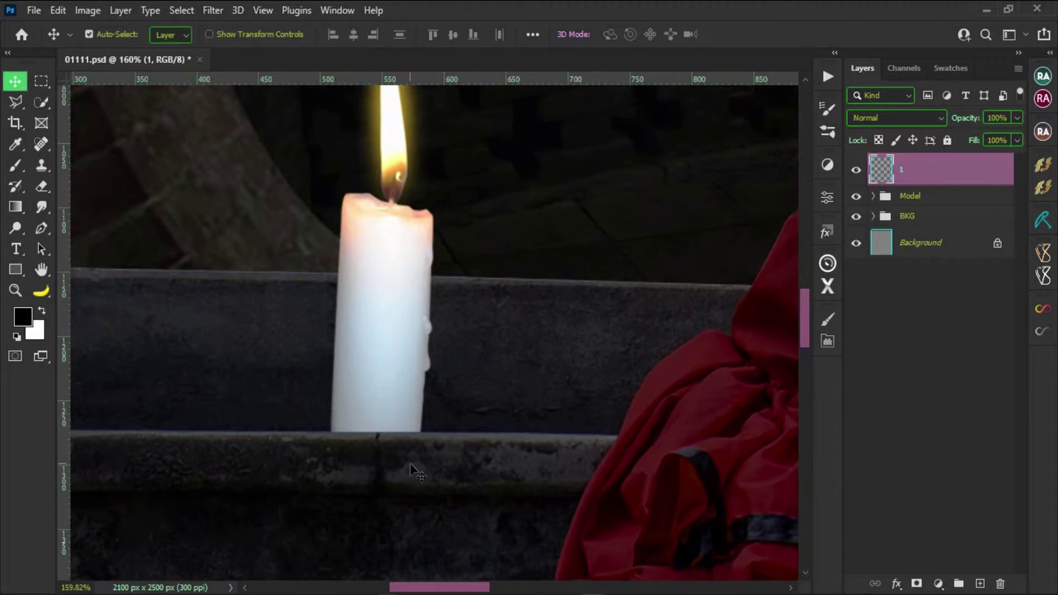
key(ctrl+0)
scroll(374, 441, up, 2)
scroll(380, 359, up, 1)
key(ctrl+t)
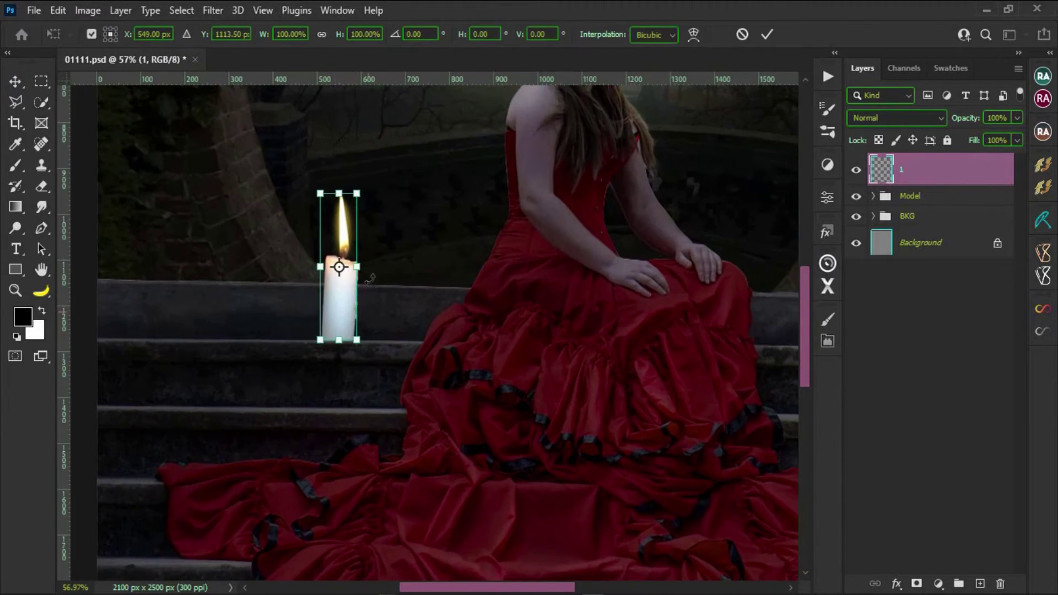
scroll(387, 278, up, 3)
mouse_move(353, 276)
mouse_down()
mouse_move(359, 304)
mouse_move(385, 304)
mouse_up()
key(Return)
scroll(375, 385, up, 3)
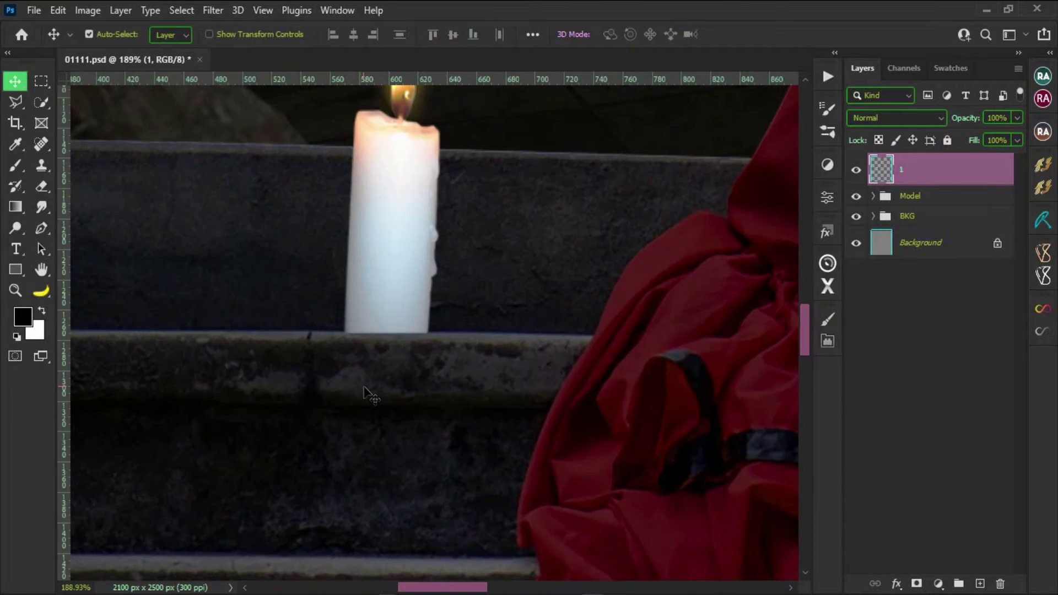
scroll(371, 394, down, 3)
scroll(363, 389, down, 3)
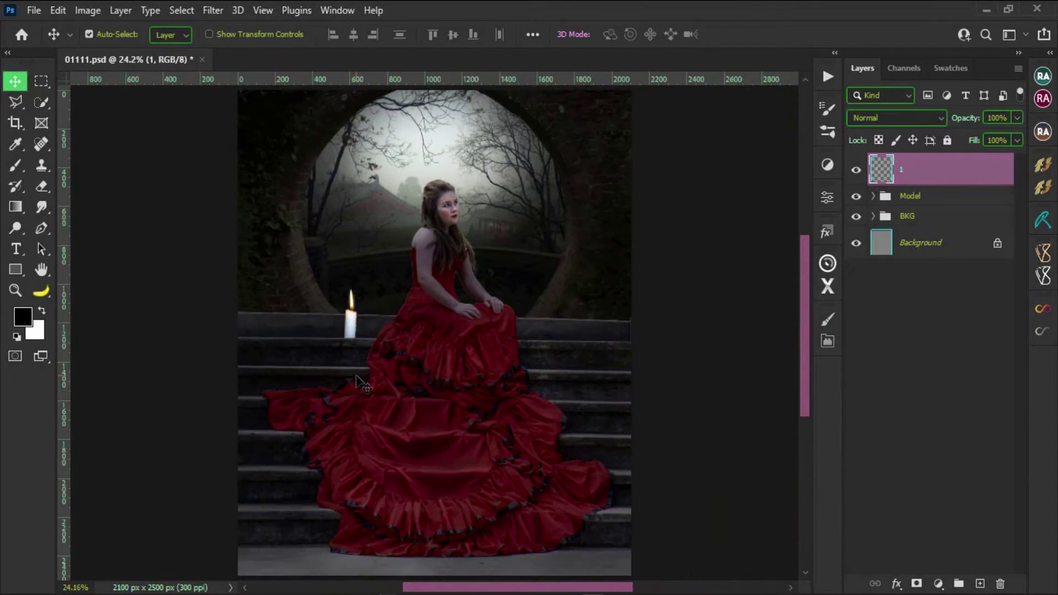
key(ctrl+g)
scroll(361, 383, up, 3)
scroll(342, 353, up, 1)
Pick the Quick Selection tool for the flame and candle top, and set the foreground colour to orange #f9aa00.
scroll(328, 334, up, 1)
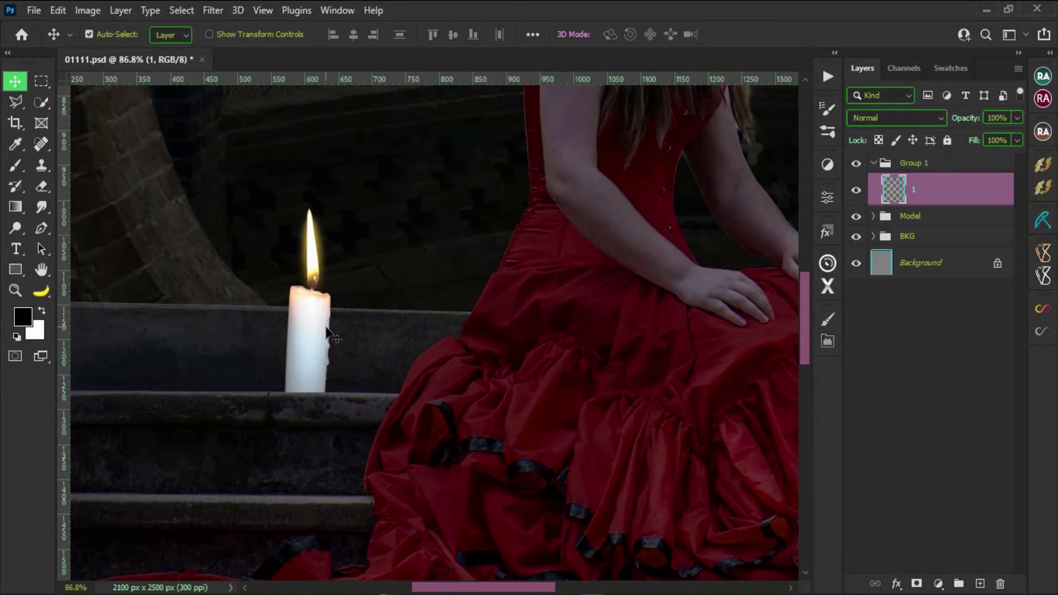
scroll(328, 333, up, 1)
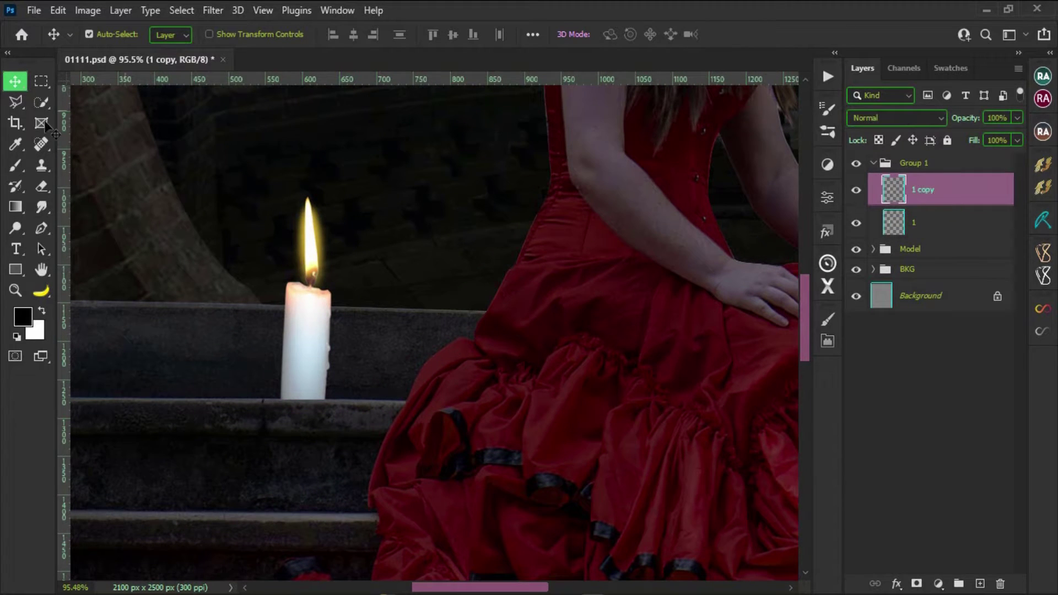
click(40, 102)
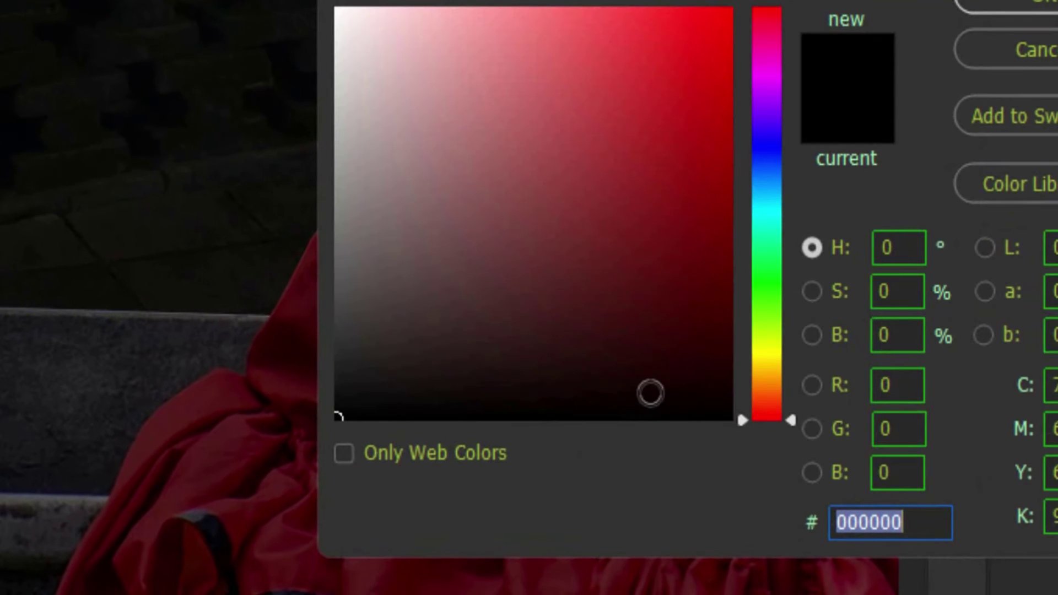
text(f9aa00)
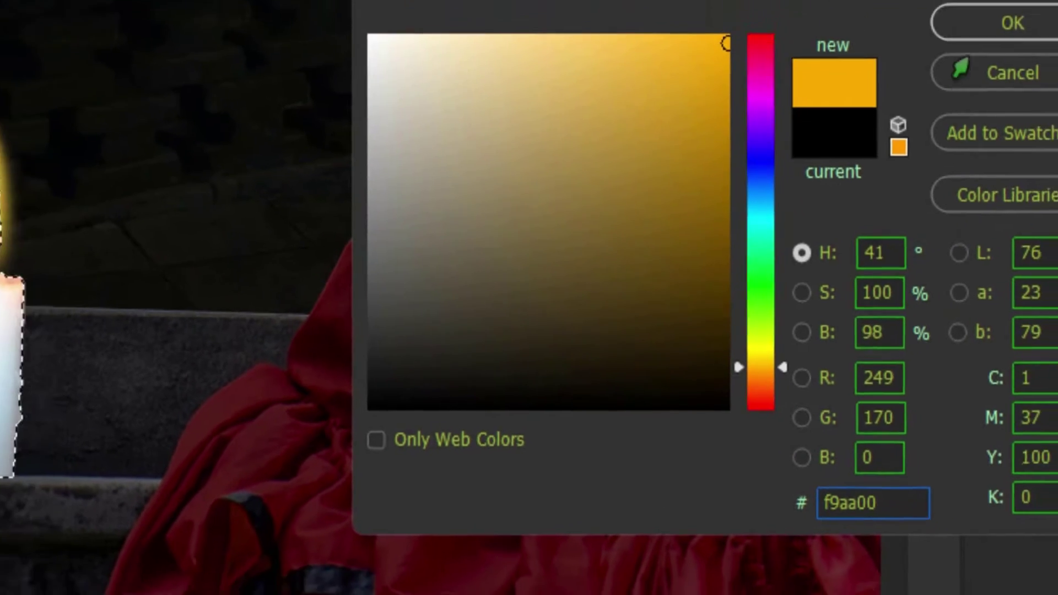
key(Return)
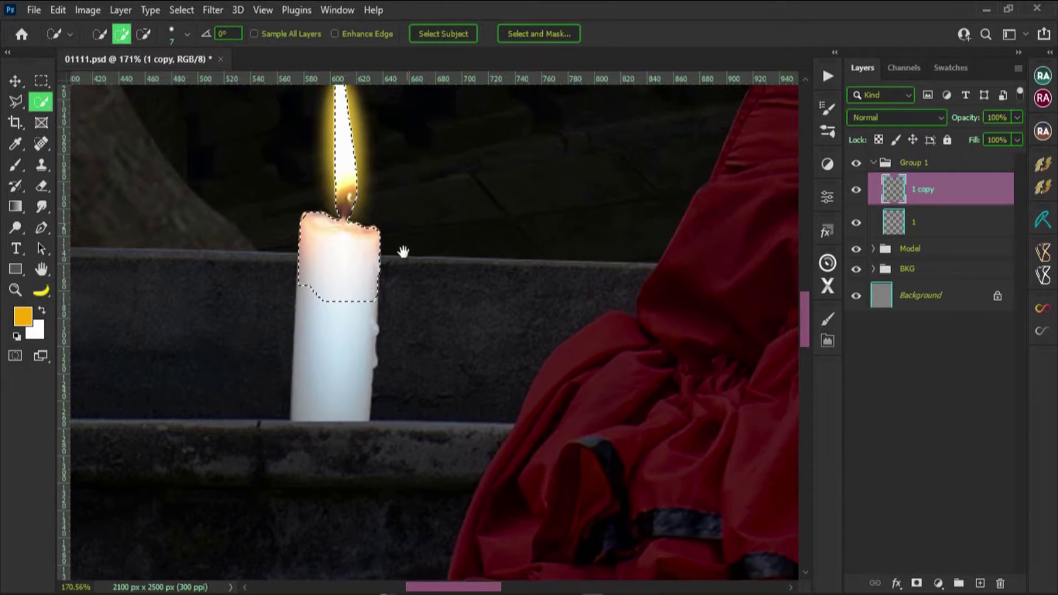
scroll(401, 248, down, 2)
key(v)
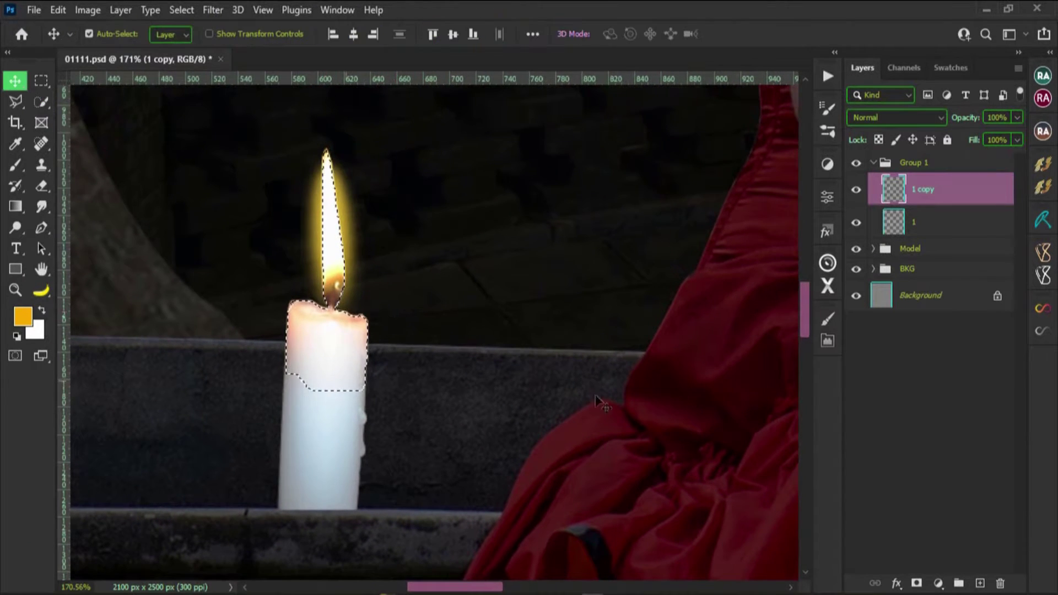
Add a Gradient Fill layer over the selection, with an orange-to-transparent gradient at a 60% midpoint.
click(940, 585)
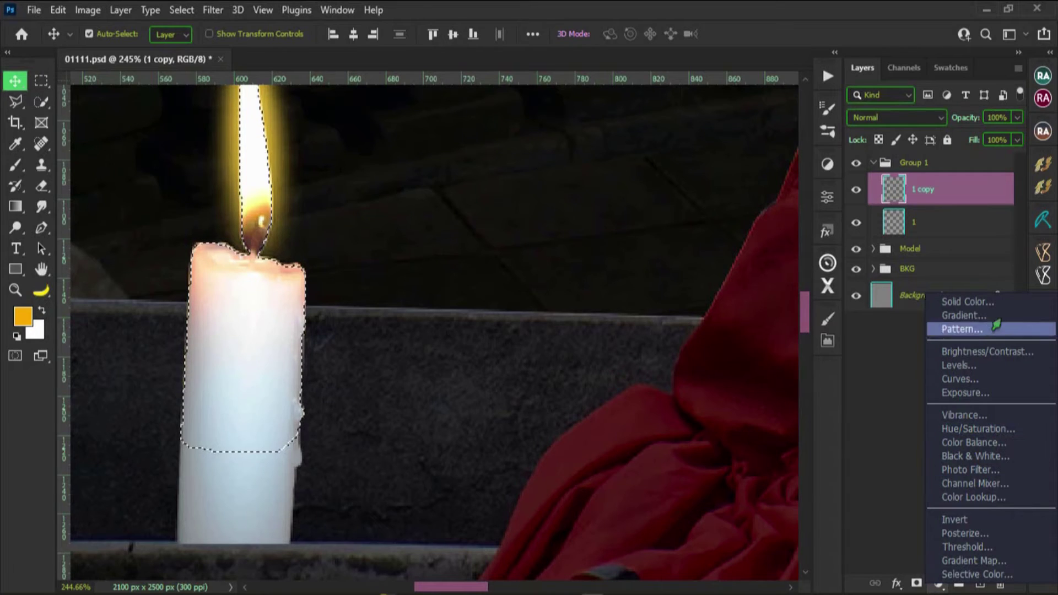
click(992, 318)
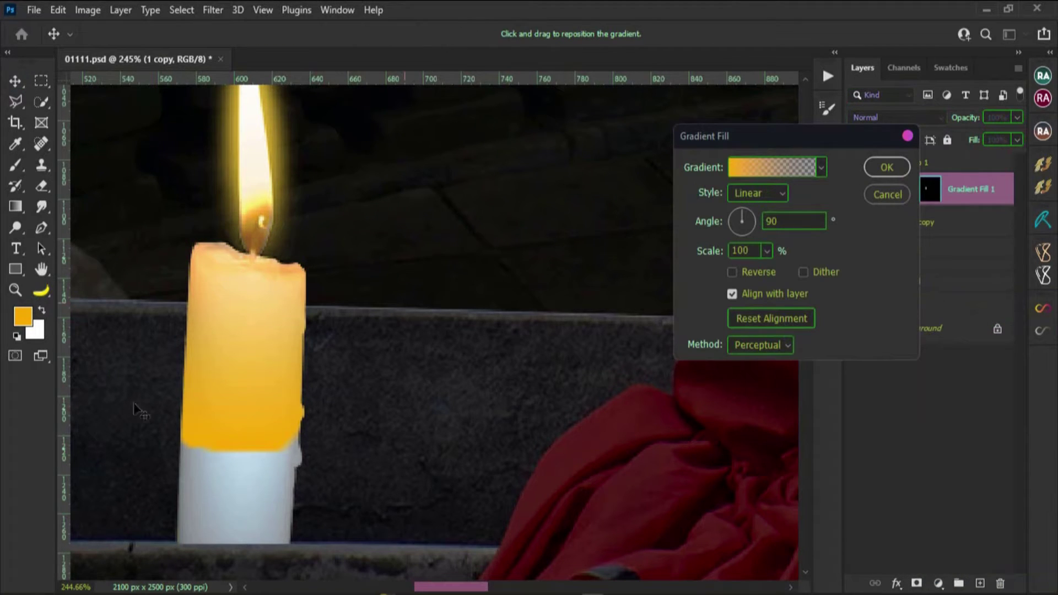
click(776, 178)
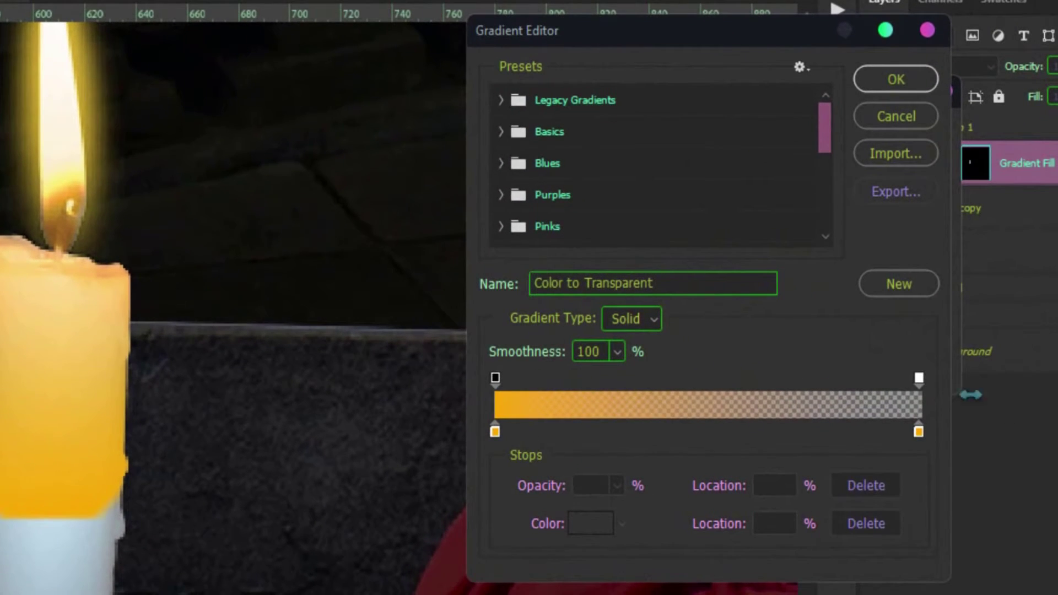
click(919, 432)
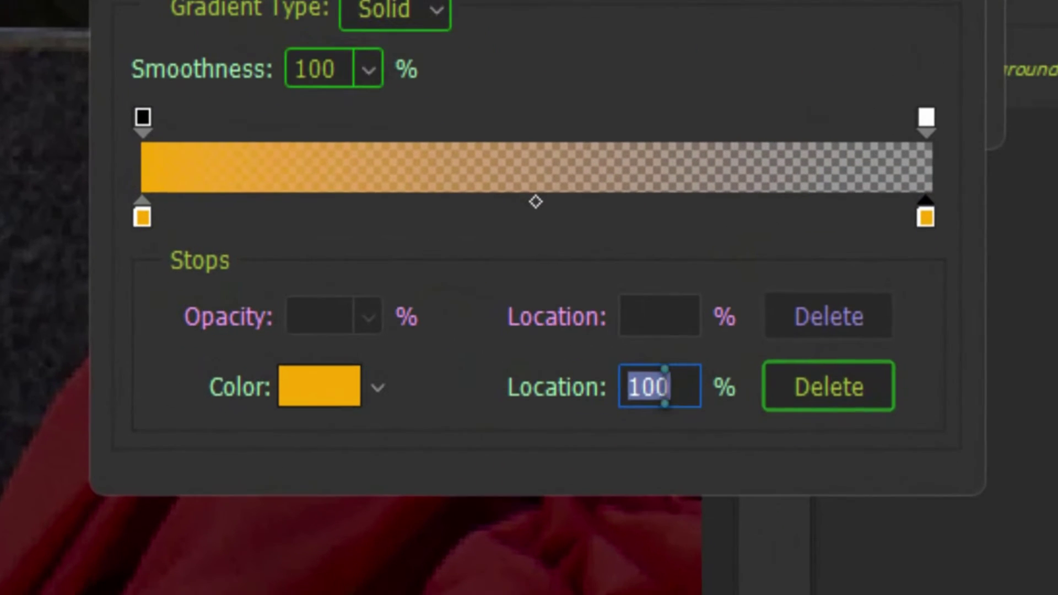
click(665, 387)
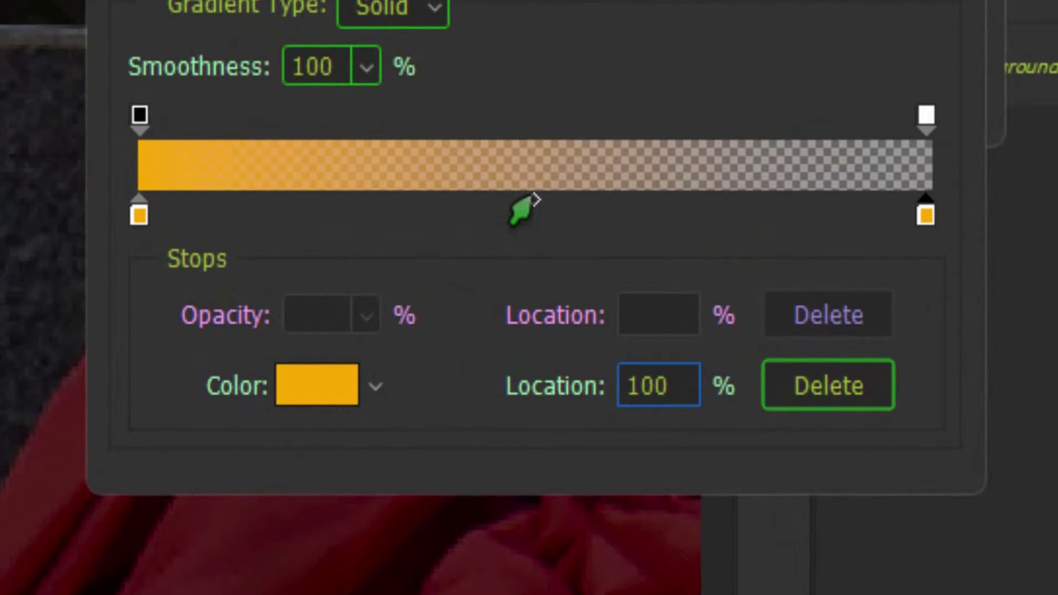
drag(534, 198, 557, 199)
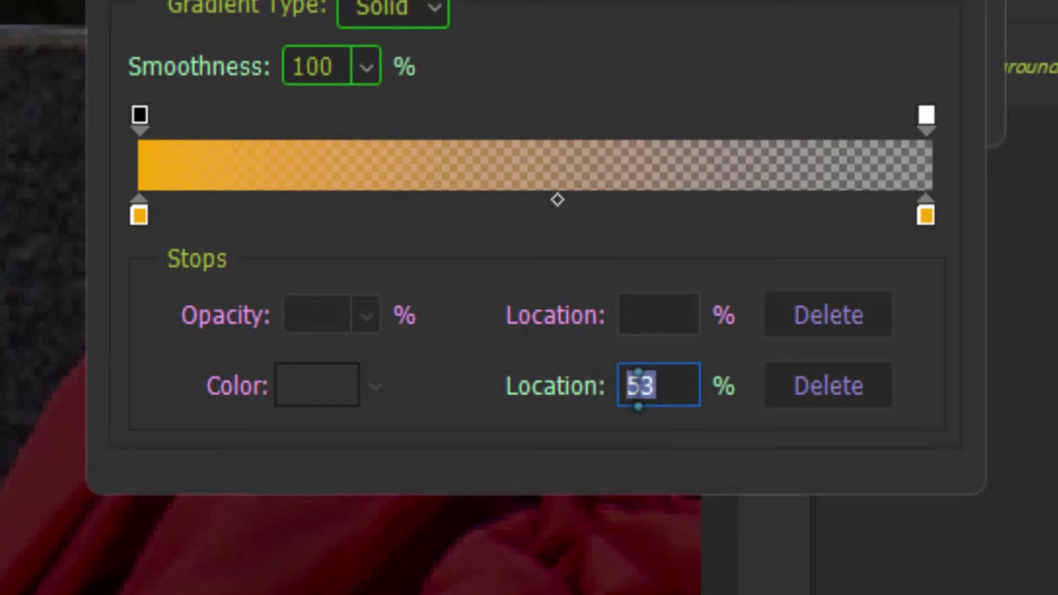
text(60)
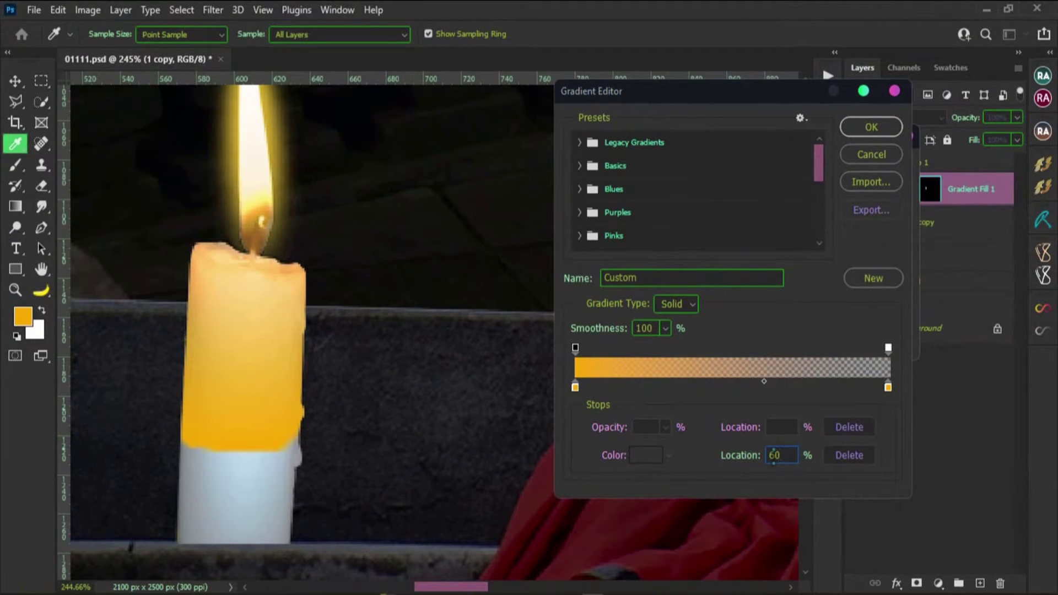
key(Return)
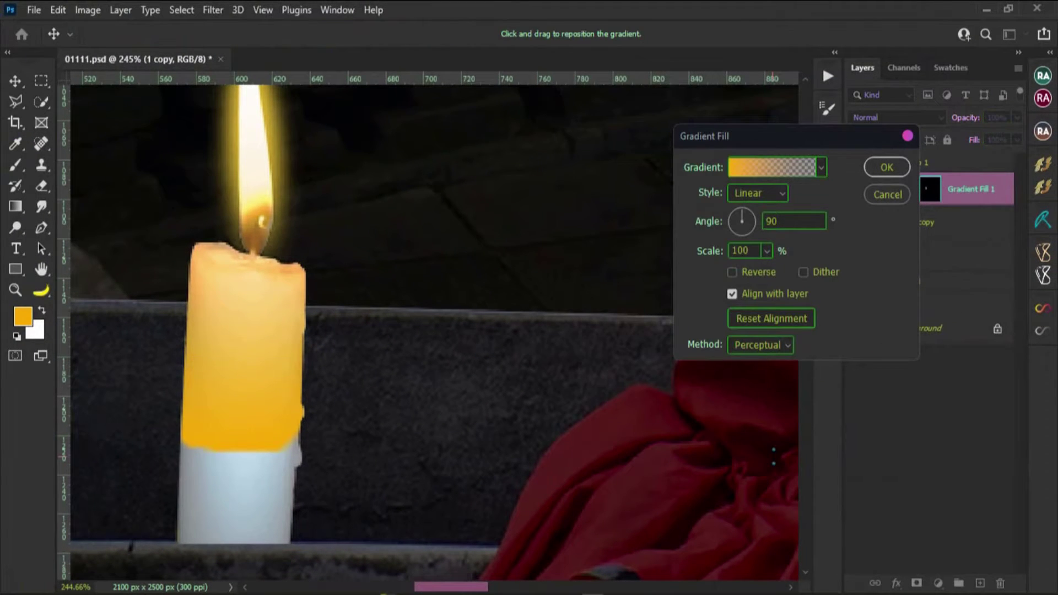
Keep the gradient linear, reverse it, and shift it down so the candle top glows orange.
click(754, 202)
click(732, 273)
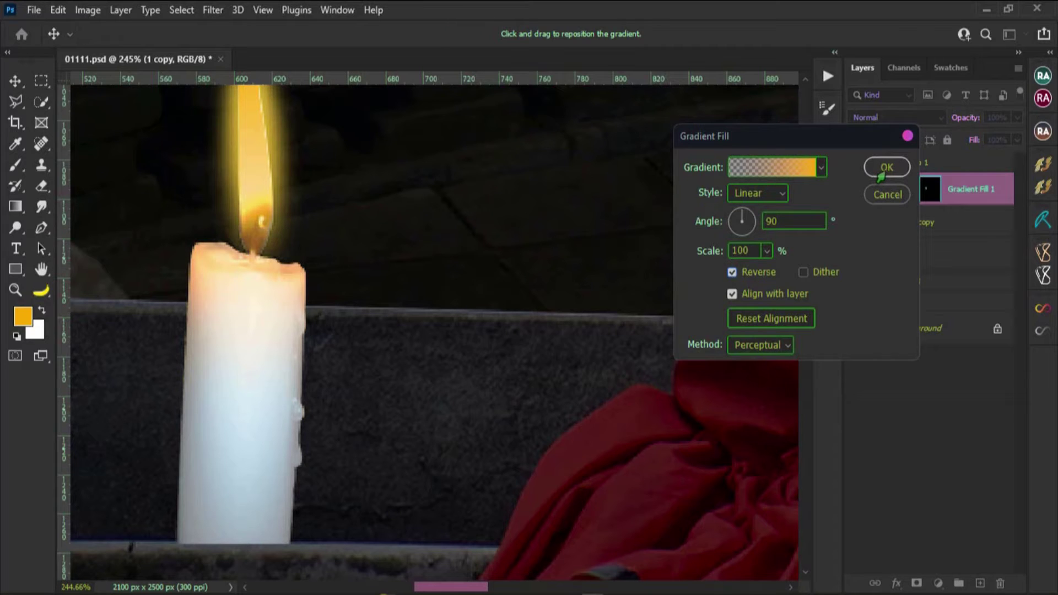
drag(259, 185, 253, 284)
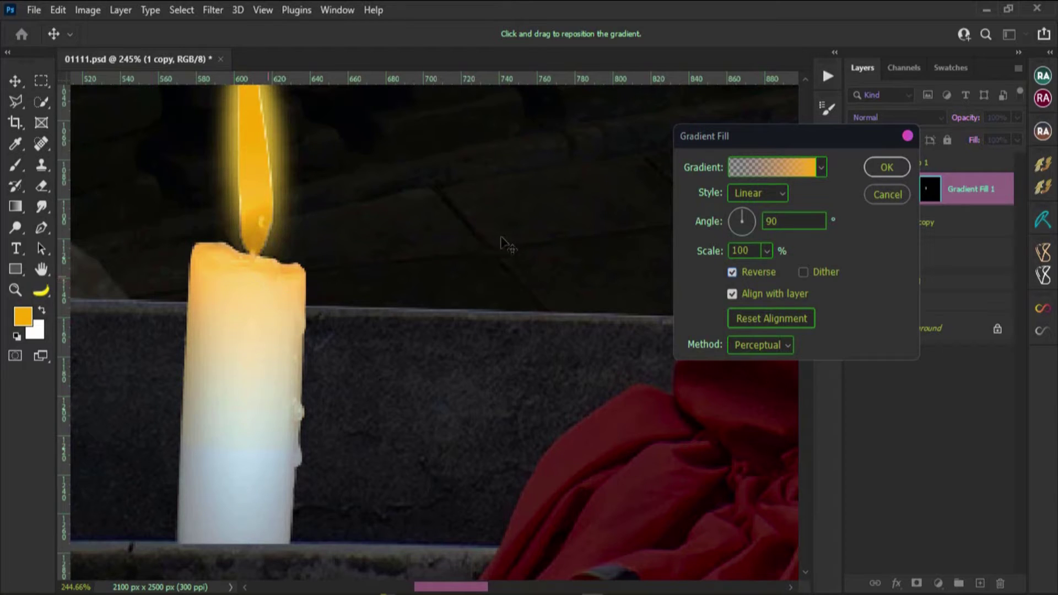
click(887, 167)
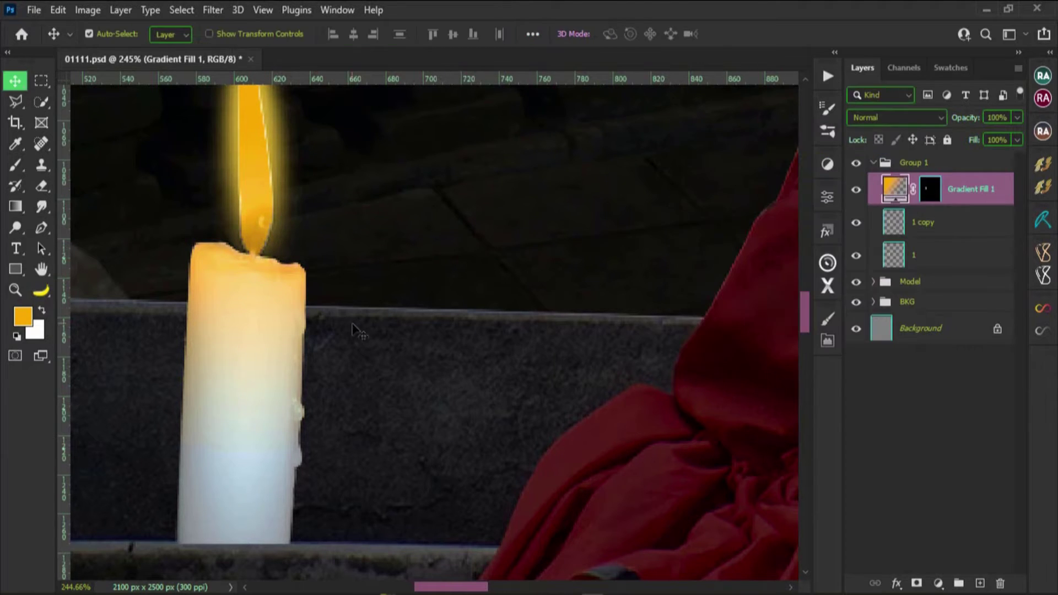
Compare the candle with and without the gradient tint, then set its blend mode to Overlay.
scroll(347, 295, down, 2)
scroll(347, 295, down, 2)
scroll(347, 296, up, 1)
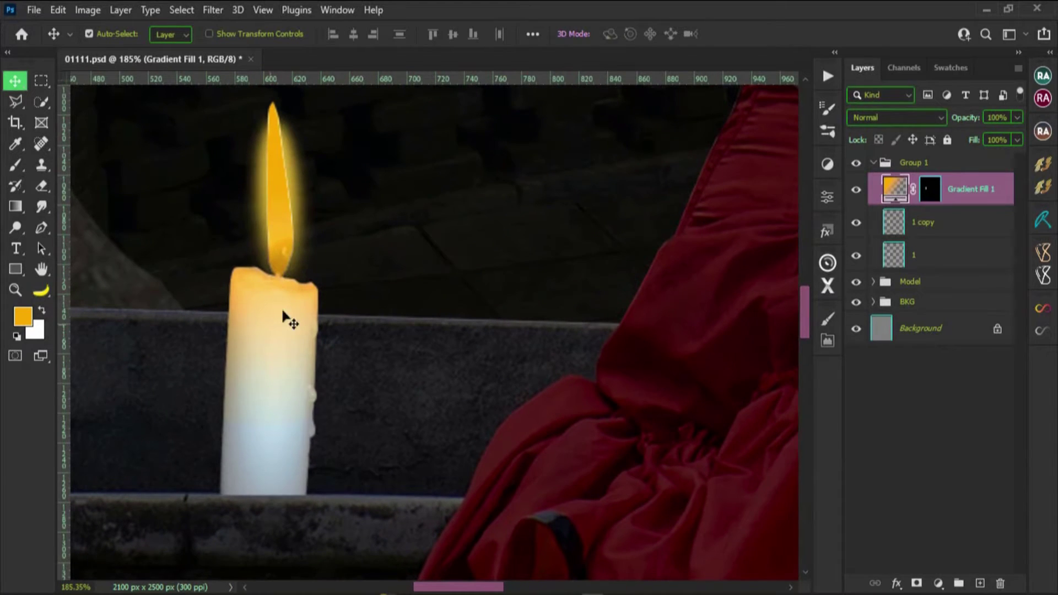
click(857, 194)
click(857, 194)
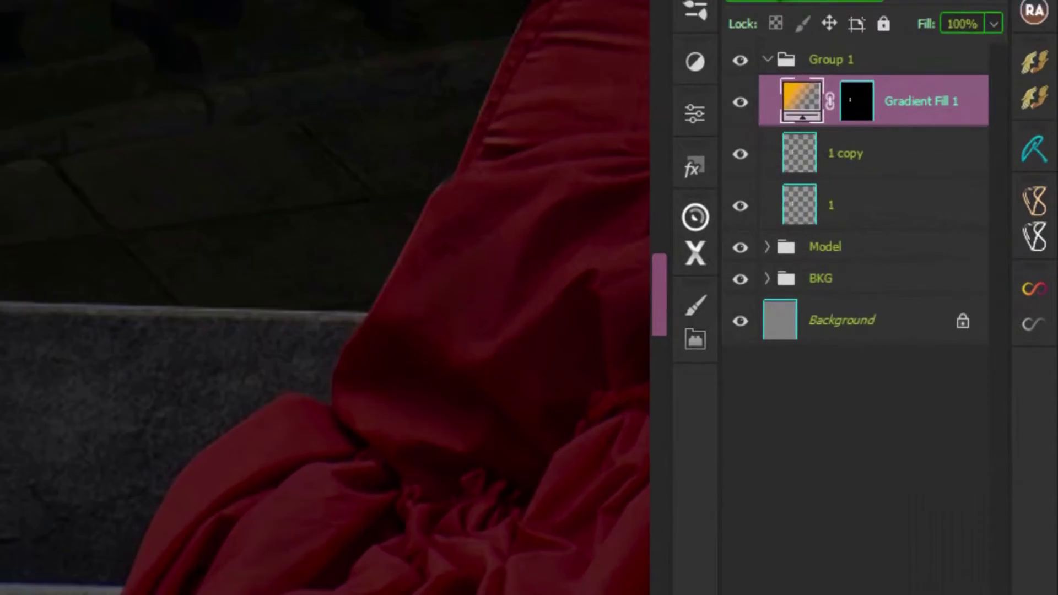
click(897, 118)
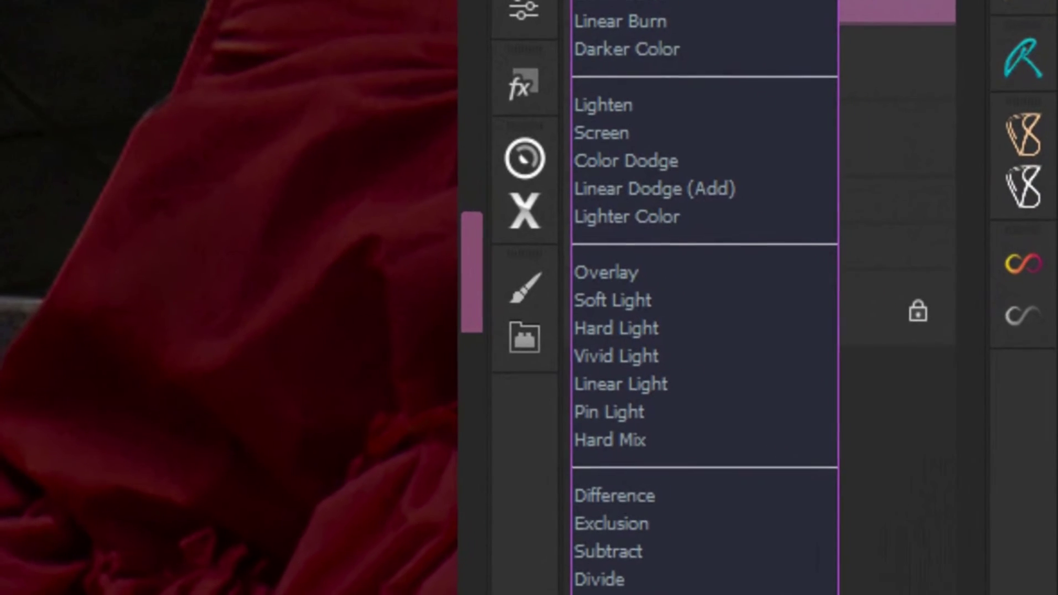
click(612, 276)
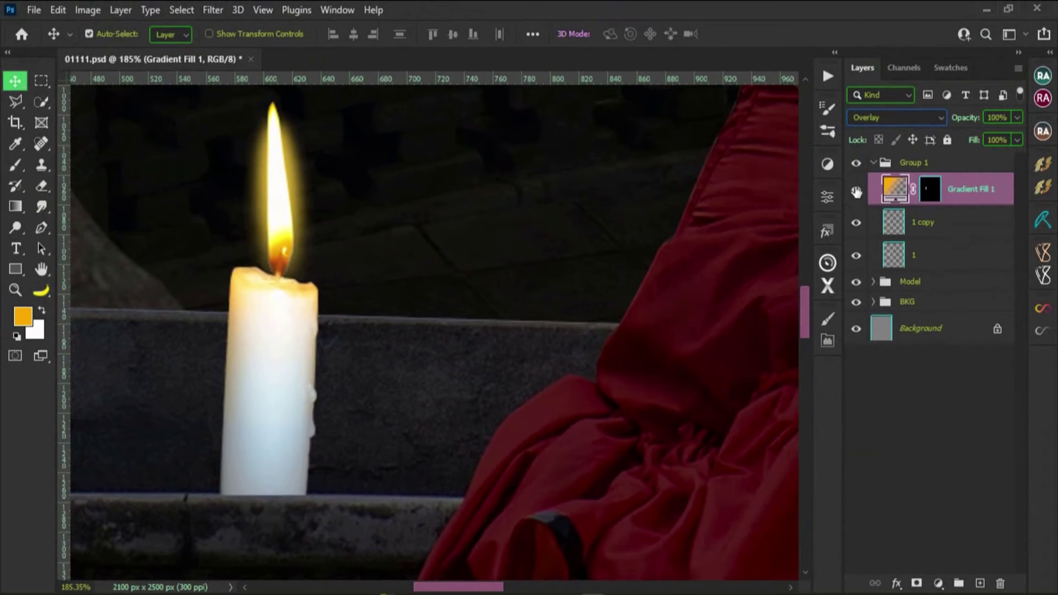
Recheck the Overlay tint, confirm the Gradient Fill 1 settings unchanged, and fit the image to the window.
click(857, 191)
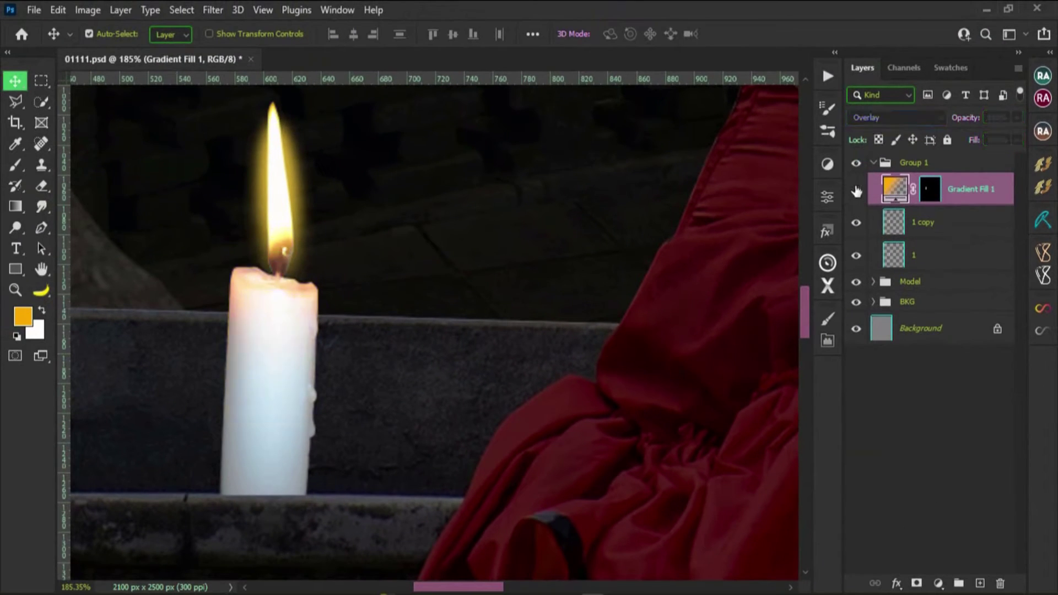
click(856, 191)
click(857, 191)
scroll(282, 339, up, 1)
scroll(281, 345, up, 2)
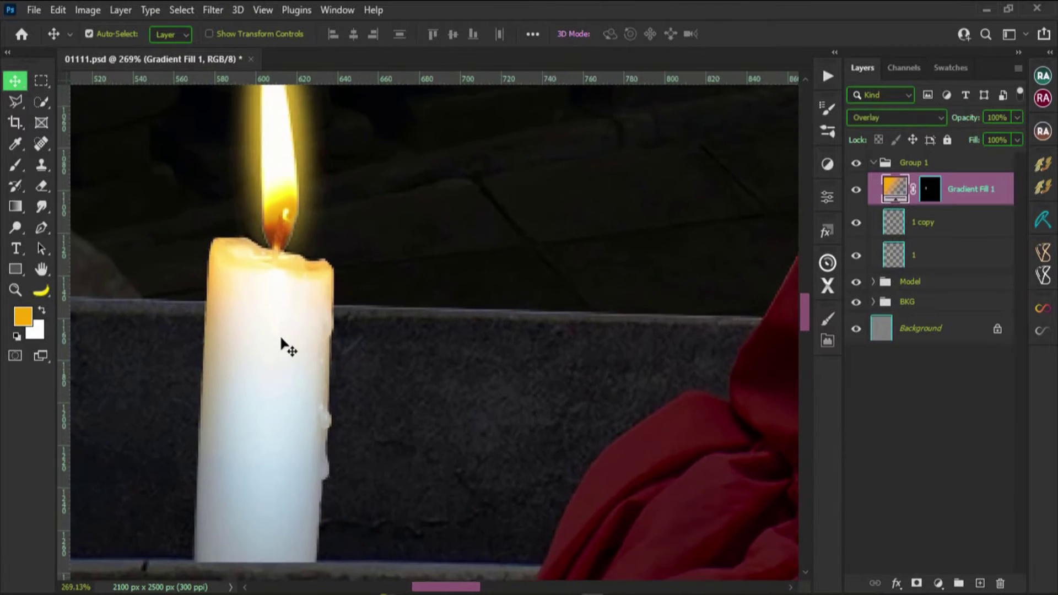
double_click(890, 191)
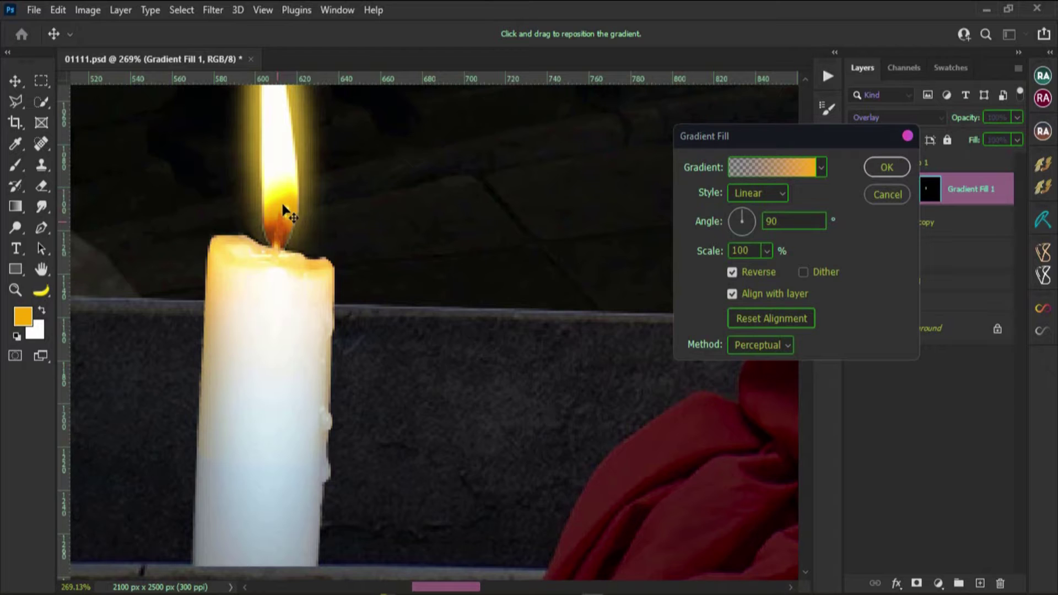
click(899, 169)
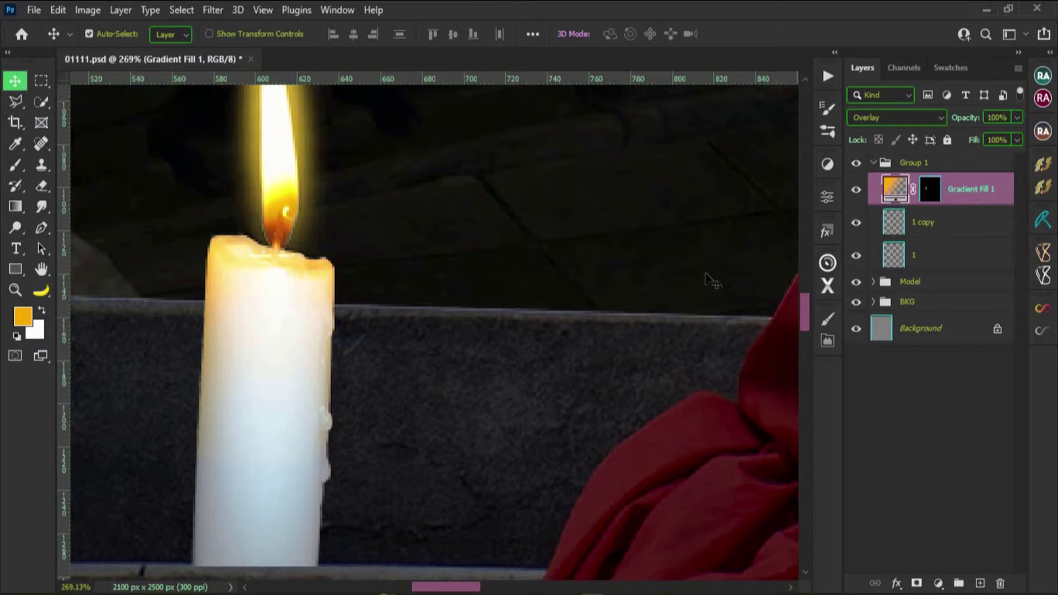
key(ctrl+0)
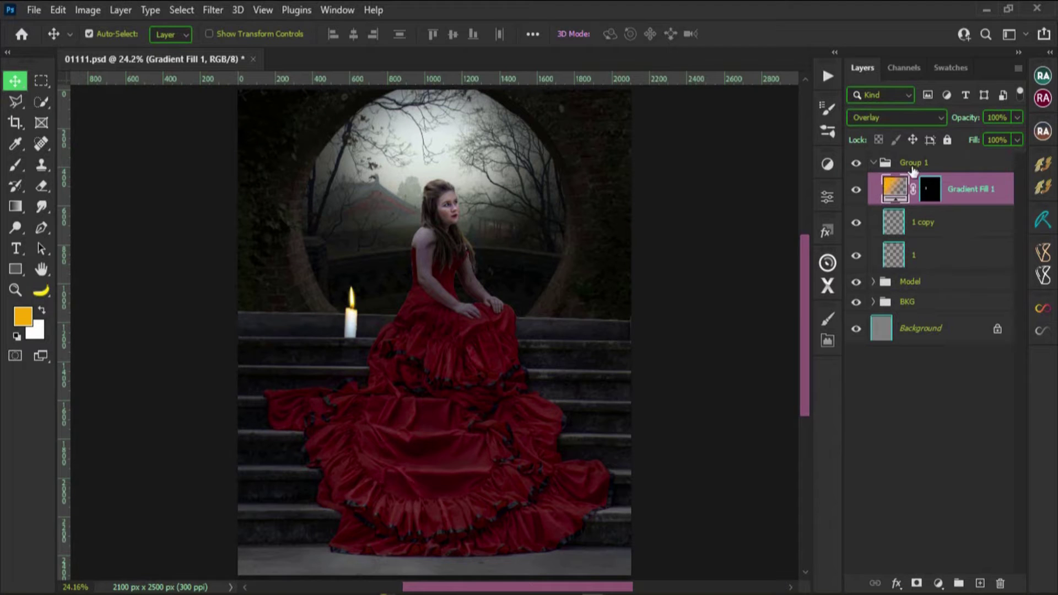
Merge the gradient tint with layers 1 and 1 copy, and name the result 1.
shift+click(934, 259)
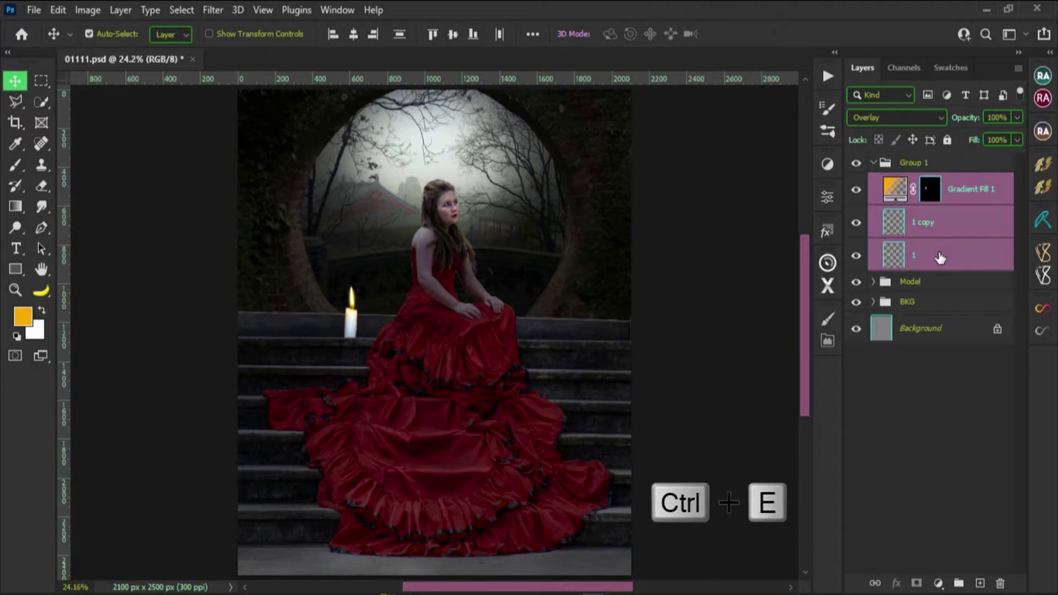
key(ctrl+e)
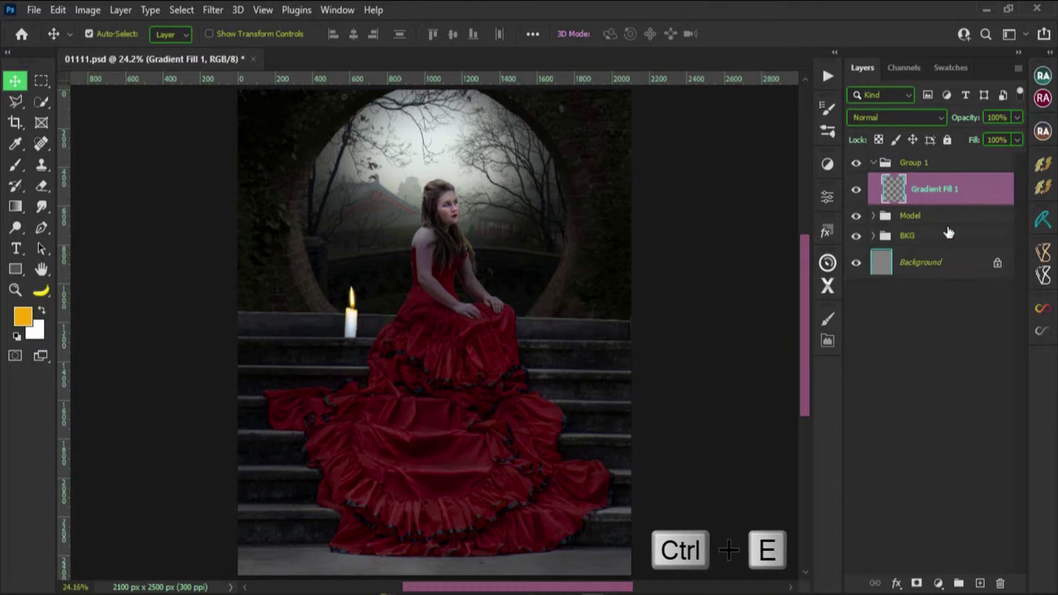
scroll(403, 338, up, 1)
scroll(403, 338, up, 2)
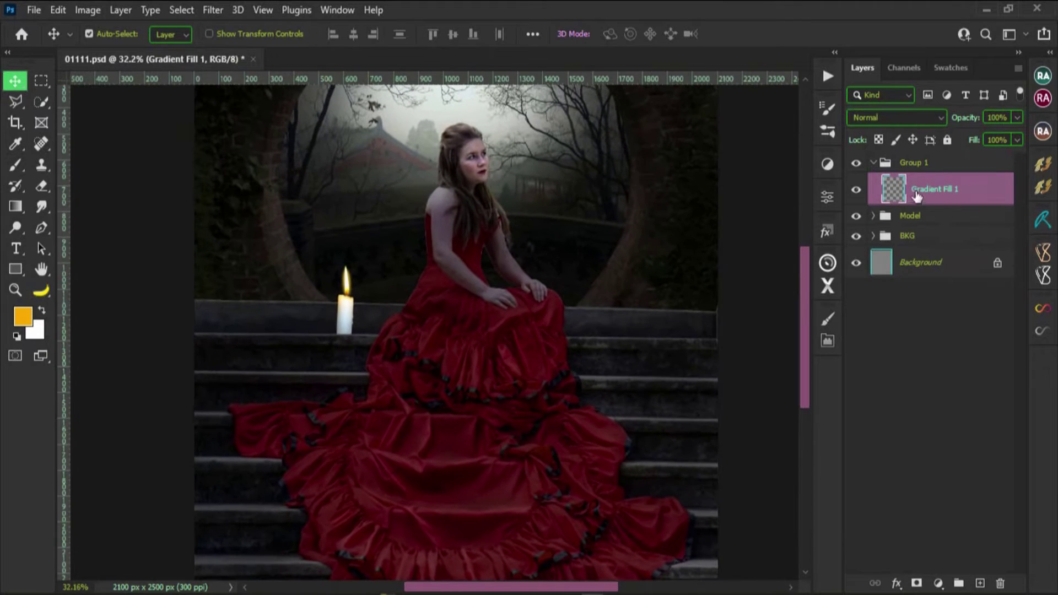
double_click(919, 190)
text(1)
key(Return)
Duplicate the merged layer 1 to create '1 copy' above it.
scroll(341, 349, up, 2)
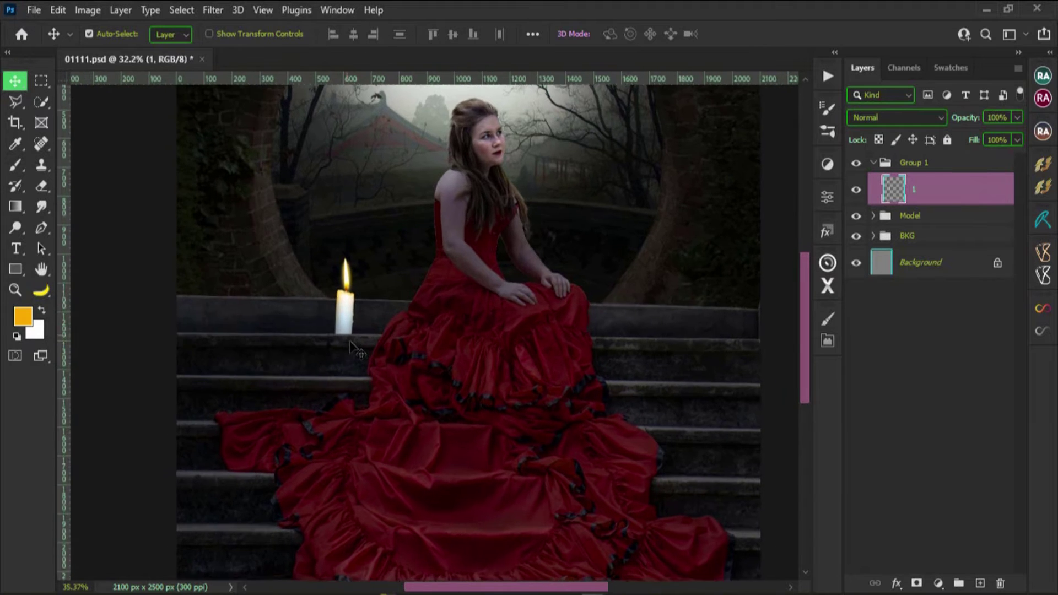
scroll(364, 350, up, 1)
scroll(386, 351, up, 1)
scroll(387, 350, down, 5)
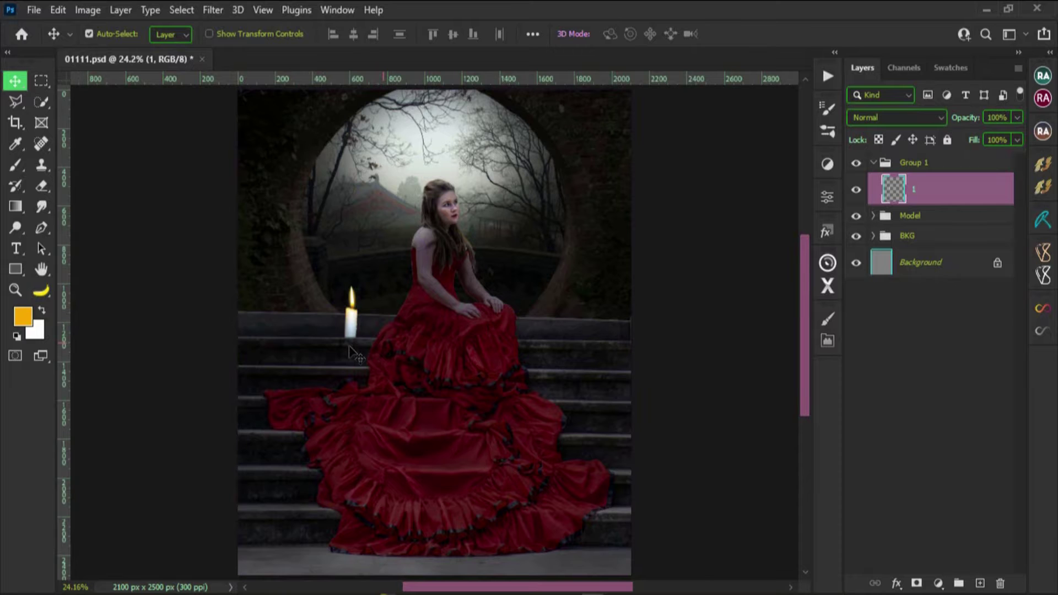
scroll(356, 350, up, 1)
scroll(364, 336, up, 3)
scroll(375, 320, up, 3)
scroll(384, 304, up, 3)
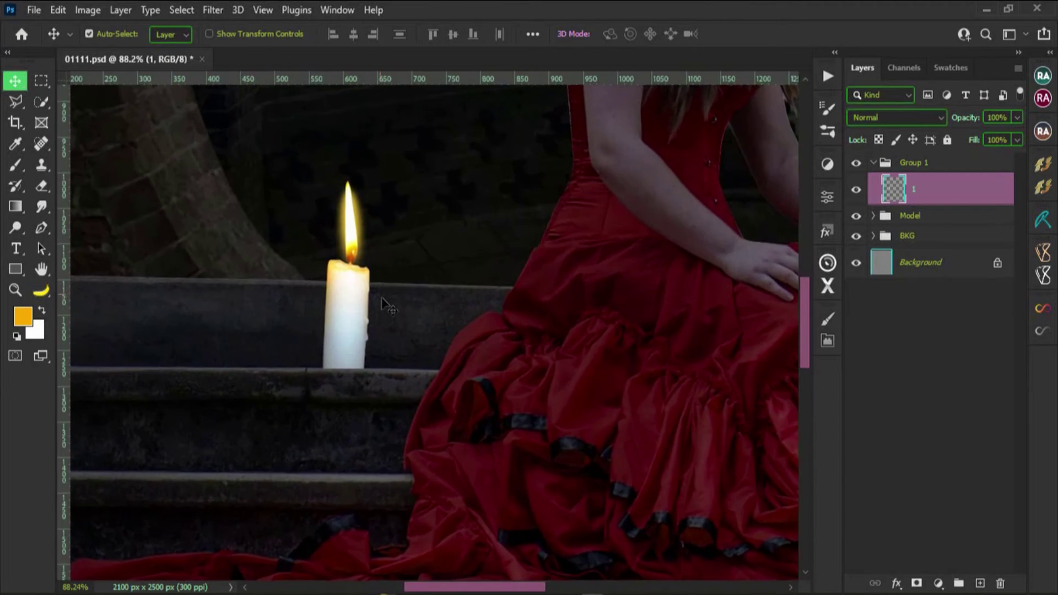
scroll(386, 305, up, 1)
scroll(385, 303, up, 1)
scroll(385, 303, up, 1)
key(ctrl+j)
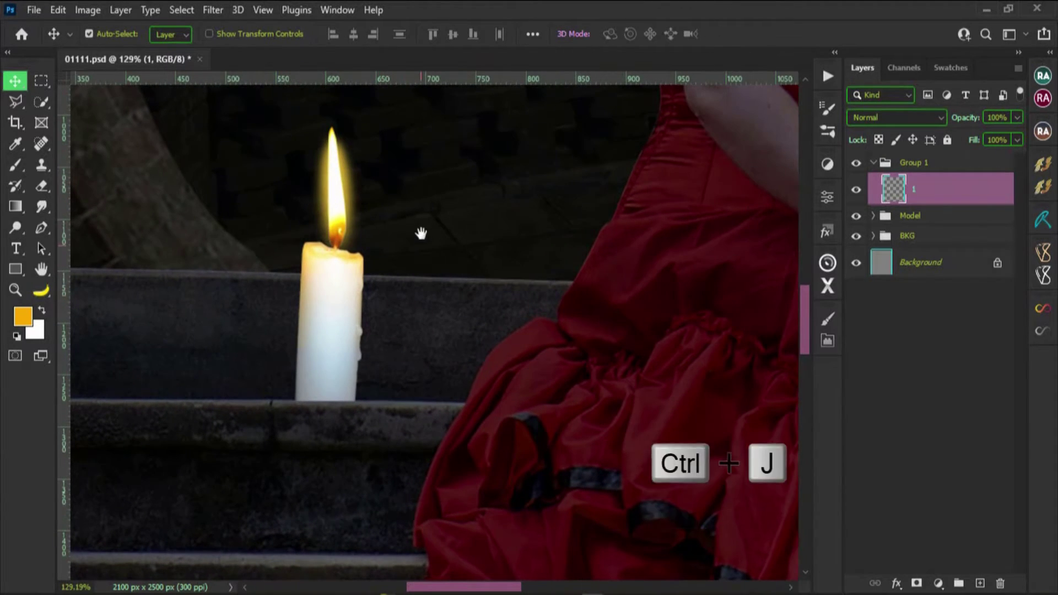
drag(419, 224, 374, 257)
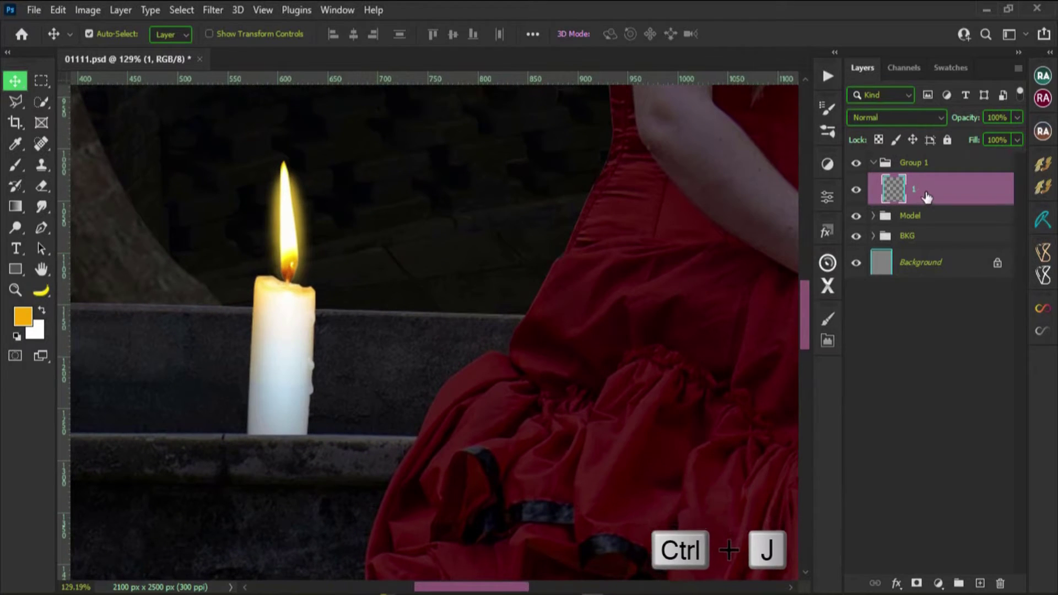
key(ctrl+j)
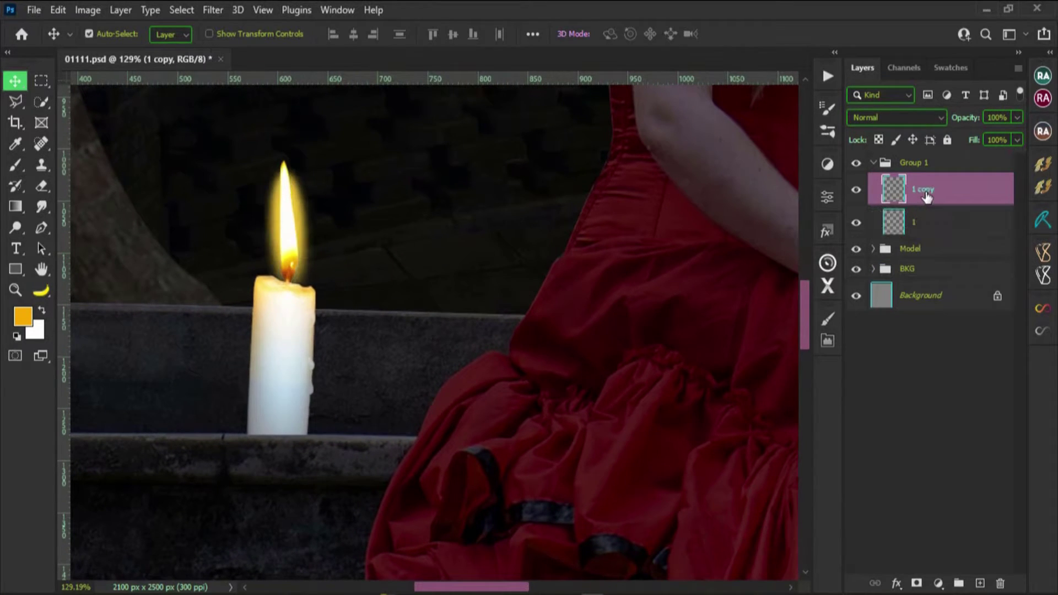
Convert the '1 copy' layer to a smart object.
right_click(940, 198)
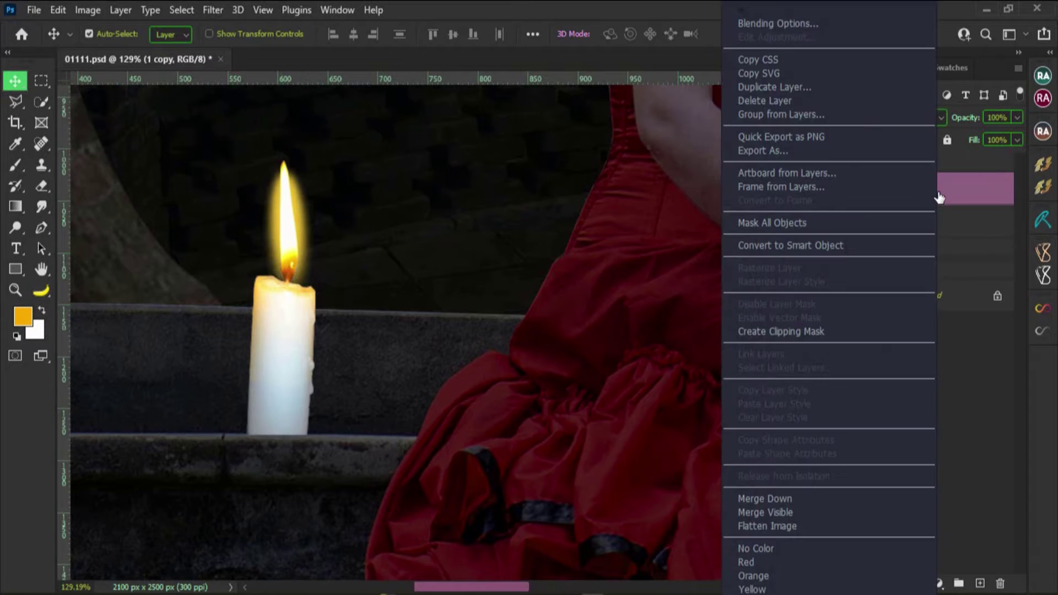
click(839, 246)
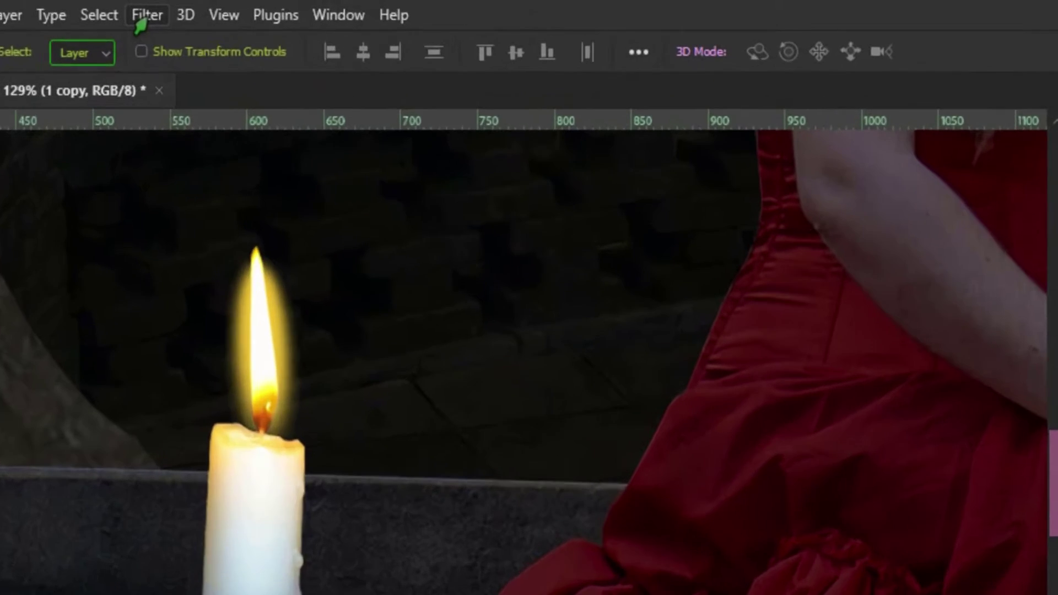
click(213, 10)
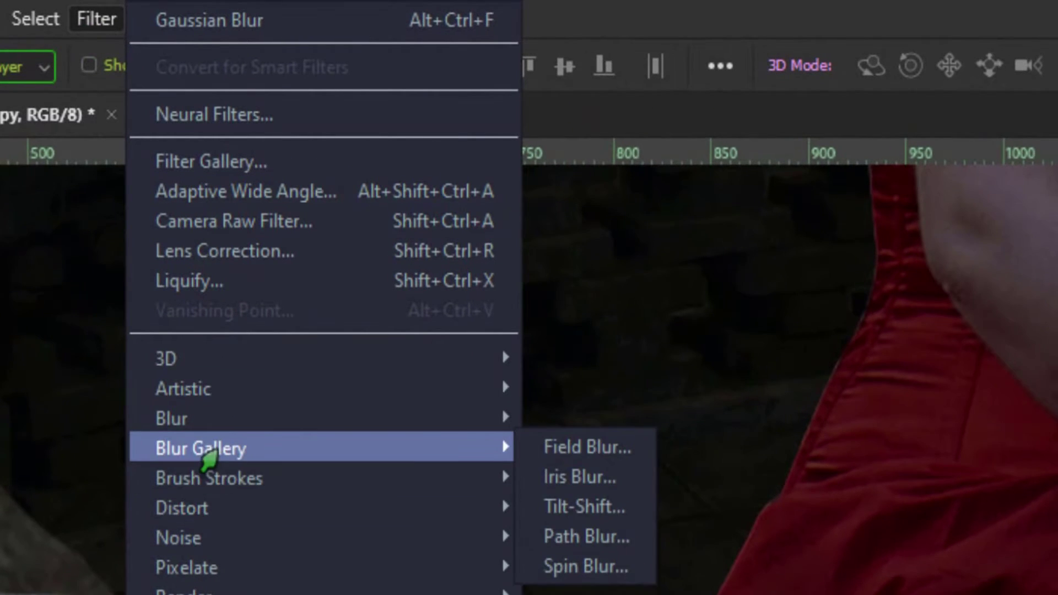
mouse_move(256, 112)
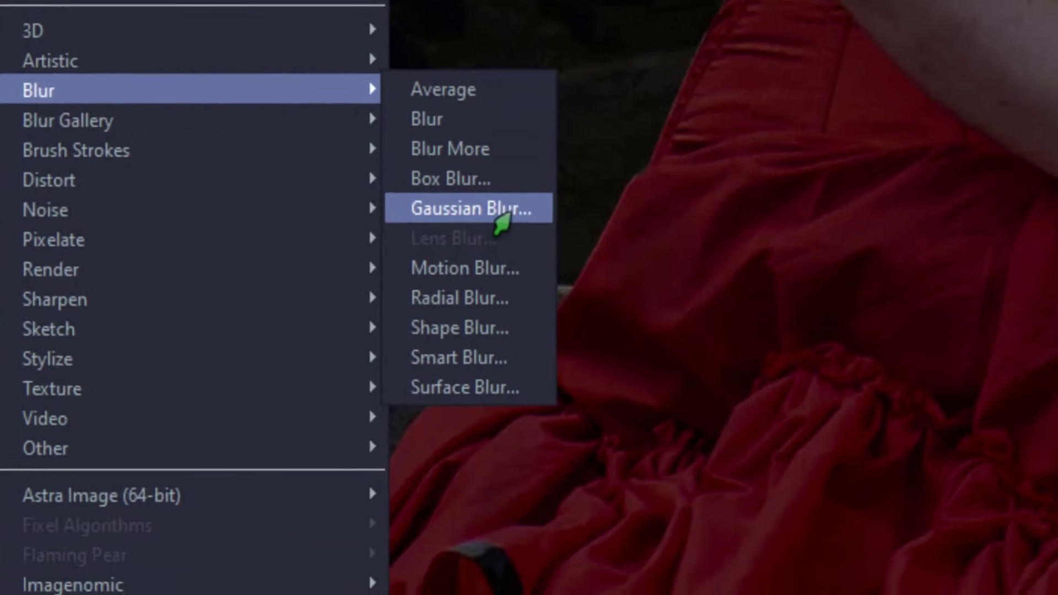
click(557, 232)
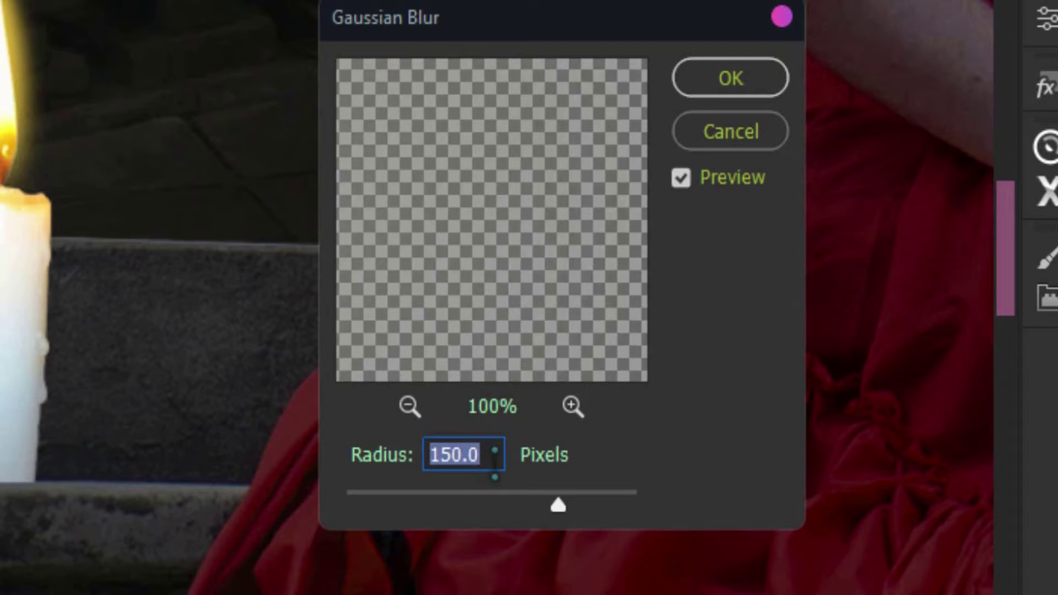
Apply a 10-pixel Gaussian Blur, duplicate the layer as '1 copy 2', and reopen its blur.
text(10)
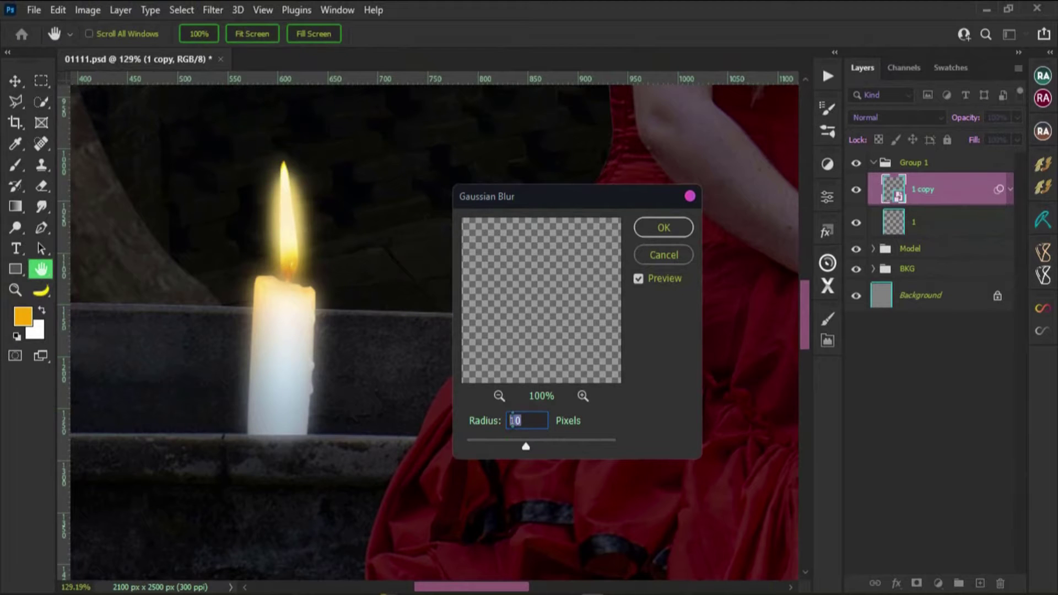
text(5)
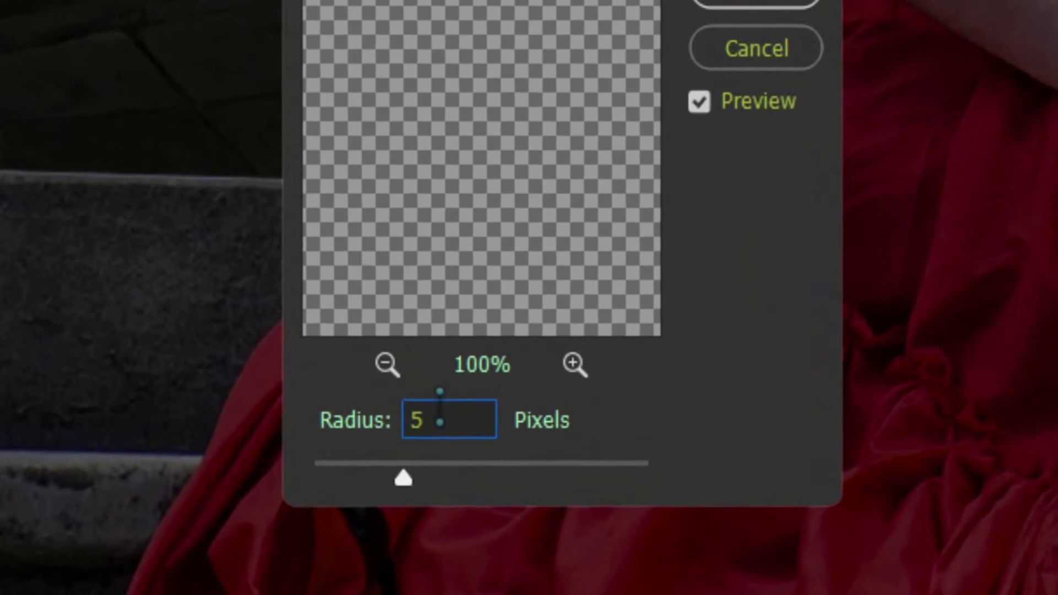
drag(426, 420, 399, 410)
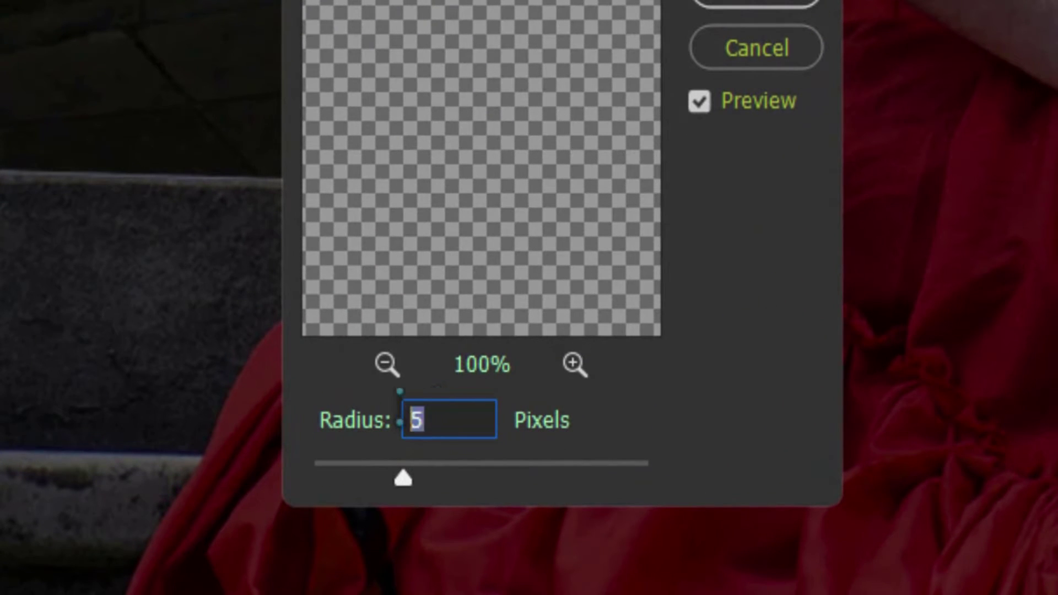
text(10)
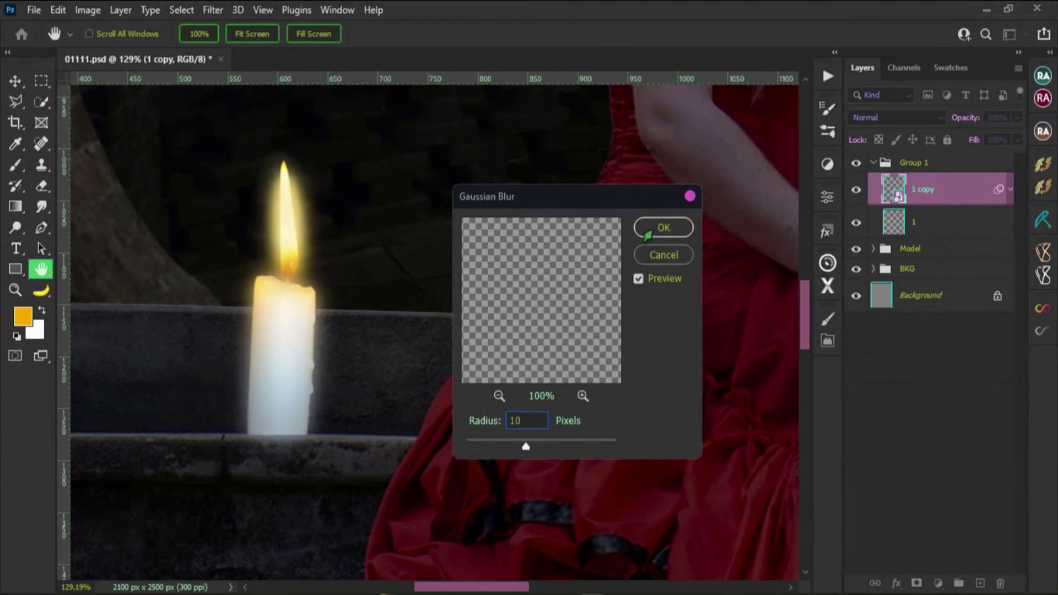
key(Return)
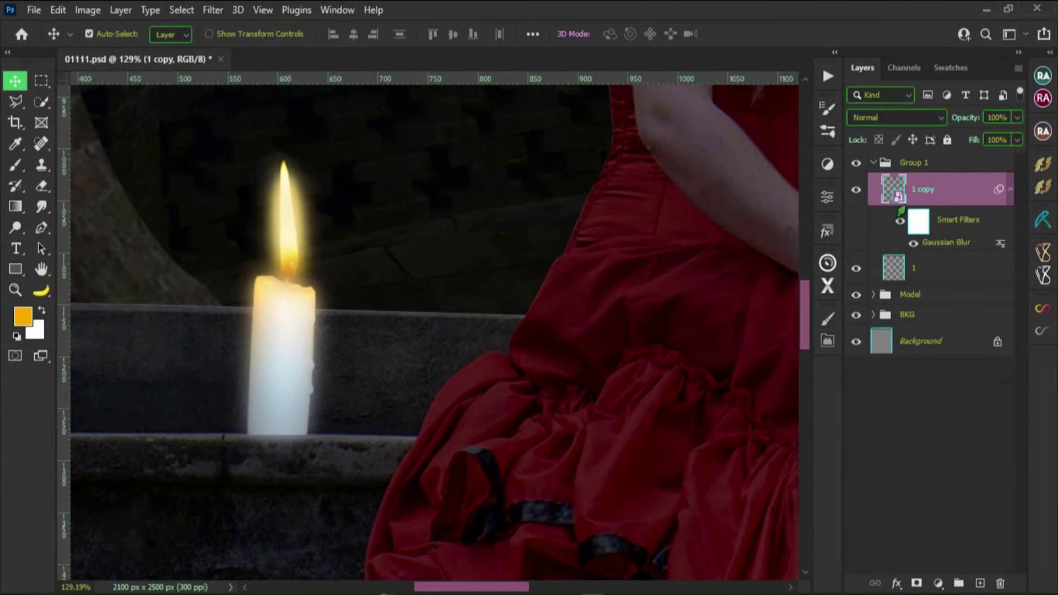
key(ctrl+j)
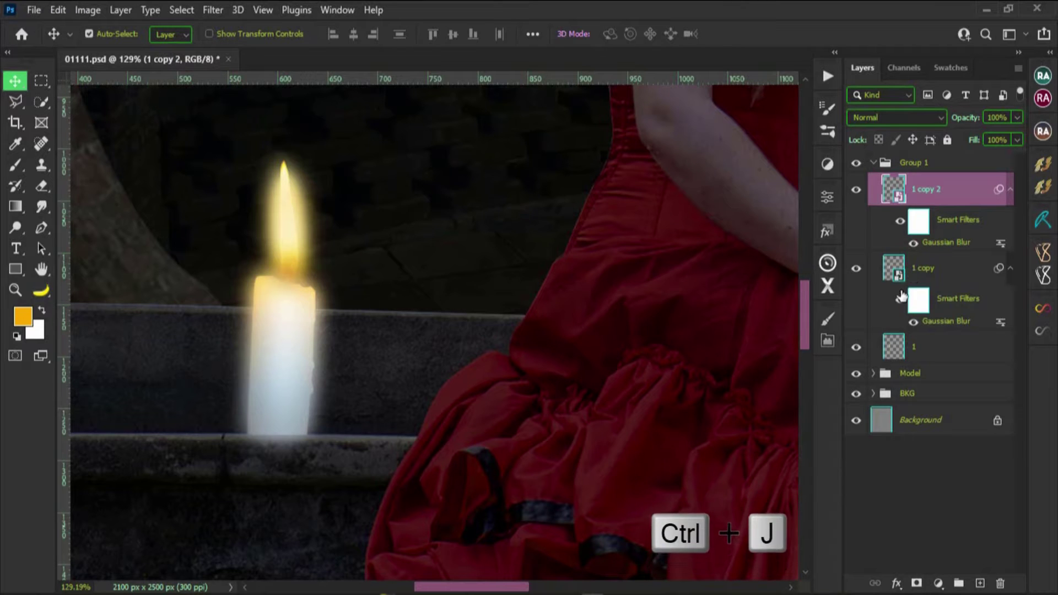
double_click(930, 243)
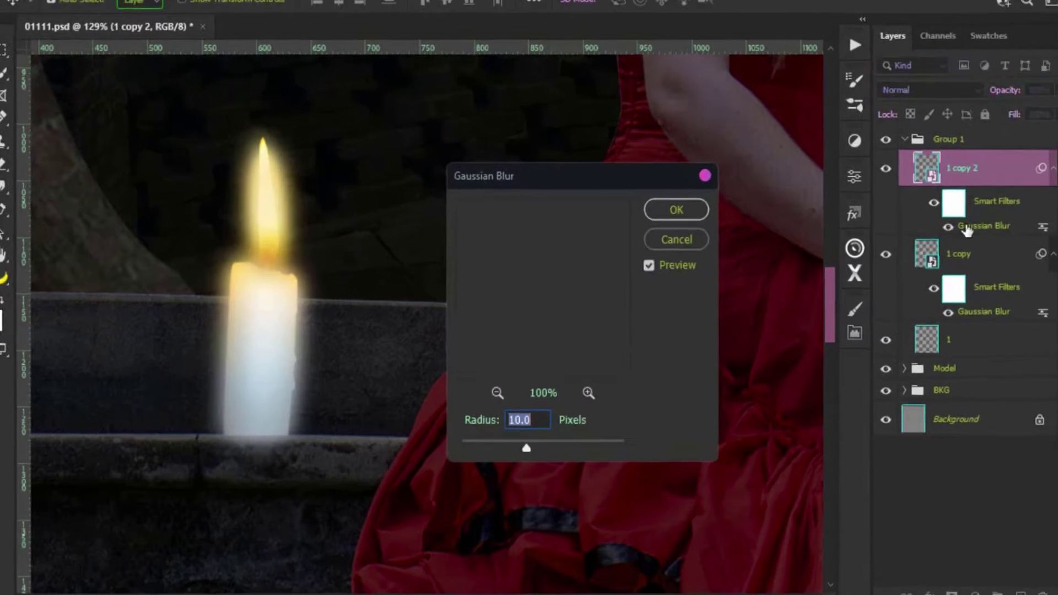
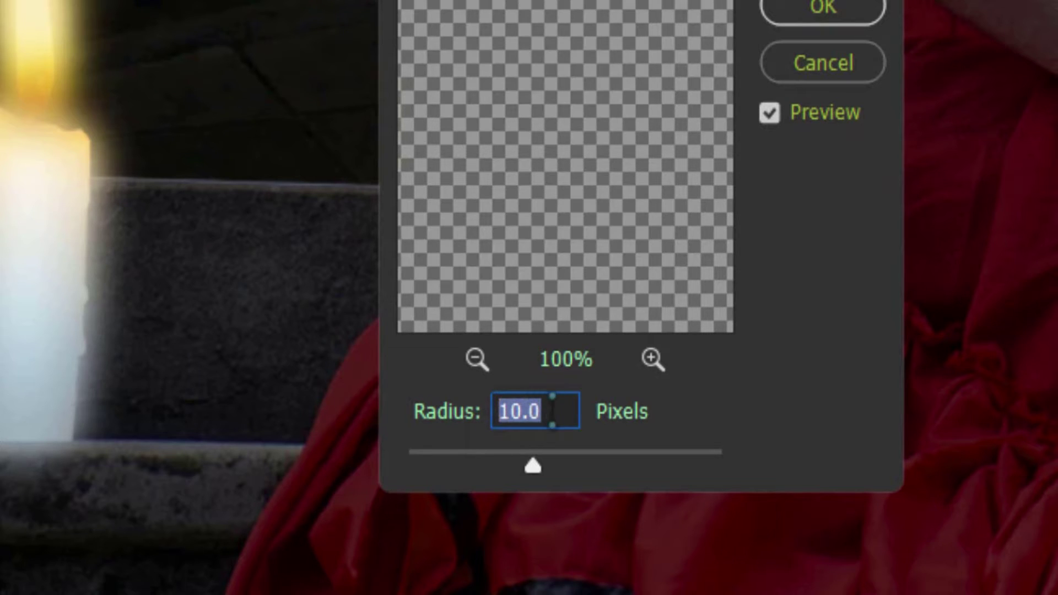
Change the Gaussian Blur radius on 1 copy 2 from 10 to 50 pixels.
click(551, 408)
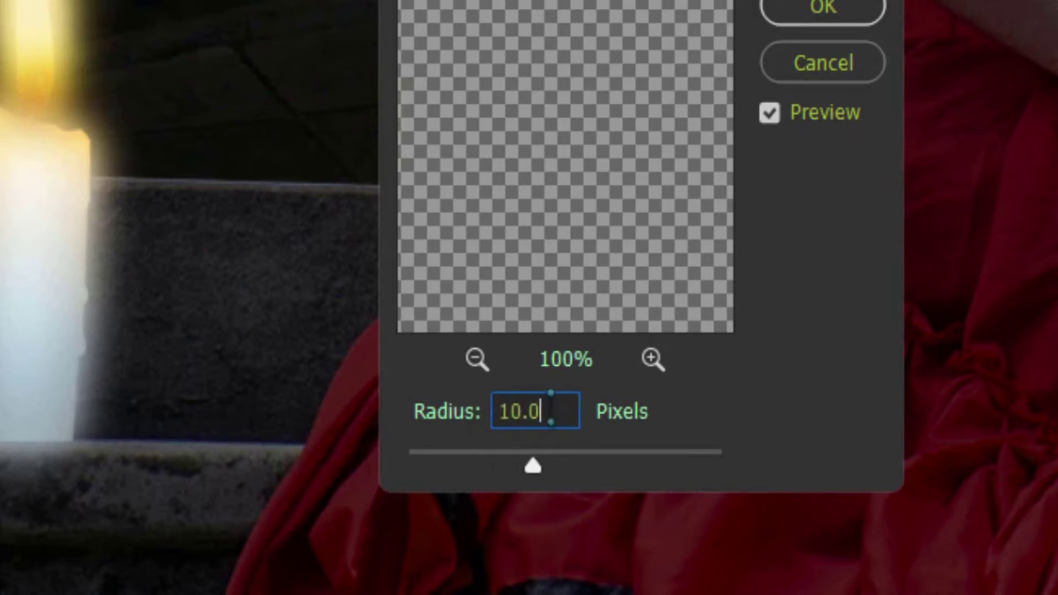
drag(551, 410, 503, 411)
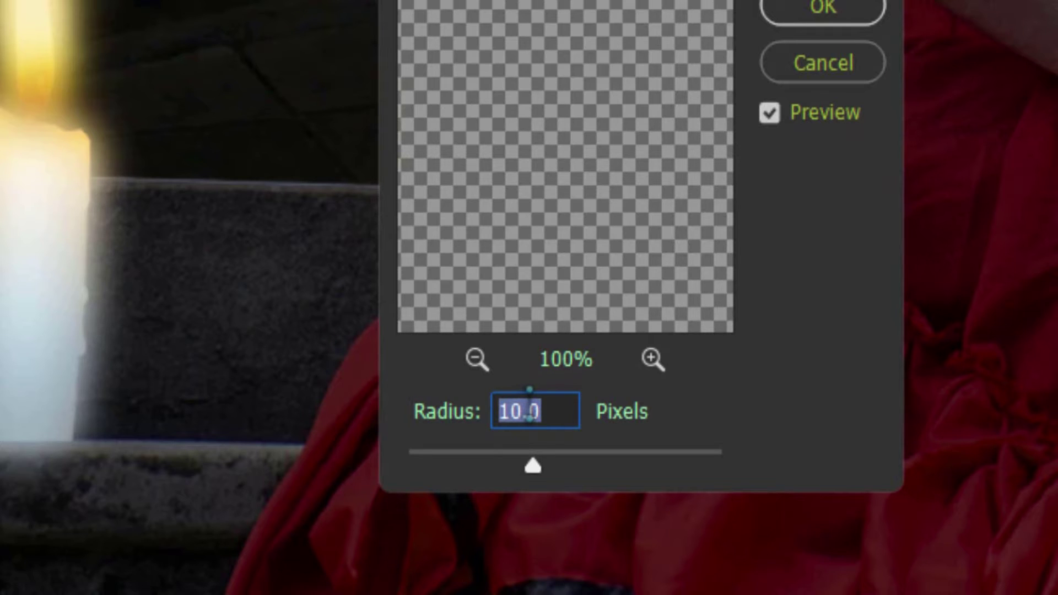
text(5)
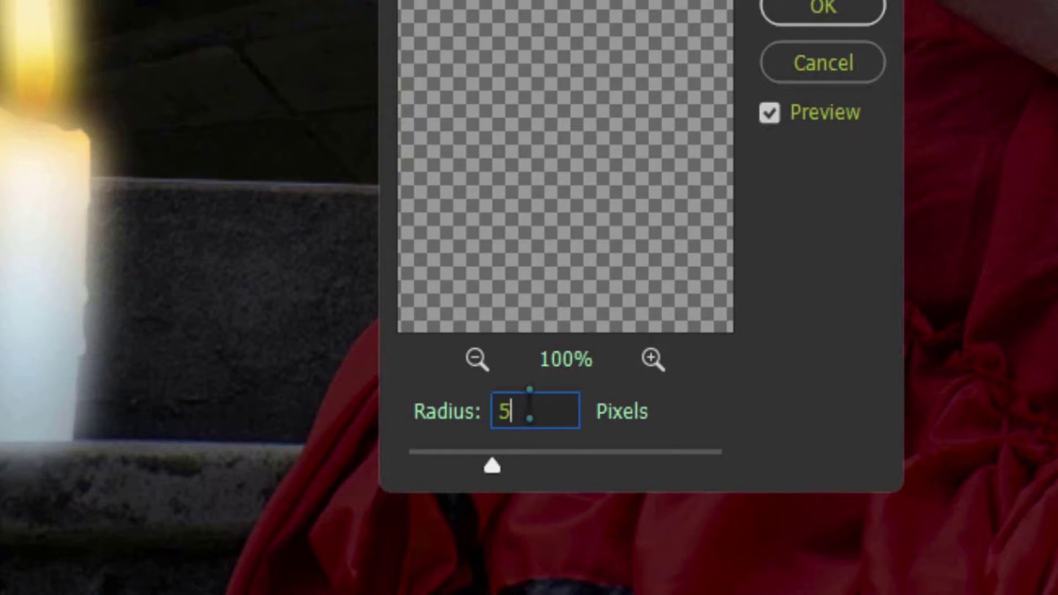
text(0)
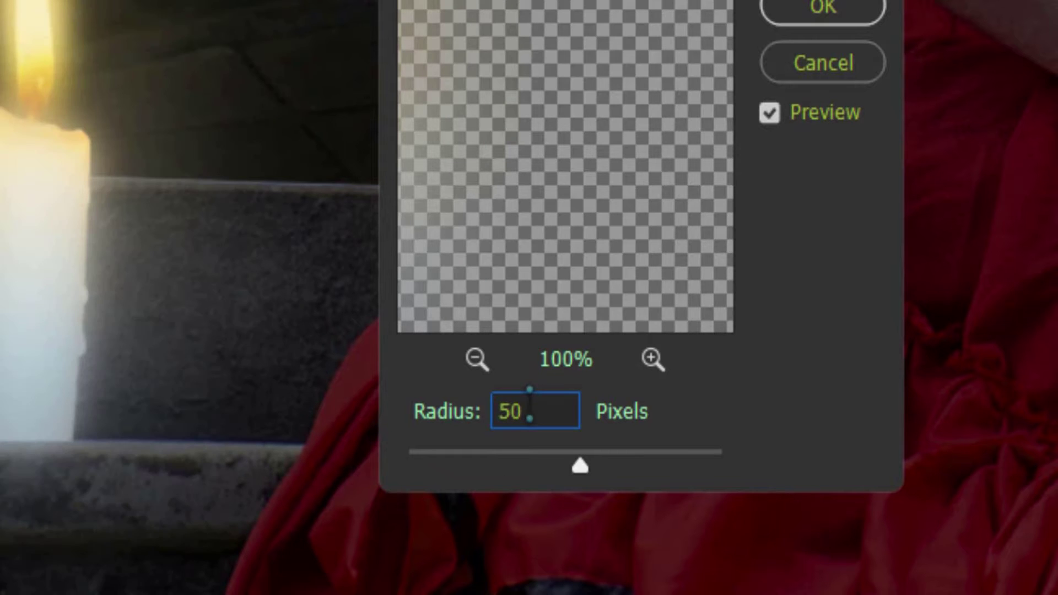
key(Return)
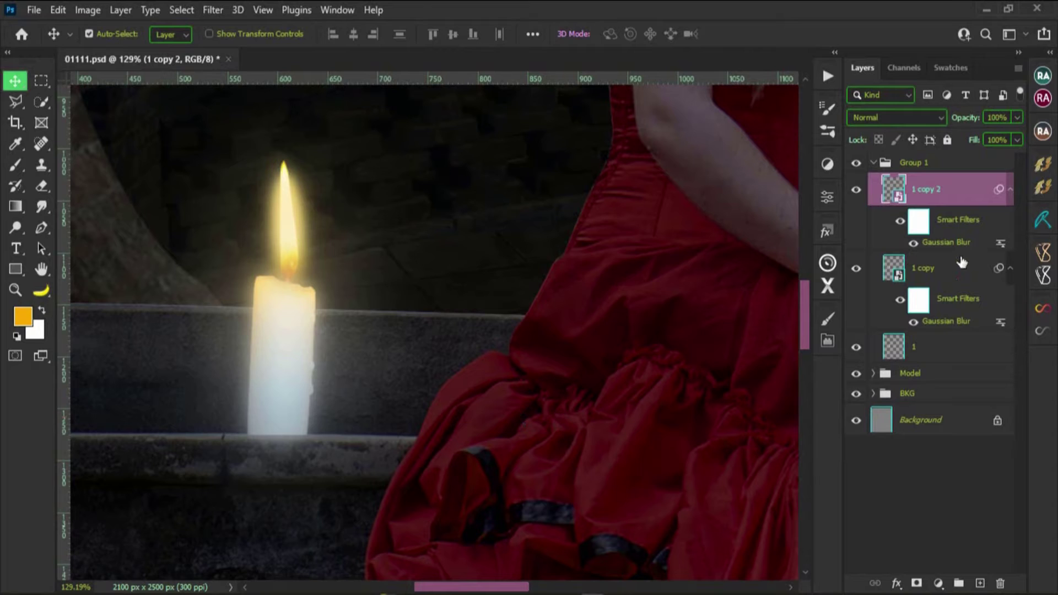
Set the 1 copy 2 layer's blend mode to Screen.
click(922, 271)
click(926, 191)
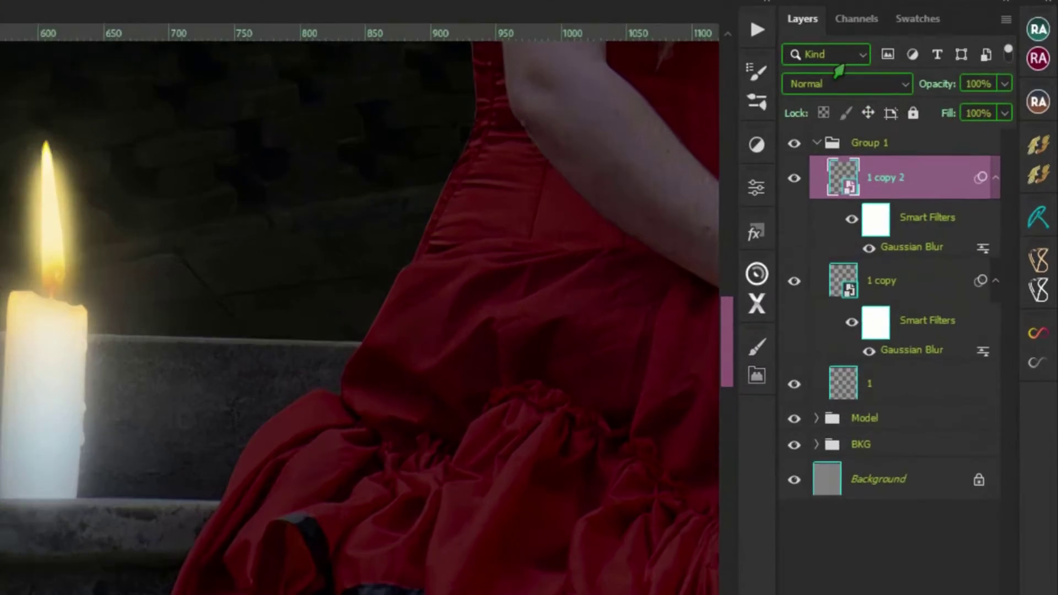
click(891, 119)
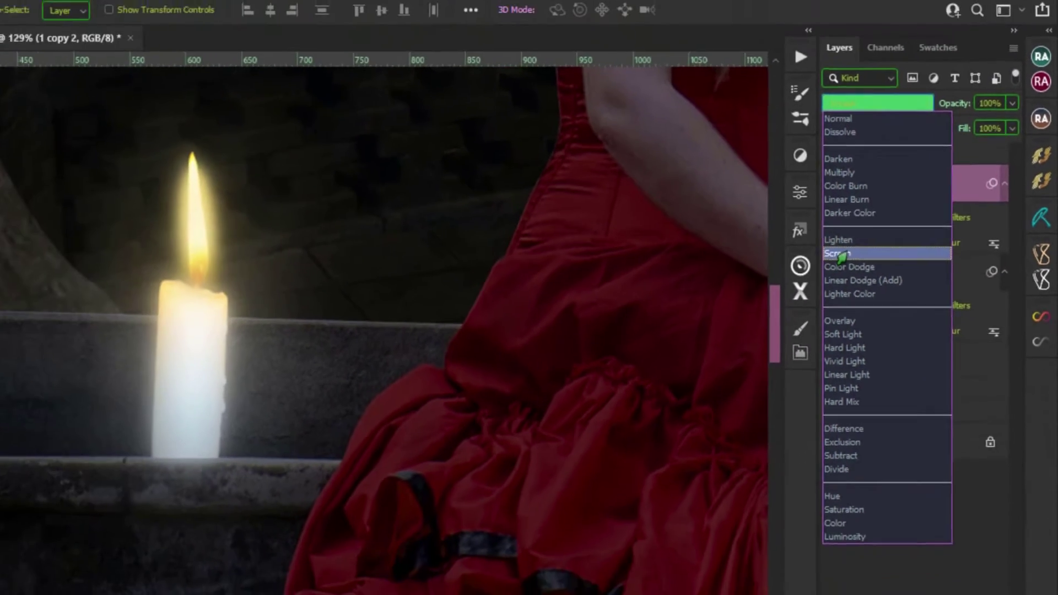
click(840, 254)
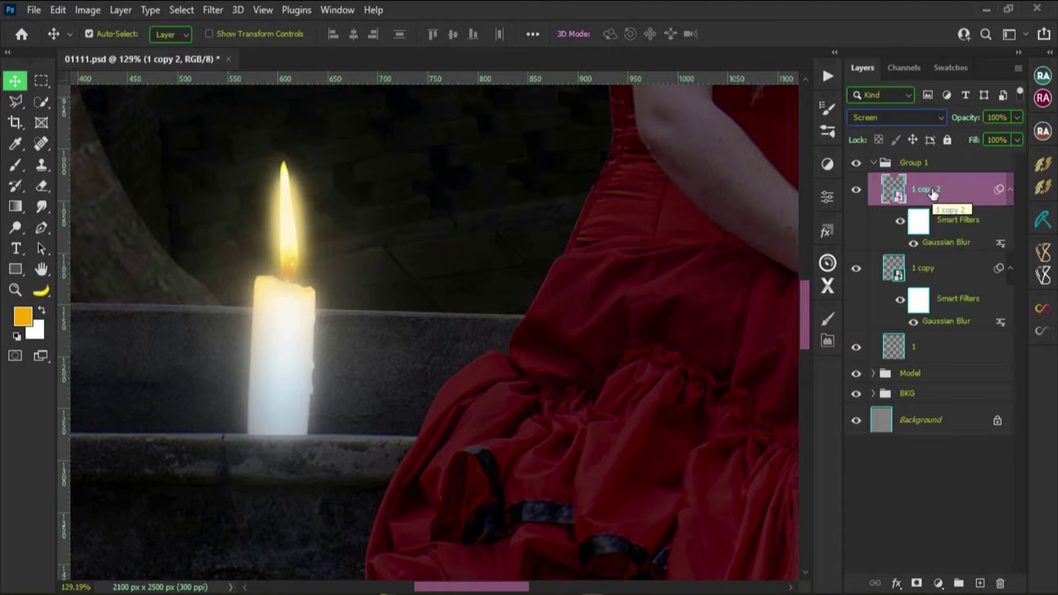
Set the 1 copy layer to Screen, then duplicate 1 copy 2.
click(931, 271)
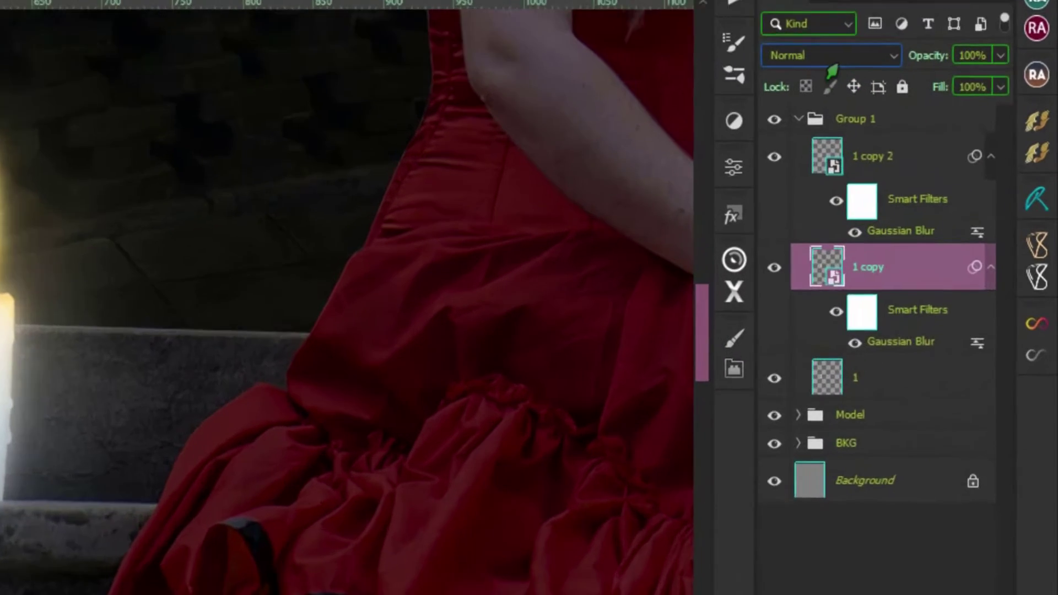
click(831, 58)
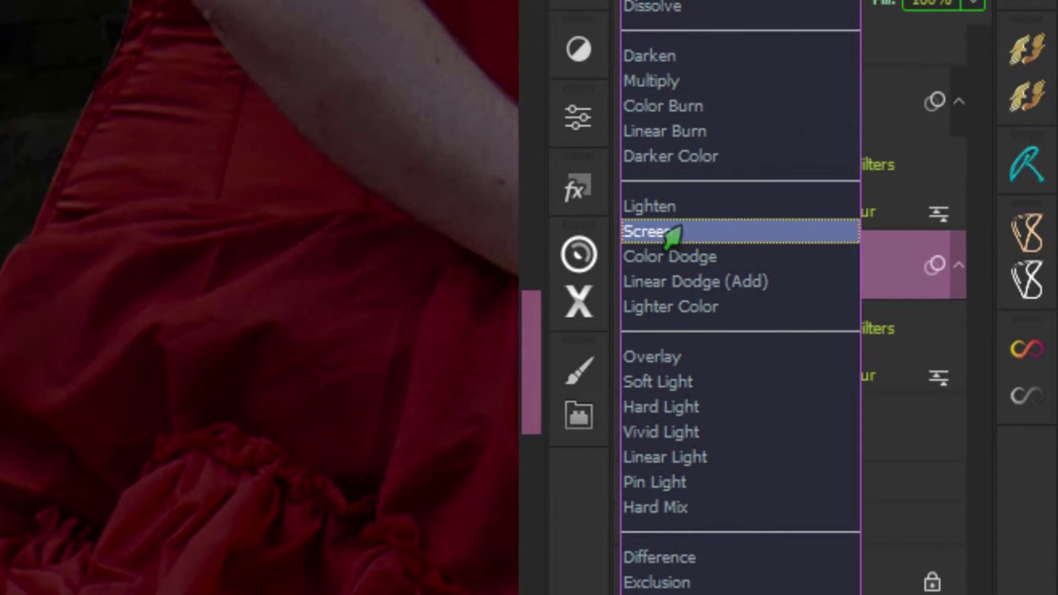
click(678, 232)
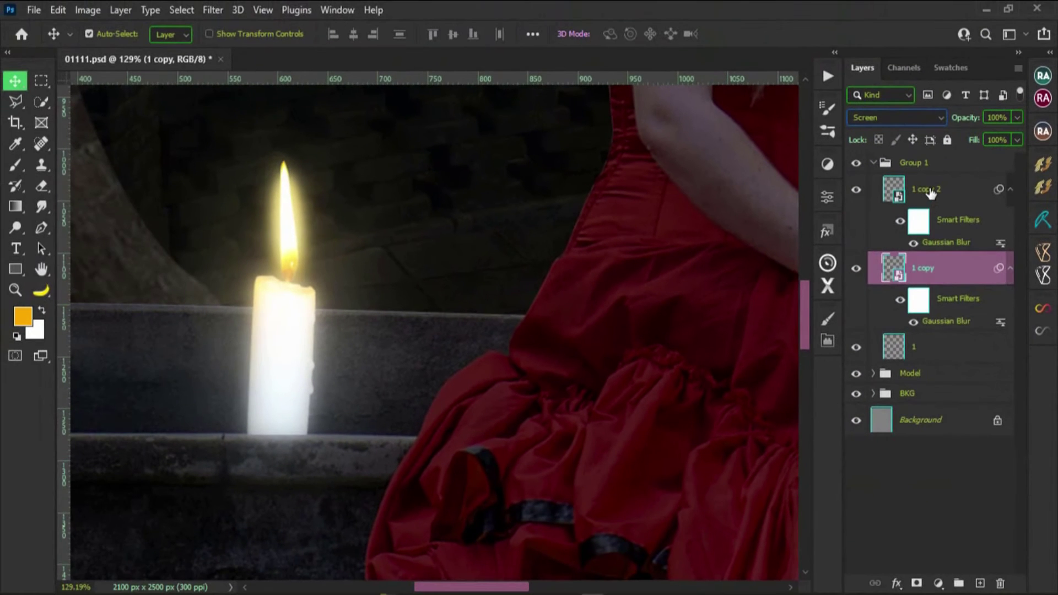
click(931, 193)
key(ctrl+j)
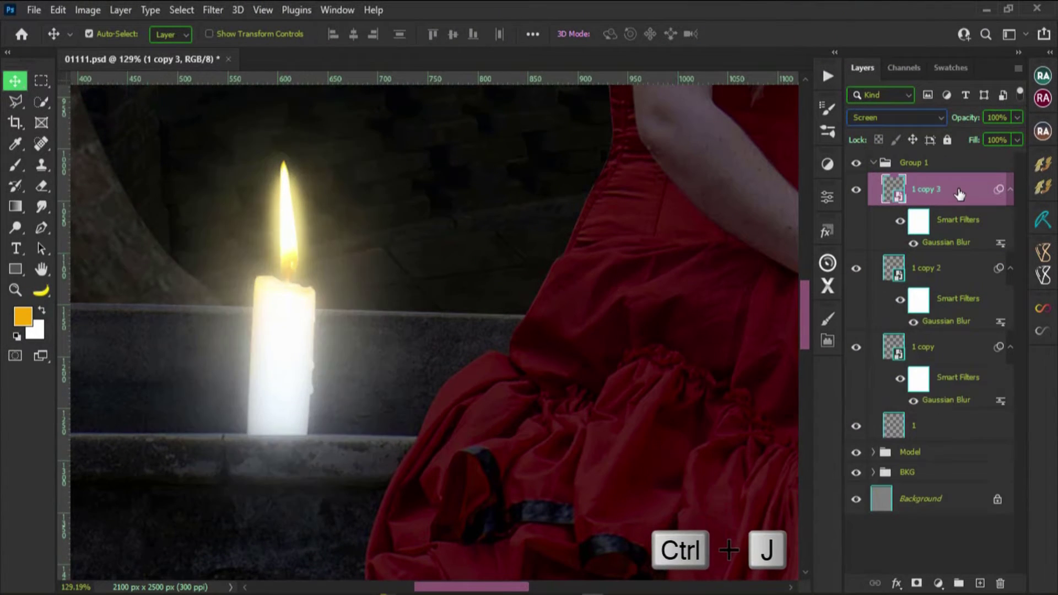
Raise the new 1 copy 3 layer's Gaussian Blur radius to 150 pixels.
double_click(946, 243)
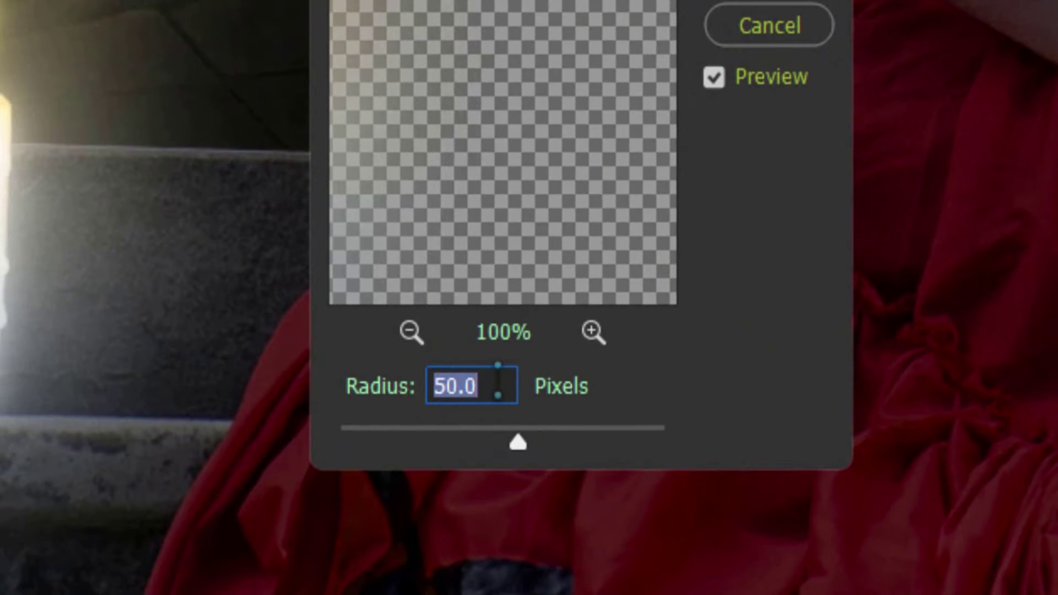
text(150)
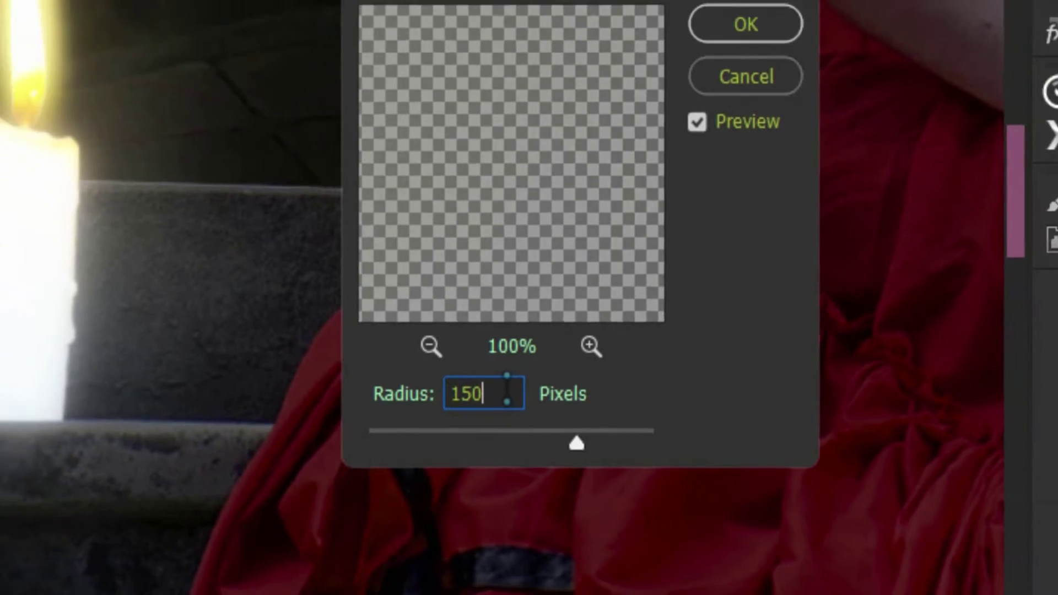
key(Return)
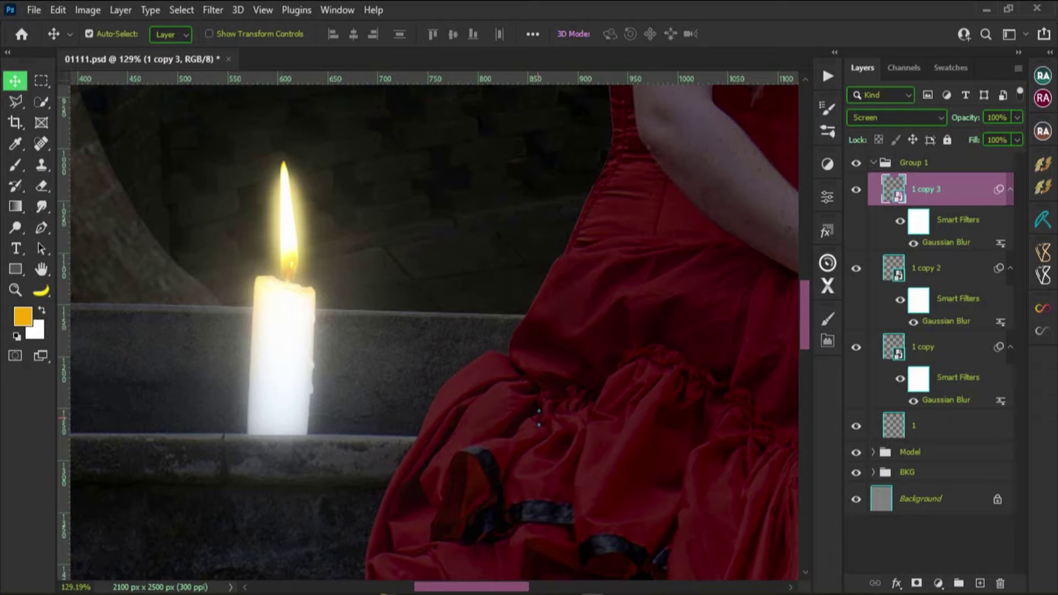
key(ctrl+0)
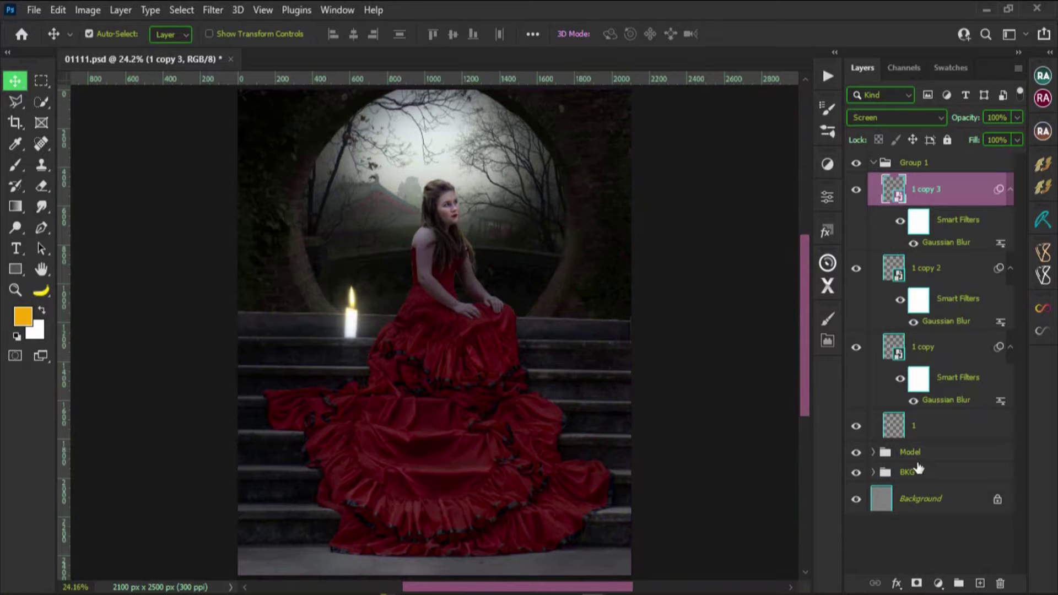
Collapse Group 1 and add a clipped Hue/Saturation adjustment with Colorize on.
click(875, 163)
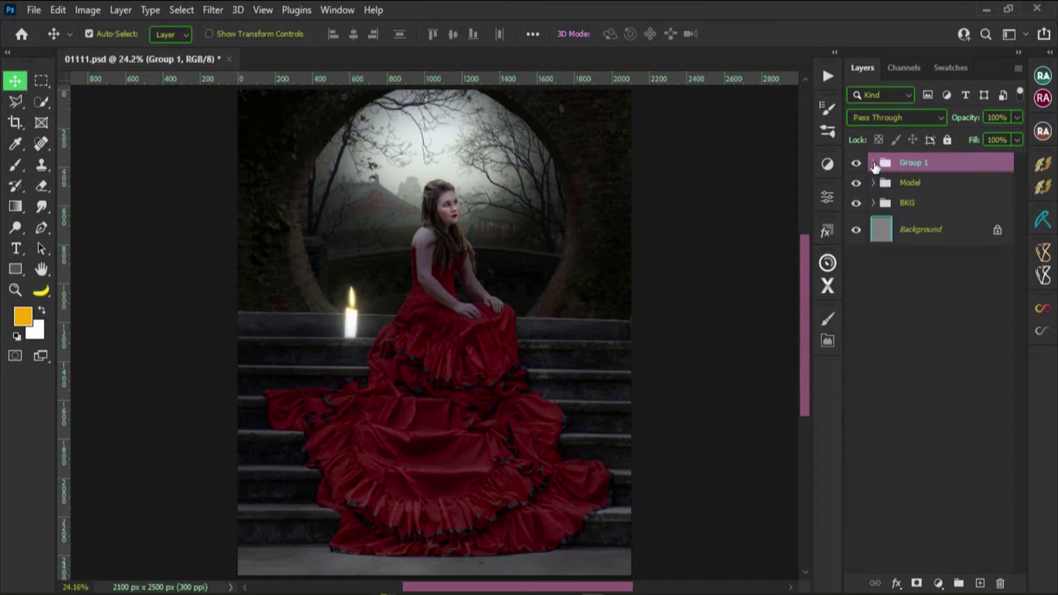
scroll(351, 315, up, 5)
click(827, 163)
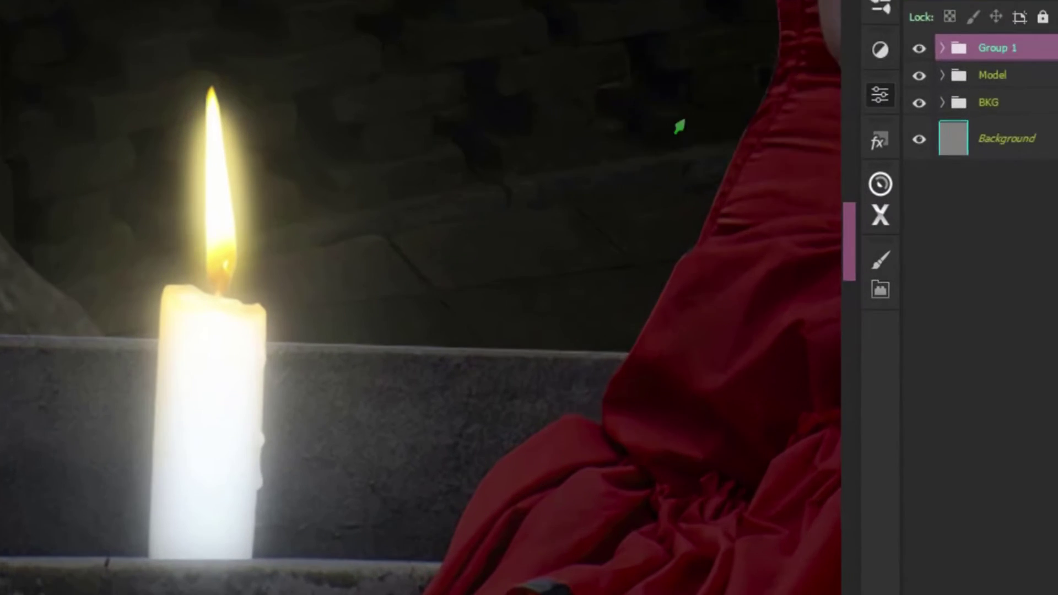
click(683, 215)
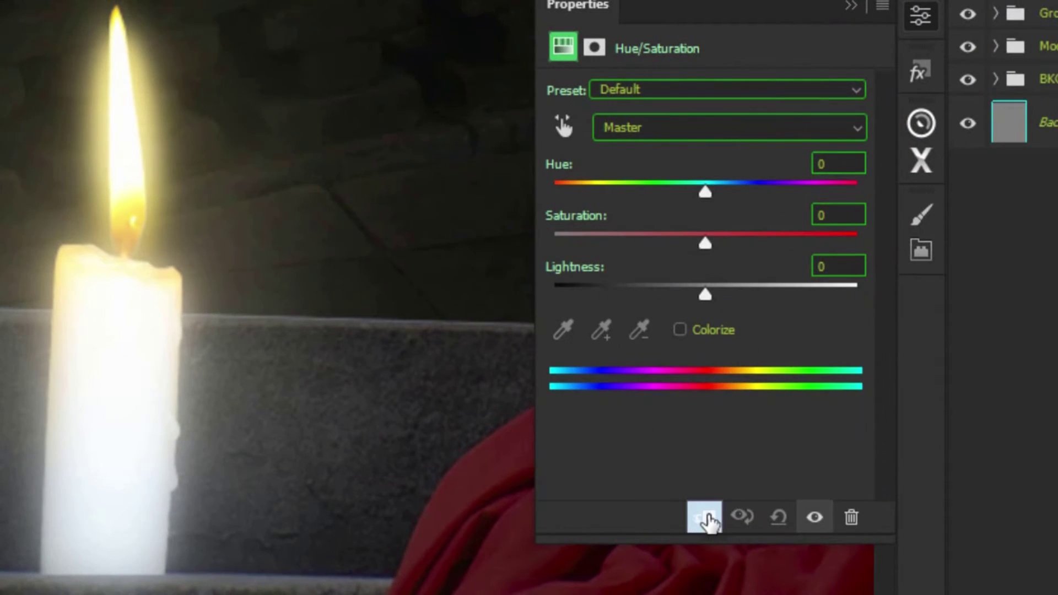
click(680, 331)
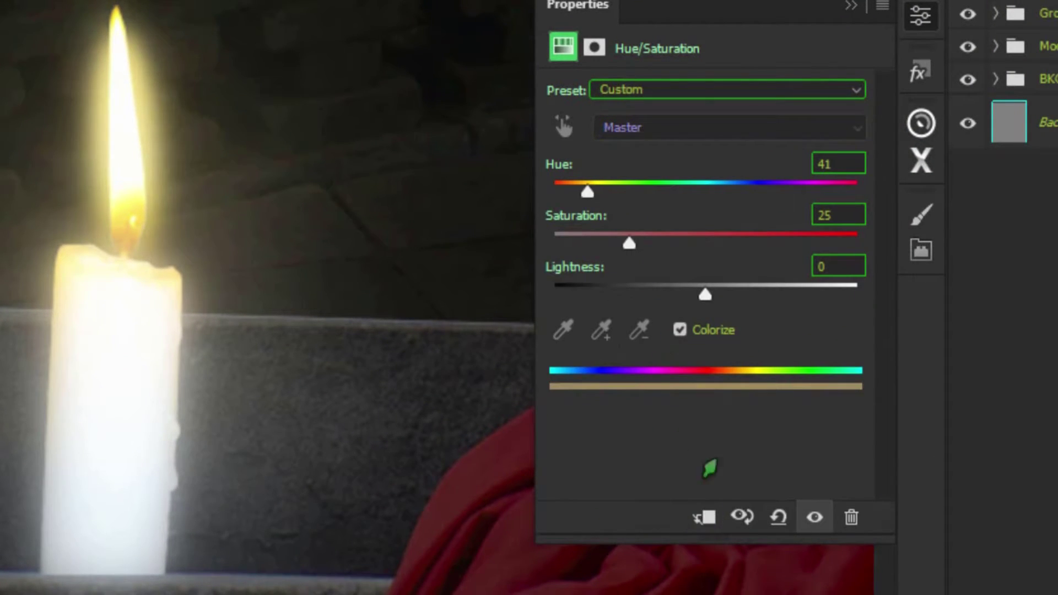
click(705, 517)
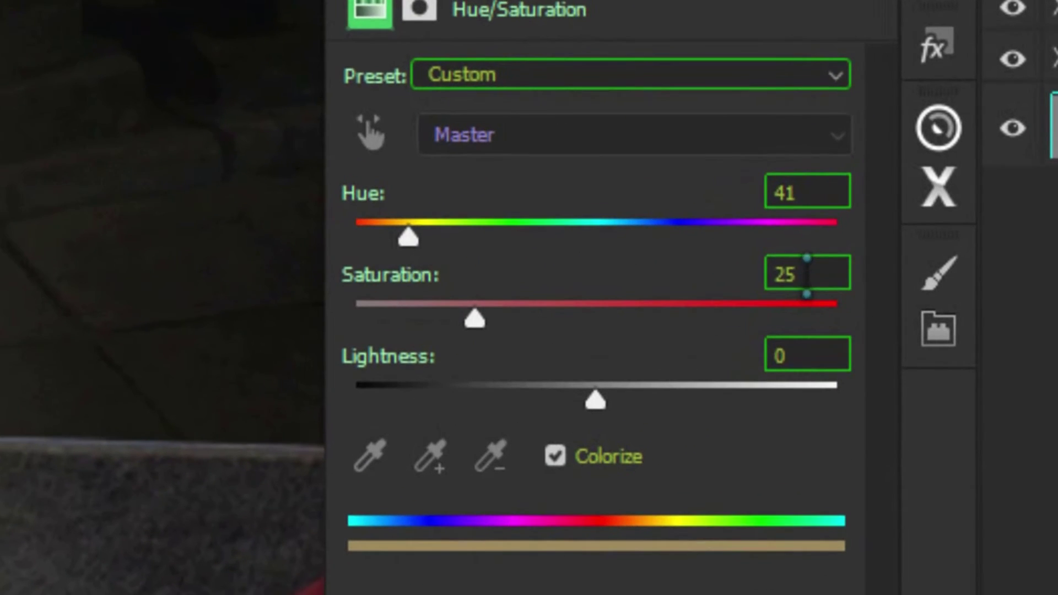
Set the Hue/Saturation to saturation 80 and hue 40, then close Properties.
double_click(776, 271)
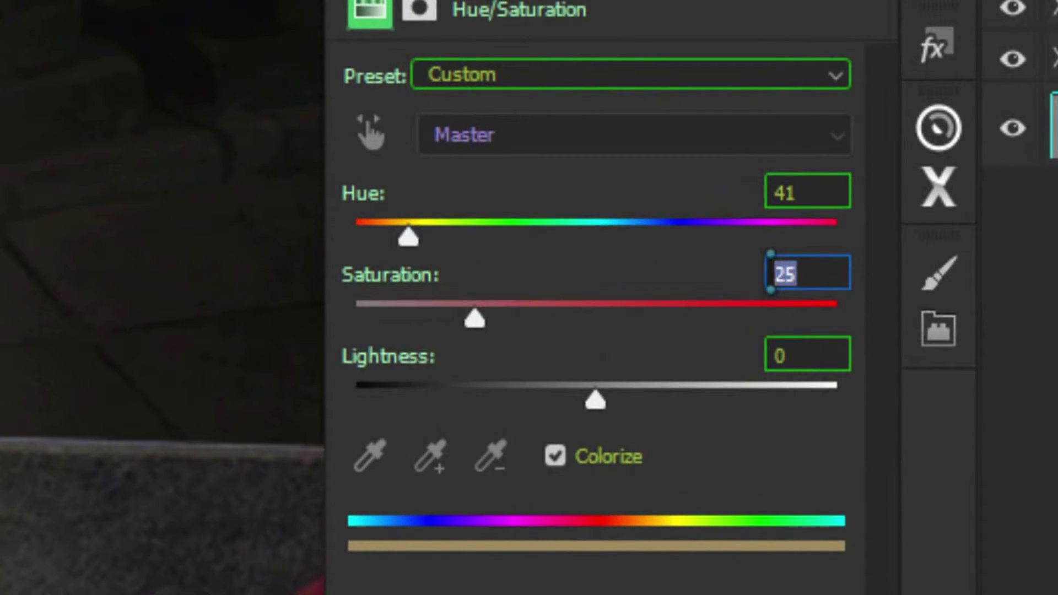
text(80)
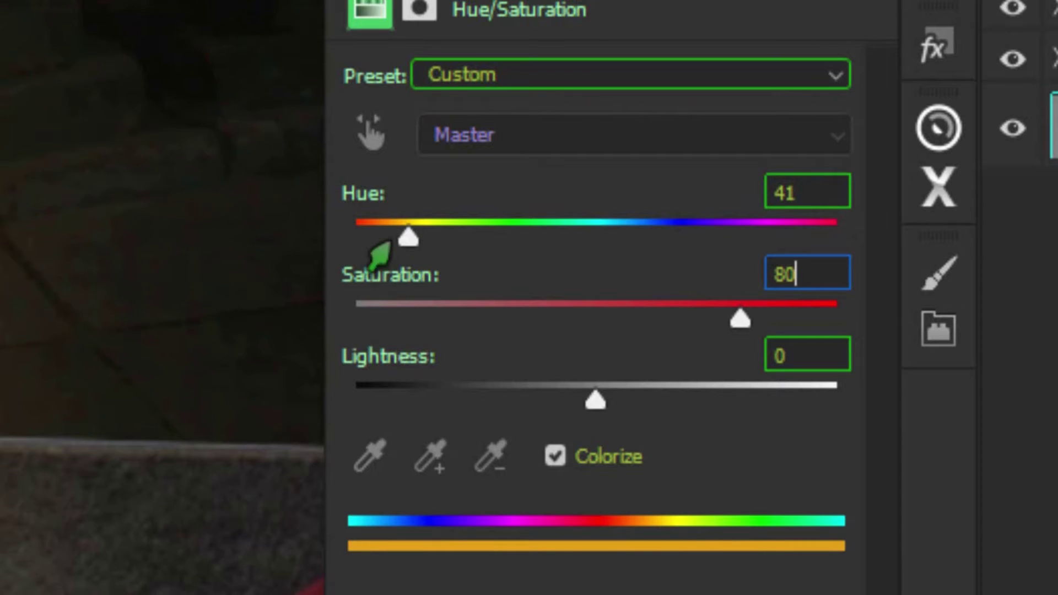
click(766, 190)
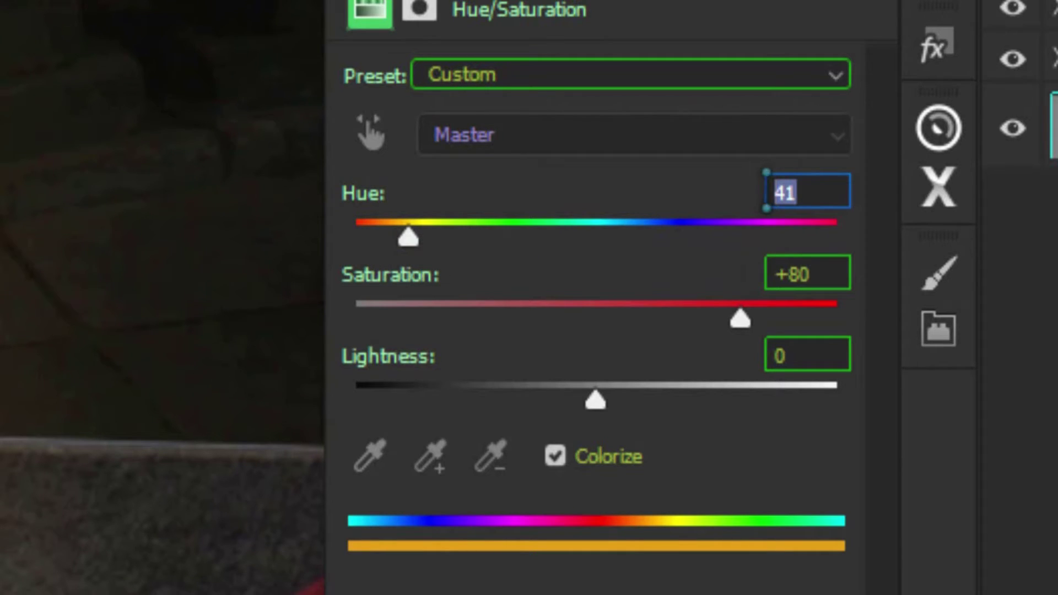
text(4)
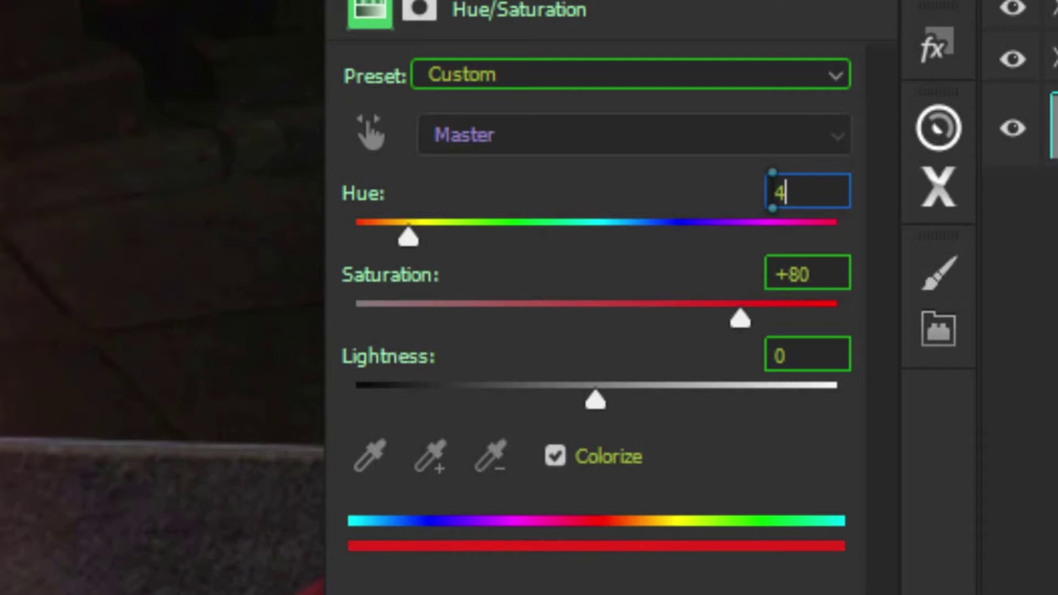
text(0)
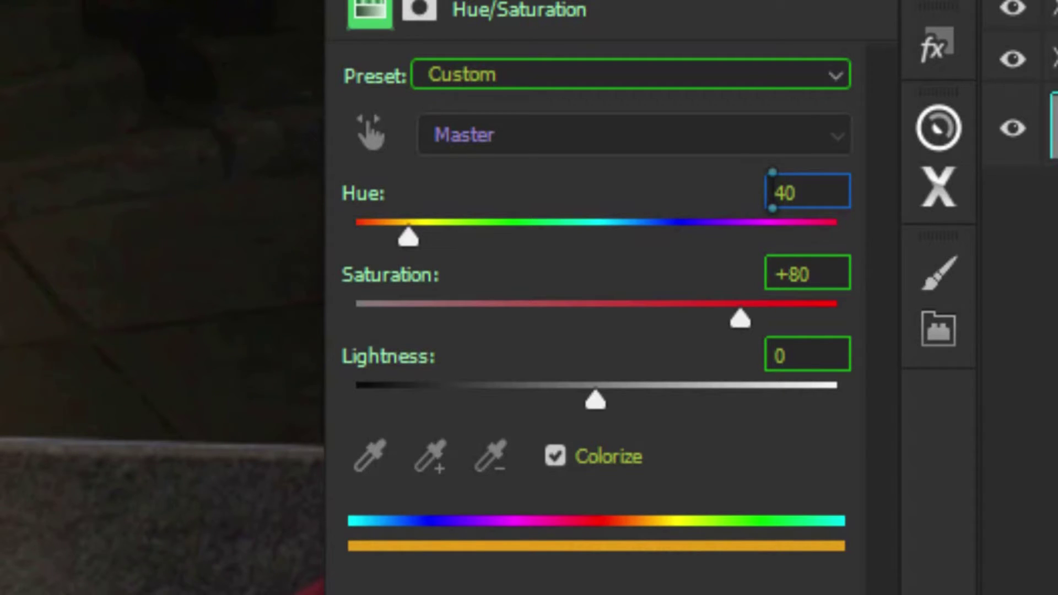
key(Return)
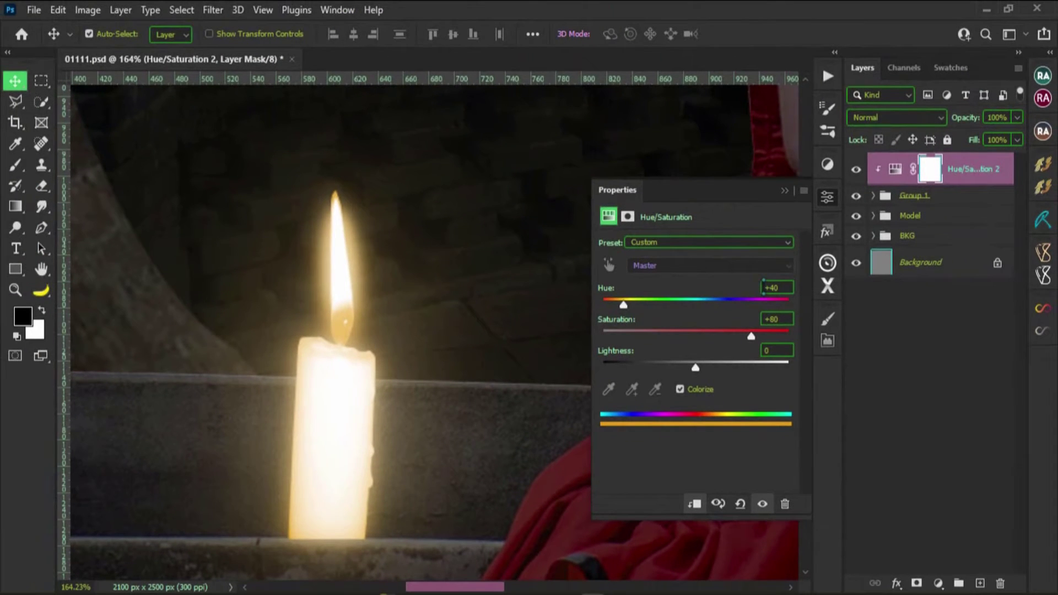
click(826, 199)
key(ctrl+2)
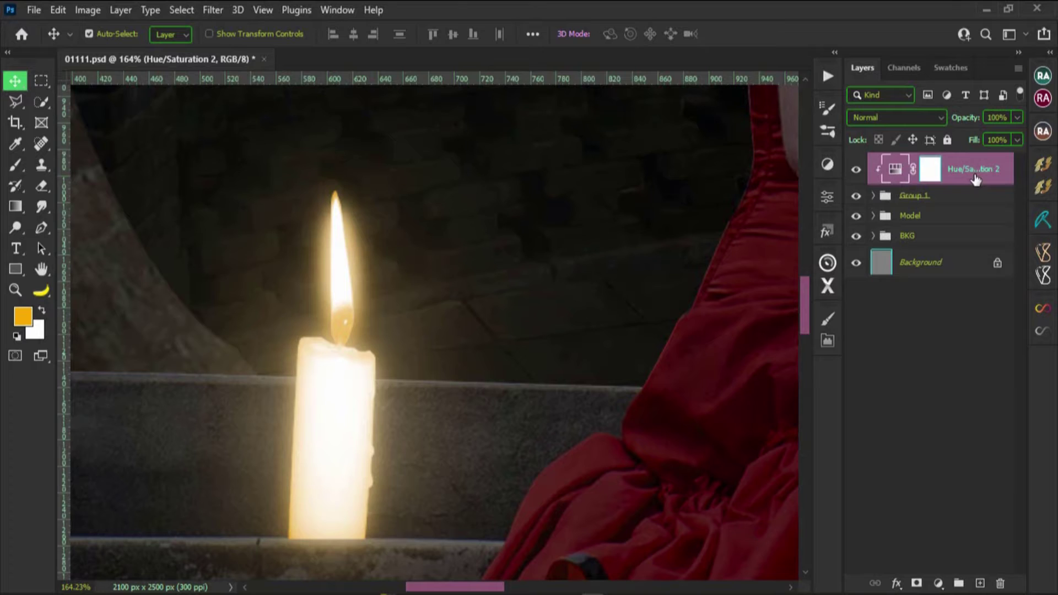
Add a Curves adjustment with a raised midpoint, setting its output to 165.
key(ctrl+0)
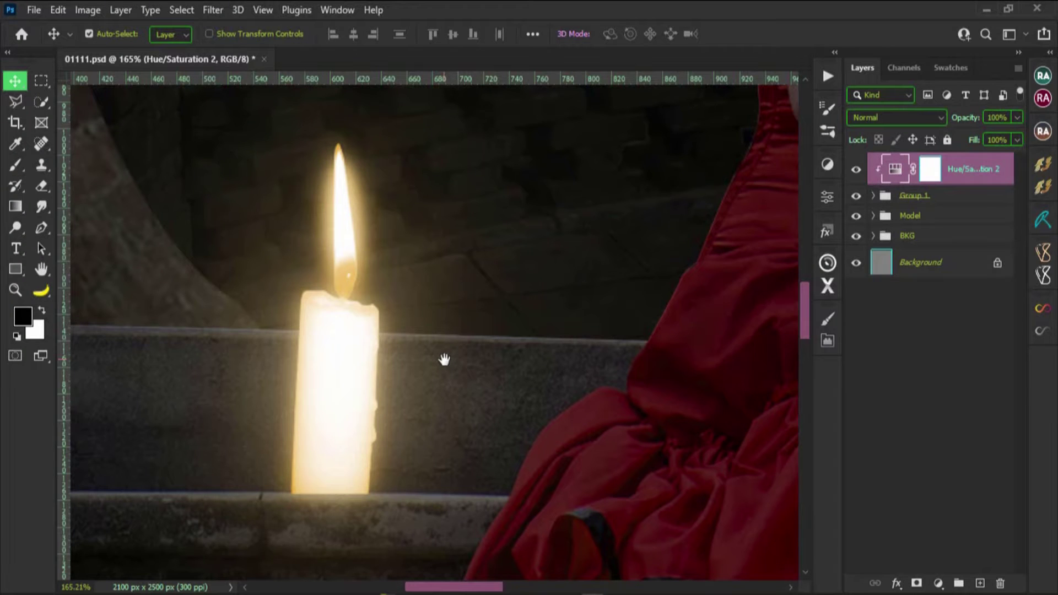
drag(445, 360, 442, 360)
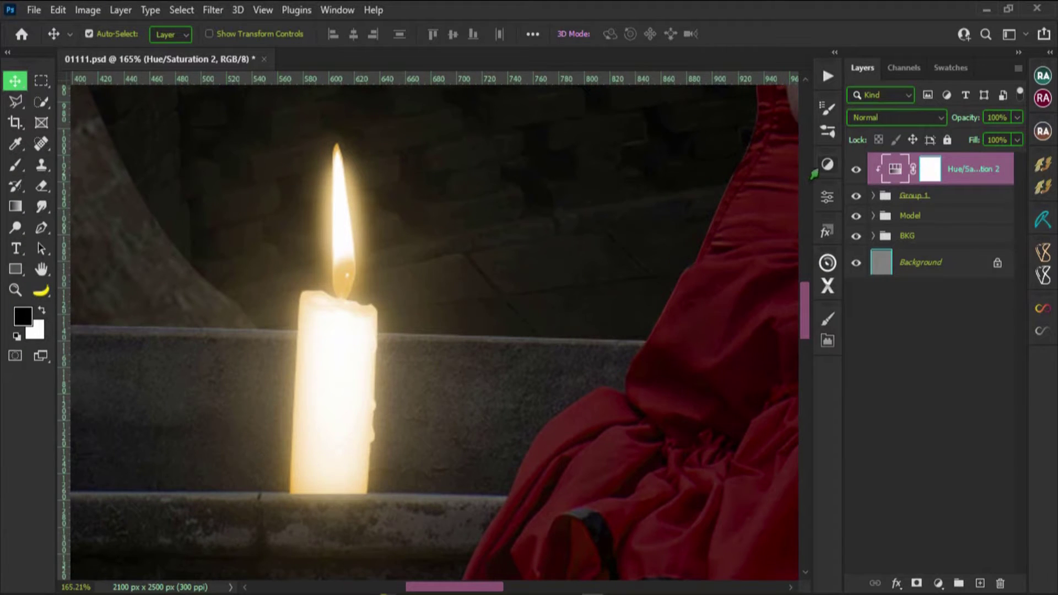
click(828, 164)
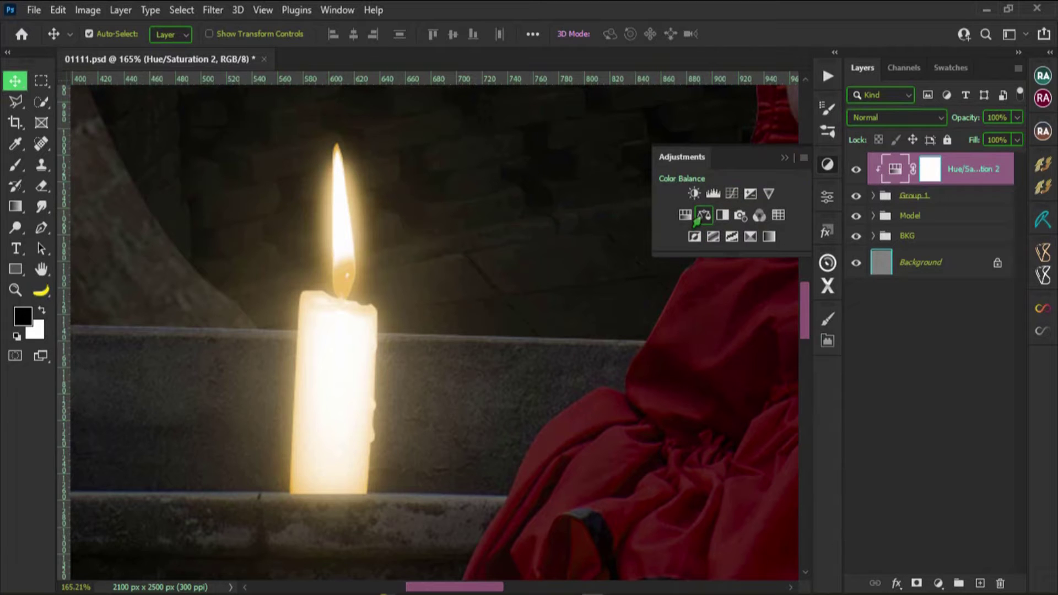
click(728, 195)
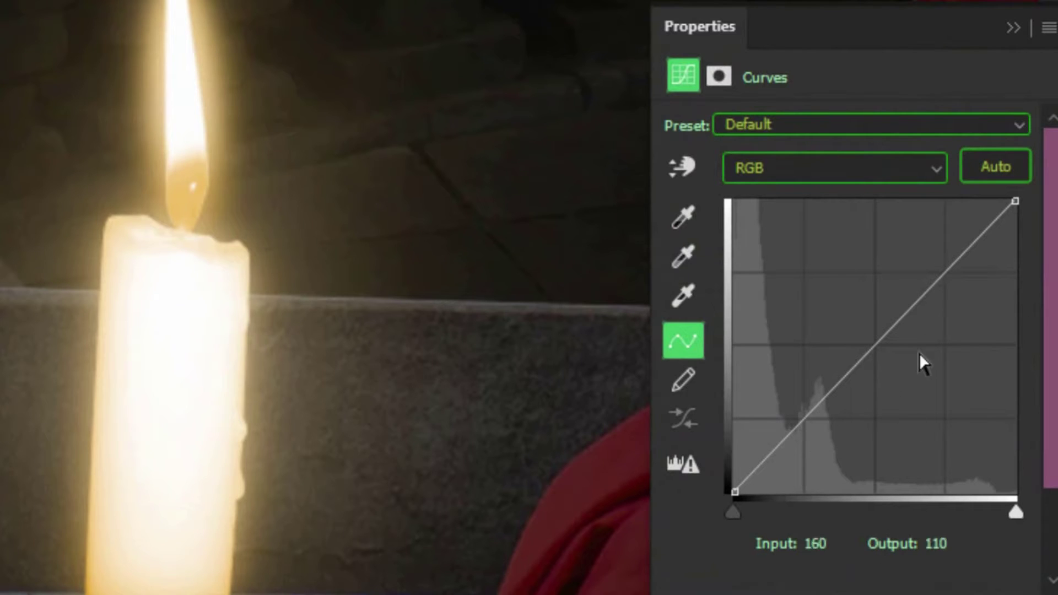
click(876, 345)
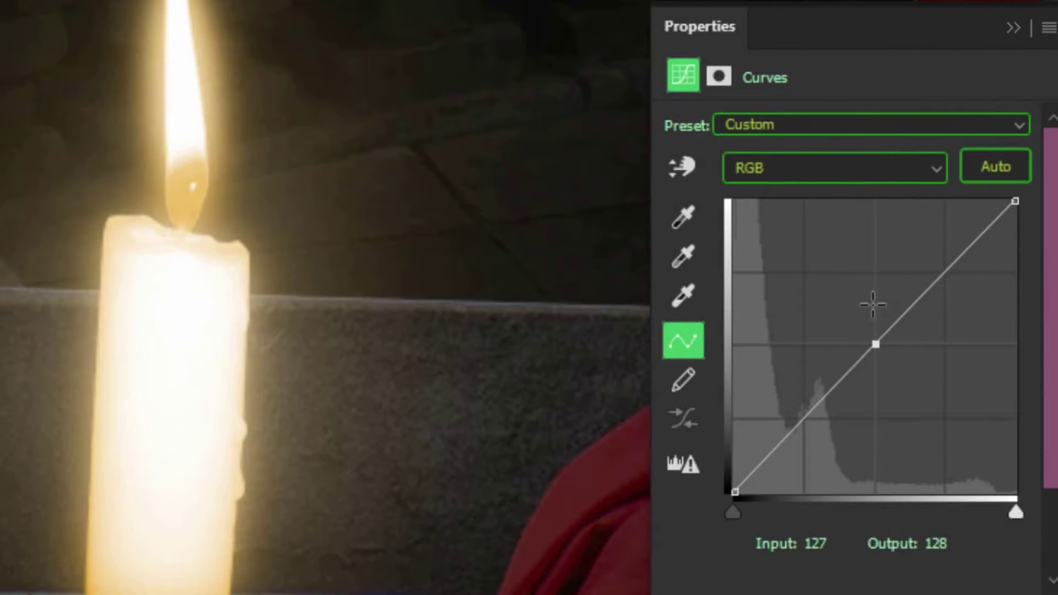
drag(873, 304, 865, 302)
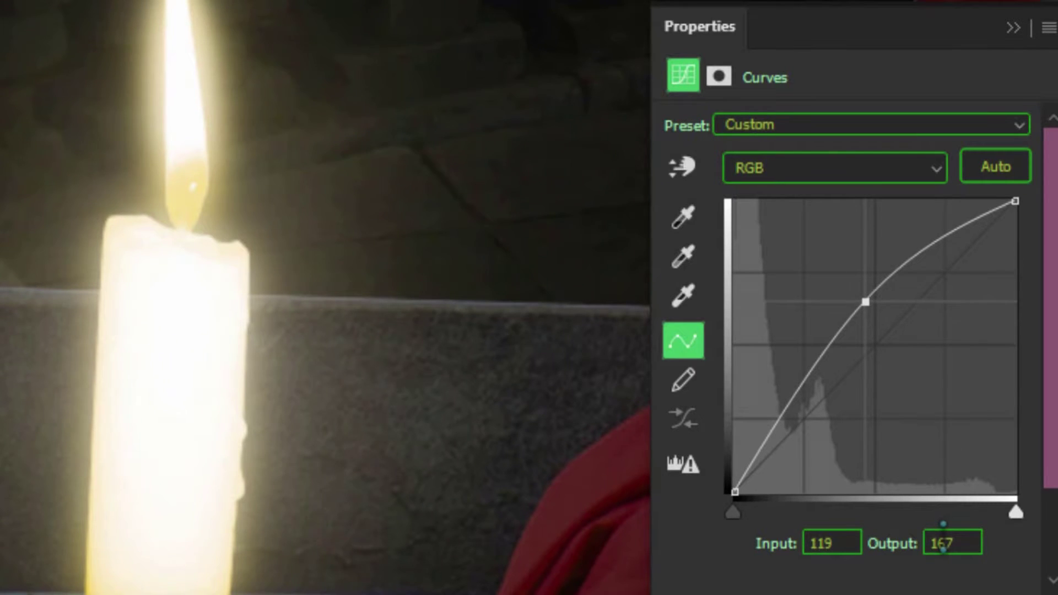
drag(943, 543, 957, 536)
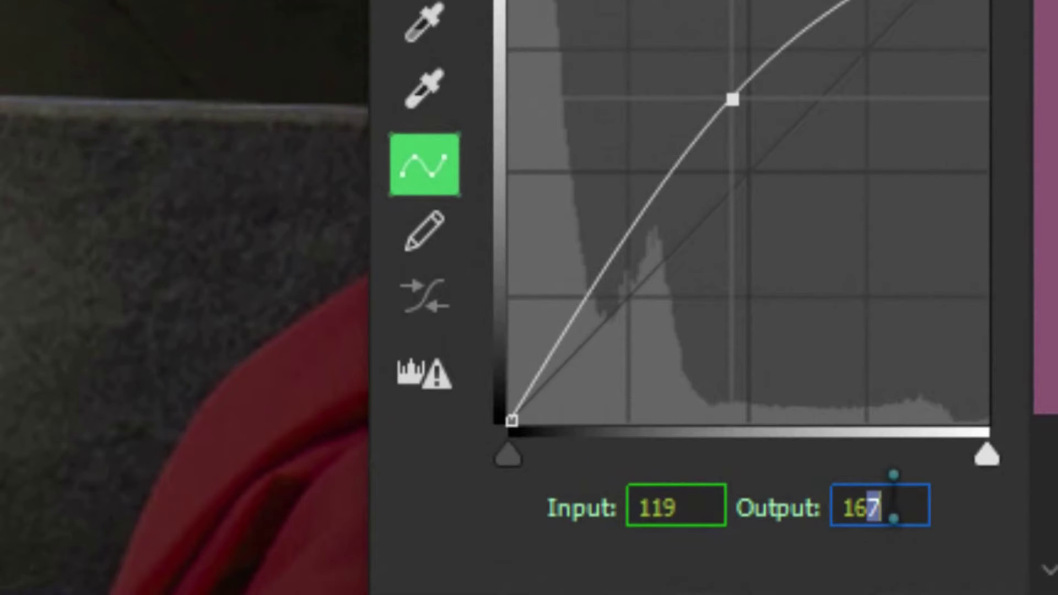
text(5)
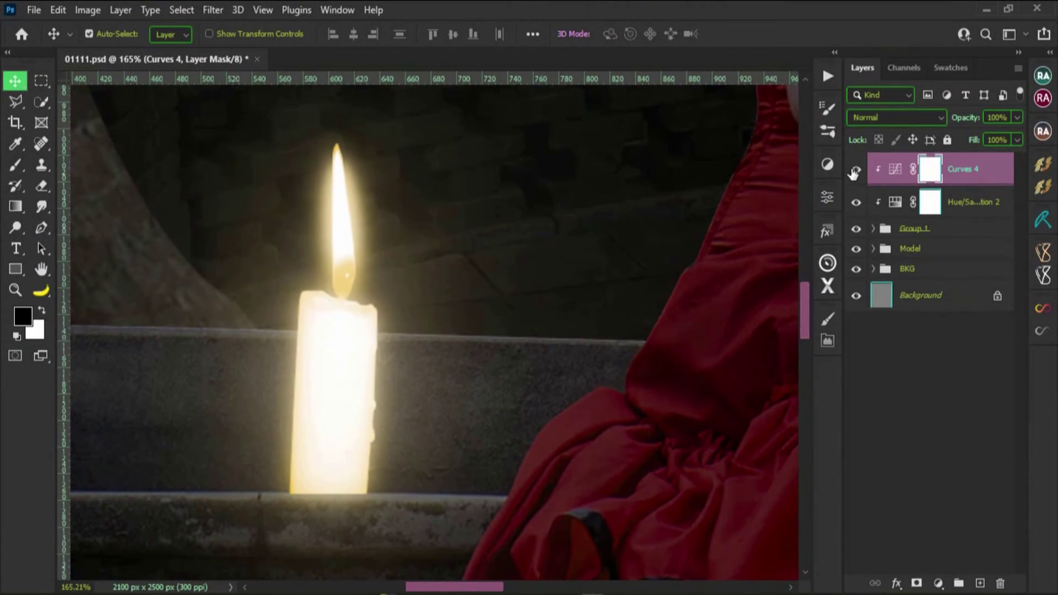
Toggle Curves 4 to compare, then add a new empty layer named fee4ac.
click(855, 169)
key(ctrl+2)
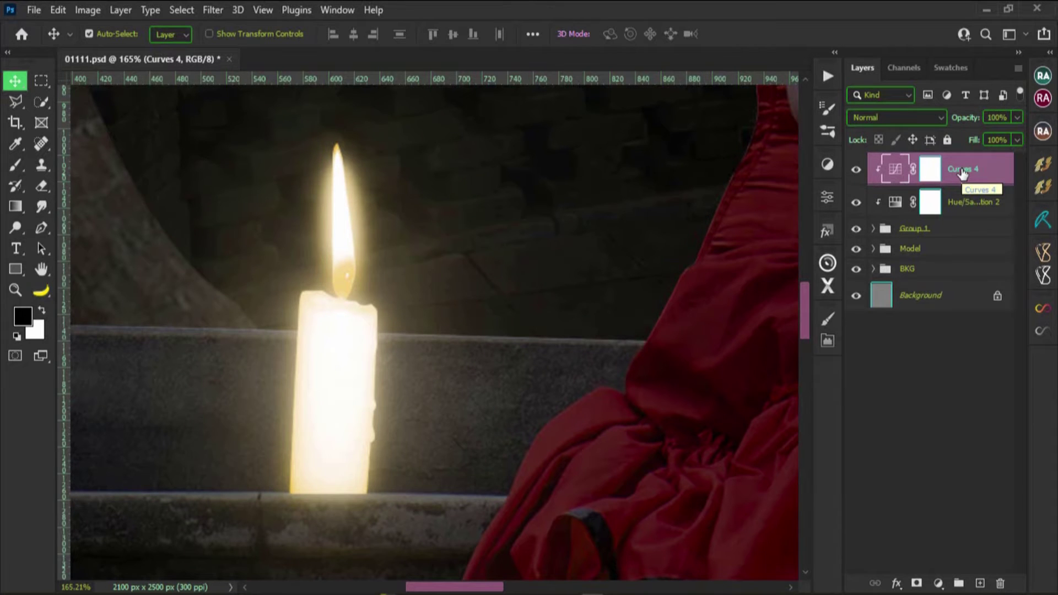
key(ctrl+shift+n)
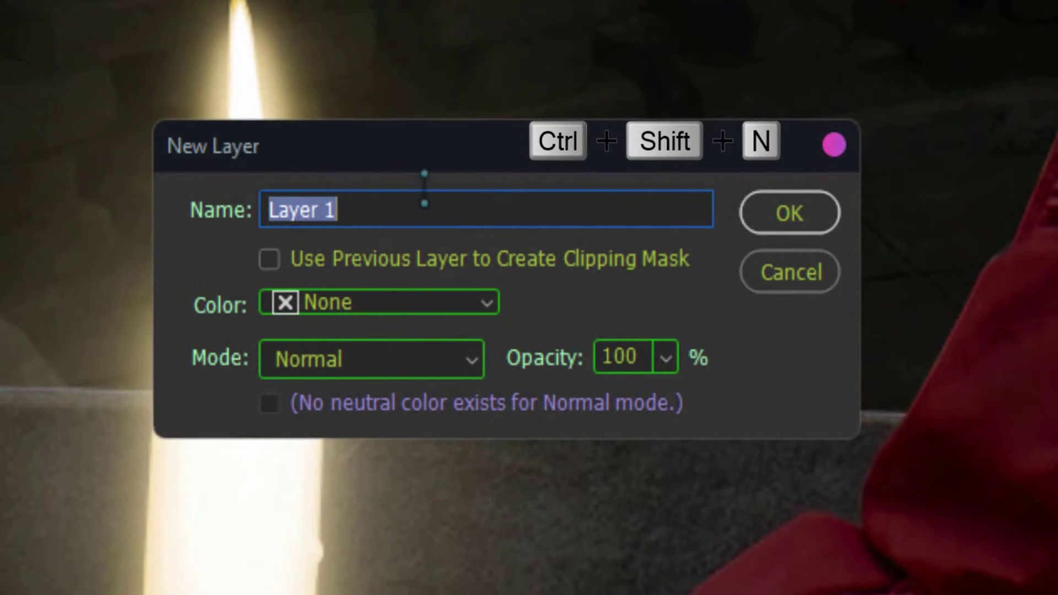
text(fee4ac)
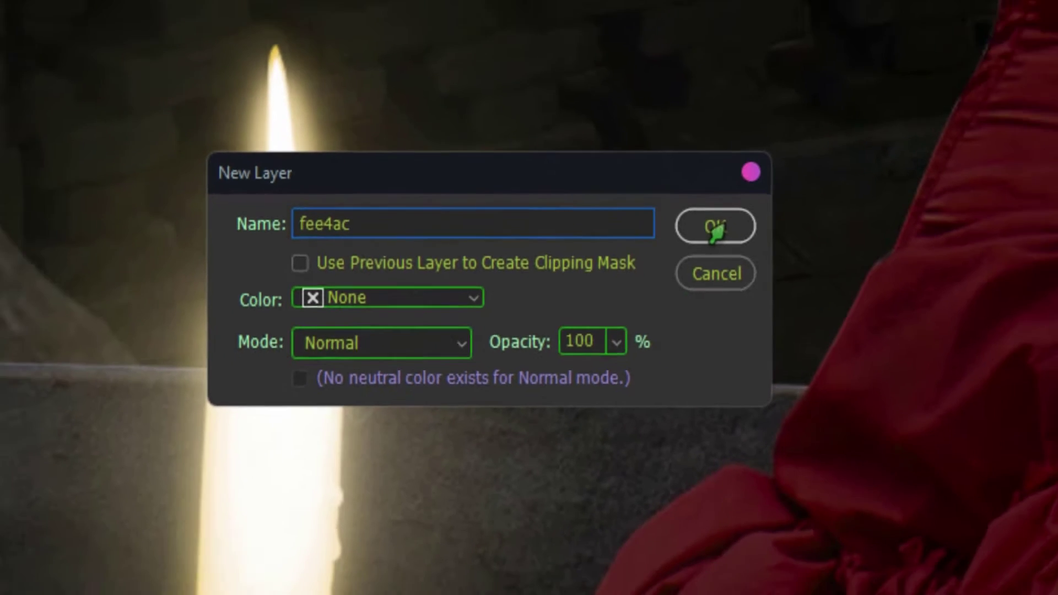
click(790, 215)
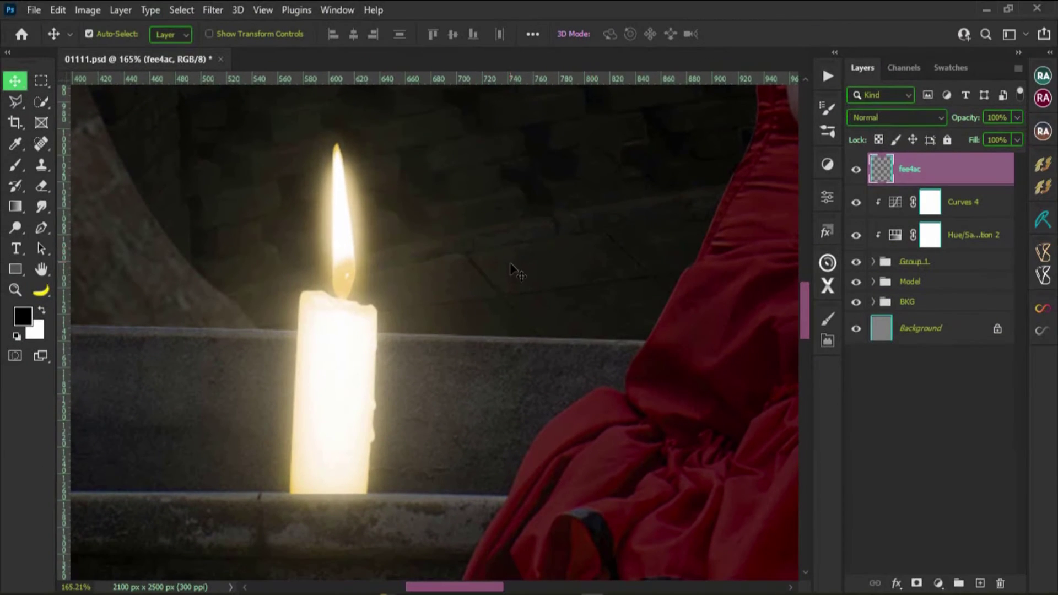
Set the foreground colour to hex fee4ac.
click(21, 318)
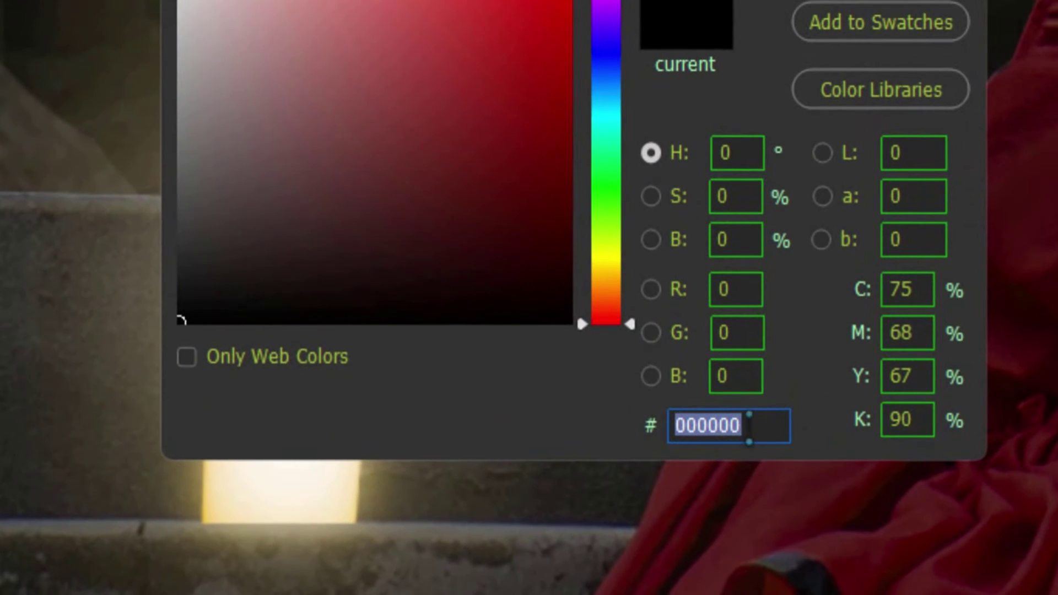
text(fee4ac)
drag(764, 427, 614, 434)
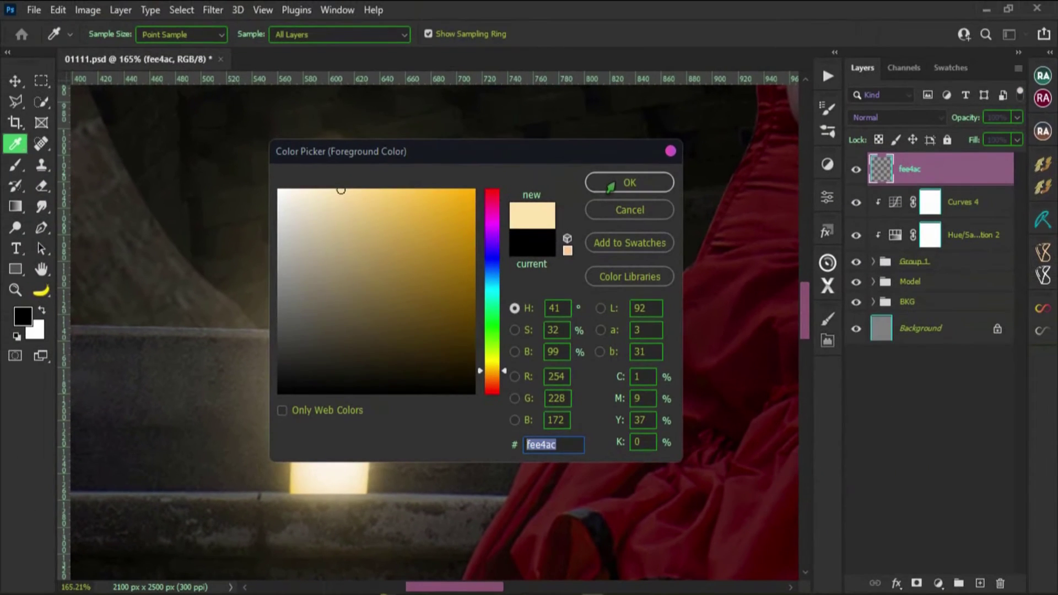
click(611, 188)
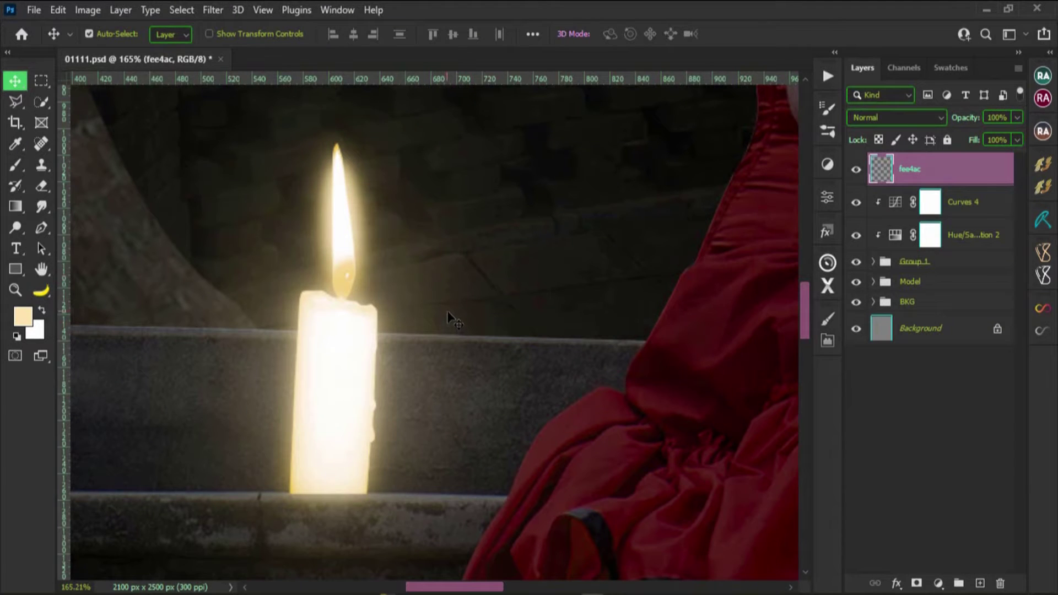
Set up a soft brush with 10% flow, airbrush on, and 100 px size.
key(b)
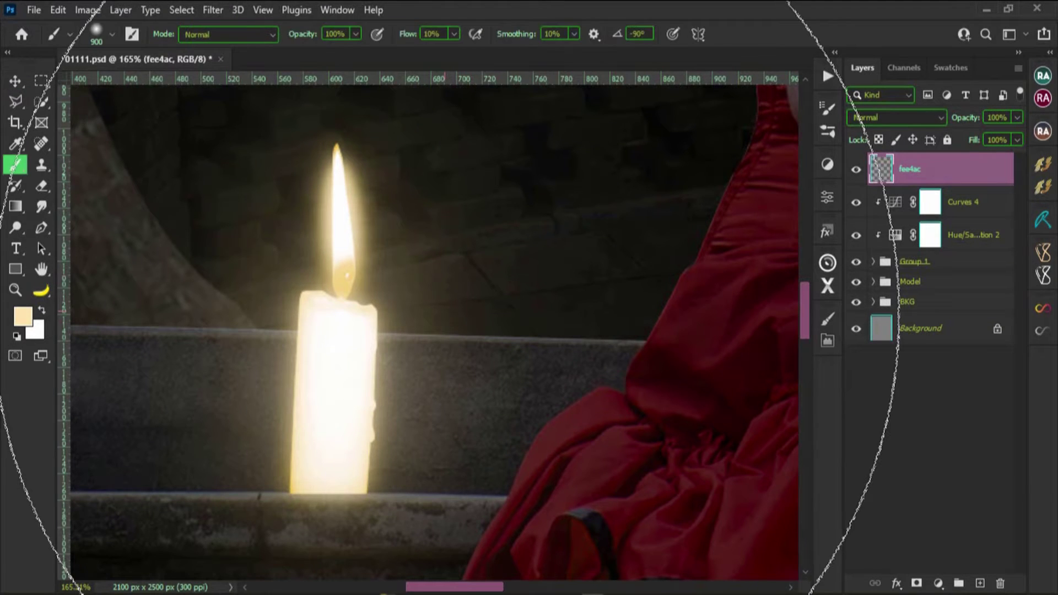
mouse_move(490, 286)
mouse_down()
mouse_move(503, 284)
mouse_move(269, 314)
mouse_up()
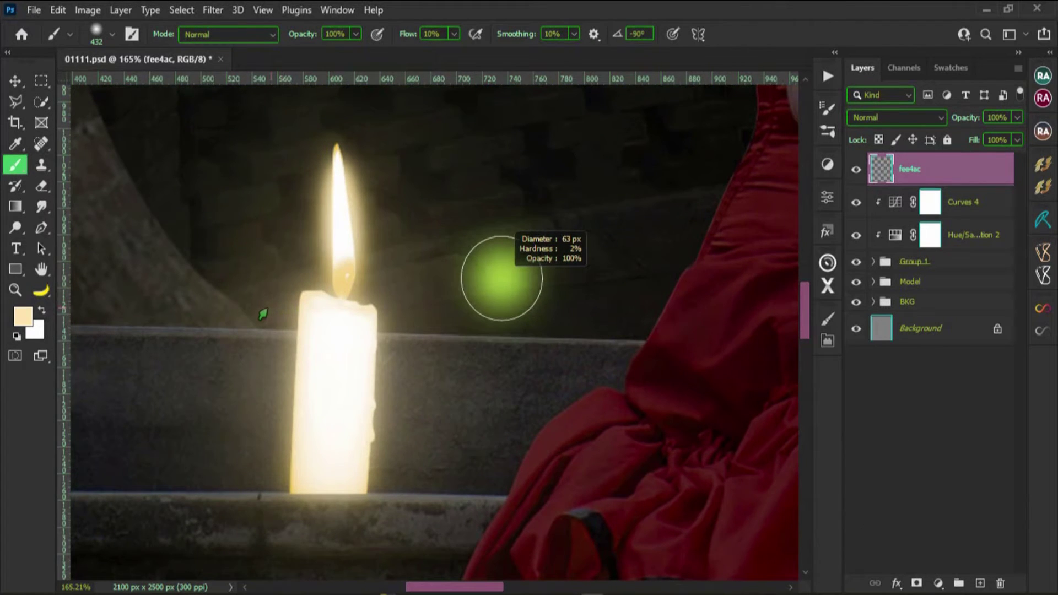
drag(269, 314, 269, 312)
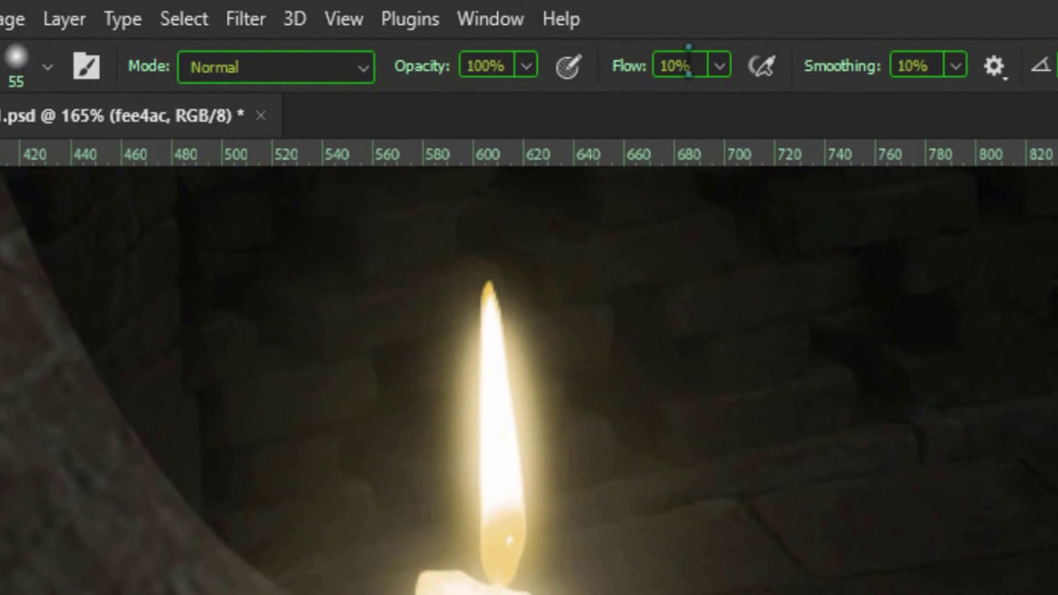
click(431, 34)
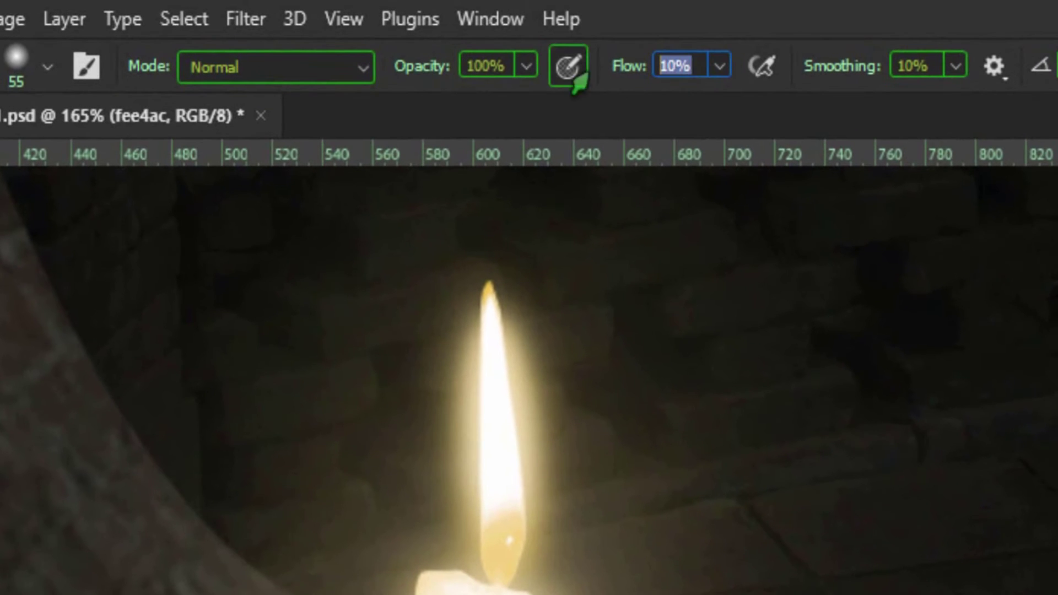
click(486, 67)
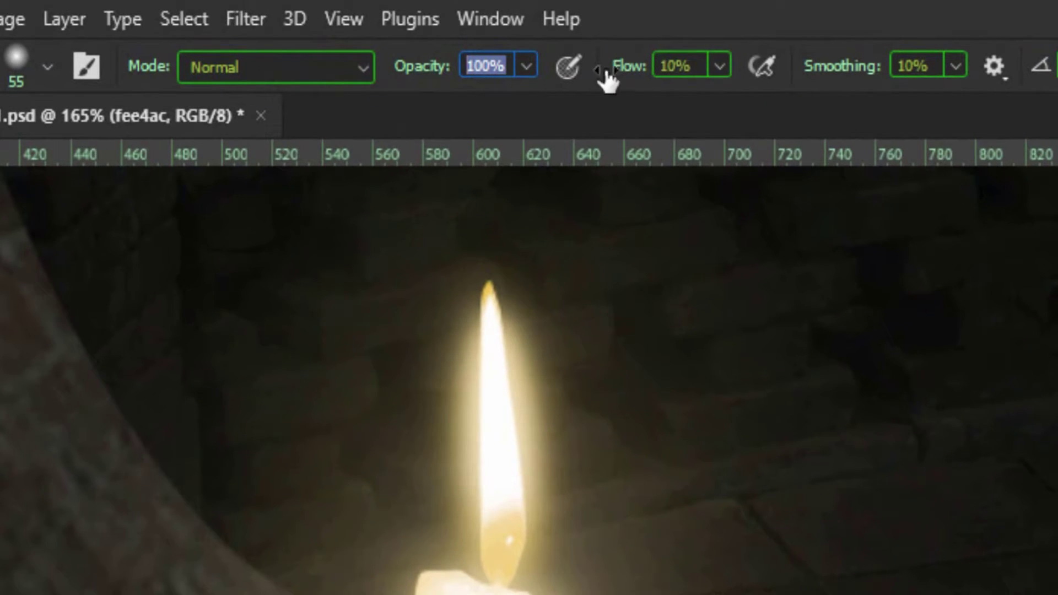
click(567, 67)
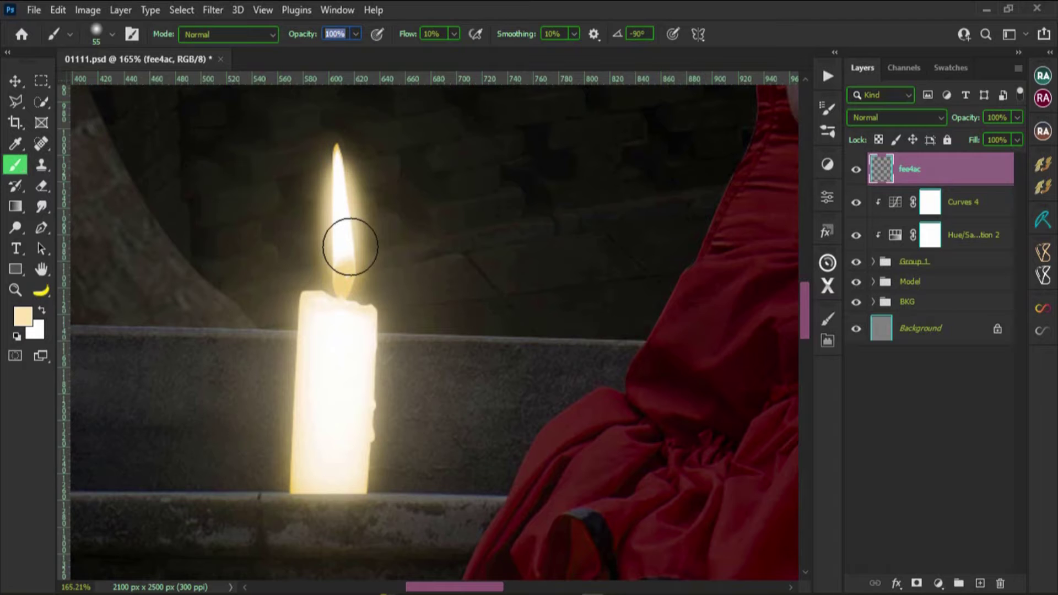
click(105, 40)
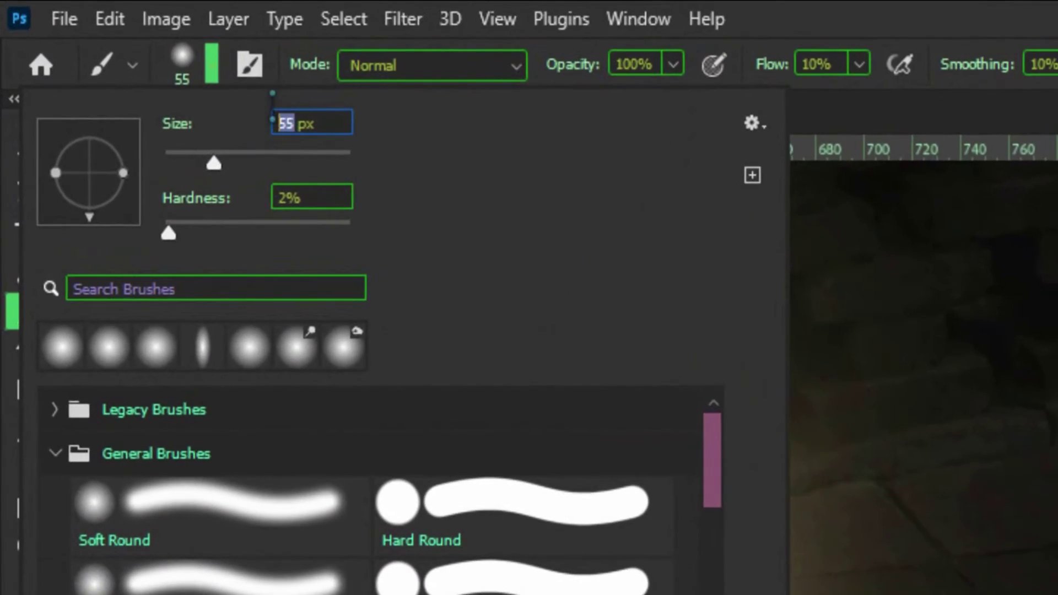
text(100)
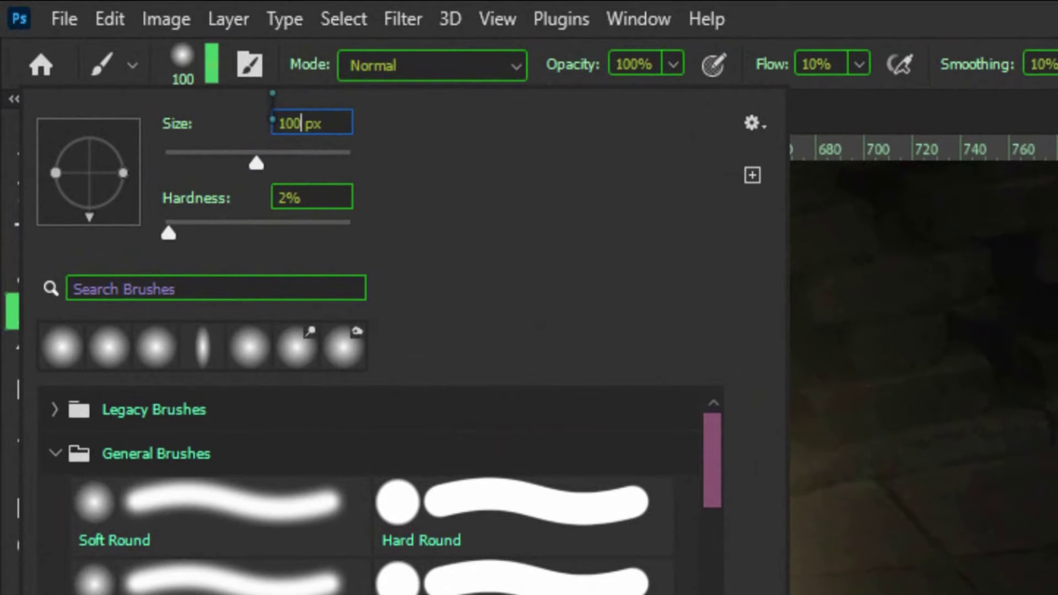
key(Return)
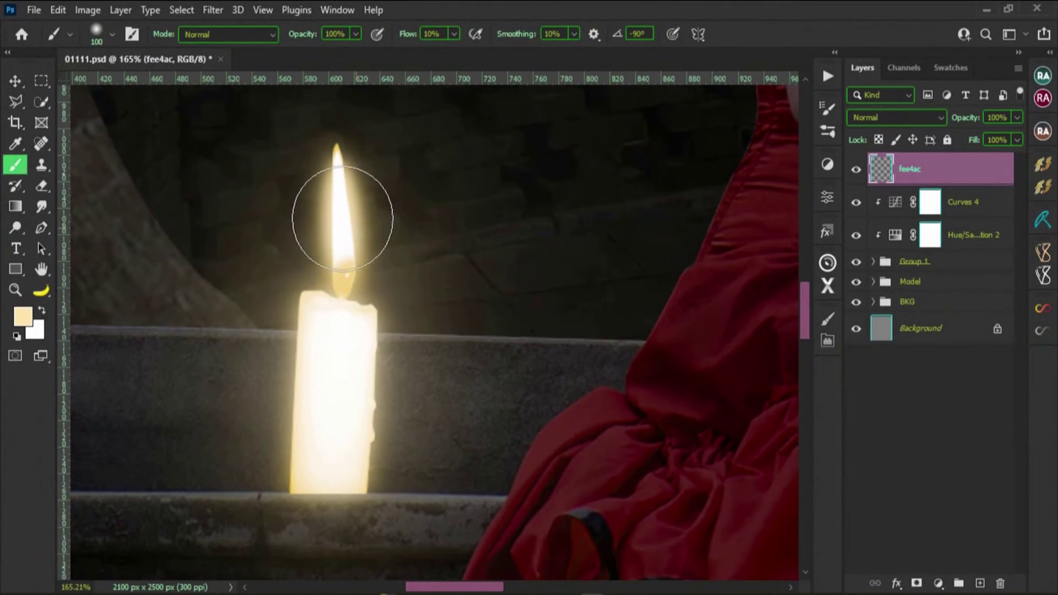
Dab a pale-yellow glow around the flame, enlarging the brush up to 300 px.
click(341, 216)
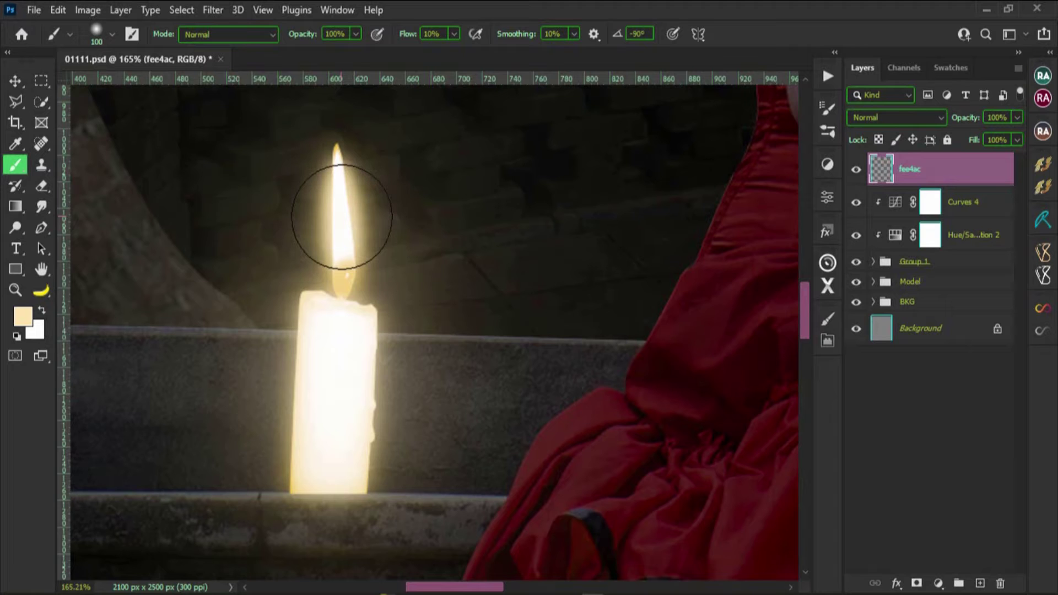
key(bracketright)
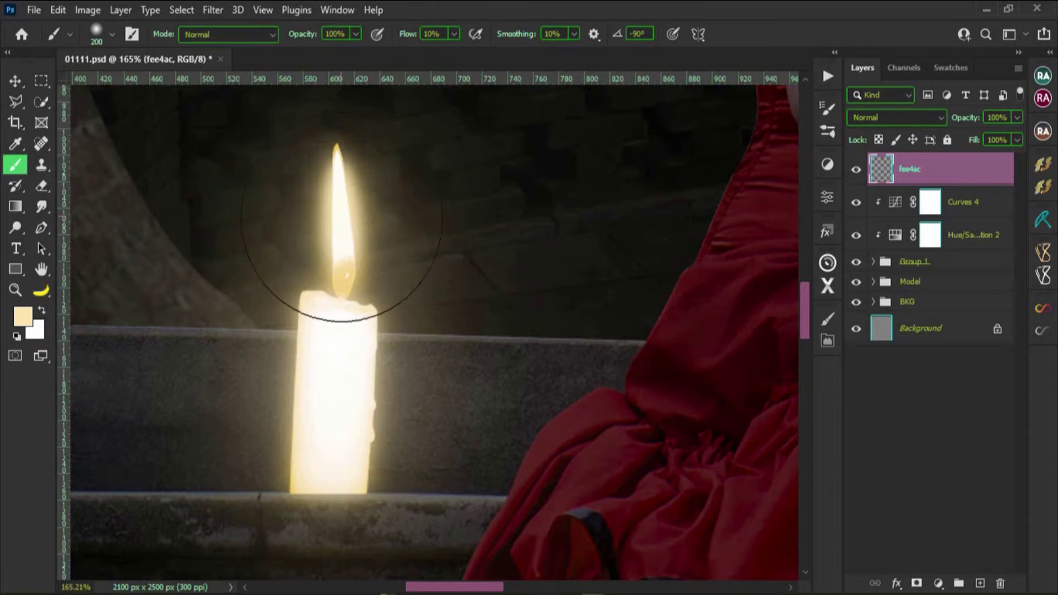
key(bracketright)
key(bracketright)
scroll(386, 248, down, 3)
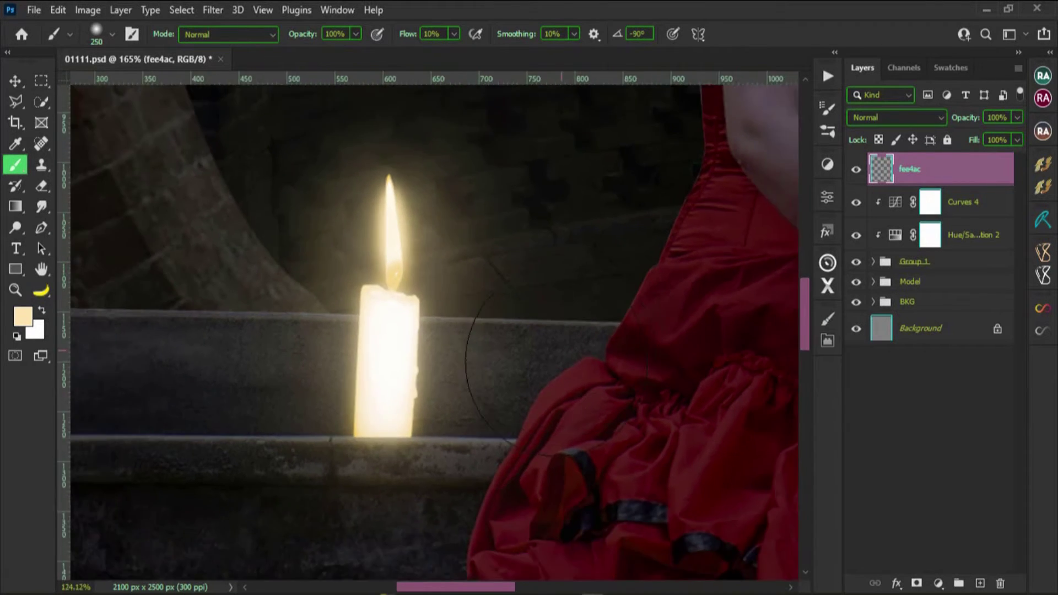
scroll(435, 270, down, 3)
scroll(449, 280, up, 2)
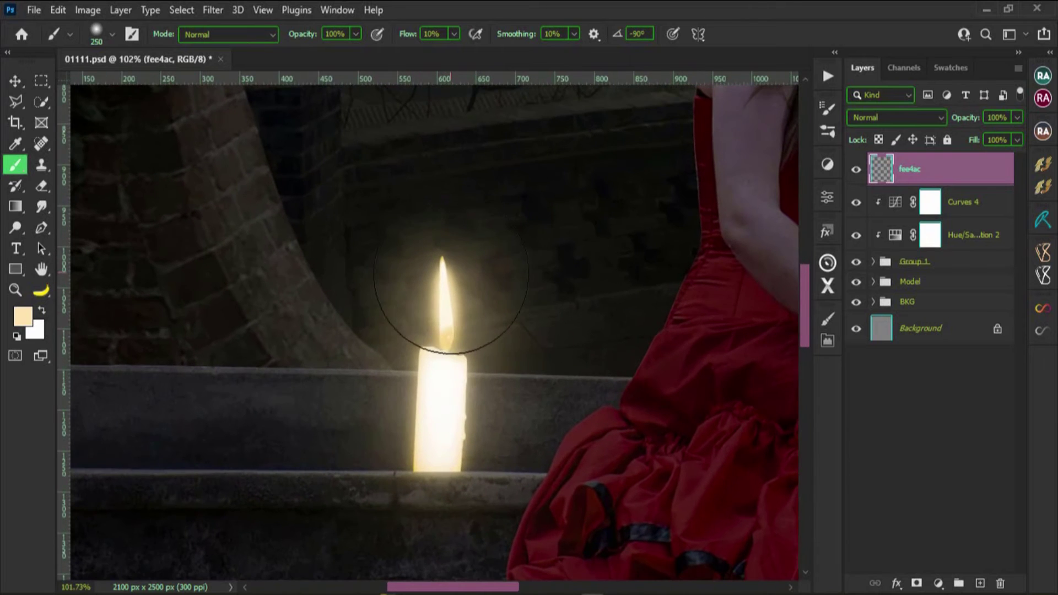
key(bracketright)
click(452, 259)
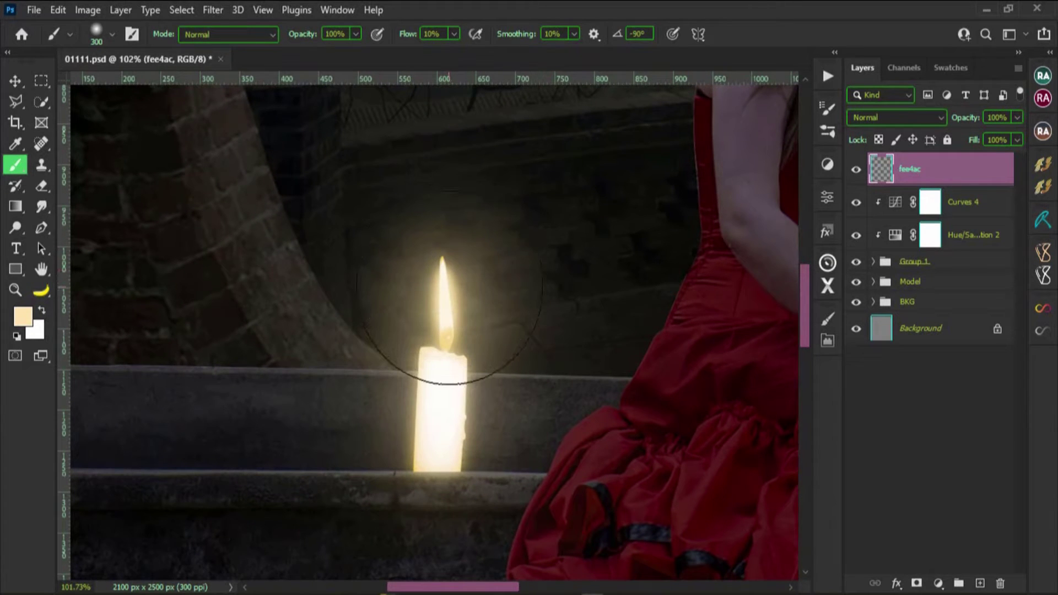
click(448, 288)
scroll(449, 287, down, 3)
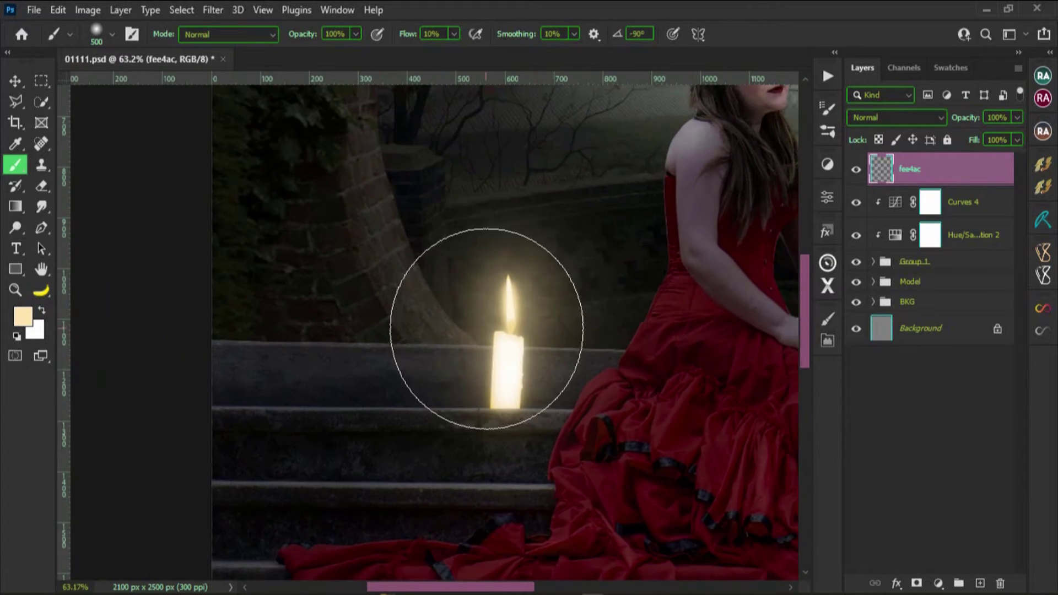
key(v)
scroll(478, 277, up, 1)
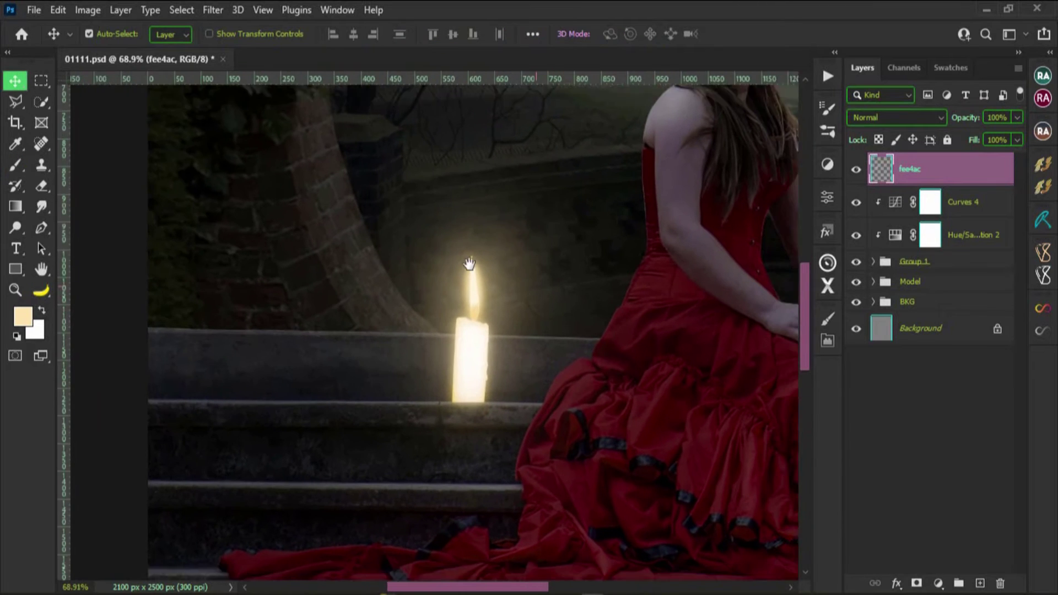
scroll(478, 276, right, 2)
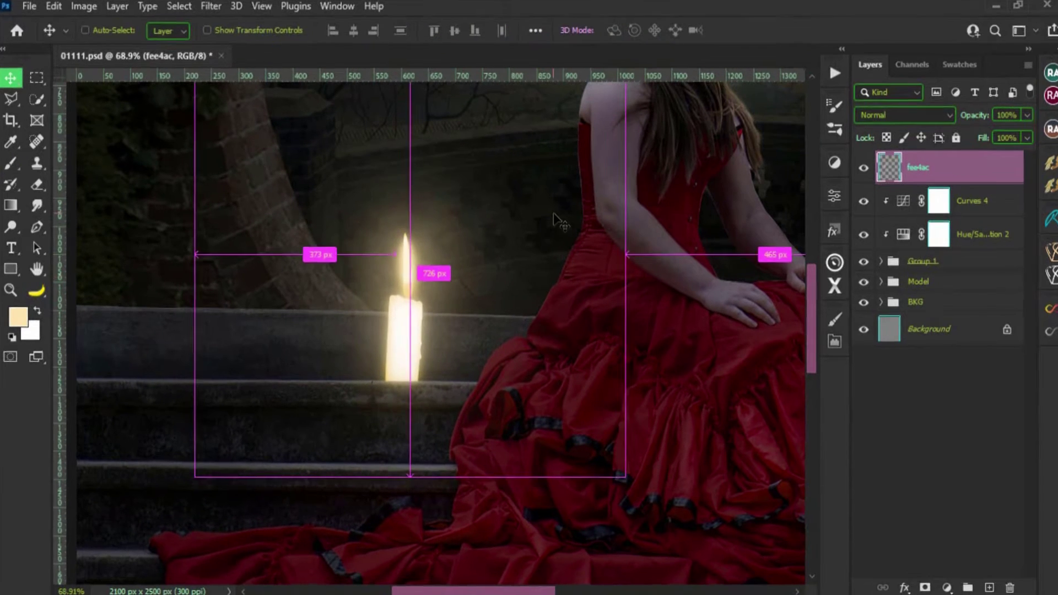
Add a new red-tagged empty layer named eaa000.
key(ctrl+shift+n)
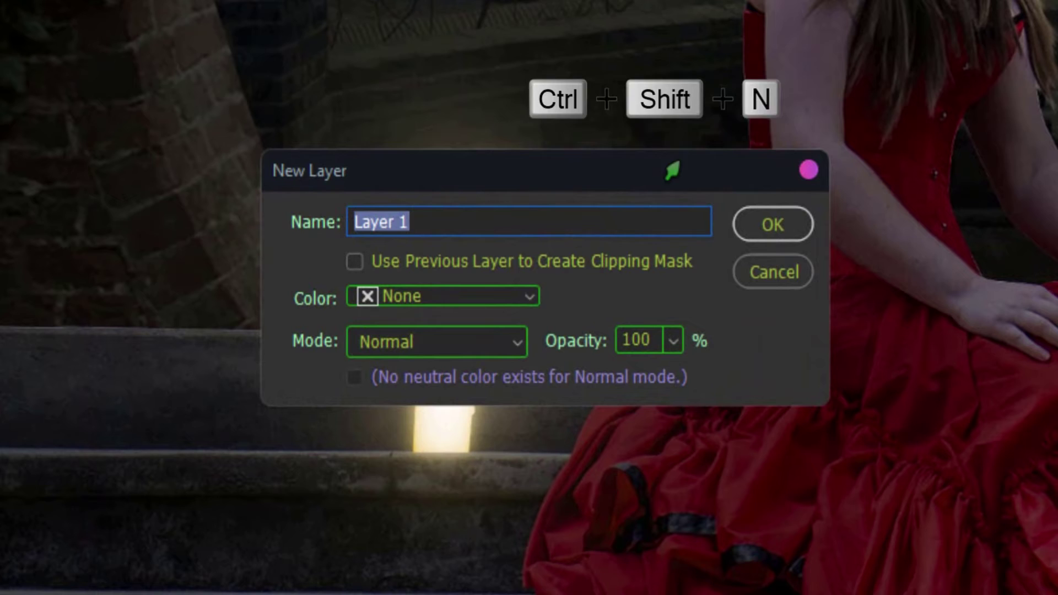
text(eaa000)
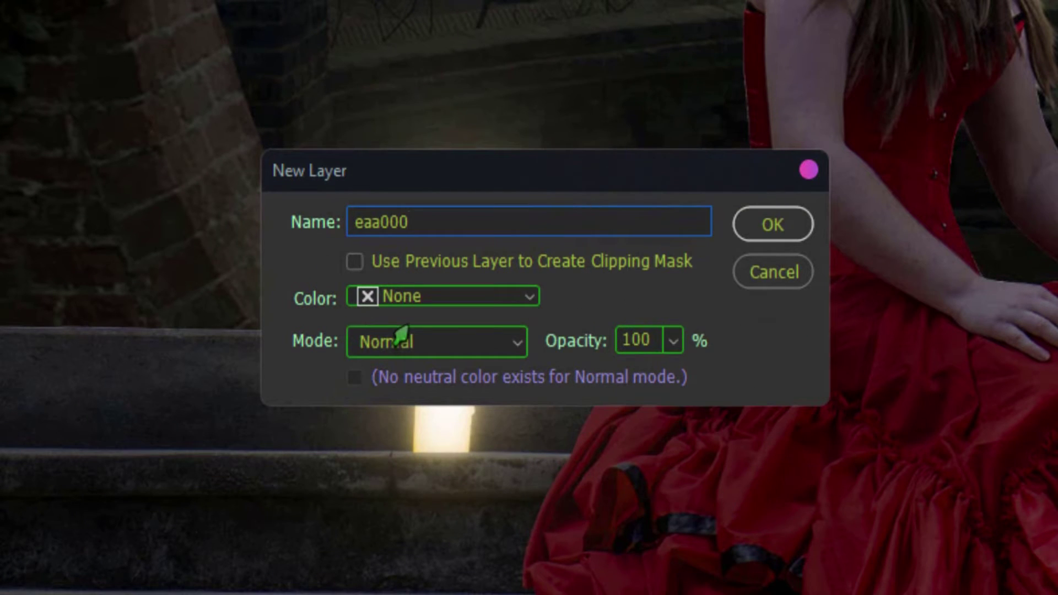
click(406, 298)
click(380, 374)
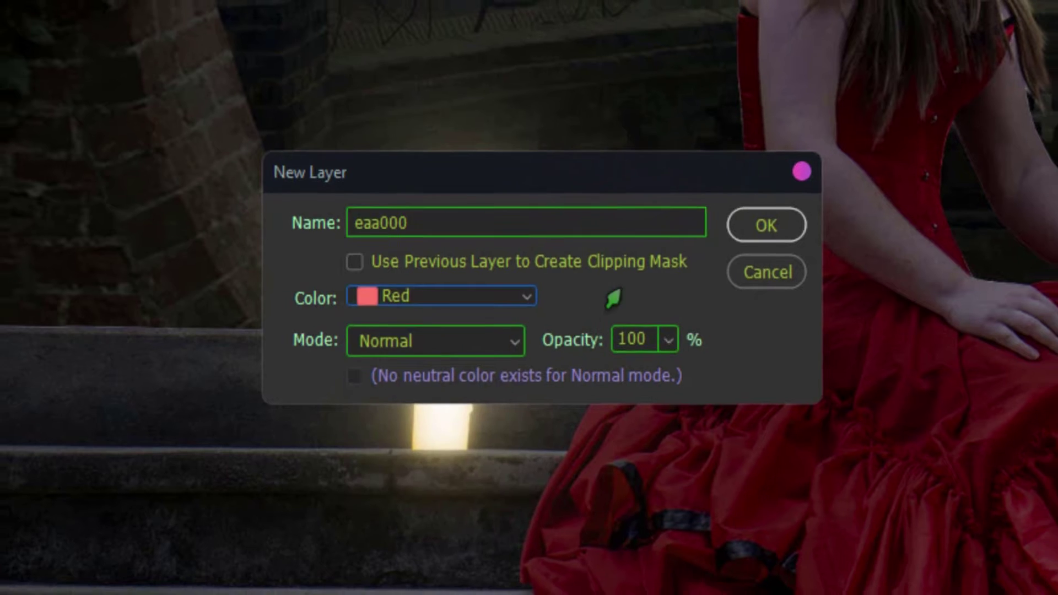
key(Return)
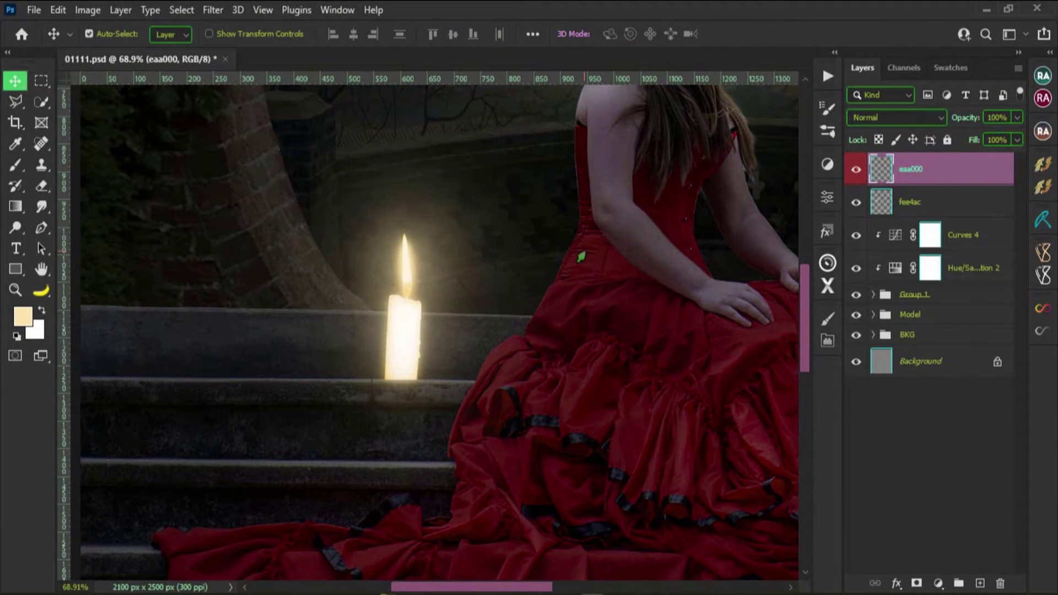
Set the foreground colour to hex eaa000.
click(22, 316)
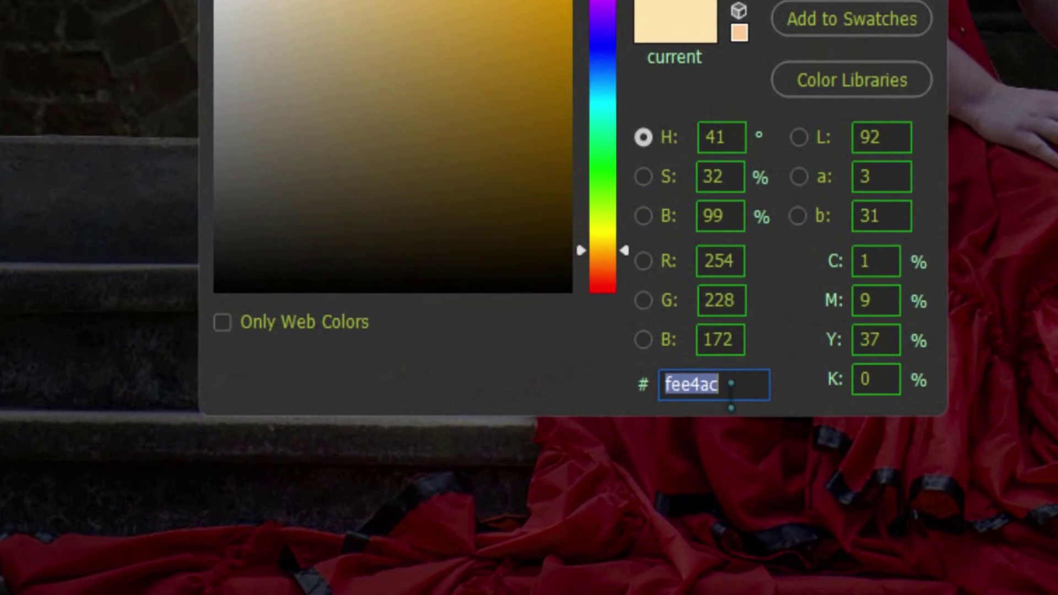
text(eaa000)
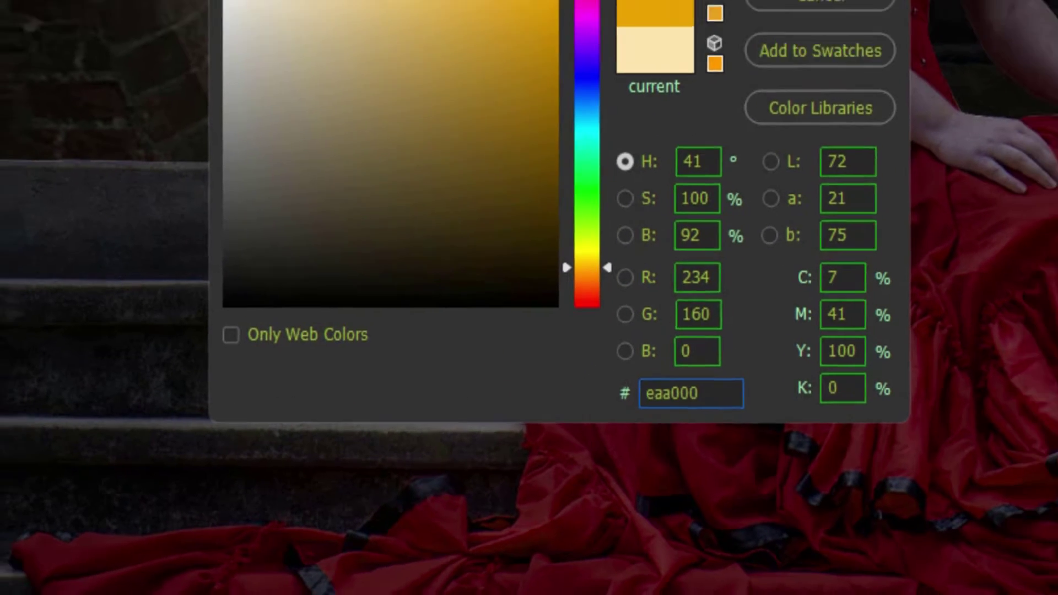
key(Return)
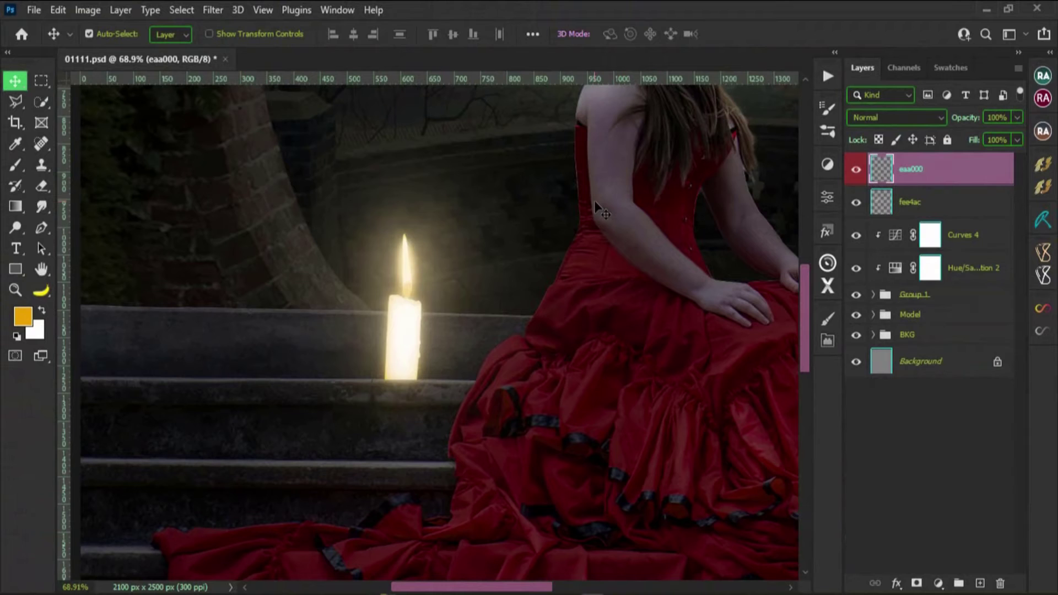
Paint an orange glow around the candle flame with an enlarged soft brush.
key(b)
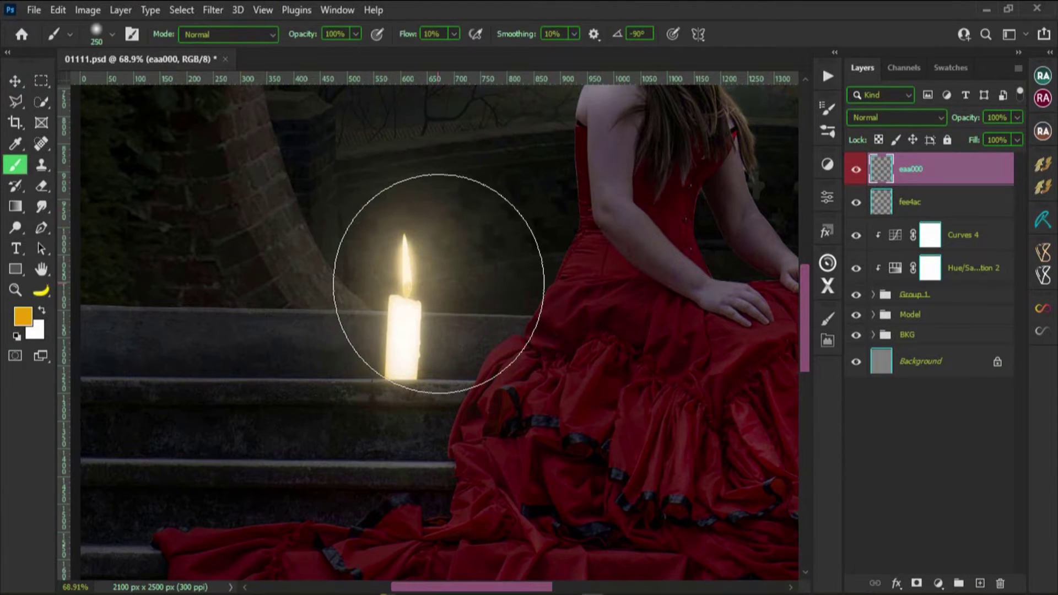
click(112, 34)
key(Return)
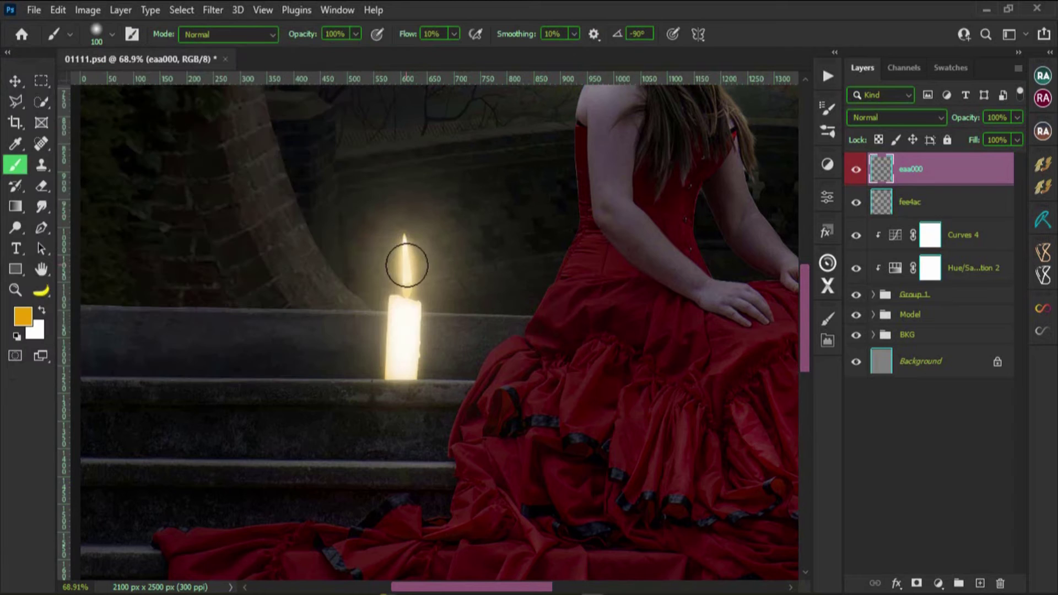
key(bracketright)
key(bracketright)
key(bracketright)
key(bracketright)
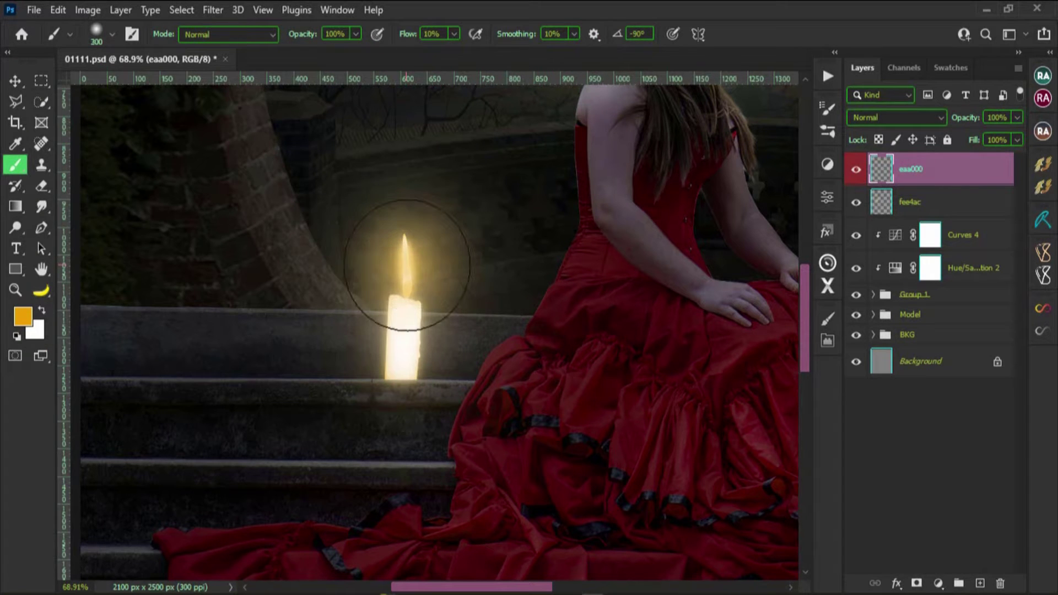
key(bracketright)
key(bracketright)
click(406, 267)
key(bracketright)
key(bracketright)
key(bracketright)
click(408, 259)
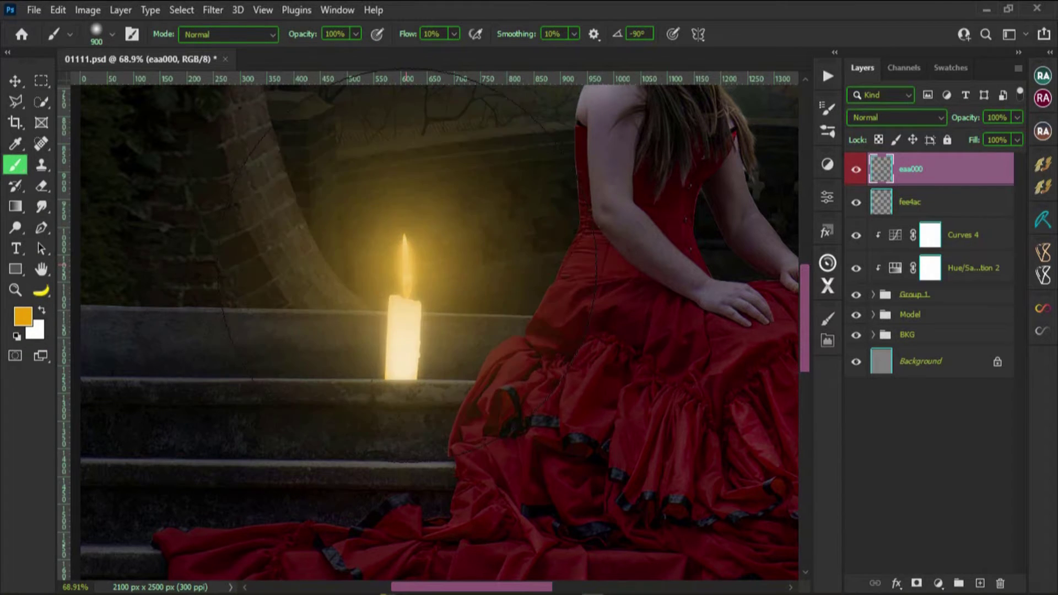
scroll(331, 276, down, 5)
Nudge the orange glow slightly left with Free Transform and fit the image.
key(v)
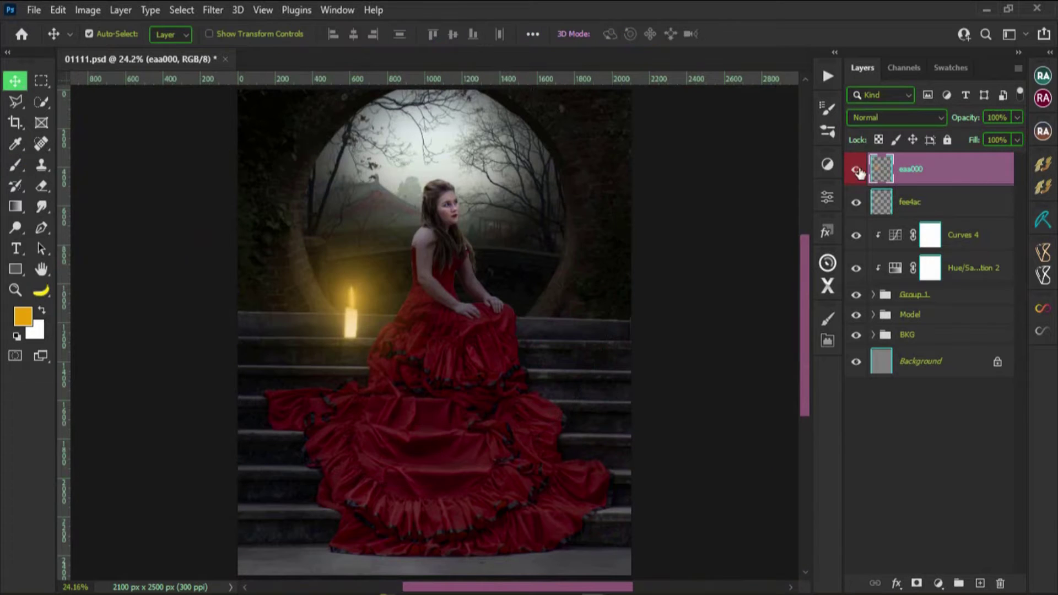
scroll(440, 415, up, 2)
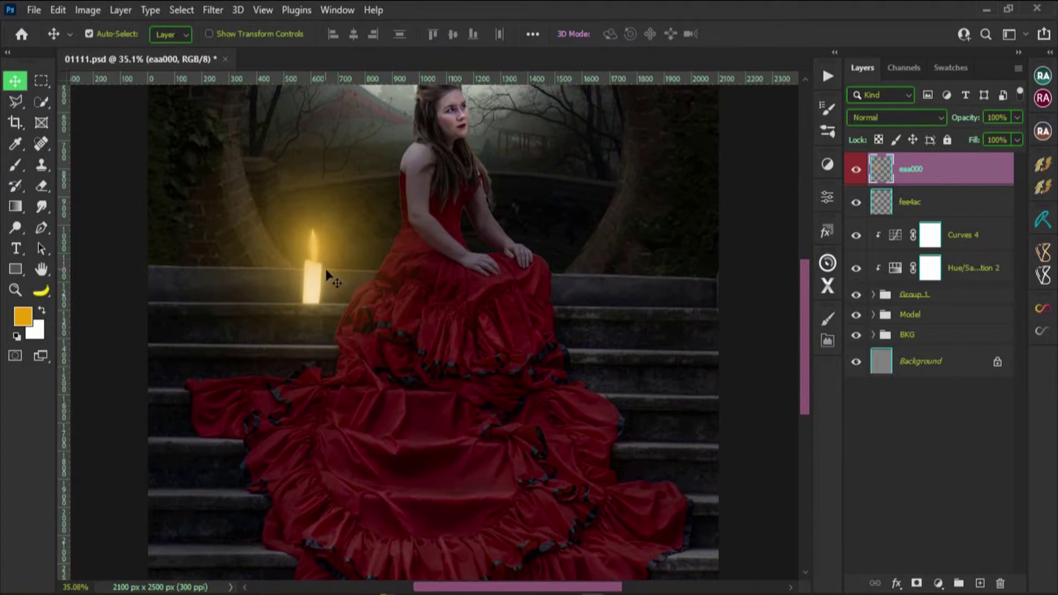
scroll(330, 274, up, 2)
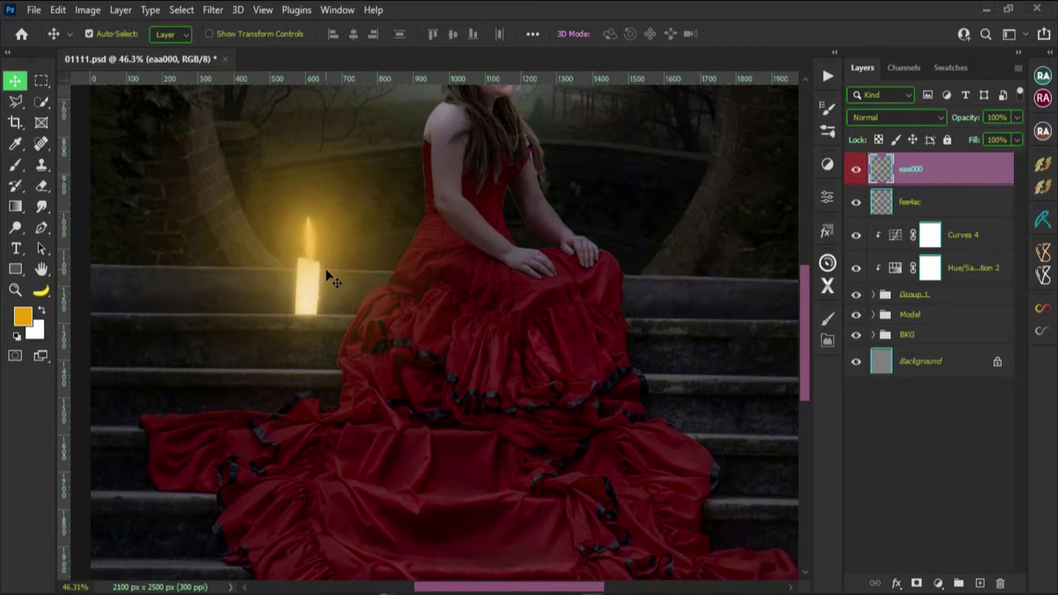
key(ctrl+t)
mouse_move(362, 262)
mouse_down()
mouse_move(338, 264)
mouse_move(354, 263)
mouse_up()
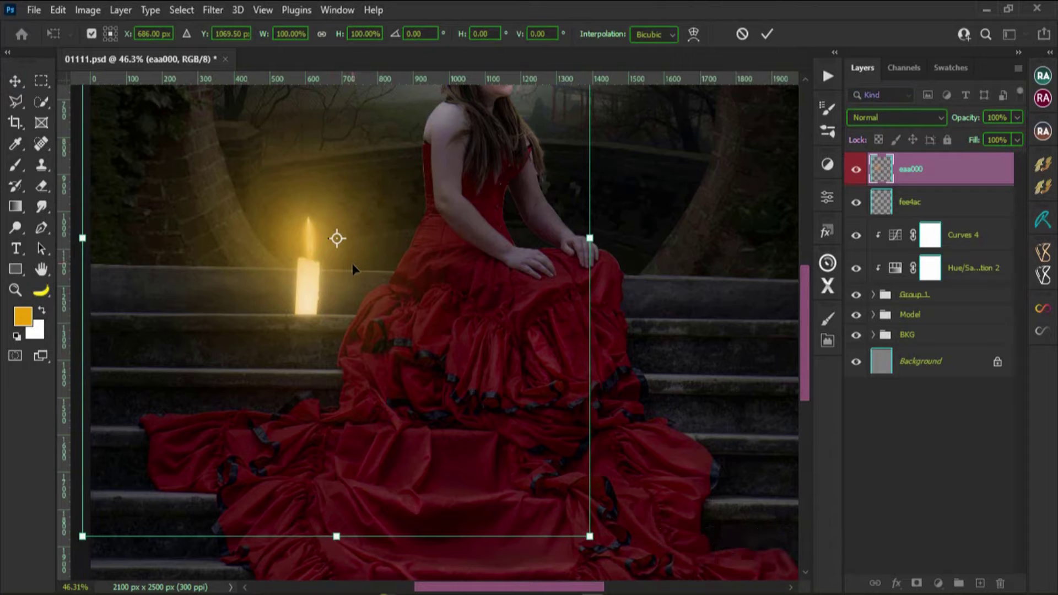
key(Return)
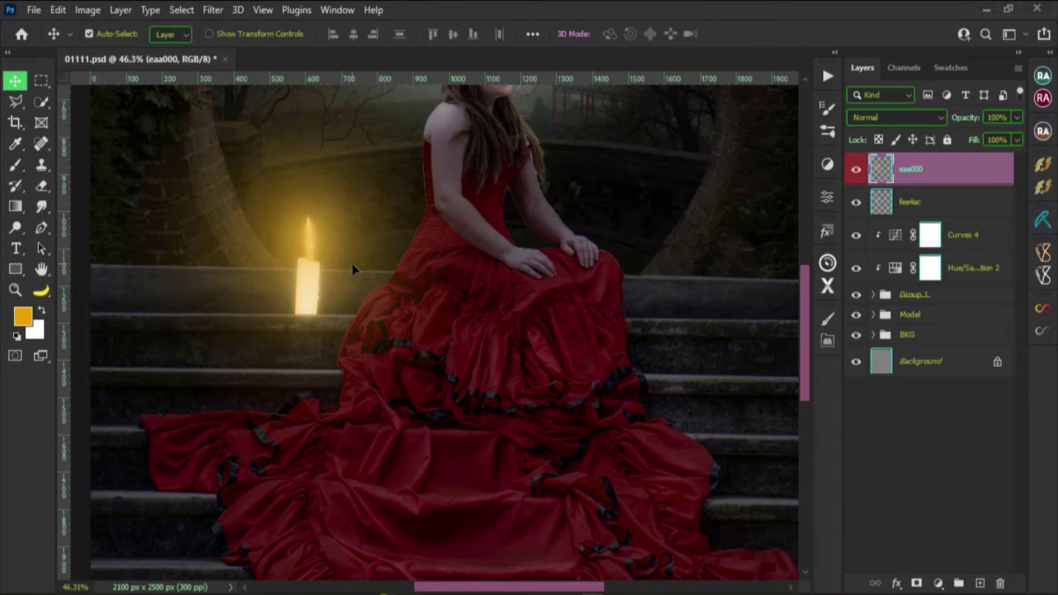
key(ctrl+0)
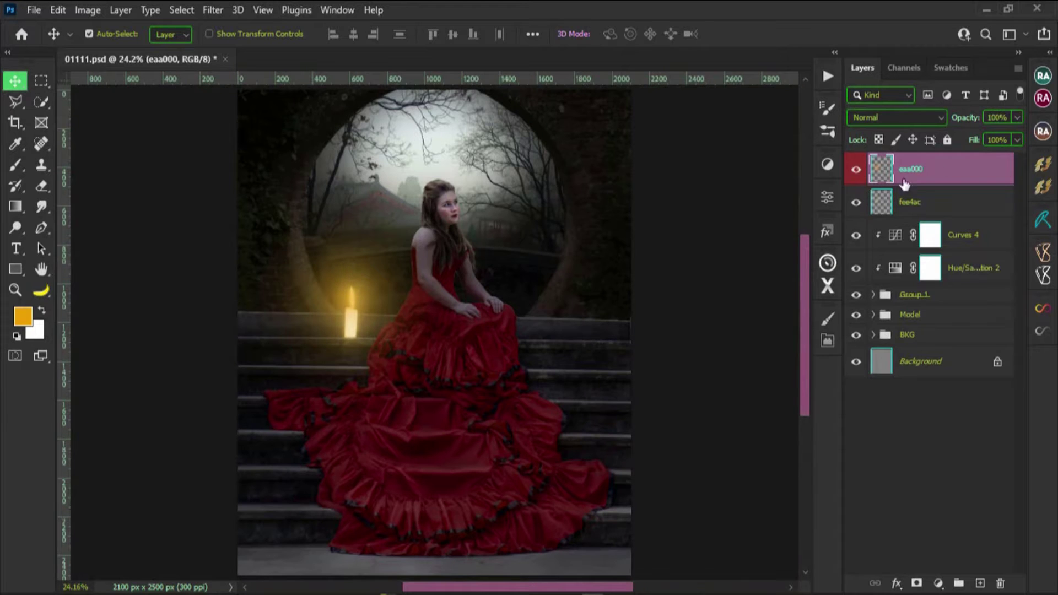
scroll(460, 355, down, 3)
scroll(428, 385, up, 2)
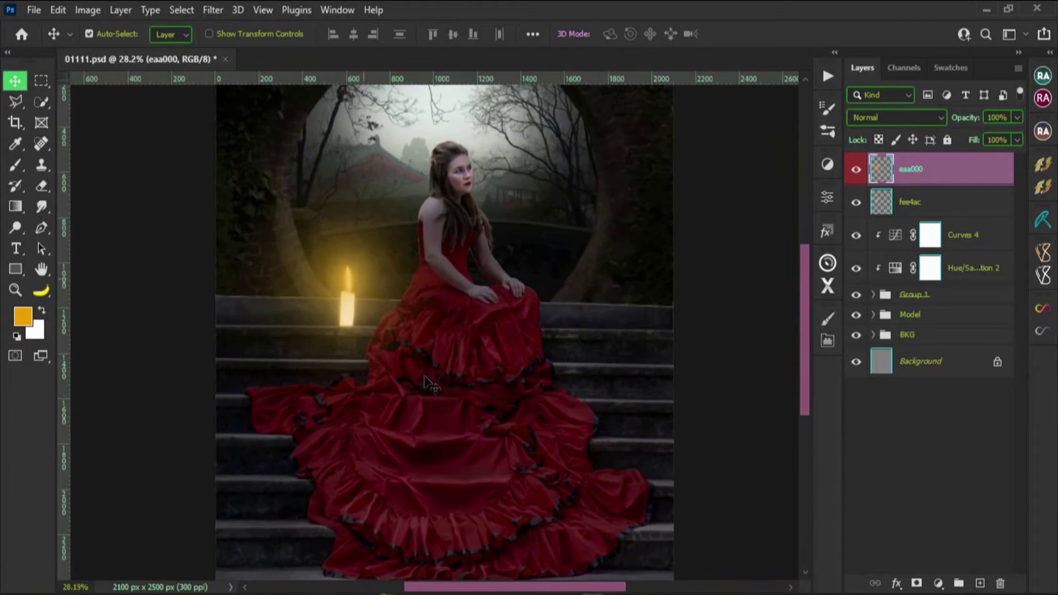
Set the eaa000 layer to Hard Light, toggling its visibility to compare.
click(857, 171)
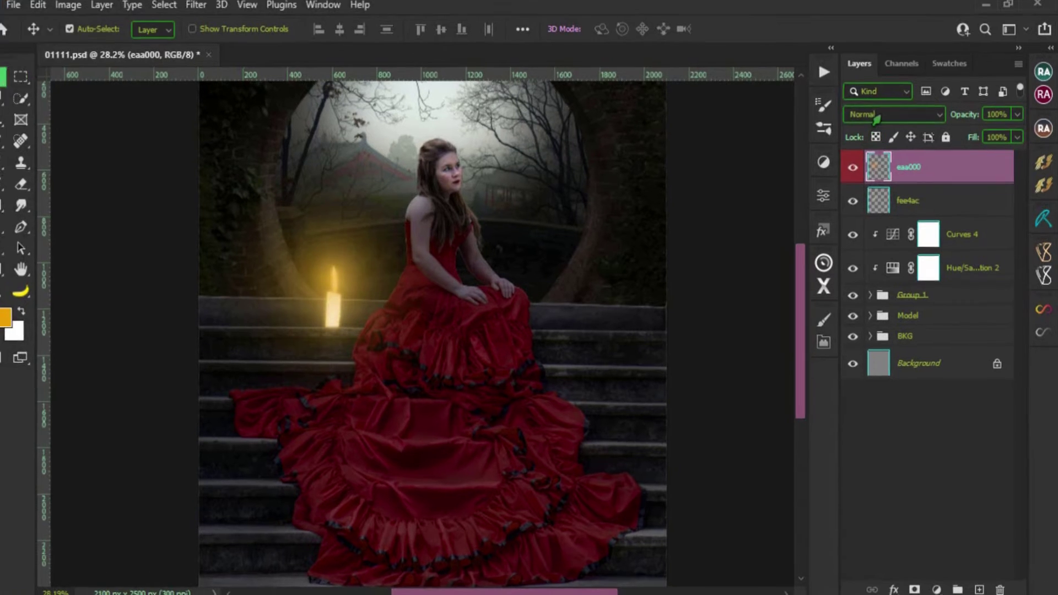
click(879, 118)
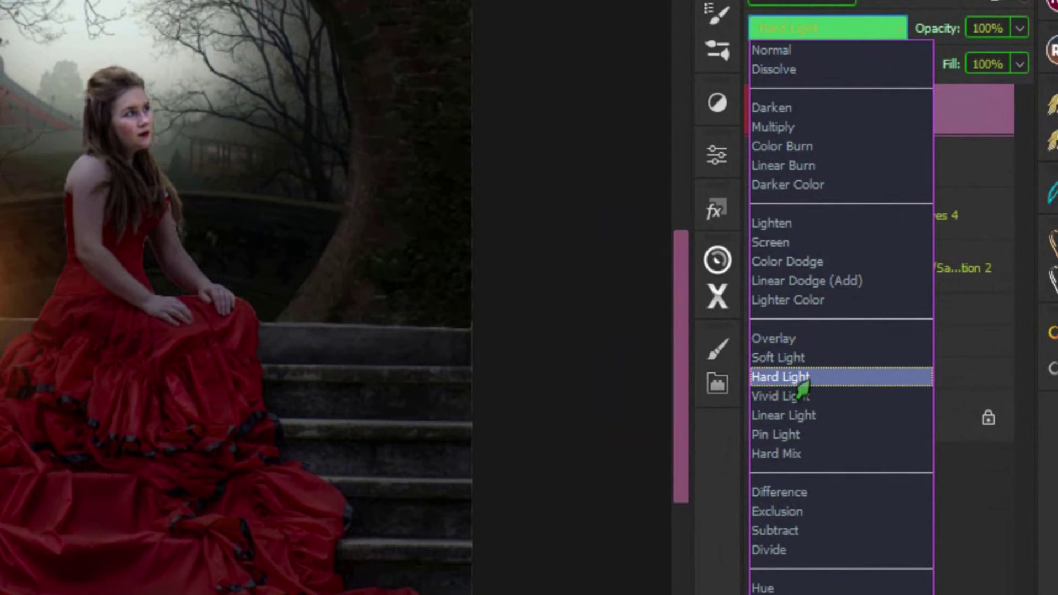
click(799, 379)
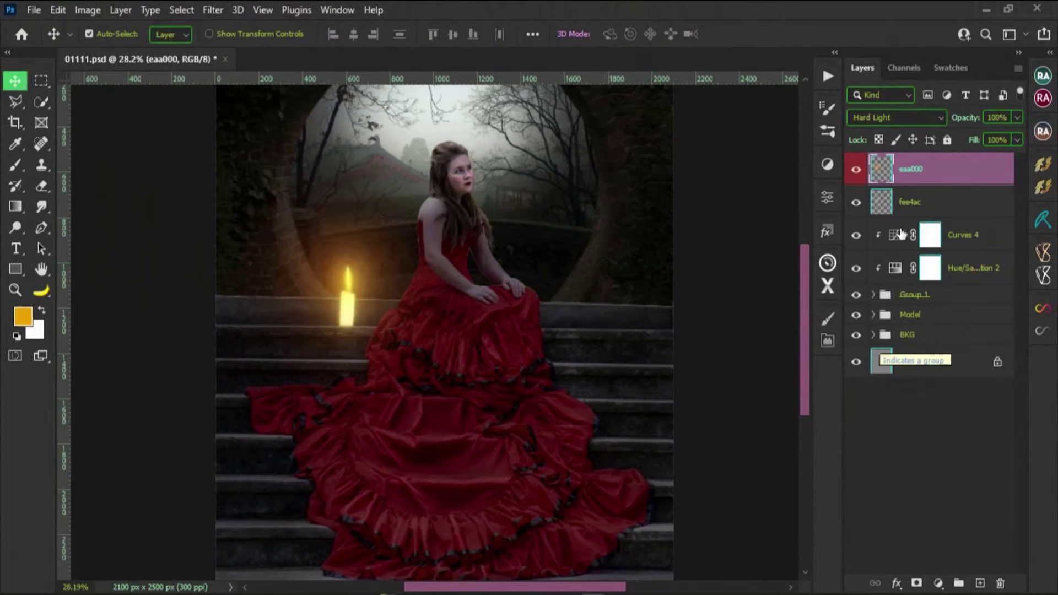
click(856, 175)
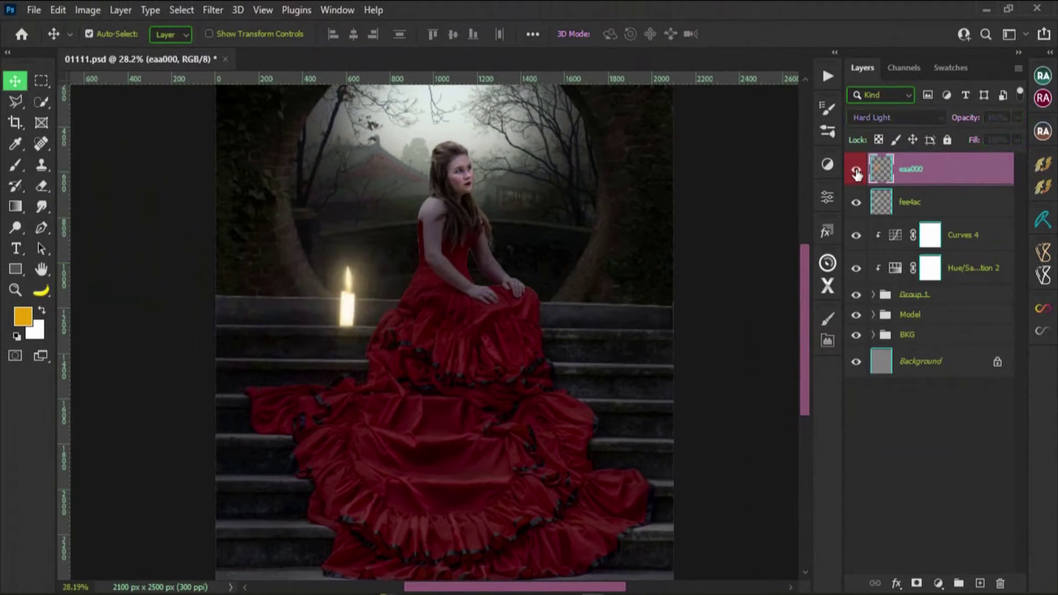
click(856, 175)
click(857, 174)
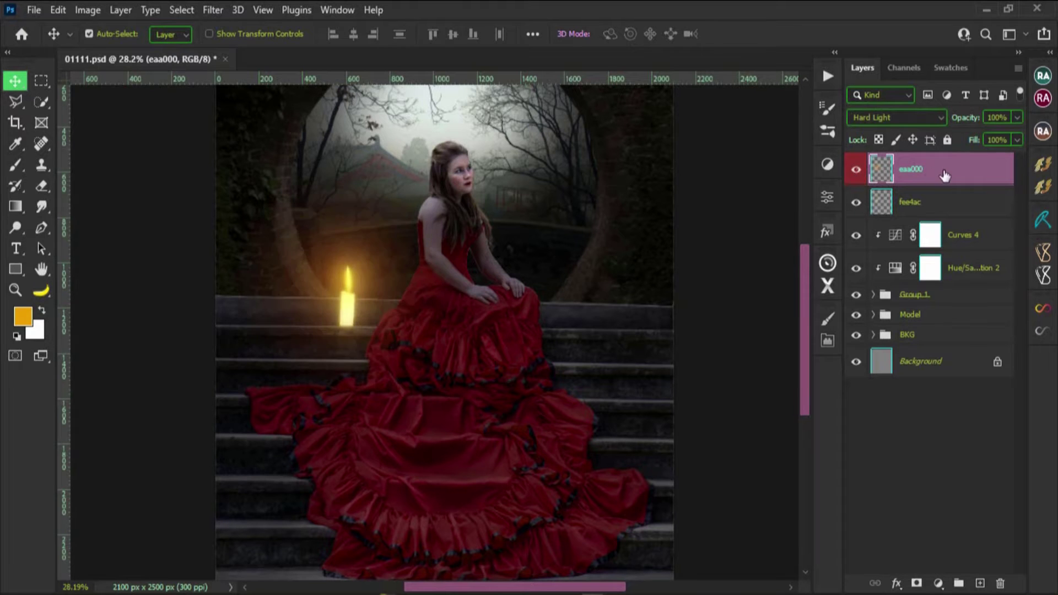
scroll(471, 217, down, 2)
scroll(478, 215, up, 1)
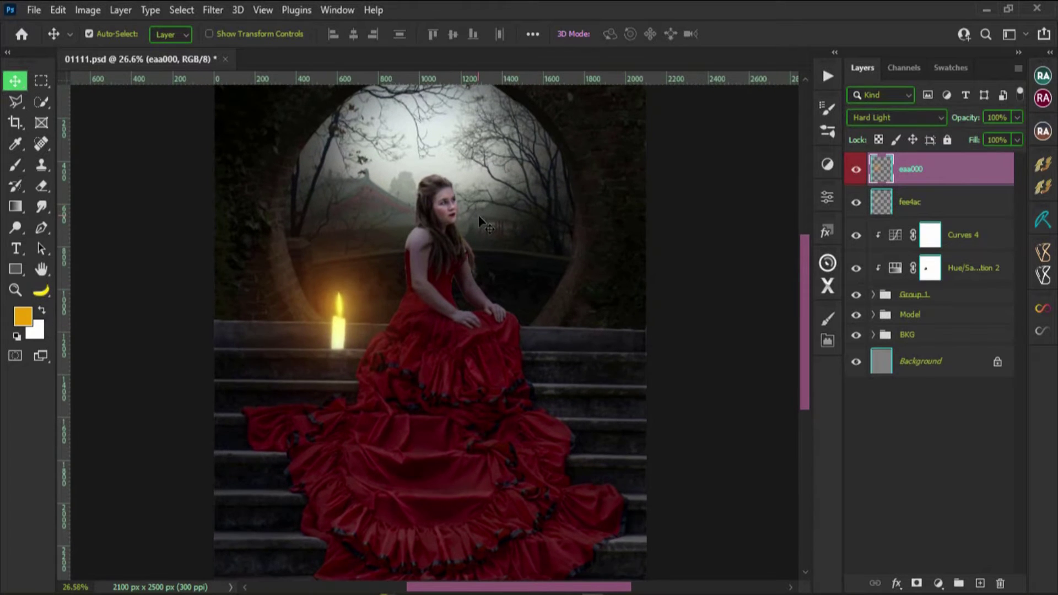
double_click(913, 296)
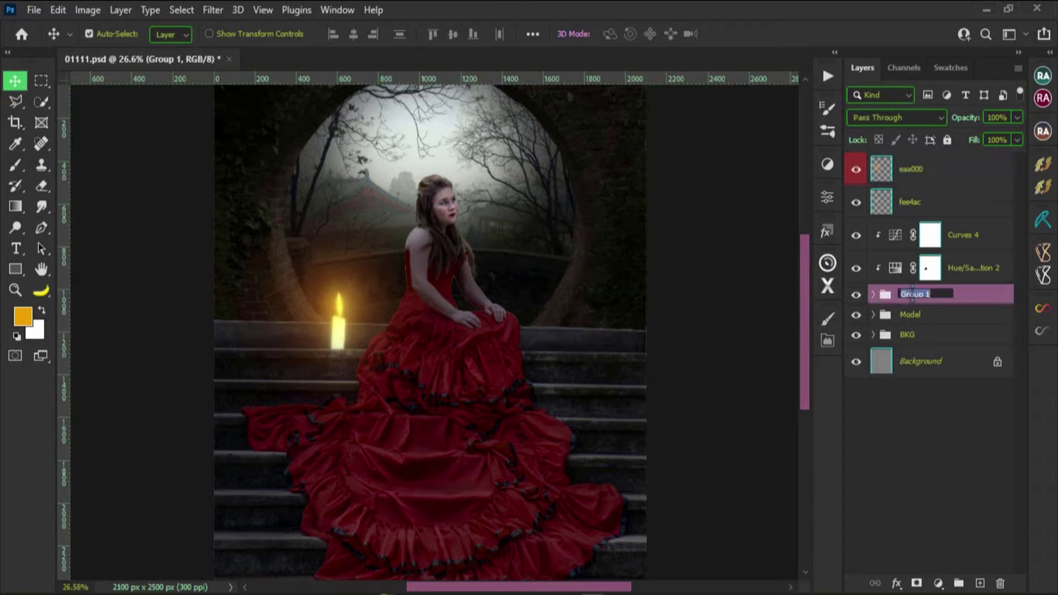
text(1)
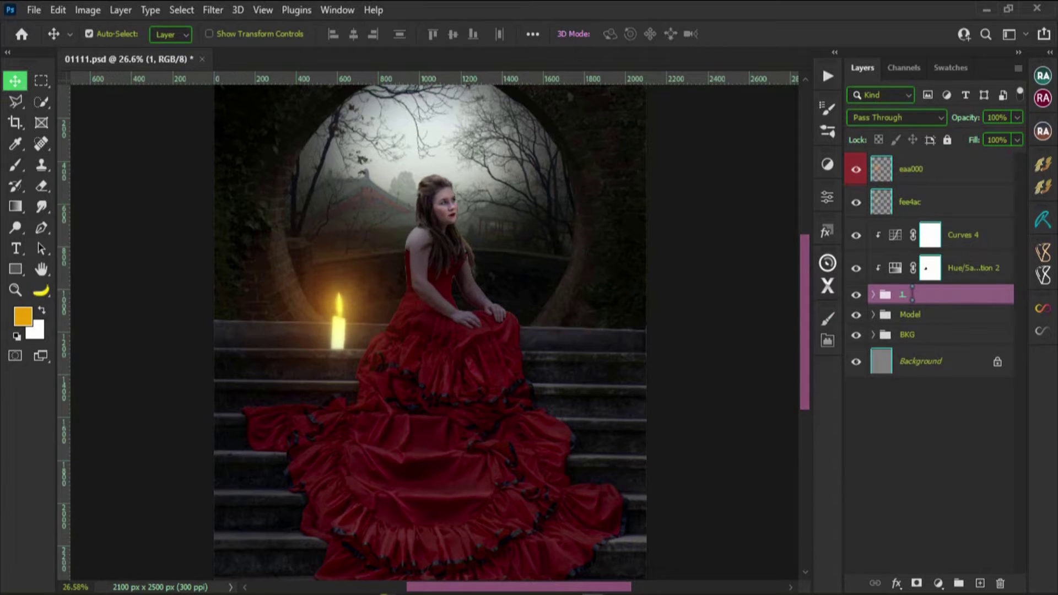
shift+click(943, 178)
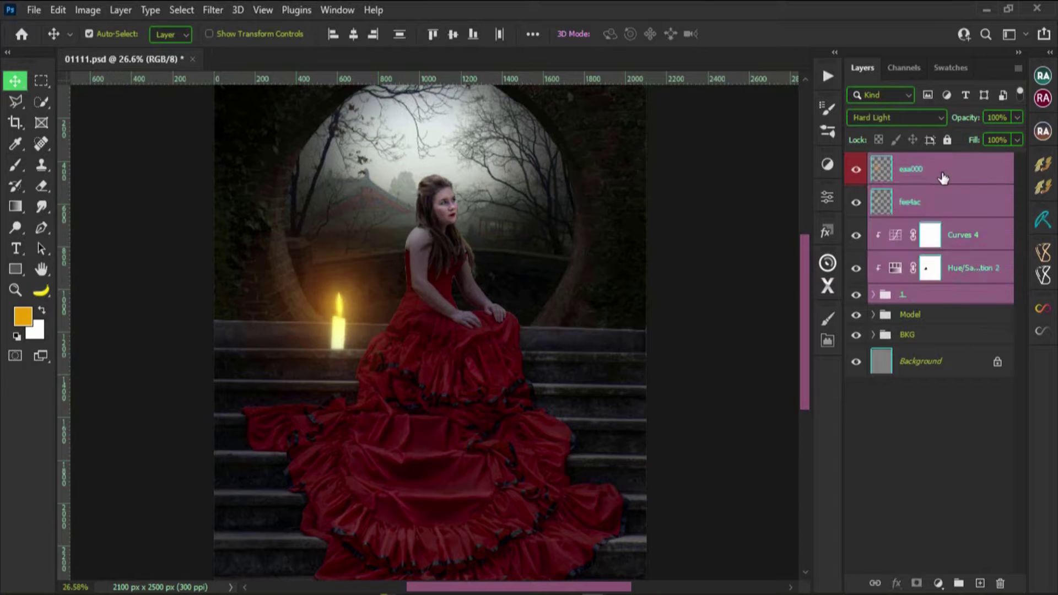
key(ctrl+g)
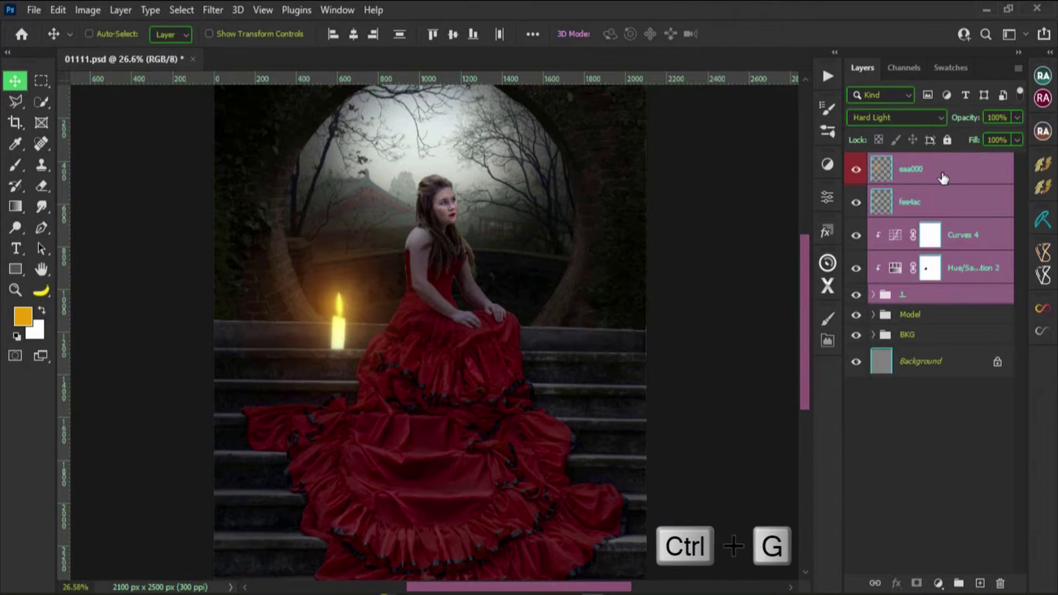
double_click(912, 164)
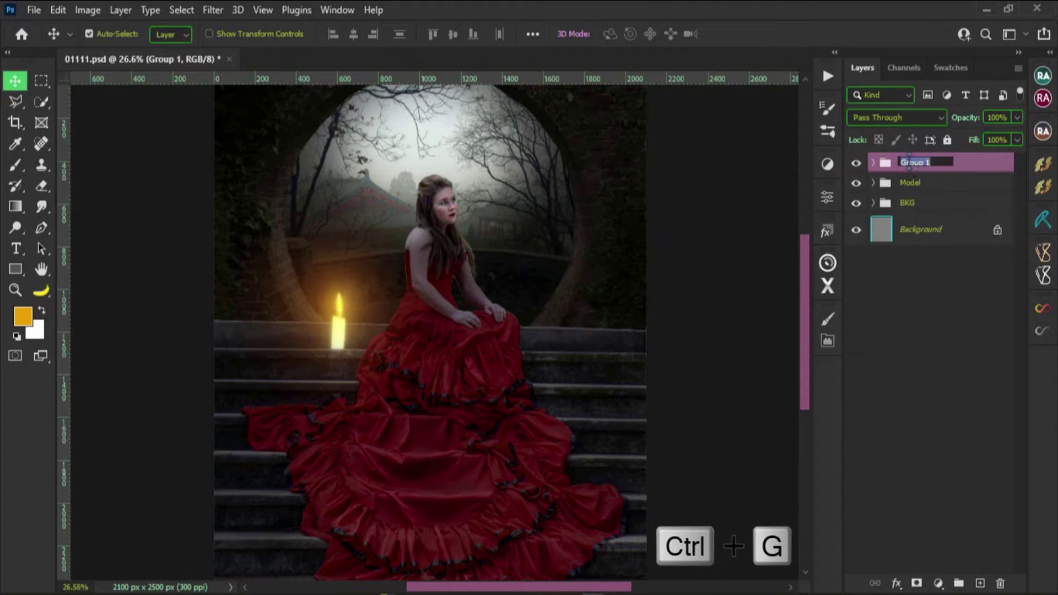
text(Candle)
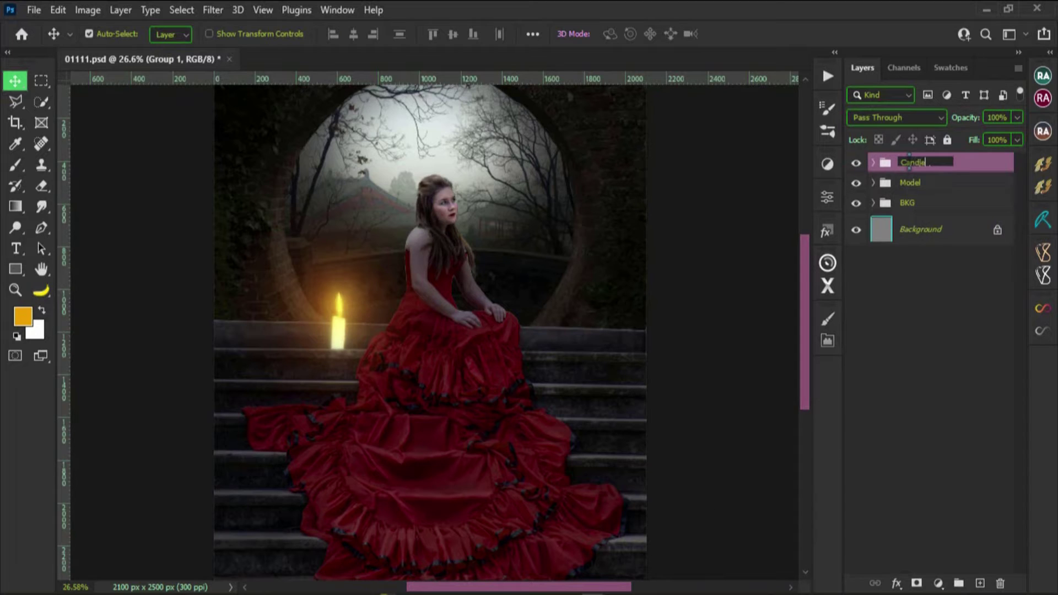
key(Return)
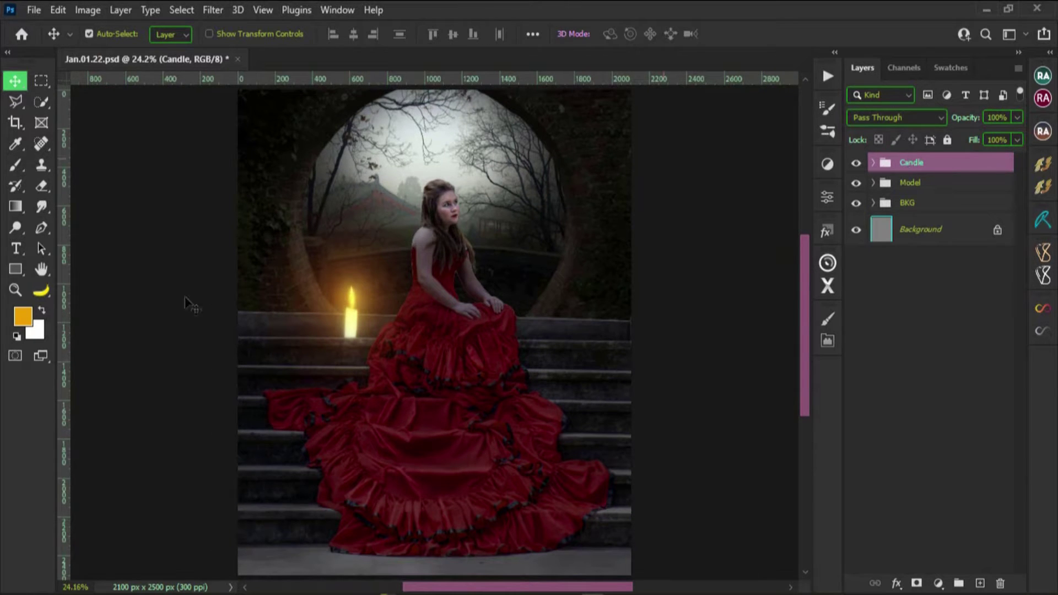
scroll(385, 363, down, 3)
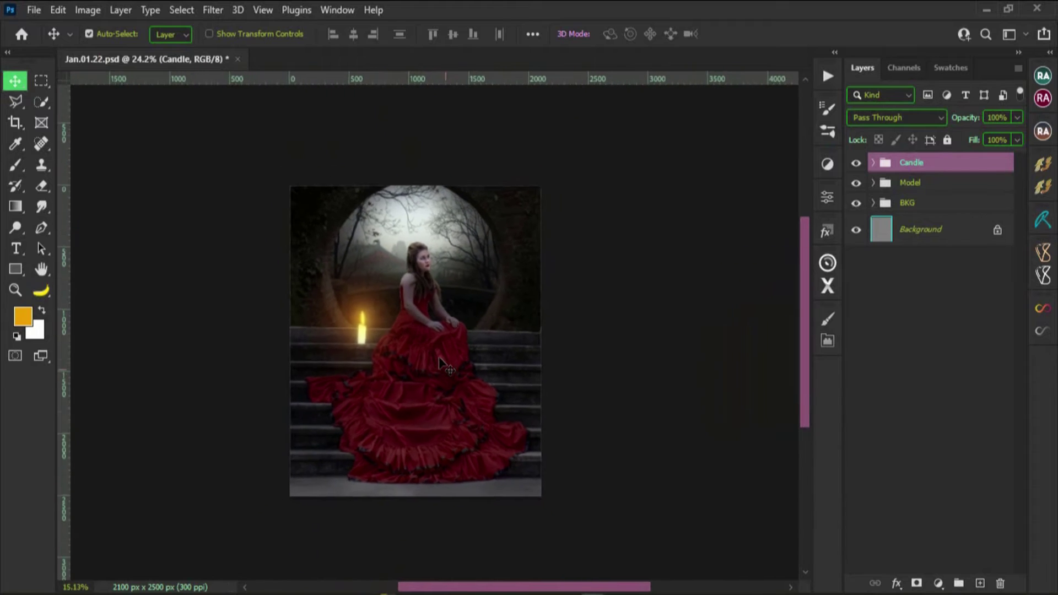
scroll(419, 363, up, 3)
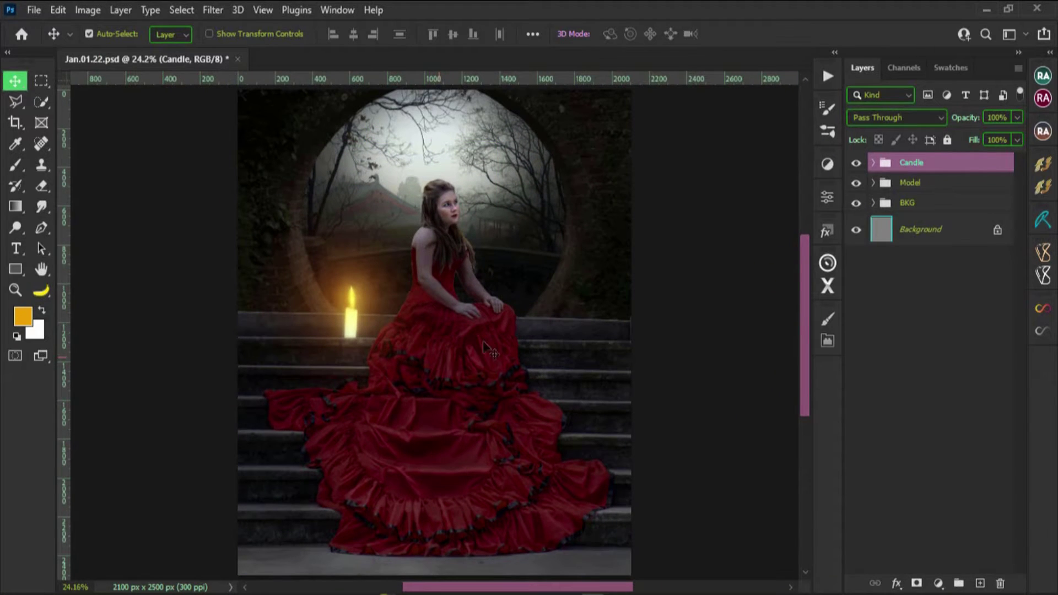
Duplicate the Candle group three times, creating Candle copy, Candle copy 2 and Candle copy 3.
key(ctrl+j)
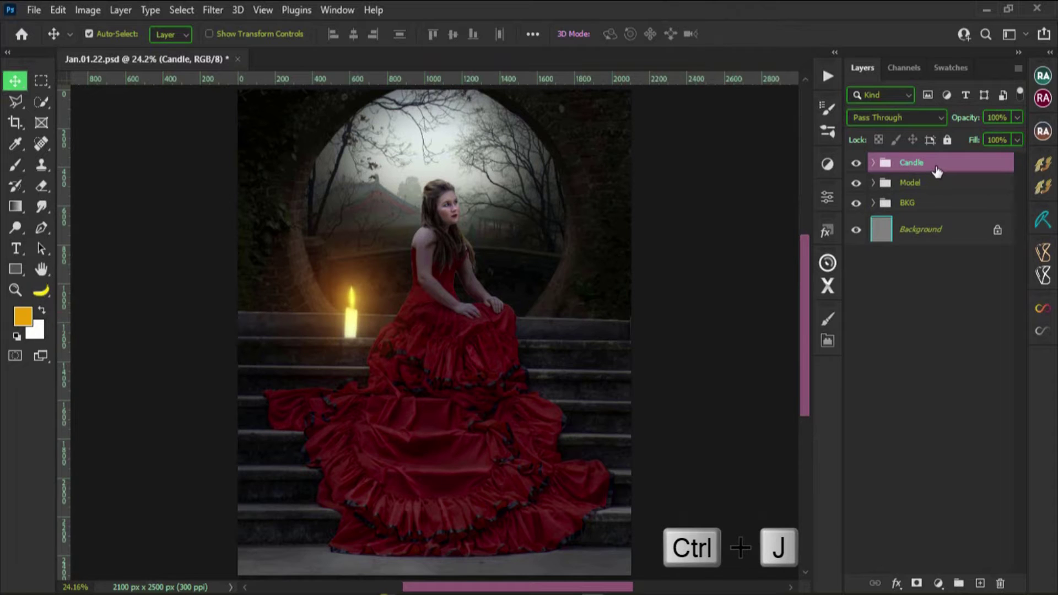
key(ctrl+j)
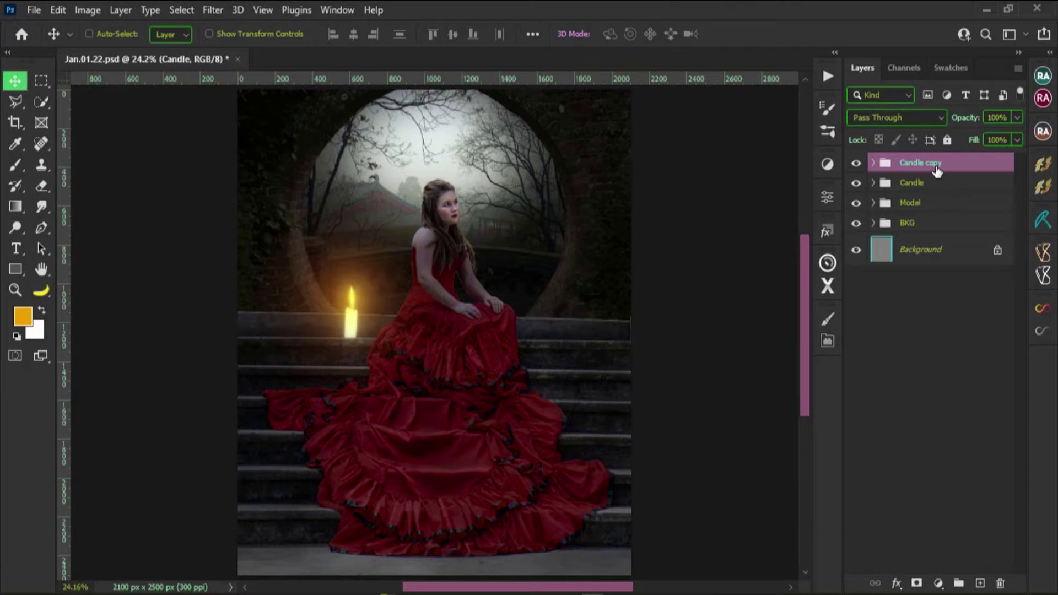
key(ctrl+j)
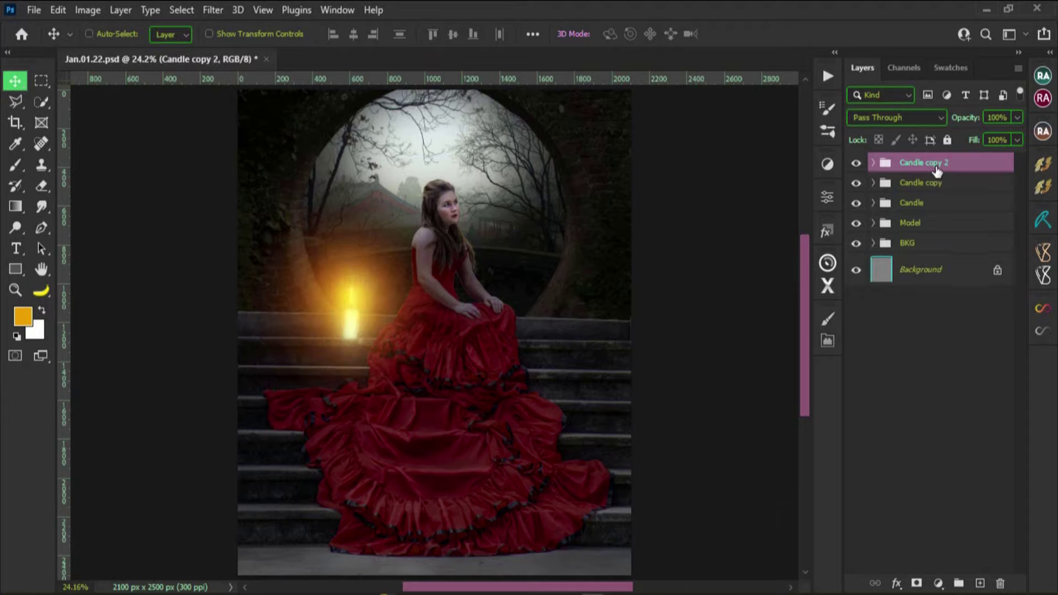
key(ctrl+j)
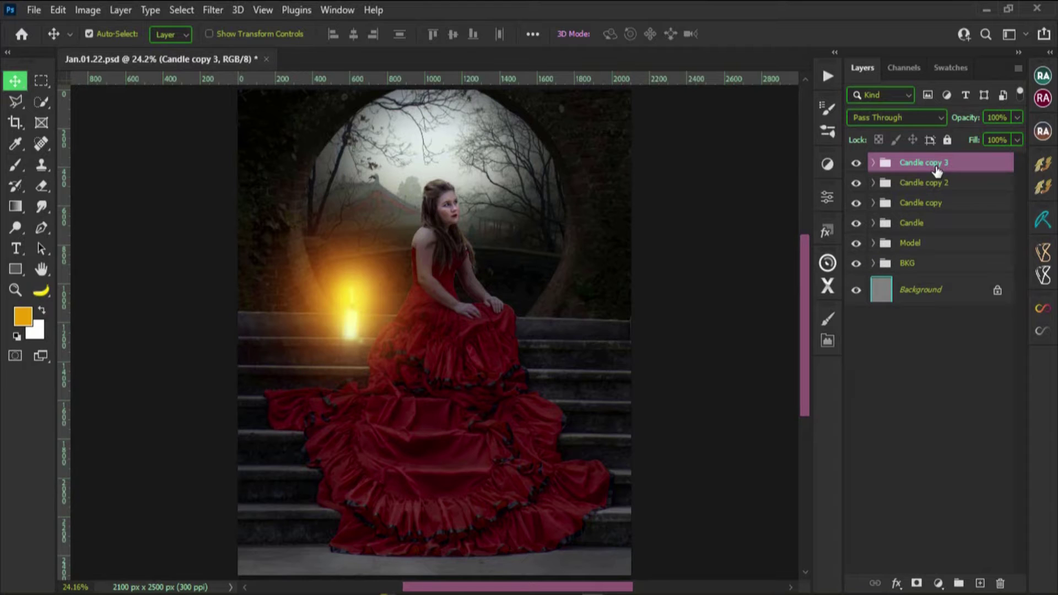
Move the original Candle group onto the lower right step.
click(922, 228)
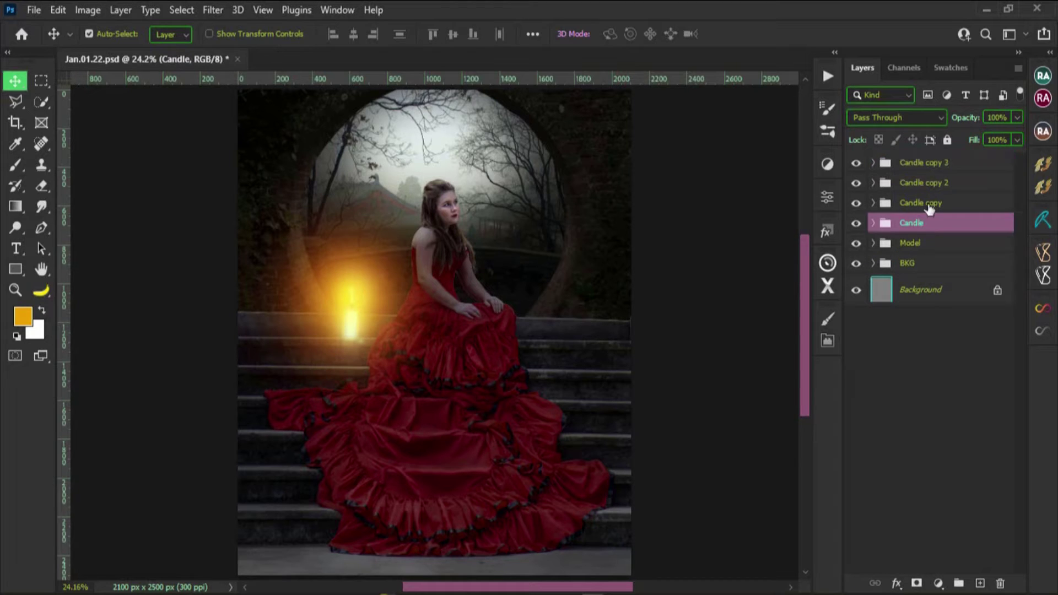
key(ctrl+t)
drag(452, 416, 710, 513)
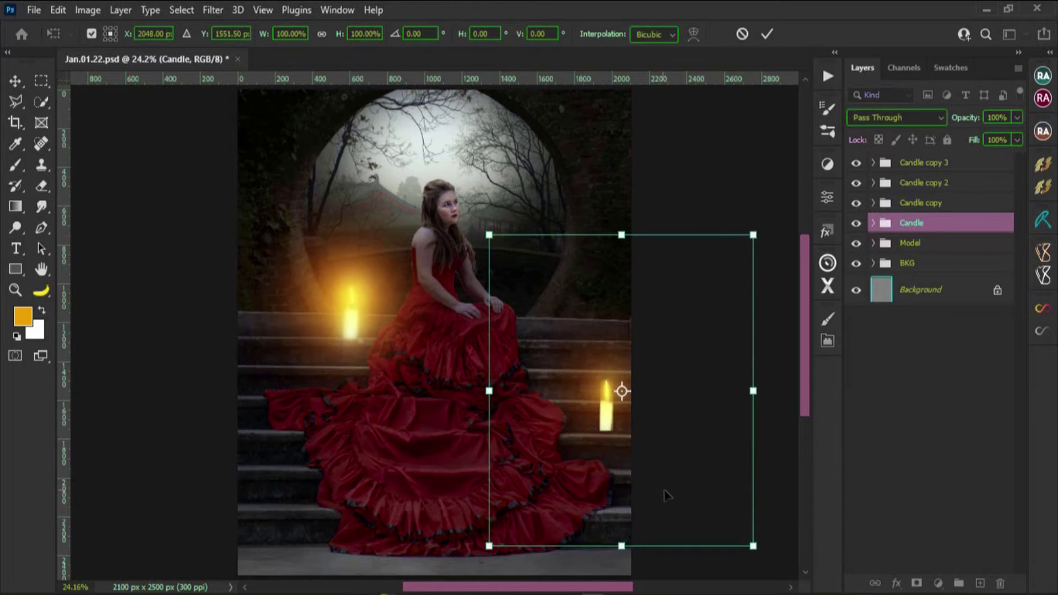
scroll(667, 496, up, 4)
scroll(473, 318, down, 1)
key(Return)
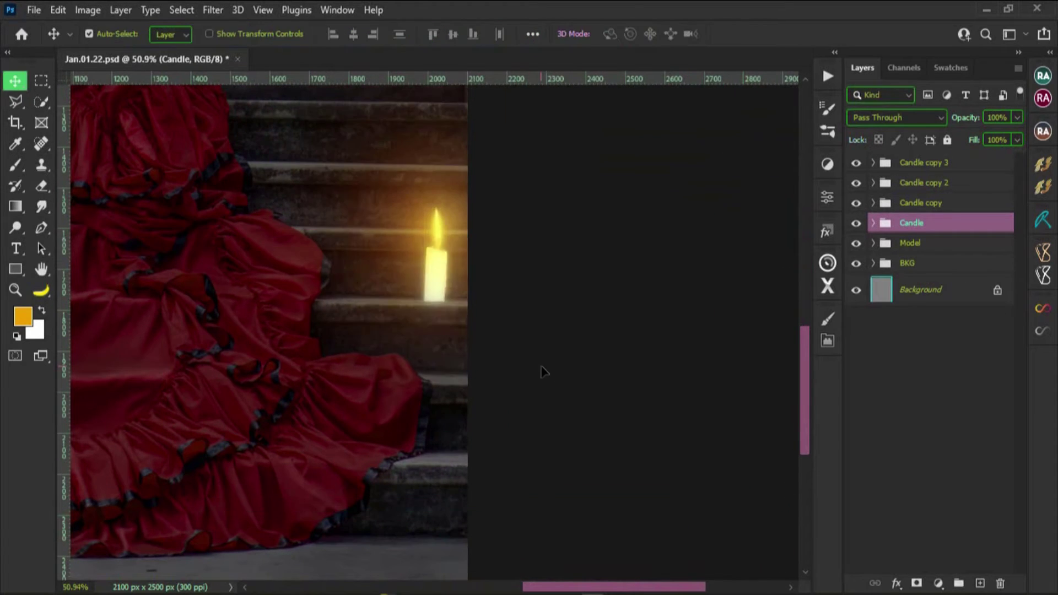
key(ctrl+0)
Flip Candle copy horizontally, shrink it slightly and place it on the right-hand steps beside the gown.
key(alt+bracketright)
key(ctrl+t)
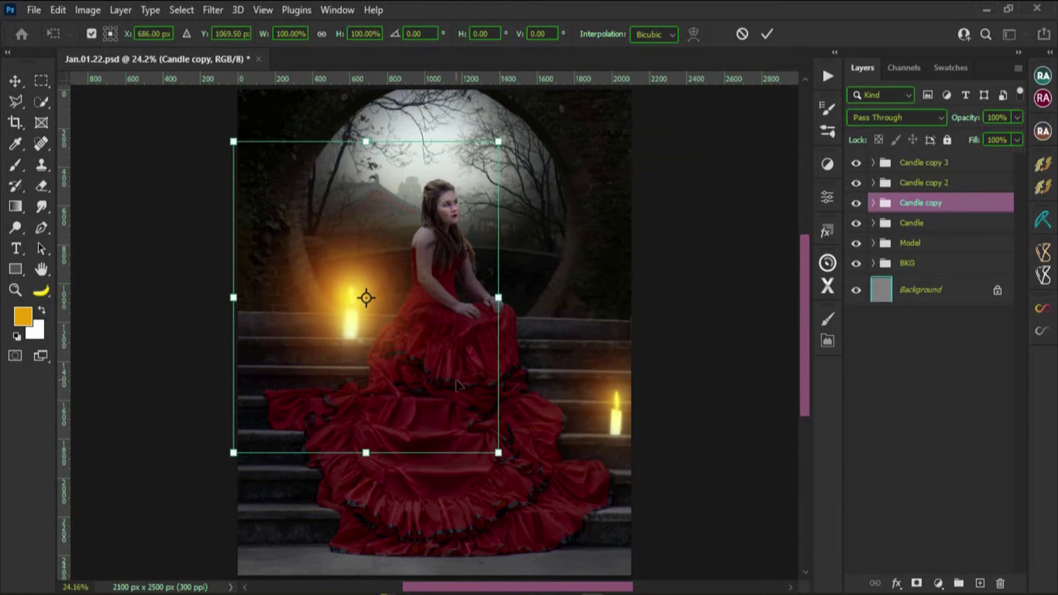
drag(457, 384, 660, 416)
right_click(588, 419)
click(609, 392)
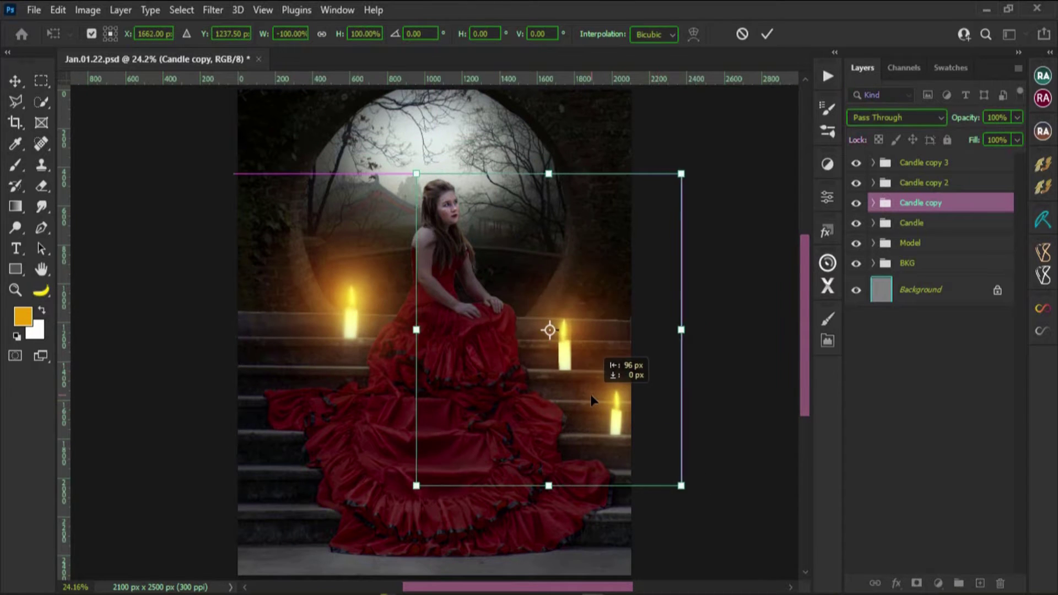
drag(607, 394, 572, 395)
drag(667, 487, 642, 441)
scroll(642, 441, up, 3)
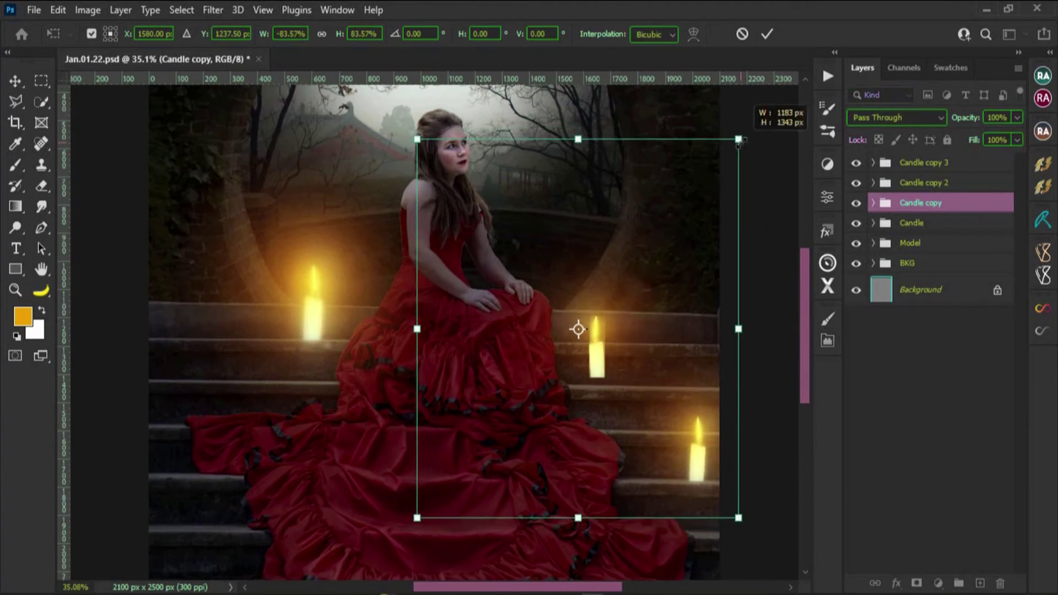
scroll(637, 409, up, 3)
scroll(634, 409, up, 1)
key(Return)
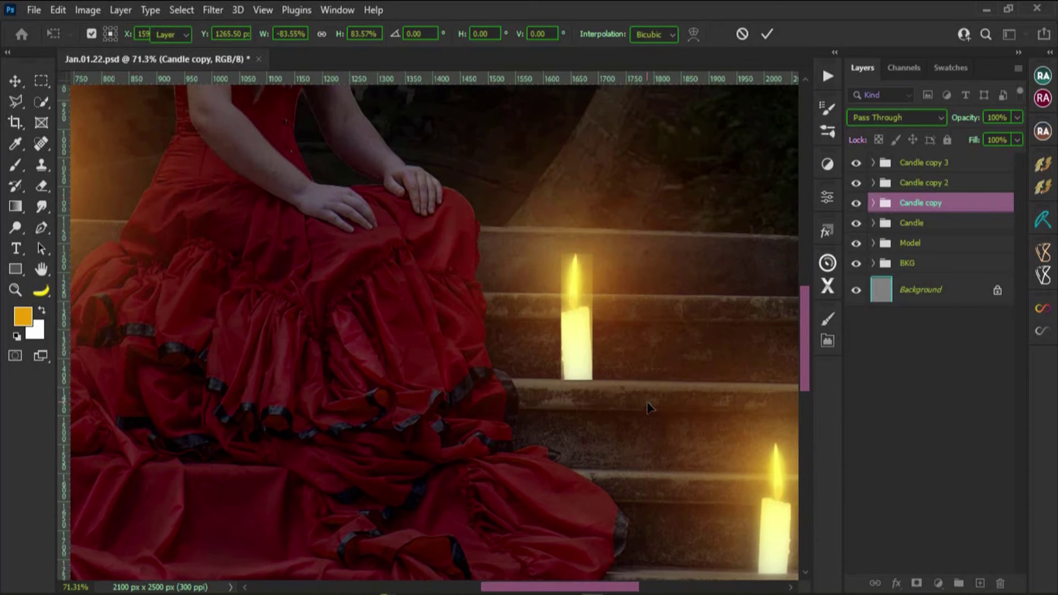
key(ctrl+0)
Move Candle copy 2 onto a lower-left step, shrink it slightly and nudge it right.
click(921, 183)
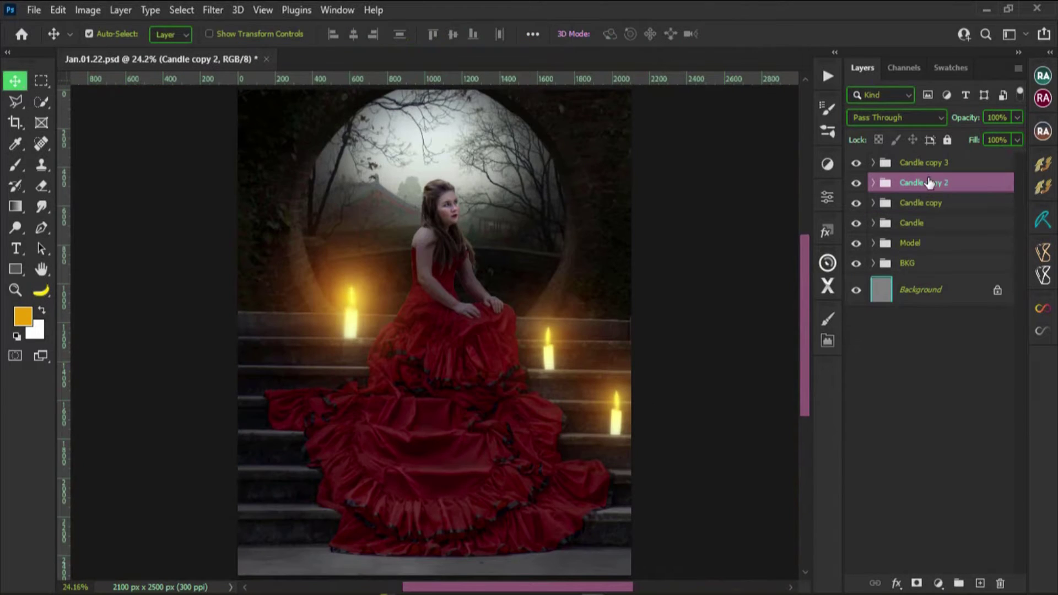
click(857, 183)
key(ctrl+t)
drag(358, 308, 339, 483)
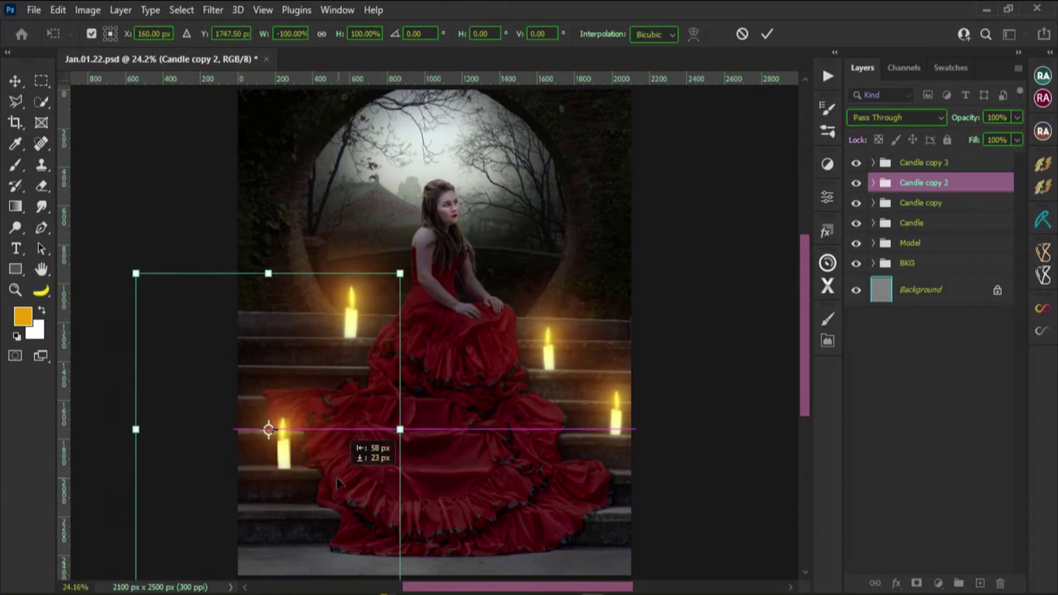
scroll(339, 483, up, 2)
drag(418, 215, 427, 175)
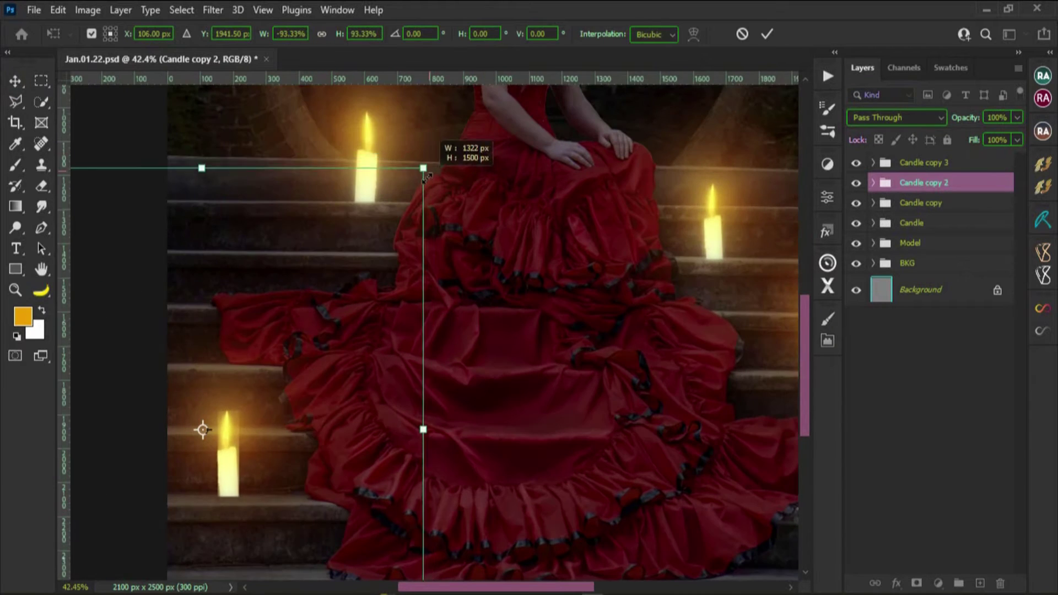
scroll(229, 496, up, 2)
key(Return)
key(ctrl+t)
mouse_move(283, 286)
mouse_down()
mouse_move(339, 300)
mouse_move(328, 290)
mouse_up()
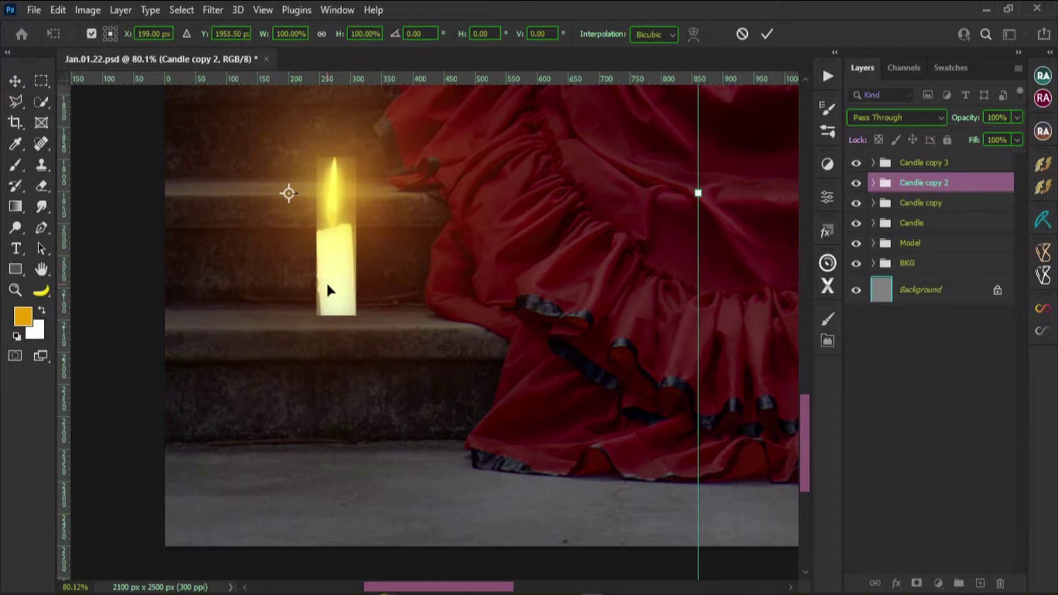
key(Return)
key(ctrl+0)
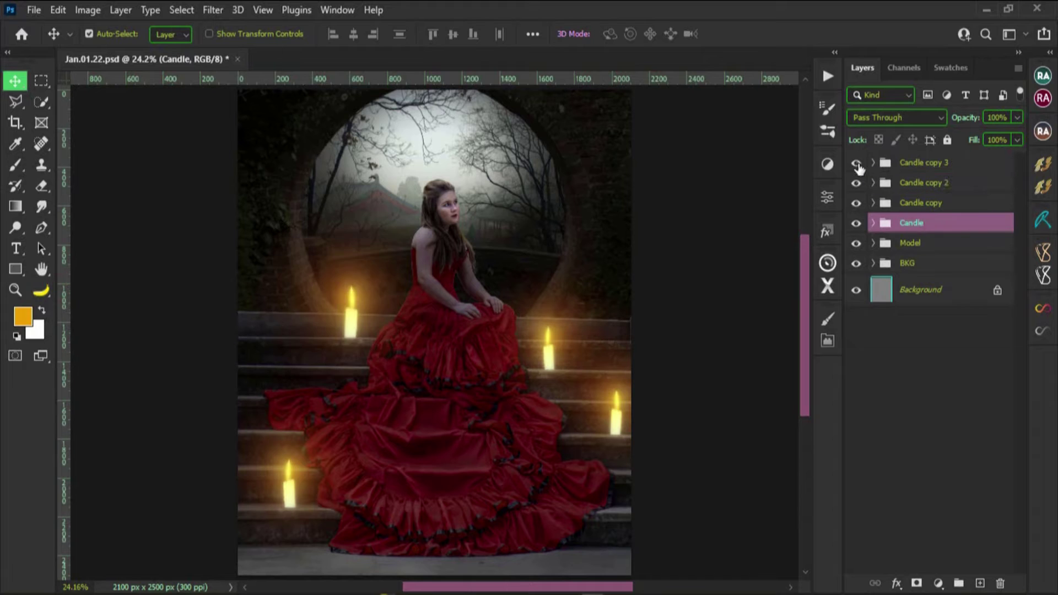
text(1)
Group the four candle groups into a folder named Candles.
double_click(922, 203)
text(3)
shift+click(926, 162)
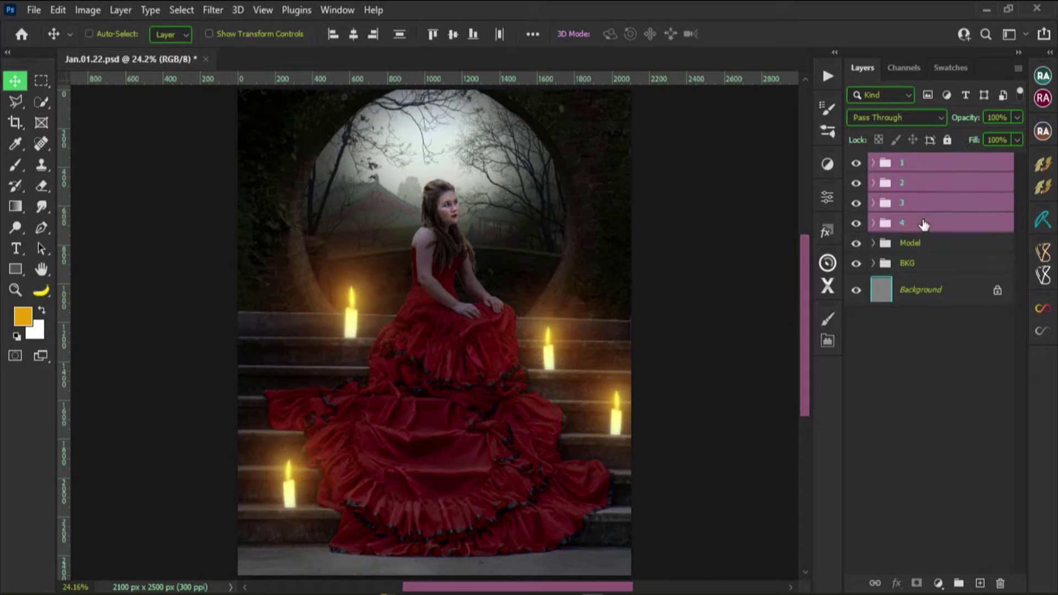
key(ctrl+g)
double_click(915, 162)
text(Candles)
key(Return)
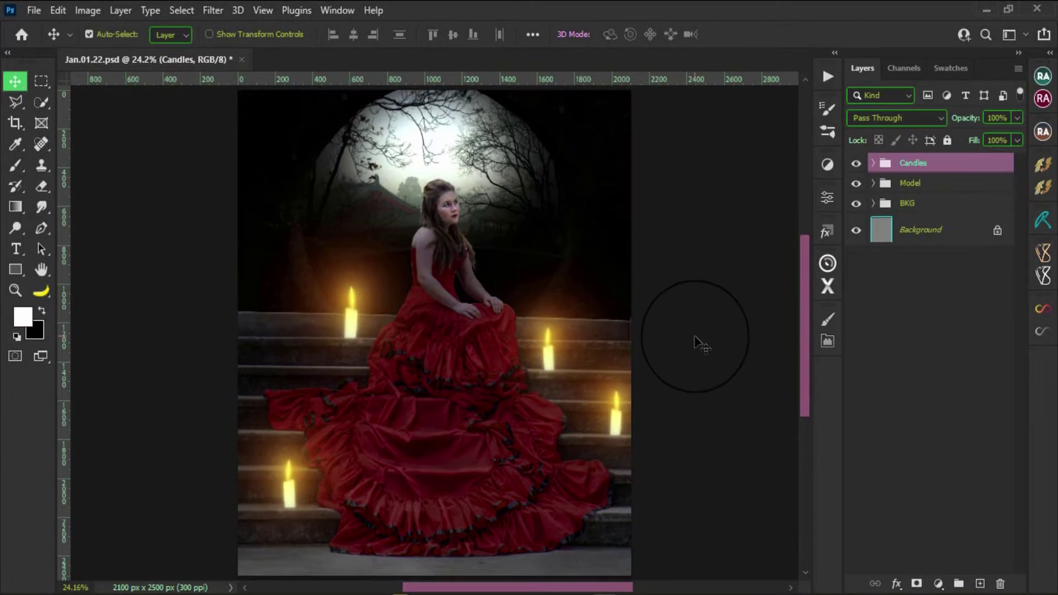
Add a Levels adjustment clipped to Candles with input levels 20, 1.10 and 200.
click(828, 164)
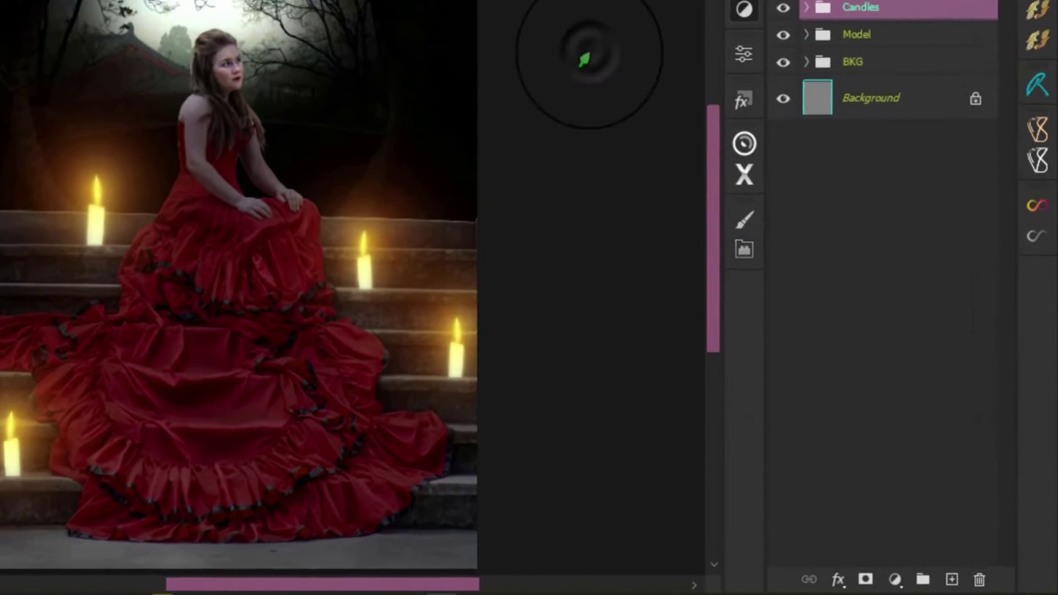
click(584, 59)
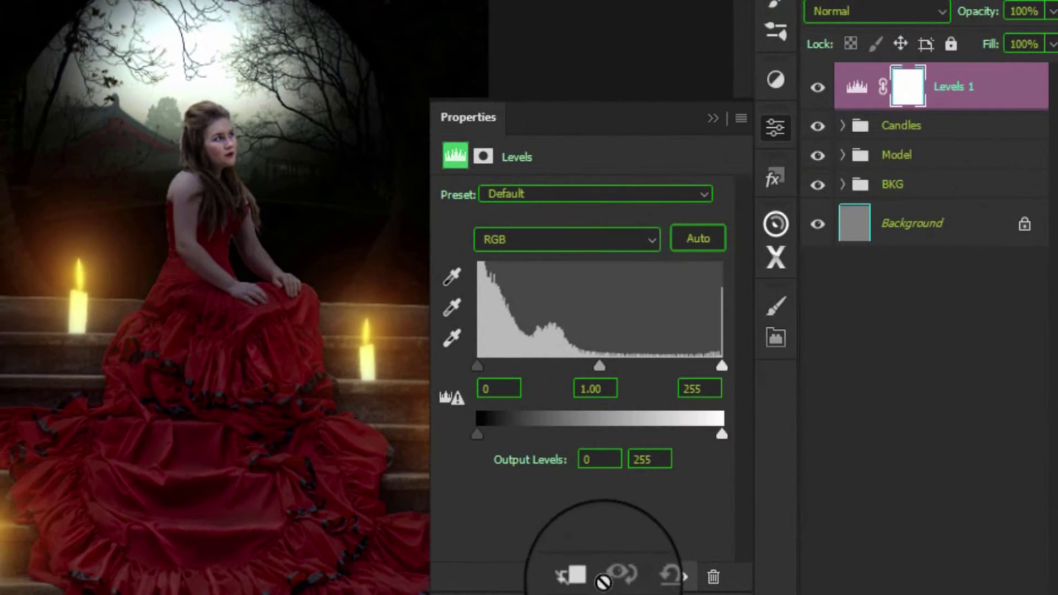
click(583, 582)
click(584, 582)
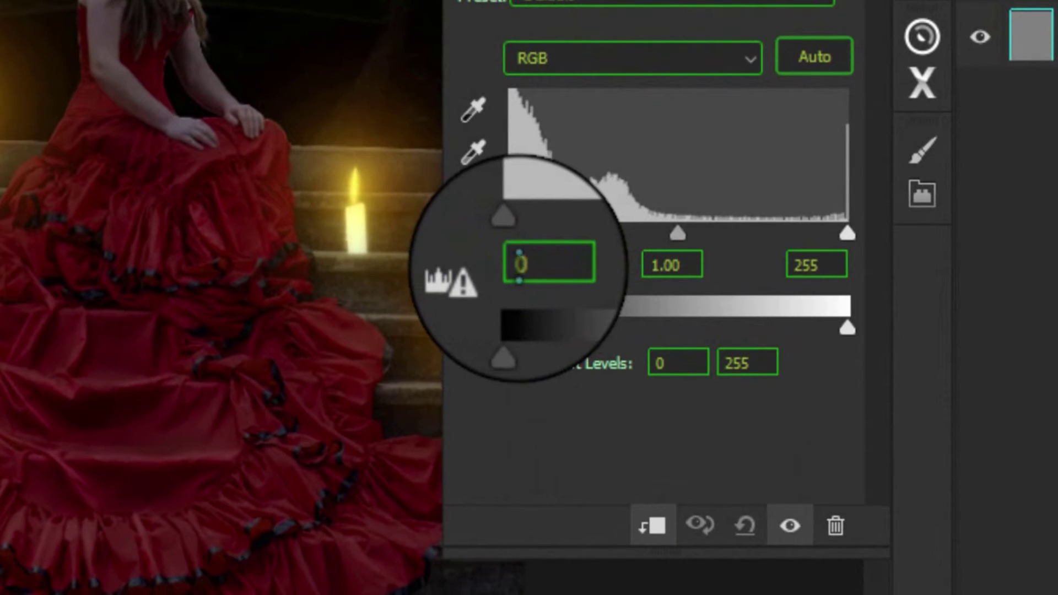
click(506, 318)
text(2)
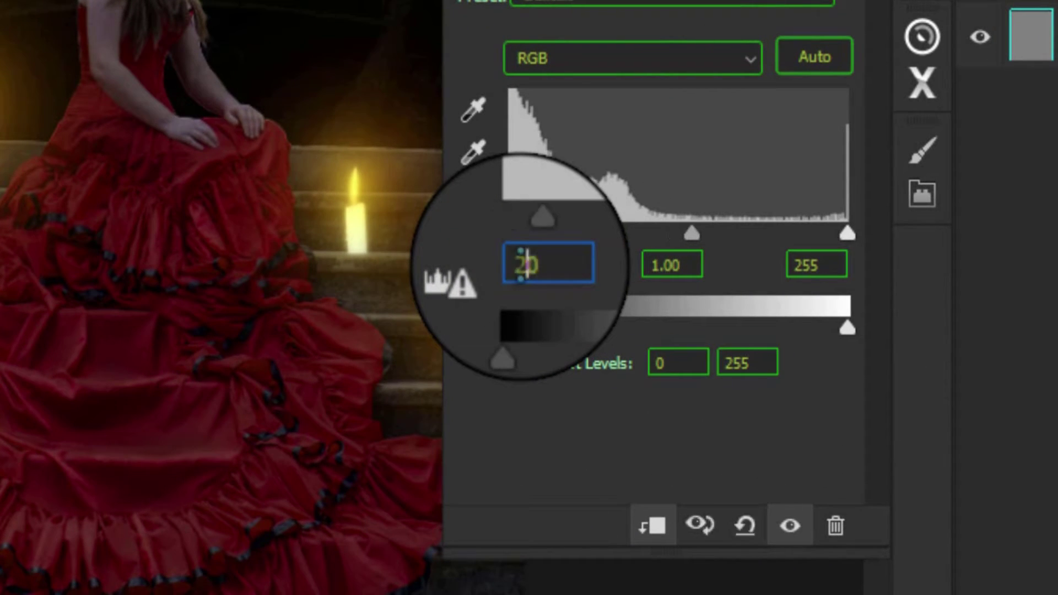
drag(789, 266, 830, 265)
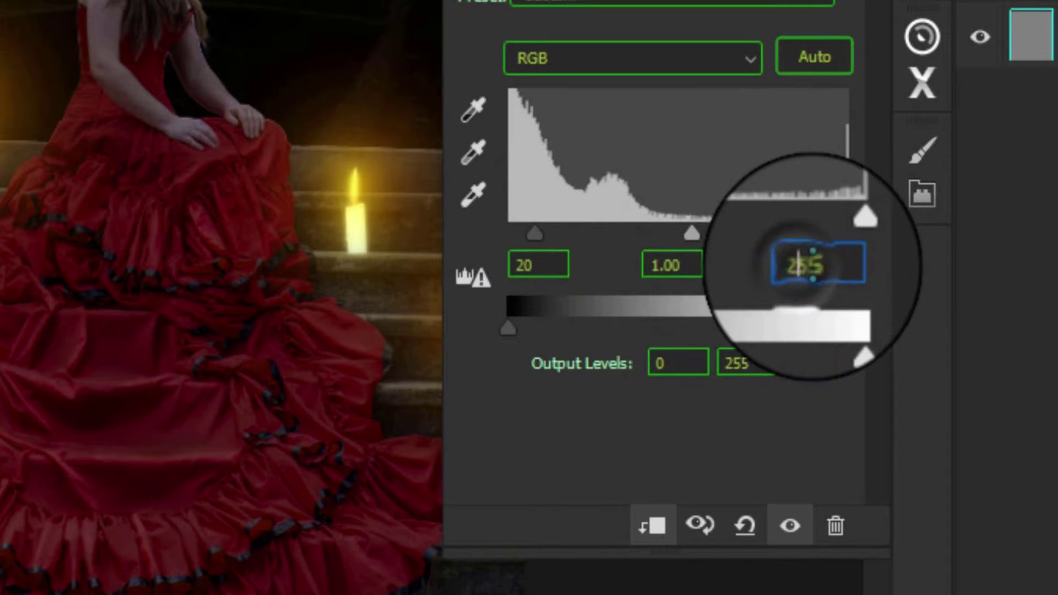
text(00)
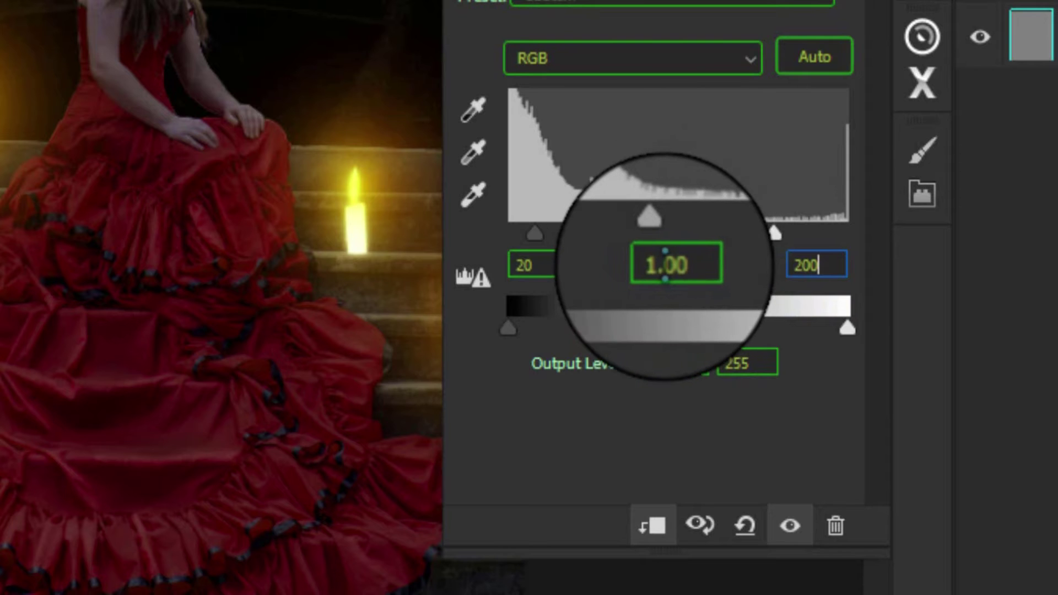
click(665, 265)
text(1.10)
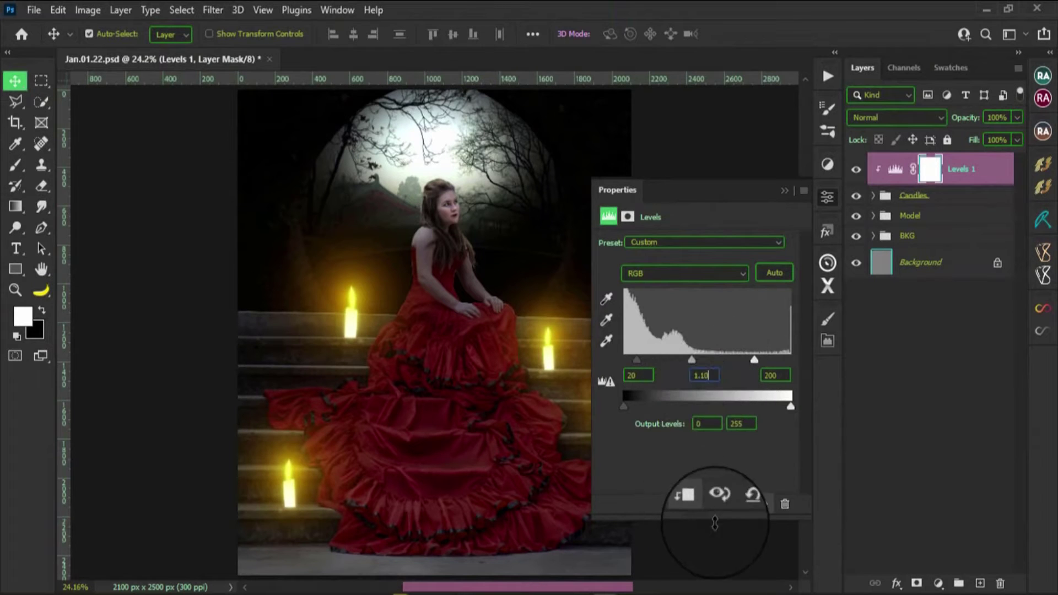
Toggle the Levels 1 adjustment off and on to compare, then target its layer.
click(761, 504)
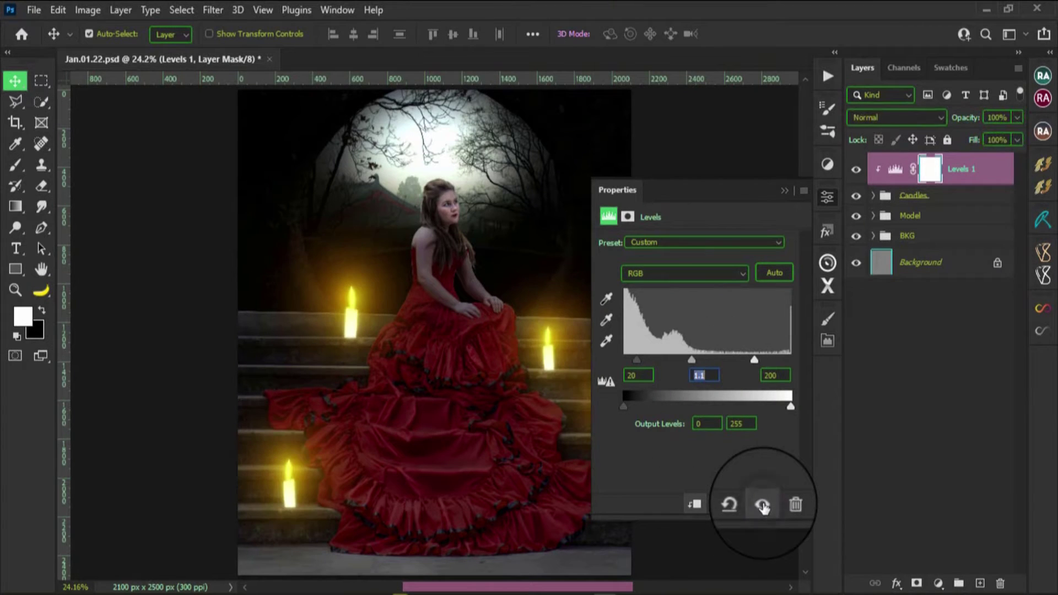
click(763, 506)
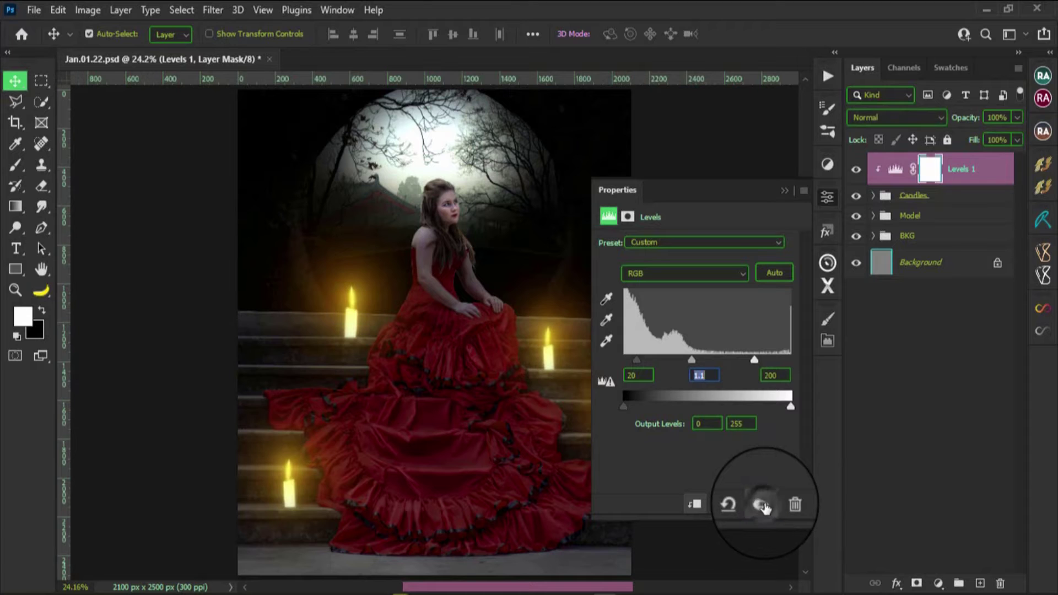
click(762, 506)
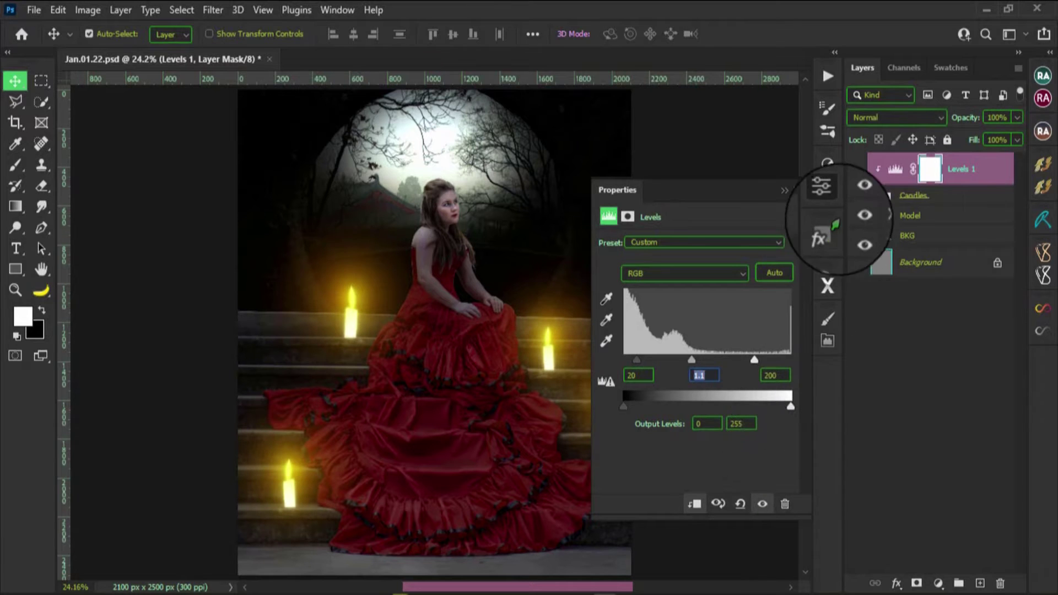
click(826, 197)
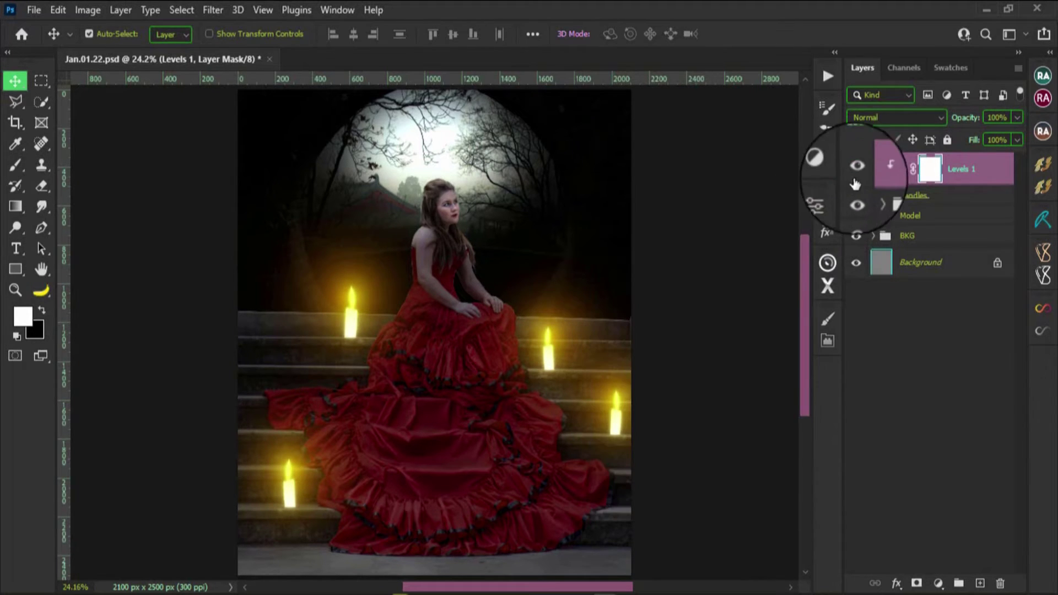
click(856, 169)
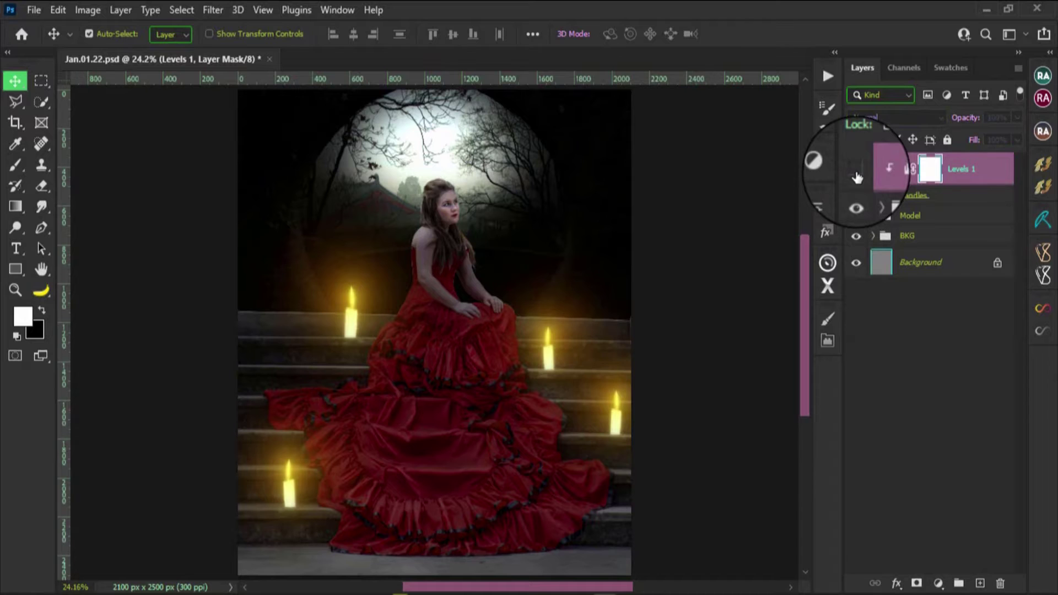
click(990, 174)
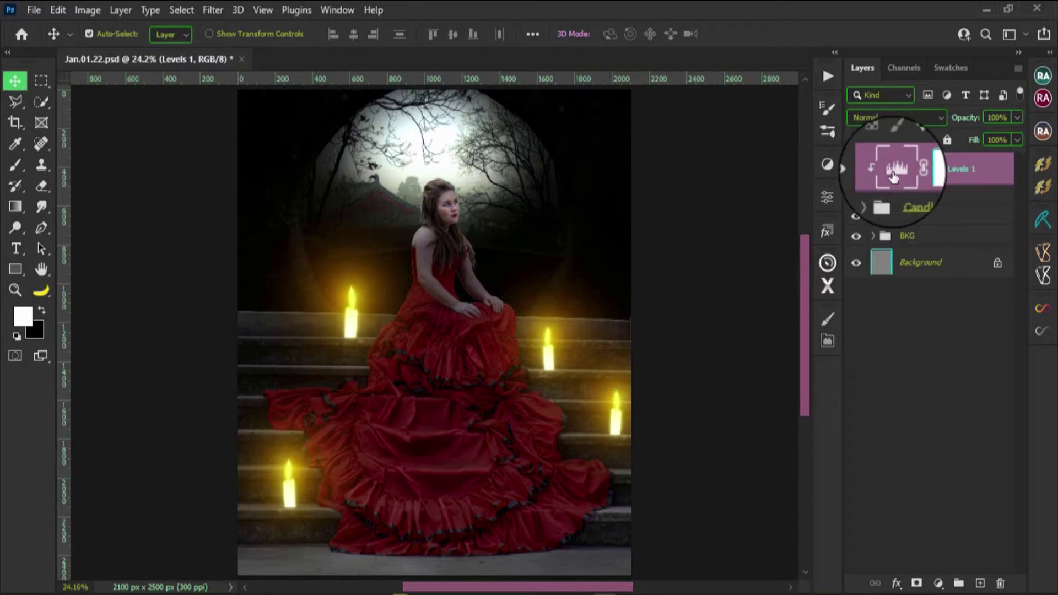
Label Levels 1 orange, then shrink the lantern to about 42% and flip it horizontally.
right_click(855, 173)
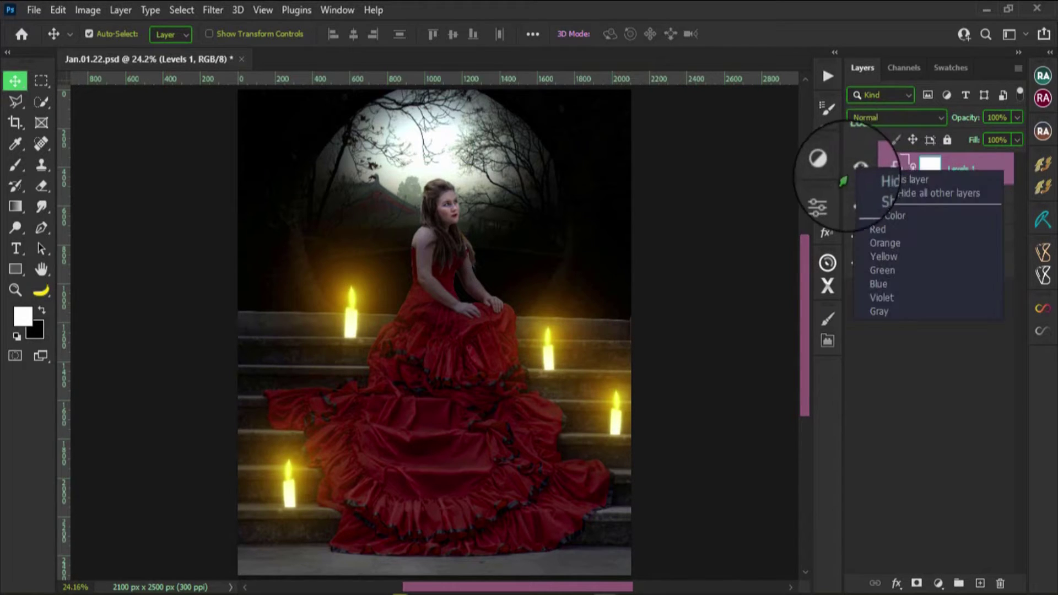
click(879, 243)
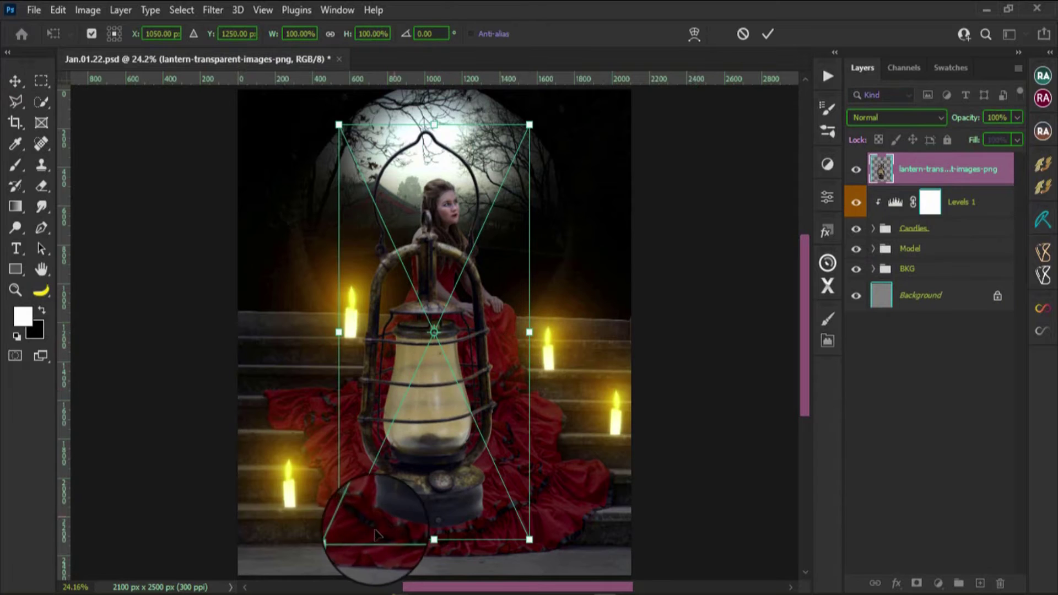
mouse_move(338, 540)
mouse_down()
mouse_move(418, 443)
mouse_move(437, 385)
mouse_up()
right_click(437, 386)
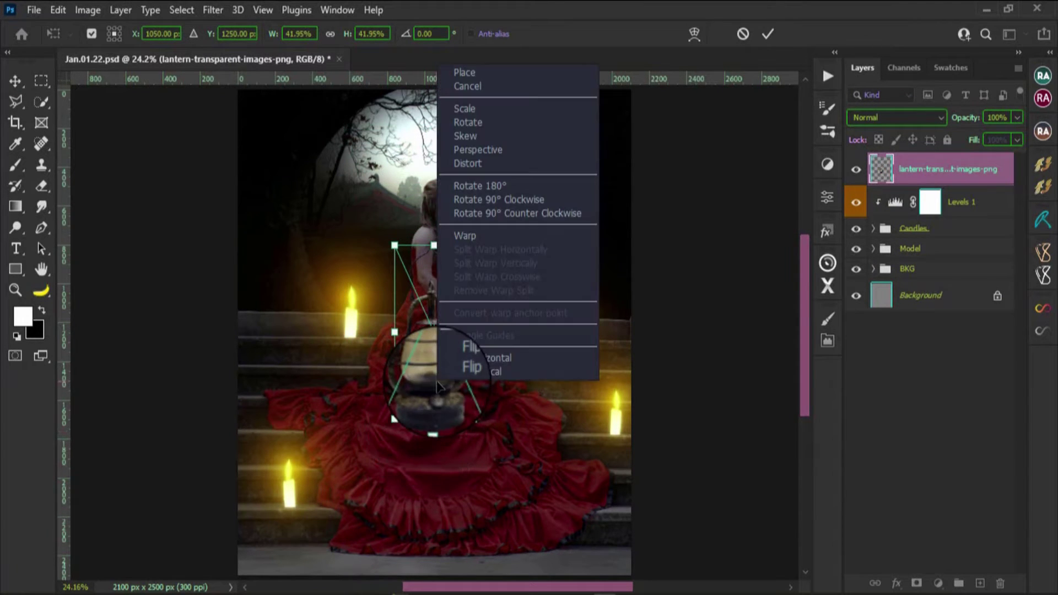
click(485, 357)
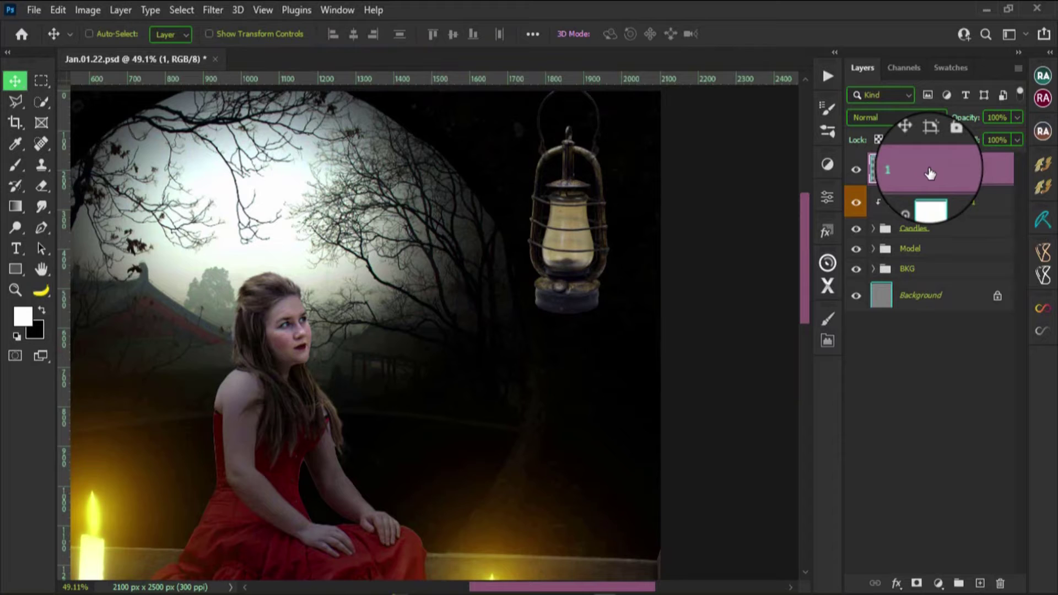
Duplicate the lantern, then create a Yellow-labelled layer named Light clipped to the copy.
key(ctrl+j)
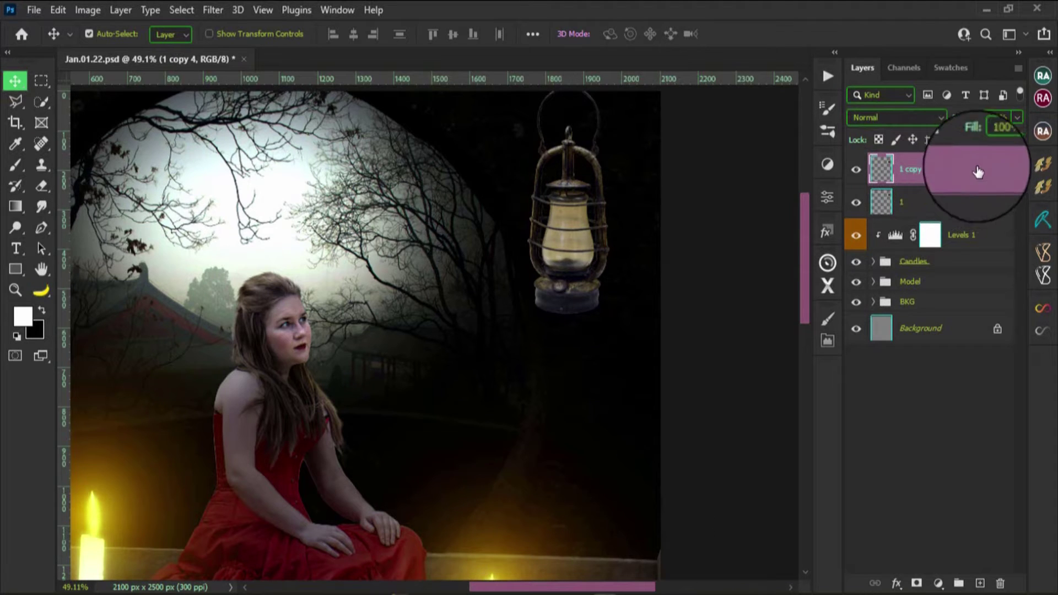
key(ctrl+shift+n)
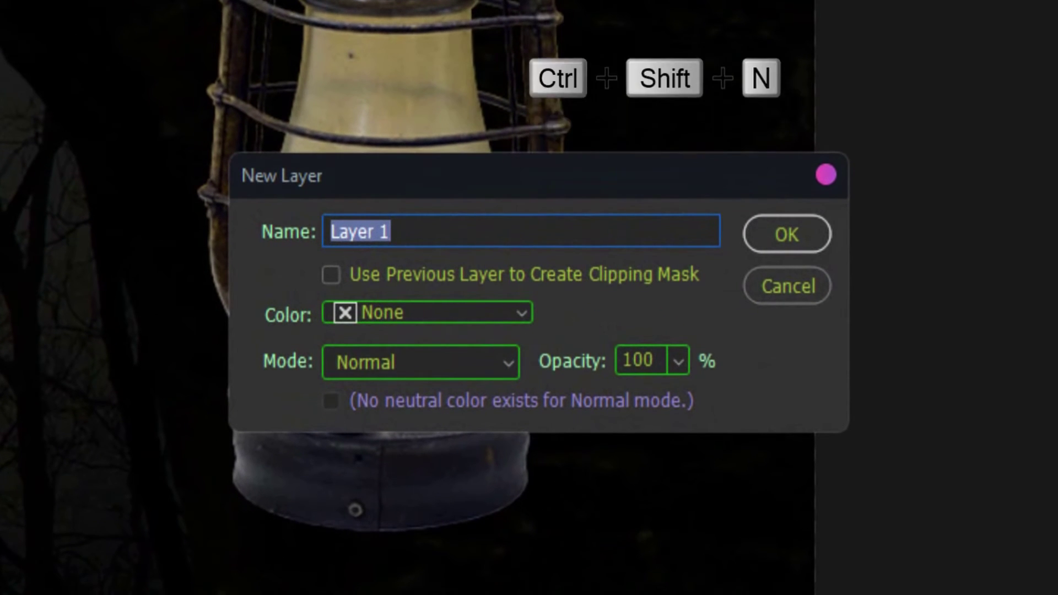
text(L)
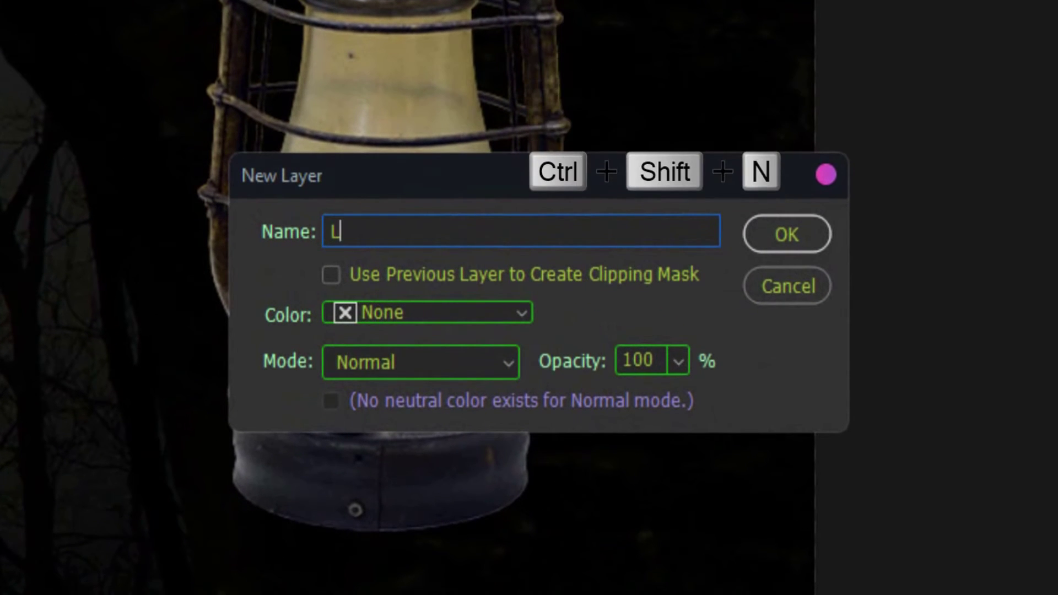
text(ight)
click(330, 275)
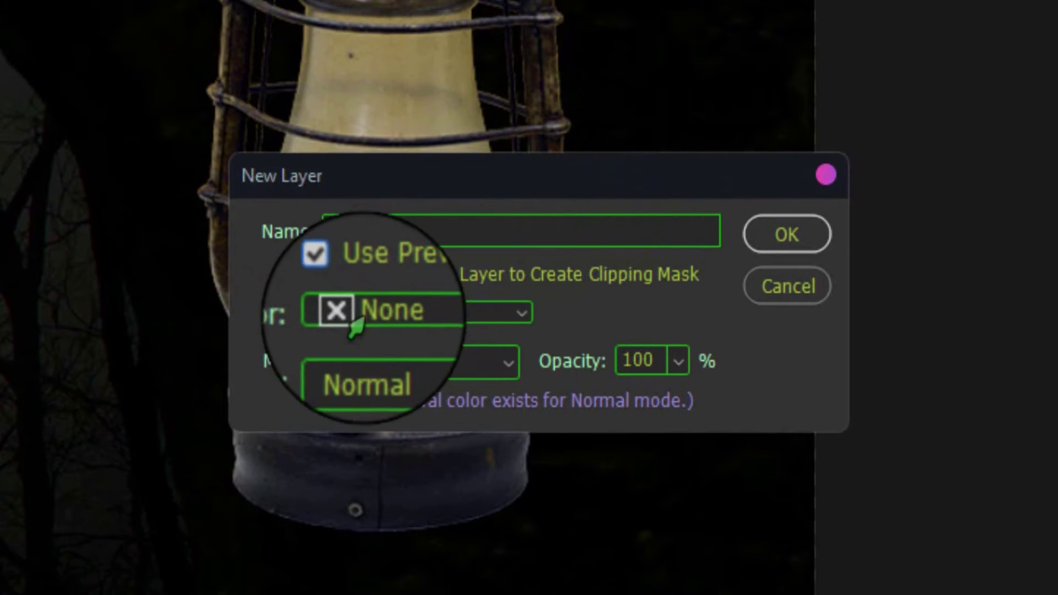
click(363, 312)
click(379, 458)
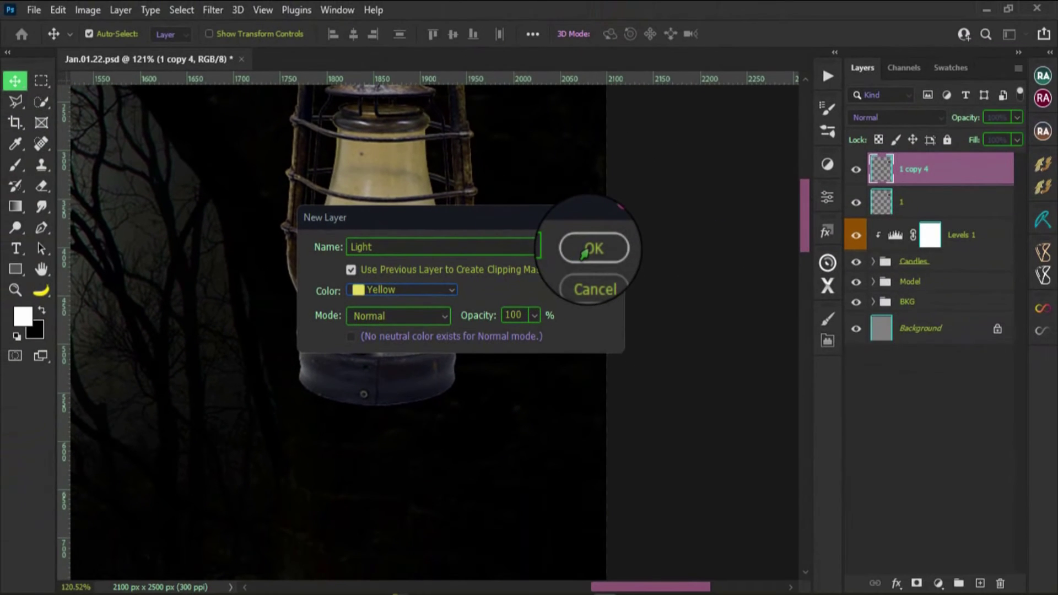
click(584, 253)
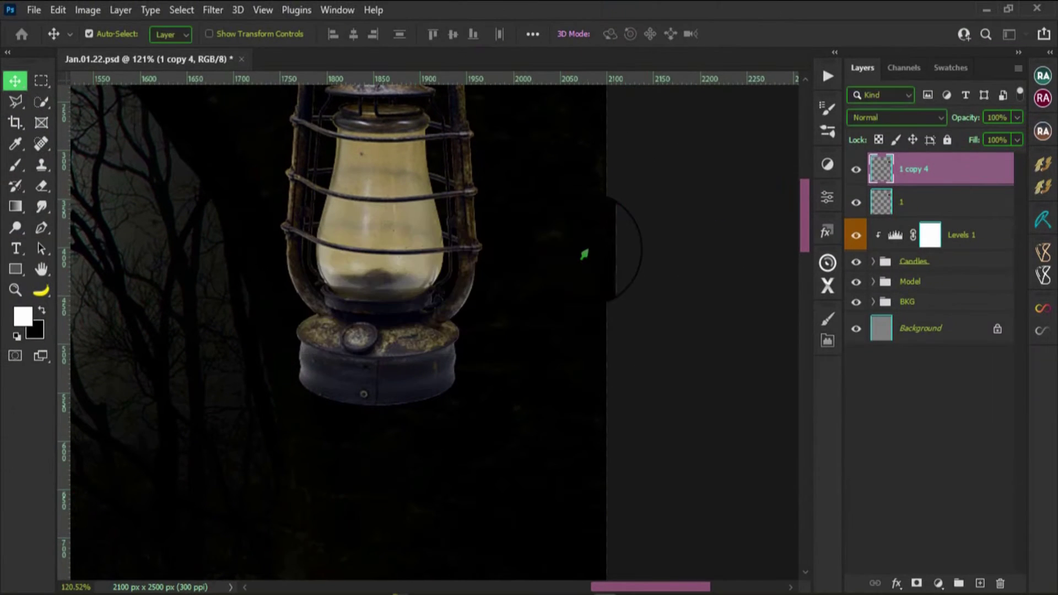
text(Light)
Turn off Transparency Shapes Layer for Light and set its blend mode to Color Dodge.
key(b)
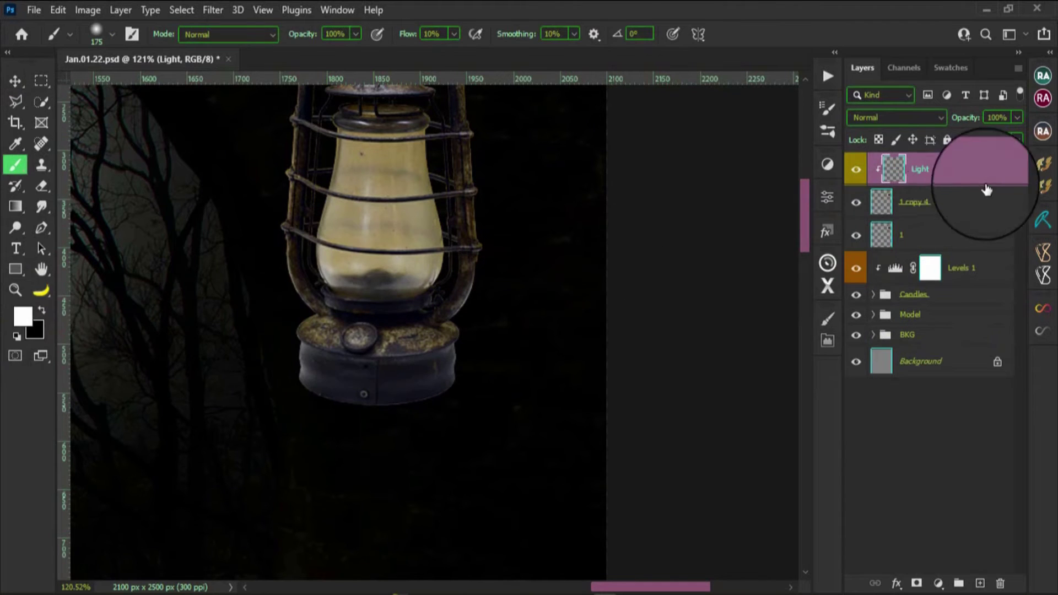
double_click(948, 177)
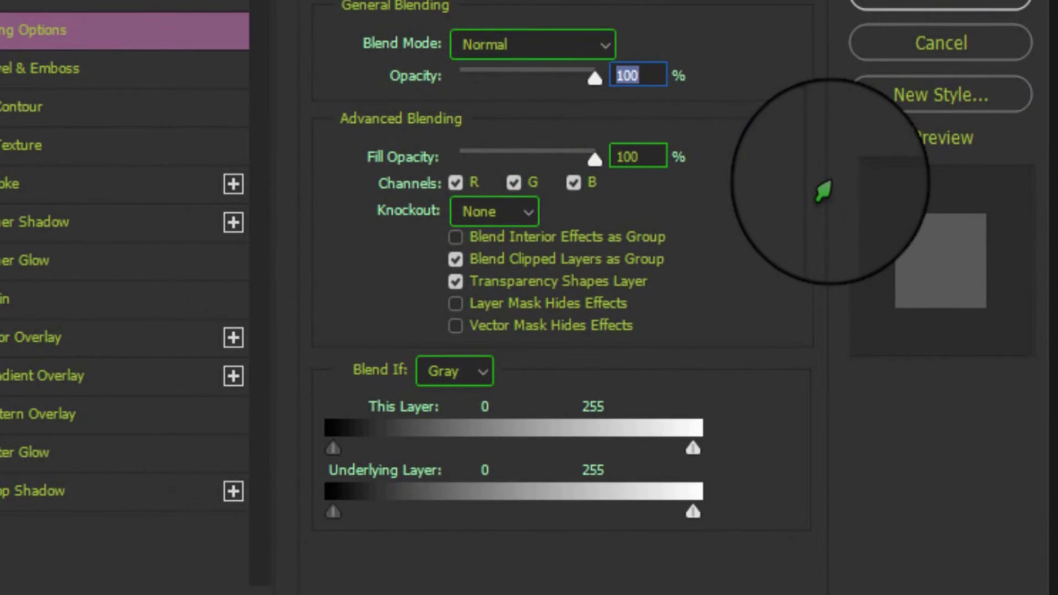
click(451, 283)
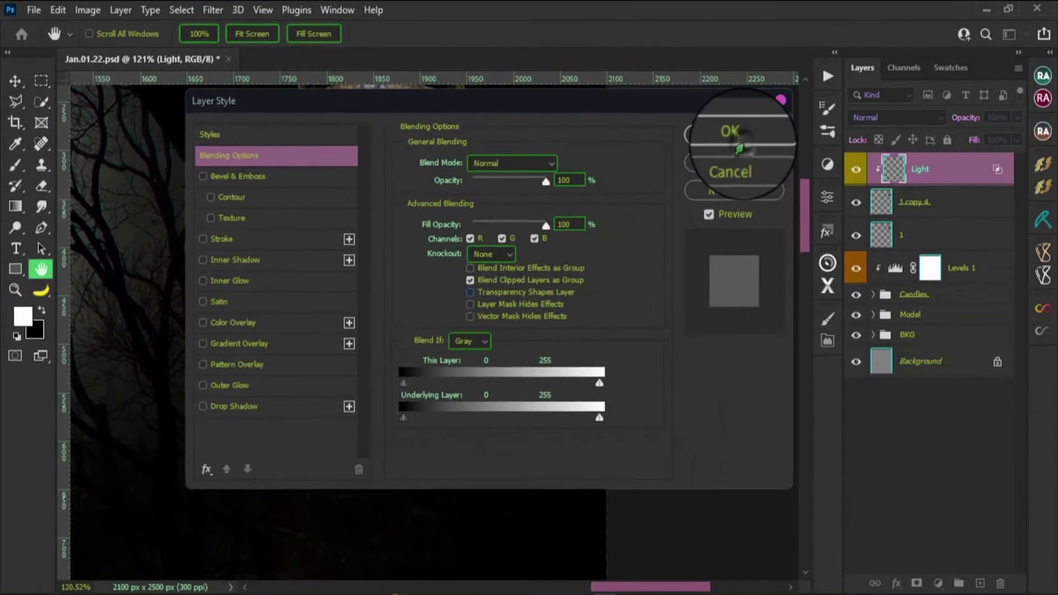
click(728, 130)
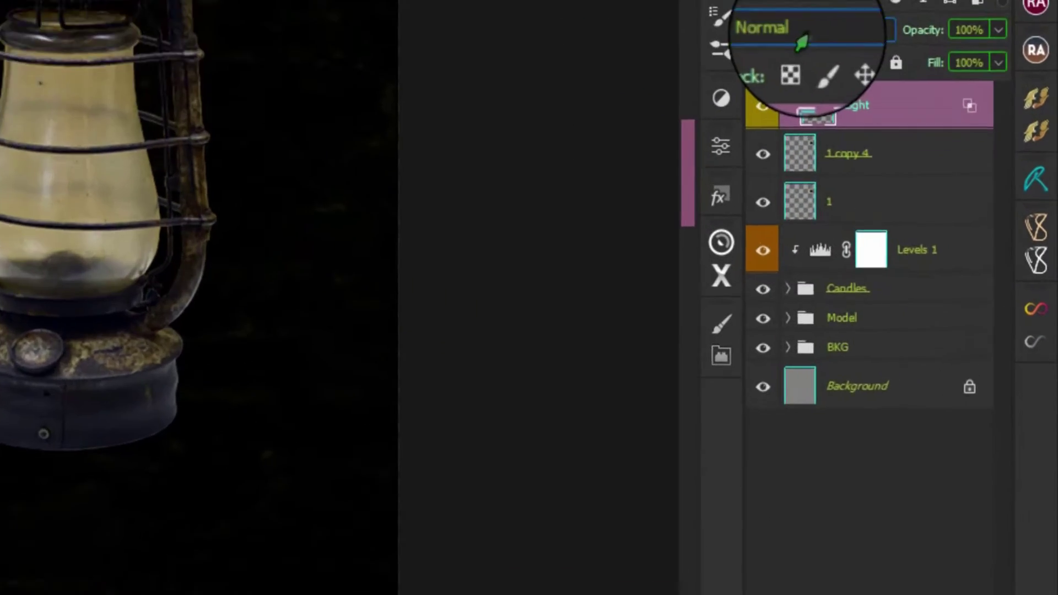
click(885, 117)
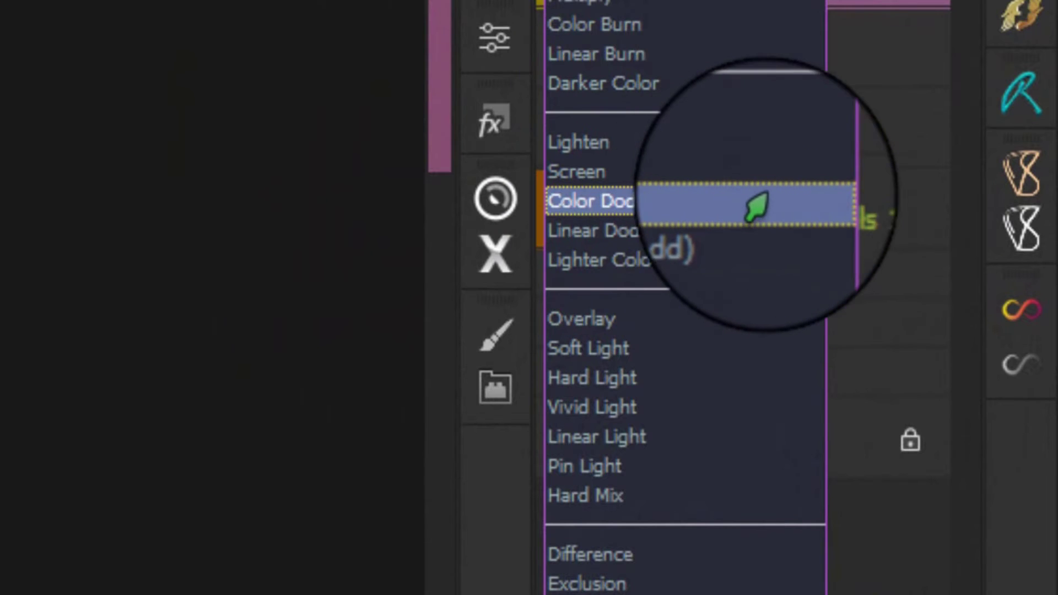
click(752, 213)
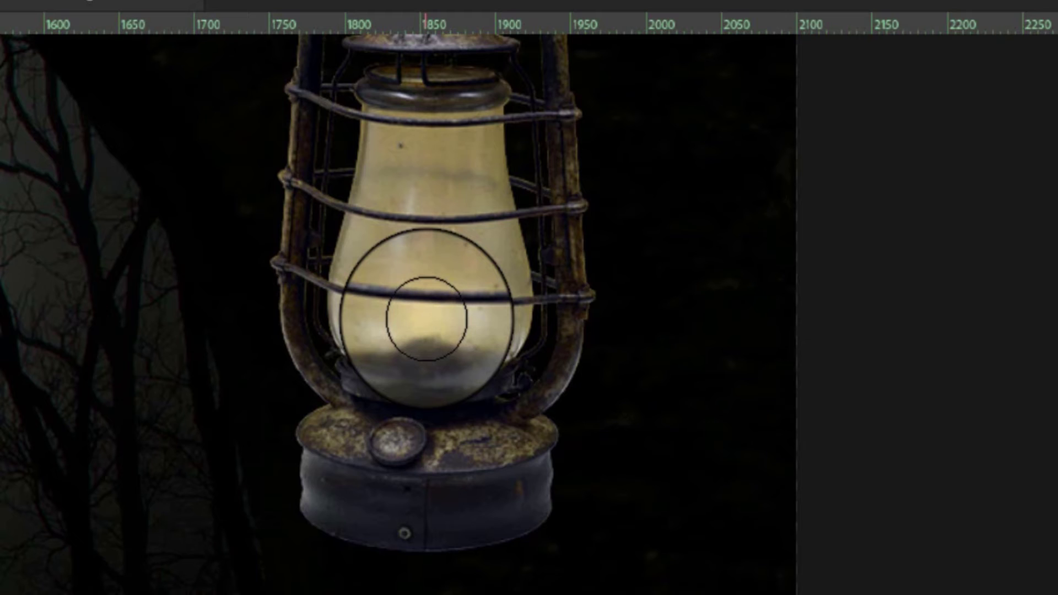
Brush a warm glow over the centre and upper part of the lantern glass.
click(427, 319)
click(427, 318)
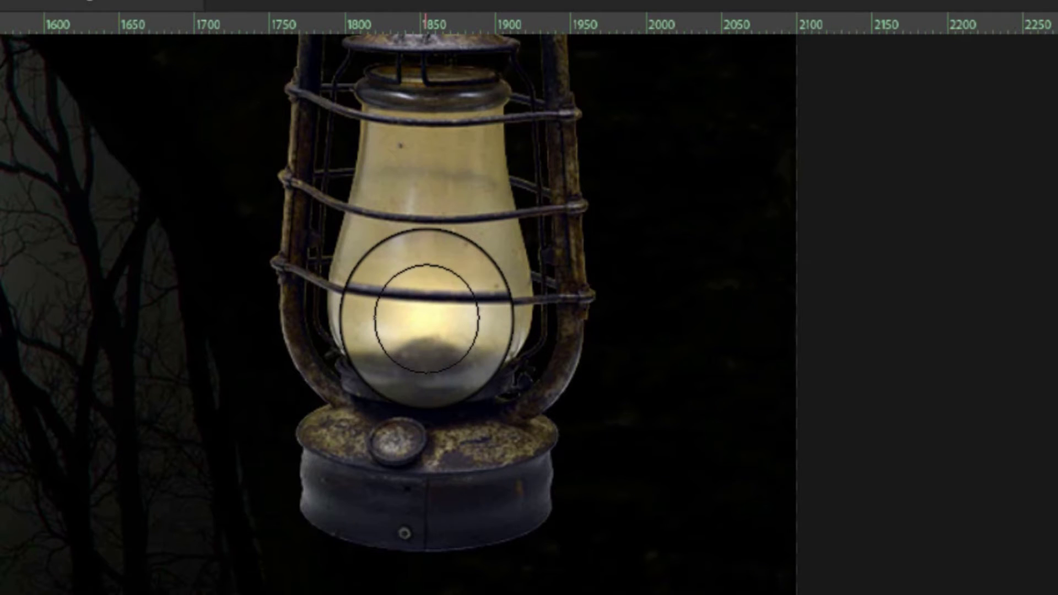
click(429, 309)
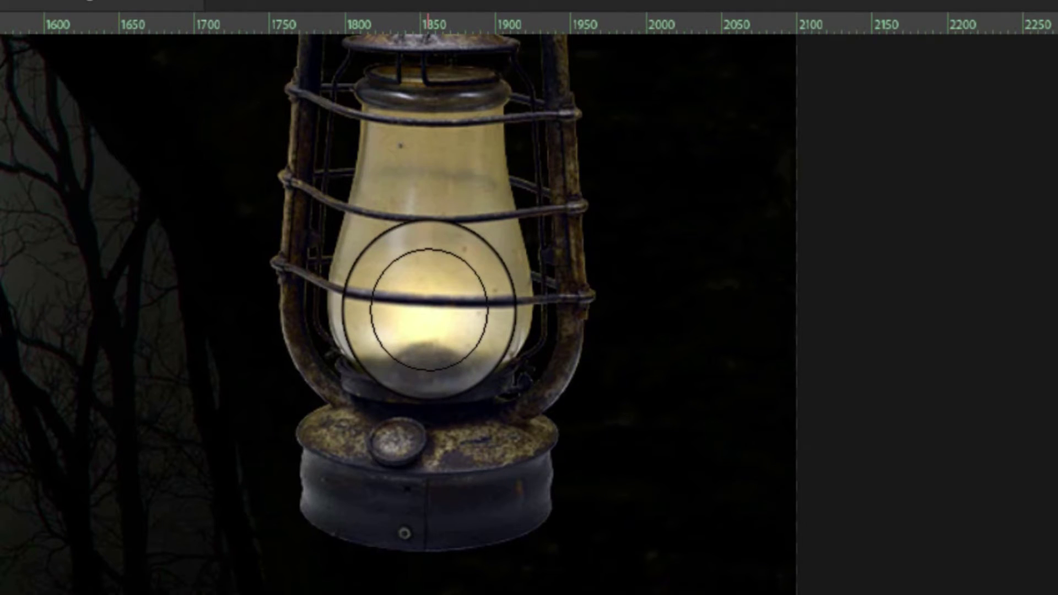
drag(429, 310, 429, 295)
click(429, 295)
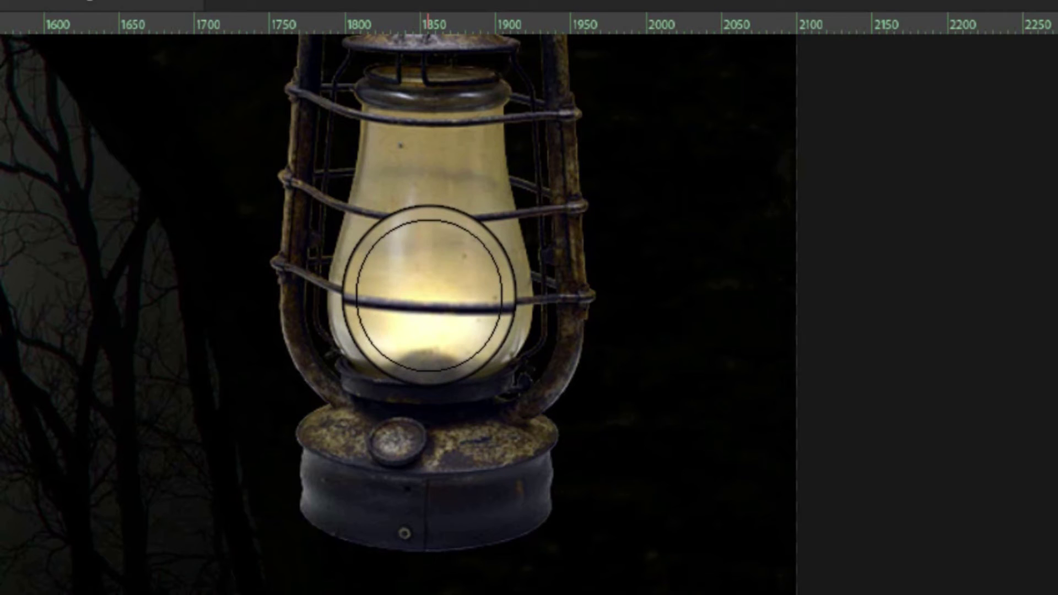
click(430, 295)
click(430, 295)
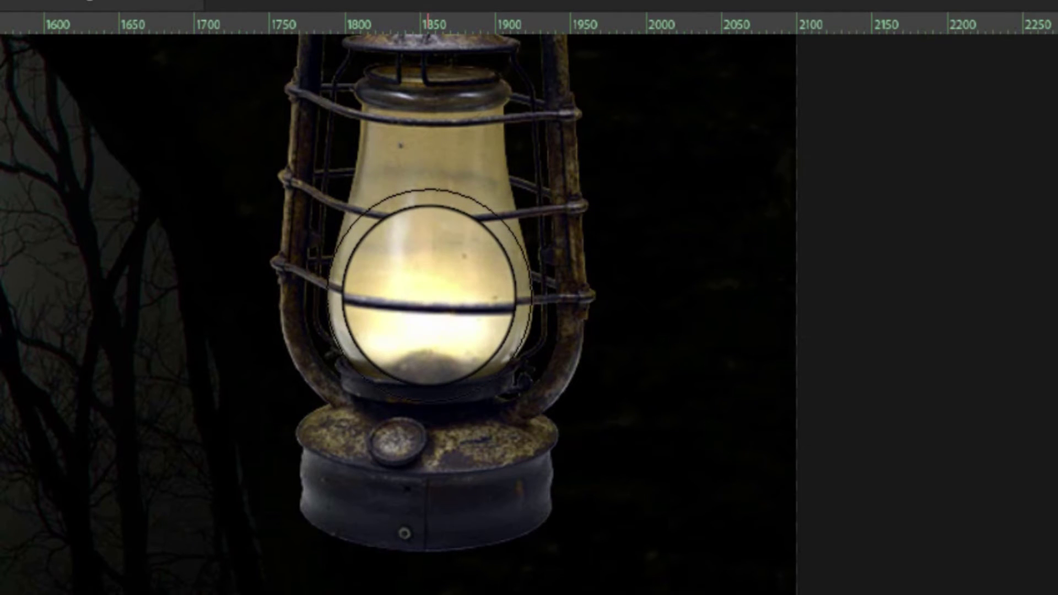
drag(429, 295, 461, 309)
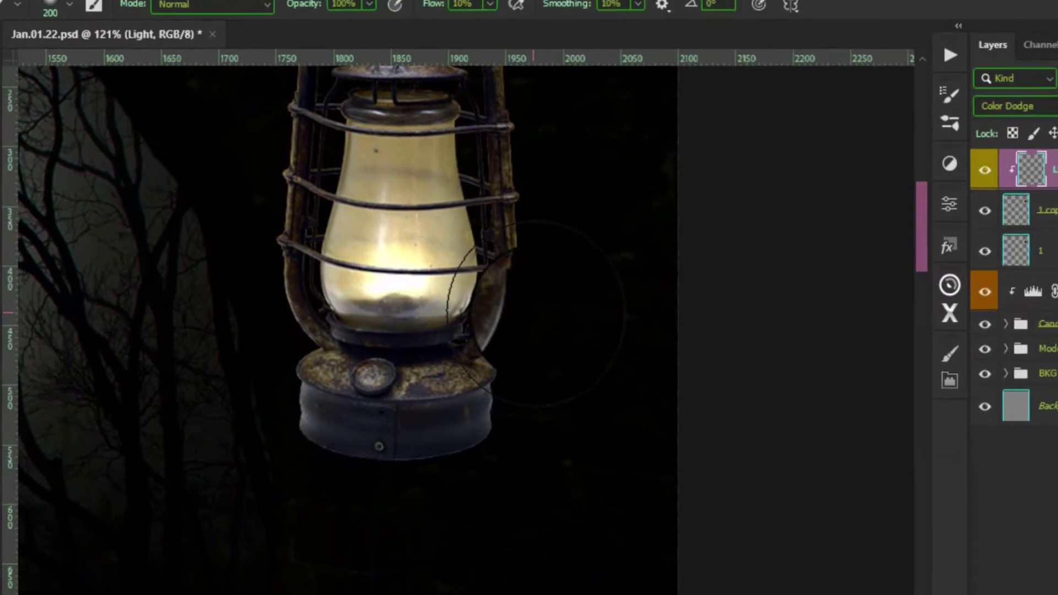
key(ctrl+shift+n)
text(Glow Light)
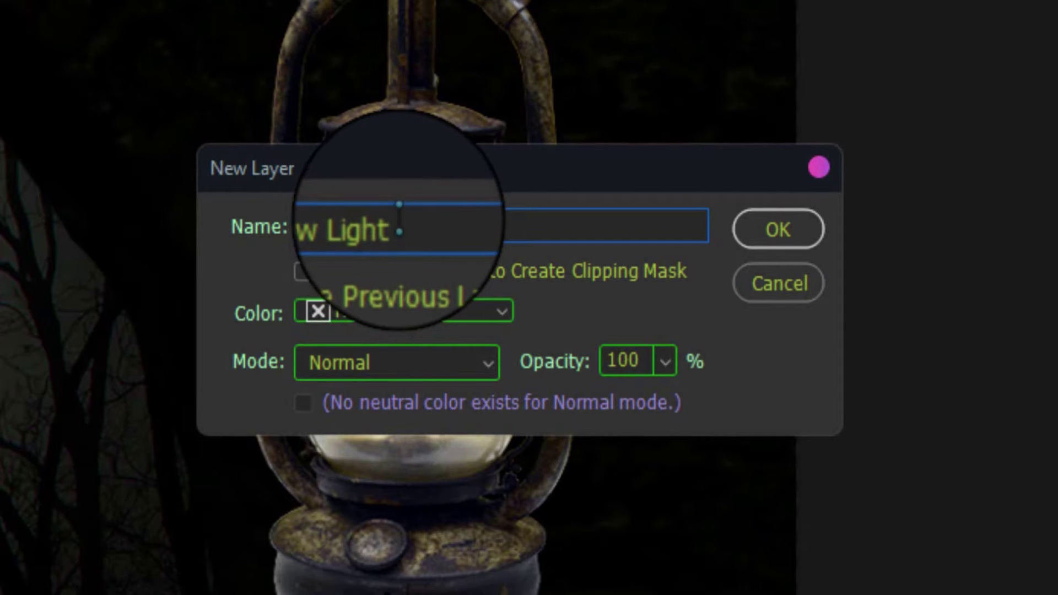
Create the new layer as Glow Light with a Yellow label, above the Light layer.
click(396, 312)
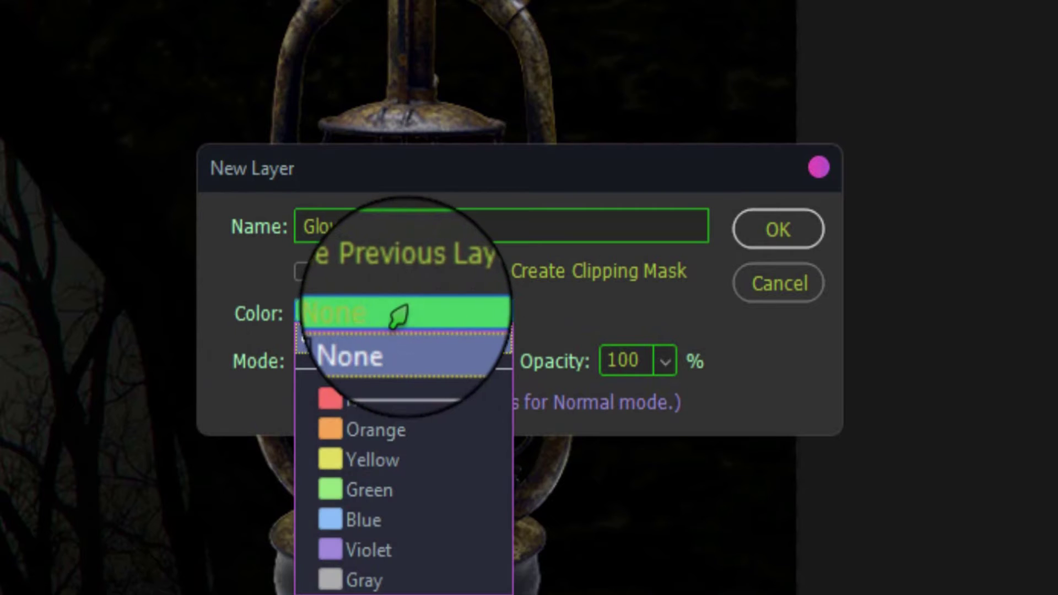
click(373, 464)
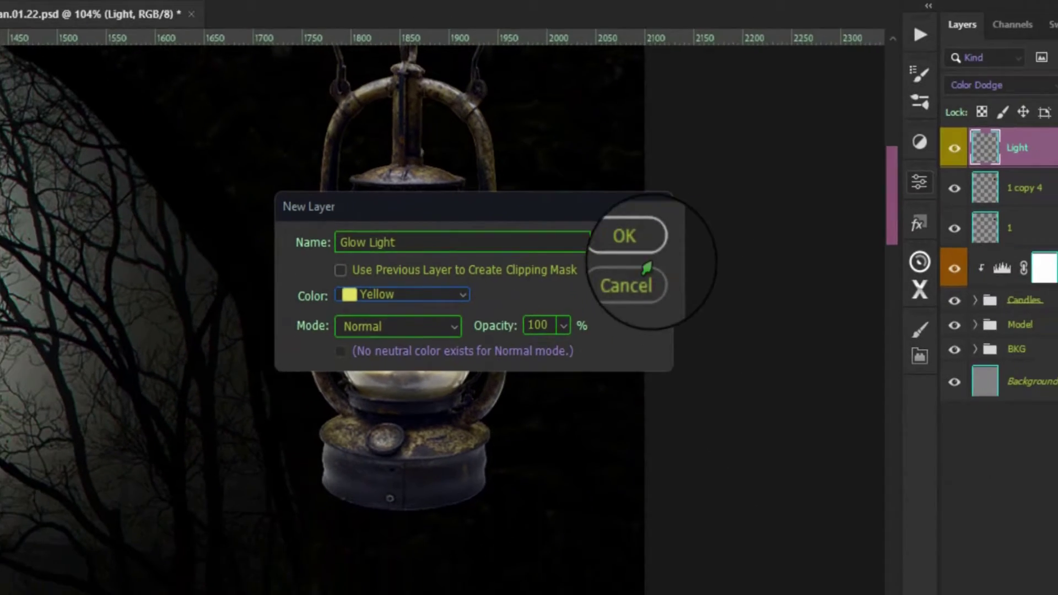
click(623, 236)
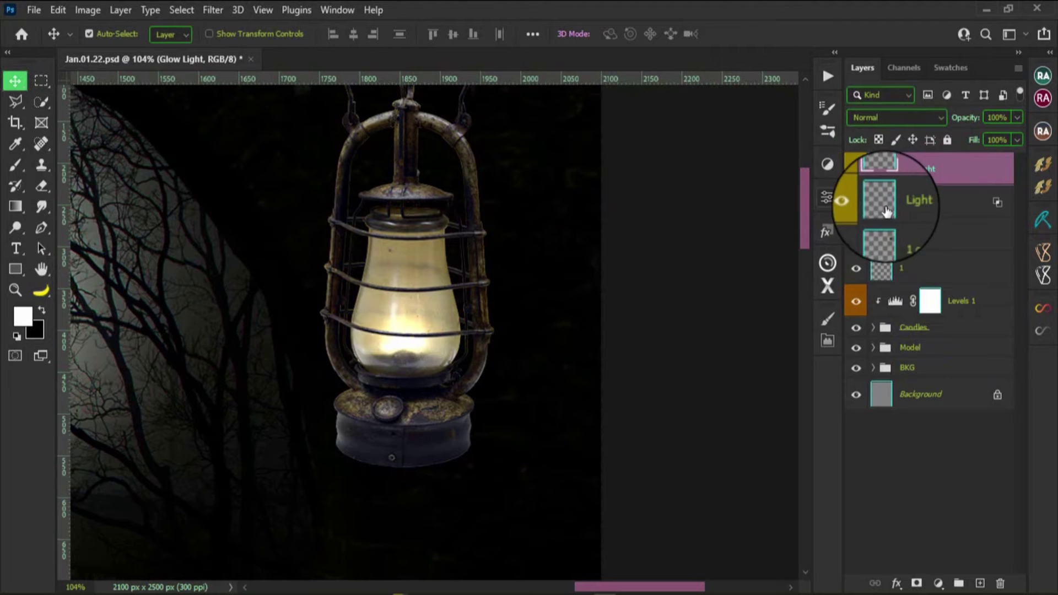
click(929, 205)
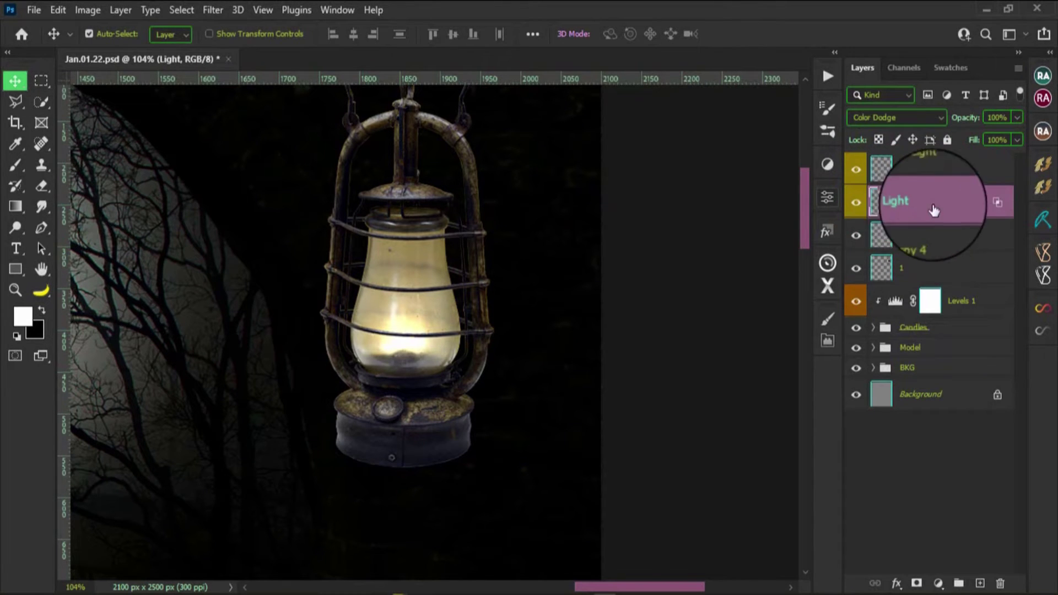
click(912, 169)
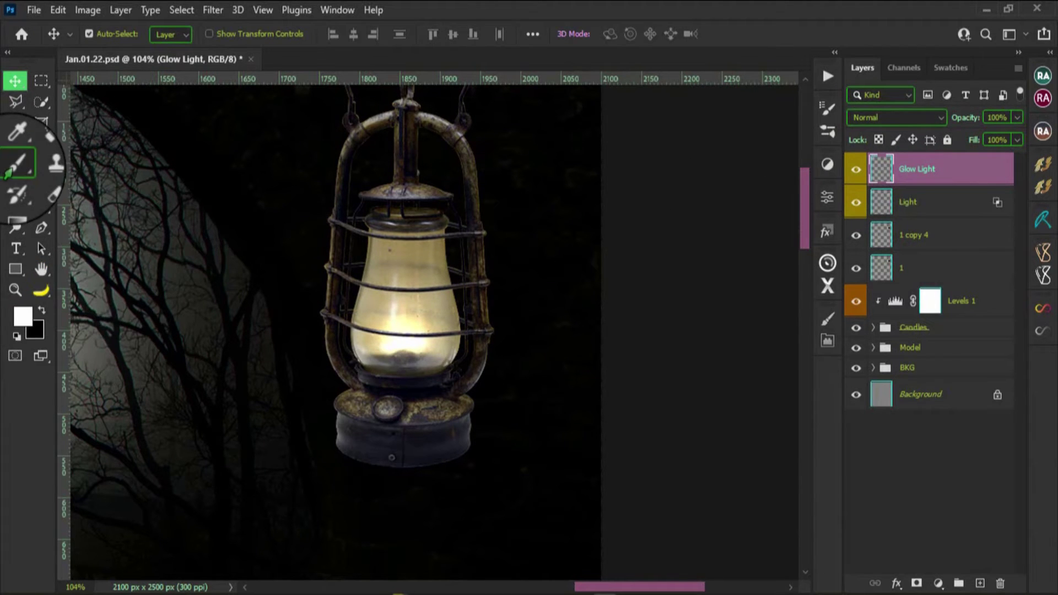
Resize the brush to about 198 px and set Glow Light's blend mode to Overlay.
click(16, 166)
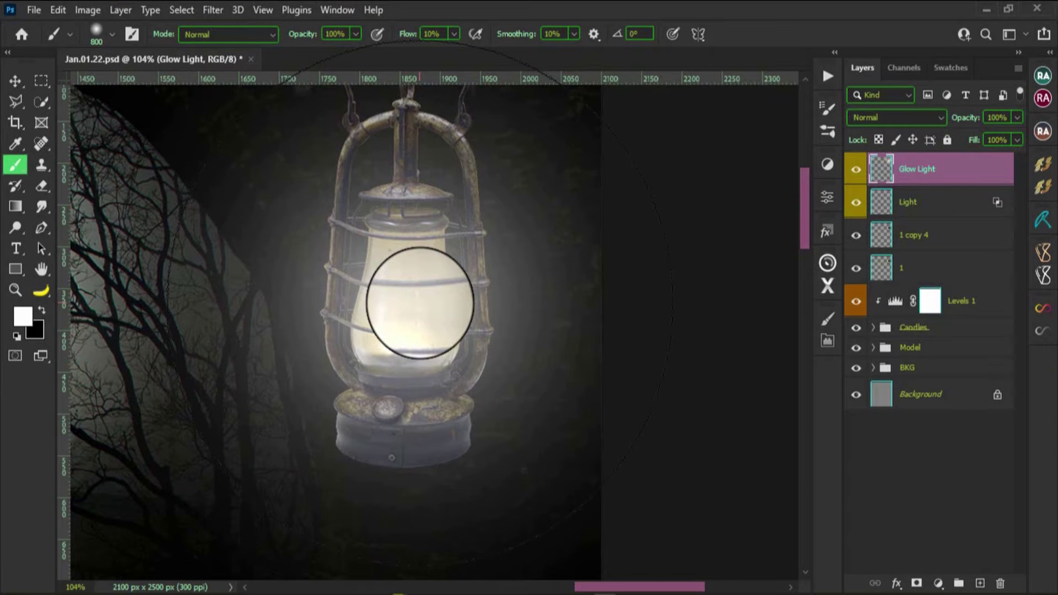
mouse_move(420, 303)
mouse_down()
mouse_move(353, 324)
mouse_move(331, 317)
mouse_up()
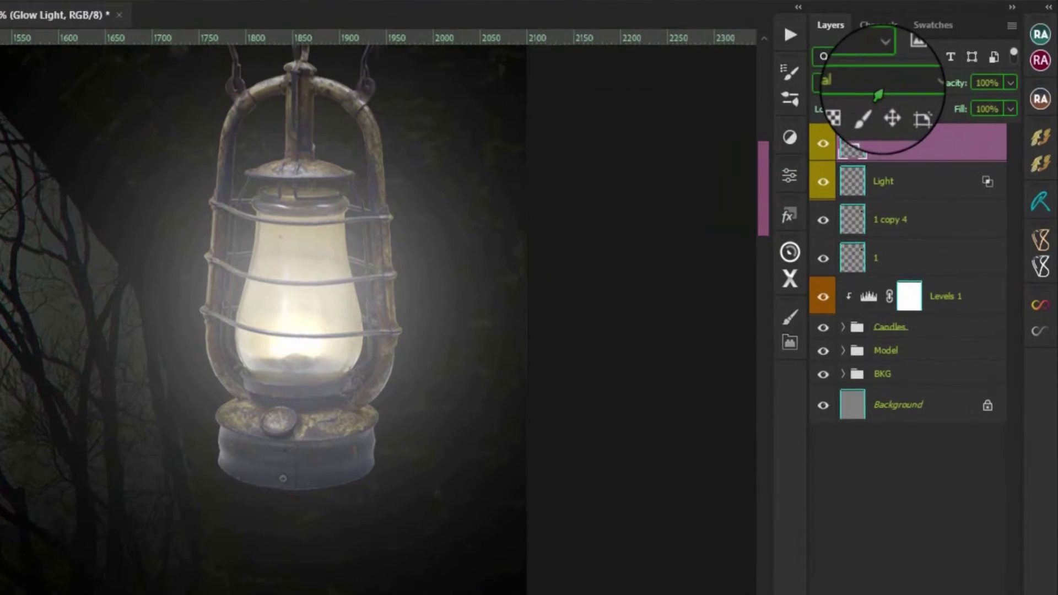
click(888, 117)
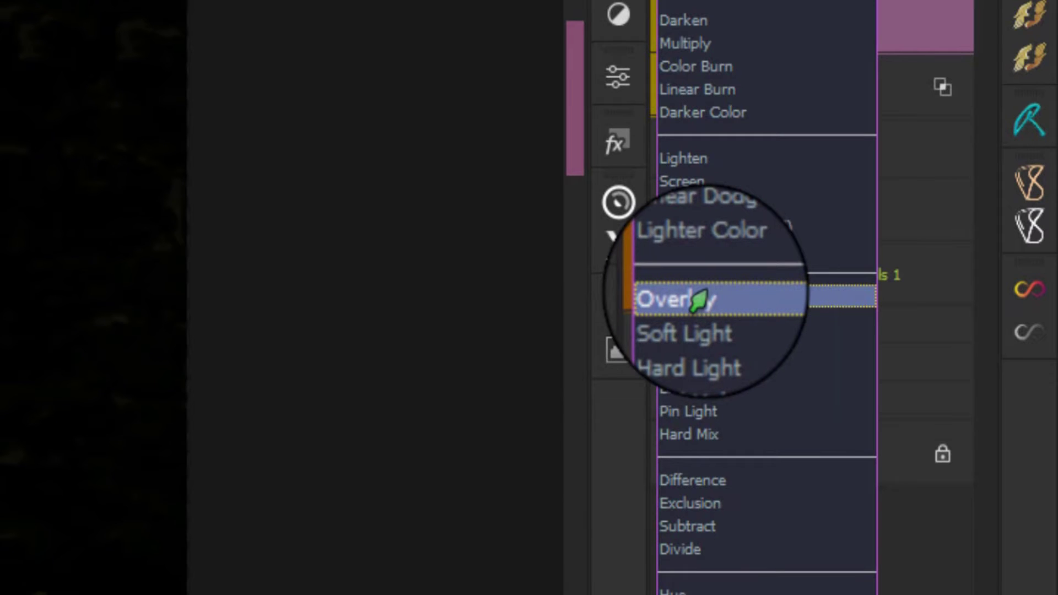
click(699, 300)
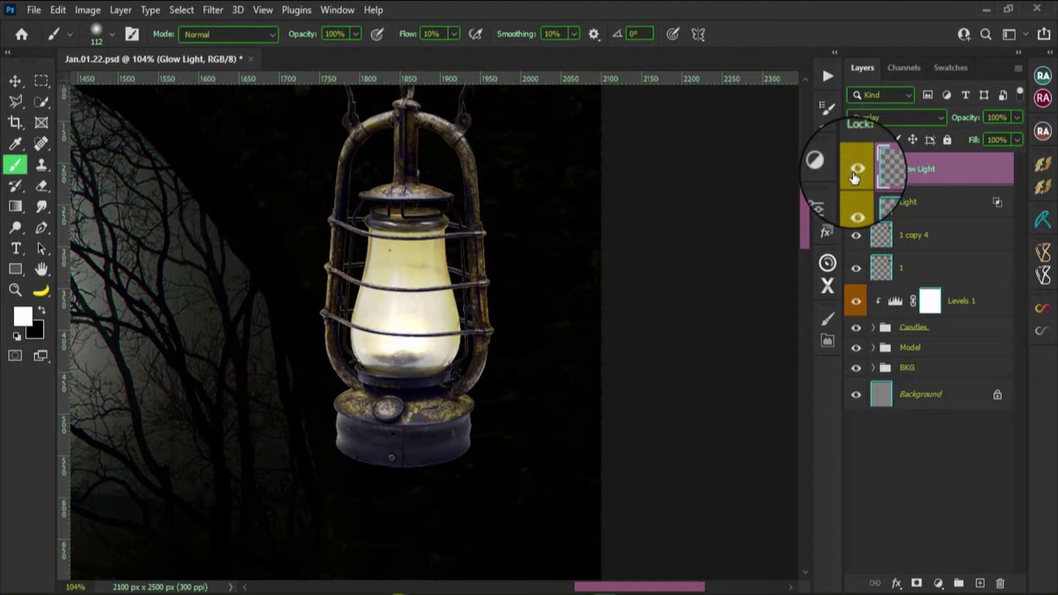
click(856, 170)
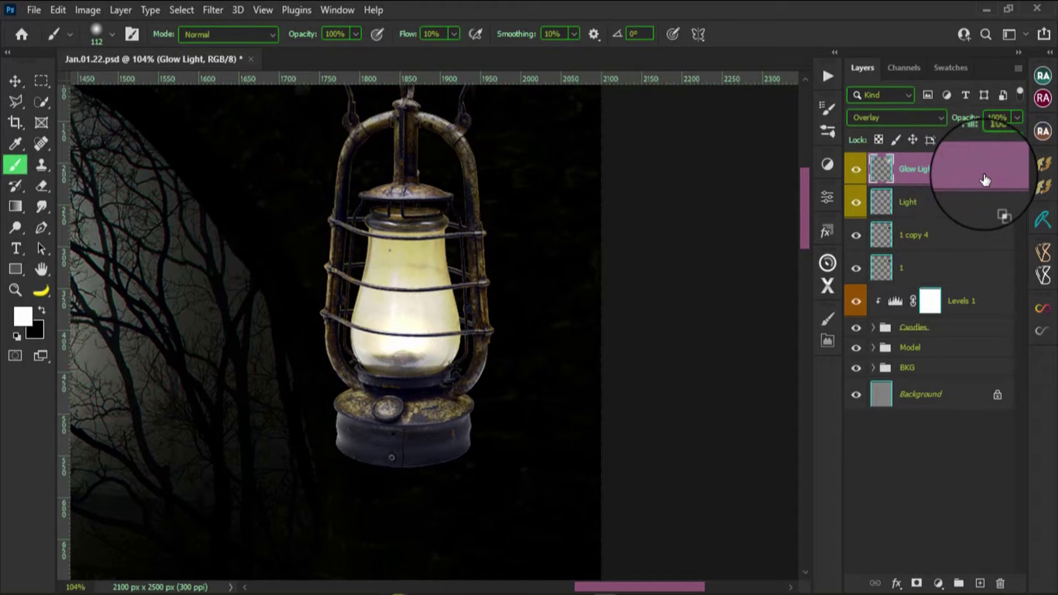
Add an Outer Glow in blue (hex 001eff) to the Glow Light layer style.
double_click(985, 180)
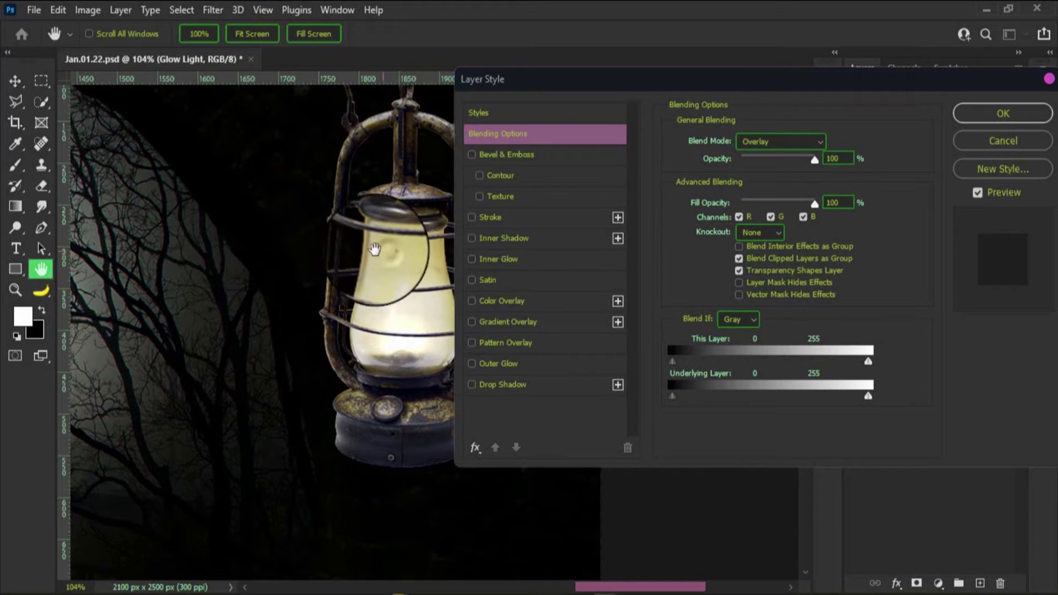
drag(382, 255, 283, 200)
drag(720, 82, 639, 72)
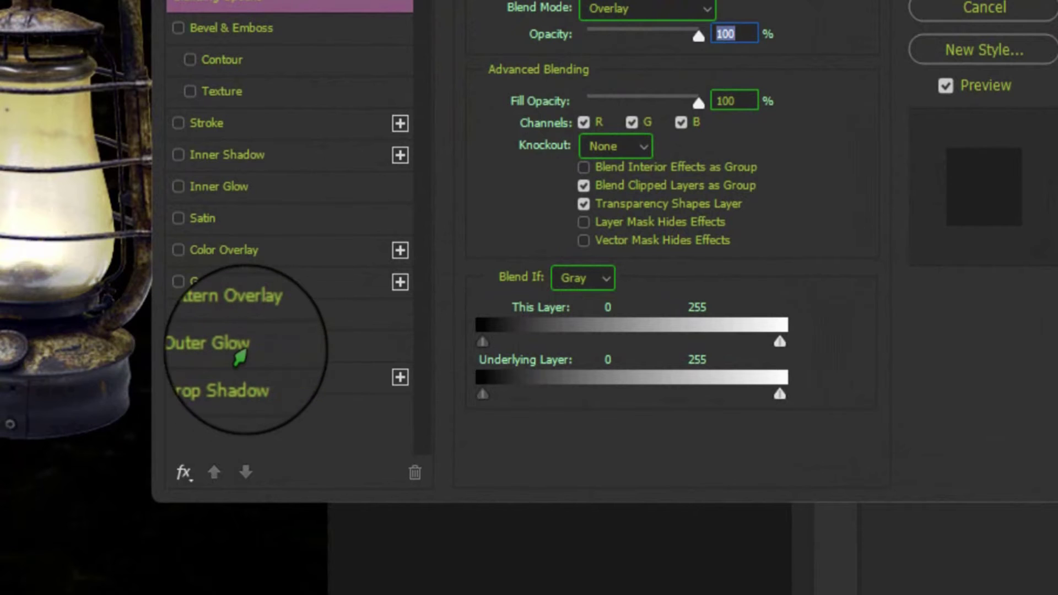
click(196, 353)
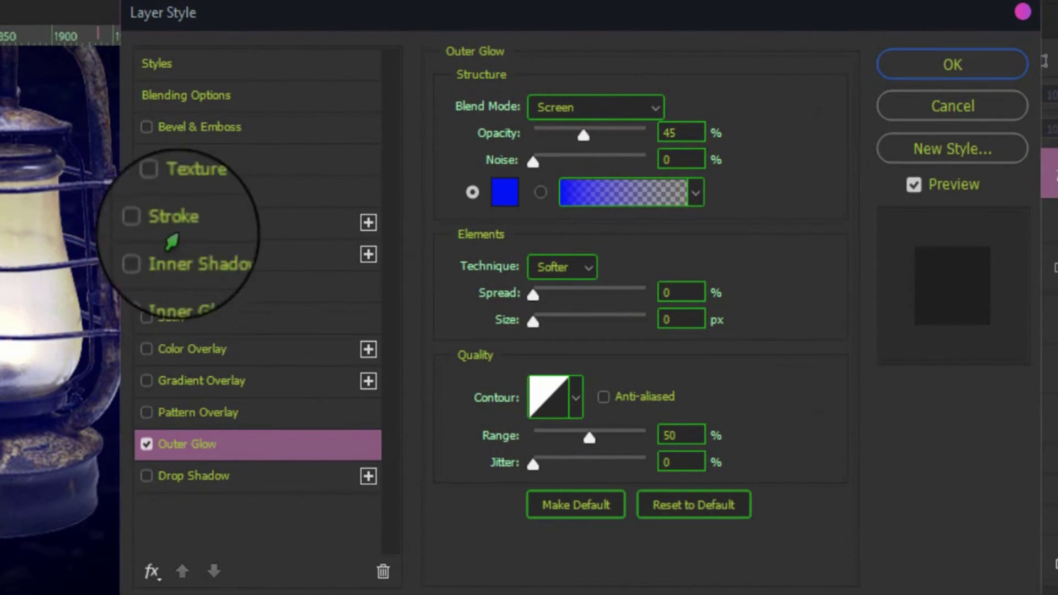
click(504, 194)
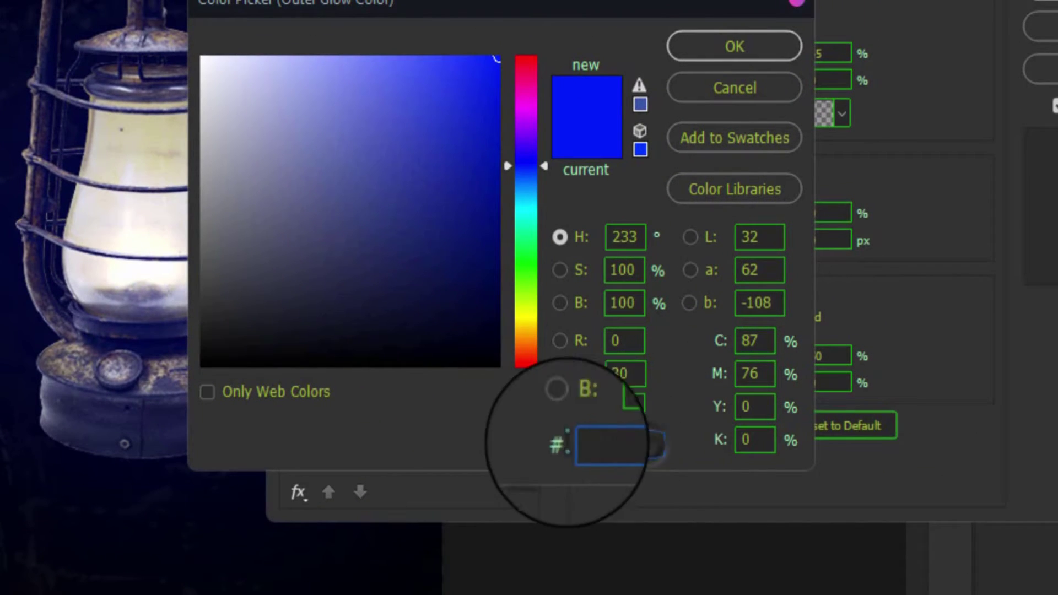
double_click(596, 448)
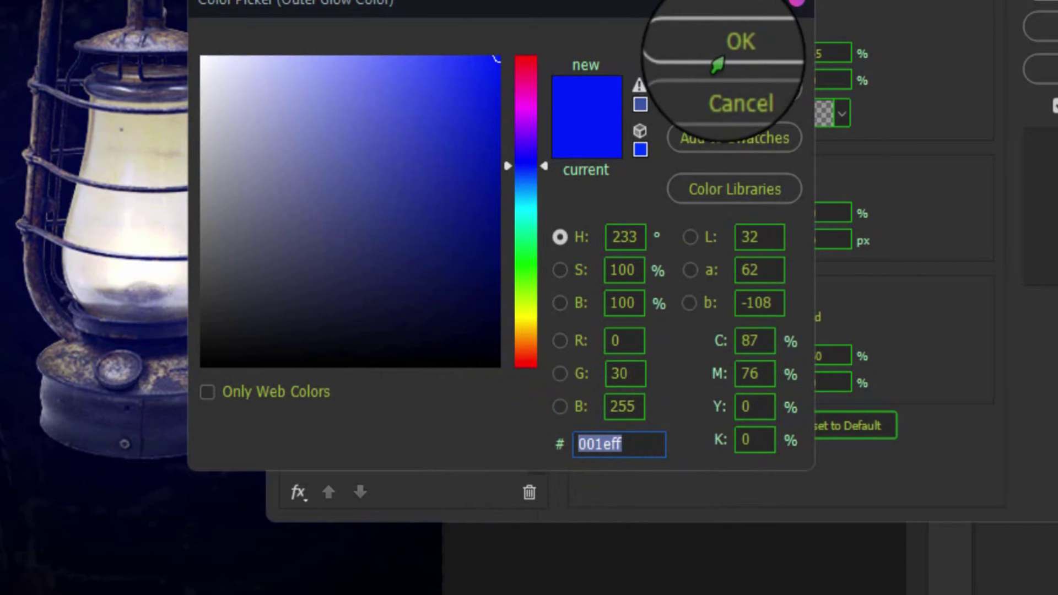
click(716, 65)
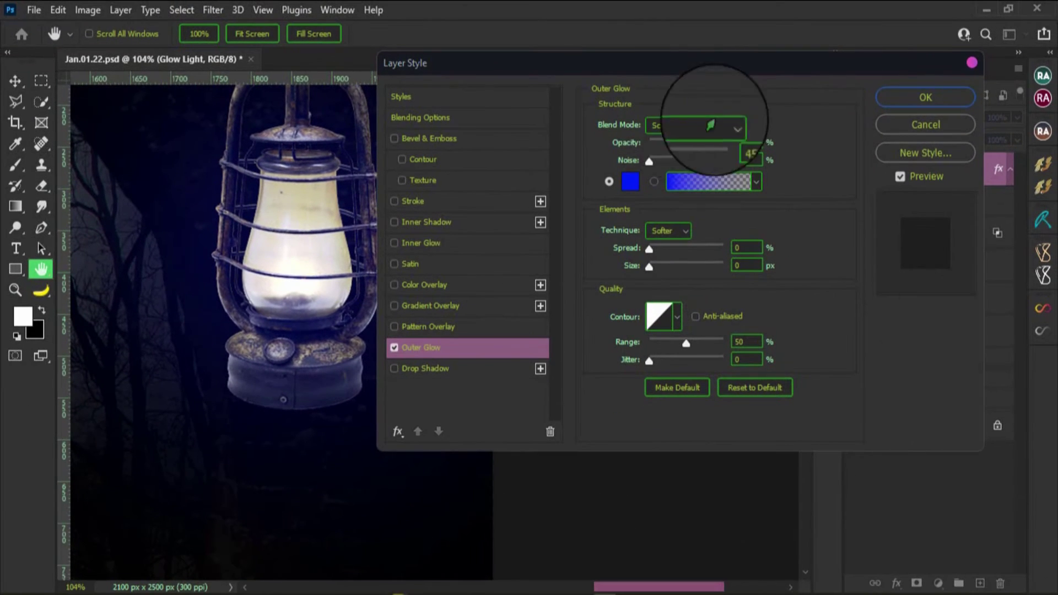
click(904, 110)
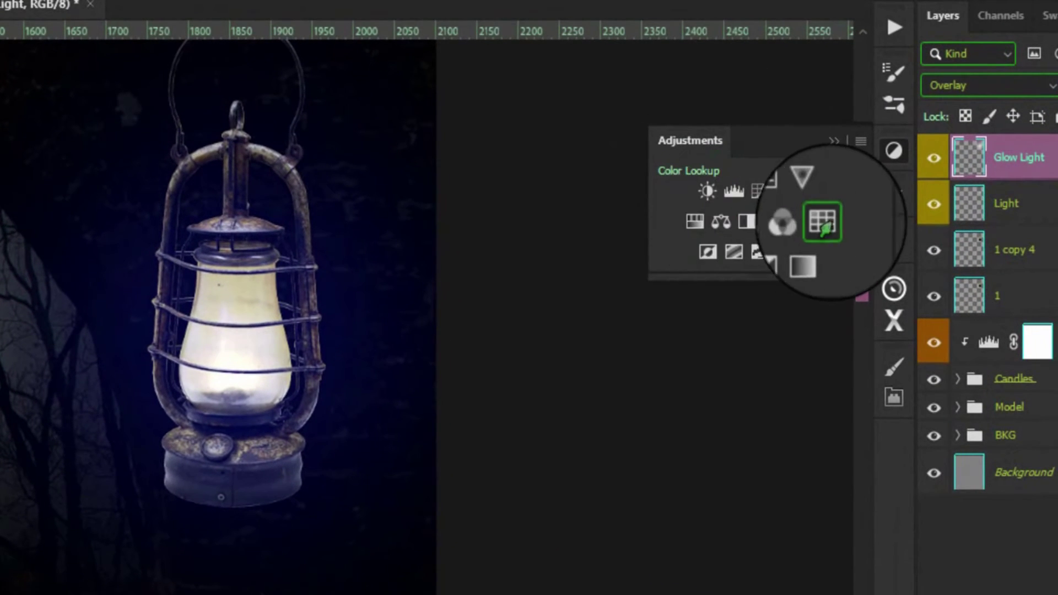
Add a Color Lookup using Moonlight.3DL, clipped to the Glow Light layer.
click(829, 225)
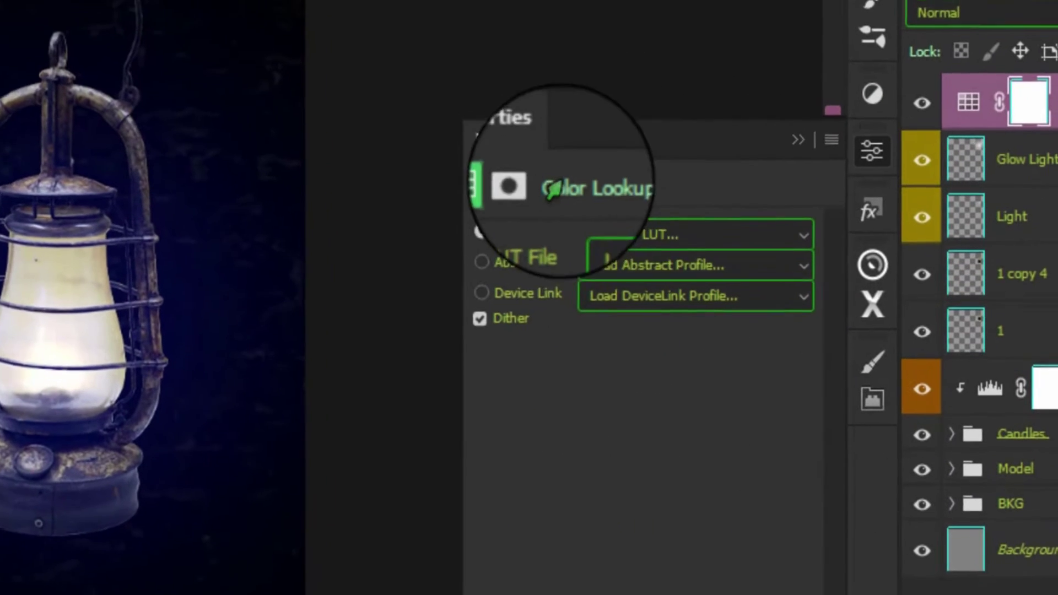
click(741, 236)
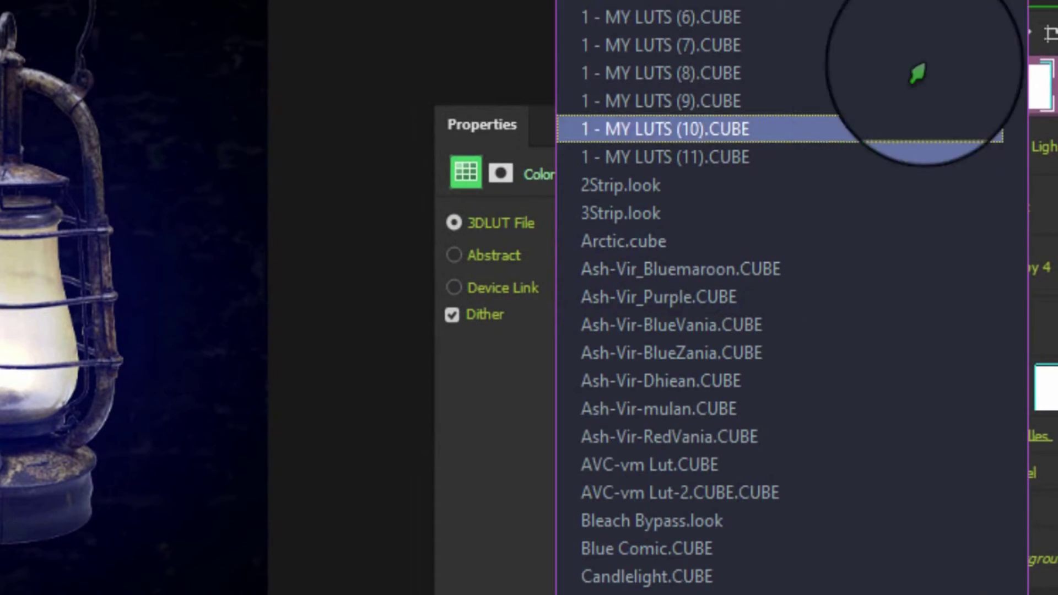
mouse_move(992, 17)
mouse_down()
mouse_move(980, 461)
mouse_move(985, 291)
mouse_up()
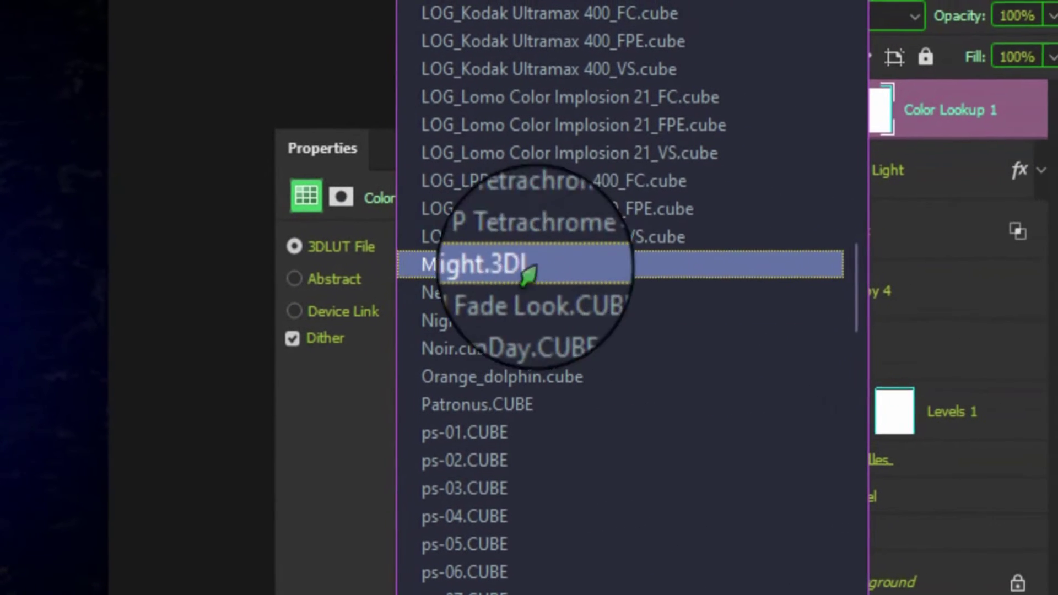
click(668, 272)
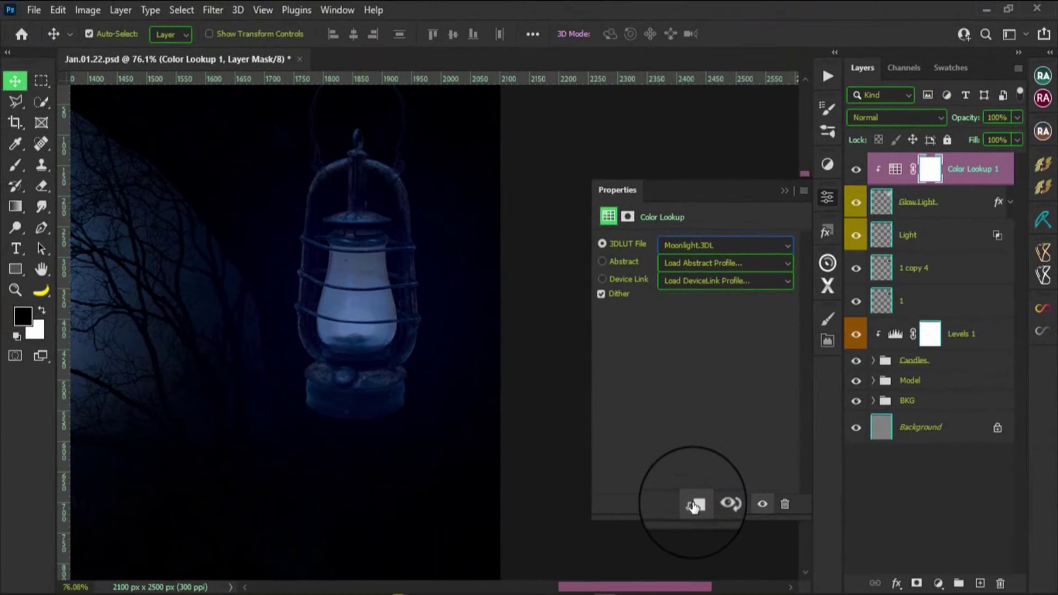
click(694, 505)
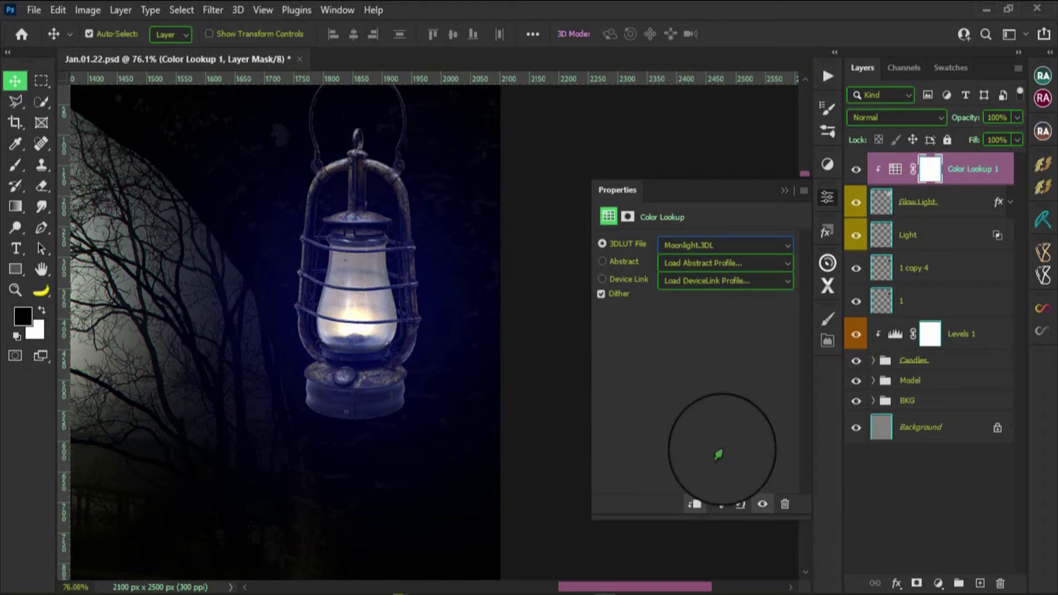
click(931, 203)
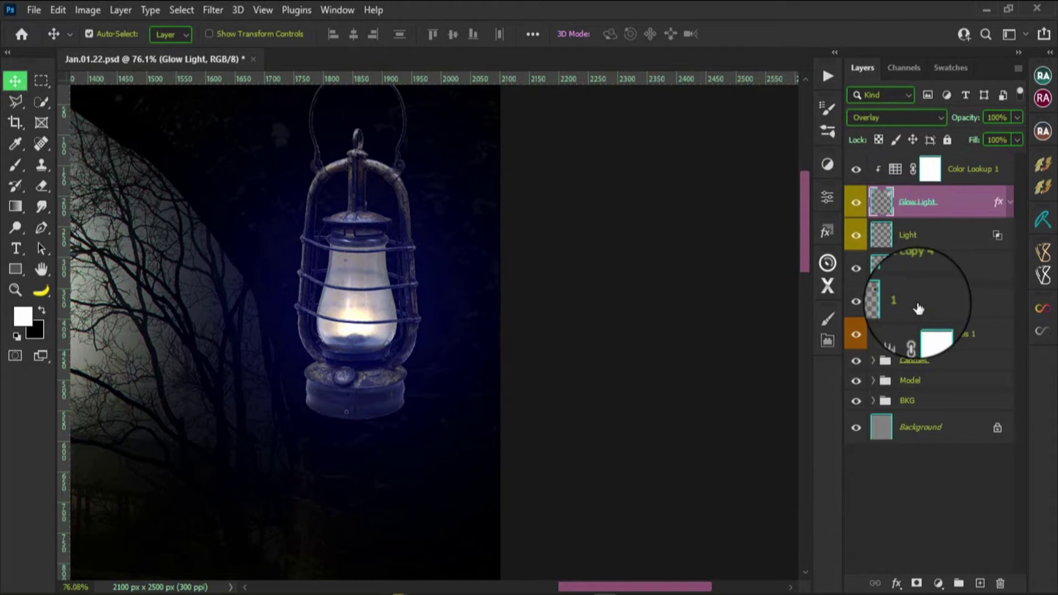
Group the four lantern layers, then duplicate the group with its colour lookup.
shift+click(918, 308)
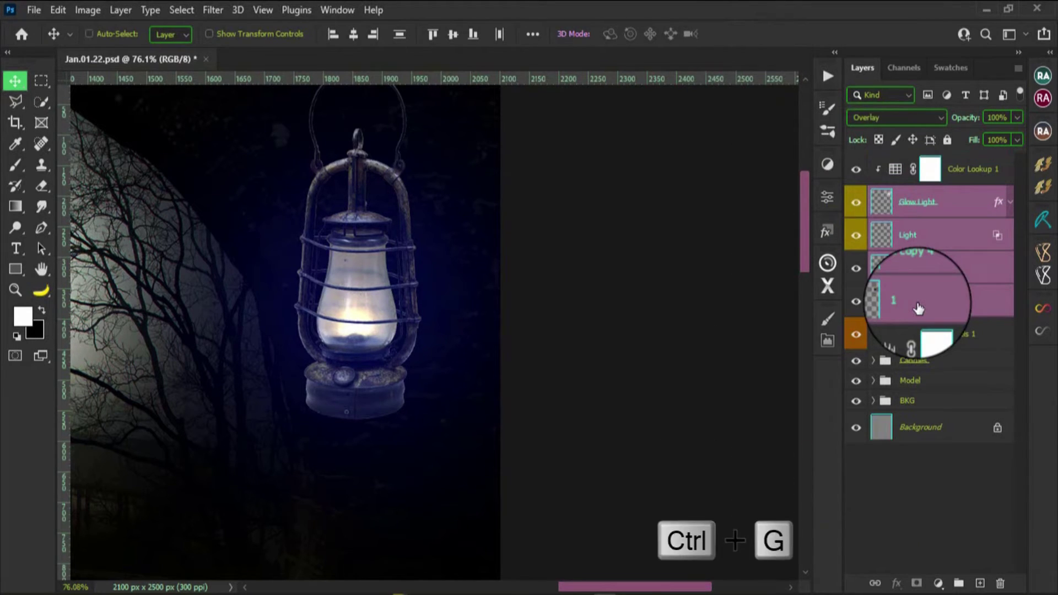
key(ctrl+g)
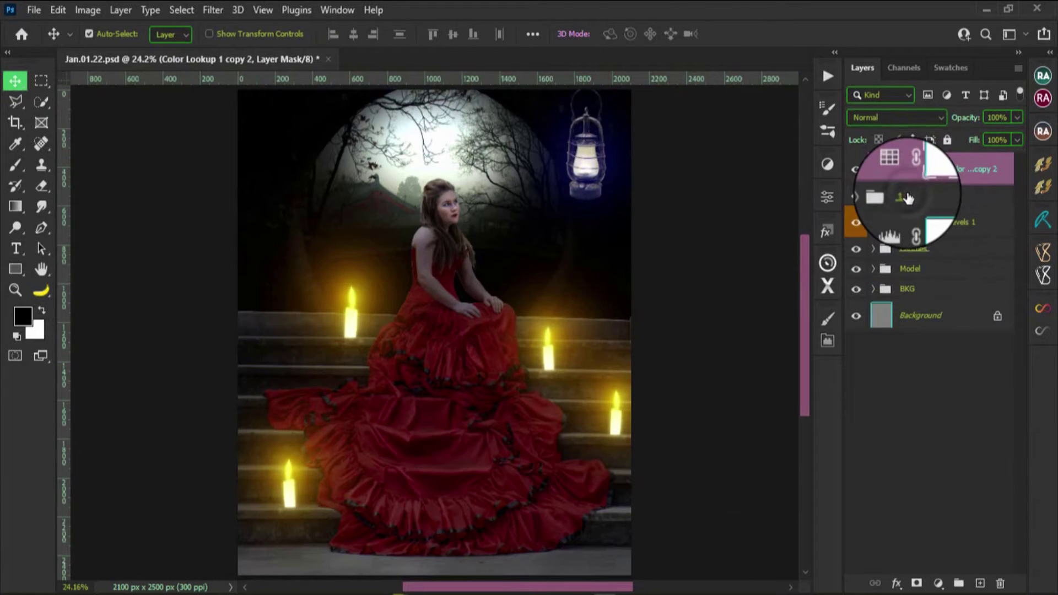
ctrl+click(906, 197)
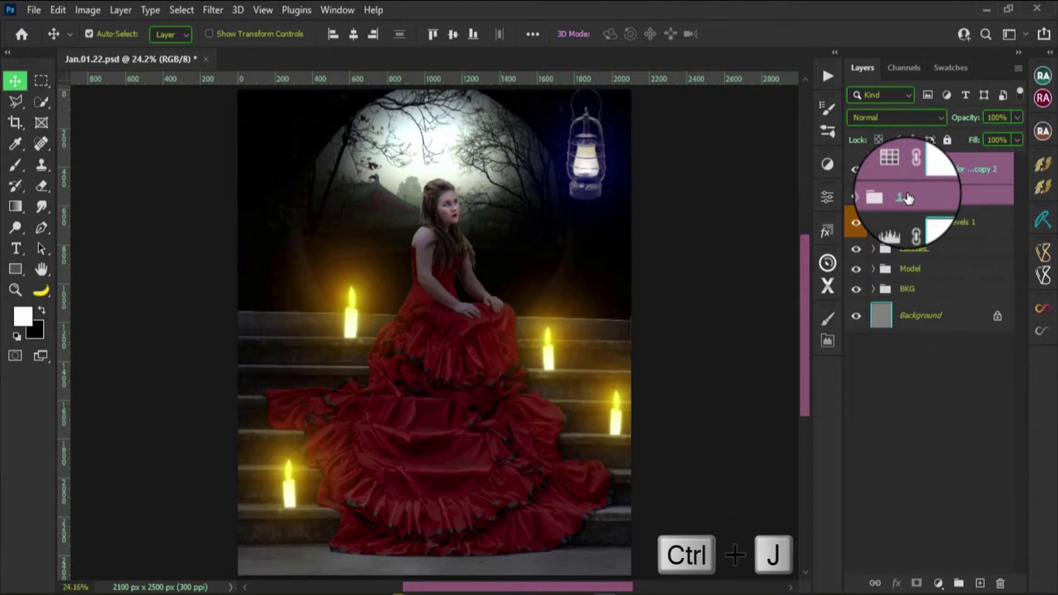
key(ctrl+j)
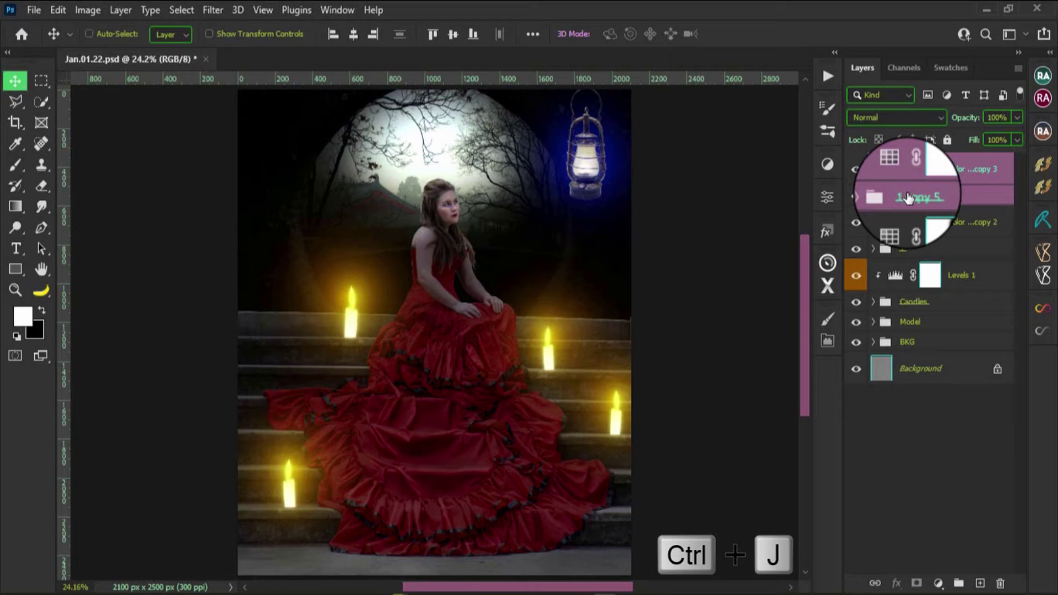
Flip the duplicated lantern horizontally and place it at the upper left of the scene.
key(ctrl+t)
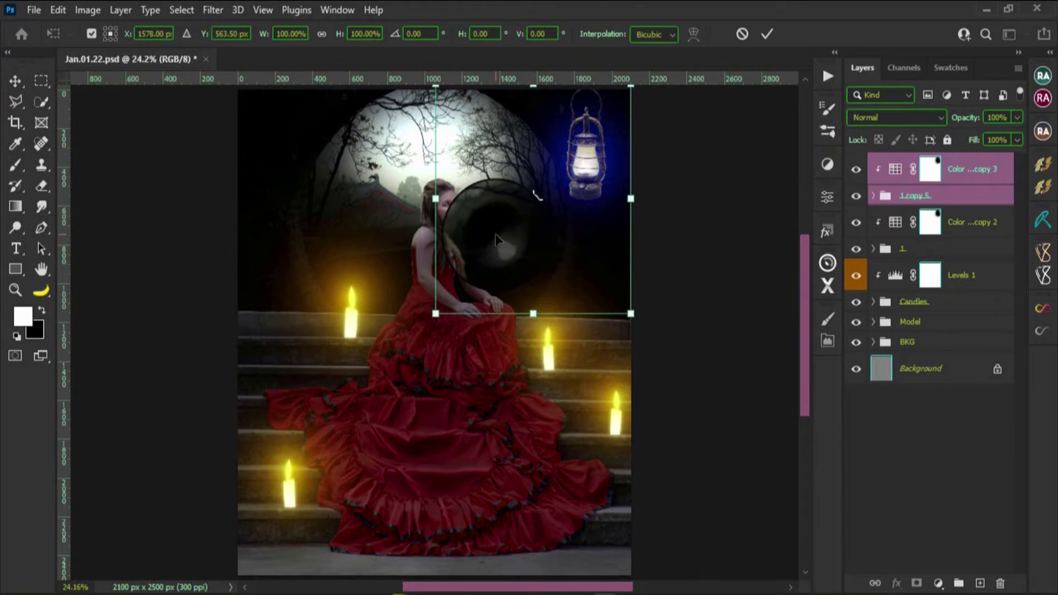
right_click(496, 240)
click(515, 548)
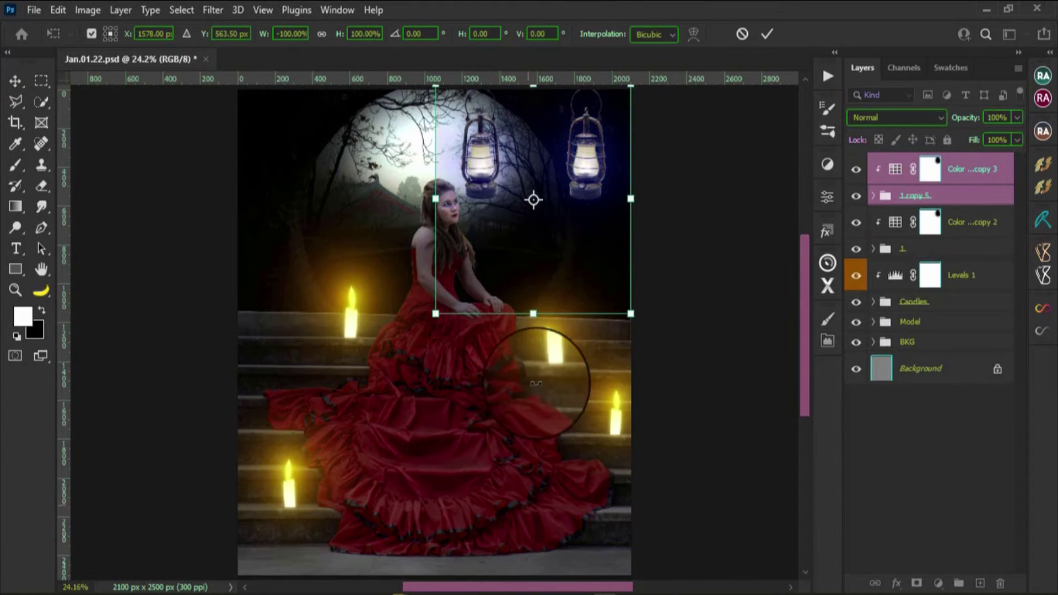
drag(563, 283, 361, 274)
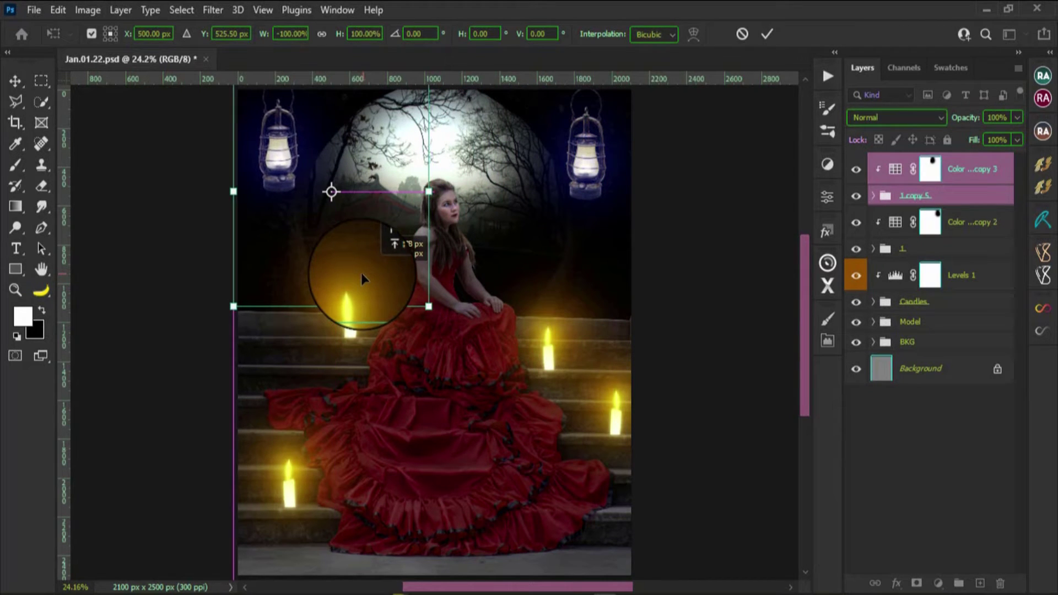
drag(362, 273, 359, 273)
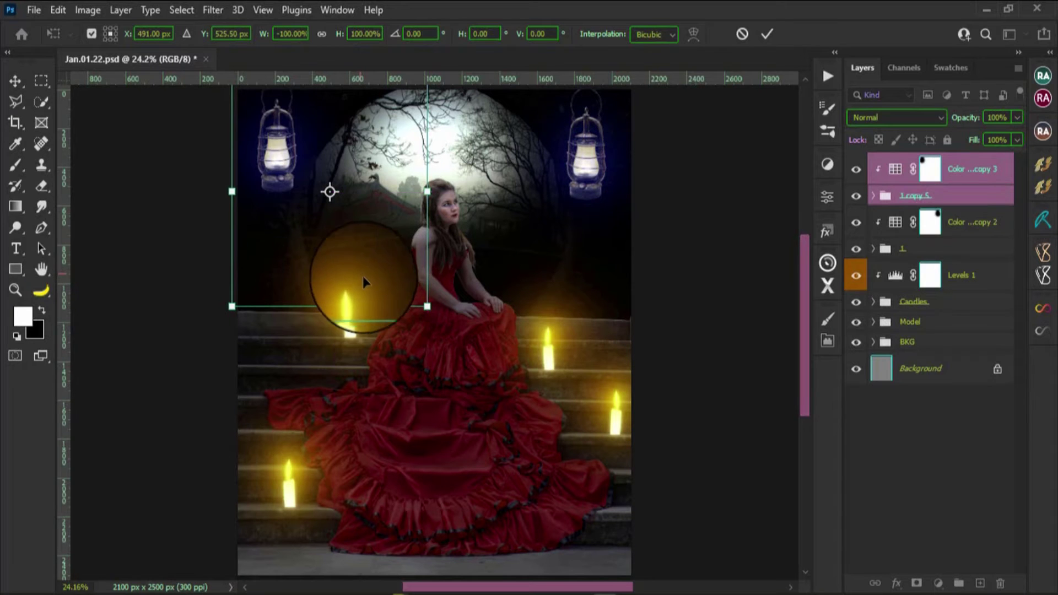
scroll(517, 315, up, 1)
scroll(517, 315, up, 2)
scroll(548, 262, up, 1)
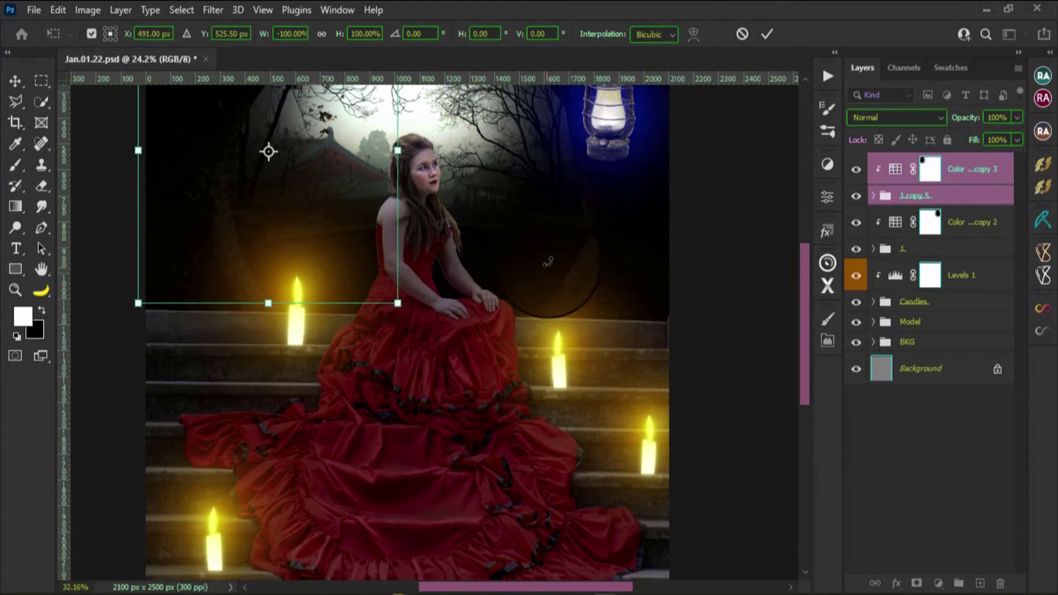
click(931, 169)
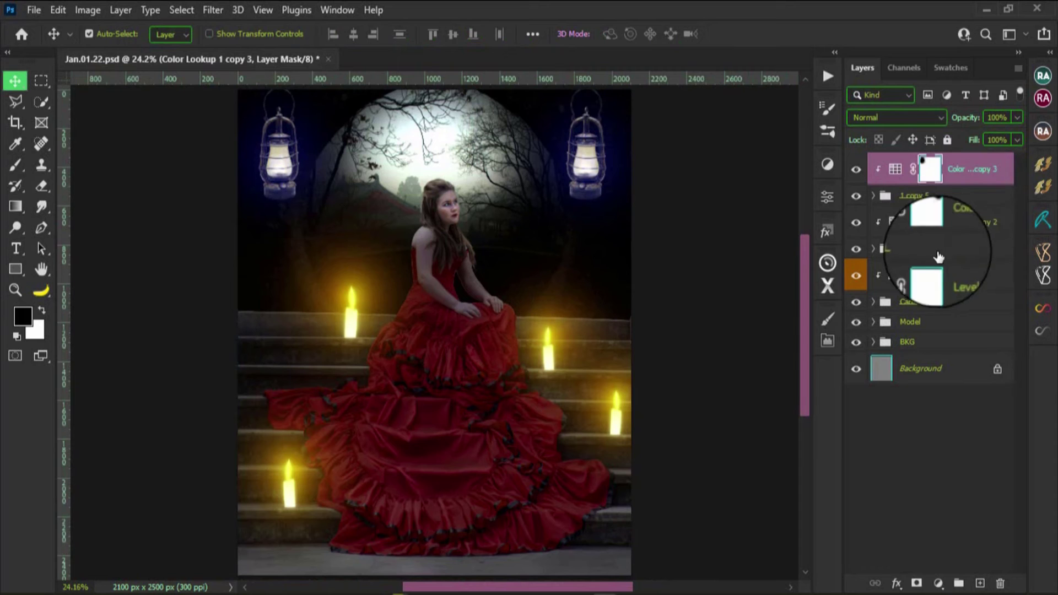
Stamp all visible layers into merged layer 1 and duplicate it as 1 copy 6.
shift+click(936, 251)
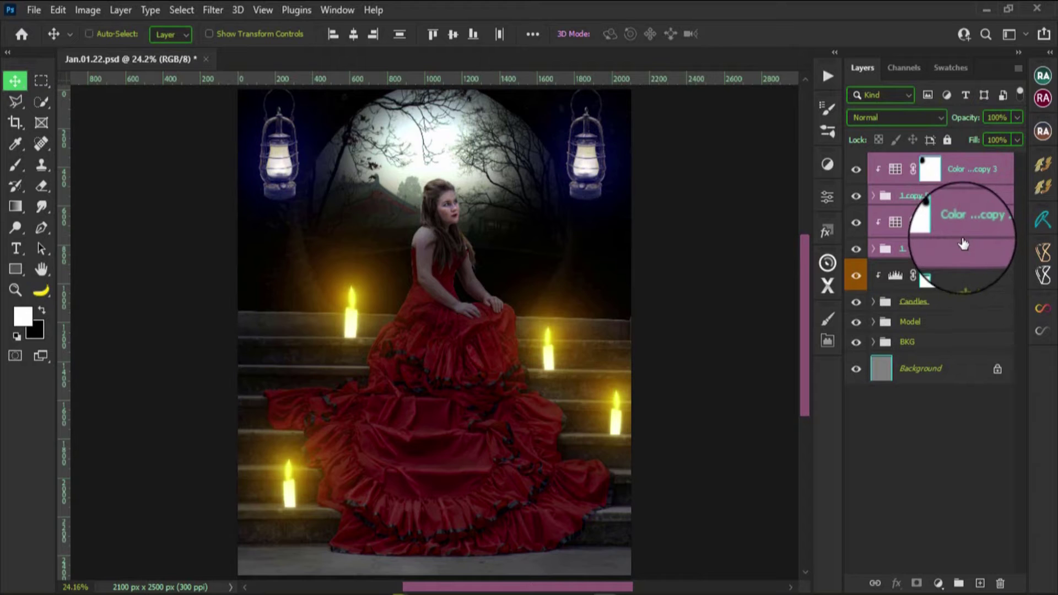
key(ctrl+alt+shift+e)
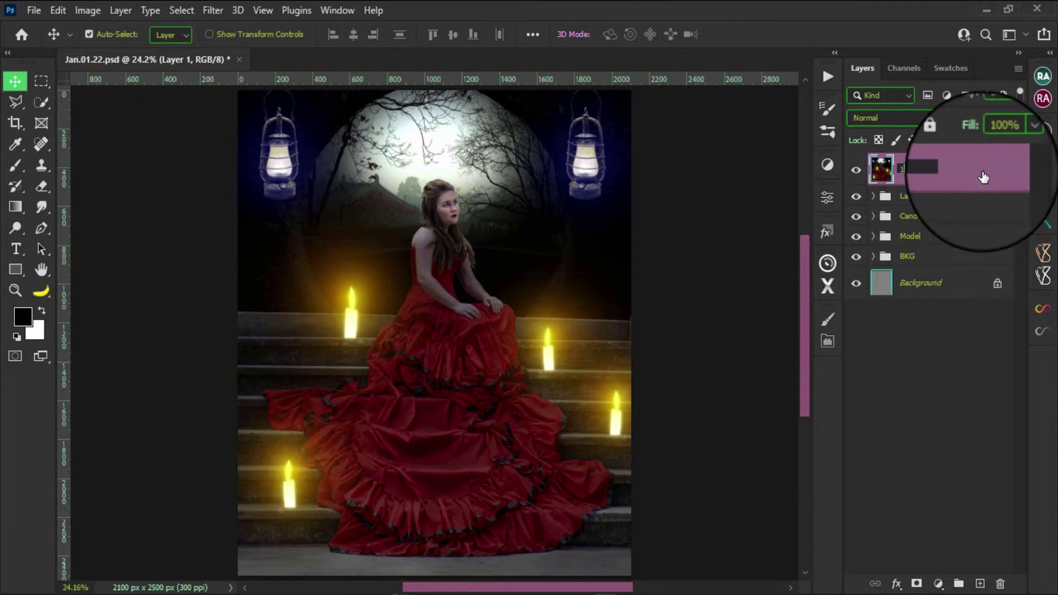
text(1)
key(Return)
key(ctrl+j)
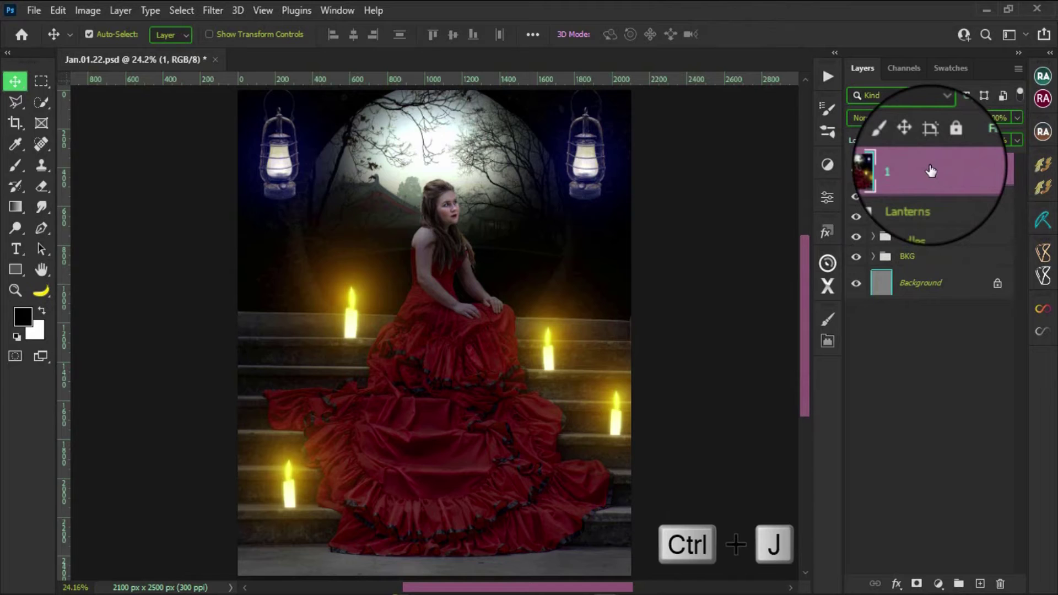
key(ctrl)
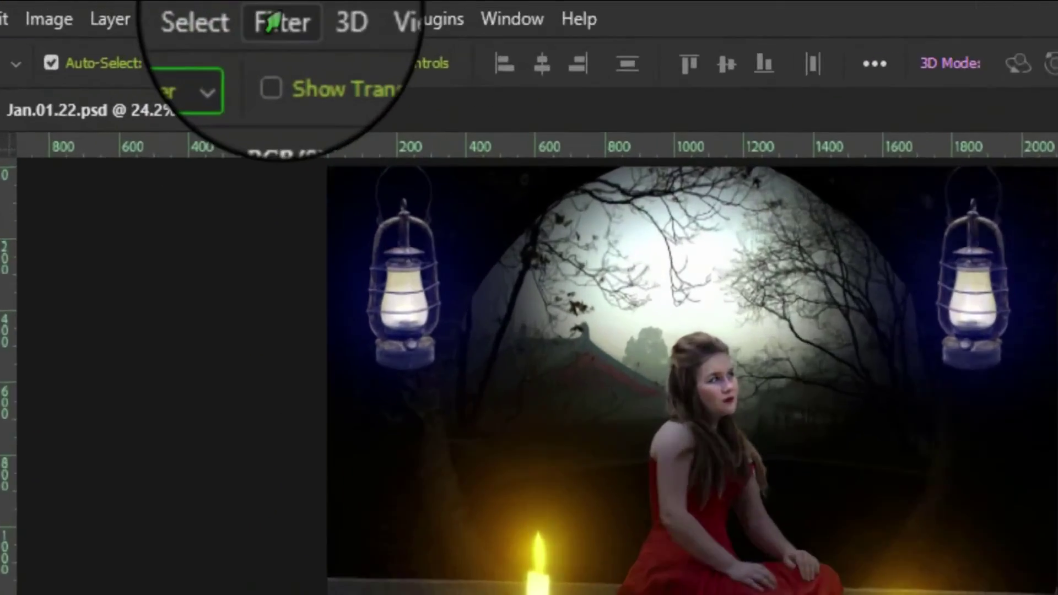
Apply a Gaussian Blur with radius 5.7 to the copied layer.
click(213, 10)
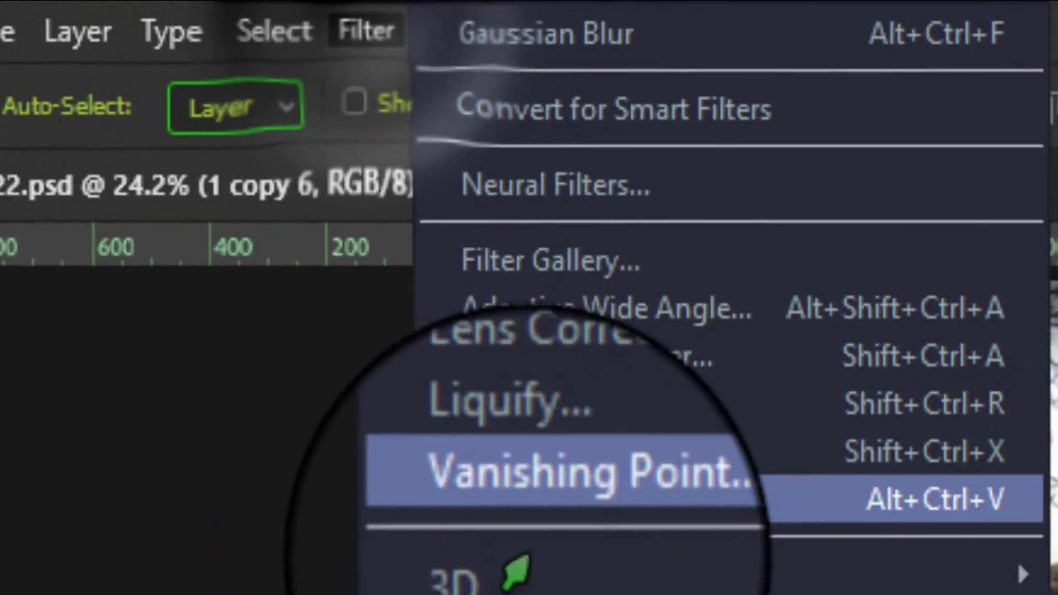
mouse_move(165, 77)
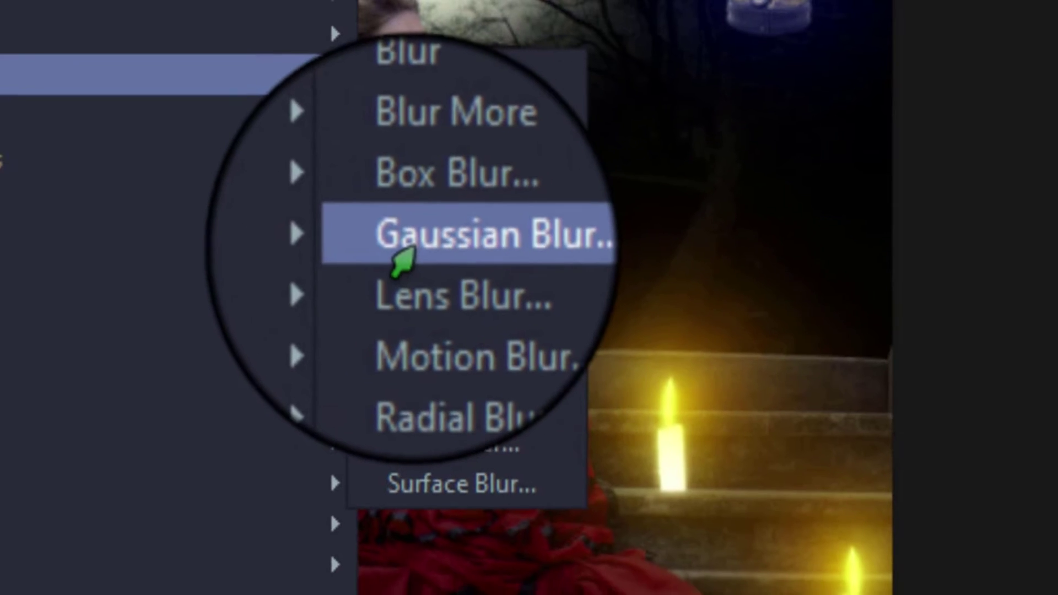
click(485, 243)
key(BackSpace)
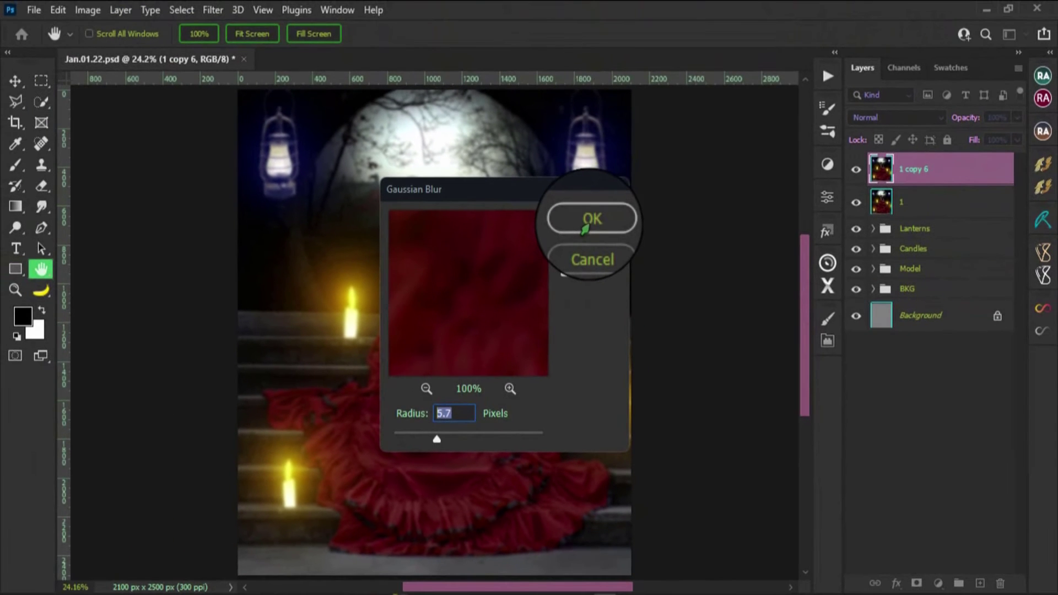
click(585, 228)
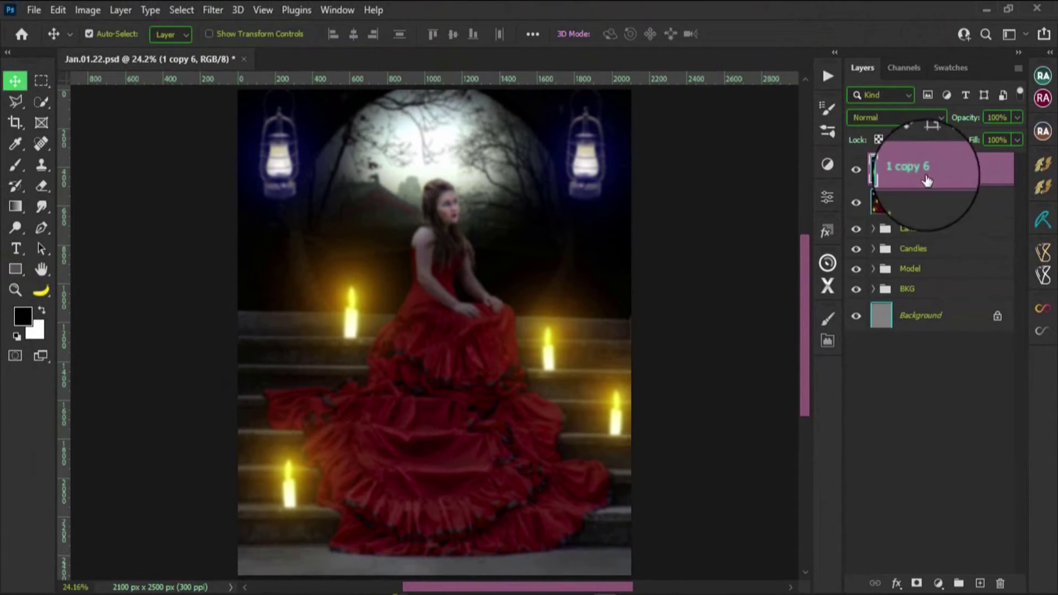
Hide the blurred copy behind a black layer mask and set a white brush to 10% flow.
alt+click(917, 585)
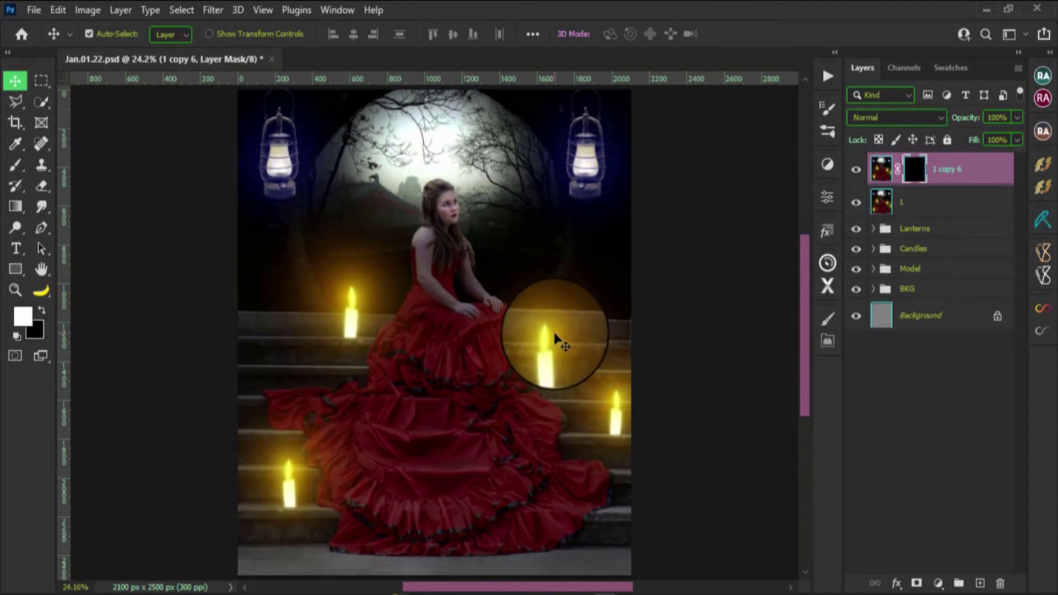
key(b)
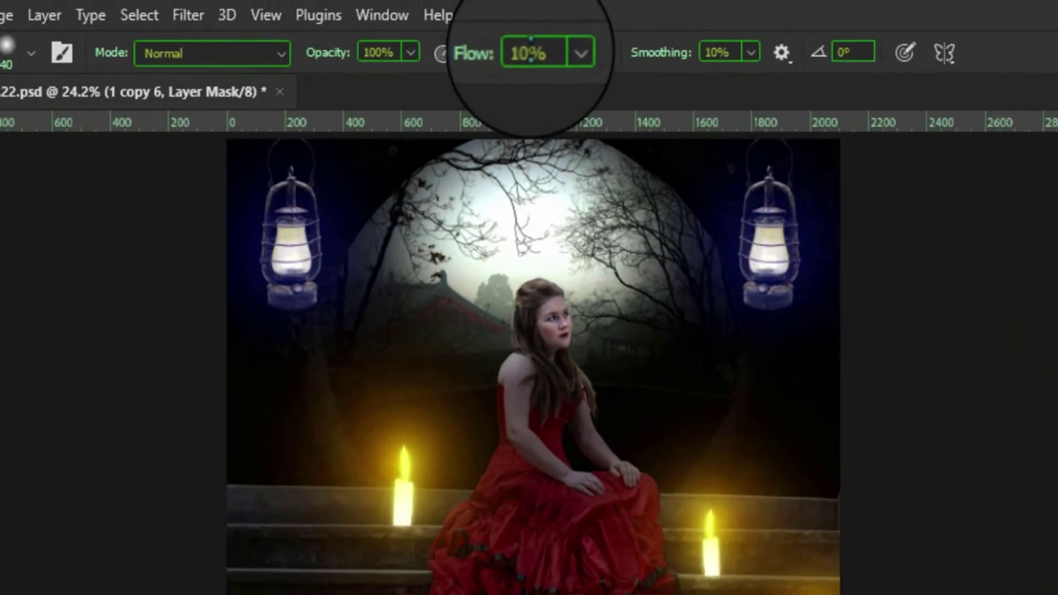
click(431, 37)
key(Return)
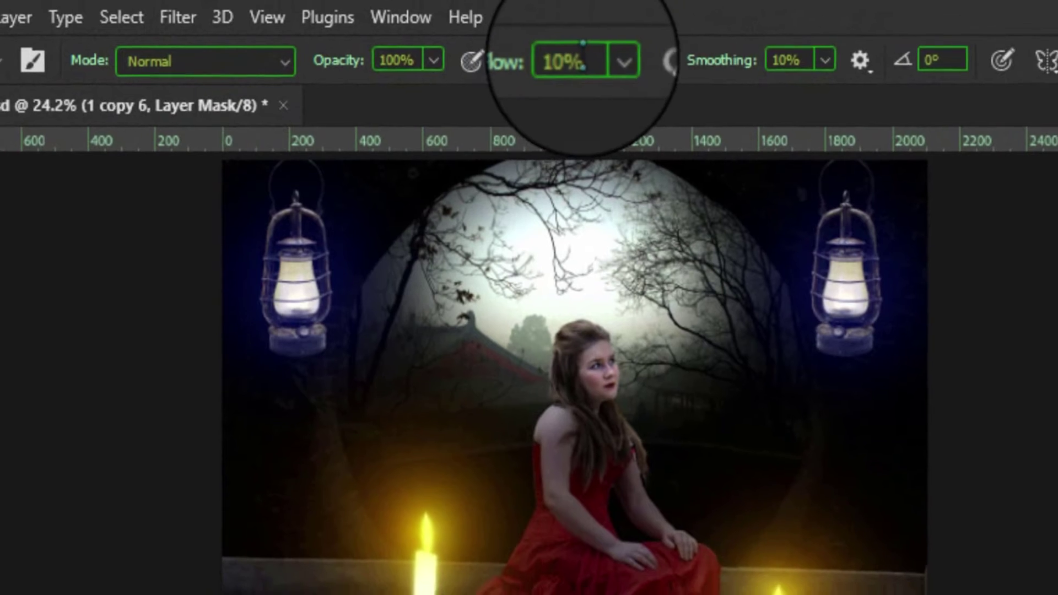
Brush the blur back onto the model's face and shoulder through the mask.
scroll(450, 266, up, 1)
scroll(446, 267, up, 2)
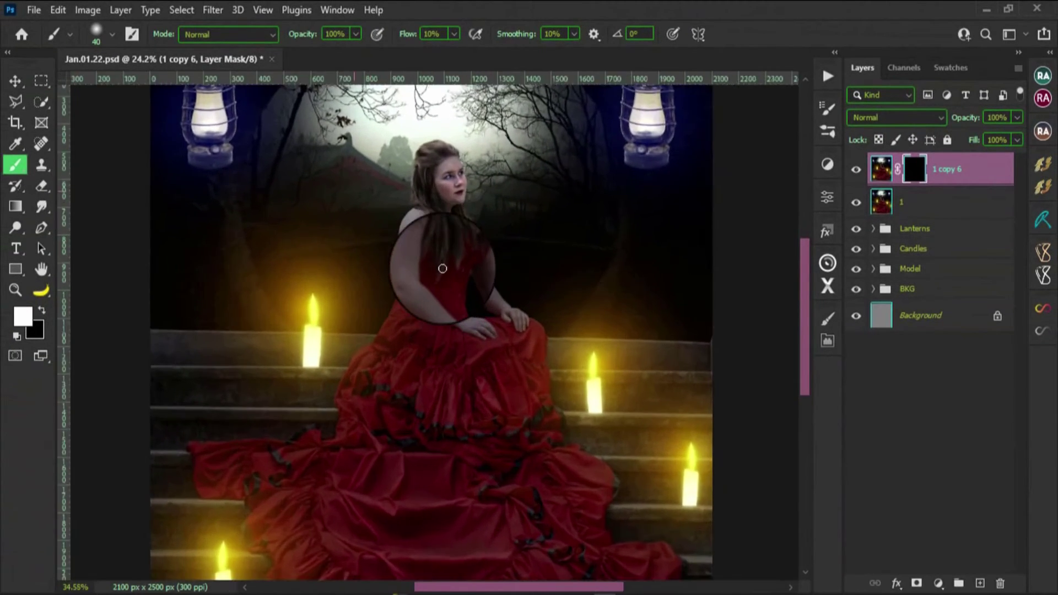
scroll(442, 268, up, 3)
scroll(366, 208, up, 1)
scroll(405, 184, up, 3)
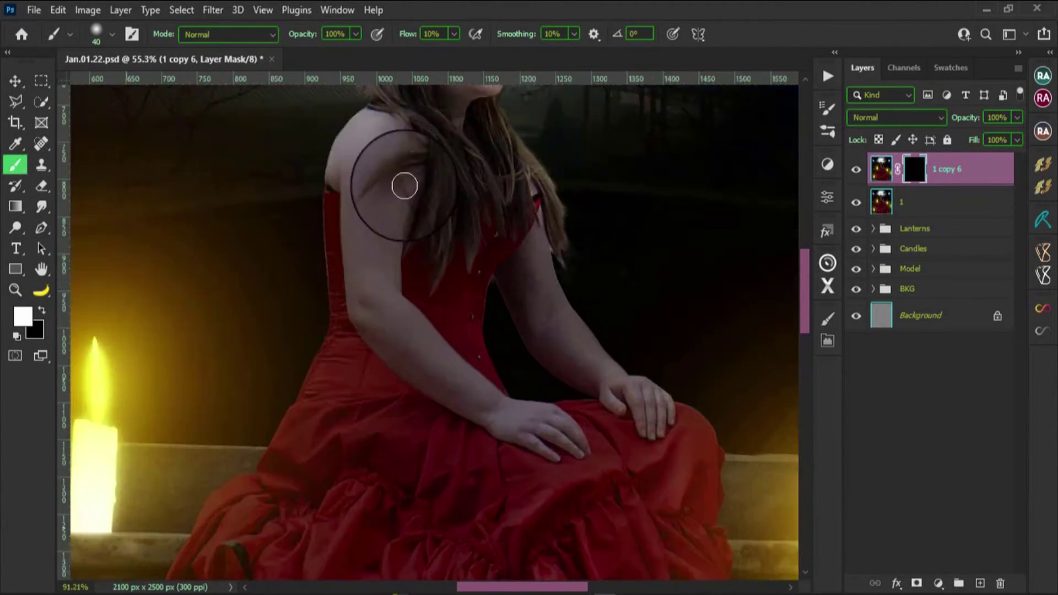
scroll(395, 334, up, 4)
key(bracketleft)
key(bracketleft)
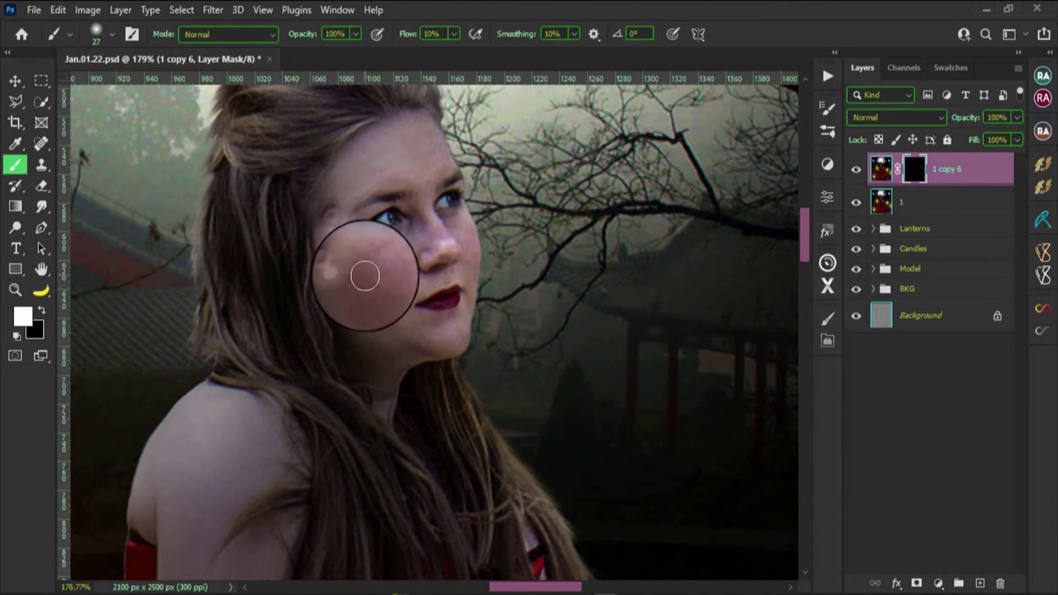
scroll(369, 302, up, 3)
key(bracketleft)
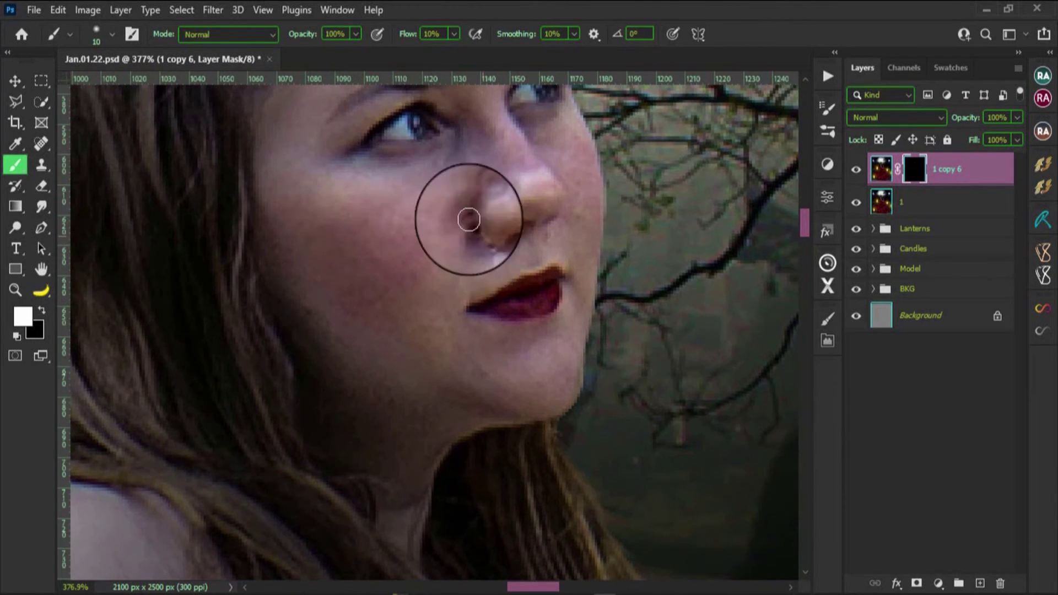
key(bracketright)
key(bracketright)
key(bracketright)
click(395, 314)
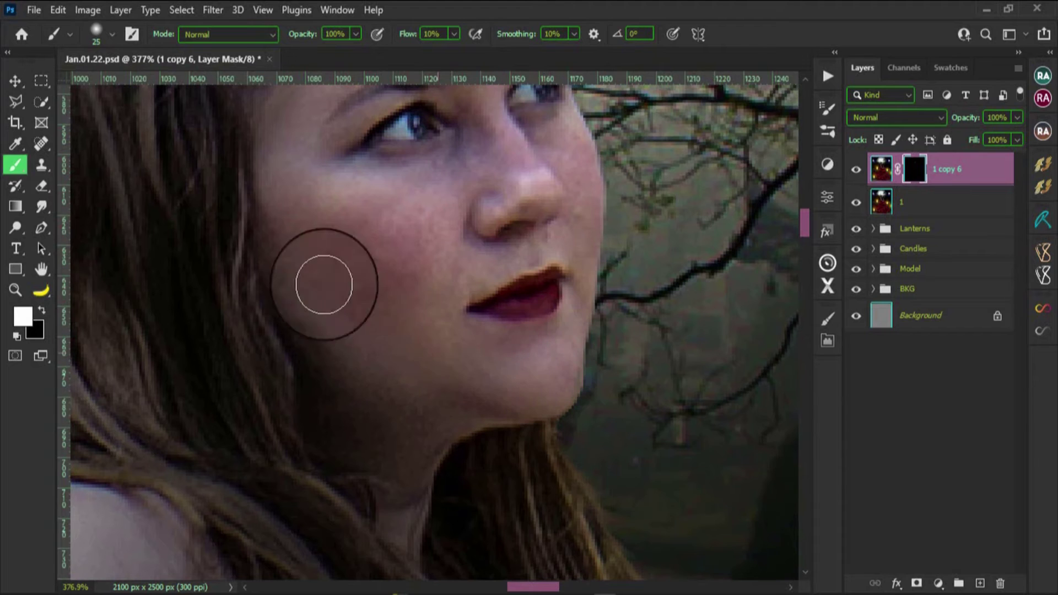
key(ctrl+z)
key(bracketleft)
key(bracketleft)
key(bracketleft)
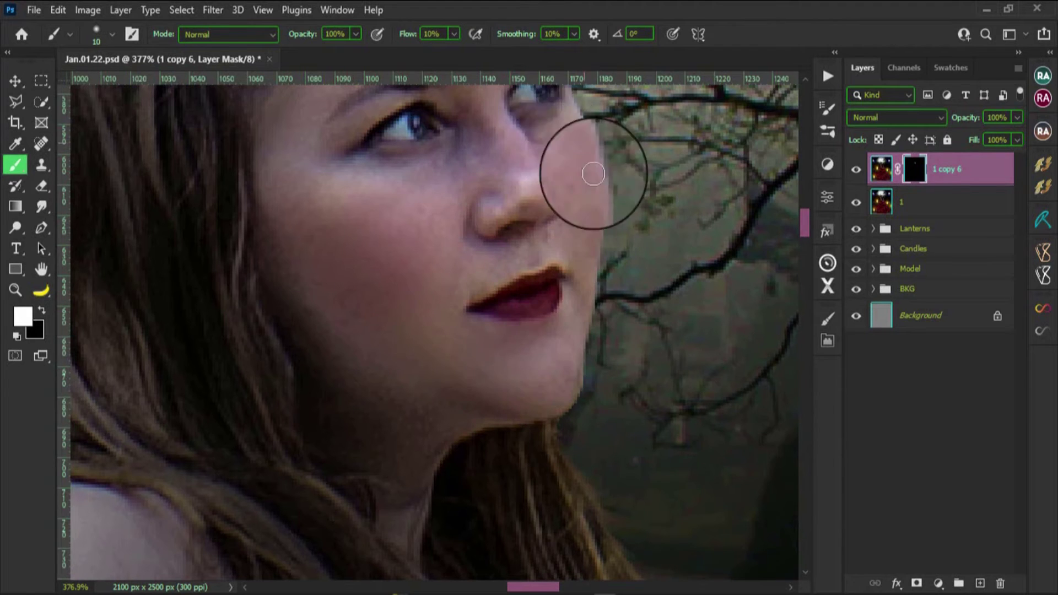
scroll(402, 177, up, 3)
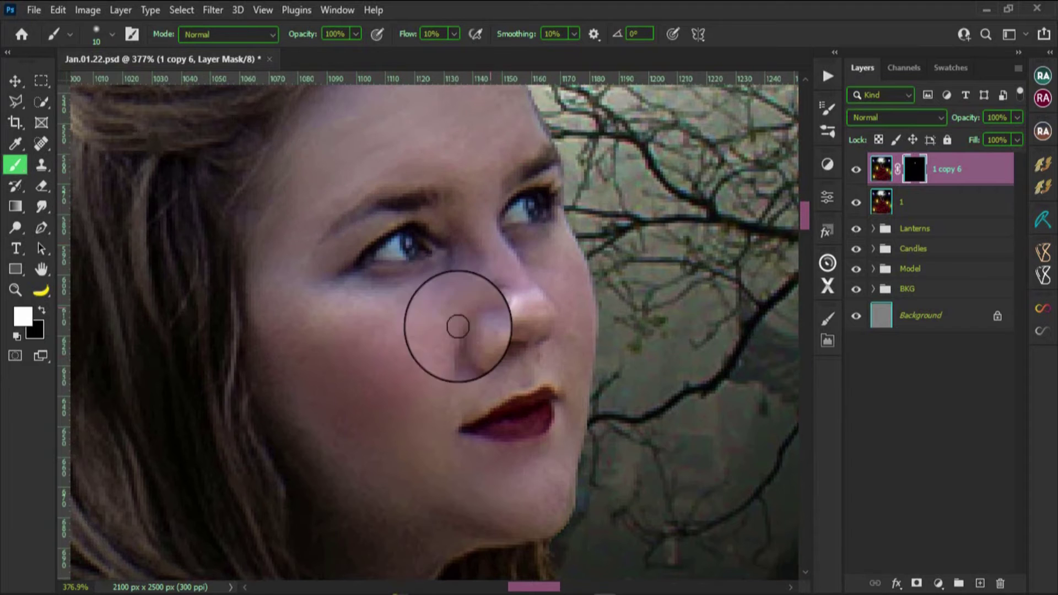
drag(546, 301, 495, 213)
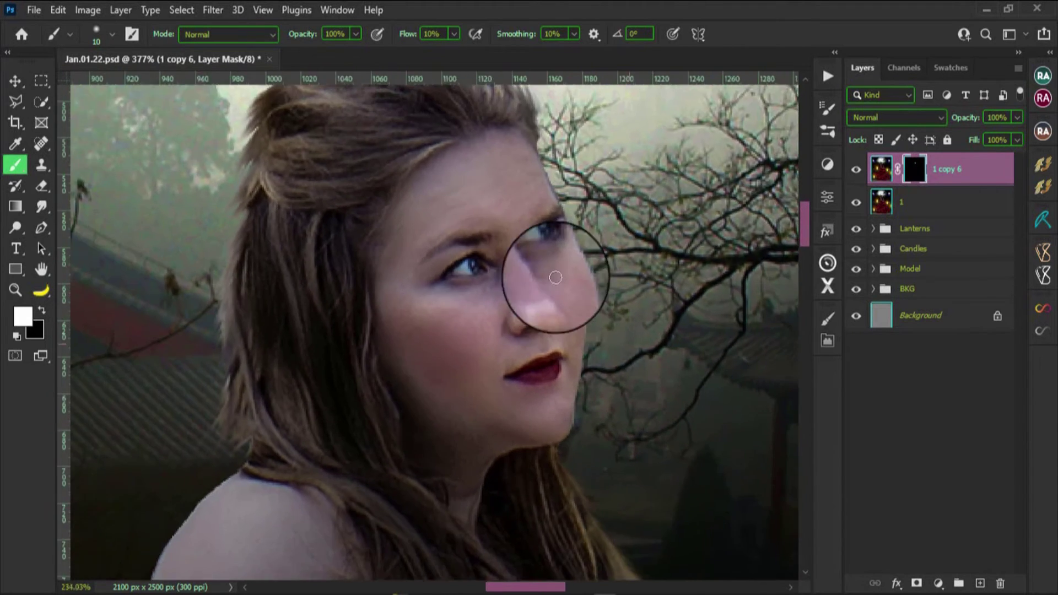
key(bracketright)
key(bracketright)
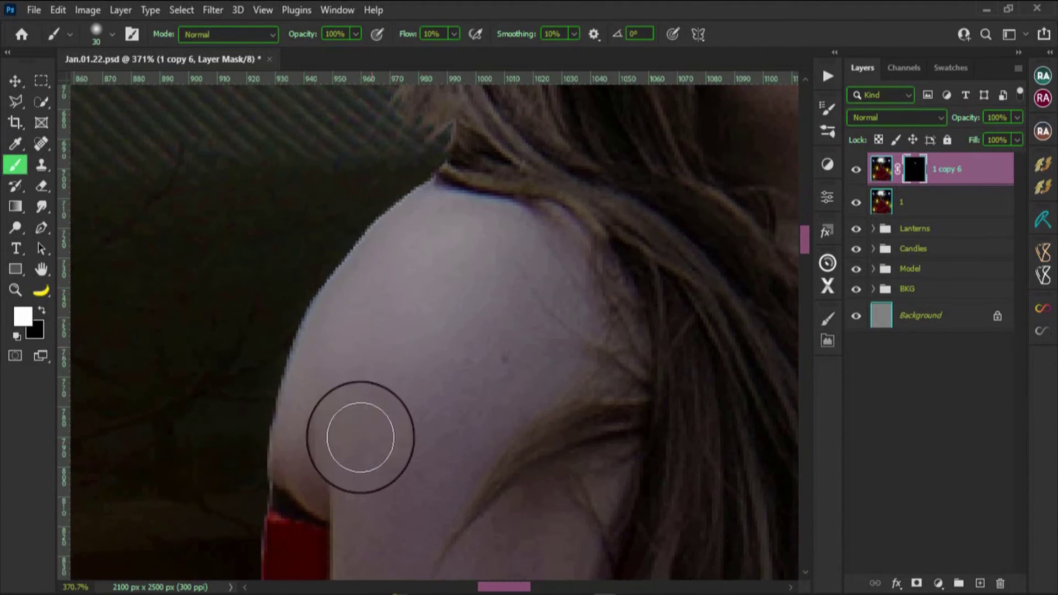
scroll(333, 354, down, 2)
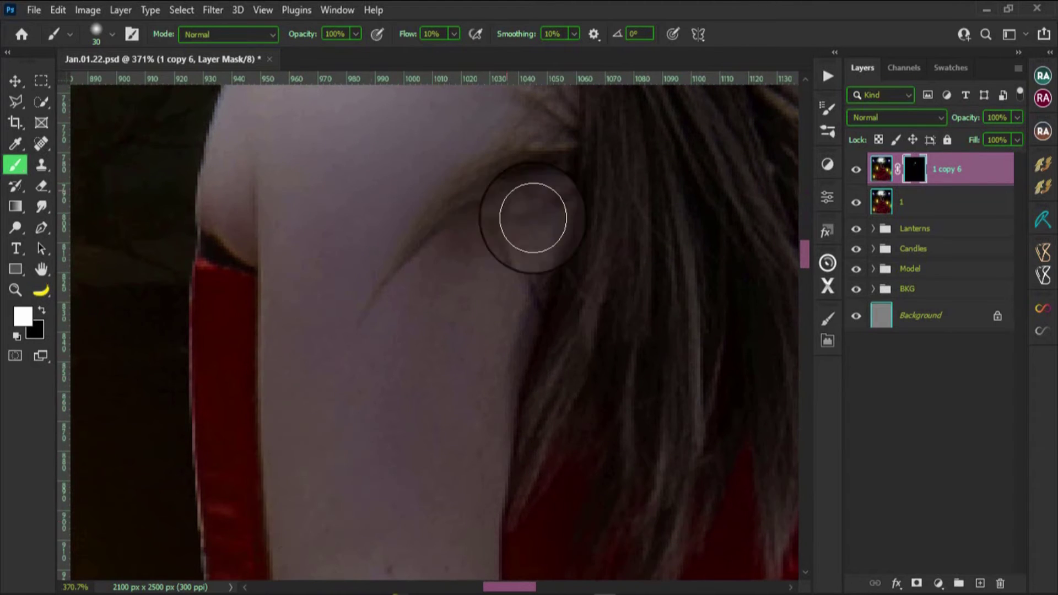
scroll(524, 217, down, 3)
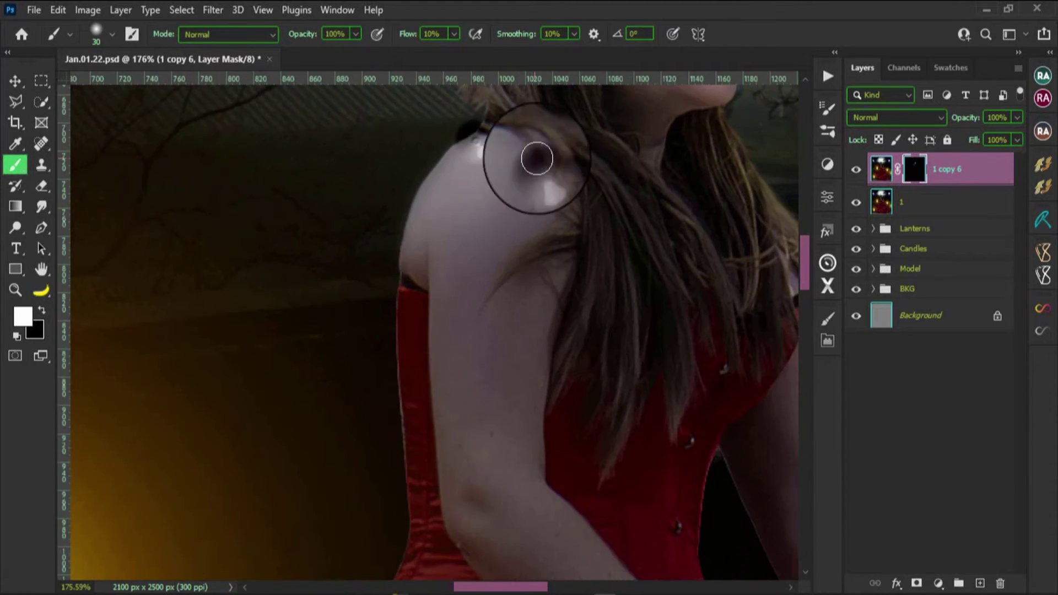
key(ctrl+0)
Create a layer named Overlay with a red label, Overlay mode, and a neutral 50% gray fill.
key(ctrl+shift+n)
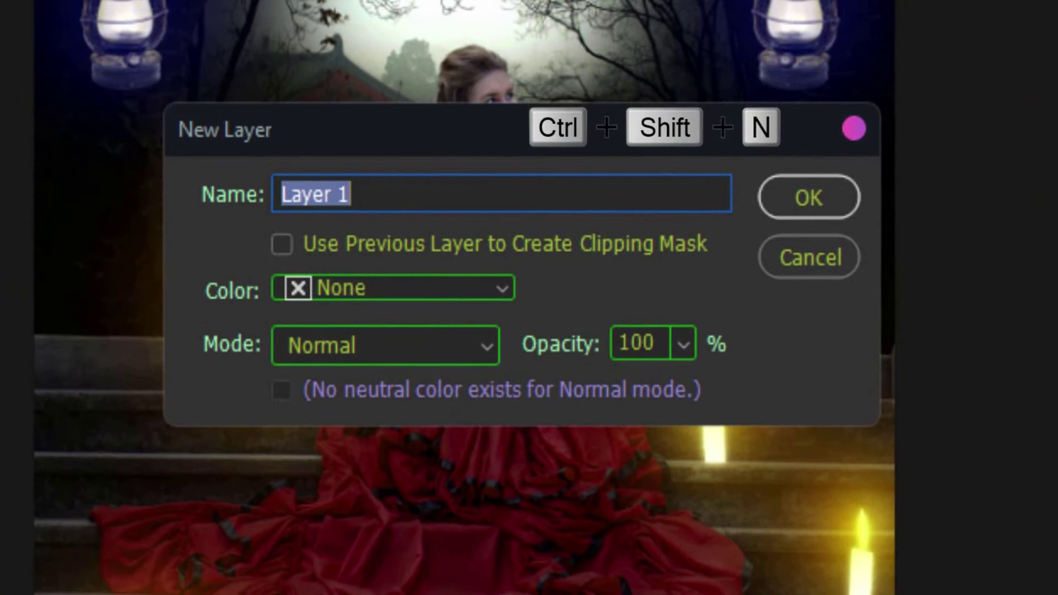
text(Overla)
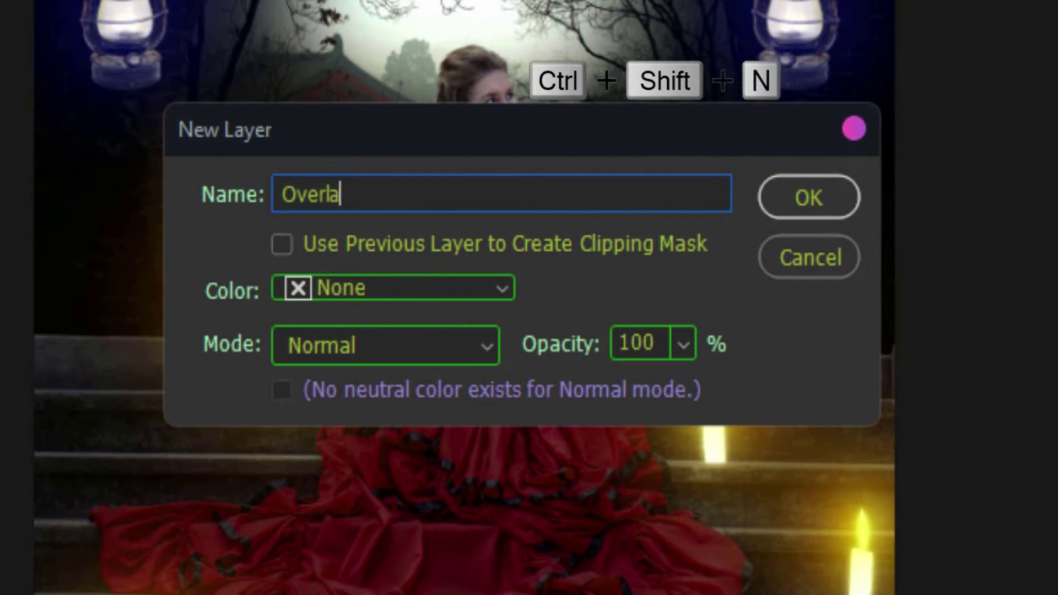
text(y)
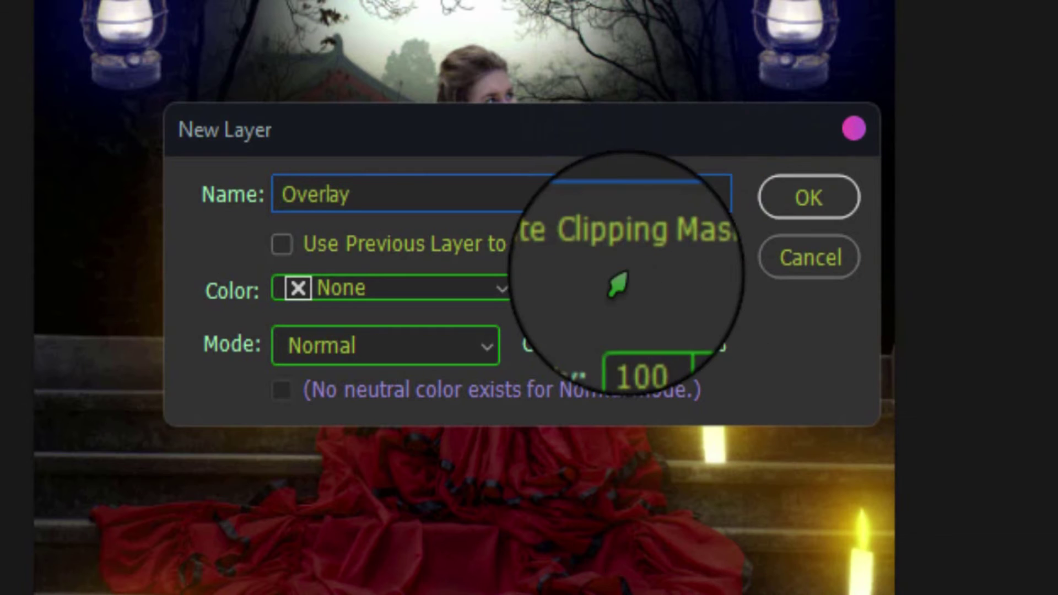
click(383, 295)
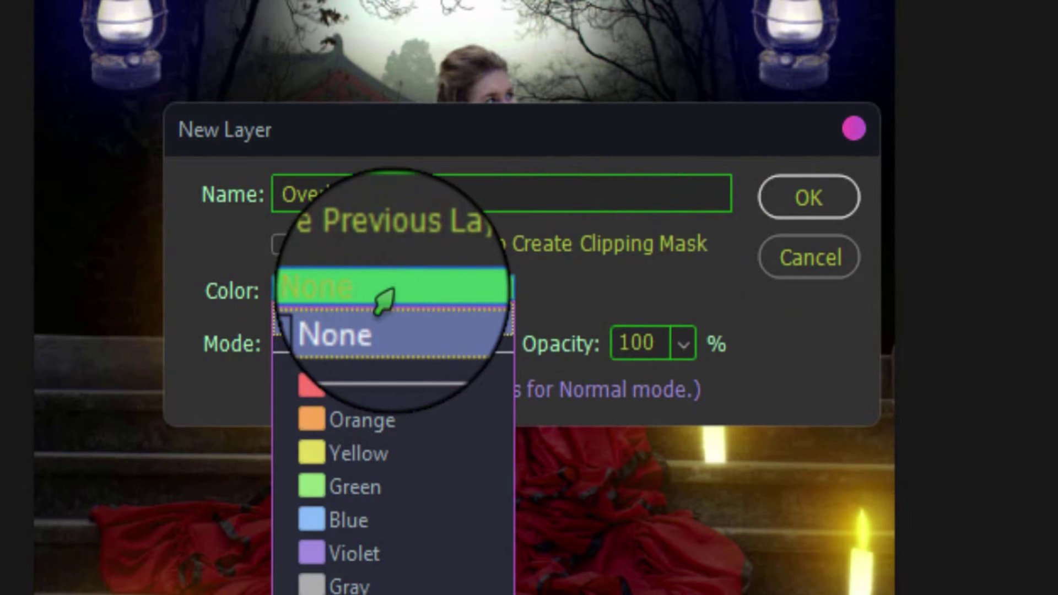
click(347, 380)
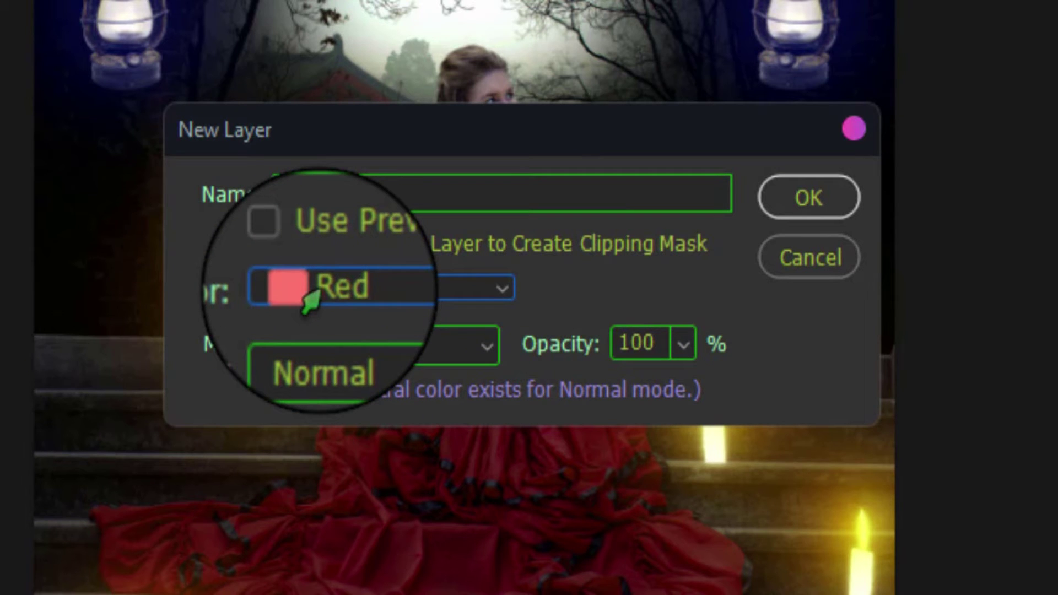
click(355, 349)
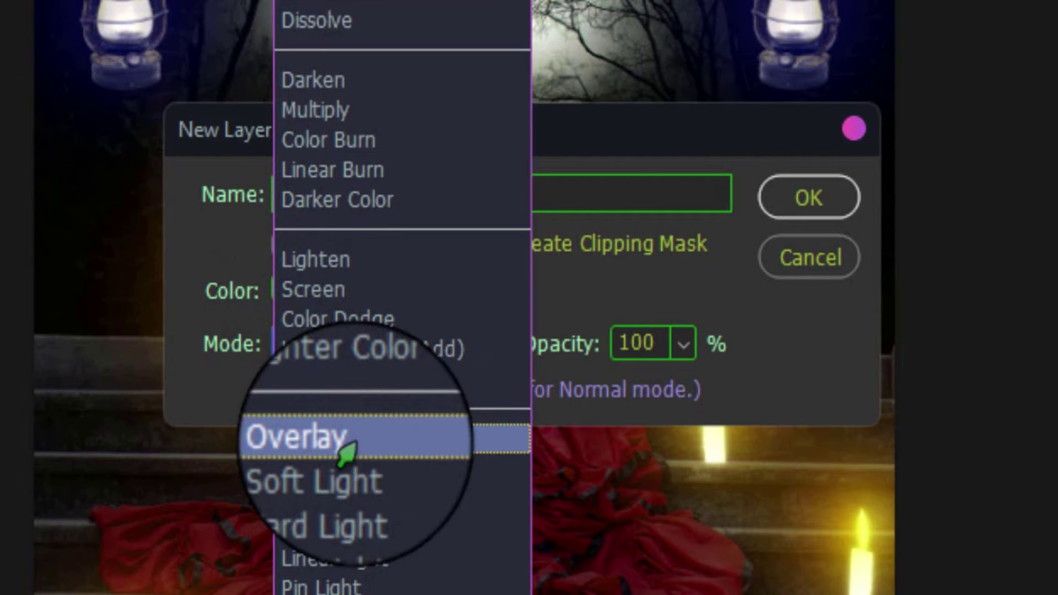
click(345, 450)
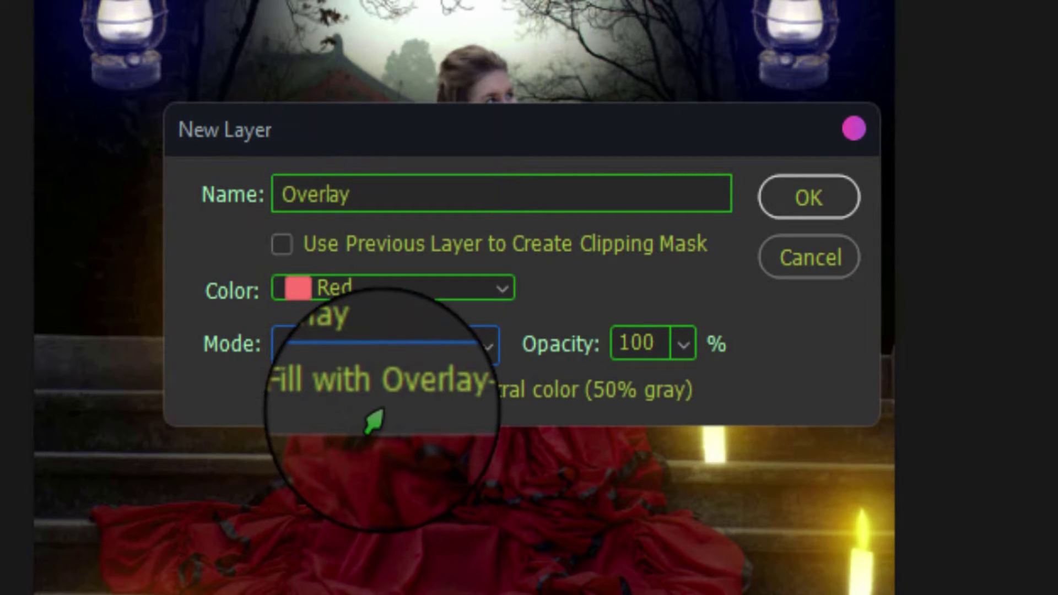
click(282, 391)
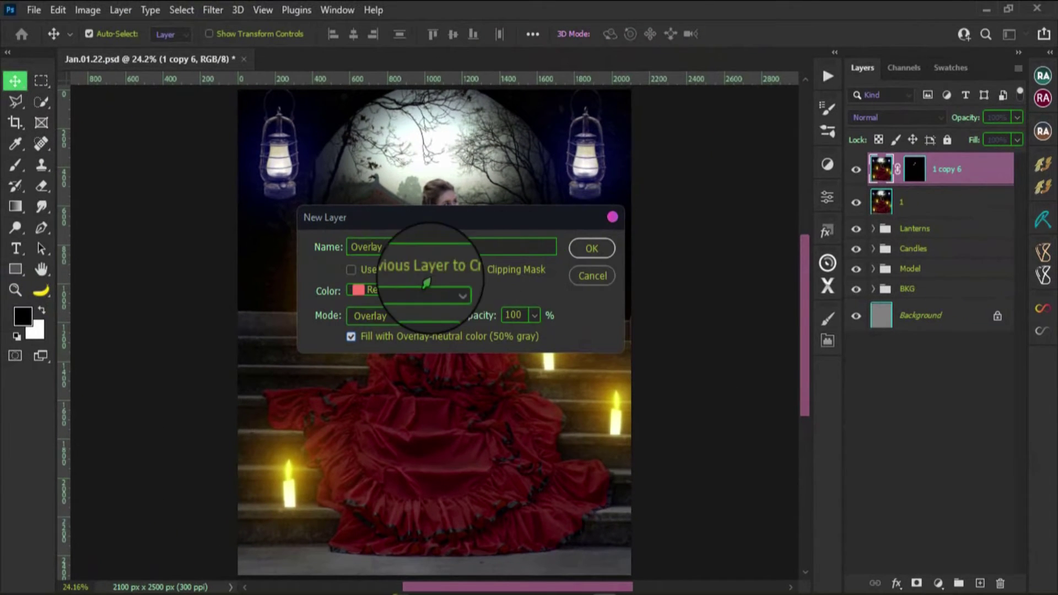
click(587, 251)
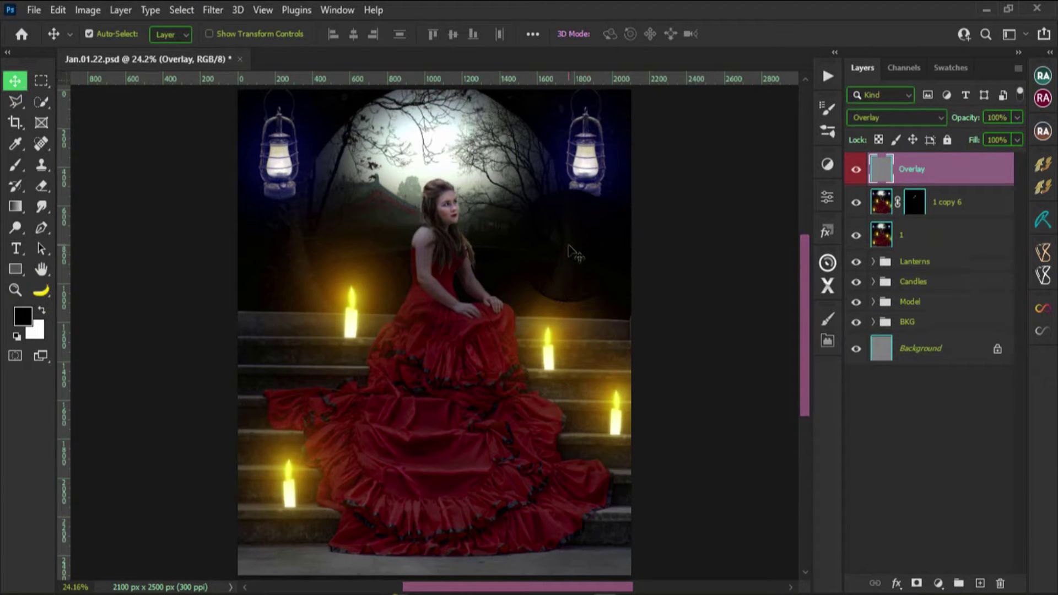
key(b)
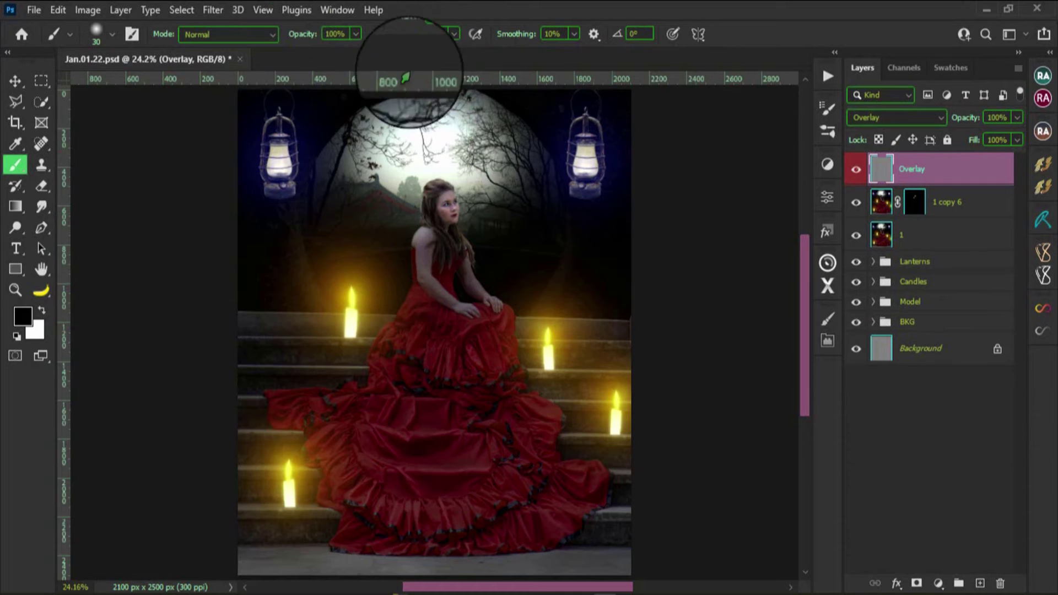
scroll(405, 421, up, 3)
scroll(484, 335, up, 3)
scroll(531, 295, up, 3)
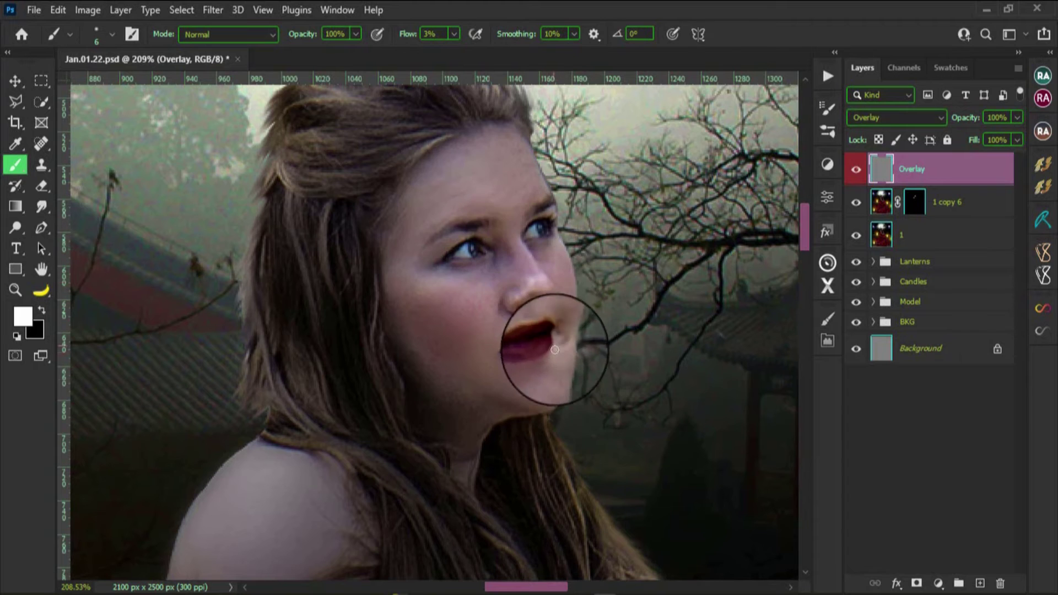
scroll(538, 325, down, 3)
scroll(505, 433, down, 5)
scroll(479, 74, down, 3)
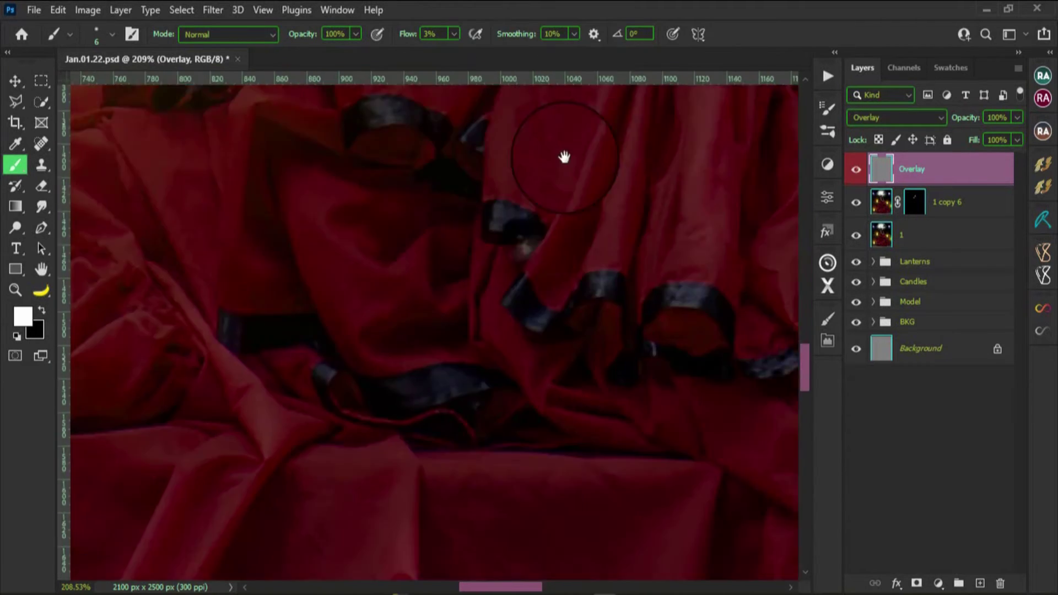
scroll(586, 165, down, 5)
scroll(499, 288, up, 5)
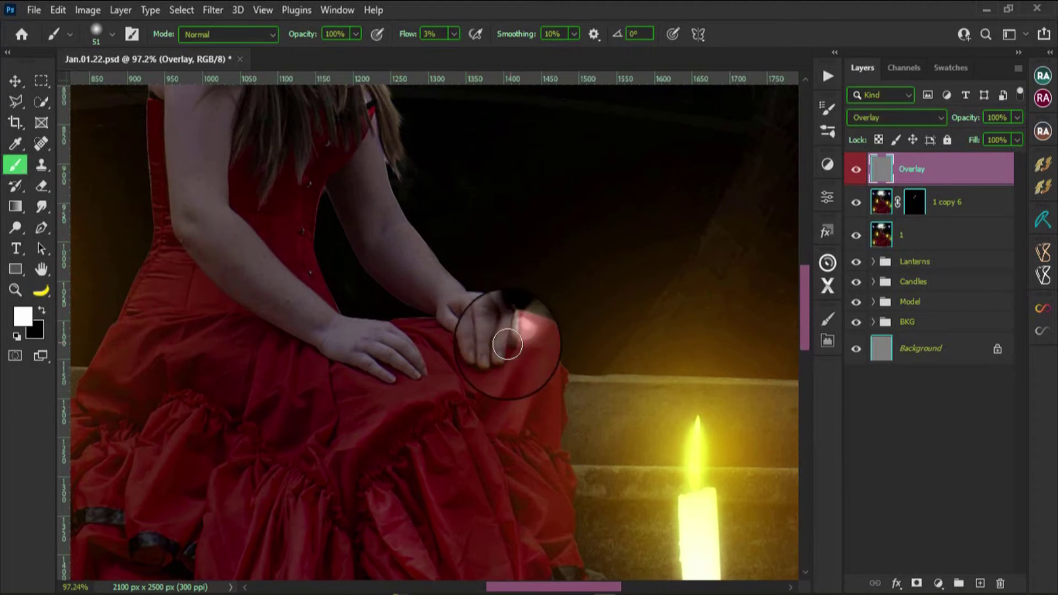
scroll(615, 363, down, 2)
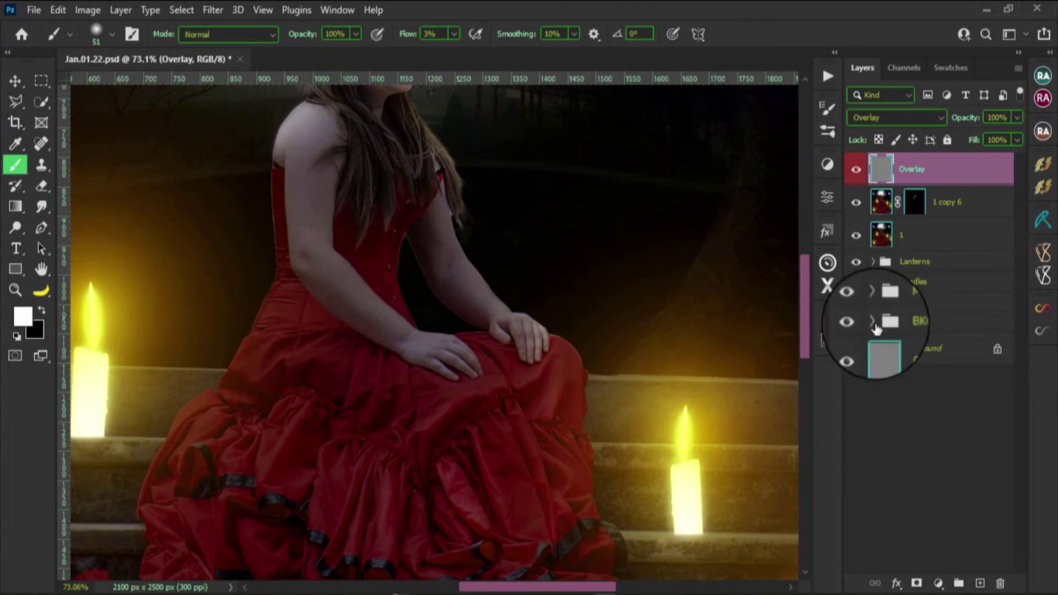
Load the model's outline as a selection from her layer in the Model group.
click(873, 302)
ctrl+click(892, 425)
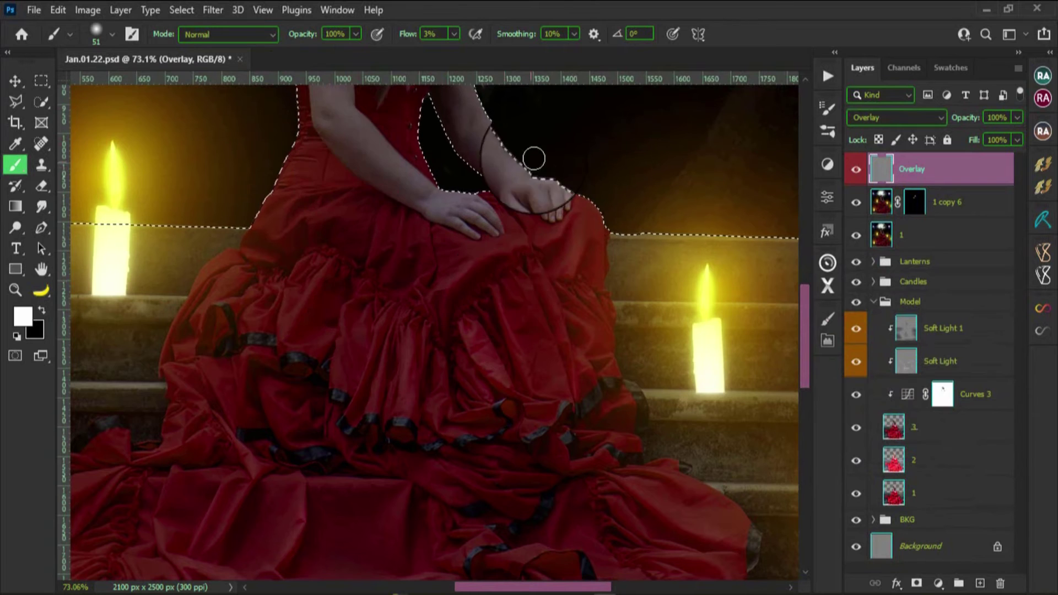
scroll(530, 292, up, 3)
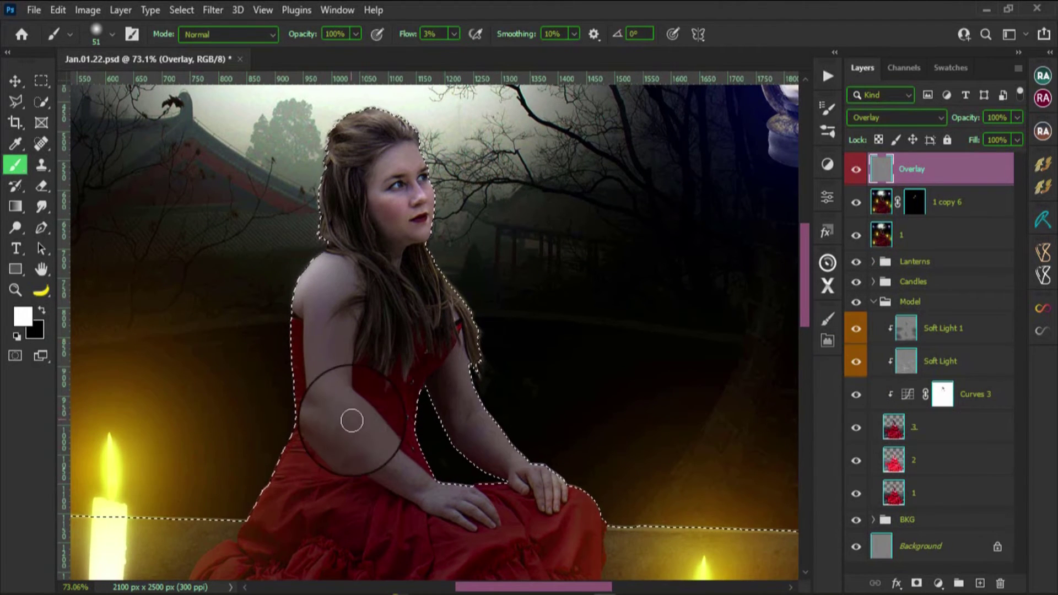
scroll(430, 346, up, 1)
drag(430, 347, 481, 149)
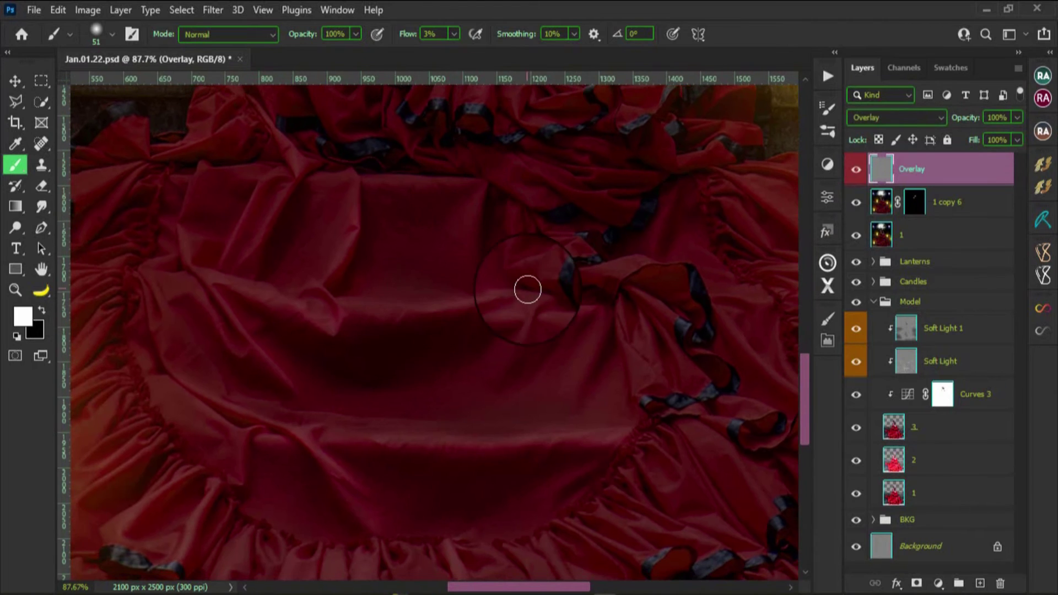
Paint soft white highlights over the dress folds on the Overlay layer.
drag(357, 174, 287, 384)
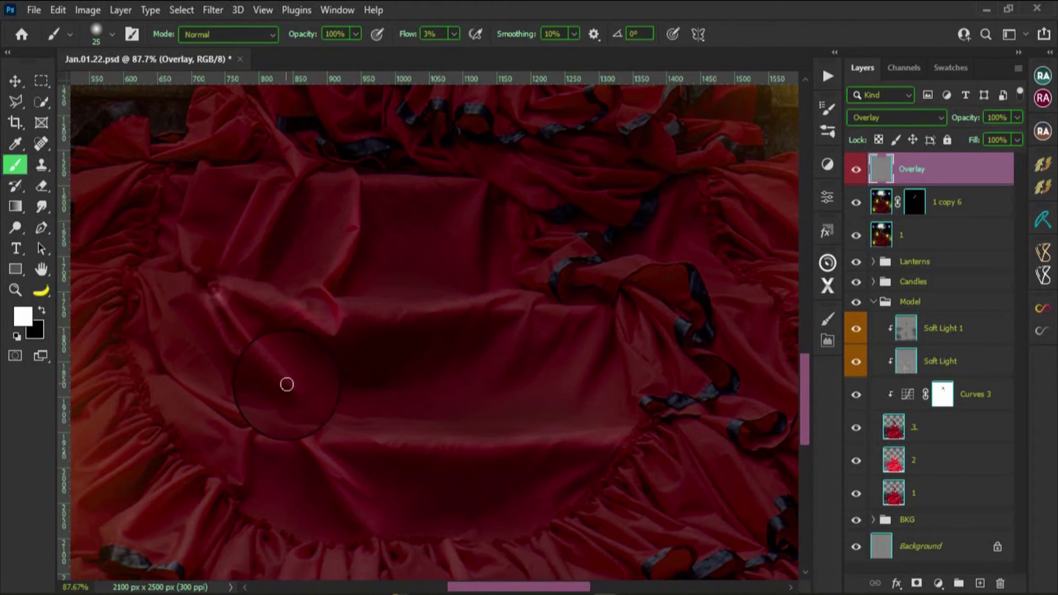
drag(255, 206, 339, 252)
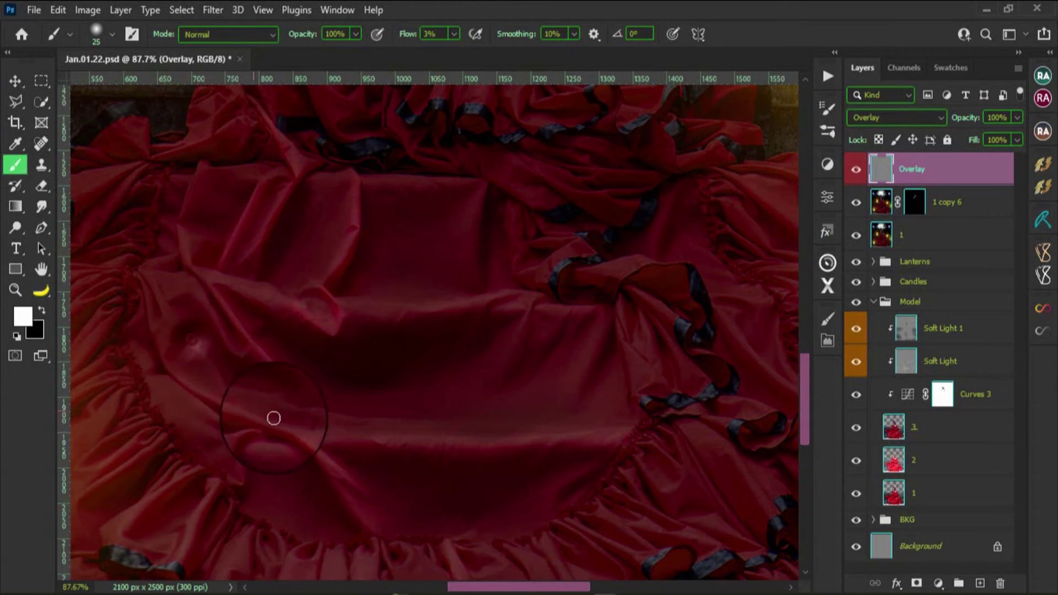
drag(274, 419, 197, 404)
scroll(609, 402, down, 3)
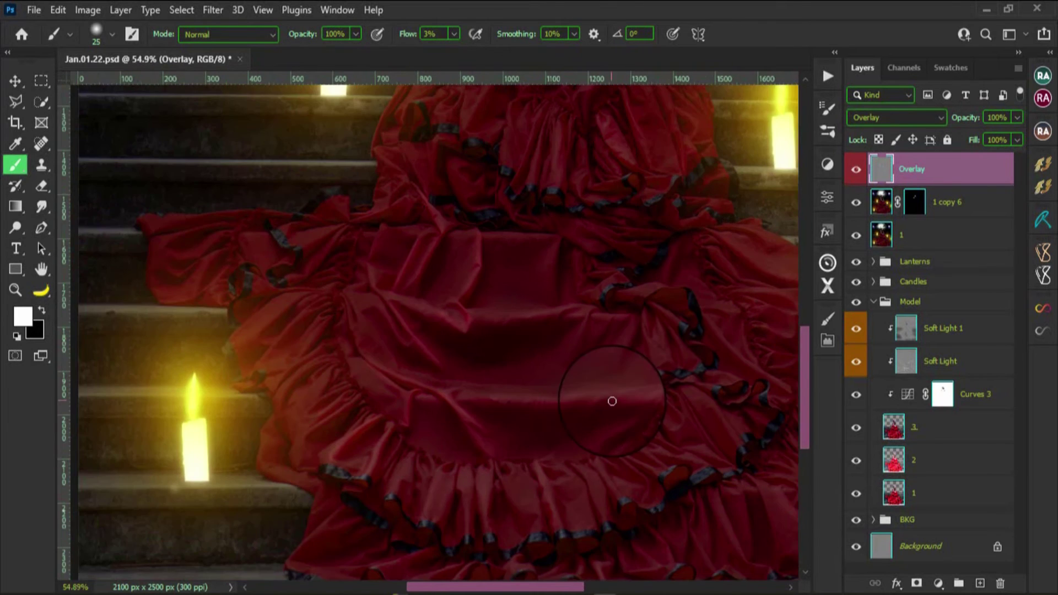
scroll(537, 202, up, 2)
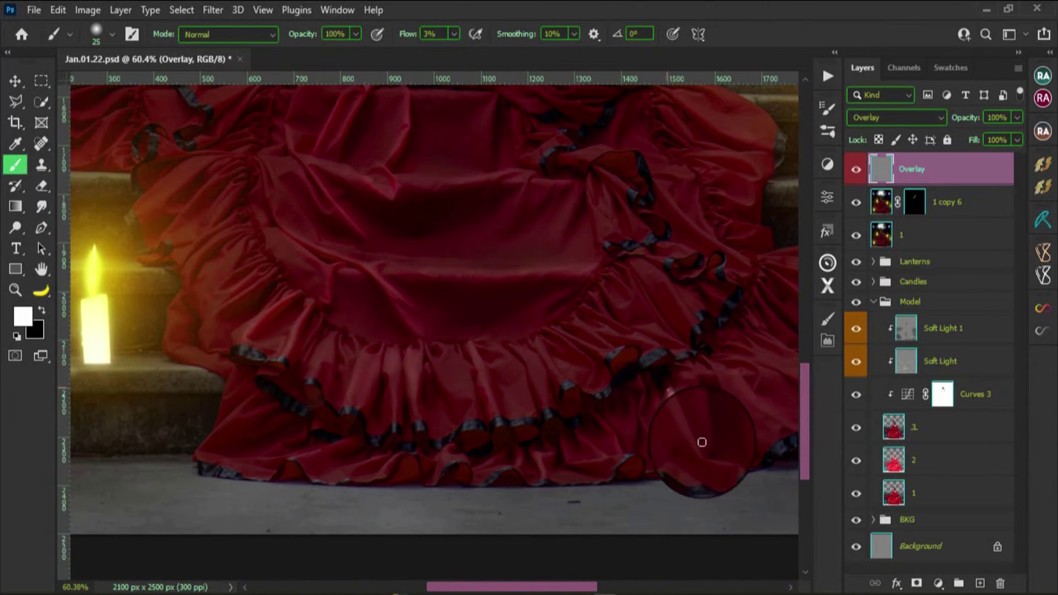
scroll(725, 386, down, 2)
scroll(725, 385, down, 2)
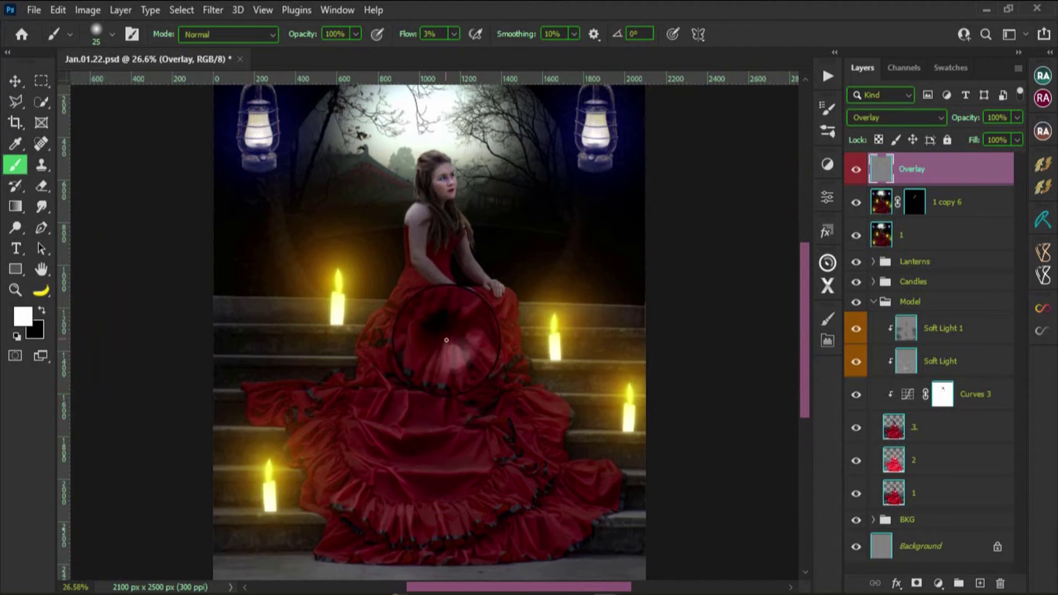
scroll(446, 341, up, 2)
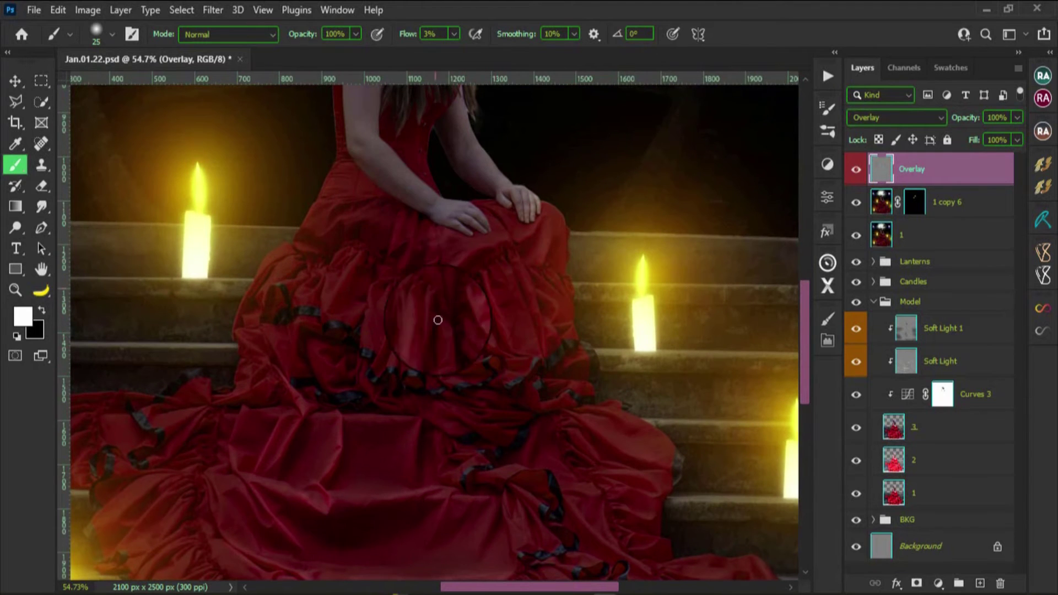
scroll(533, 406, down, 1)
scroll(646, 478, down, 2)
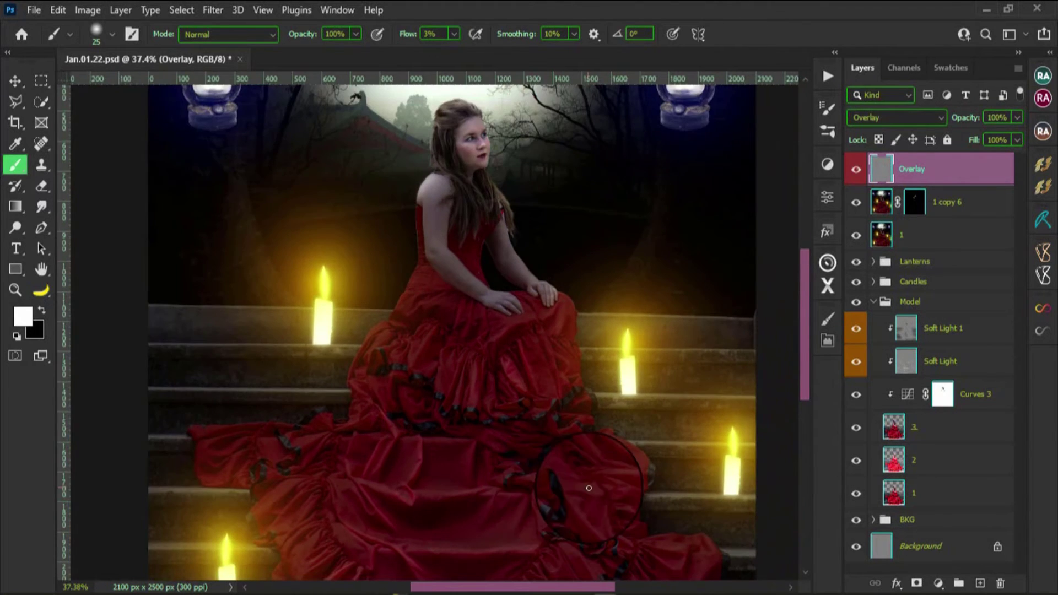
scroll(589, 488, down, 2)
scroll(432, 213, up, 6)
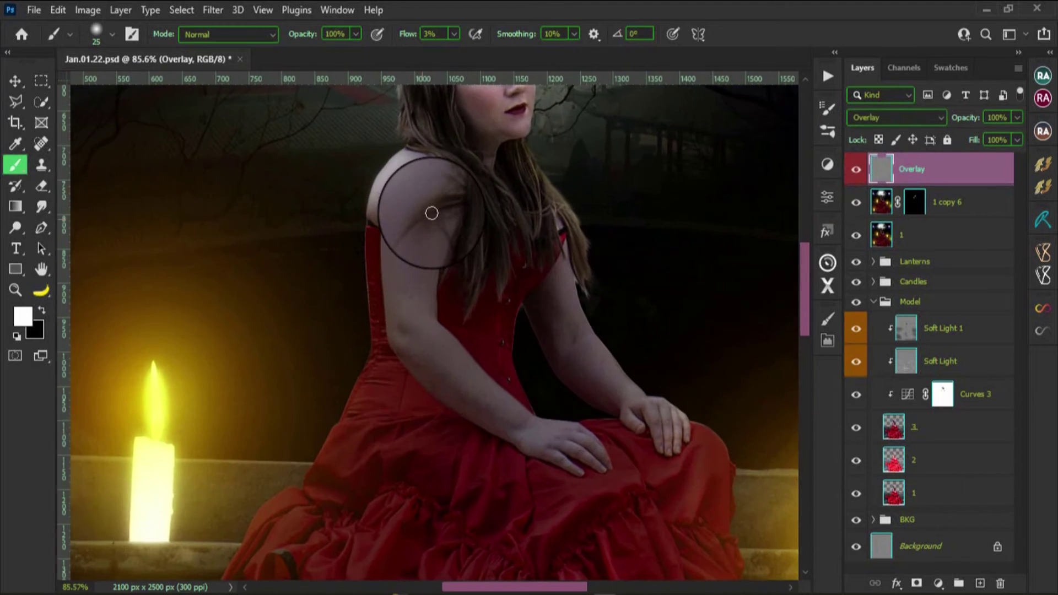
scroll(365, 251, down, 6)
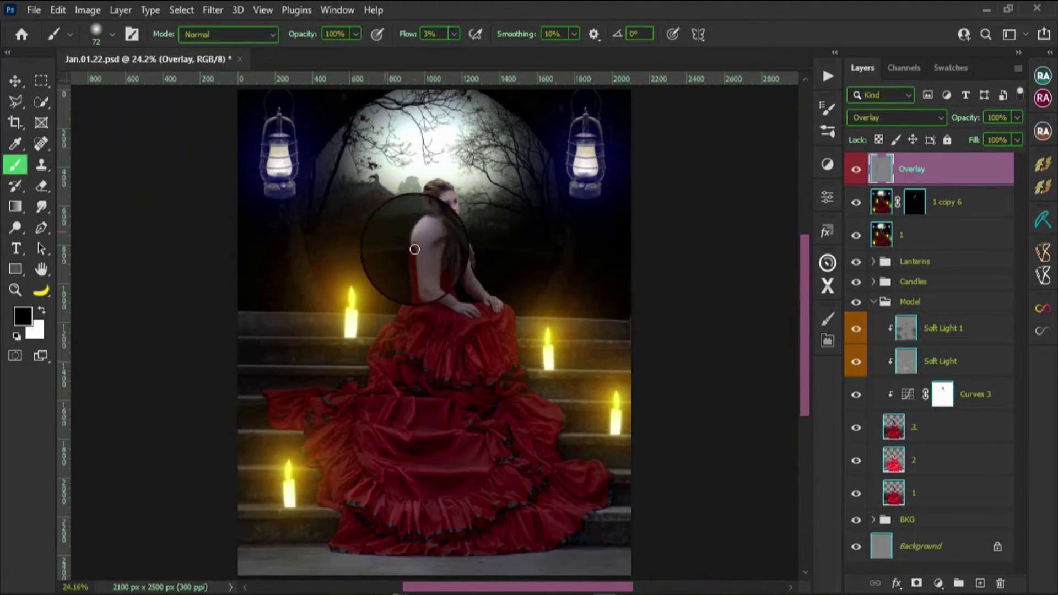
scroll(392, 224, up, 6)
scroll(393, 226, down, 6)
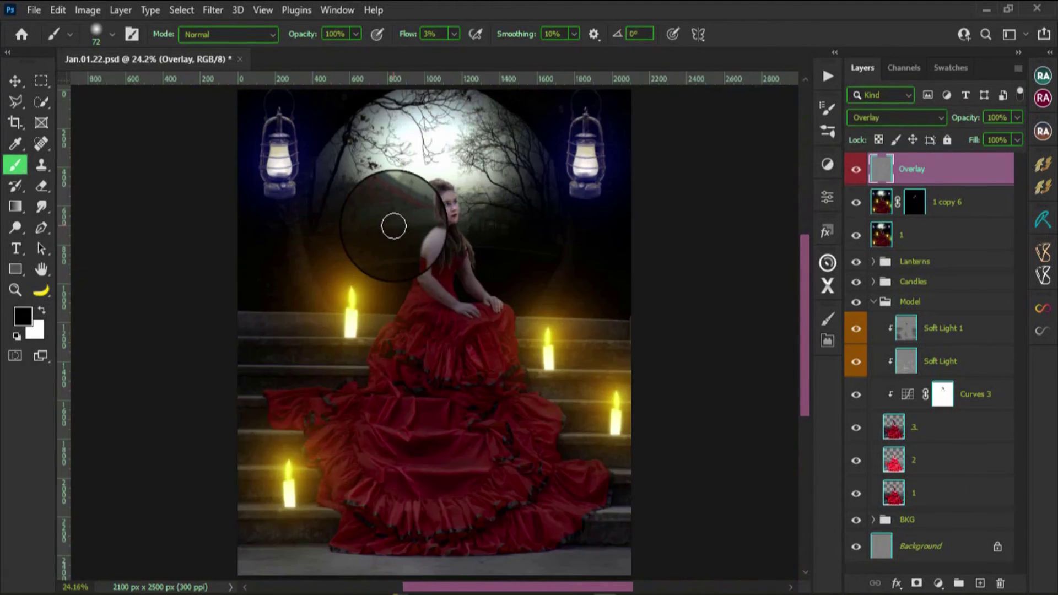
scroll(286, 172, up, 3)
scroll(331, 224, up, 3)
Drop the model selection, collapse the Model group, and start another new layer.
key(x)
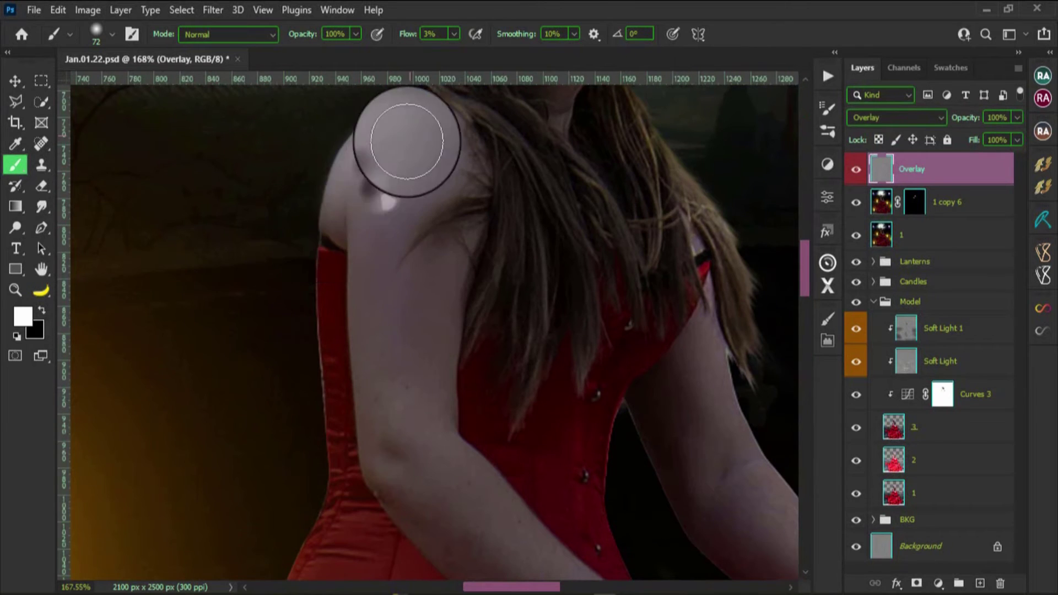
scroll(656, 225, up, 2)
scroll(656, 224, down, 5)
key(v)
click(873, 302)
scroll(513, 380, down, 1)
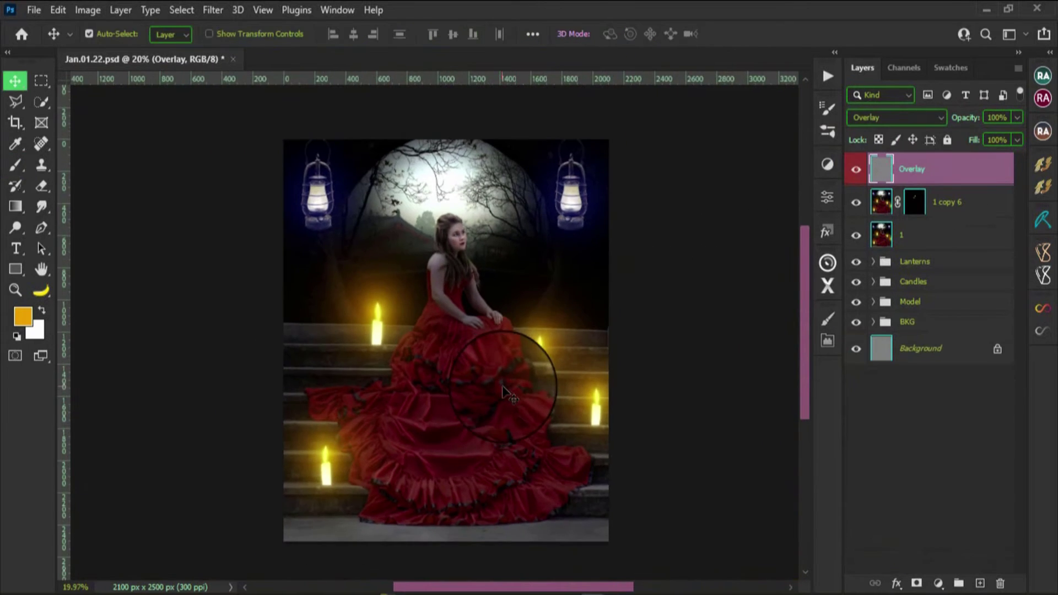
key(x)
scroll(518, 375, down, 1)
scroll(518, 372, up, 1)
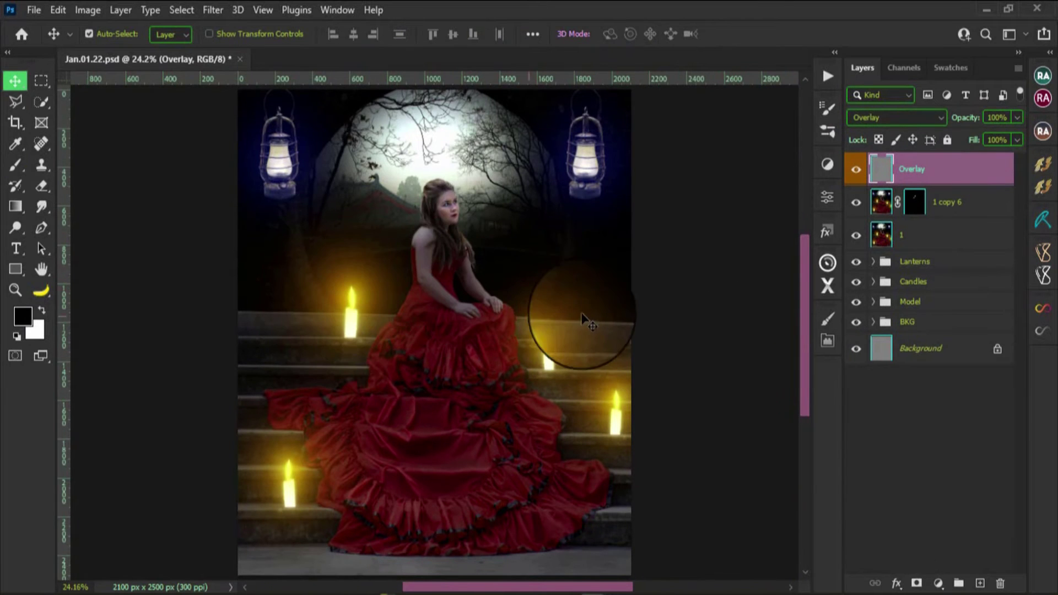
key(ctrl+shift+n)
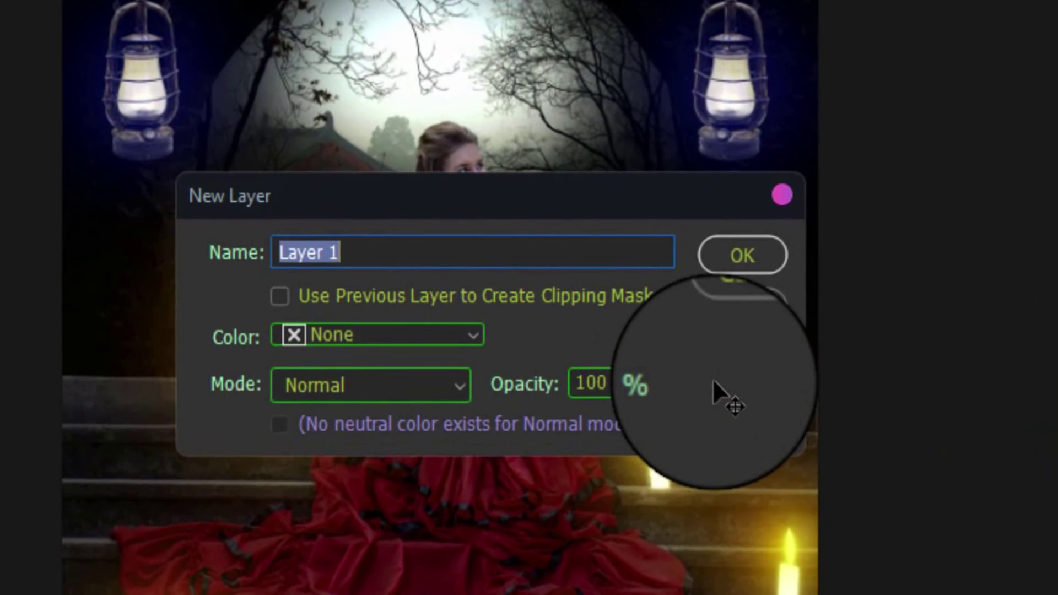
Name the new layer Overlay, set Overlay blending, and add 'Gray ffff73' to the name.
text(Ovr)
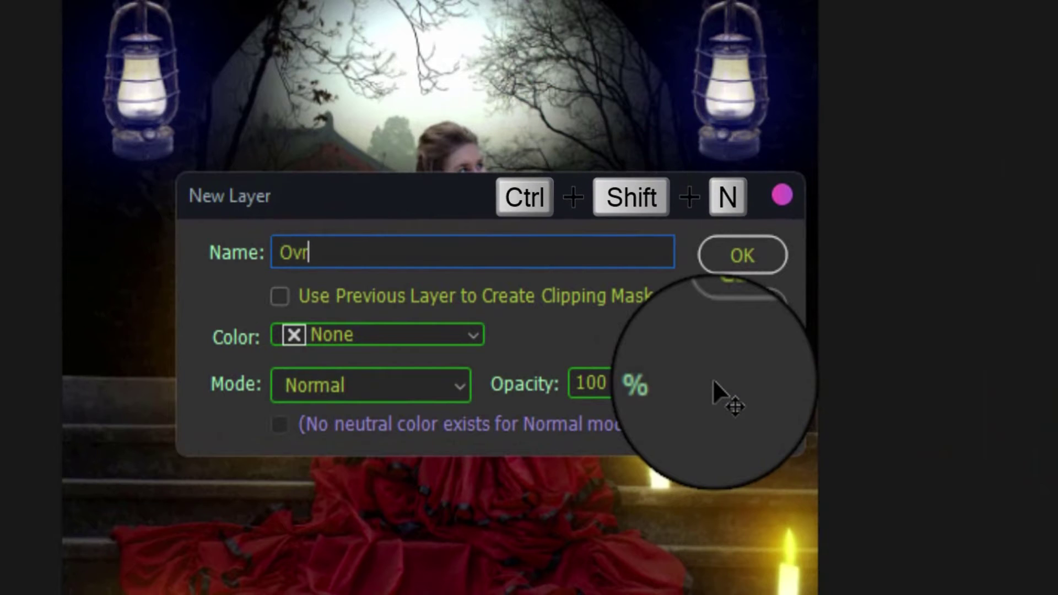
key(BackSpace)
text(er)
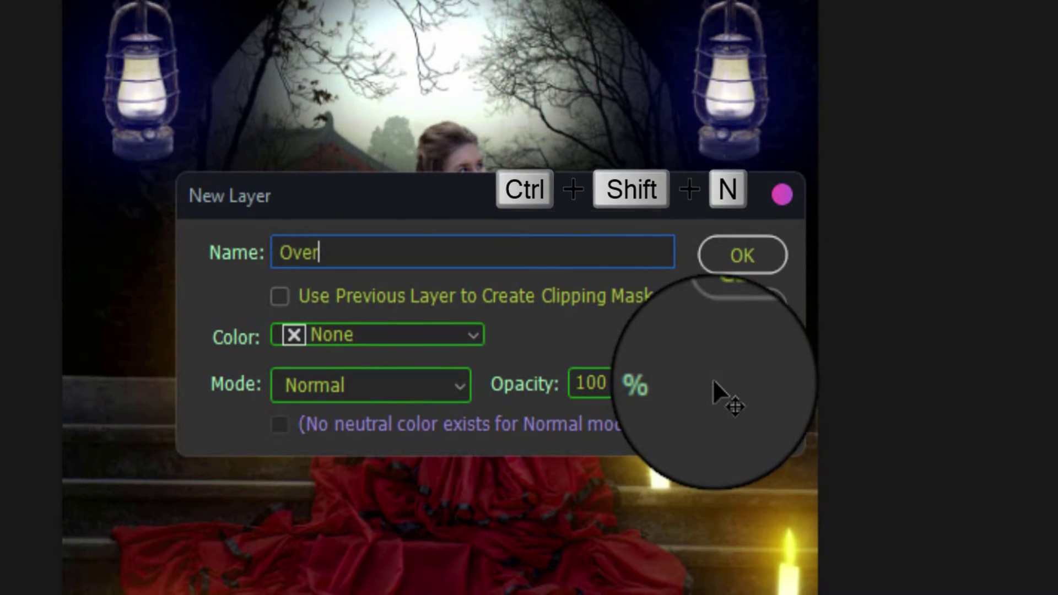
text(lay)
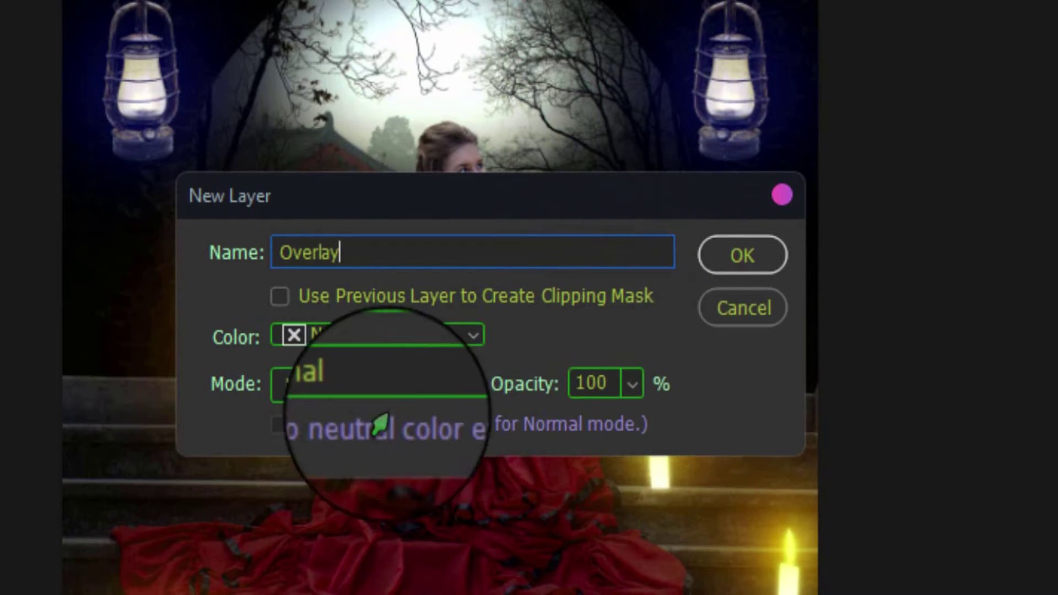
click(371, 398)
click(332, 472)
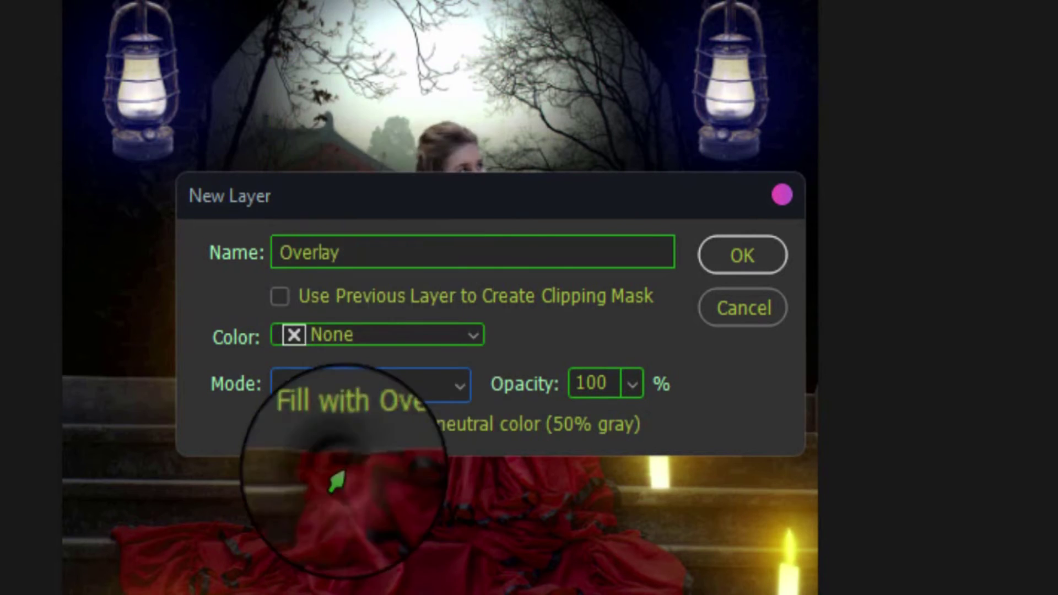
click(386, 251)
text(Gray)
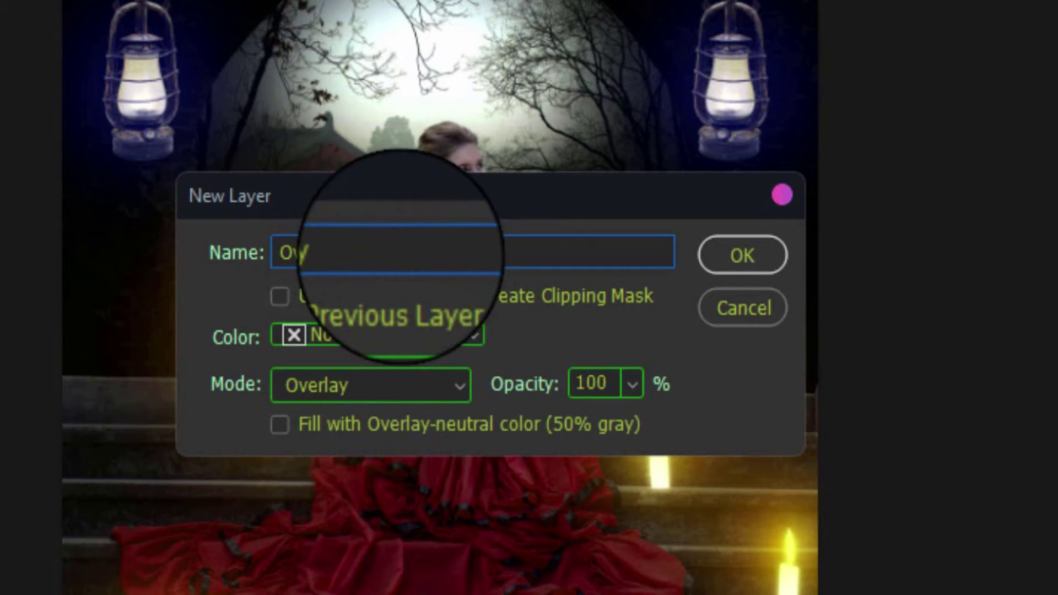
text( ffff73)
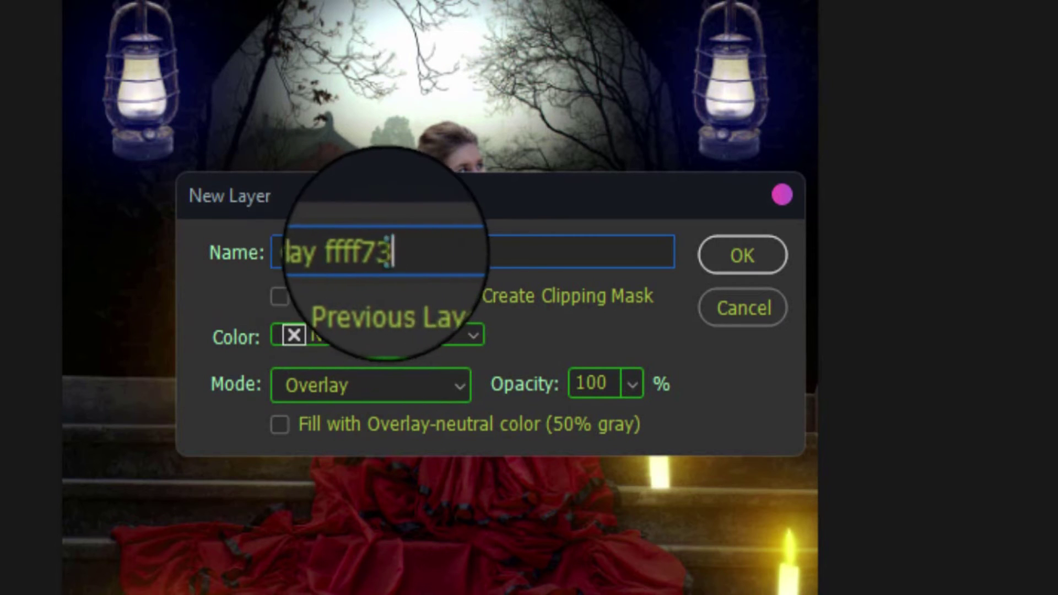
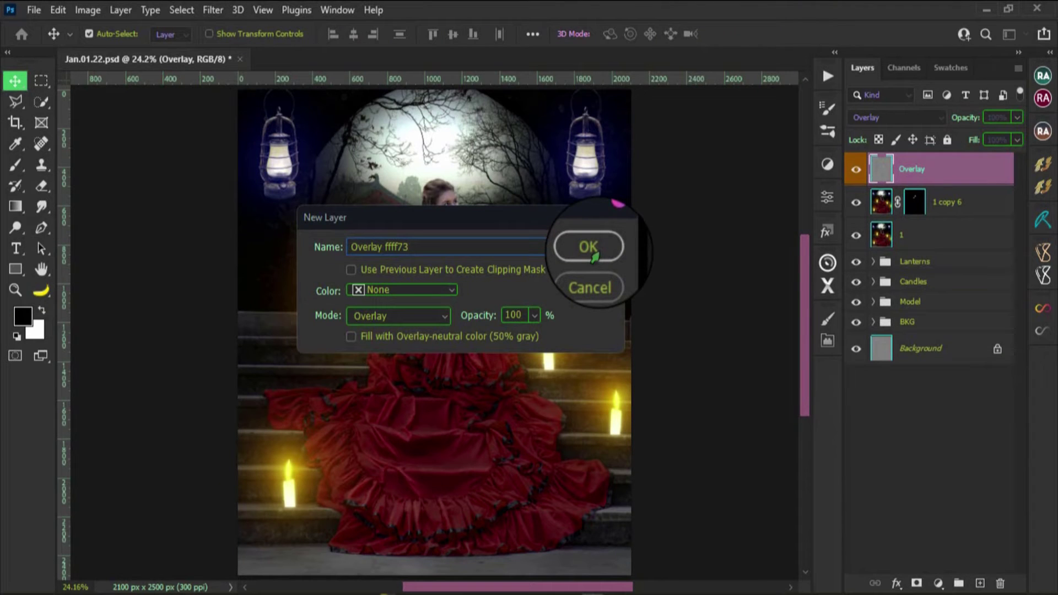
Create the Overlay ffff73 layer and set the foreground colour to pale yellow #ffff73.
click(589, 248)
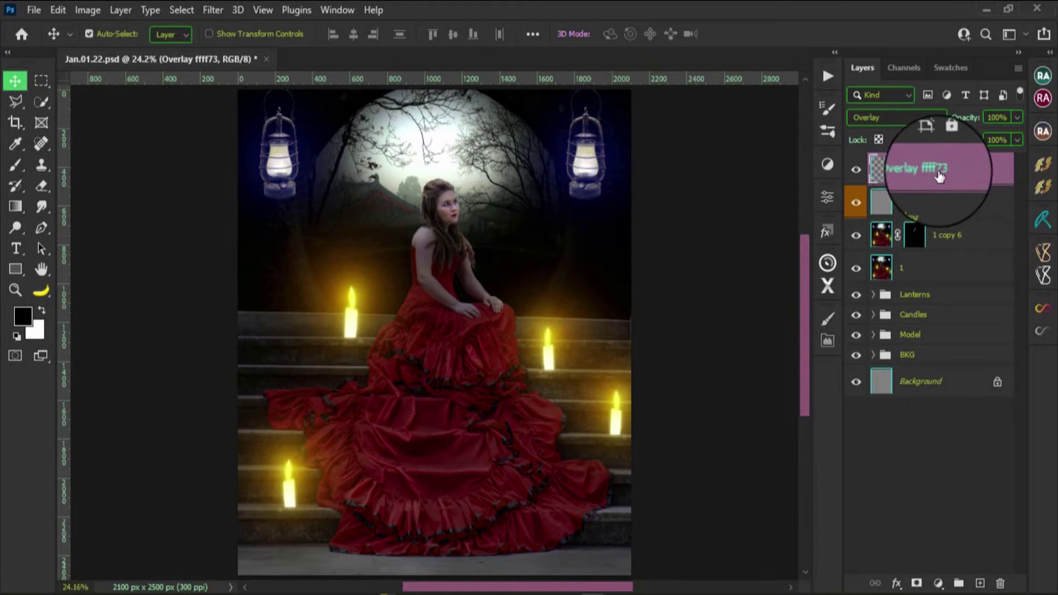
click(25, 316)
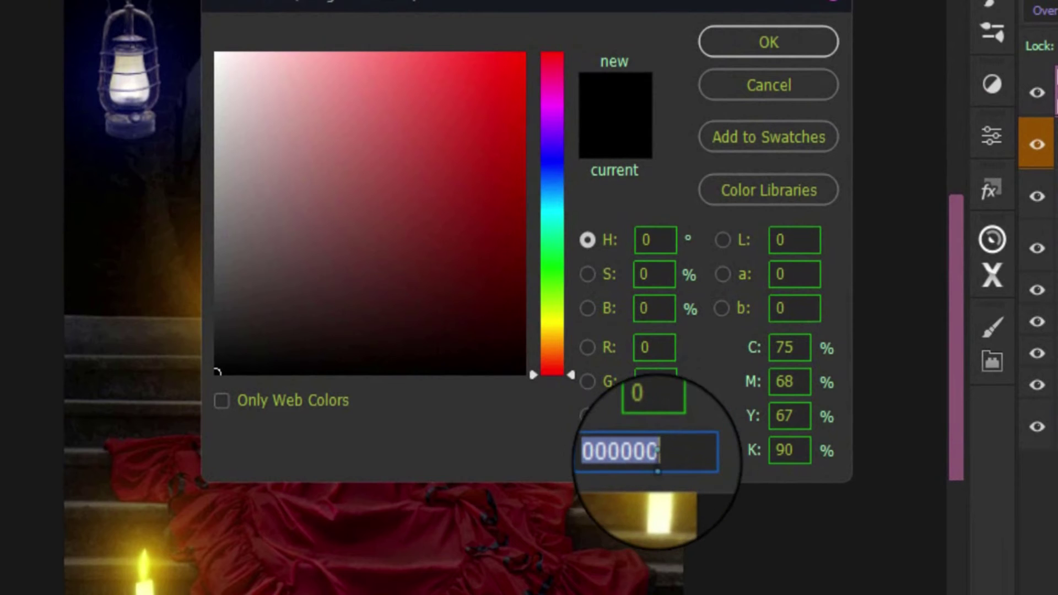
text(ffff73)
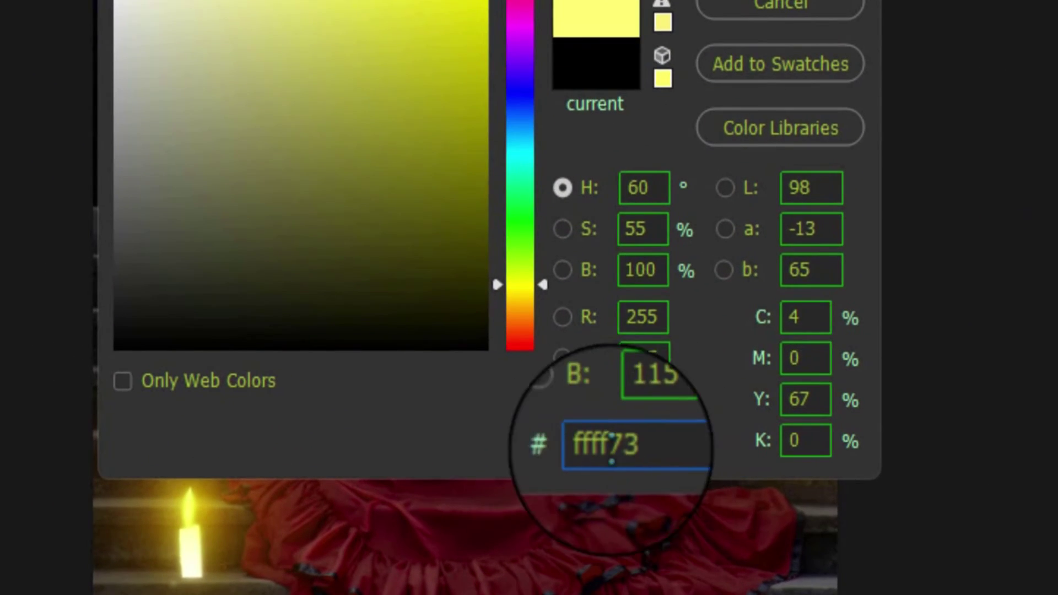
double_click(606, 444)
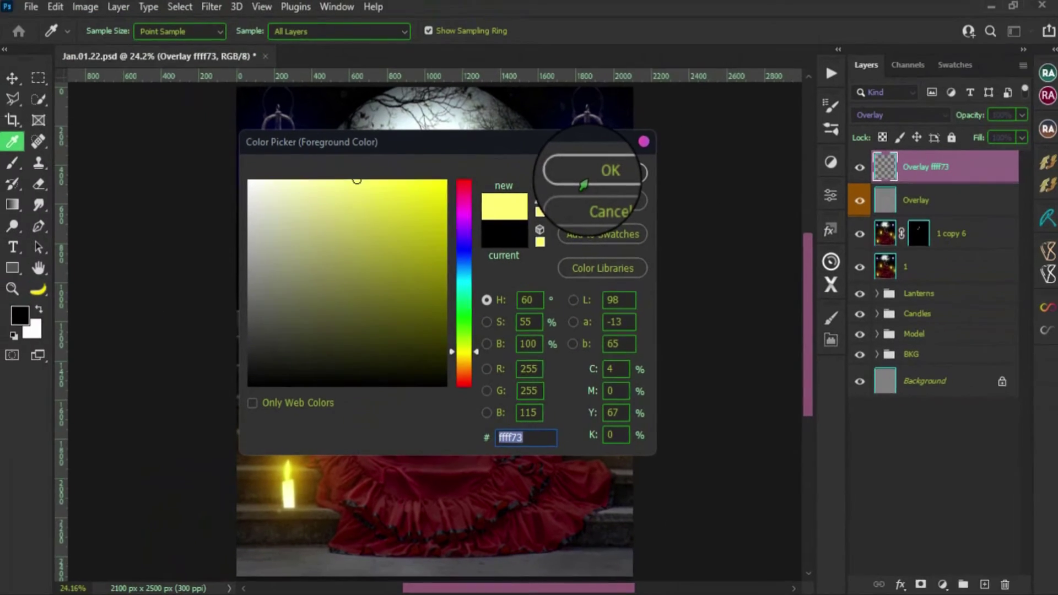
click(584, 185)
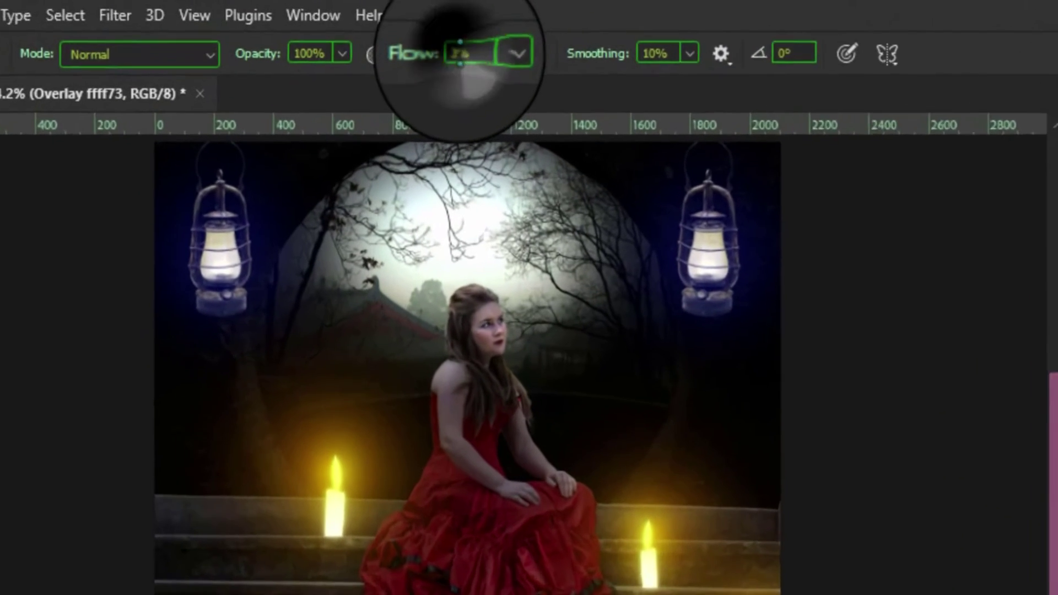
click(429, 33)
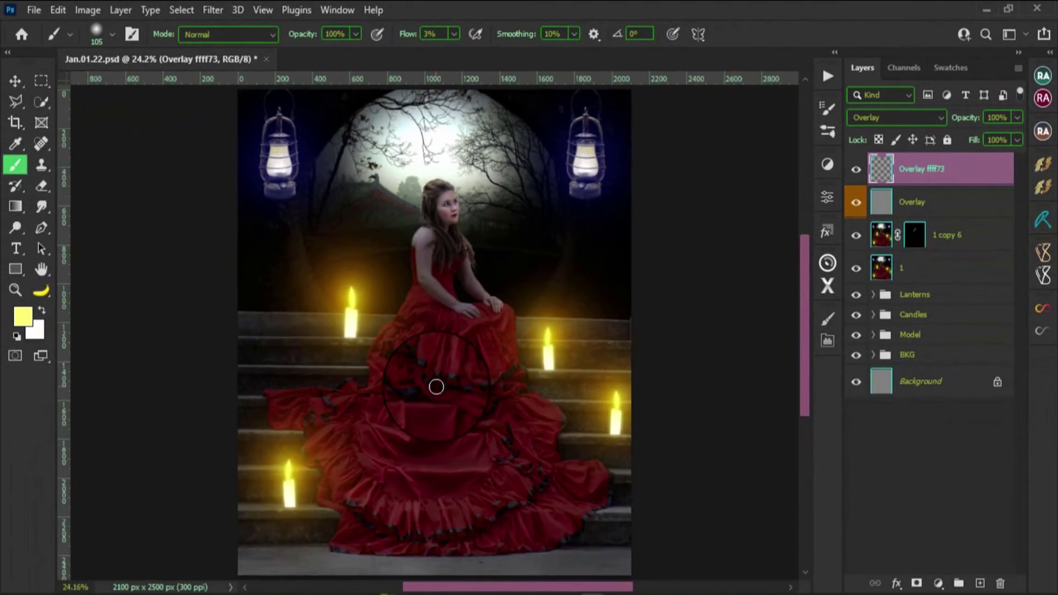
scroll(637, 319, up, 3)
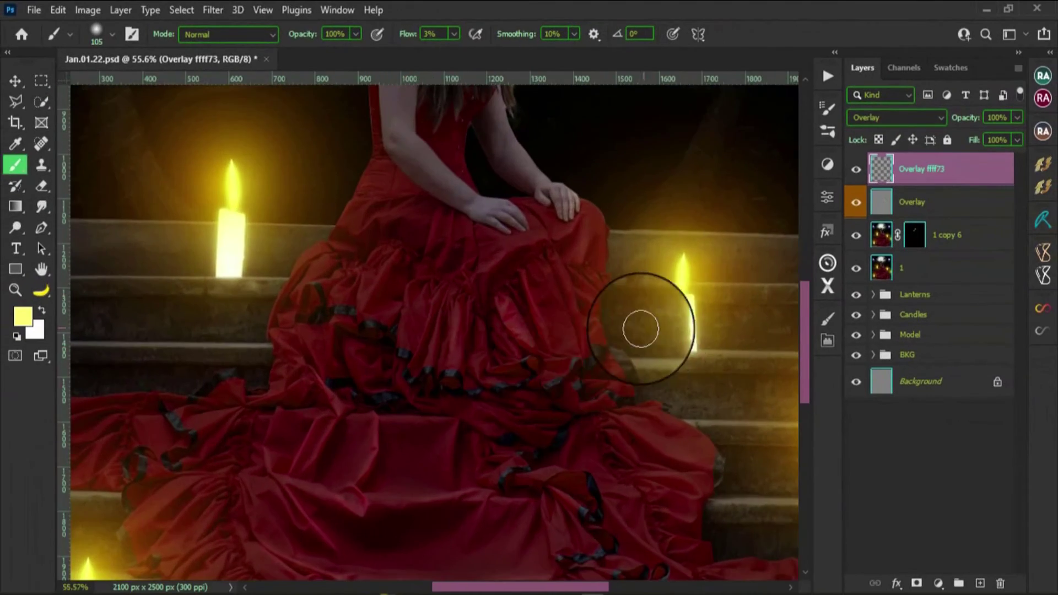
scroll(513, 289, up, 3)
scroll(430, 212, up, 2)
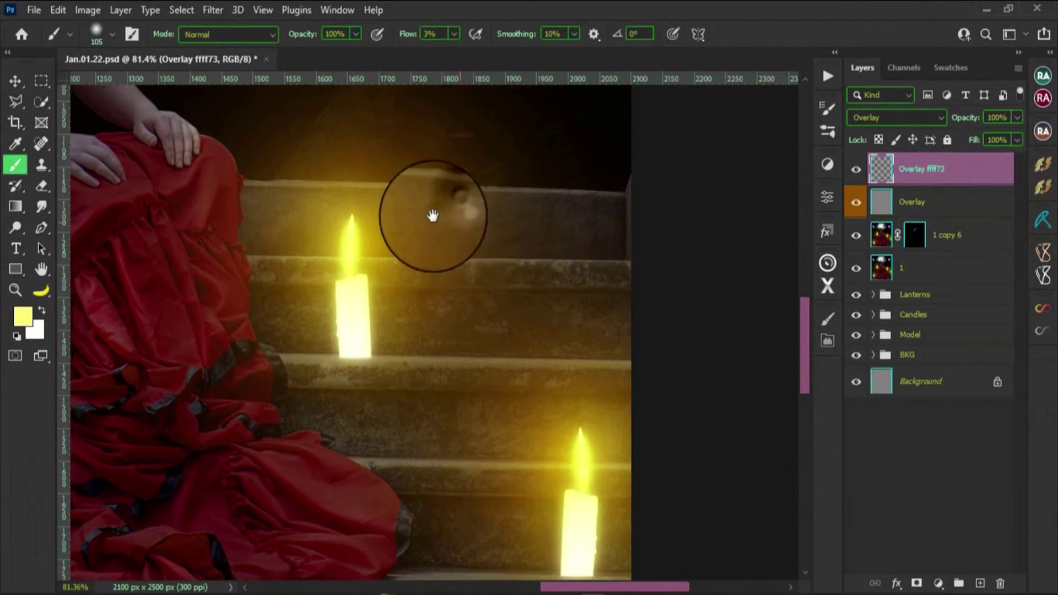
scroll(432, 215, down, 1)
scroll(428, 239, down, 1)
scroll(457, 272, up, 1)
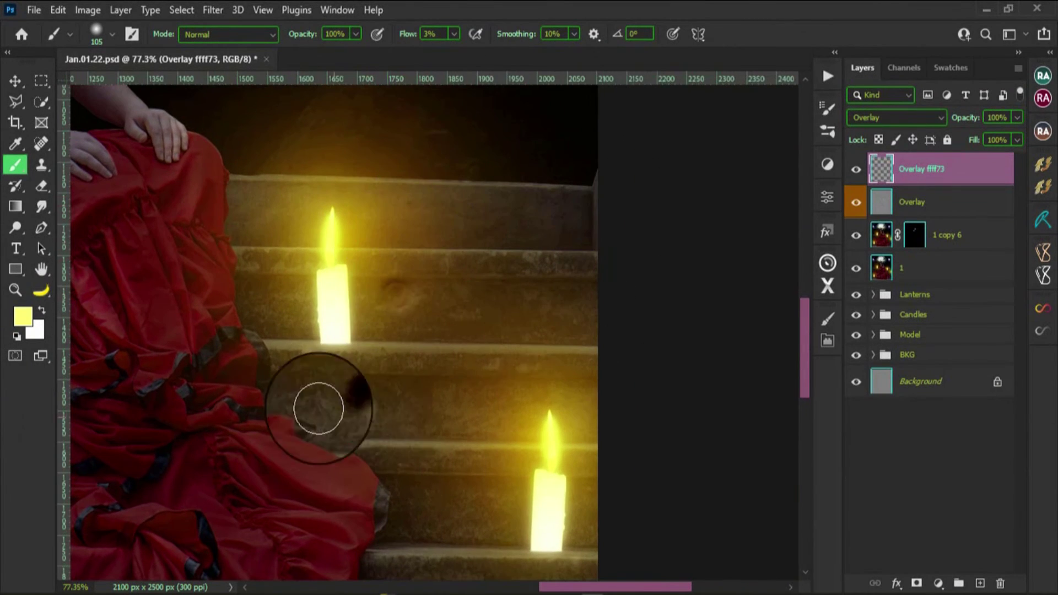
scroll(498, 268, down, 5)
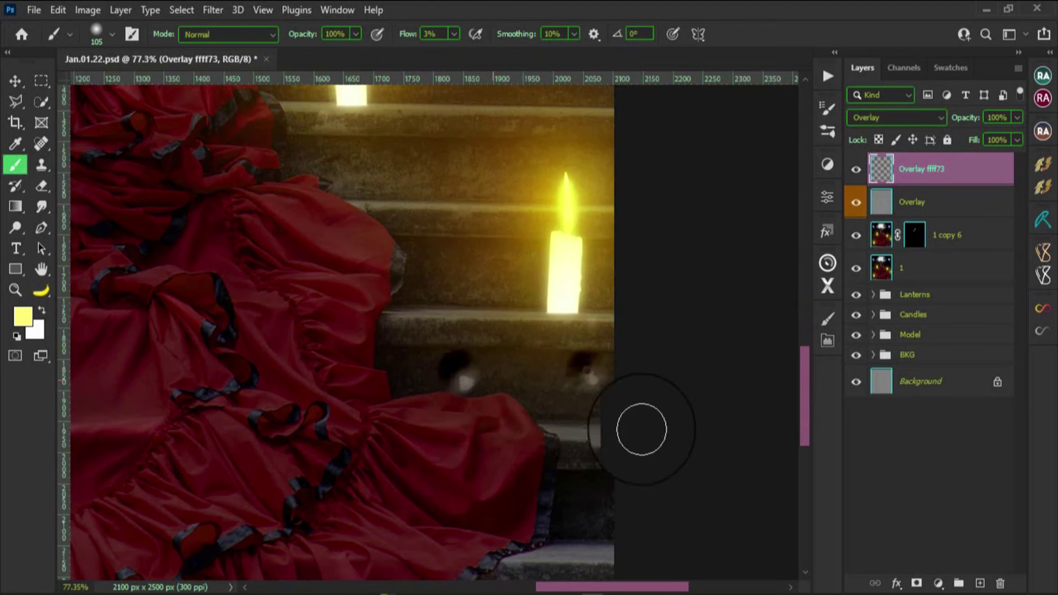
scroll(607, 420, down, 1)
scroll(607, 420, down, 3)
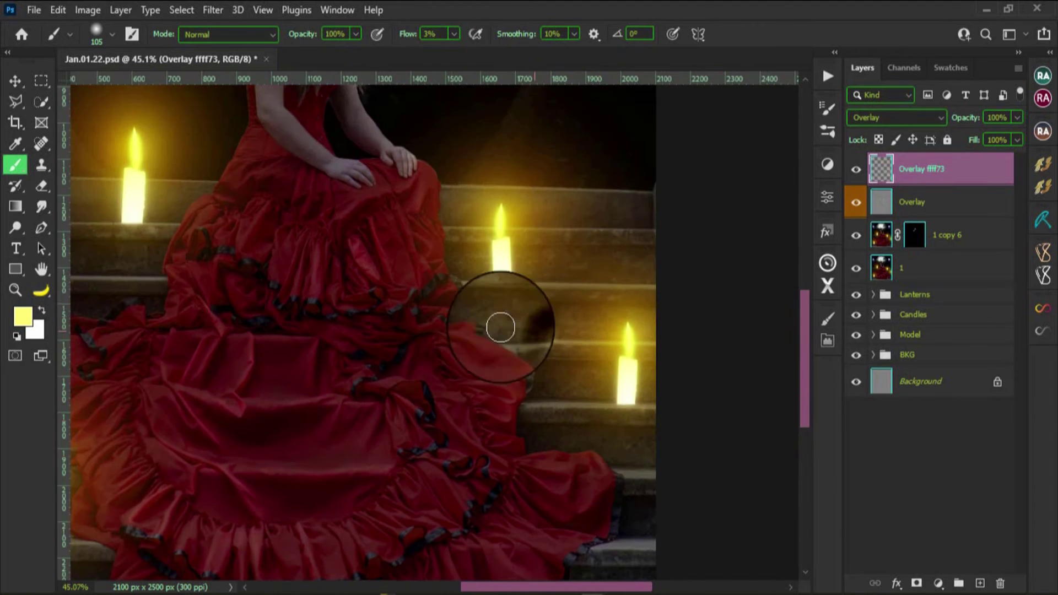
scroll(341, 286, down, 2)
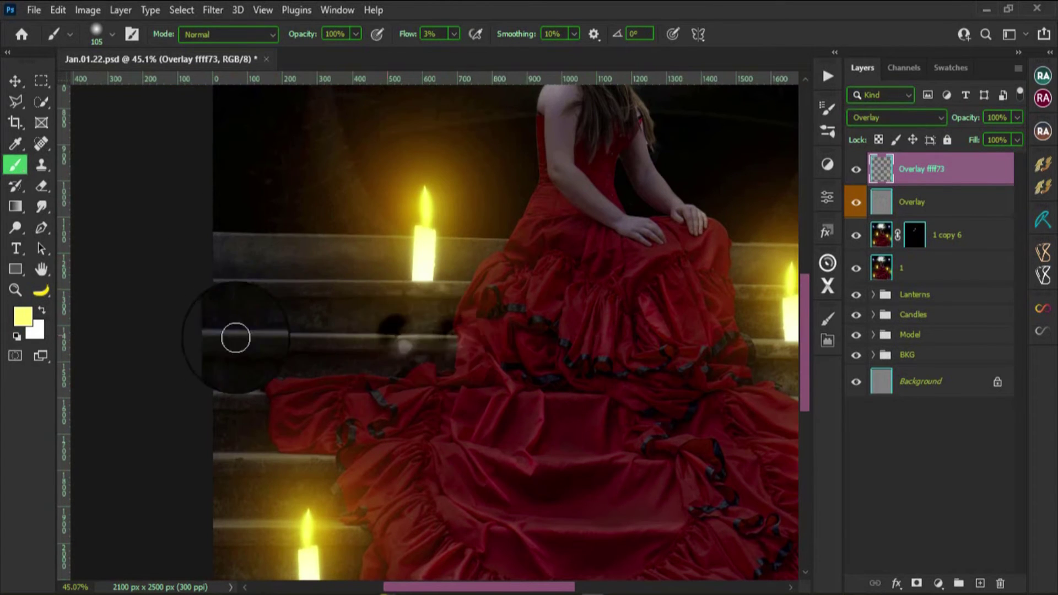
drag(325, 456, 461, 296)
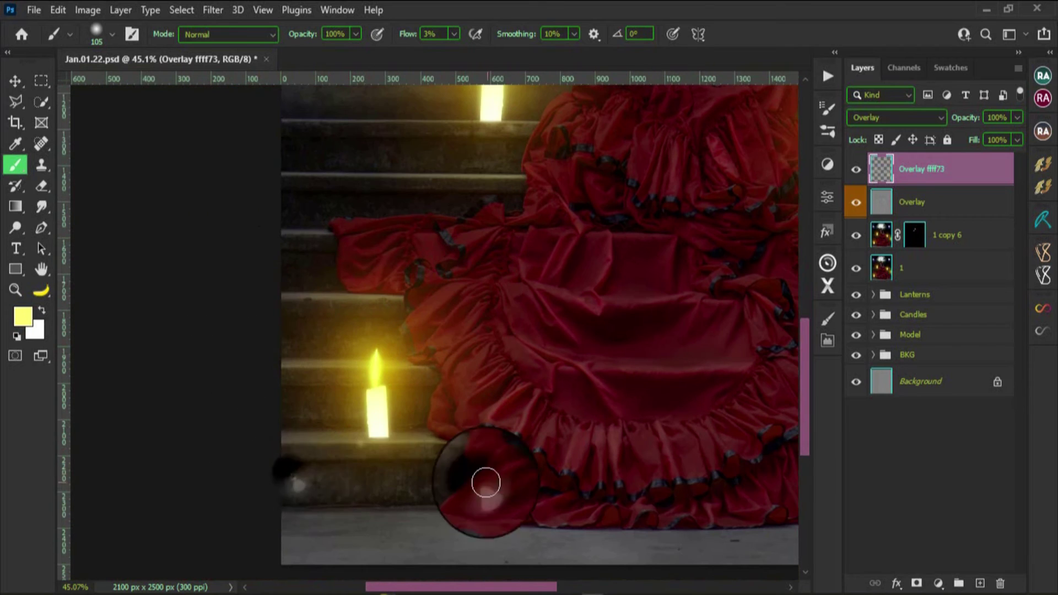
click(412, 376)
key(ctrl+z)
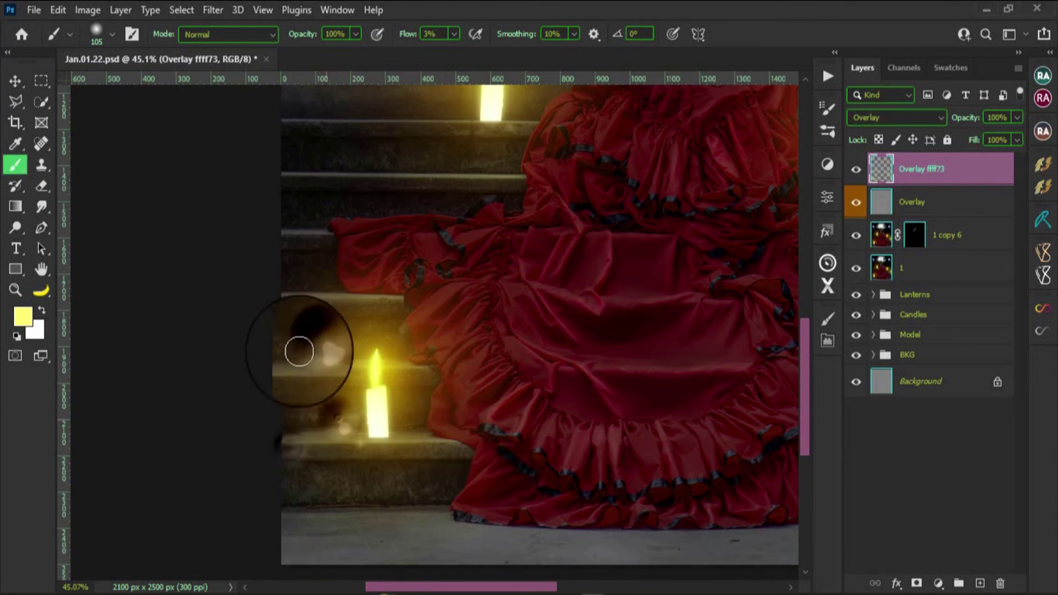
drag(510, 251, 472, 395)
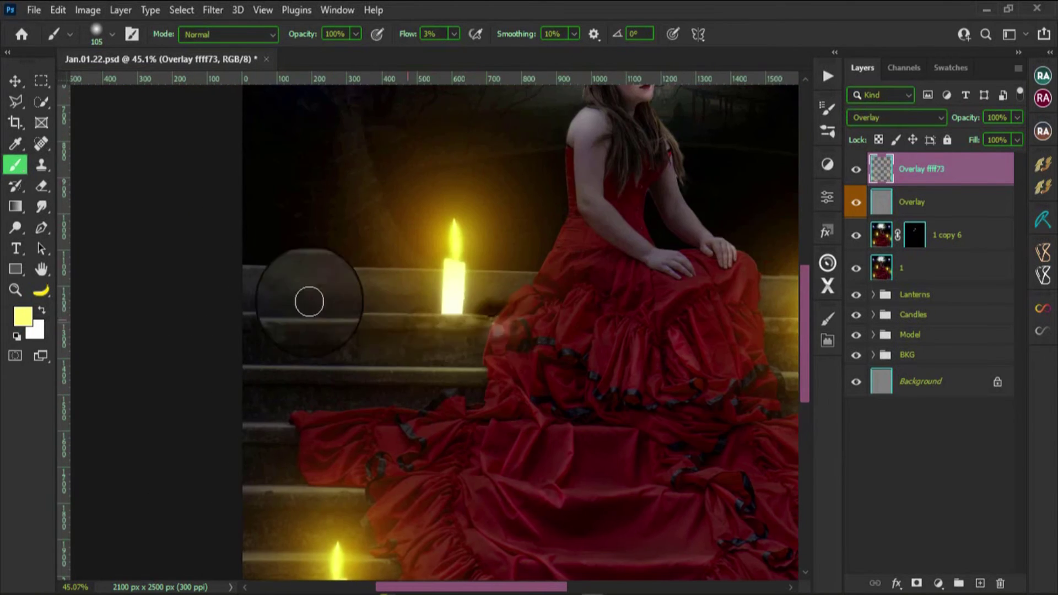
scroll(666, 428, down, 3)
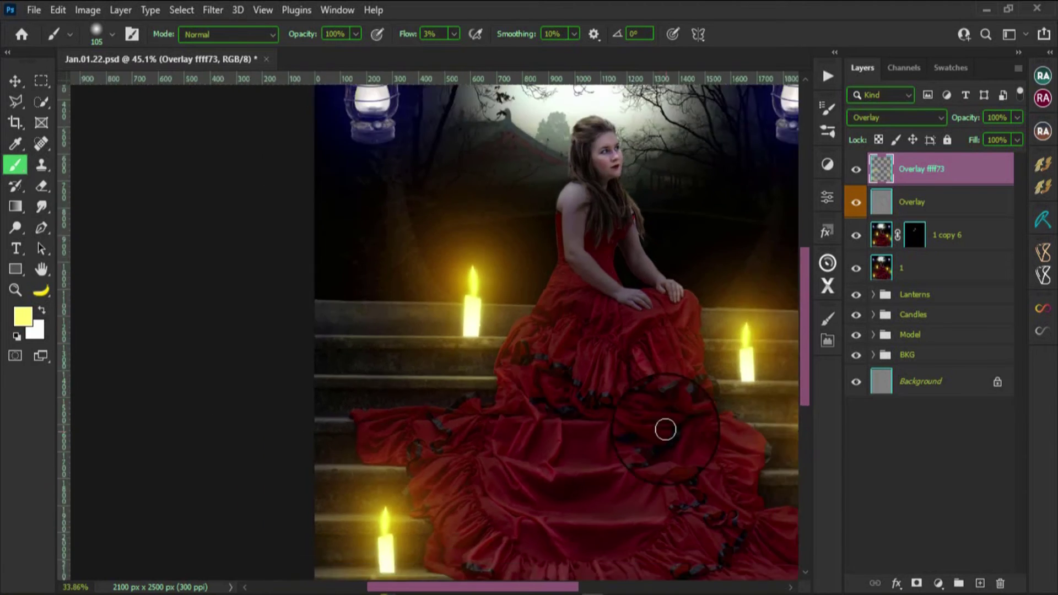
scroll(664, 430, down, 2)
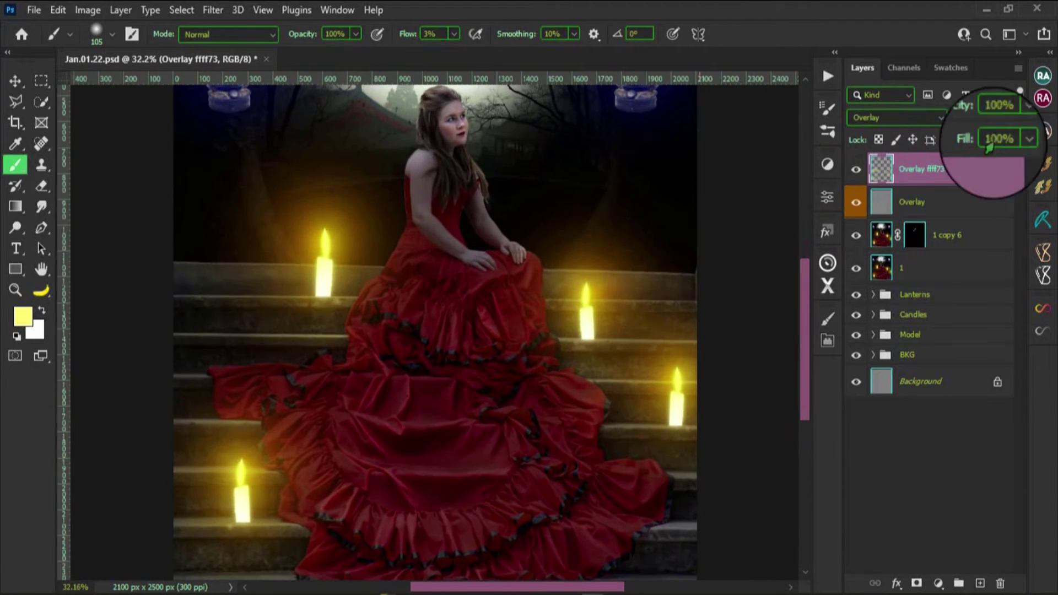
Change the foreground colour from ffff73 to orange #eaa000.
click(22, 316)
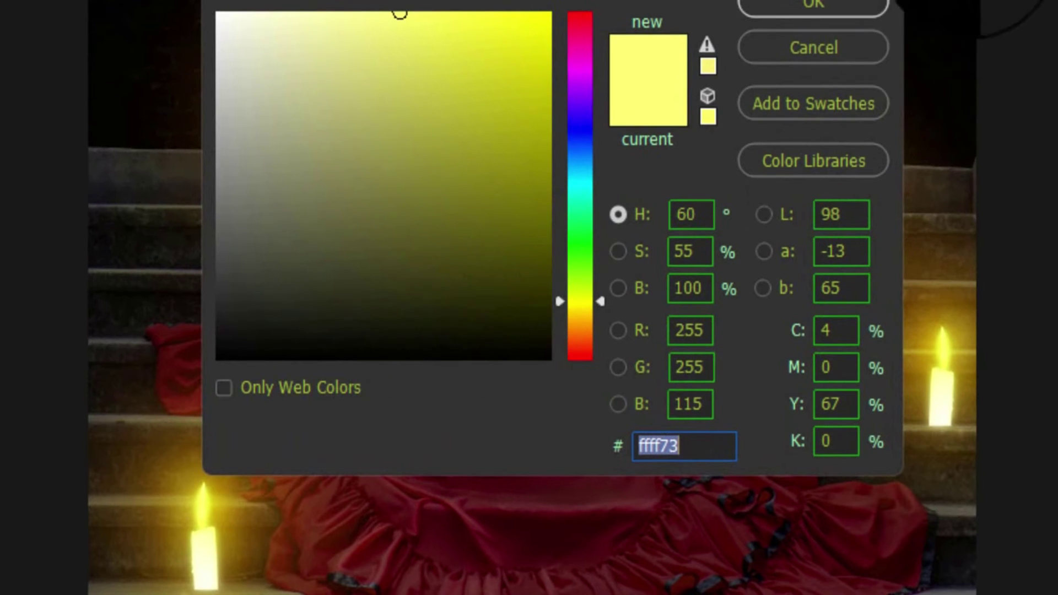
key(Right)
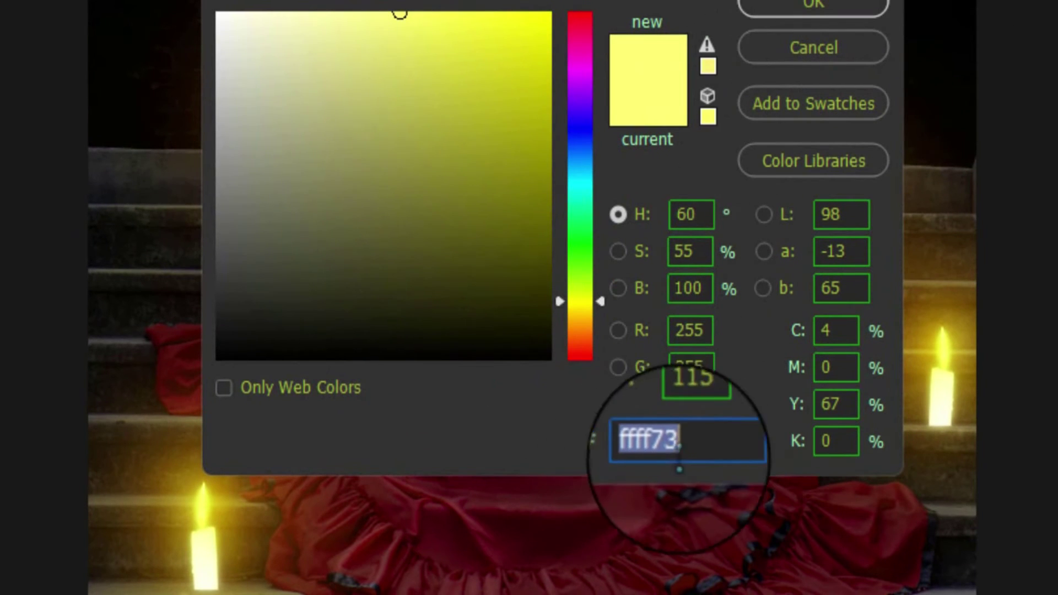
key(shift+Left)
key(shift+Left)
drag(626, 446, 696, 446)
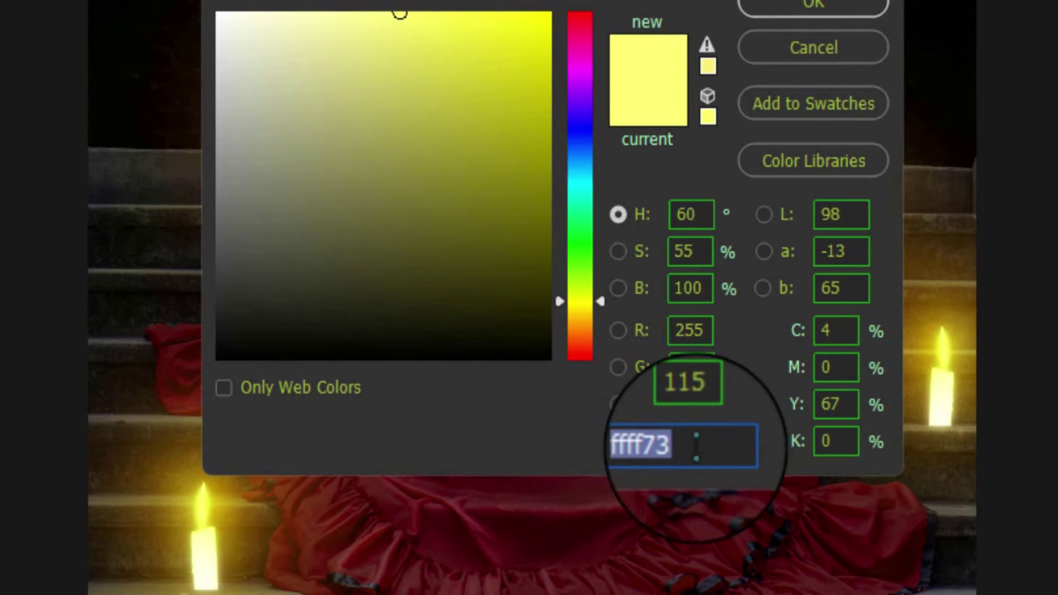
text(eaa000)
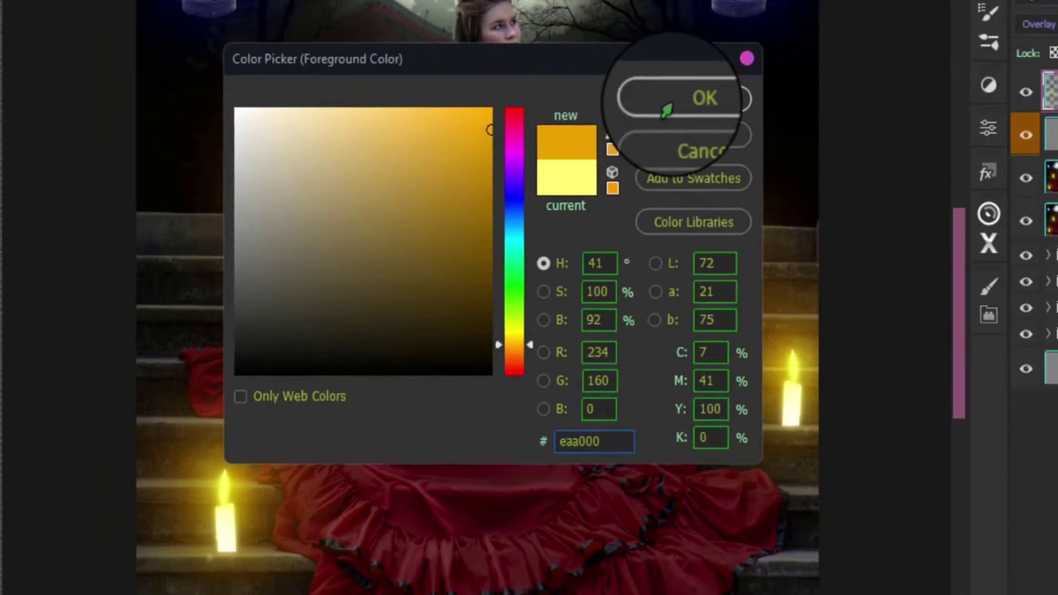
click(581, 183)
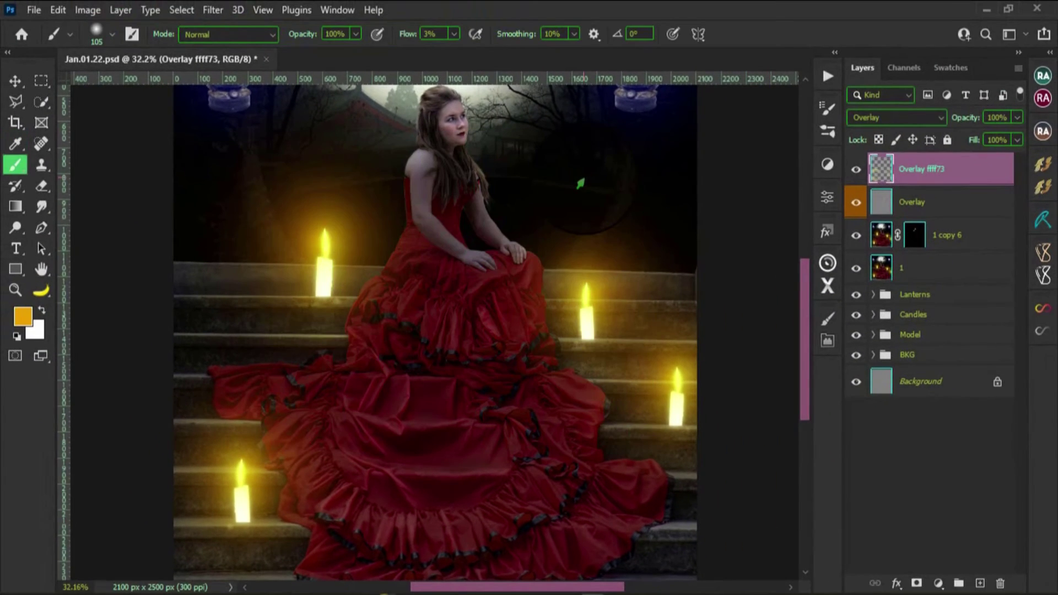
Add a new layer named Overlay eaa000 with an Orange label colour.
key(ctrl+shift+n)
text(ver)
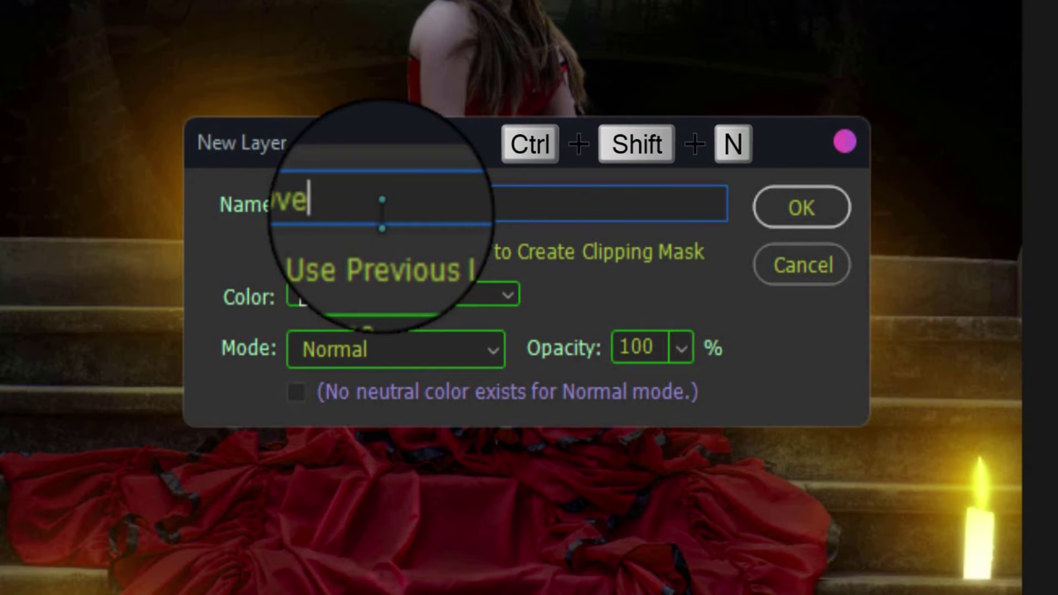
text(lay)
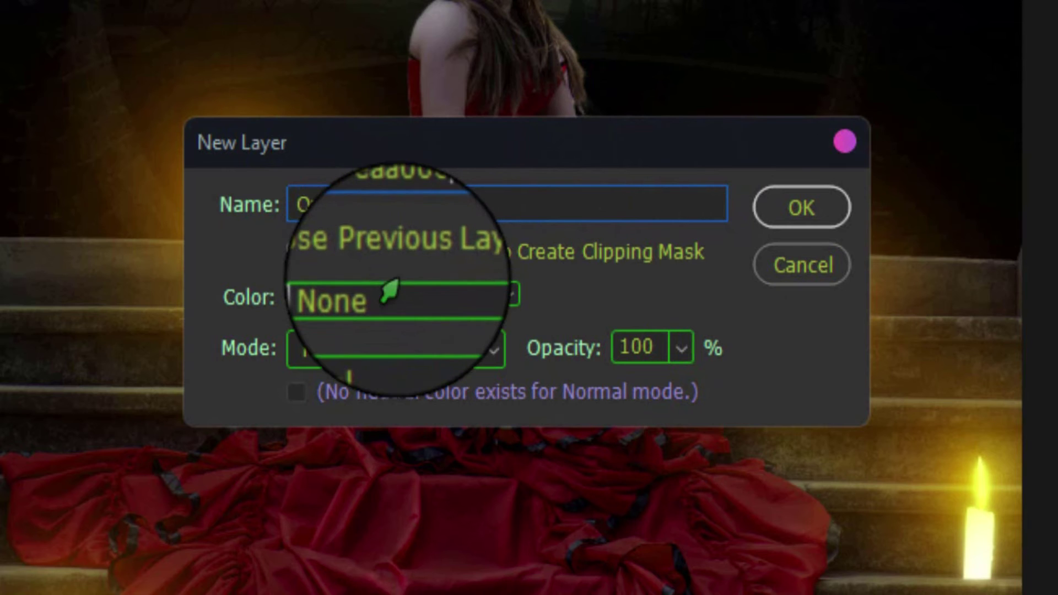
click(380, 296)
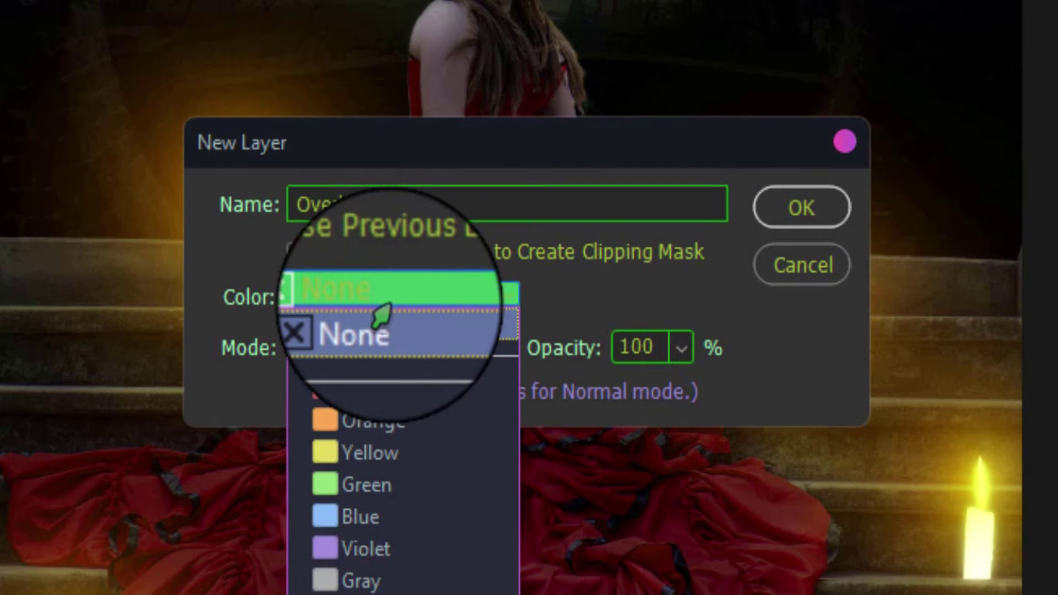
click(353, 438)
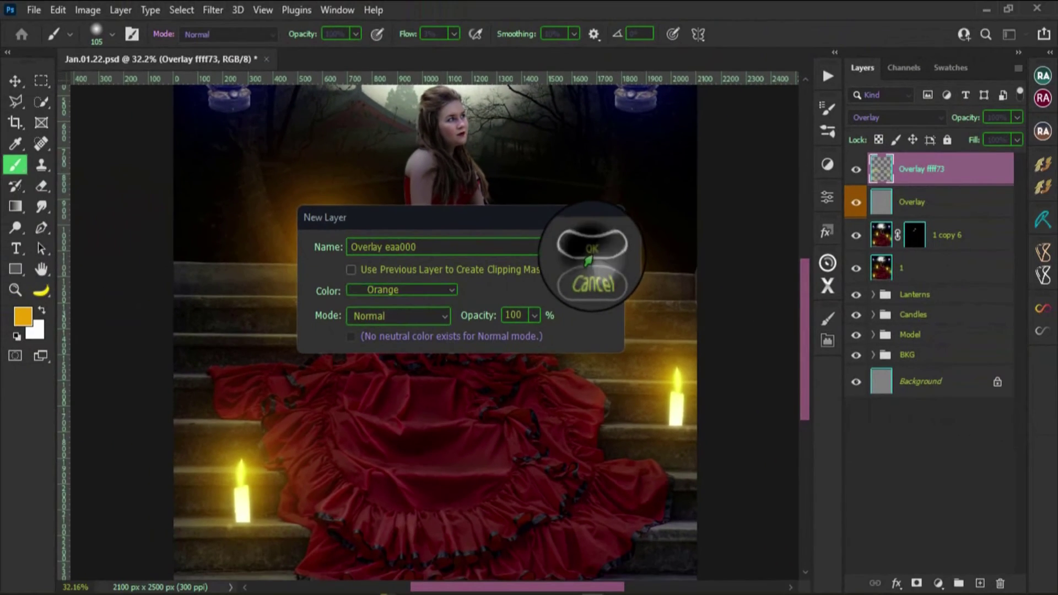
click(590, 249)
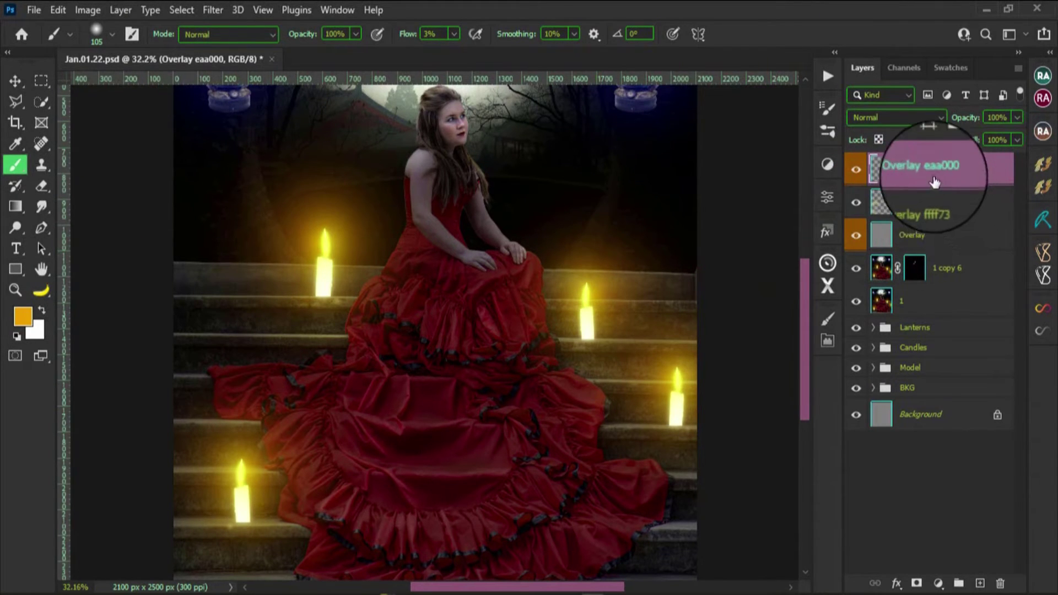
Remove the orange label from the top layer and zoom in and out around the candle.
right_click(853, 175)
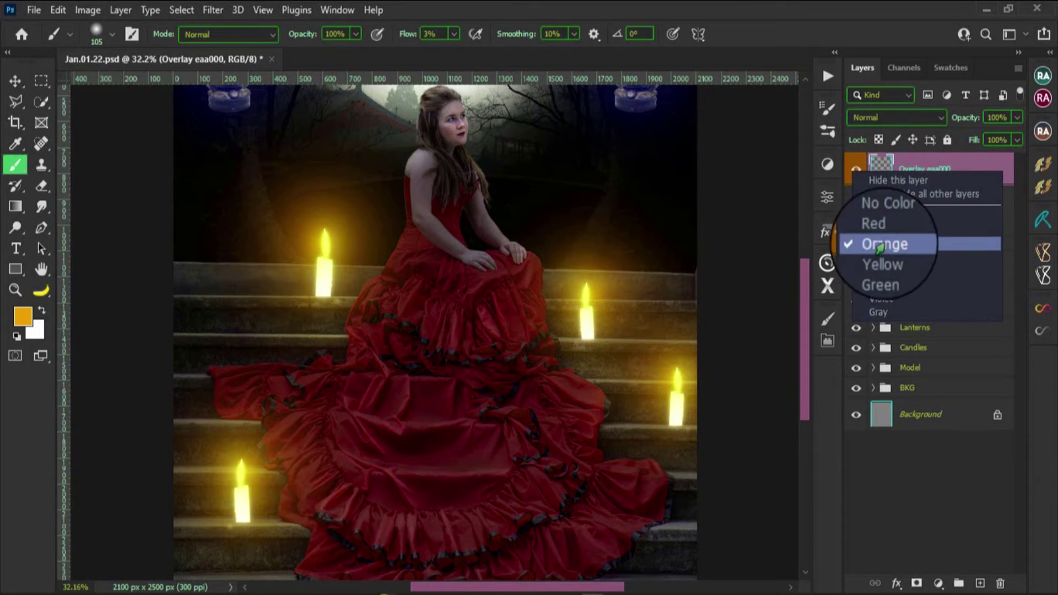
click(885, 215)
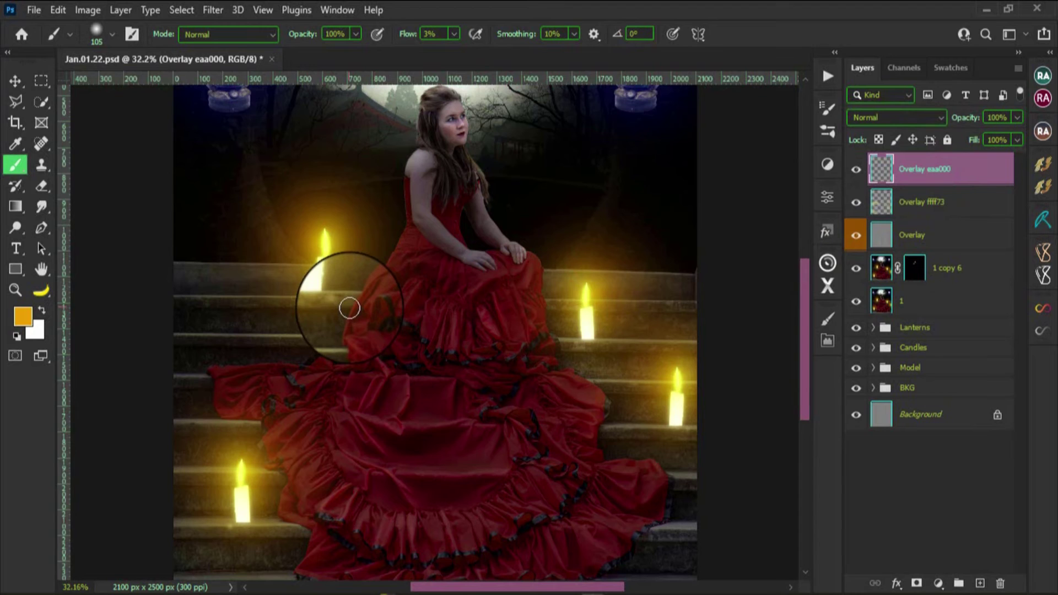
scroll(350, 308, up, 3)
scroll(397, 264, up, 3)
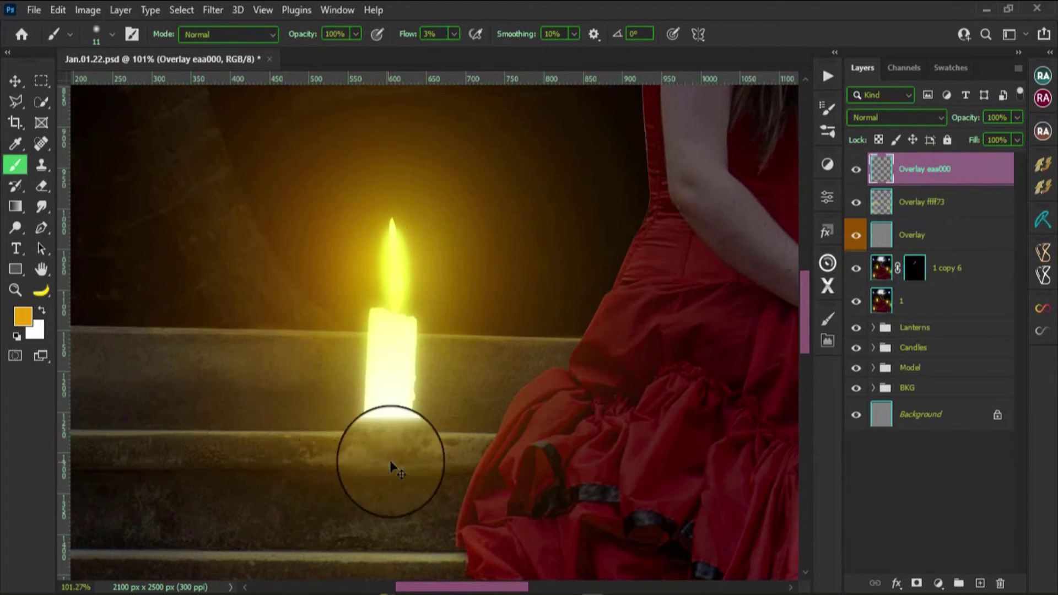
scroll(345, 429, up, 2)
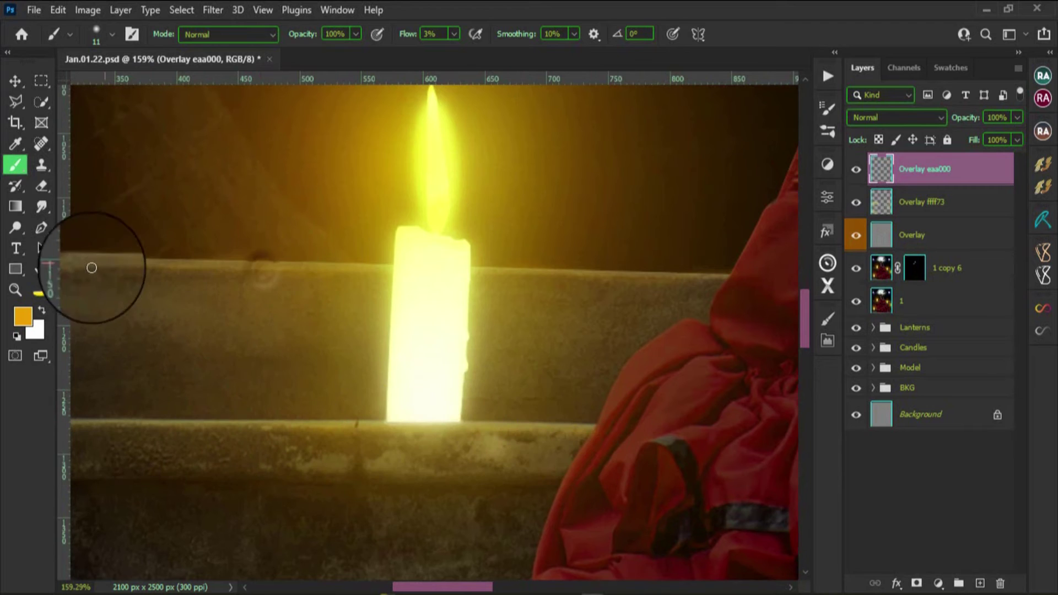
scroll(598, 456, down, 2)
scroll(300, 357, down, 1)
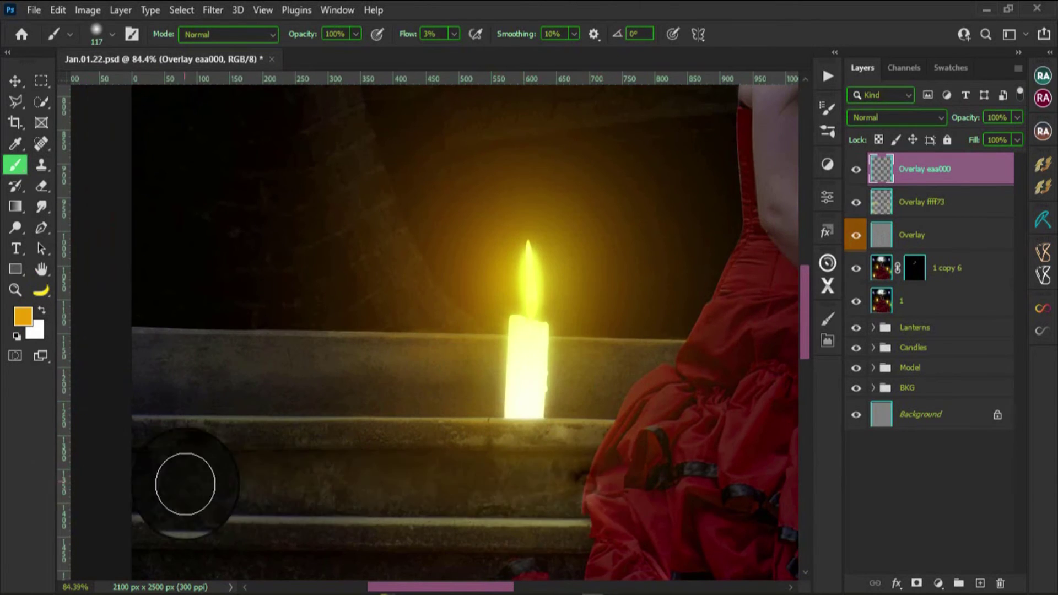
scroll(508, 296, down, 3)
Set the Overlay eaa000 layer's blend mode to Overlay.
click(897, 118)
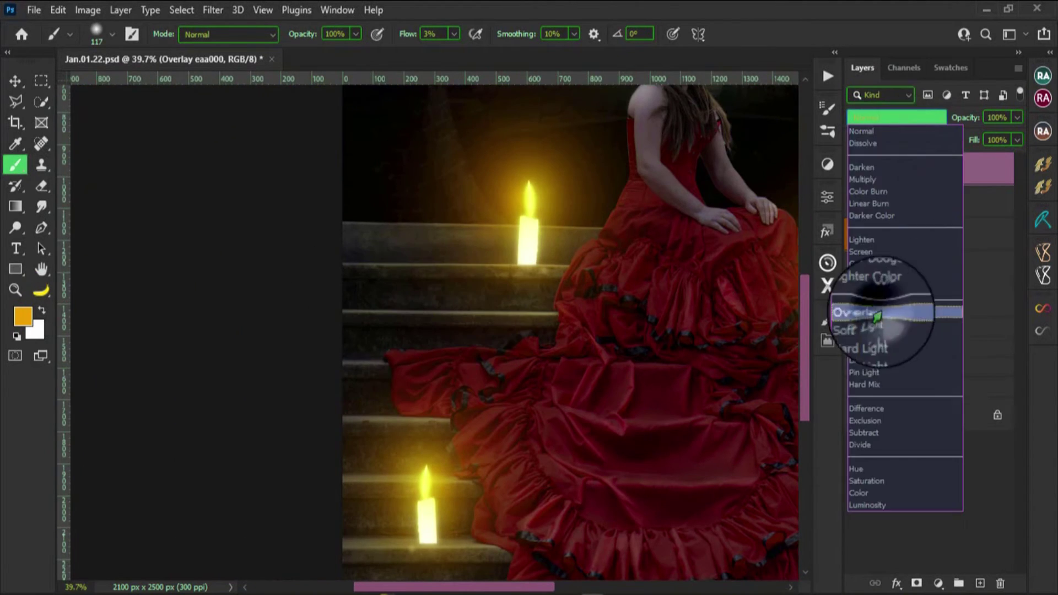
click(877, 313)
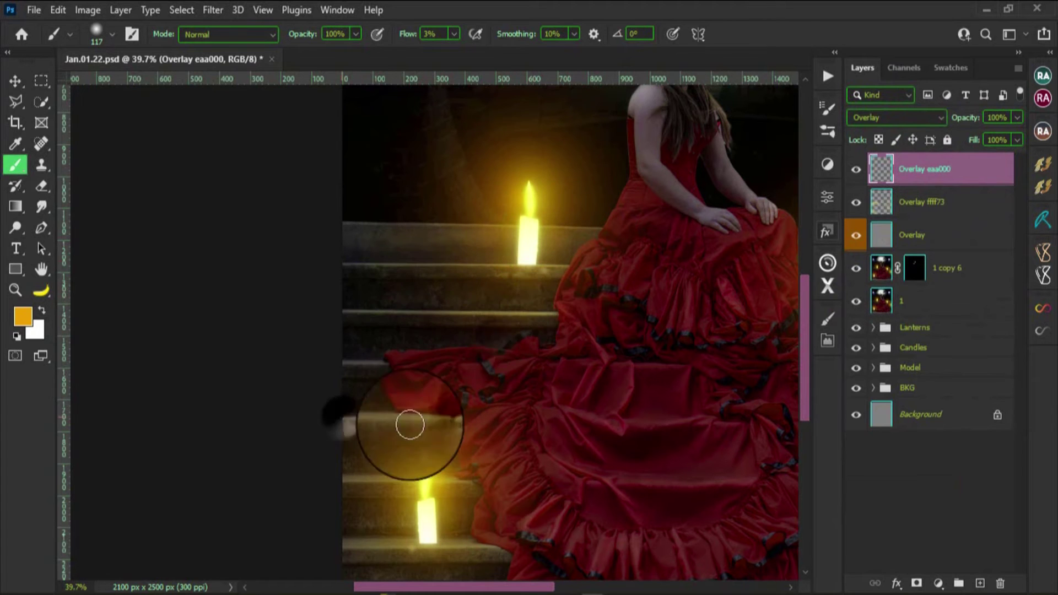
scroll(440, 560, down, 5)
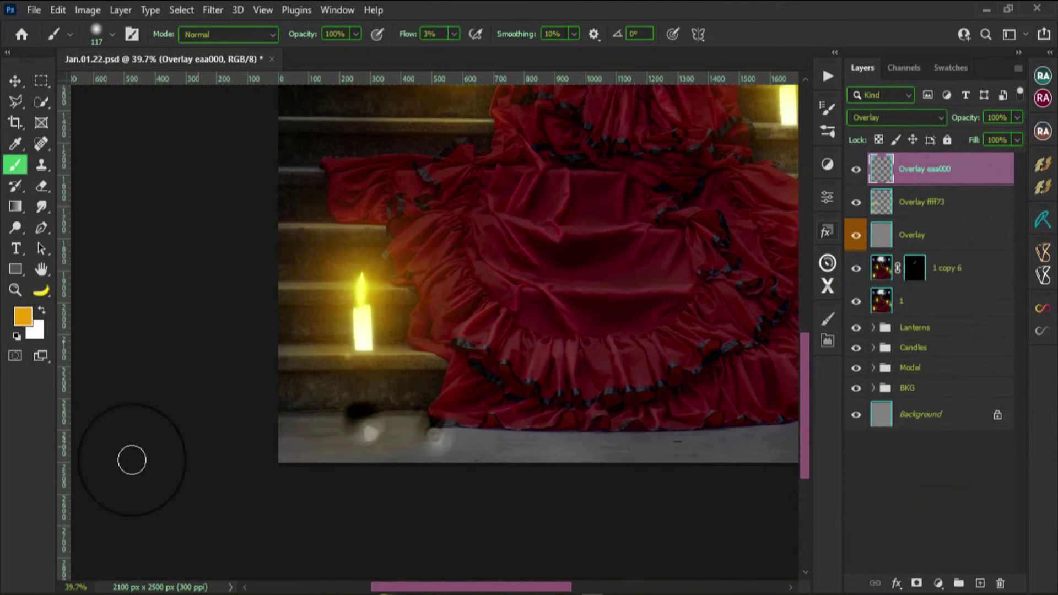
scroll(416, 338, right, 10)
scroll(415, 337, up, 2)
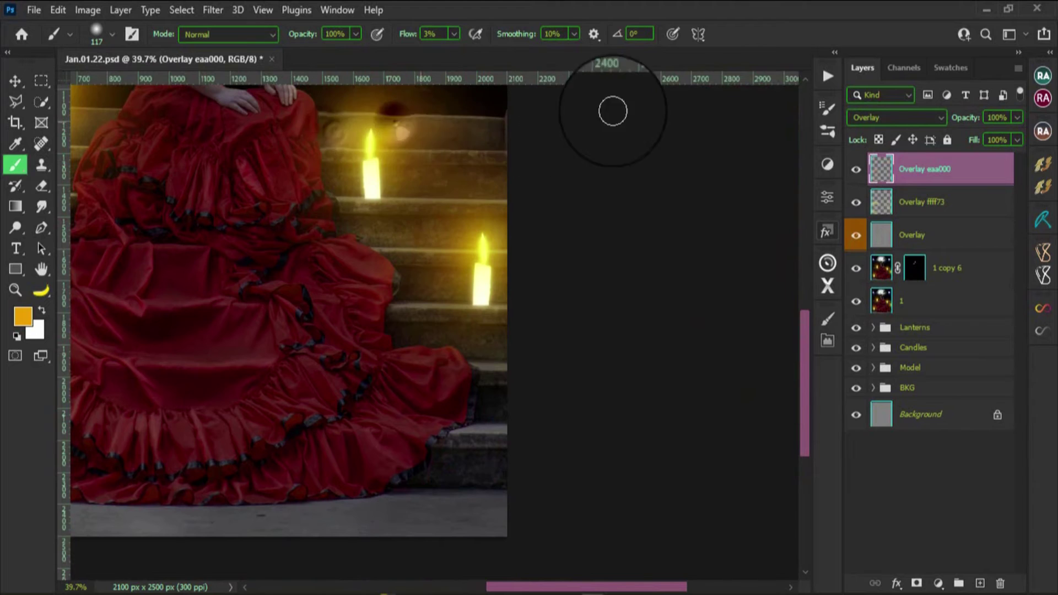
key(ctrl+0)
scroll(622, 248, up, 3)
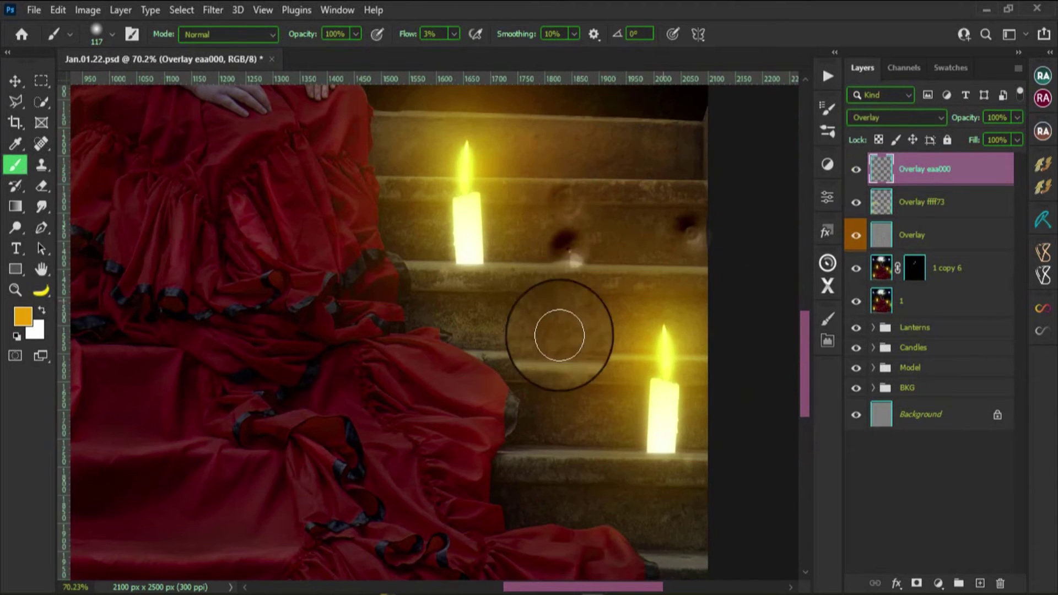
scroll(523, 314, down, 3)
scroll(609, 418, down, 3)
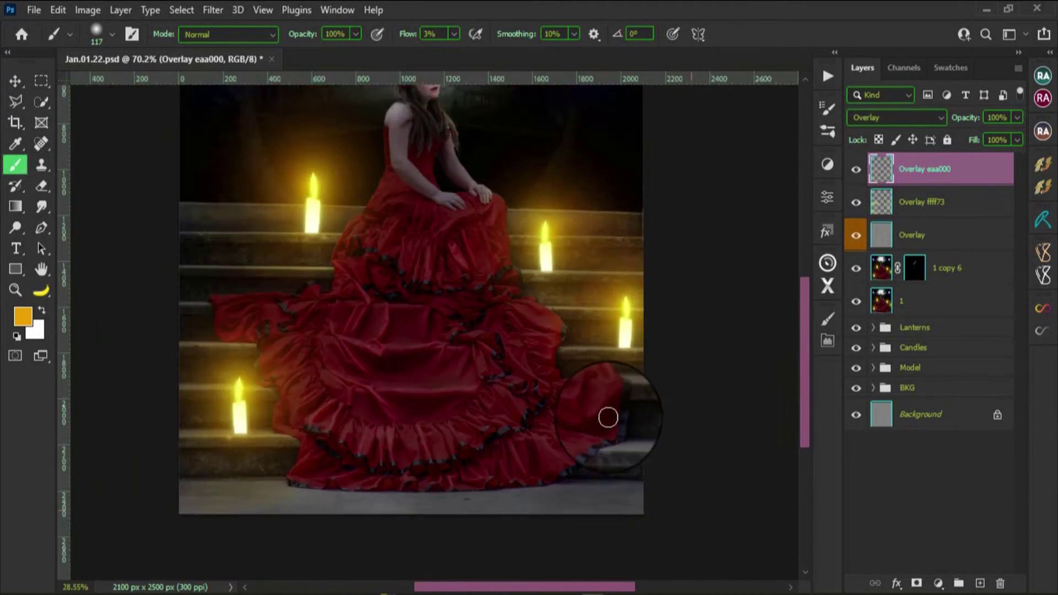
scroll(423, 345, up, 2)
scroll(513, 246, up, 2)
scroll(612, 165, up, 1)
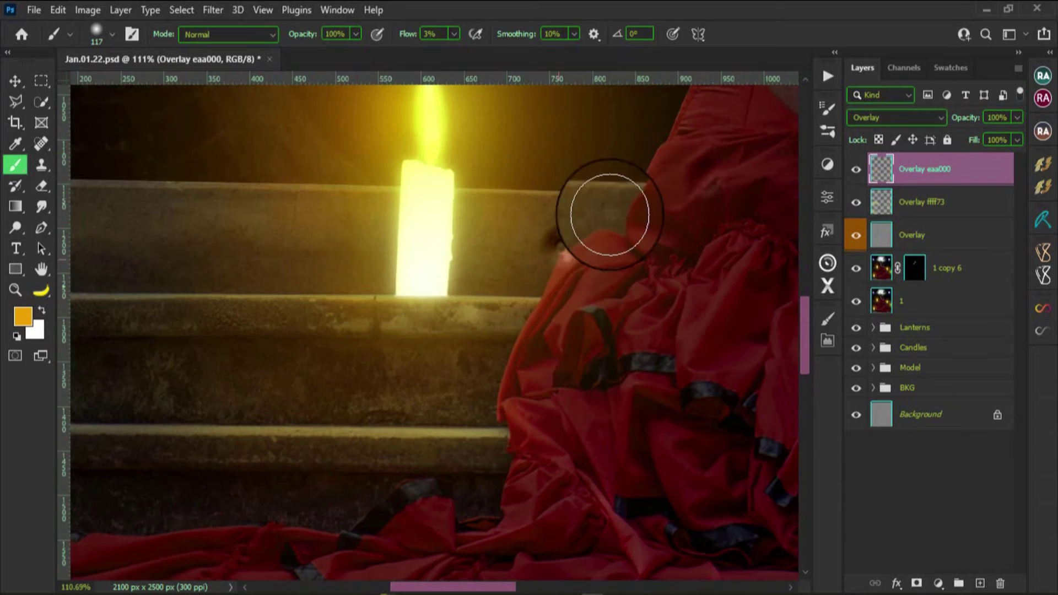
scroll(141, 437, down, 5)
scroll(479, 363, down, 6)
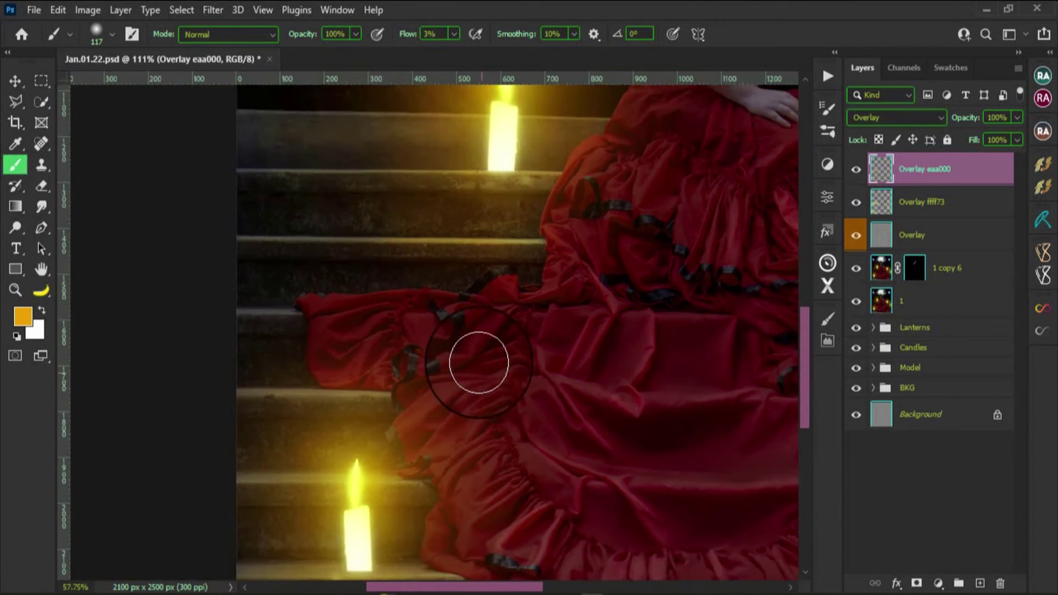
scroll(643, 358, down, 5)
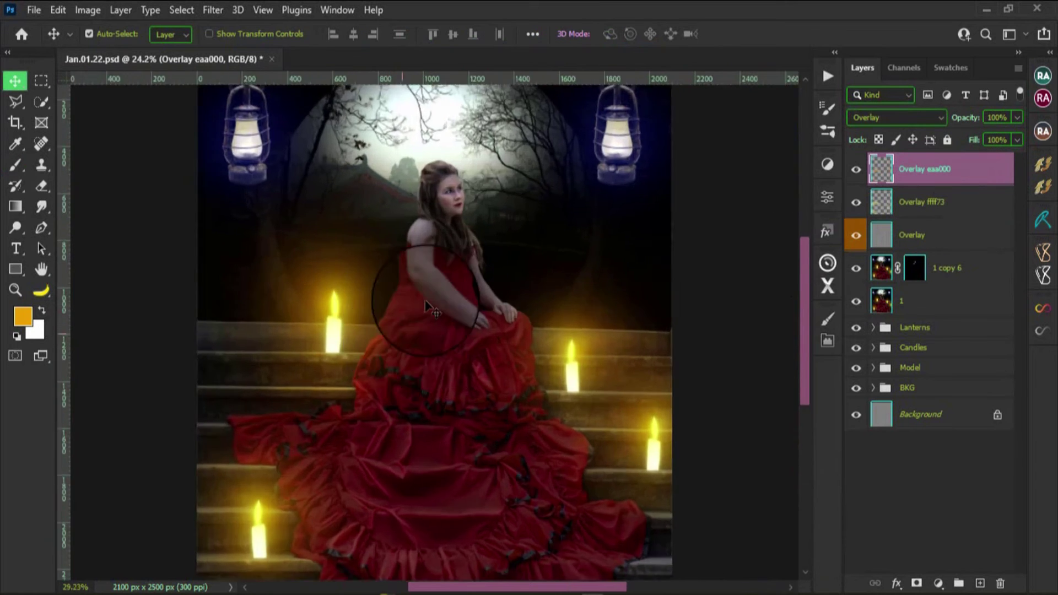
scroll(488, 234, up, 12)
Load the model layer's selection and brush orange glow along the gown's edge.
mouse_move(437, 461)
mouse_down()
mouse_move(419, 237)
mouse_move(520, 260)
mouse_move(698, 421)
mouse_up()
click(874, 368)
ctrl+click(893, 492)
key(b)
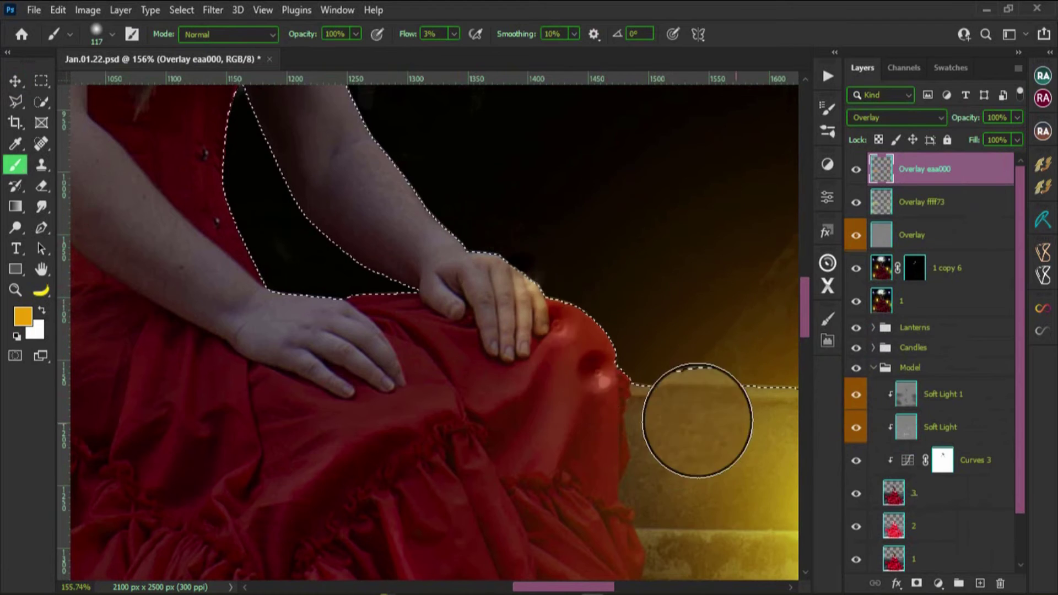
scroll(669, 473, down, 4)
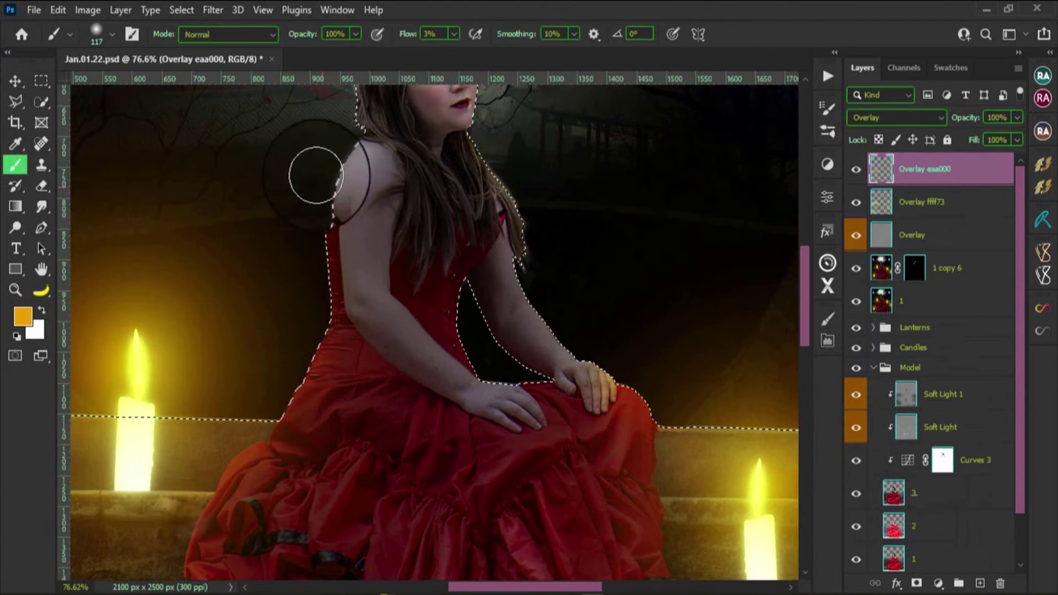
mouse_move(316, 176)
mouse_down()
mouse_move(319, 378)
mouse_move(272, 437)
mouse_move(331, 324)
mouse_move(257, 490)
mouse_up()
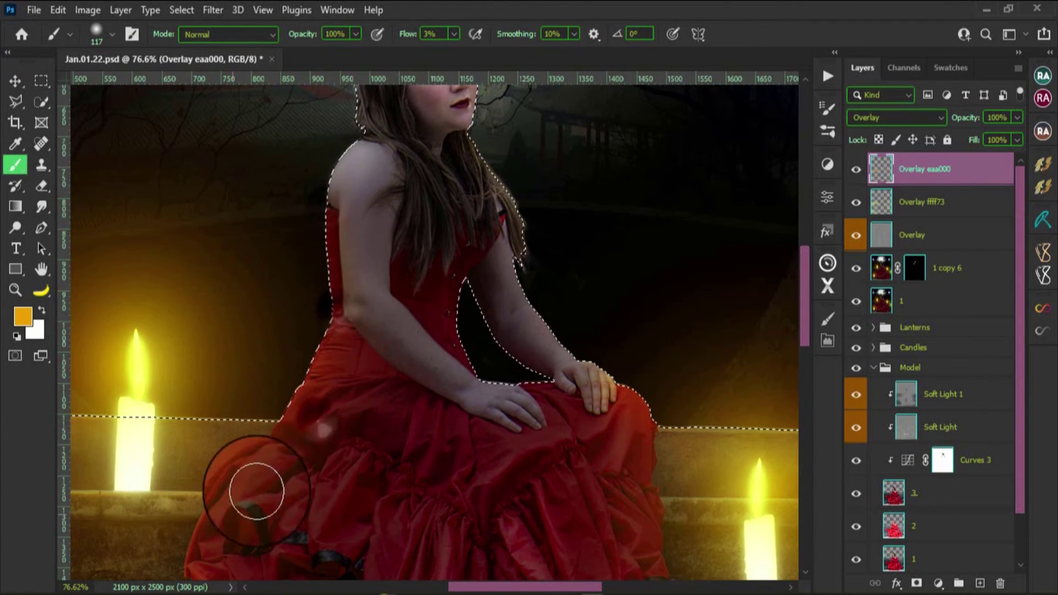
Fit the image in view, drop the selection and reset colours to black and white.
key(ctrl+0)
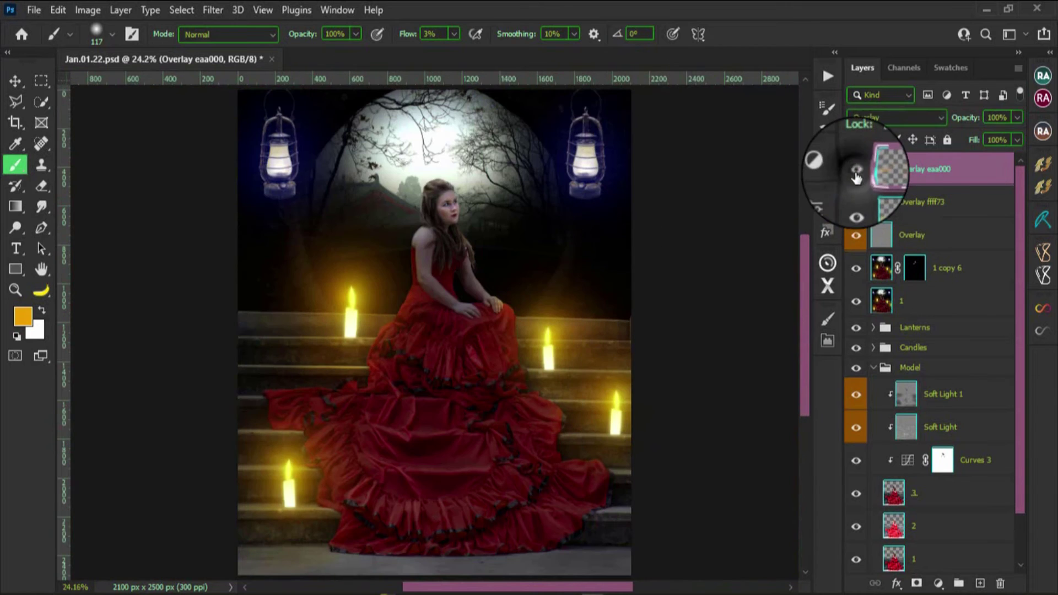
scroll(555, 343, up, 3)
scroll(579, 286, up, 3)
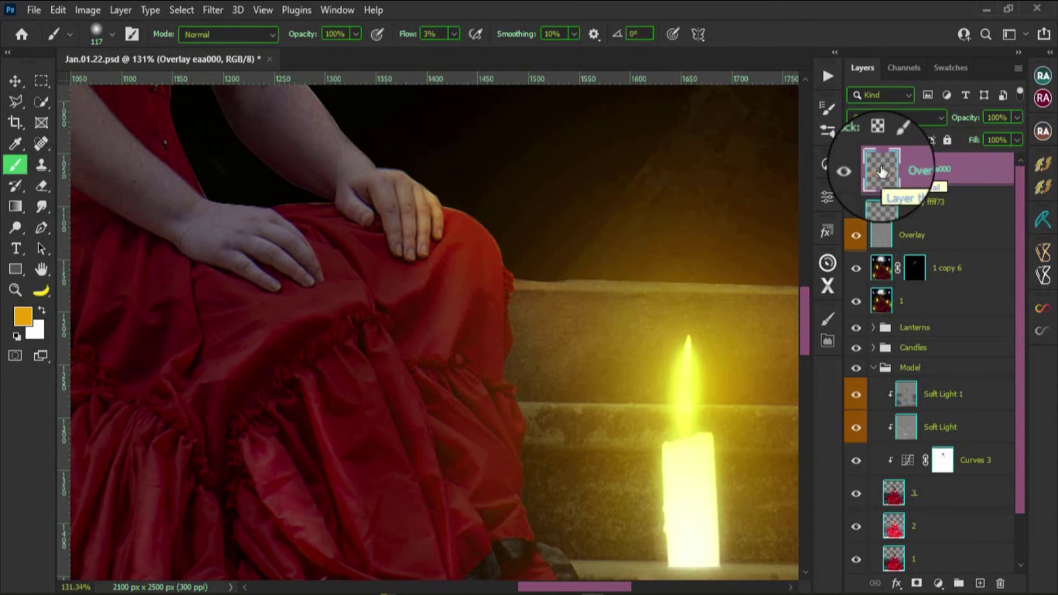
key(v)
key(d)
key(ctrl+0)
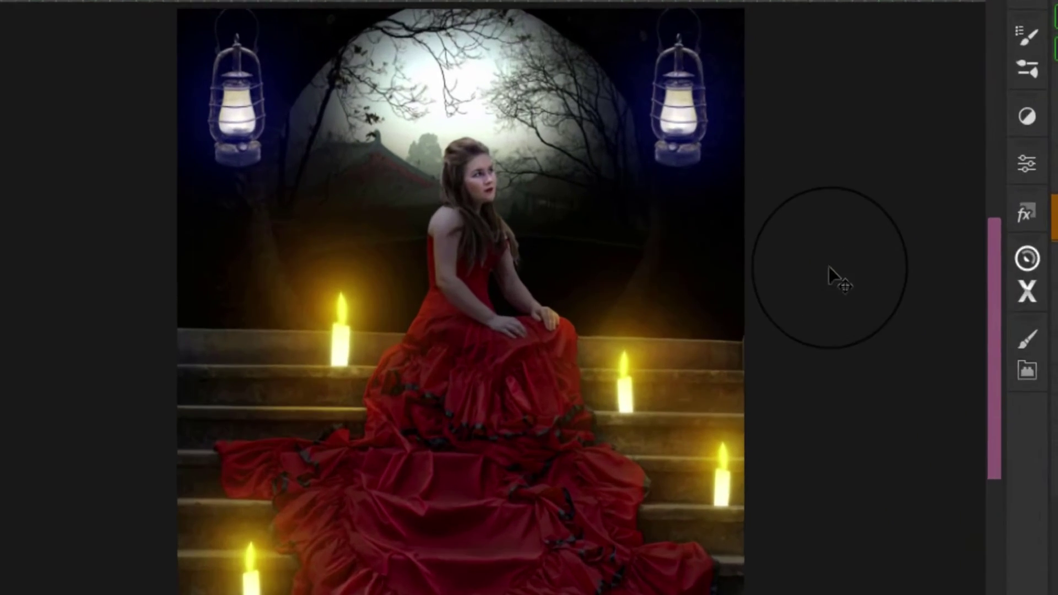
Create a new Overlay-mode layer named Overlay 001eff.
key(ctrl+shift+n)
text(Over)
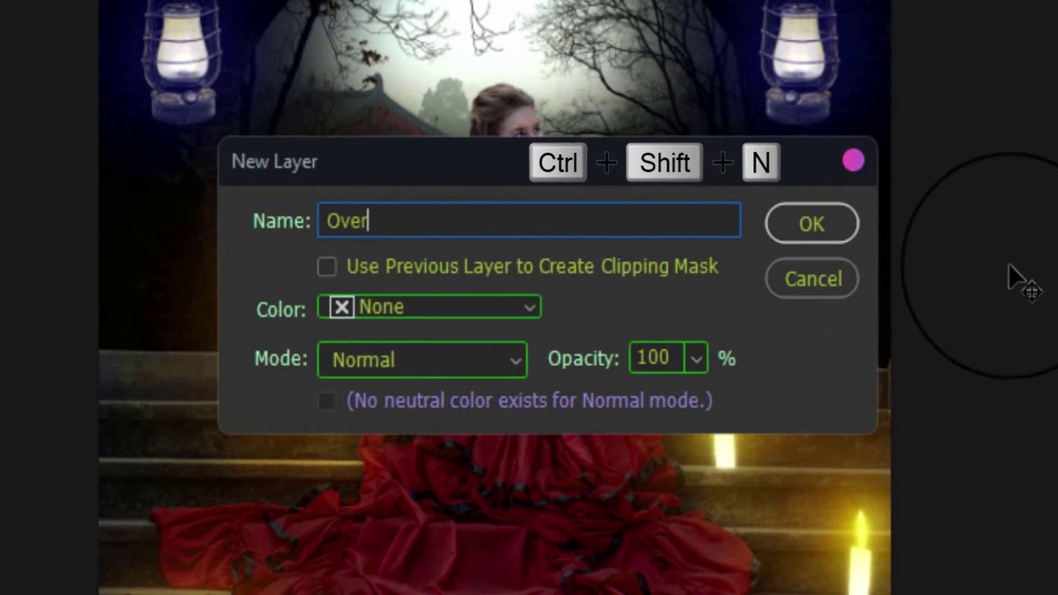
text(lay)
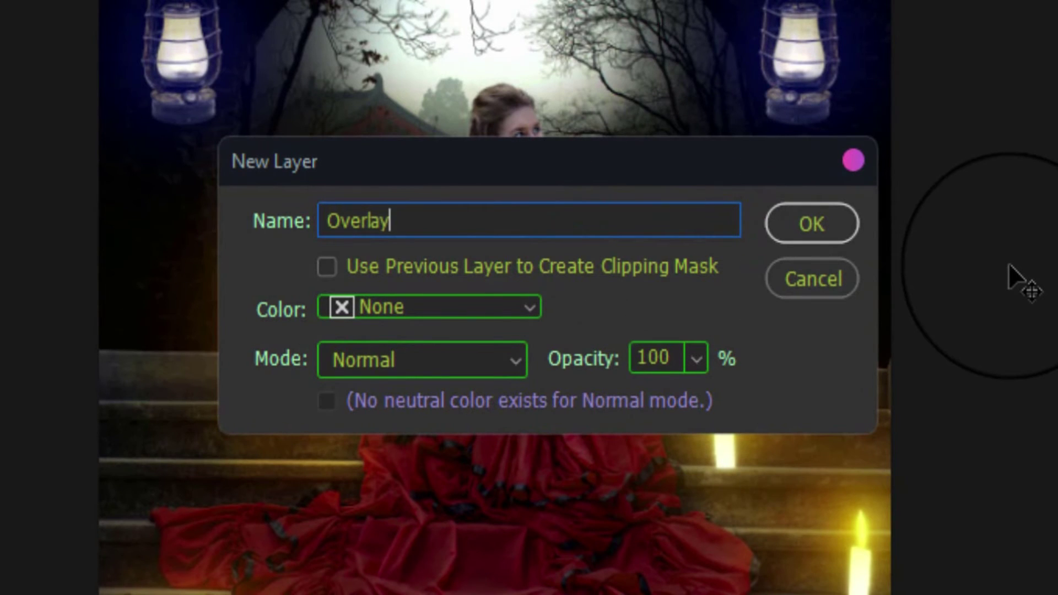
click(457, 370)
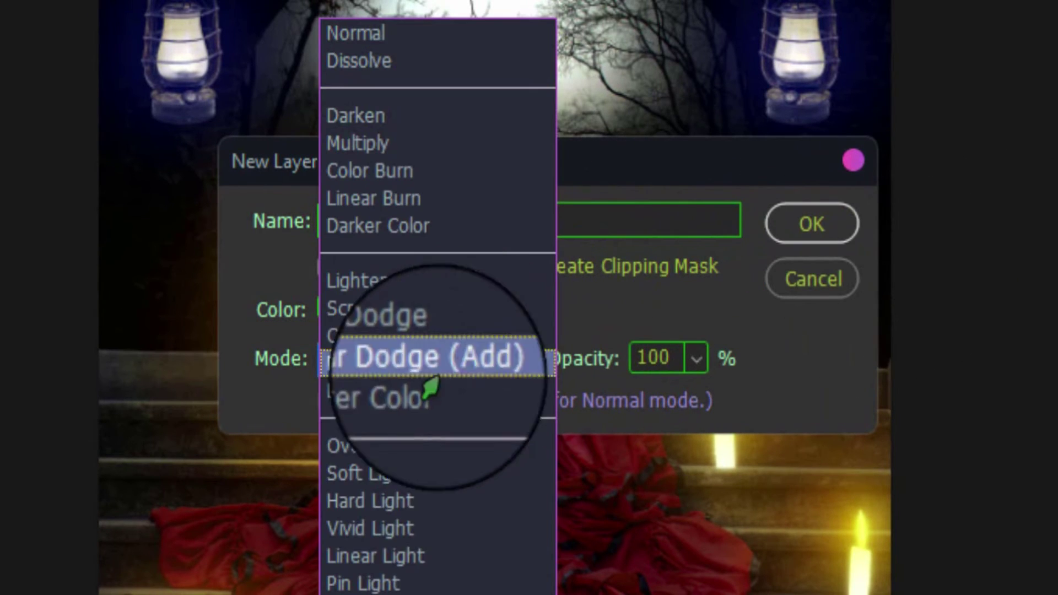
click(366, 455)
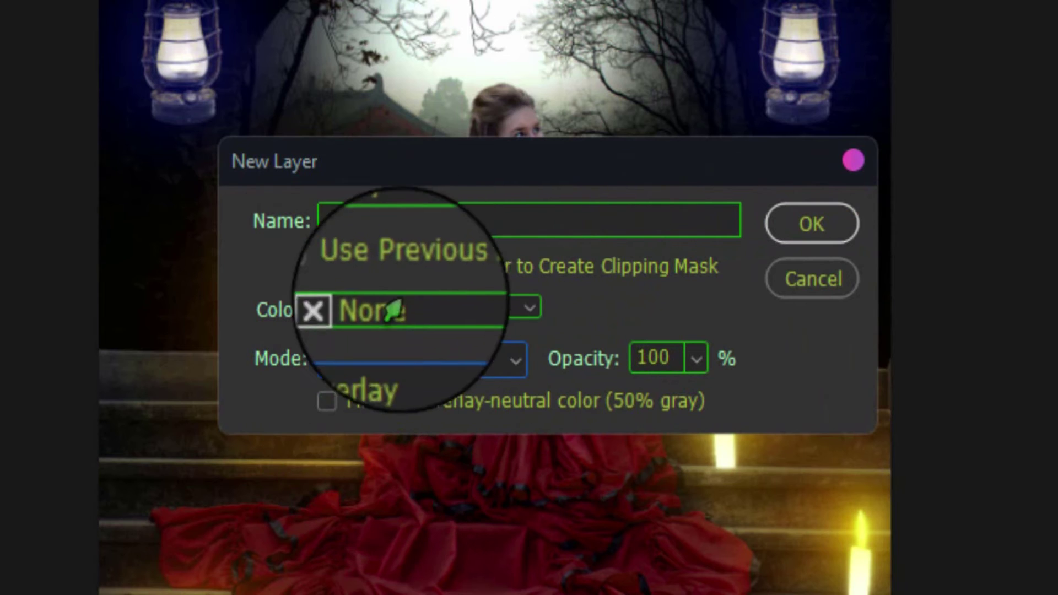
click(431, 220)
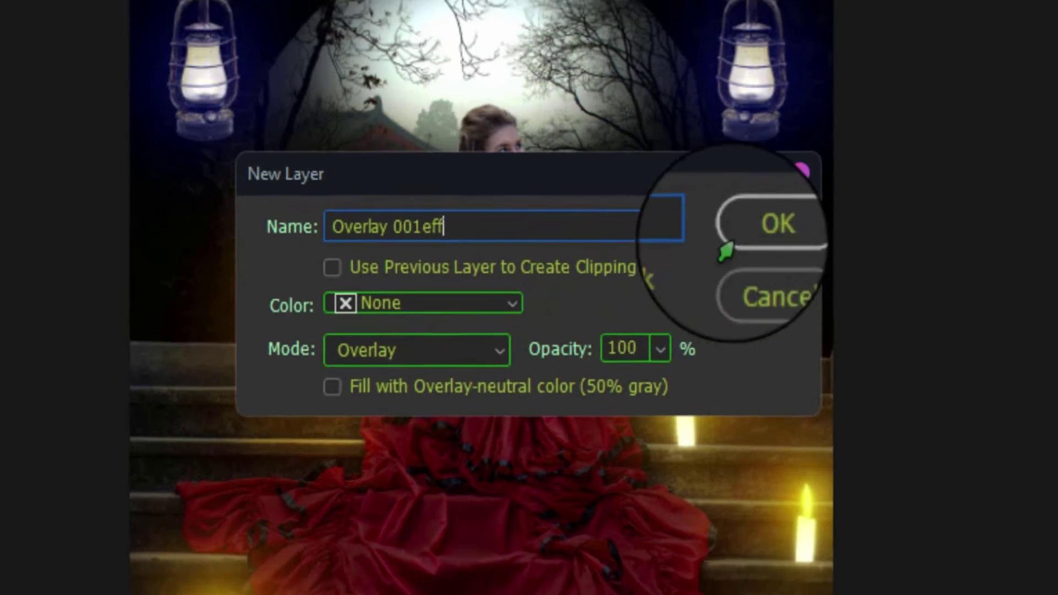
click(726, 249)
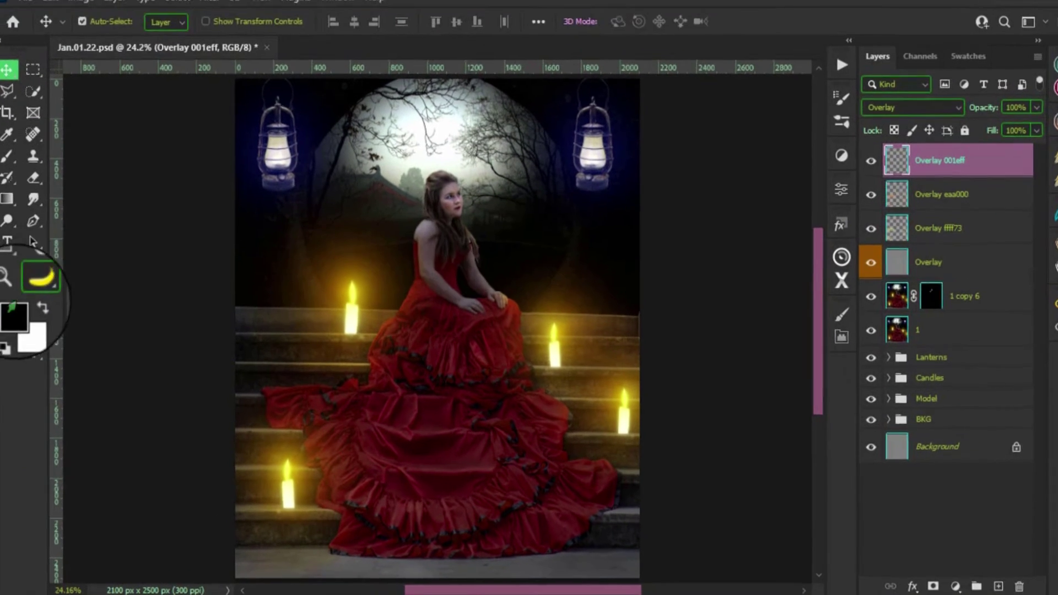
Set the foreground colour to blue #001eff.
click(23, 316)
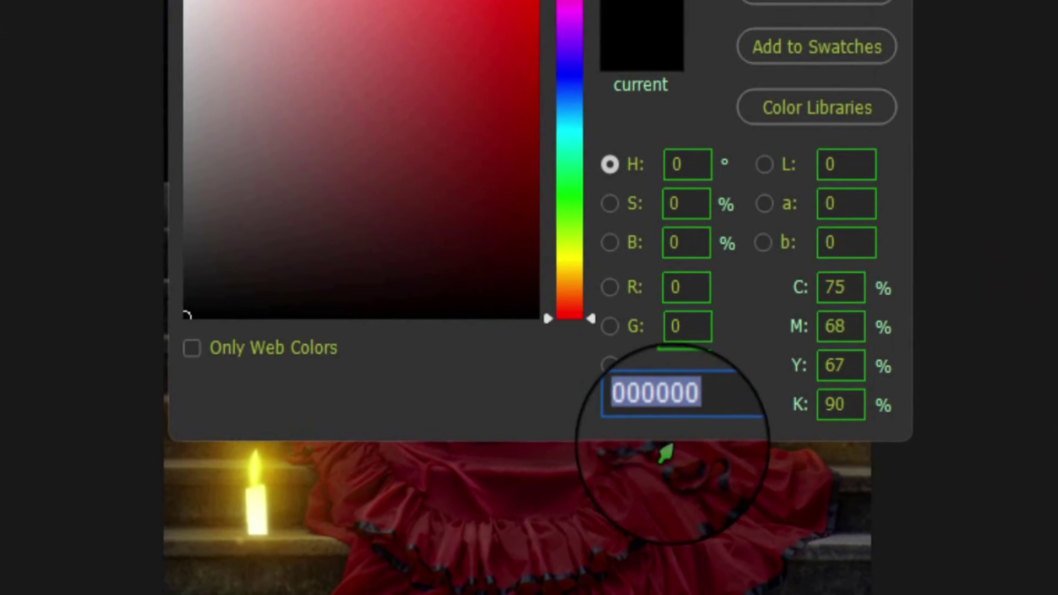
text(001eff)
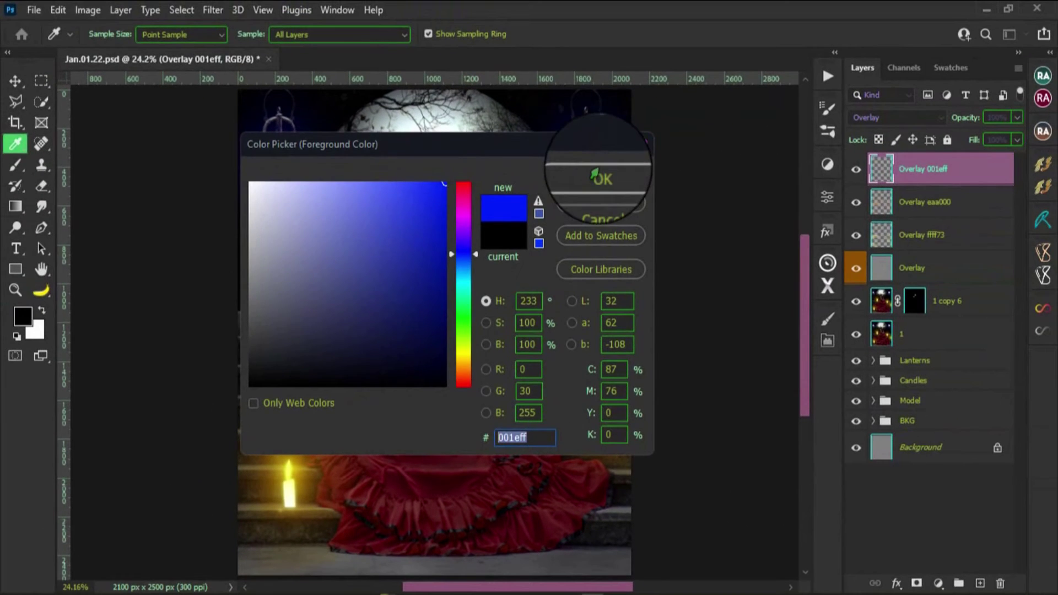
click(595, 175)
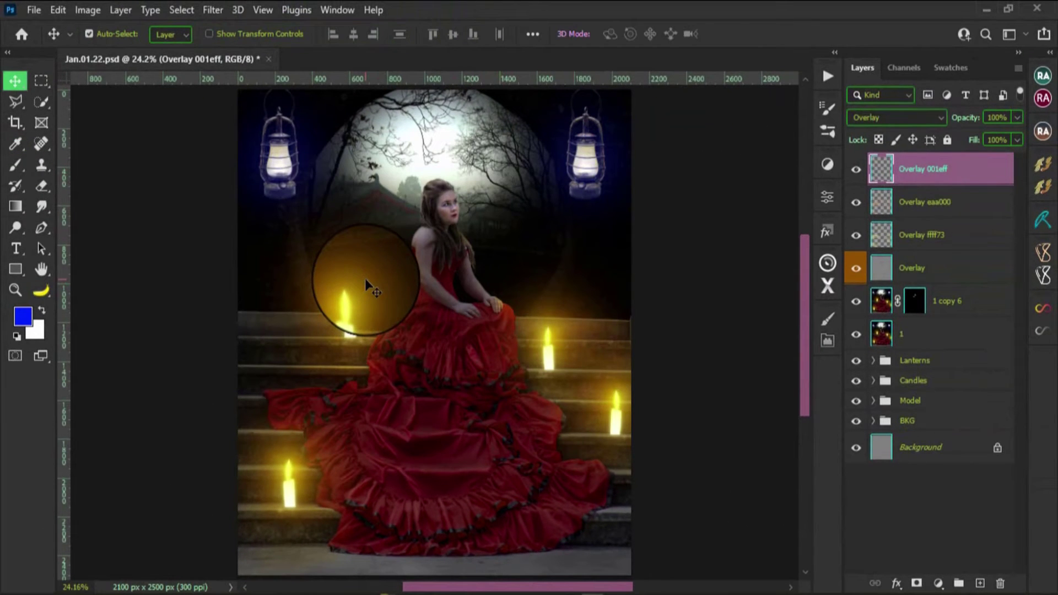
Set the Brush flow to 10% and zoom around the lanterns.
key(b)
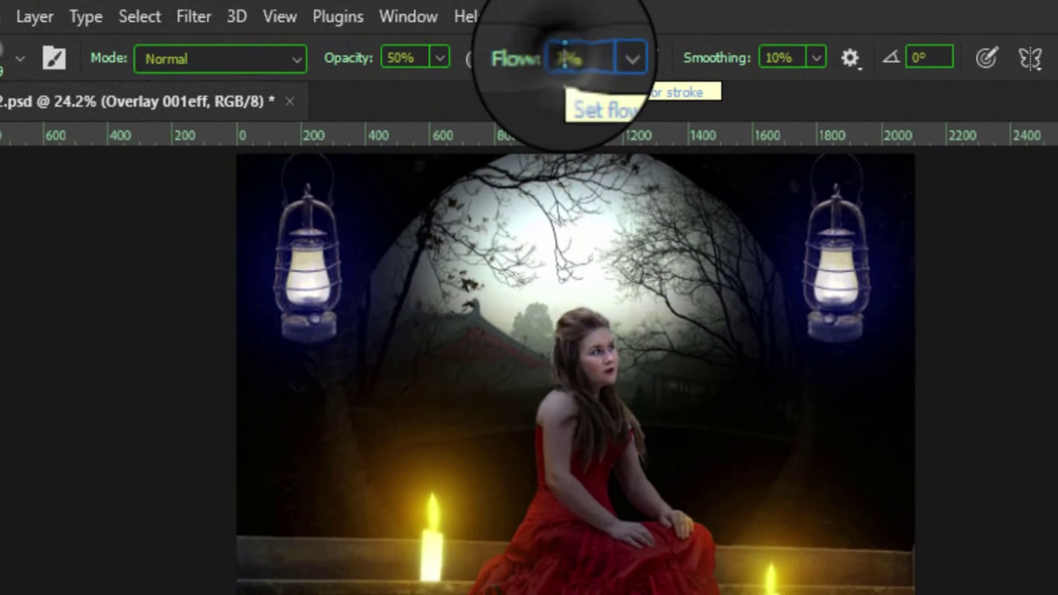
double_click(558, 57)
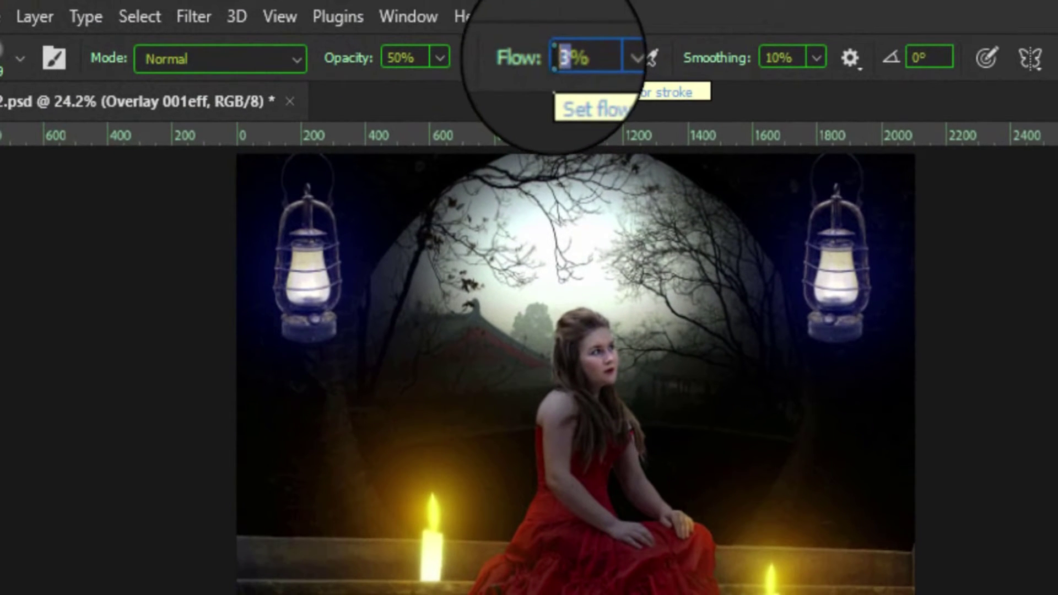
text(10)
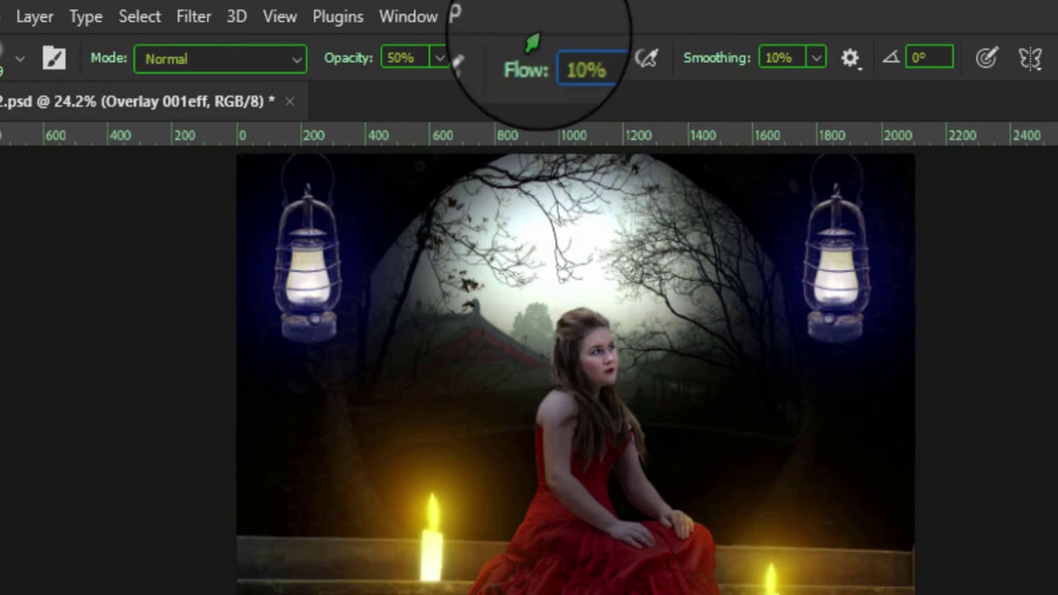
double_click(405, 57)
text(100)
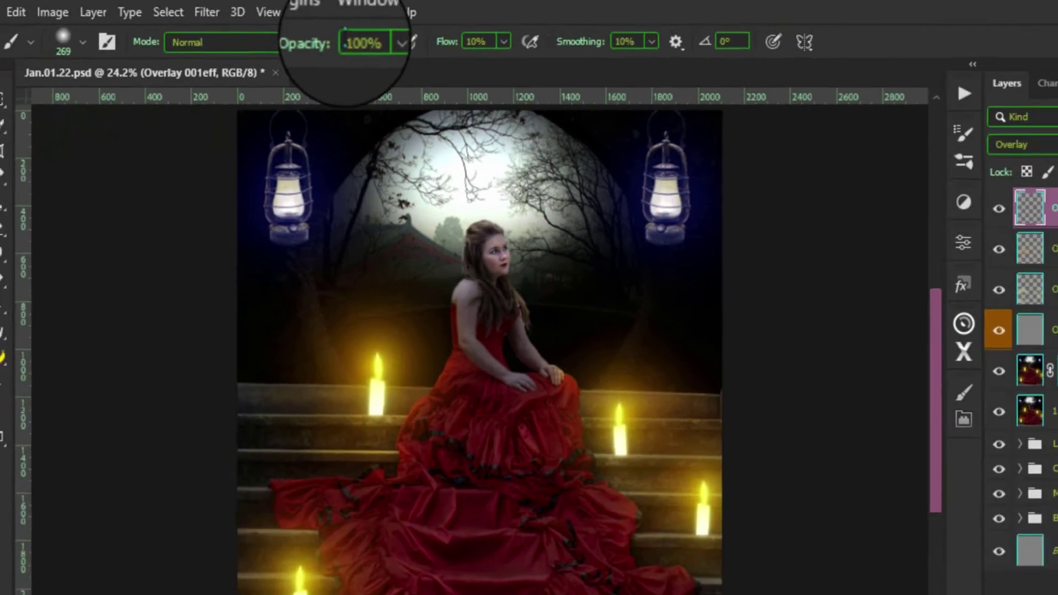
scroll(591, 277, up, 5)
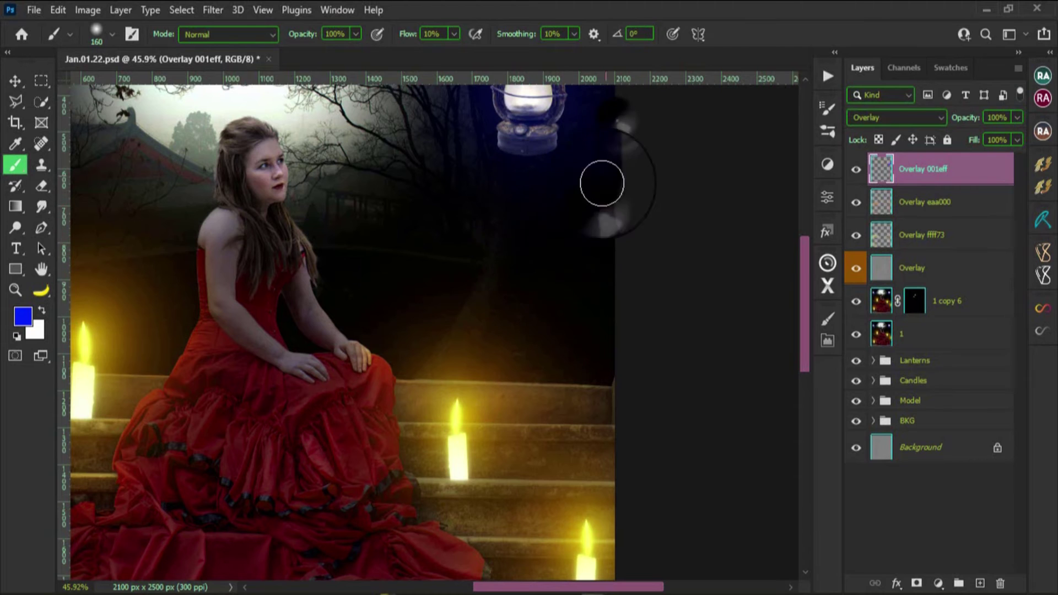
scroll(709, 415, down, 4)
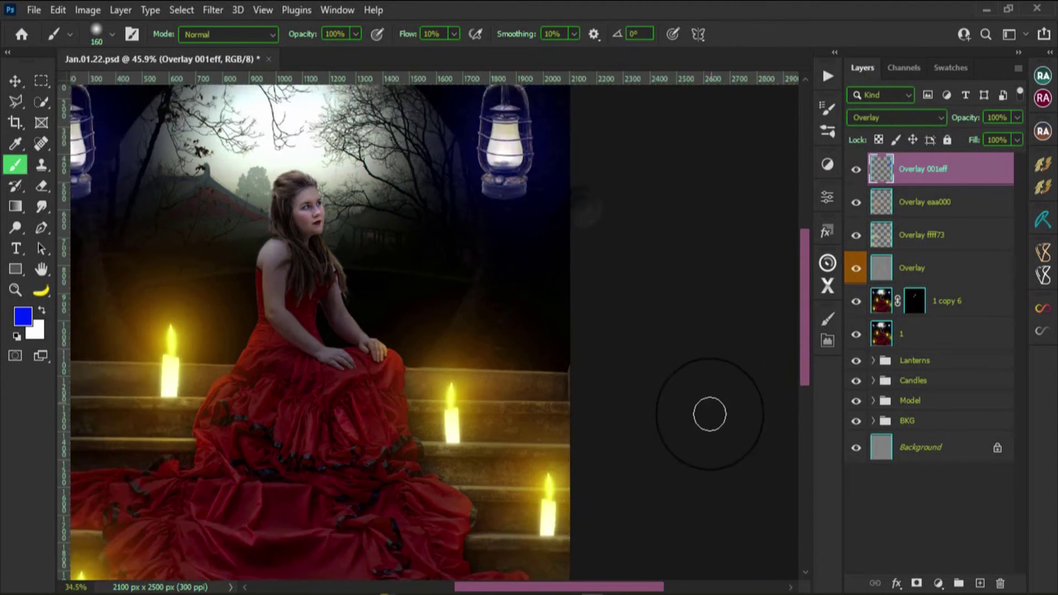
scroll(366, 466, down, 2)
scroll(243, 288, up, 1)
scroll(289, 200, up, 1)
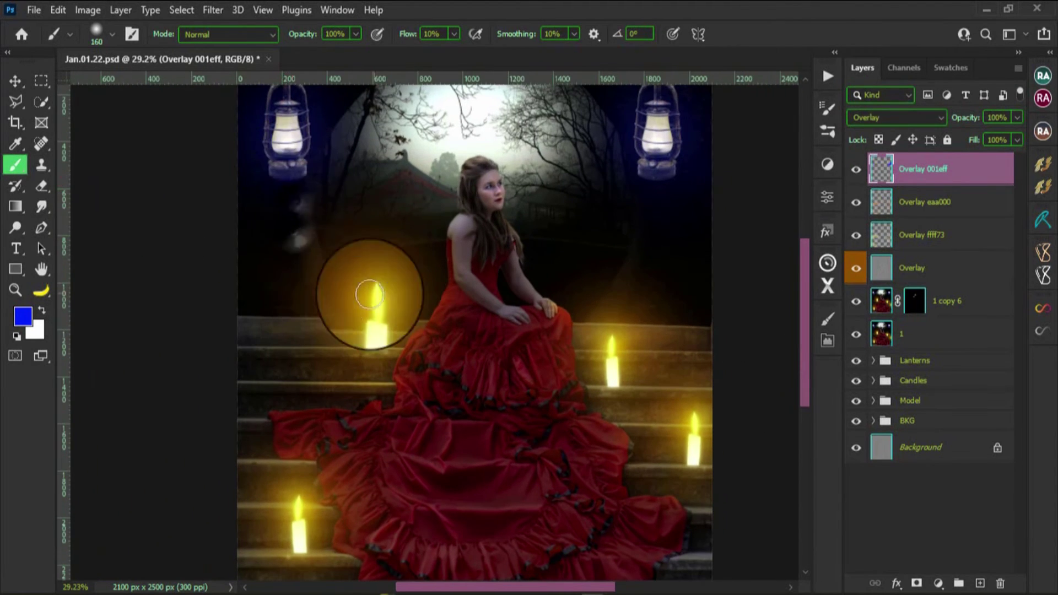
scroll(385, 253, up, 3)
scroll(662, 275, down, 2)
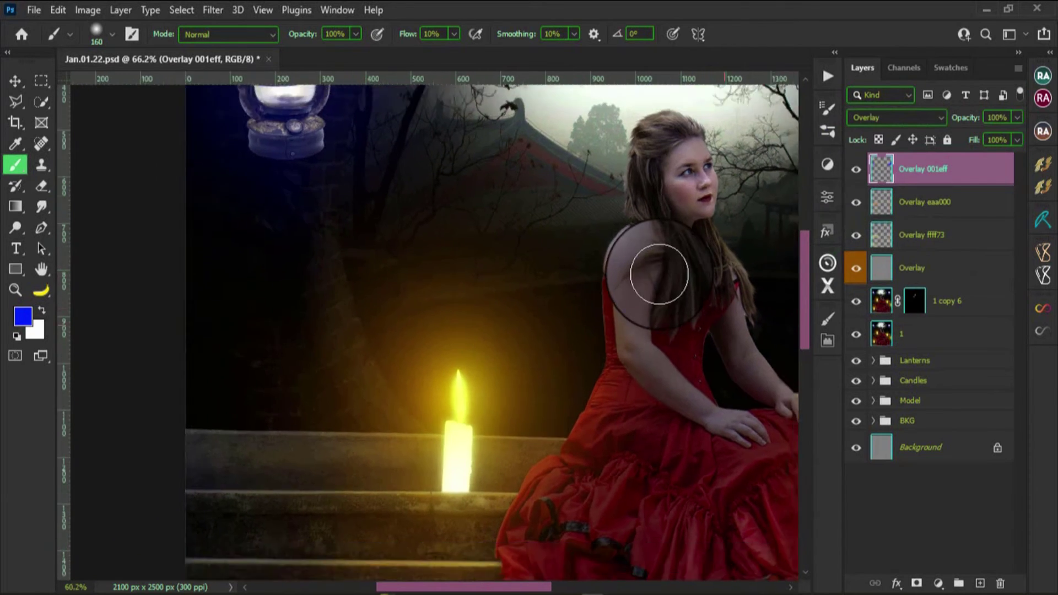
scroll(662, 275, down, 2)
scroll(661, 269, up, 1)
Replace Overlay 001eff with a new blue 001eff layer and load layer 1's outline.
key(Delete)
key(ctrl+shift+n)
text(Overlay)
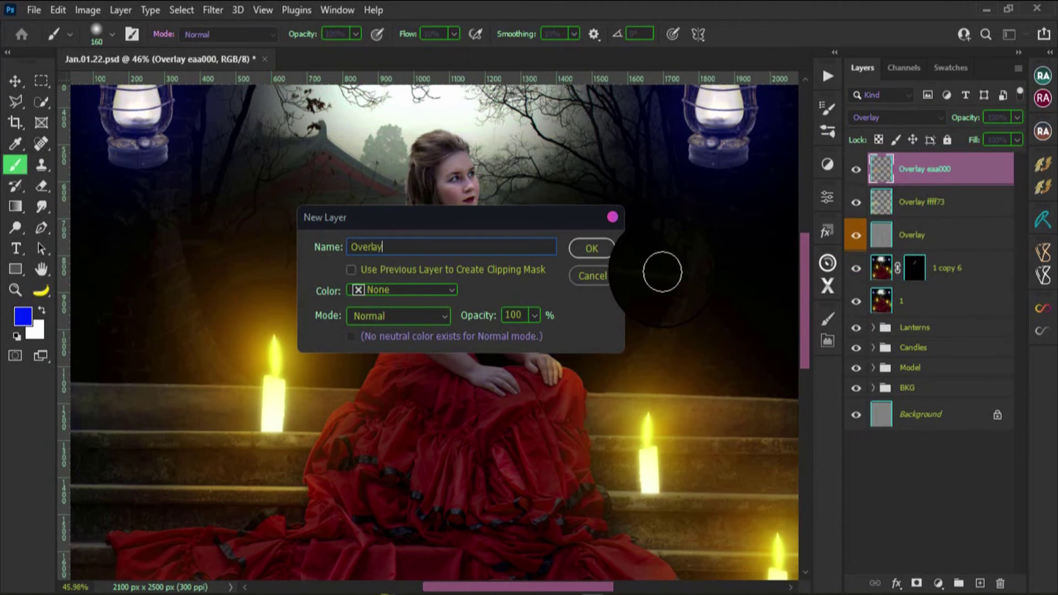
text(001eff)
key(Return)
click(23, 316)
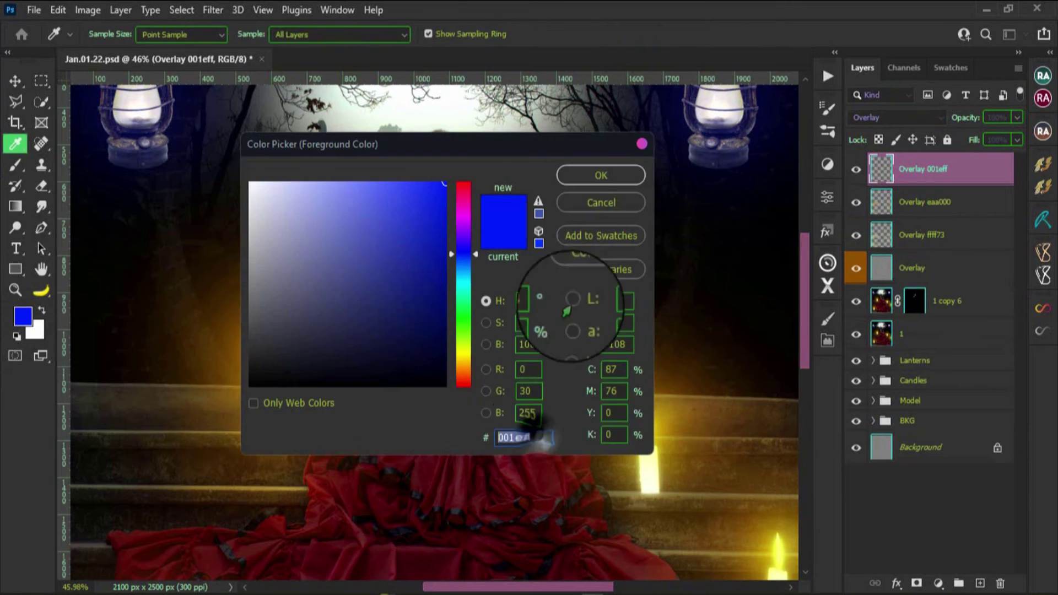
key(Return)
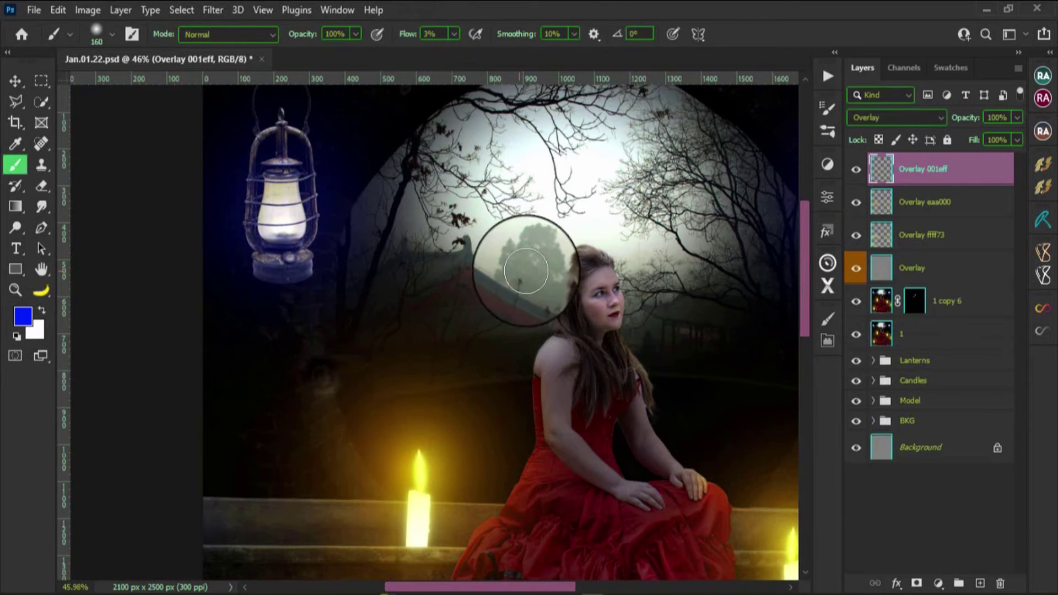
click(873, 421)
ctrl+click(893, 513)
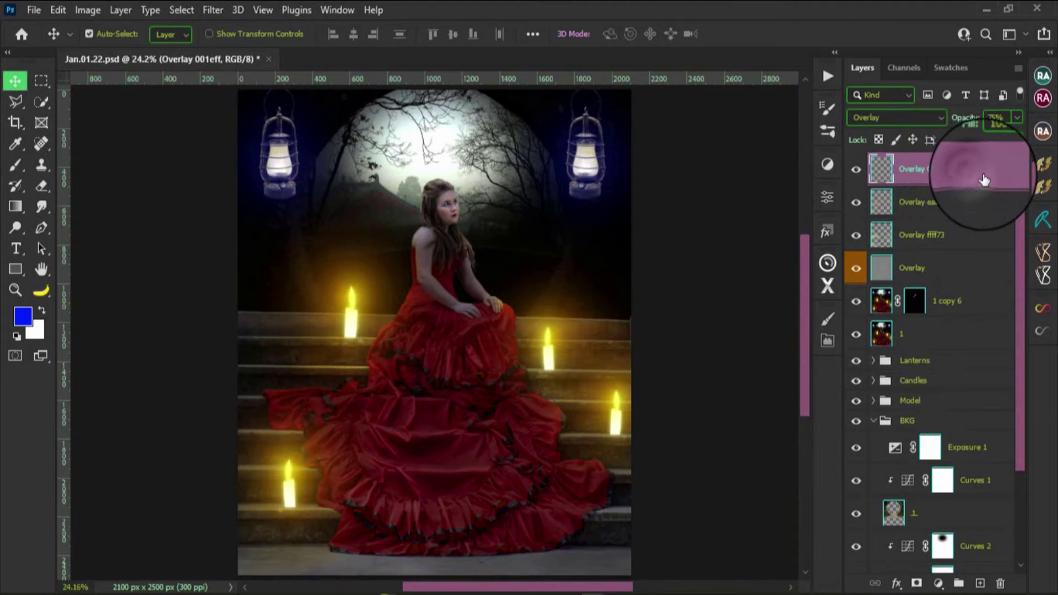
Group the layers from Overlay 001eff down to layer 1 and rename the group Raw.
key(ctrl+g)
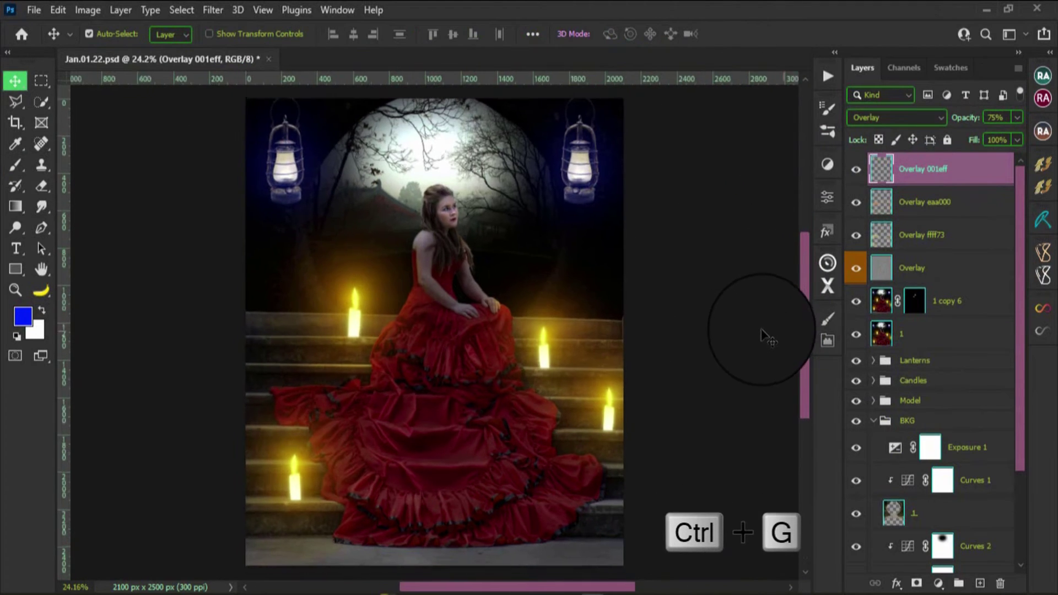
scroll(758, 330, down, 3)
scroll(758, 331, up, 2)
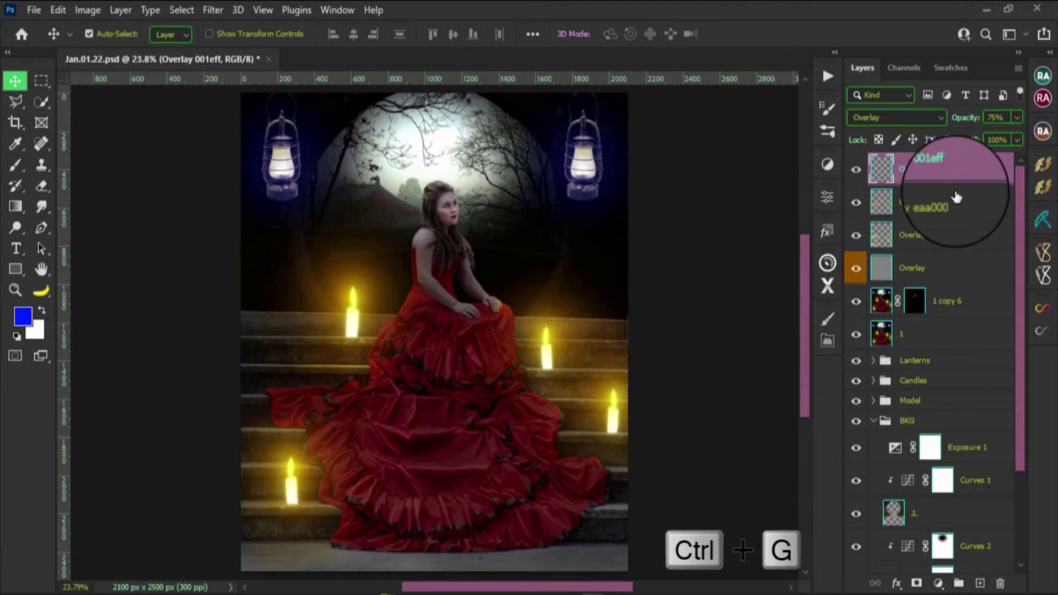
shift+click(918, 341)
key(ctrl+g)
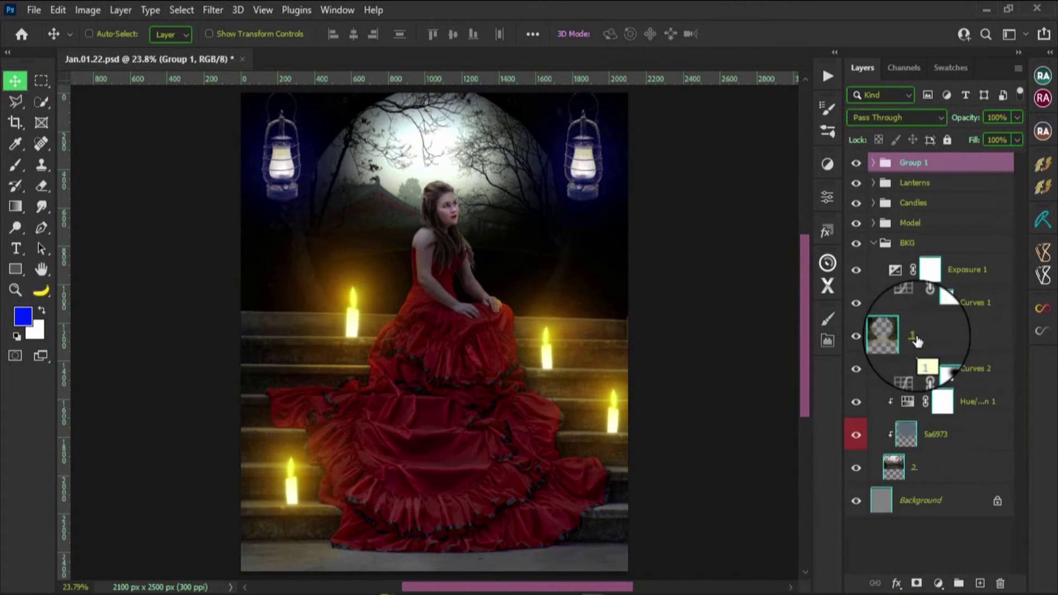
double_click(909, 164)
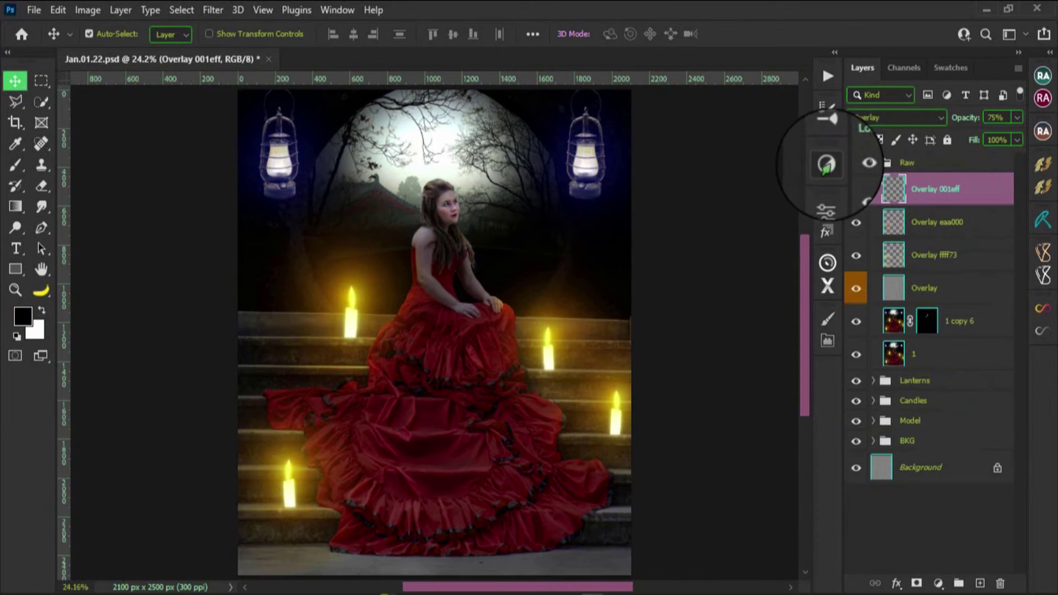
Add a Color Lookup adjustment using the Moonlight.3DL 3DLUT file.
click(826, 164)
click(774, 212)
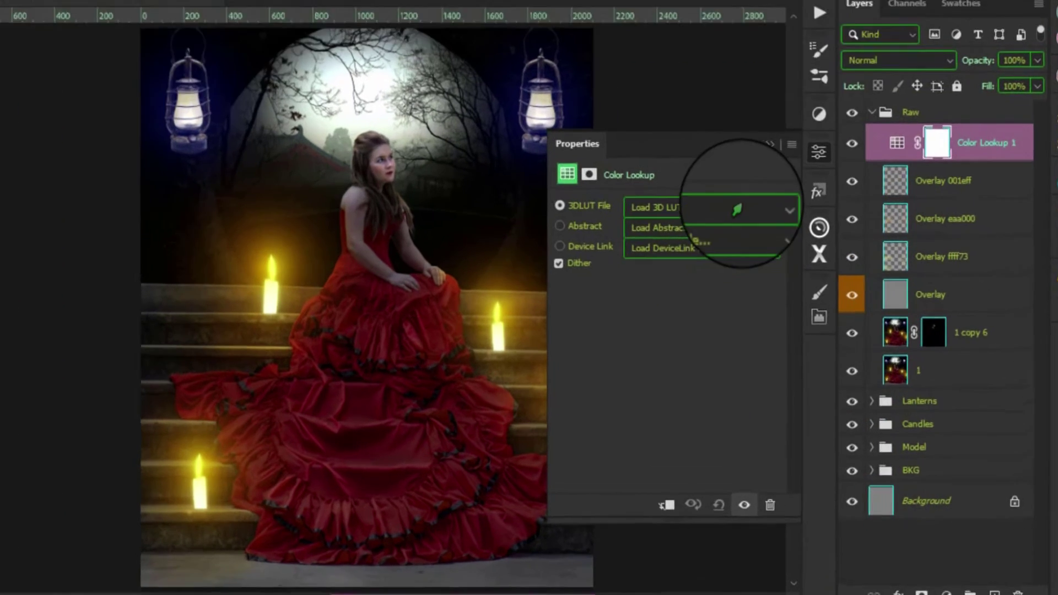
click(742, 208)
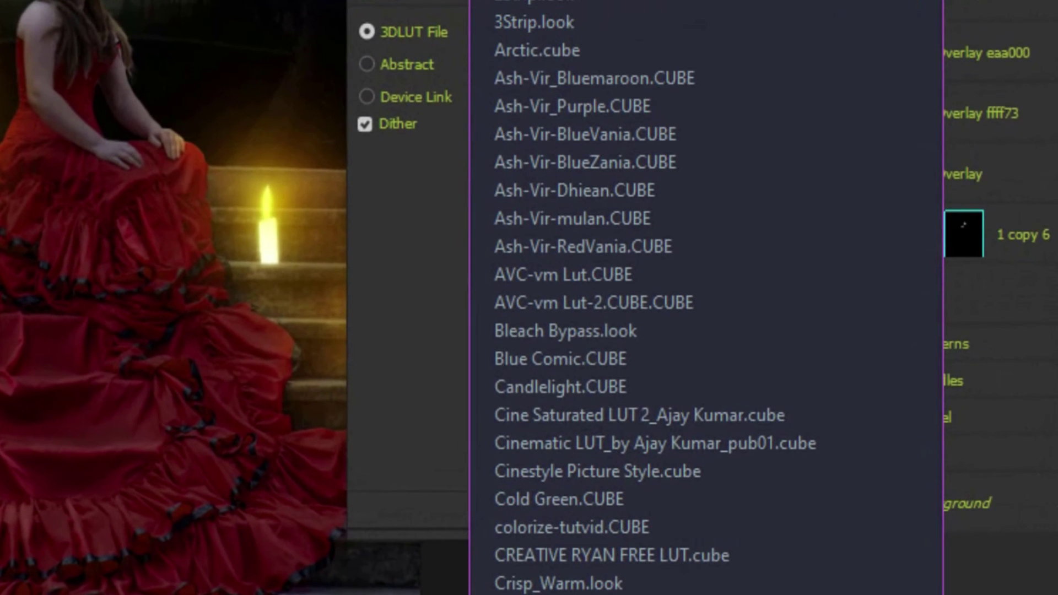
drag(937, 17, 911, 117)
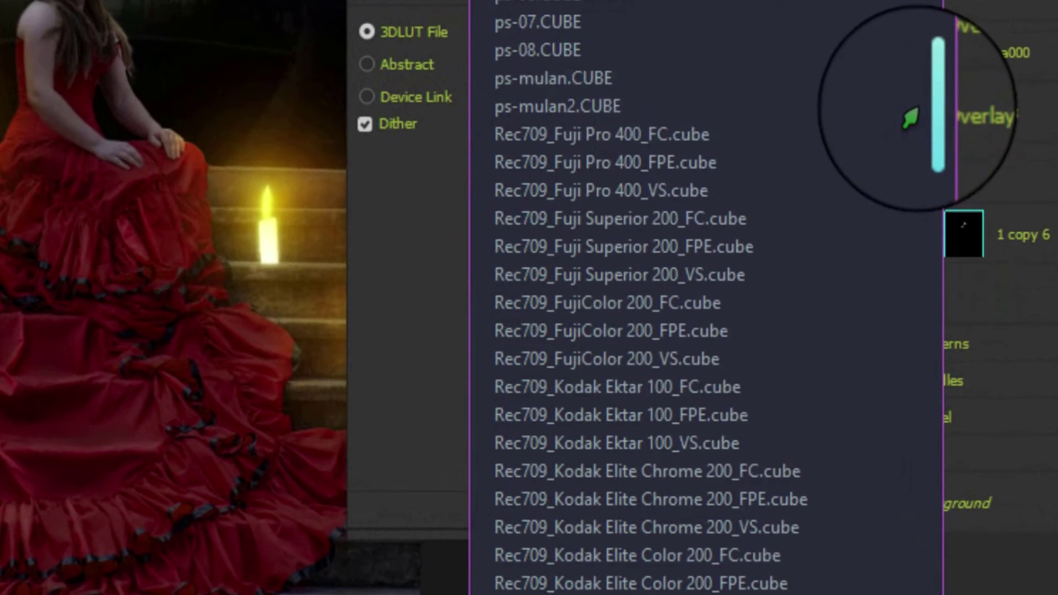
scroll(576, 141, up, 5)
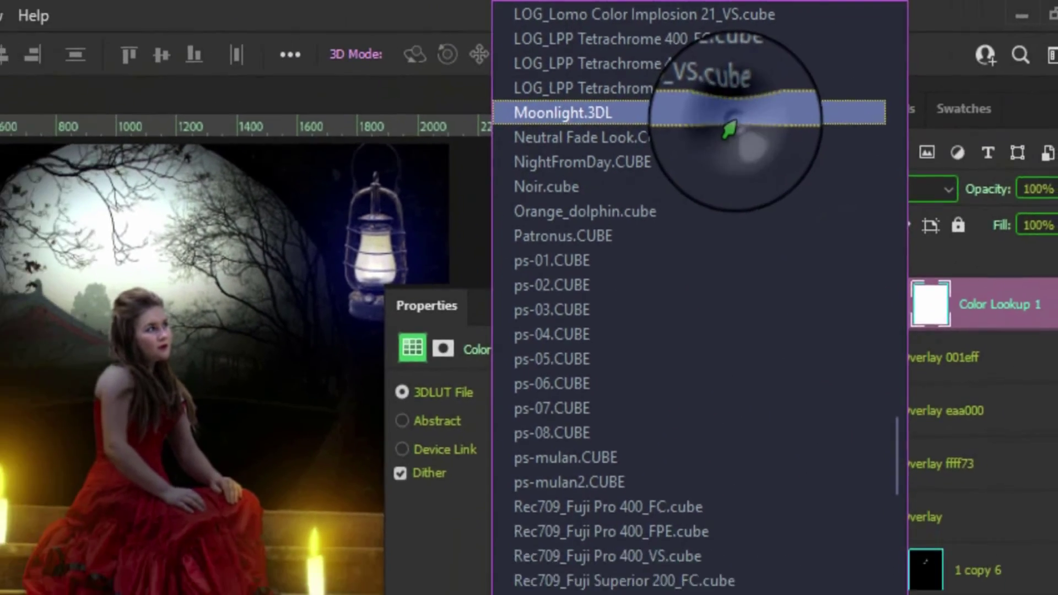
click(576, 127)
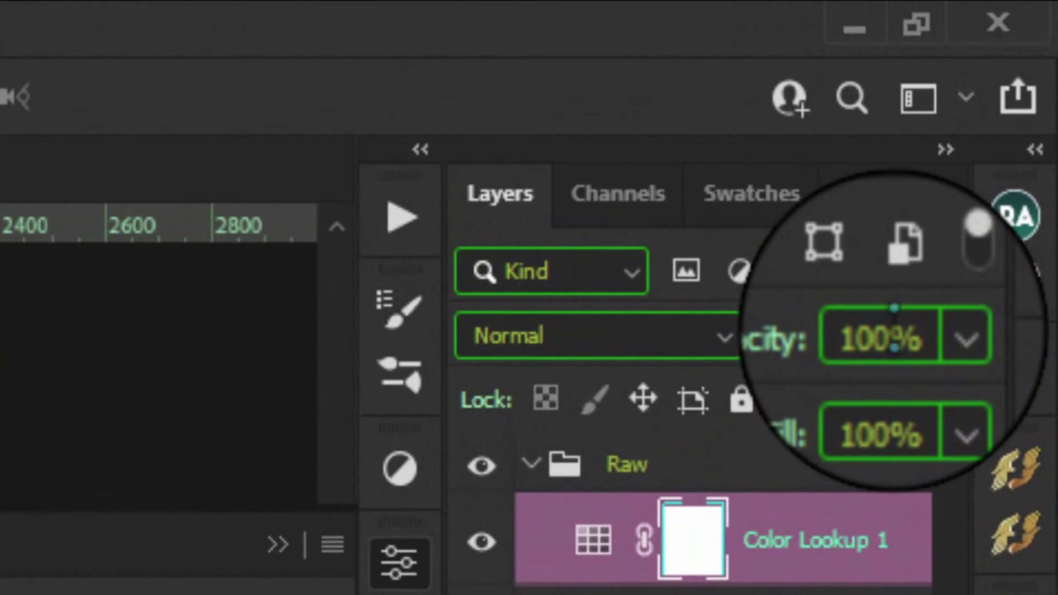
Set the Color Lookup to 30% opacity and 75% fill, toggling it to compare.
click(899, 328)
text(30)
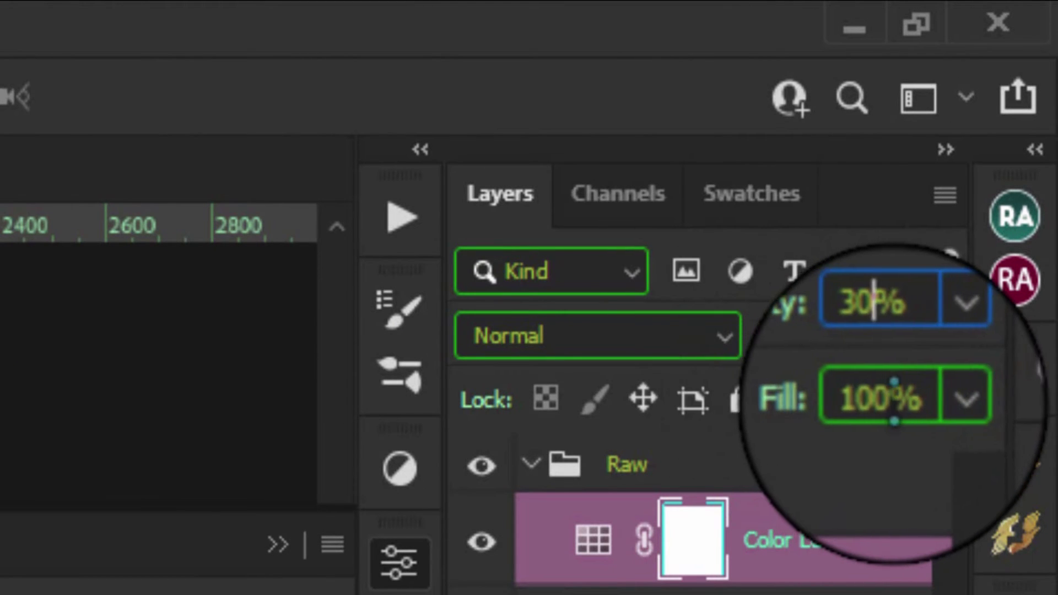
click(881, 400)
drag(870, 399, 855, 399)
text(75)
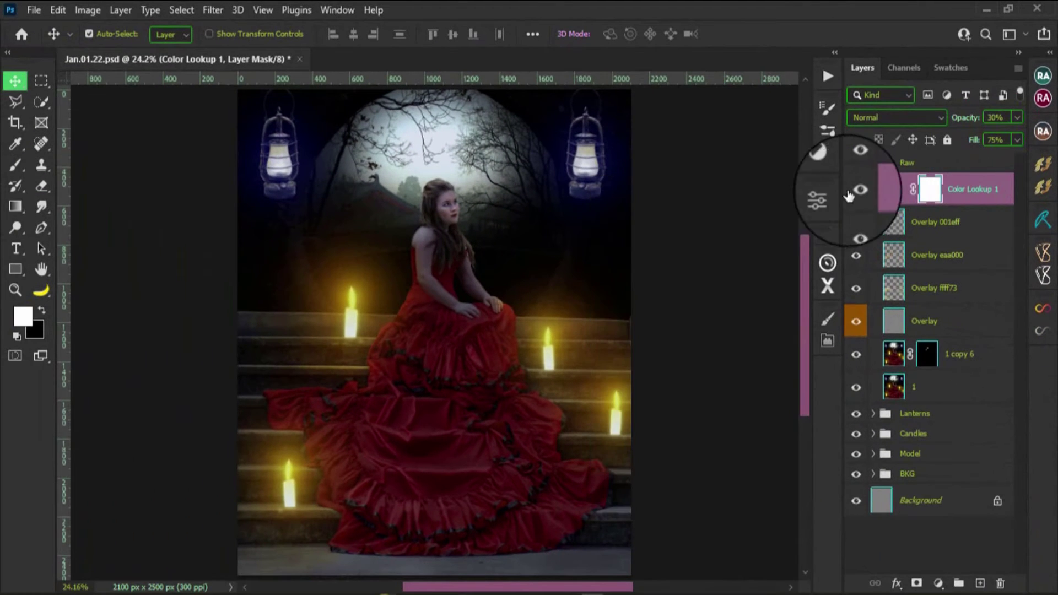
click(856, 191)
click(856, 190)
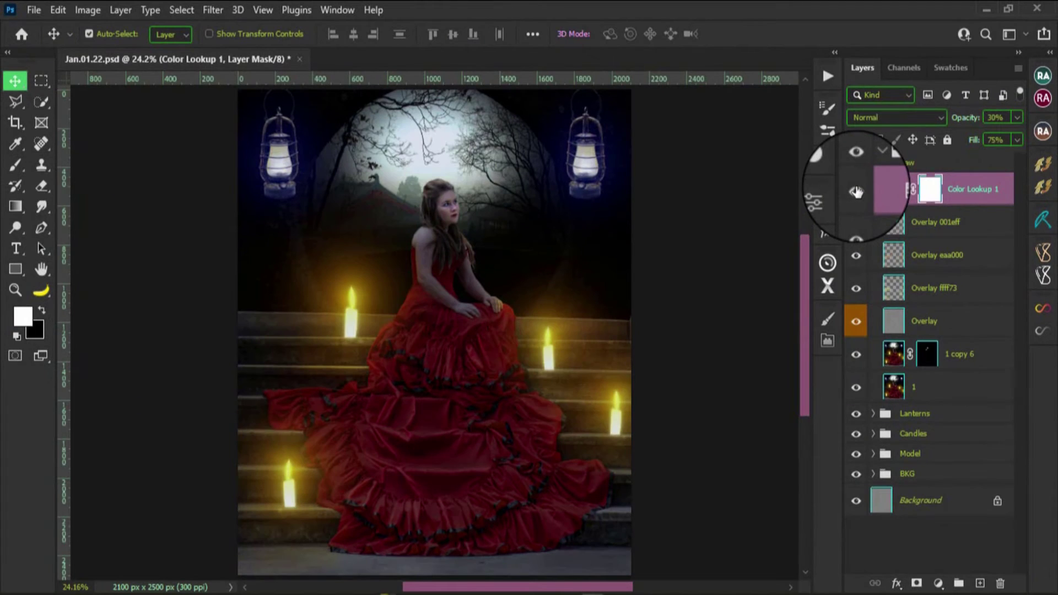
click(856, 190)
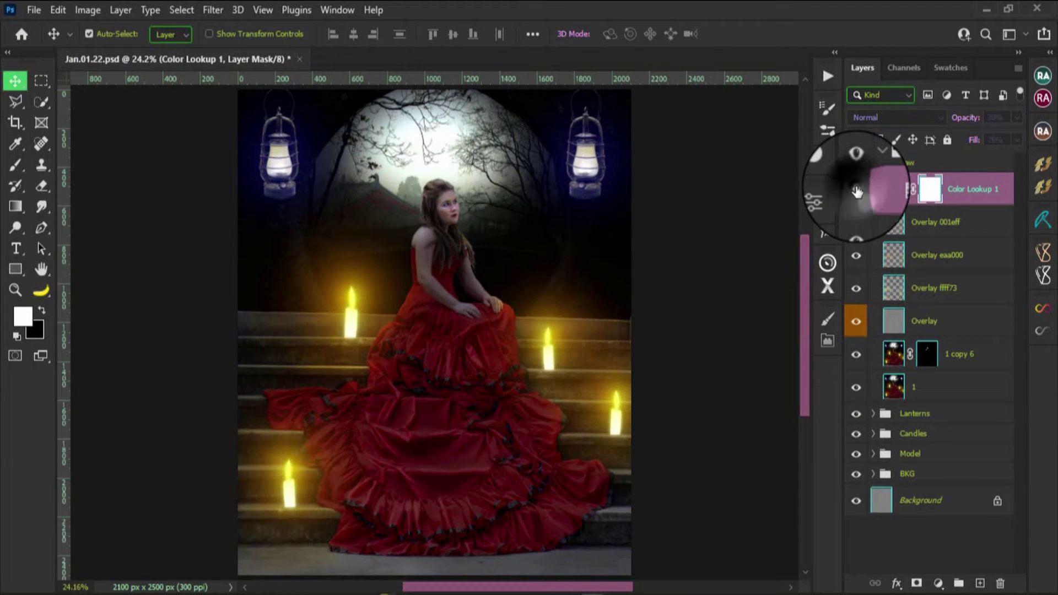
click(856, 190)
click(856, 190)
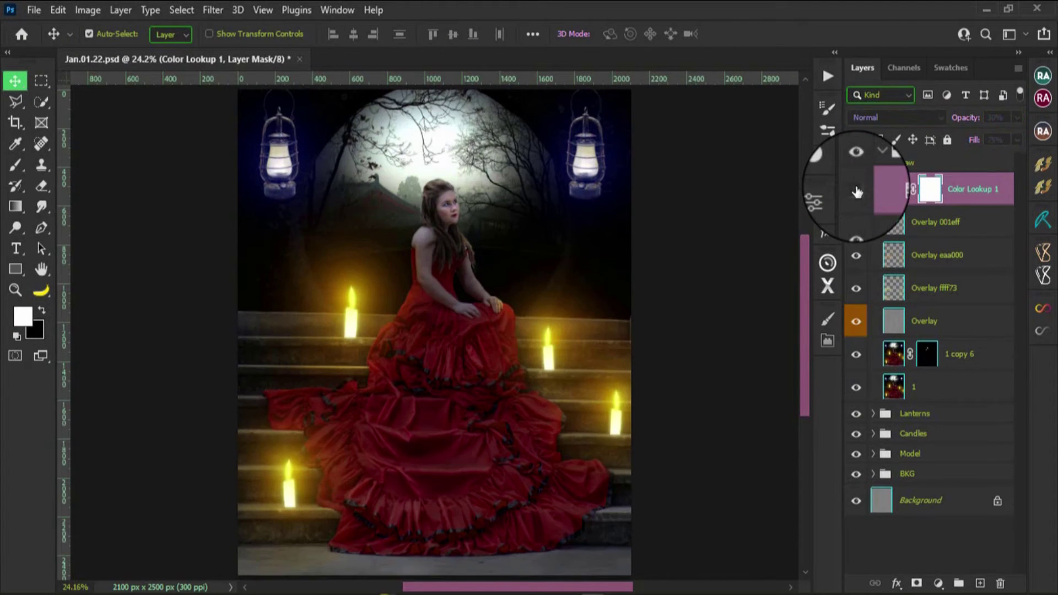
click(857, 191)
click(856, 191)
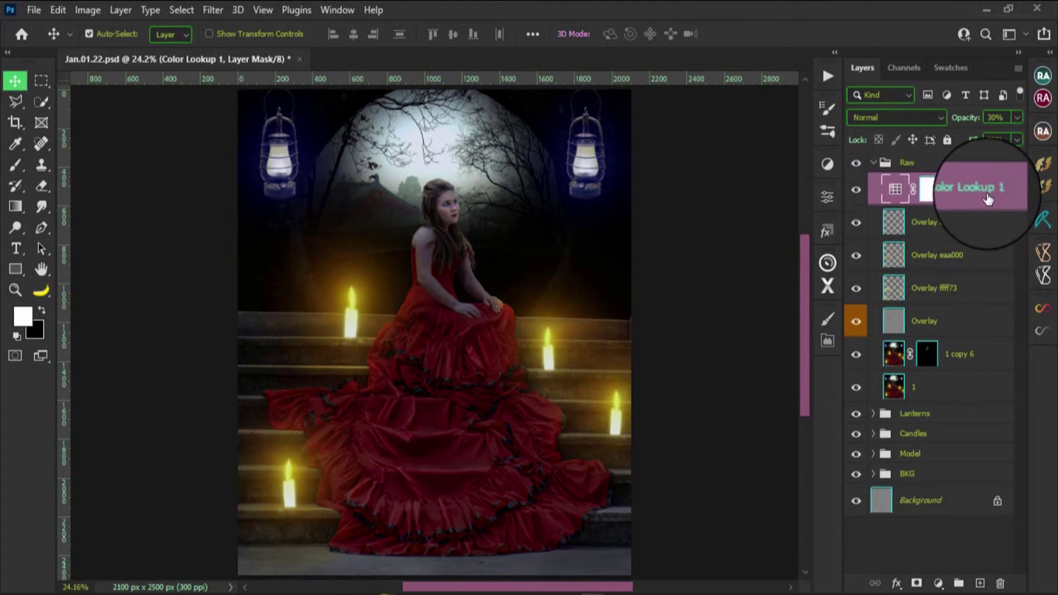
click(984, 194)
click(828, 164)
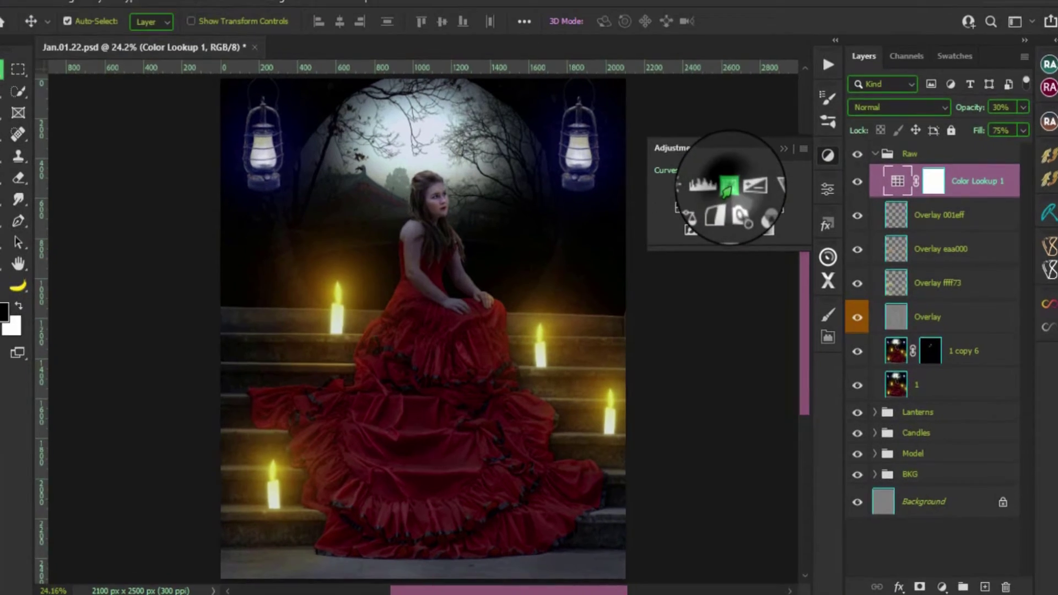
Add a Curves adjustment with the Linear Contrast preset.
click(729, 199)
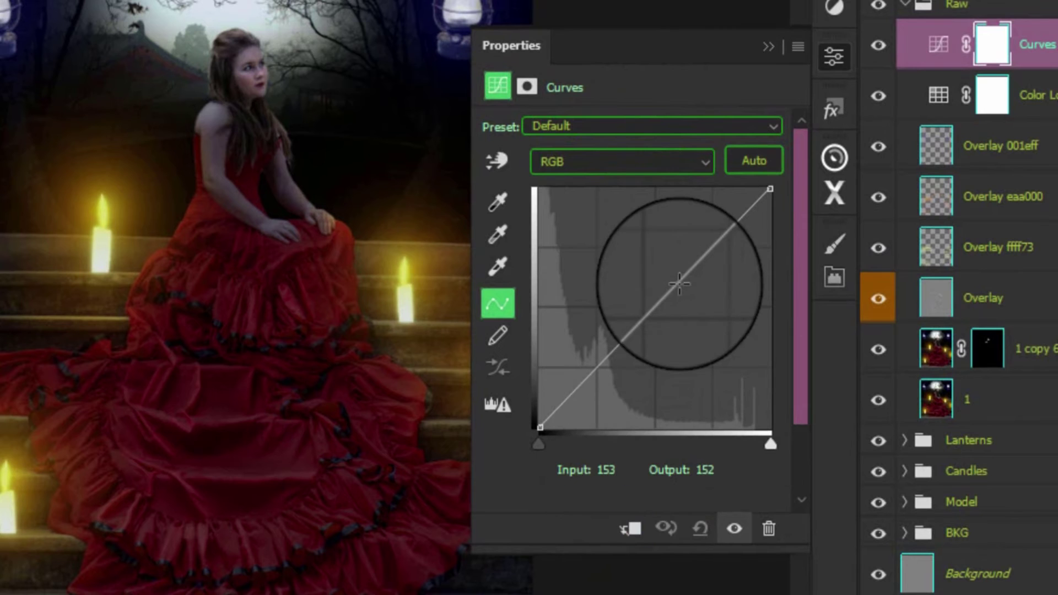
click(637, 127)
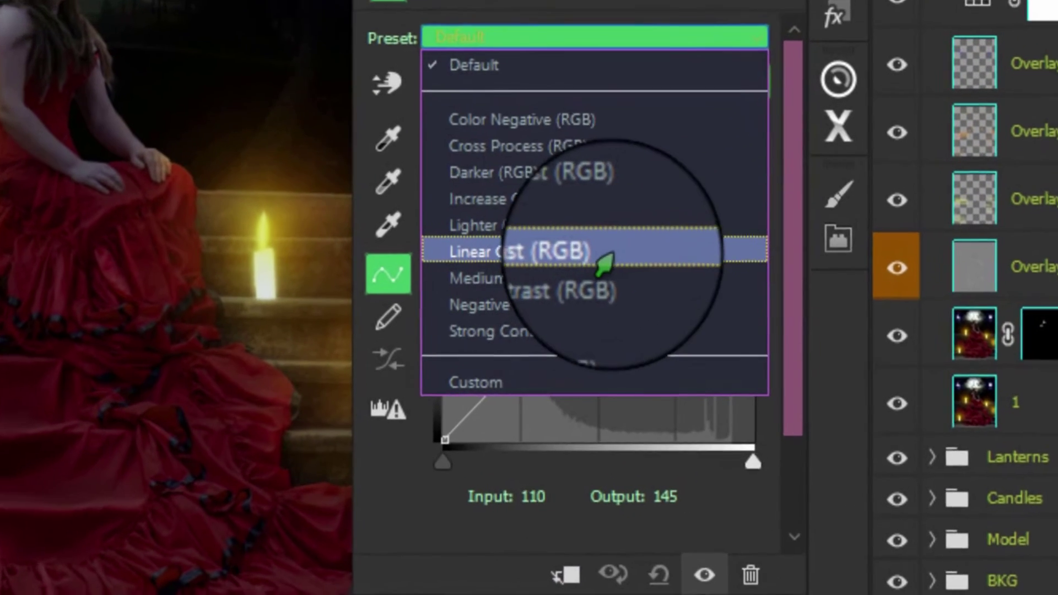
click(593, 282)
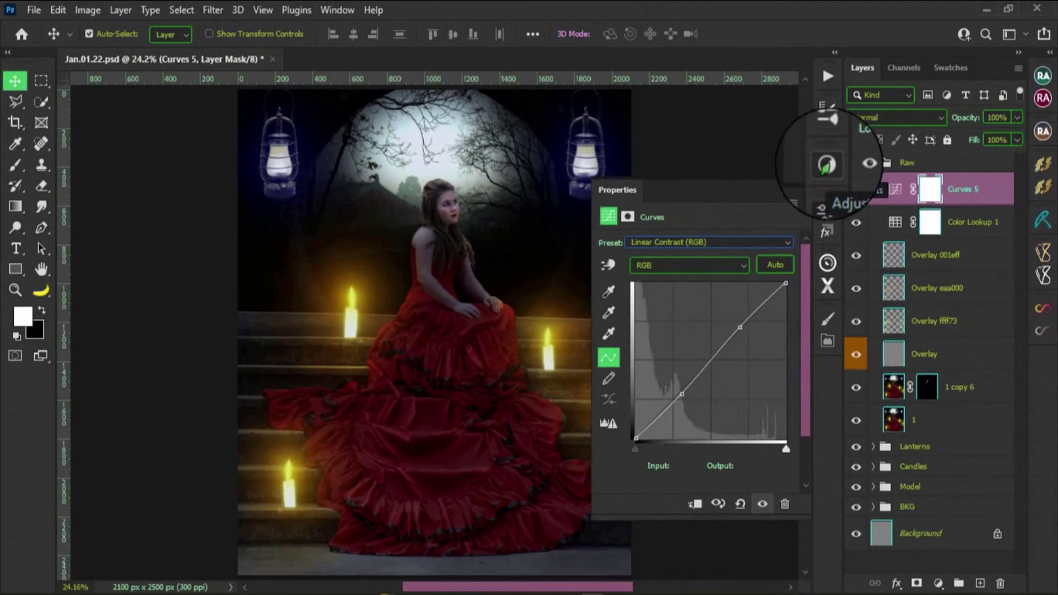
Add a second Curves layer with a midpoint at input 129, output 150.
click(828, 164)
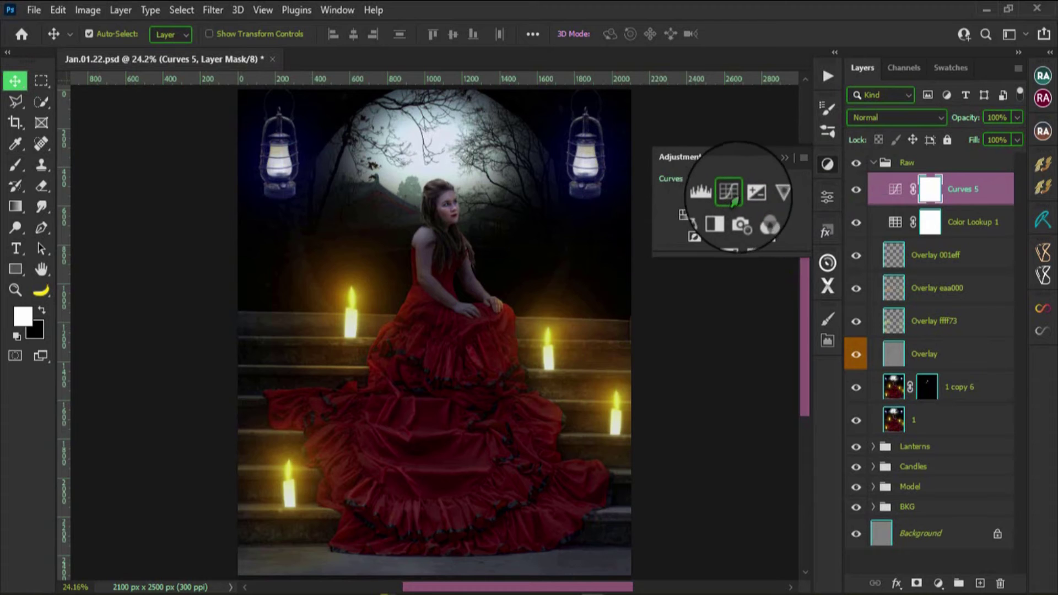
click(730, 191)
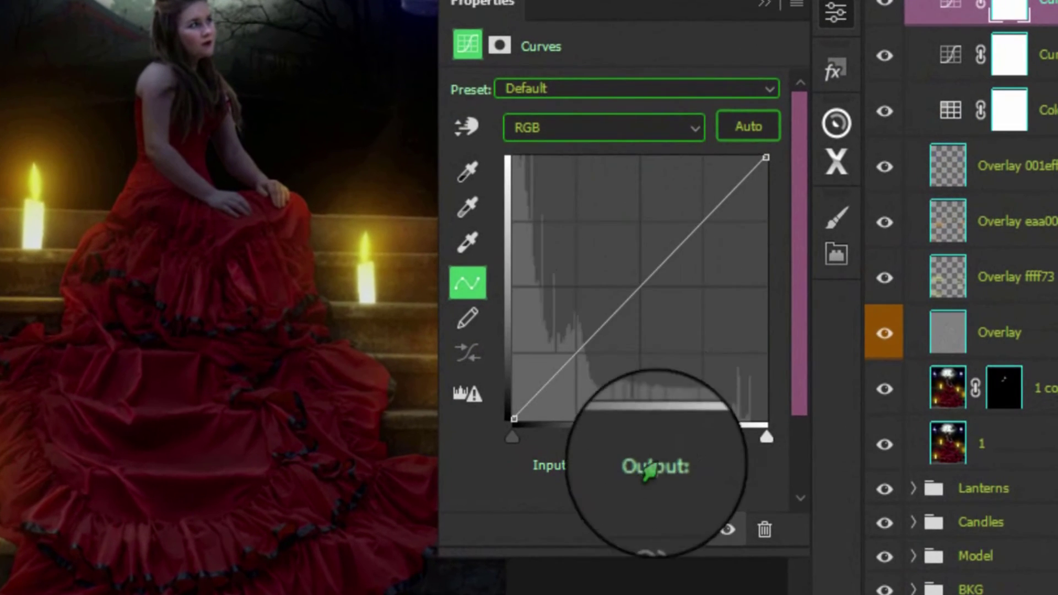
click(643, 286)
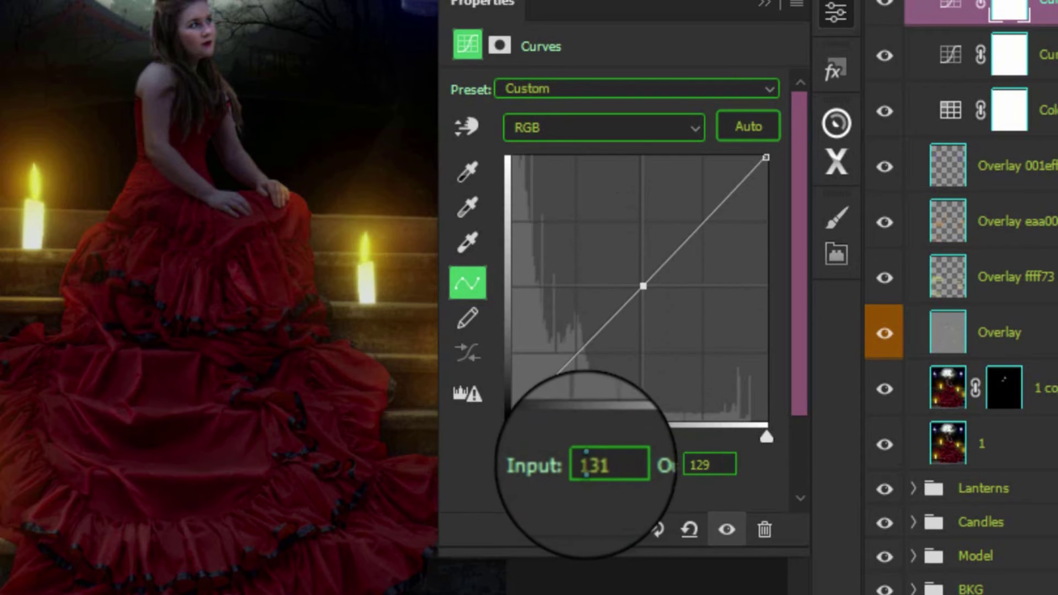
drag(587, 466, 607, 466)
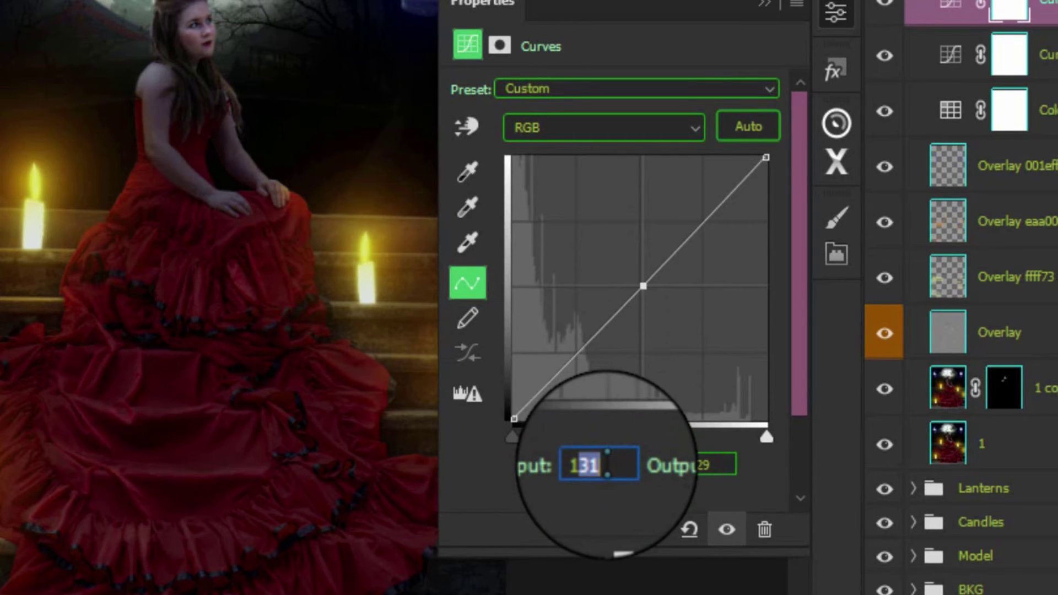
text(209)
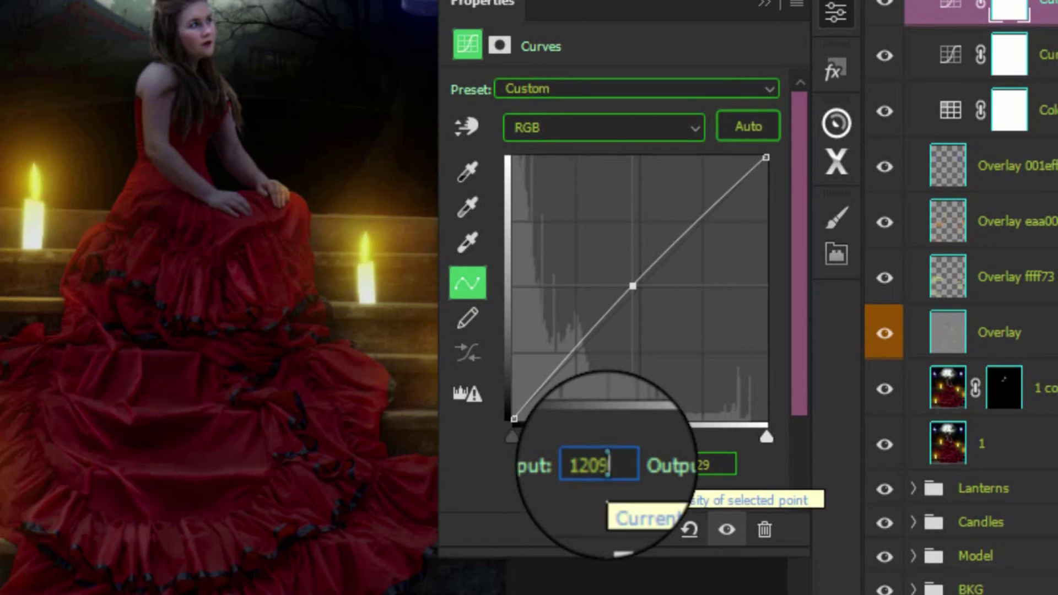
key(BackSpace)
key(BackSpace)
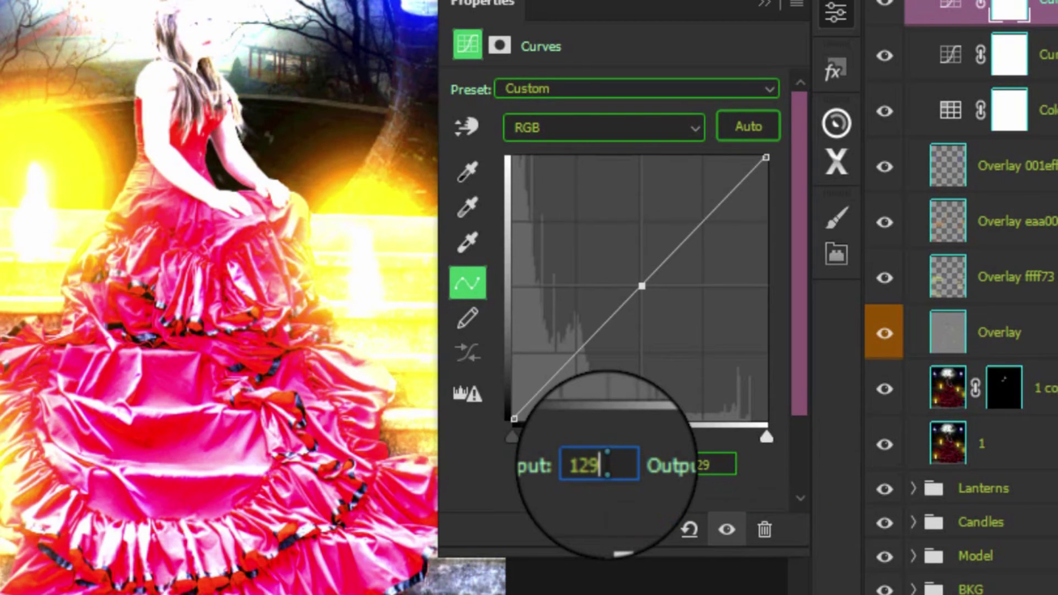
key(Tab)
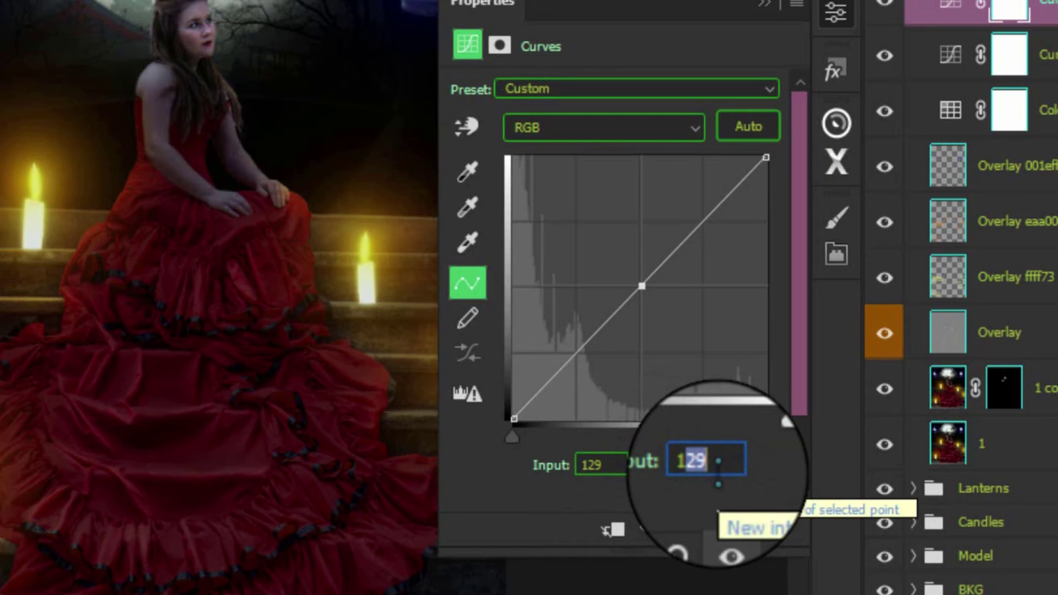
text(150)
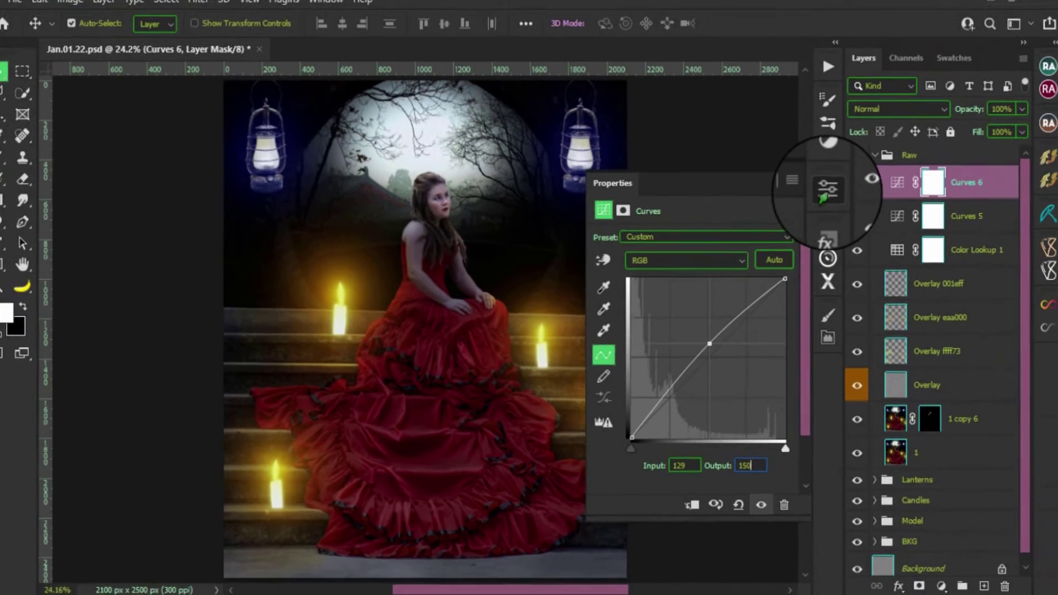
click(827, 206)
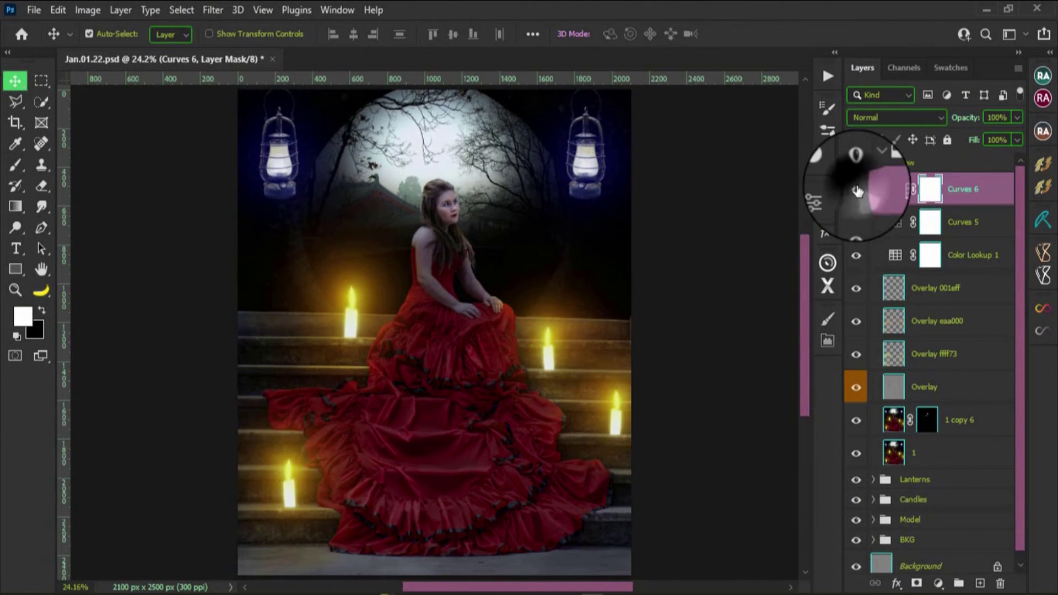
Stamp all visible layers above Curves 6 into a new layer named 2.
key(ctrl+alt+shift+e)
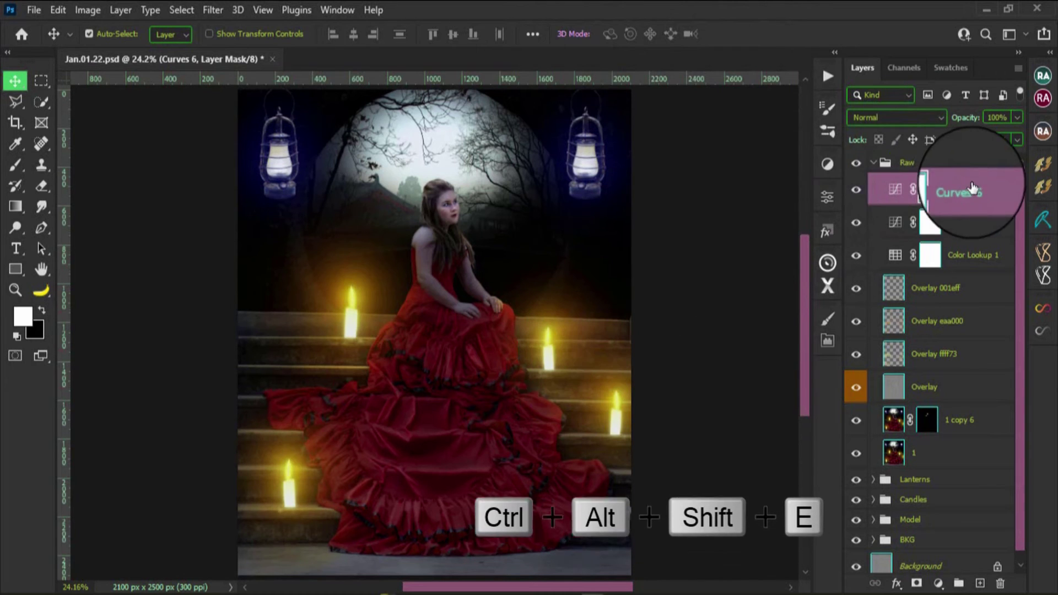
click(992, 194)
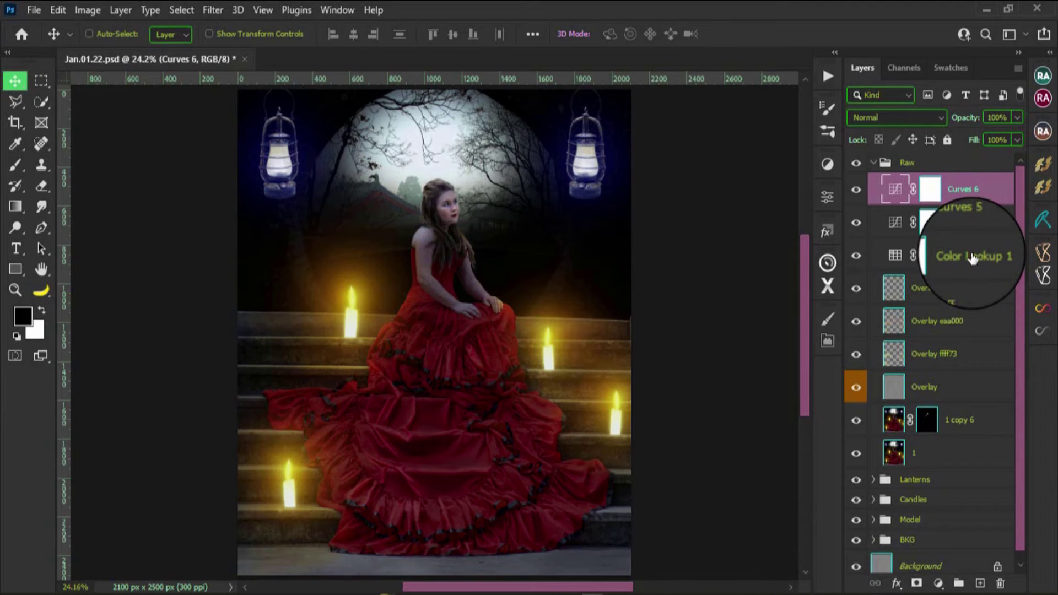
key(ctrl+alt+shift+e)
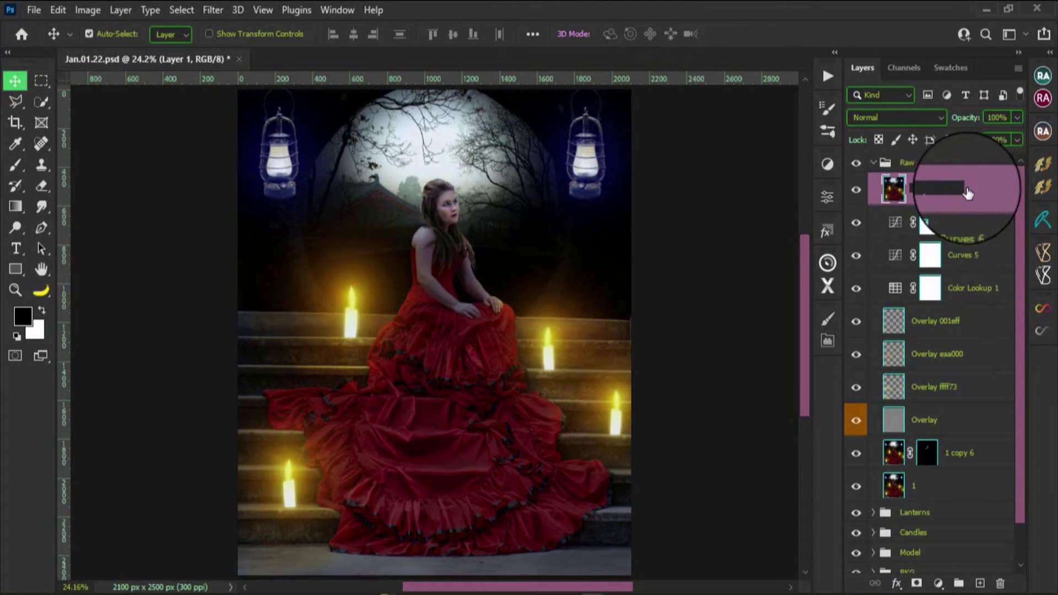
text(2)
key(Return)
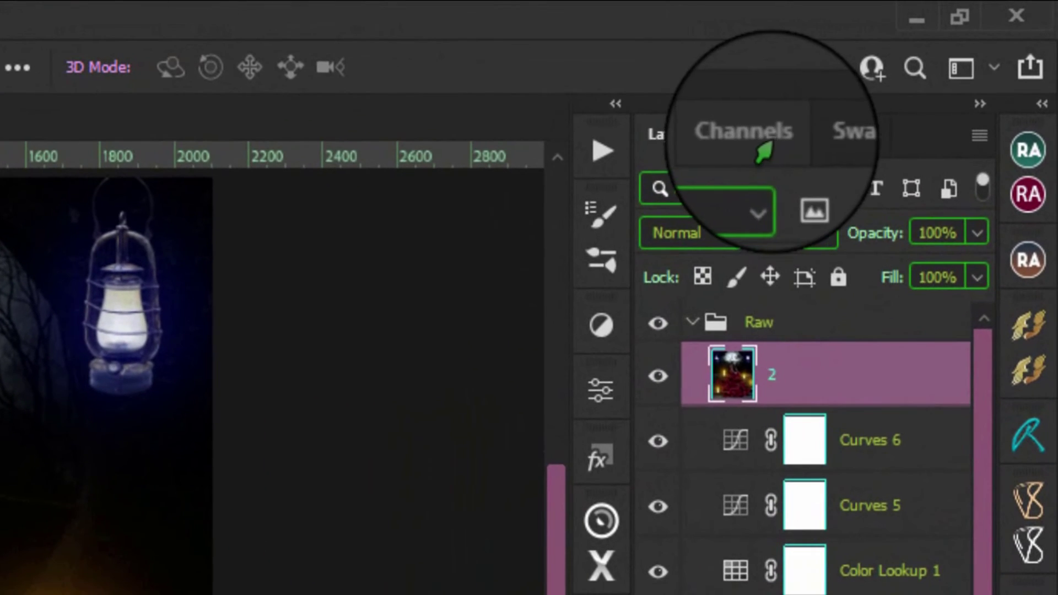
Invert layer 2's blue channel and lower the layer's opacity to 7%.
click(904, 69)
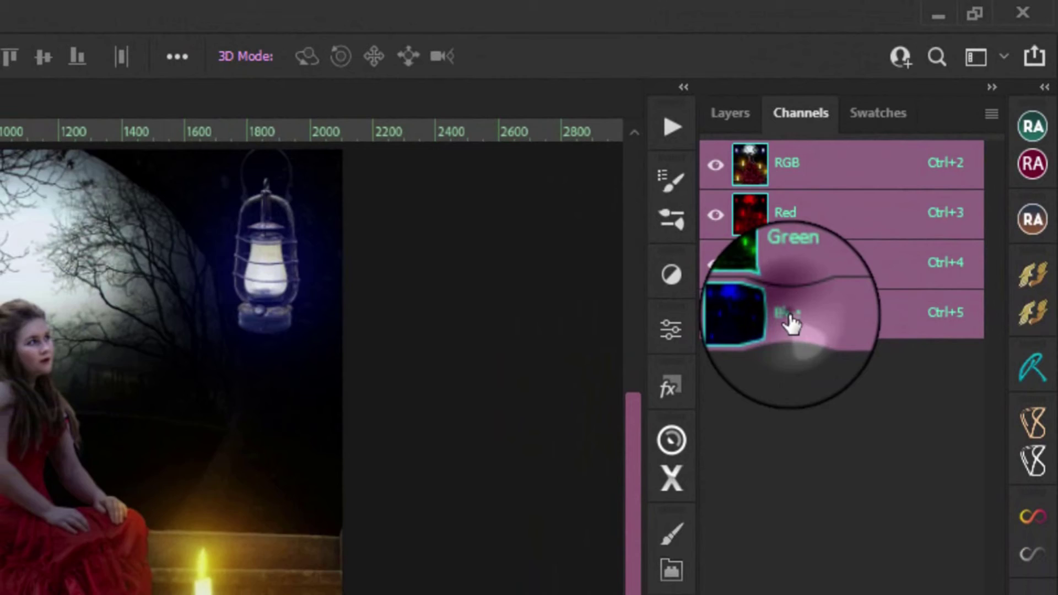
click(791, 322)
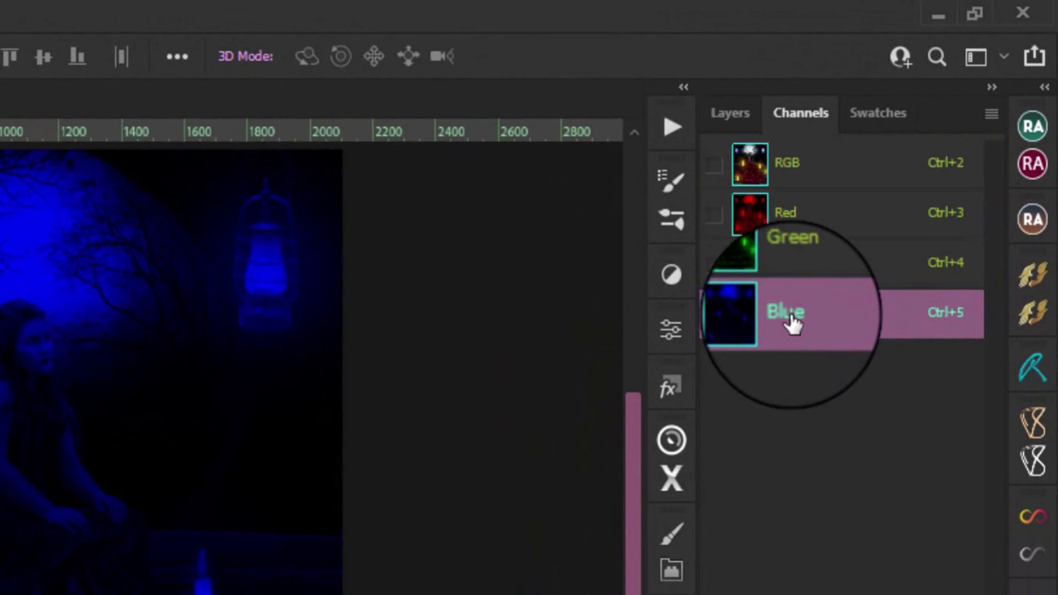
key(ctrl+i)
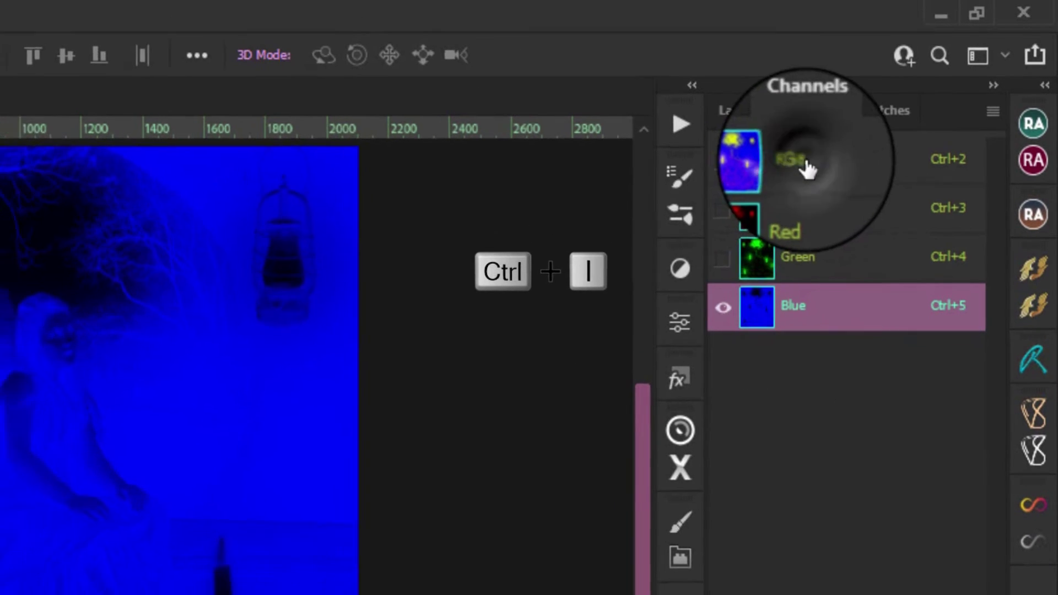
click(799, 179)
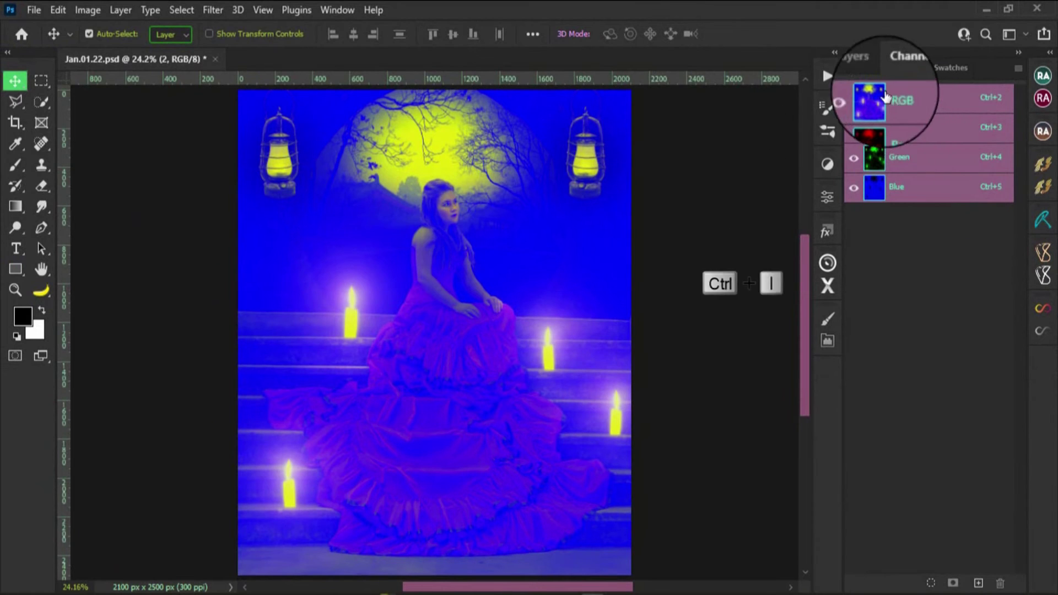
click(857, 68)
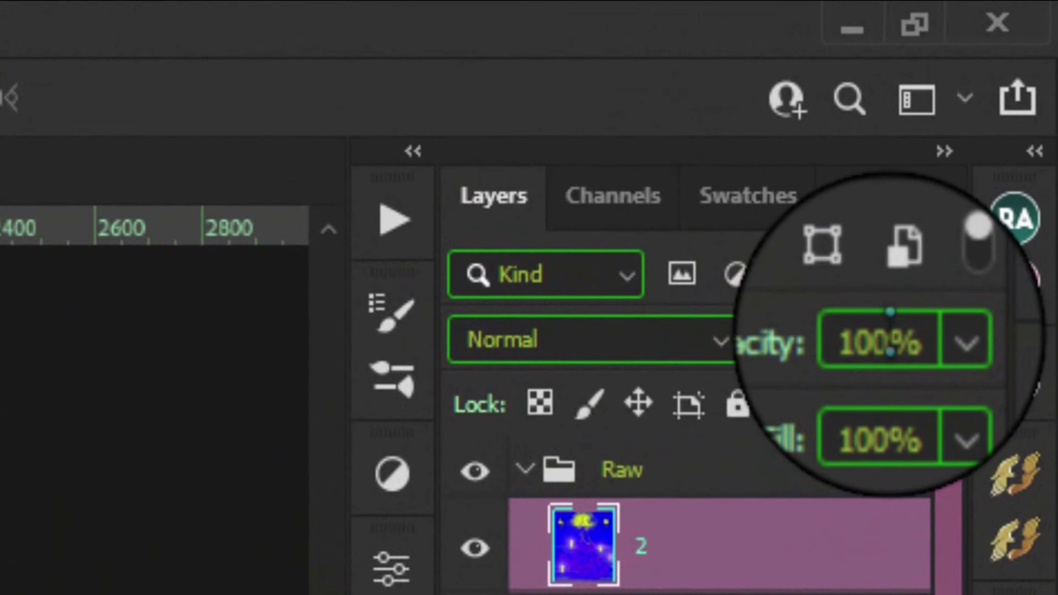
click(890, 332)
text(7)
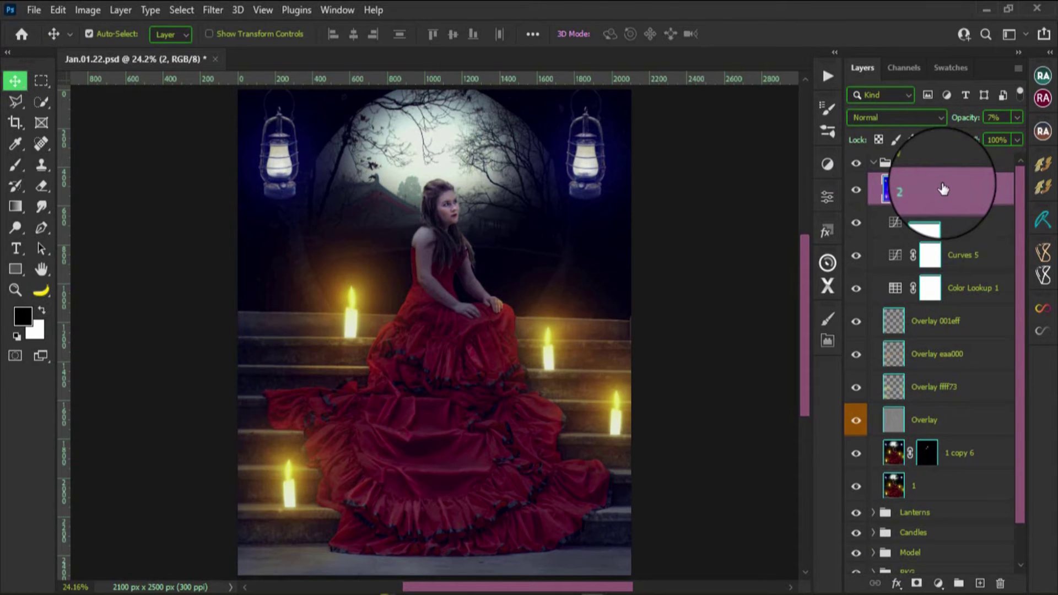
key(ctrl+alt+shift+e)
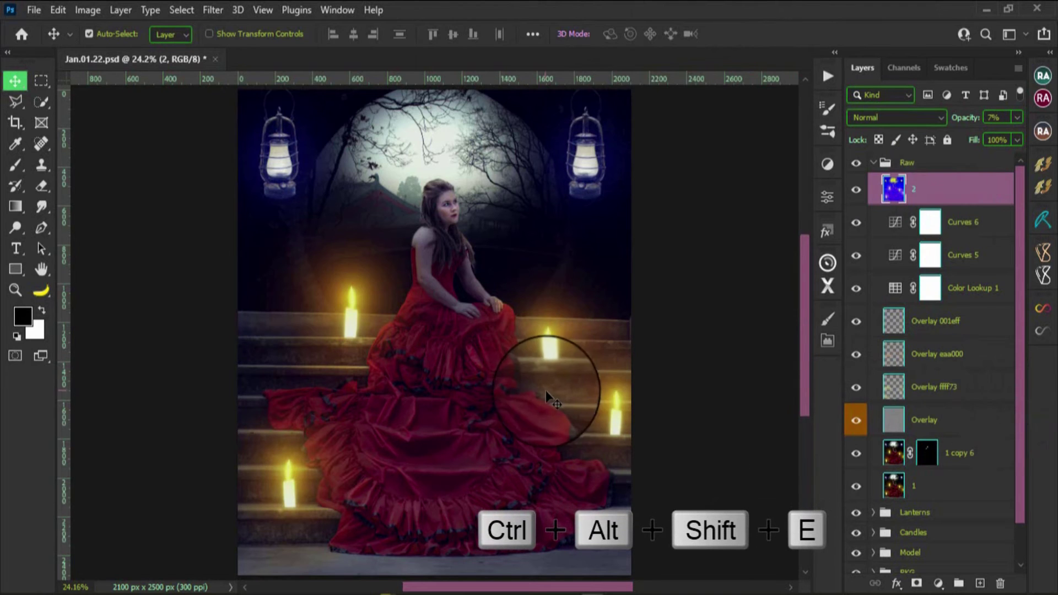
Stamp all visible layers onto a new merged layer named 3.
scroll(557, 404, down, 2)
scroll(557, 404, up, 1)
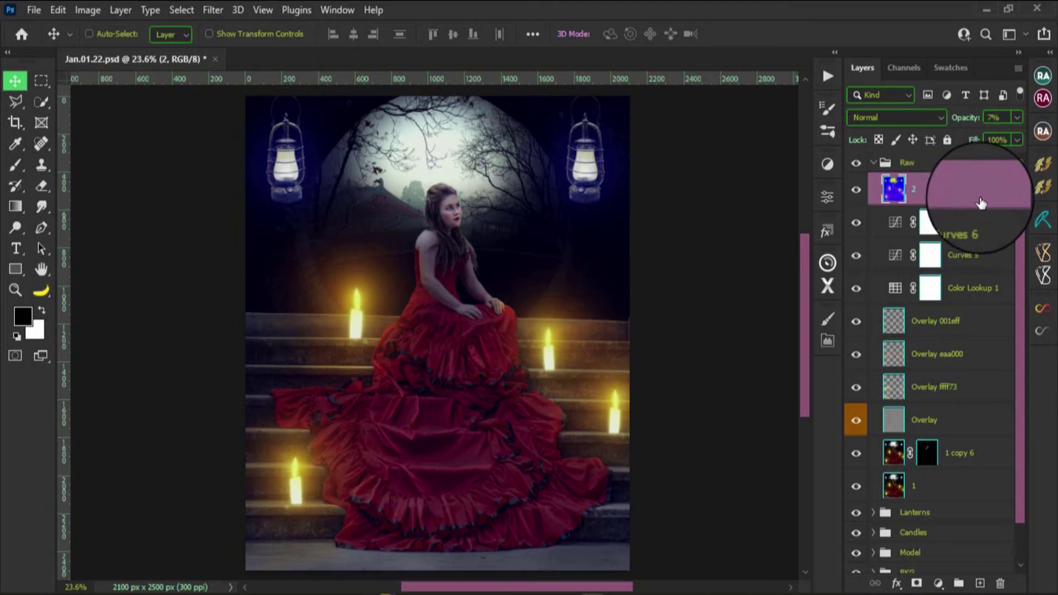
key(ctrl+alt+shift+e)
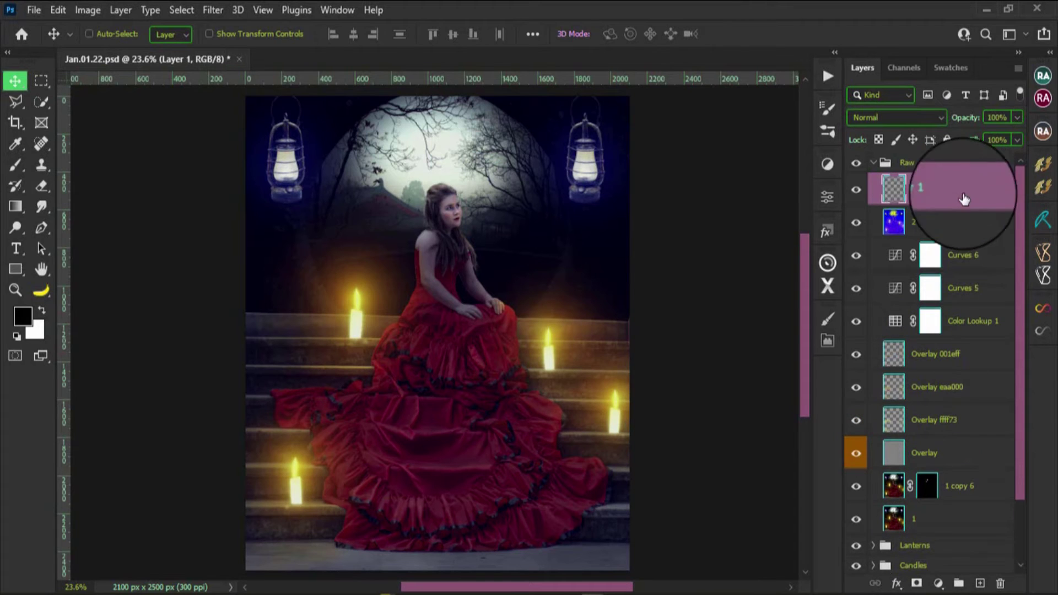
text(3)
key(Return)
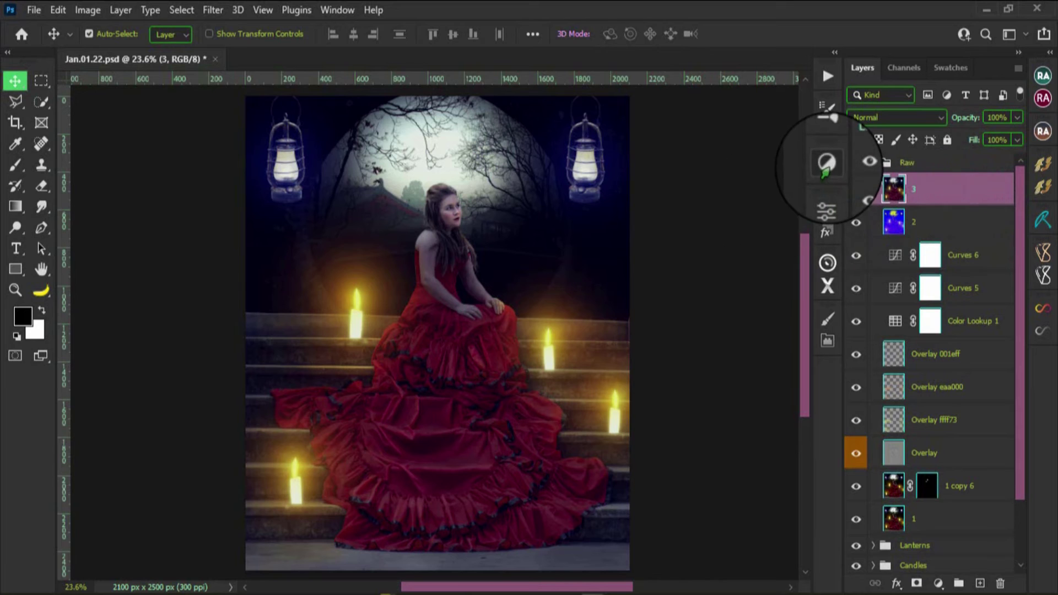
click(828, 164)
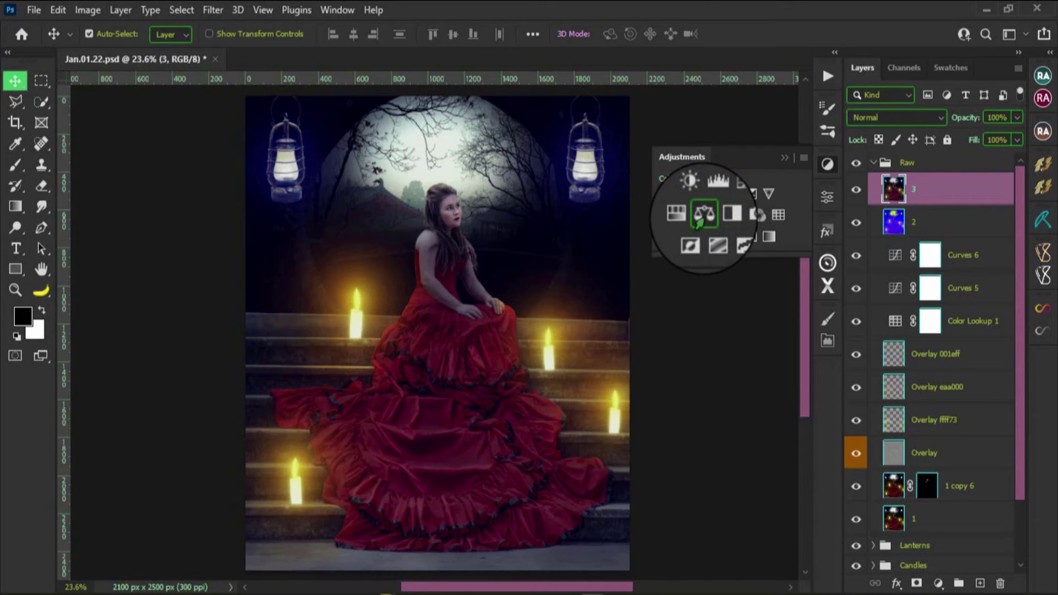
Add a Color Balance adjustment that warms midtones with Red +30 and Yellow -35.
click(699, 220)
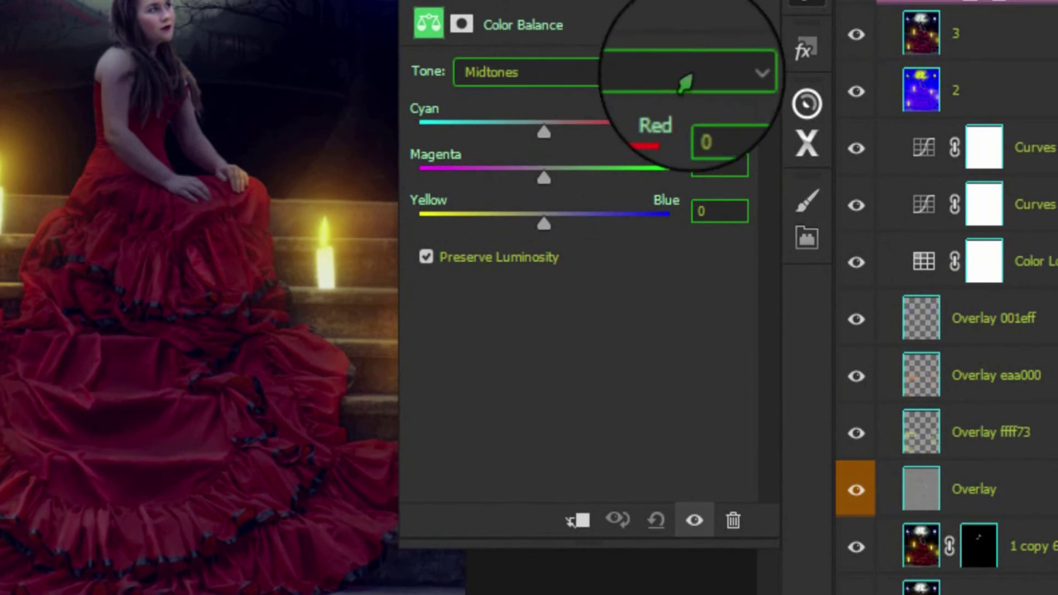
click(701, 119)
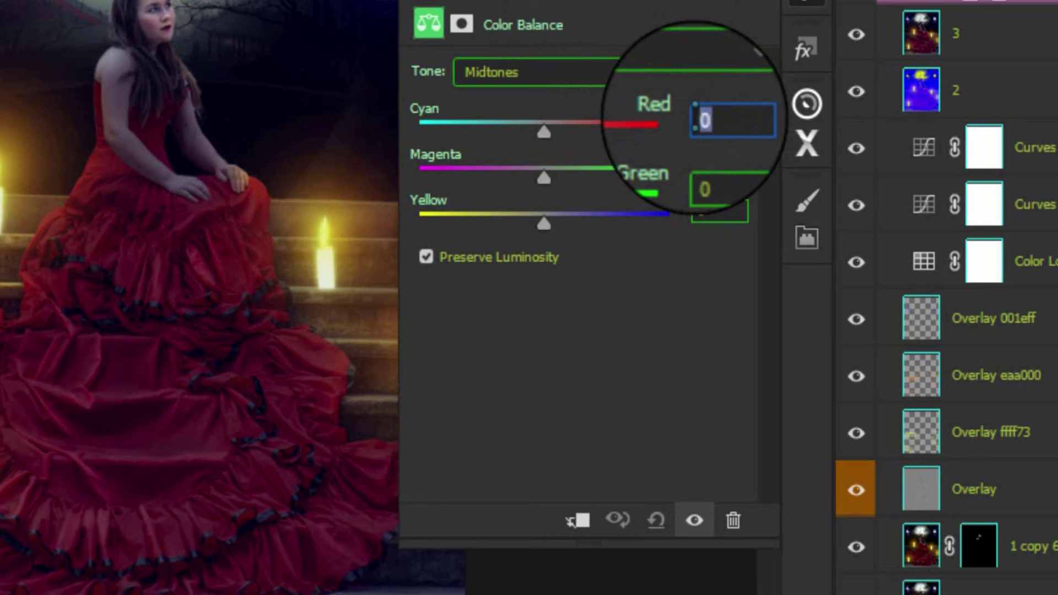
text(32)
click(708, 213)
text(-38)
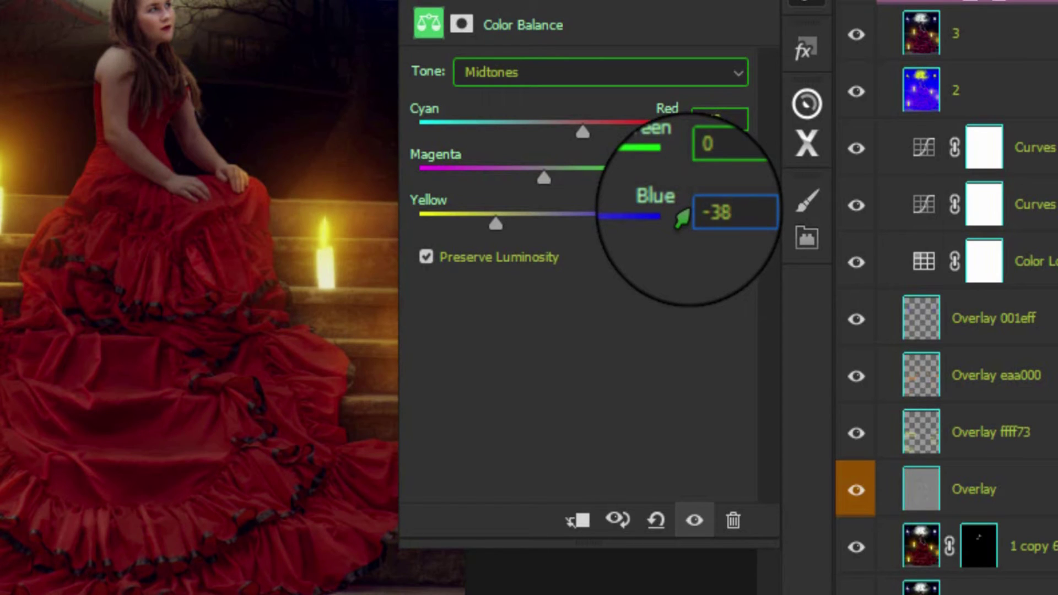
key(BackSpace)
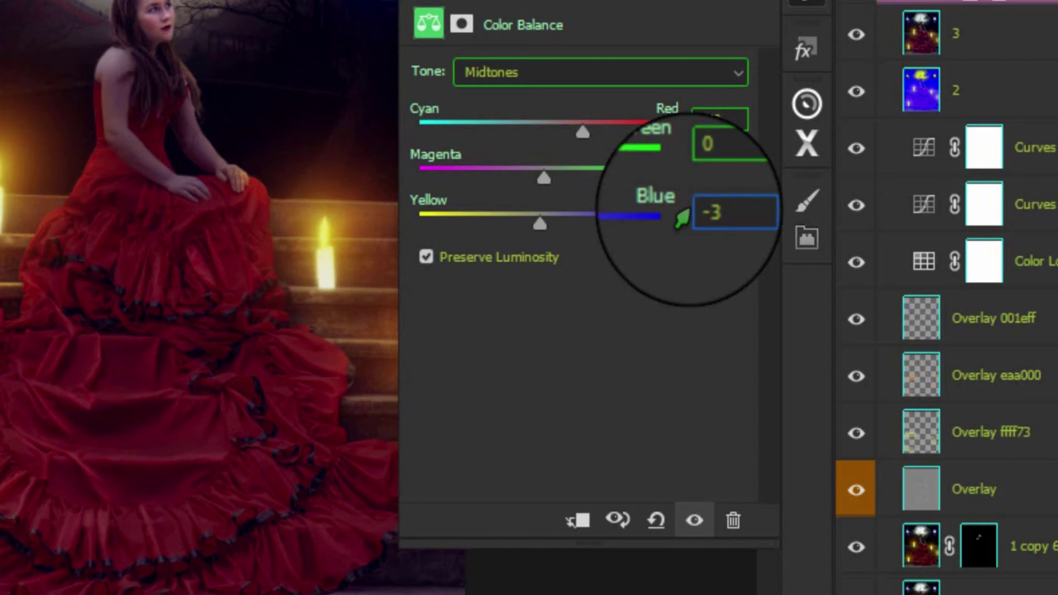
text(5)
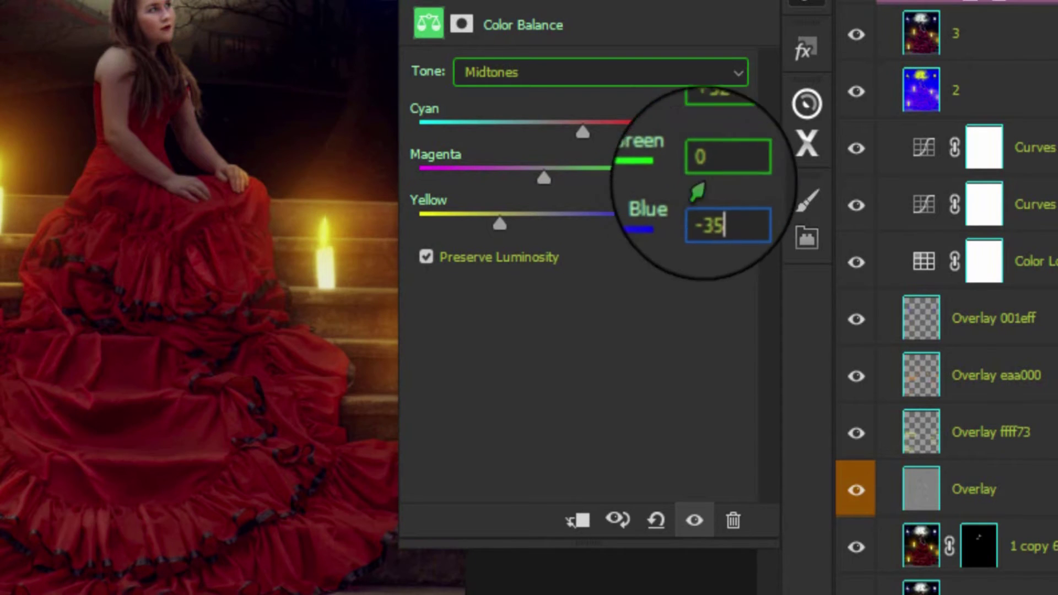
click(717, 117)
click(711, 116)
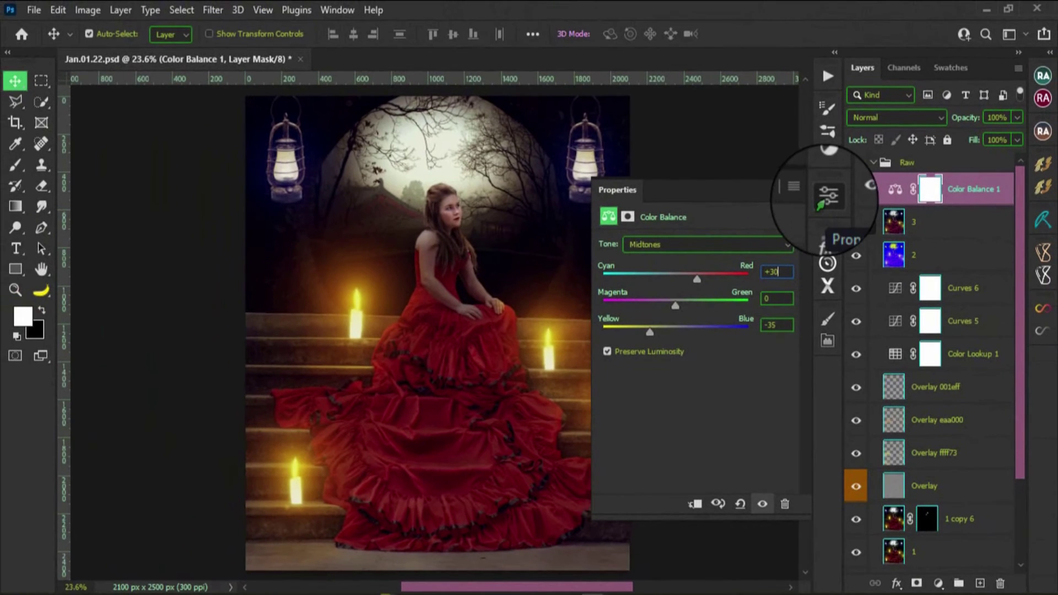
click(828, 197)
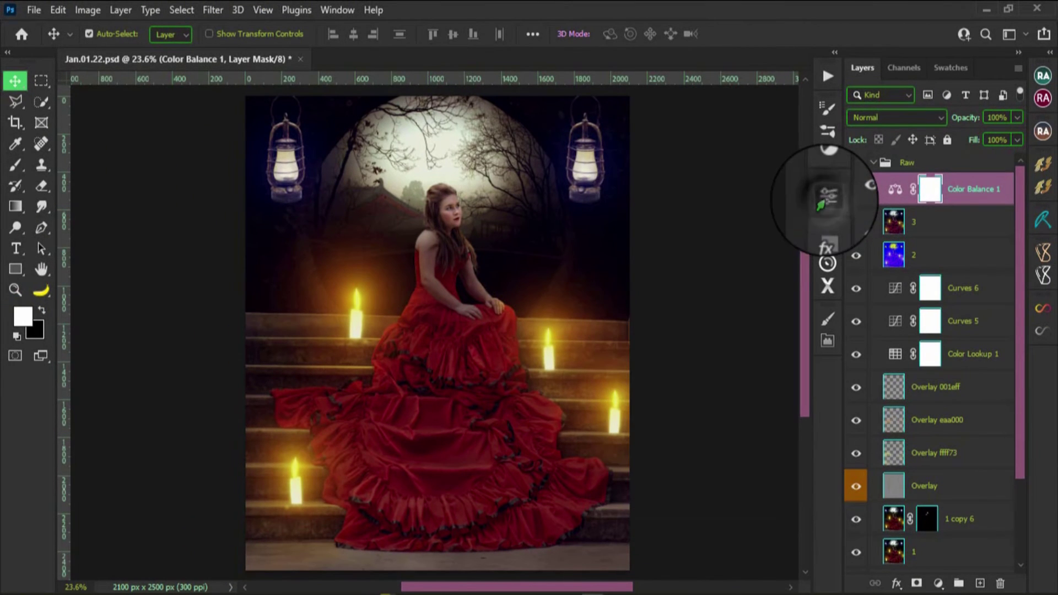
Toggle Color Balance 1 off and on to compare, leaving it visible.
click(857, 189)
click(858, 191)
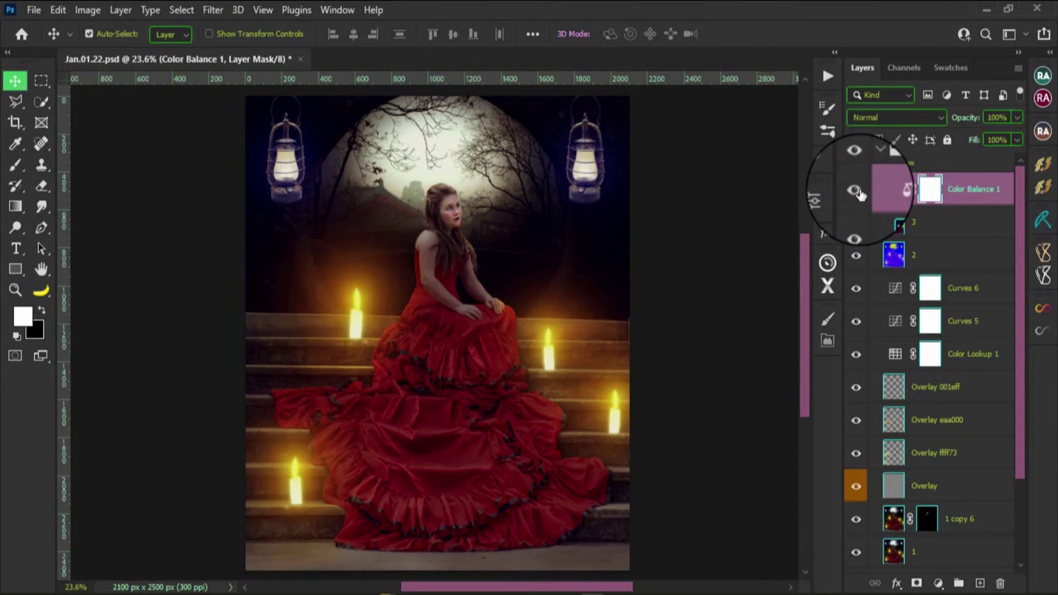
click(858, 190)
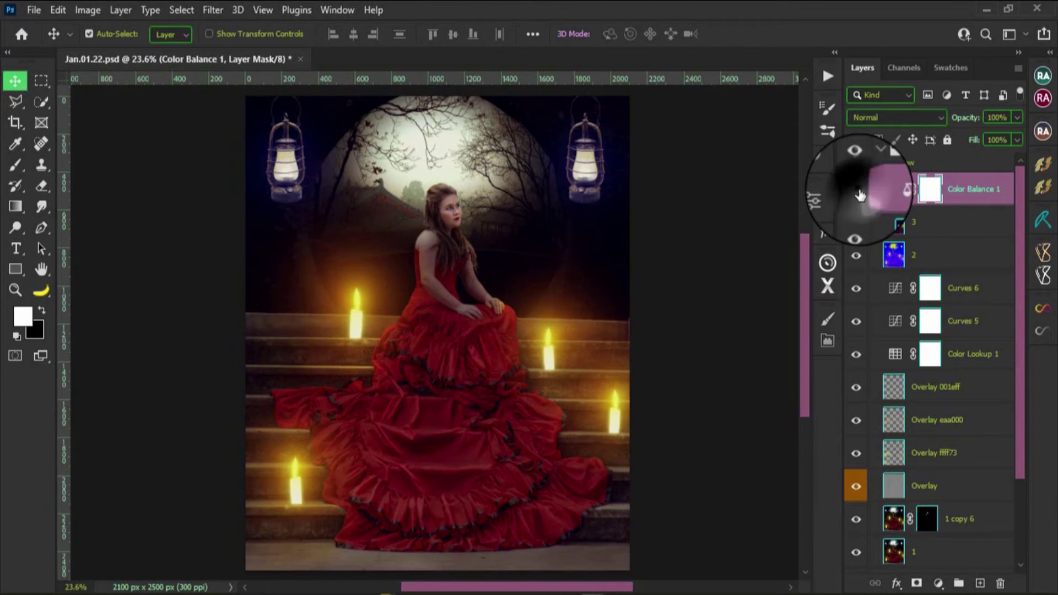
click(857, 190)
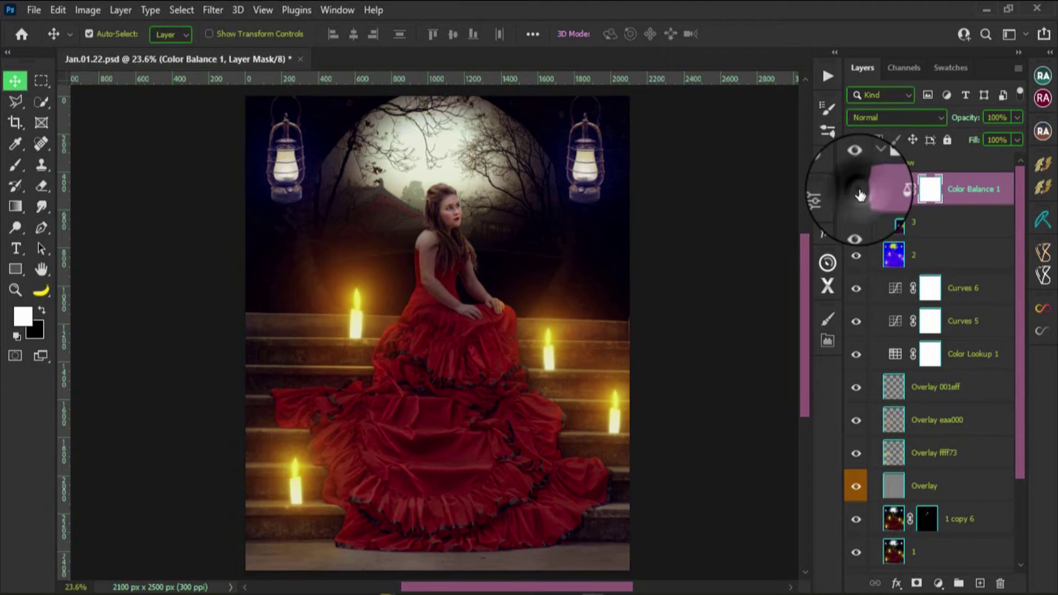
click(856, 189)
Invert Color Balance 1's mask and paint warmth back over the lanterns, candles and dress.
key(ctrl+i)
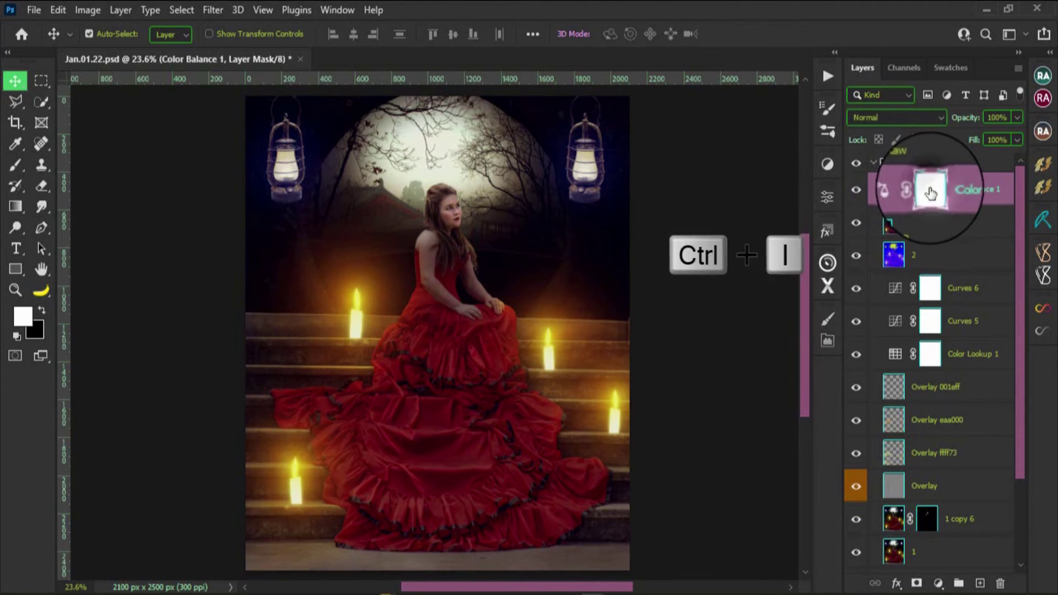
key(ctrl)
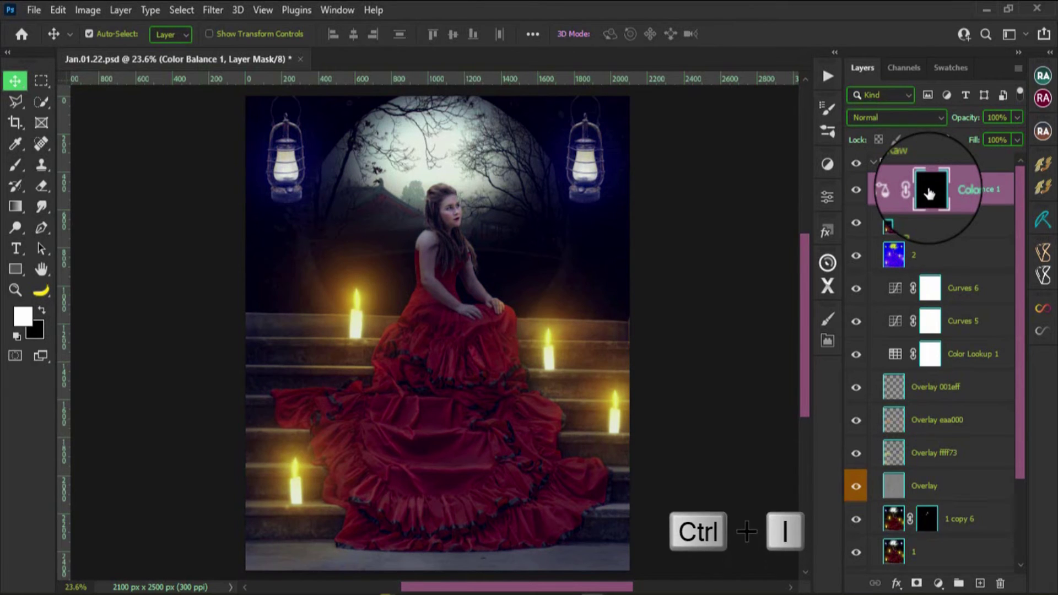
key(b)
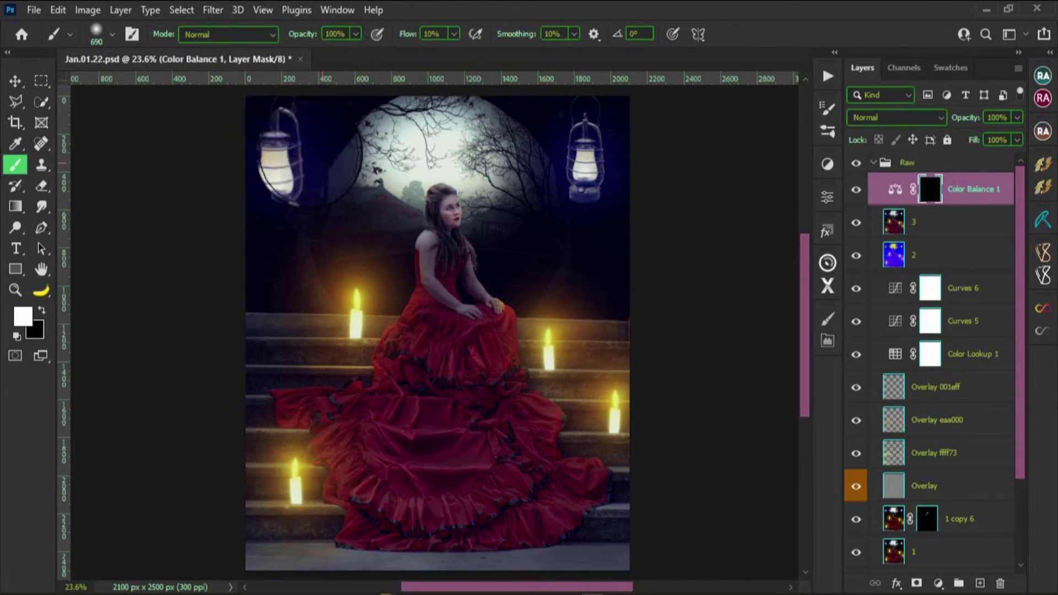
drag(598, 200, 594, 170)
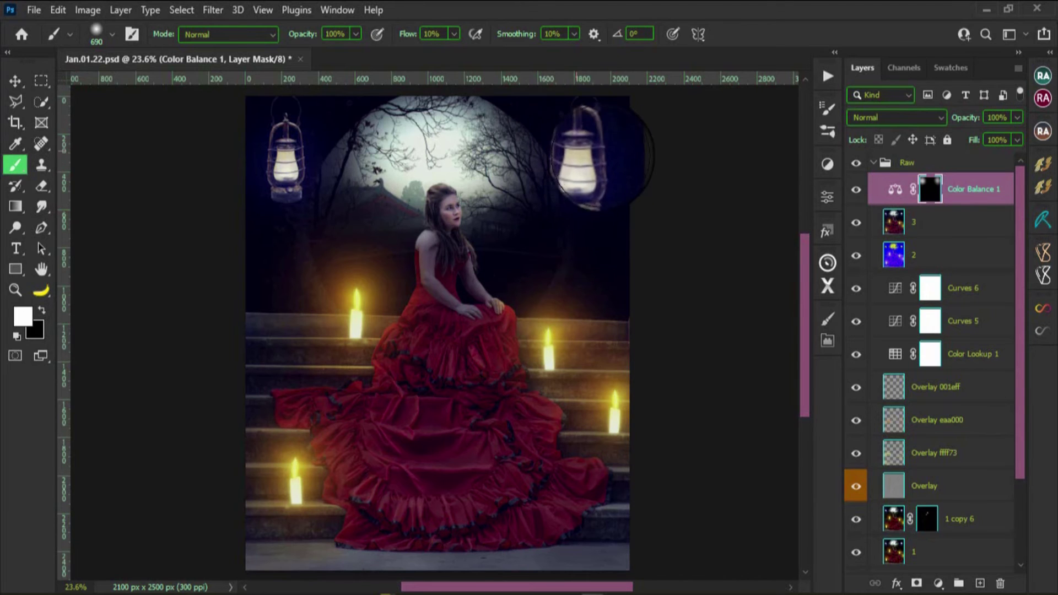
mouse_move(320, 331)
mouse_down()
mouse_move(328, 350)
mouse_move(289, 488)
mouse_up()
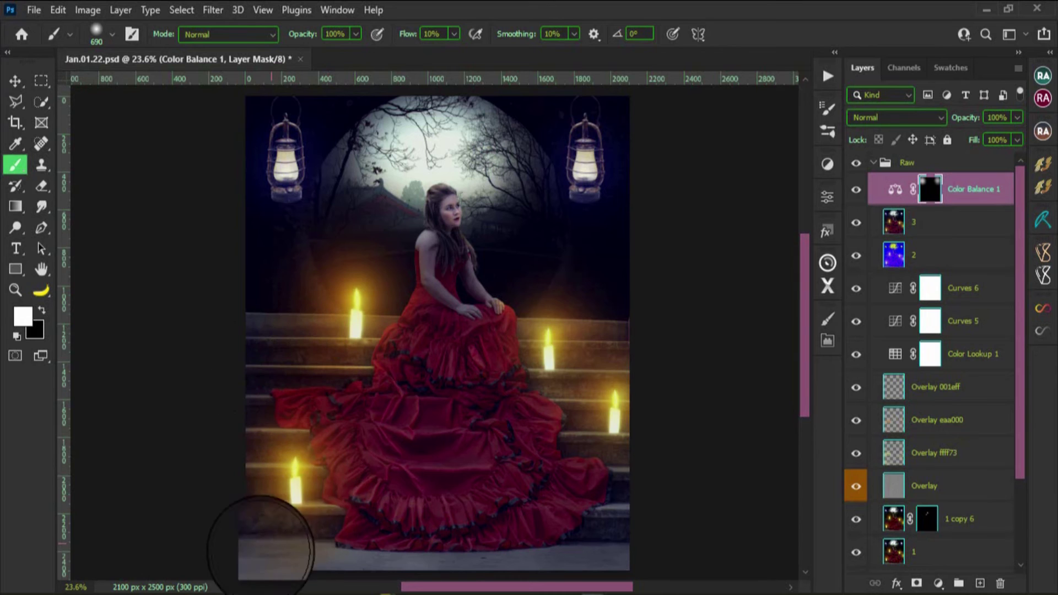
mouse_move(655, 452)
mouse_down()
mouse_move(682, 454)
mouse_move(591, 366)
mouse_up()
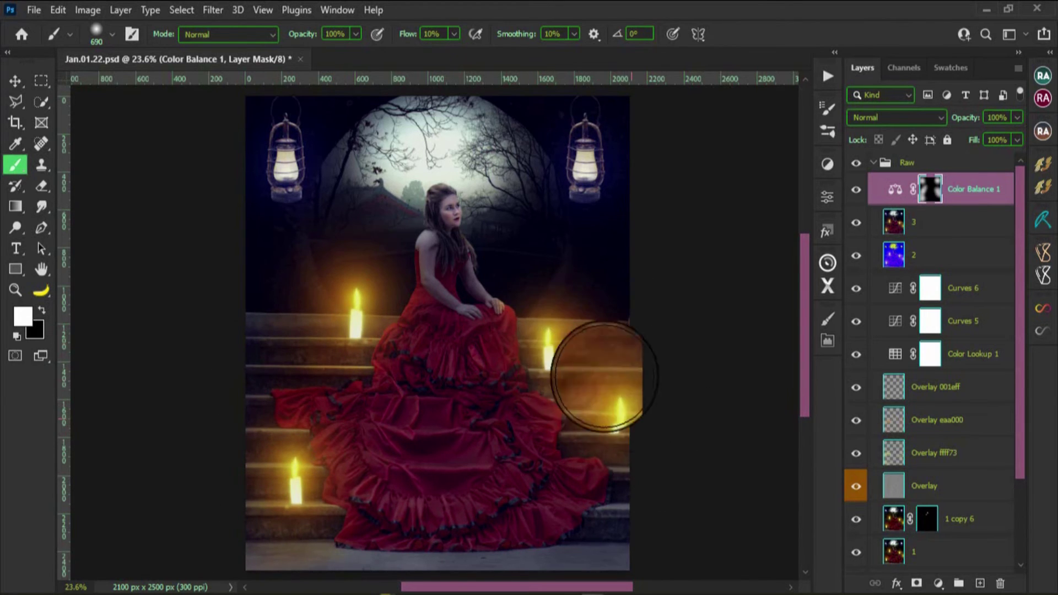
mouse_move(651, 490)
mouse_down()
mouse_move(507, 356)
mouse_move(448, 226)
mouse_move(461, 296)
mouse_move(425, 366)
mouse_move(422, 423)
mouse_move(524, 496)
mouse_move(302, 402)
mouse_move(308, 496)
mouse_move(630, 500)
mouse_move(575, 528)
mouse_move(381, 524)
mouse_move(514, 380)
mouse_move(512, 353)
mouse_move(437, 224)
mouse_move(523, 165)
mouse_move(609, 165)
mouse_move(286, 117)
mouse_up()
key(ctrl+z)
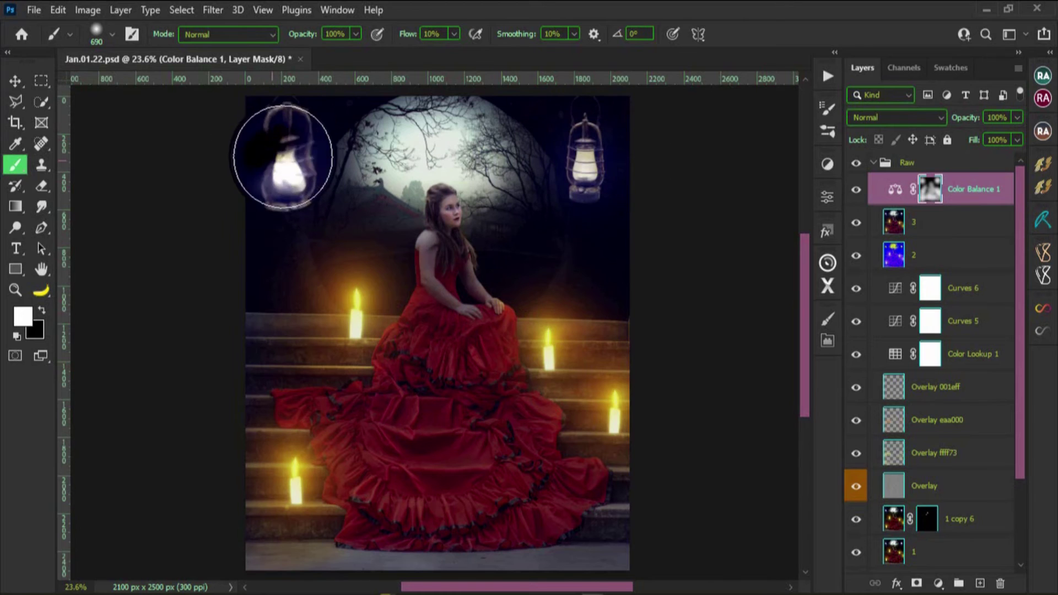
Toggle Color Balance 1 to compare the masked warmth, then reselect the layer itself.
click(856, 192)
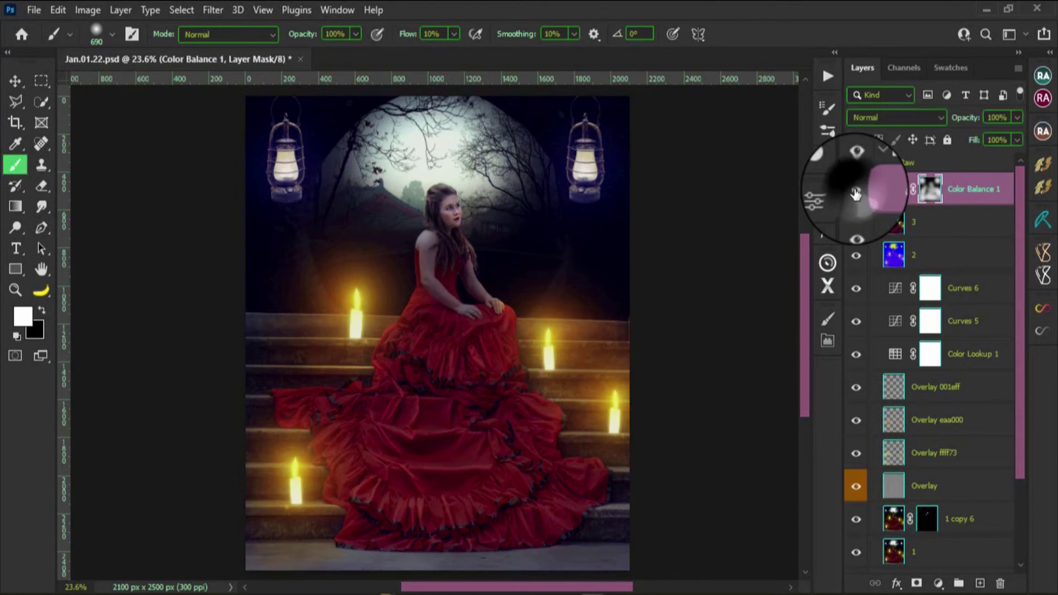
click(856, 193)
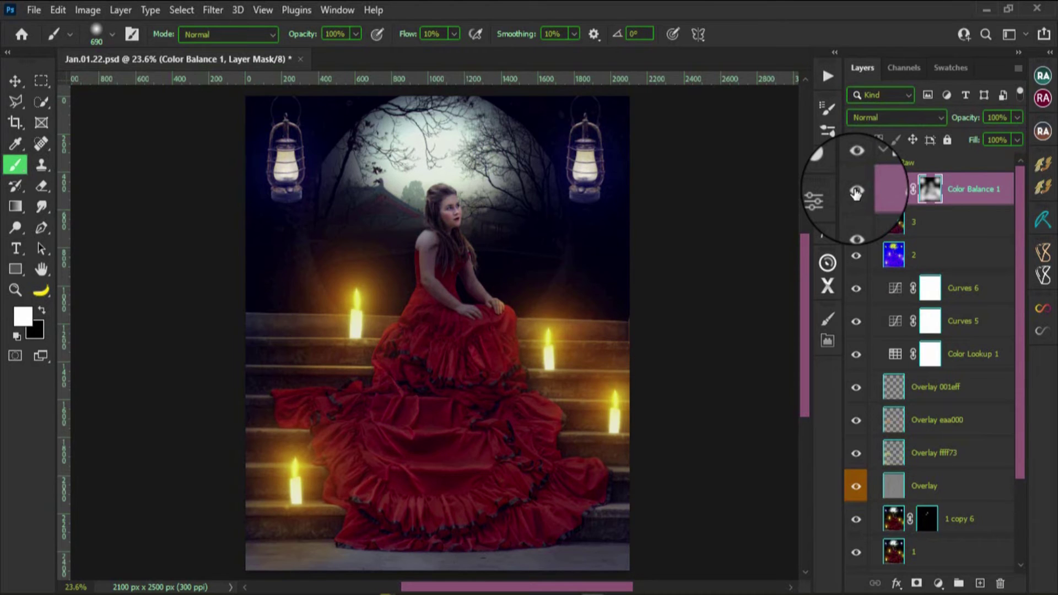
click(967, 190)
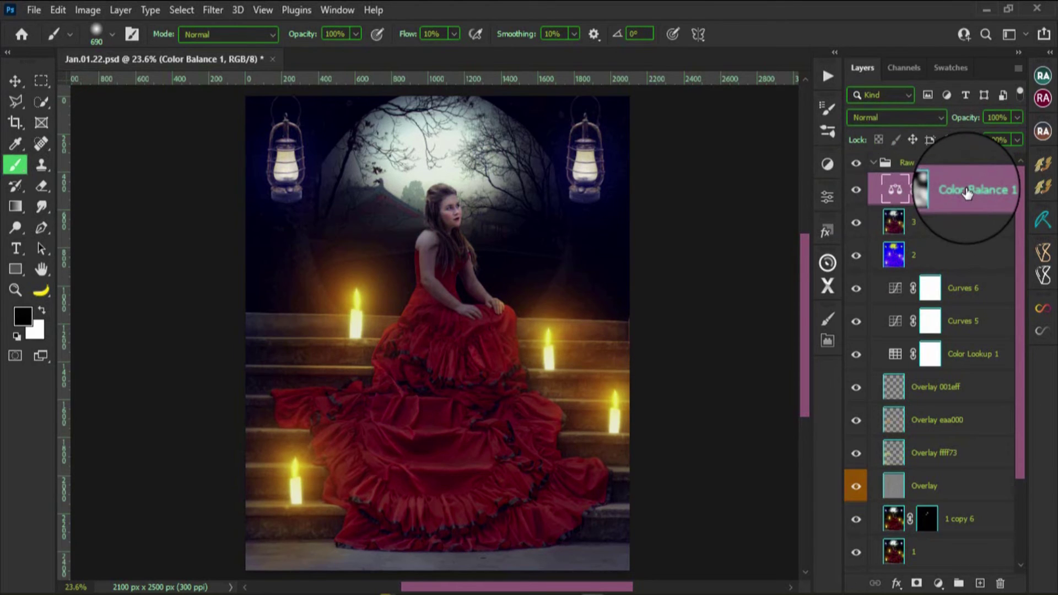
key(v)
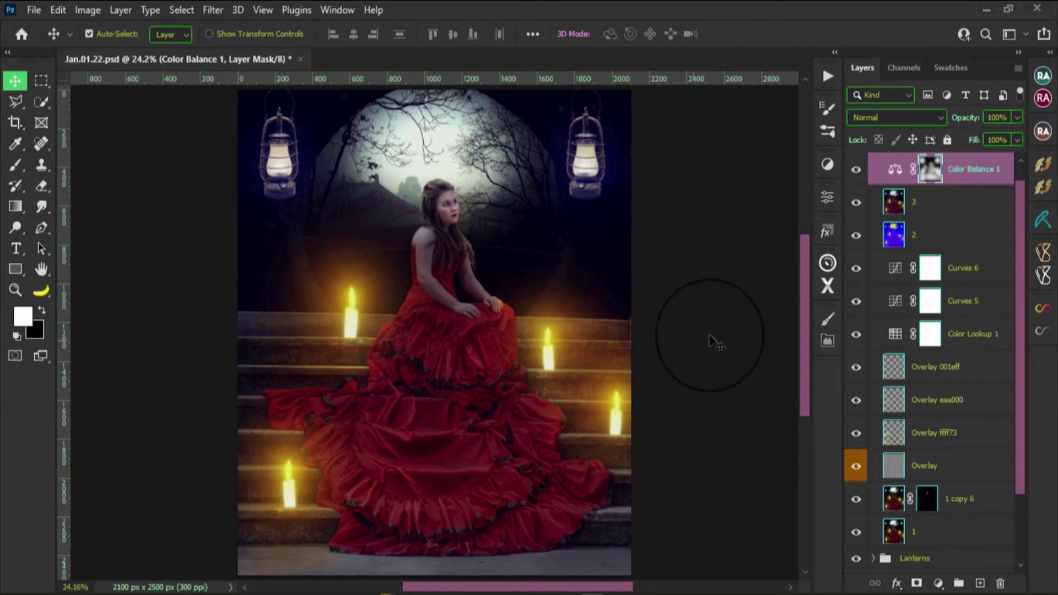
Add a second Color Balance adjustment layer.
scroll(717, 342, up, 2)
scroll(573, 331, down, 2)
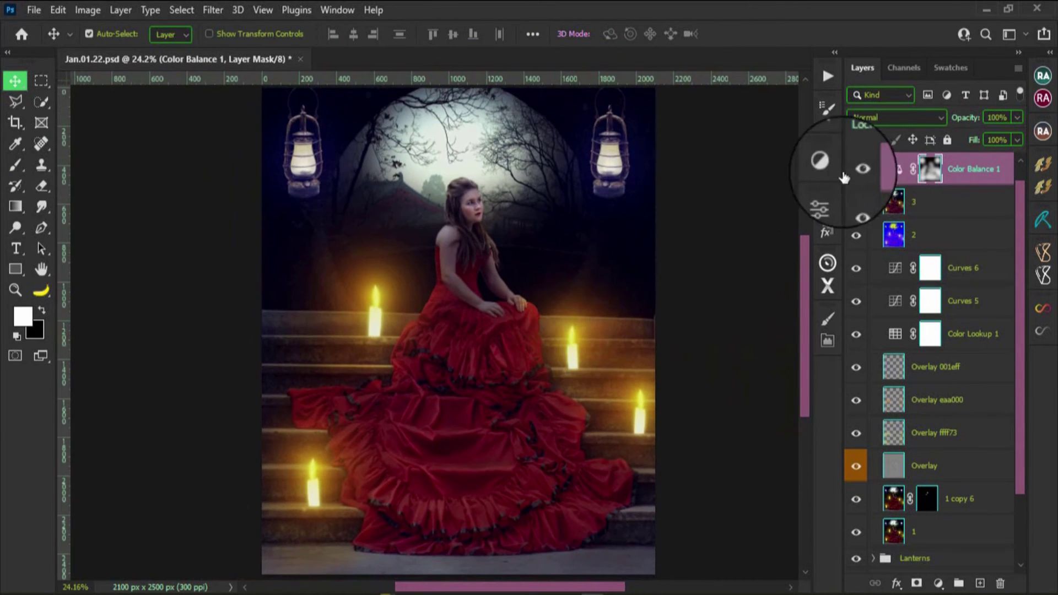
click(828, 164)
click(704, 201)
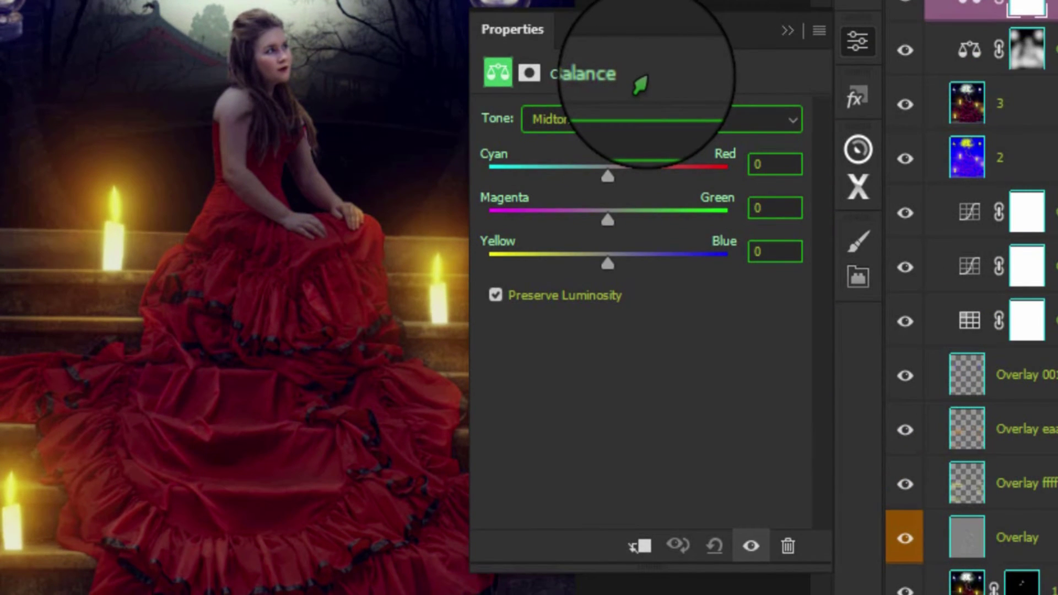
Set its midtones to Cyan/Red -30 with a bluer Yellow/Blue shift, and invert its mask.
click(756, 163)
text(-30)
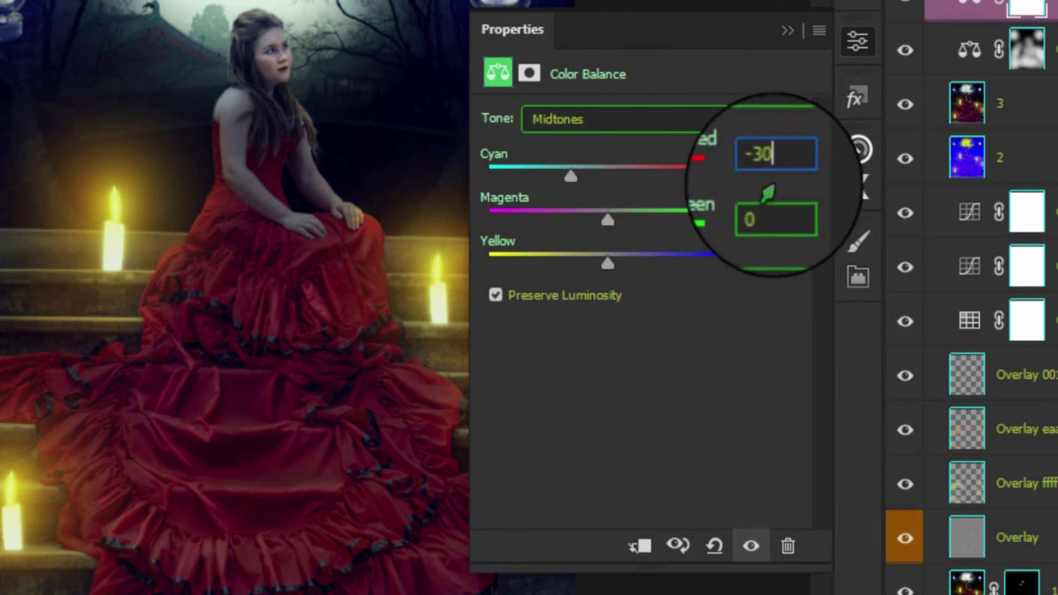
click(749, 251)
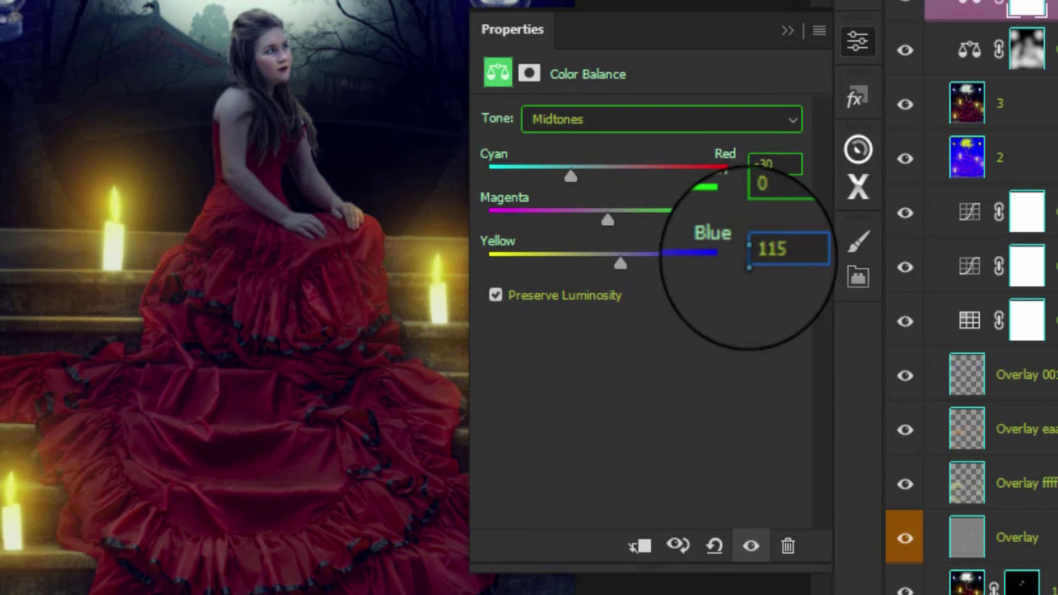
key(Return)
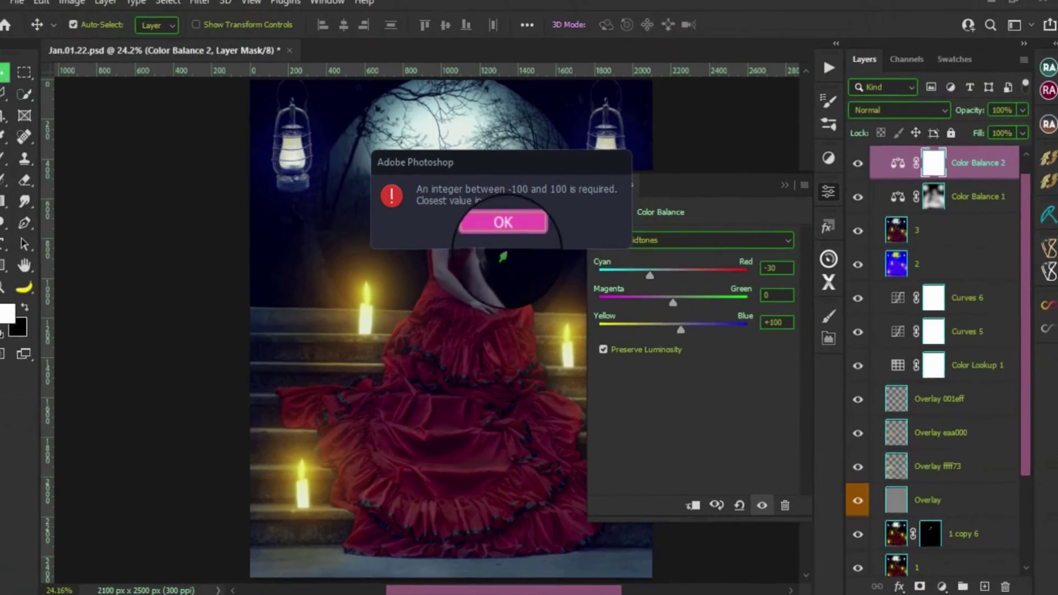
key(Return)
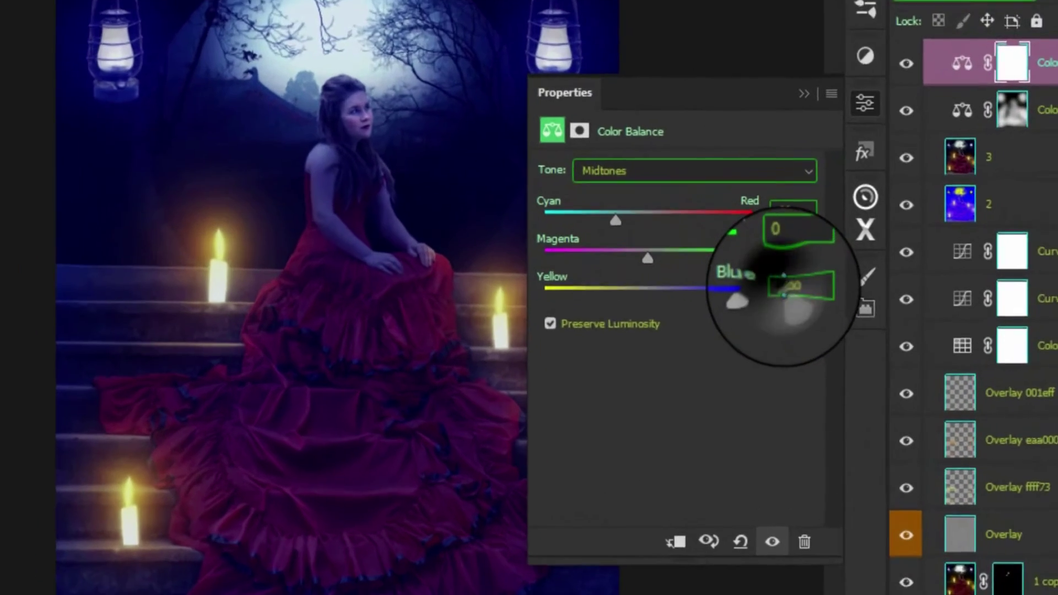
double_click(783, 326)
text(+13)
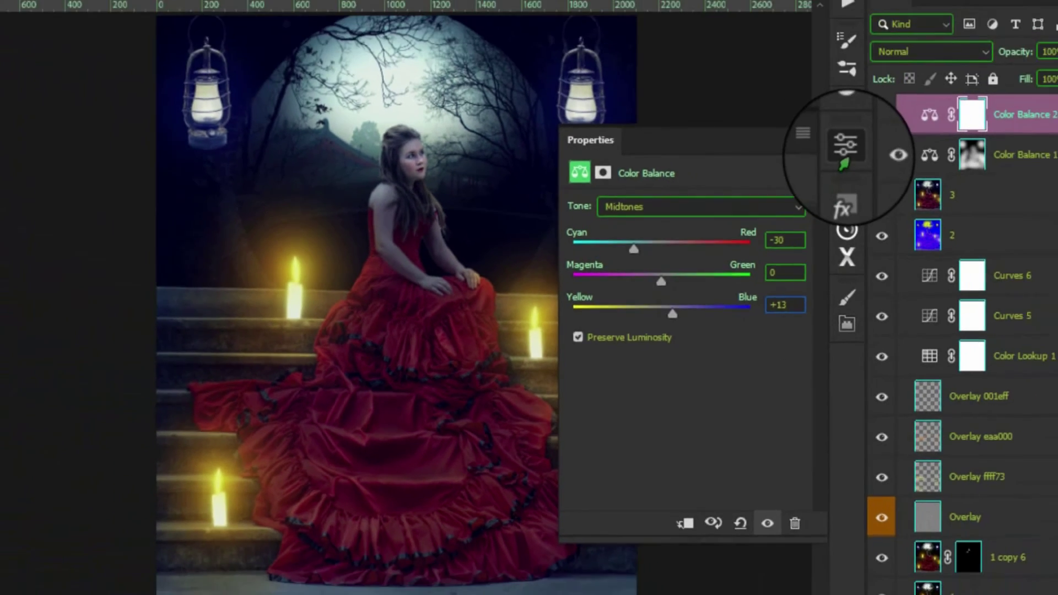
click(827, 205)
key(ctrl+i)
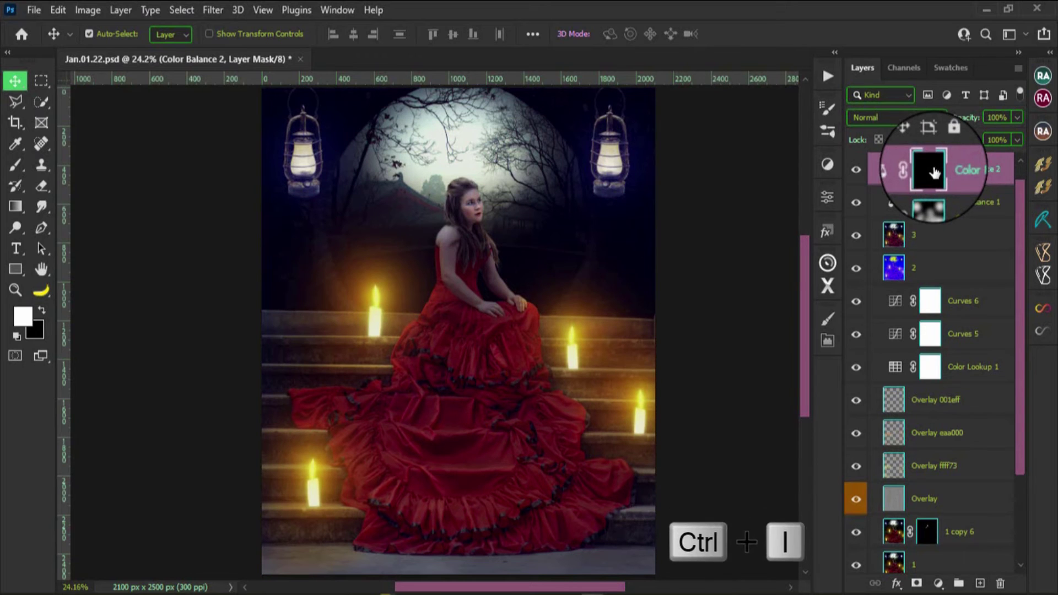
Paint white on the Color Balance 2 mask over the girl's face and the middle-right and lower-left candles.
key(b)
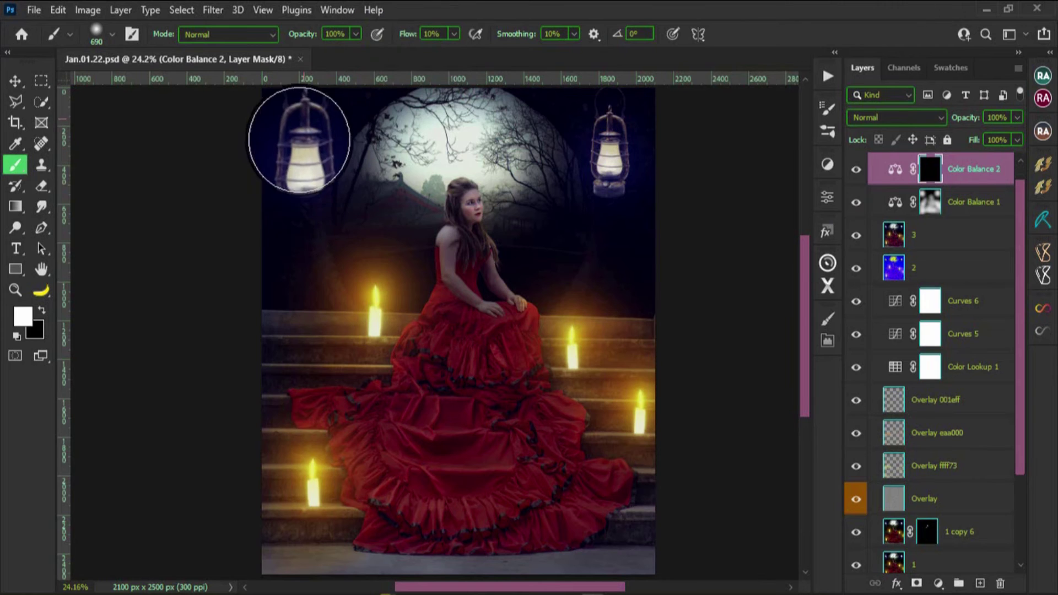
alt+scroll(370, 204, down, 2)
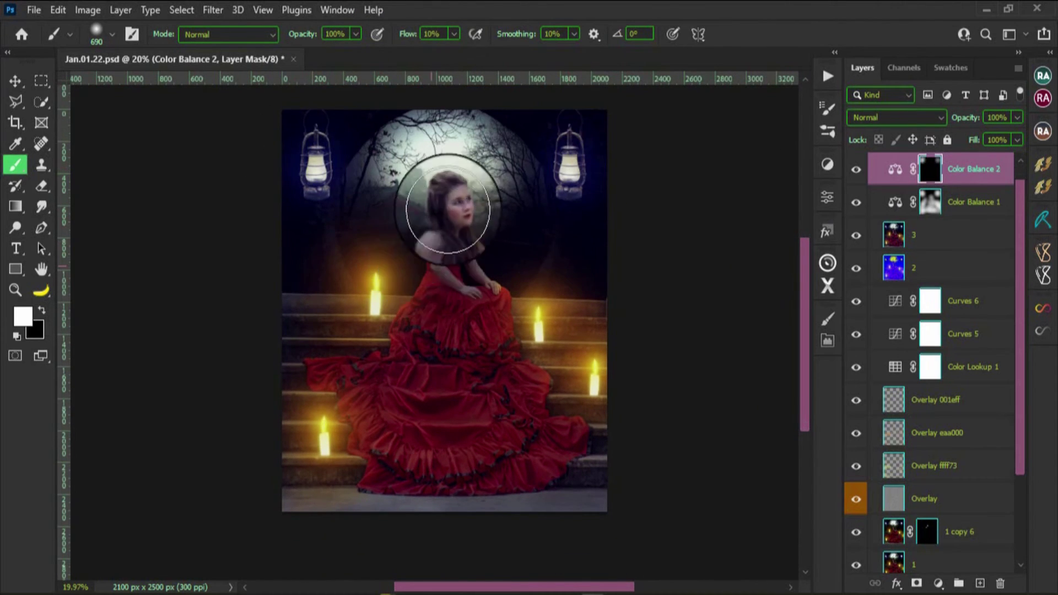
click(454, 217)
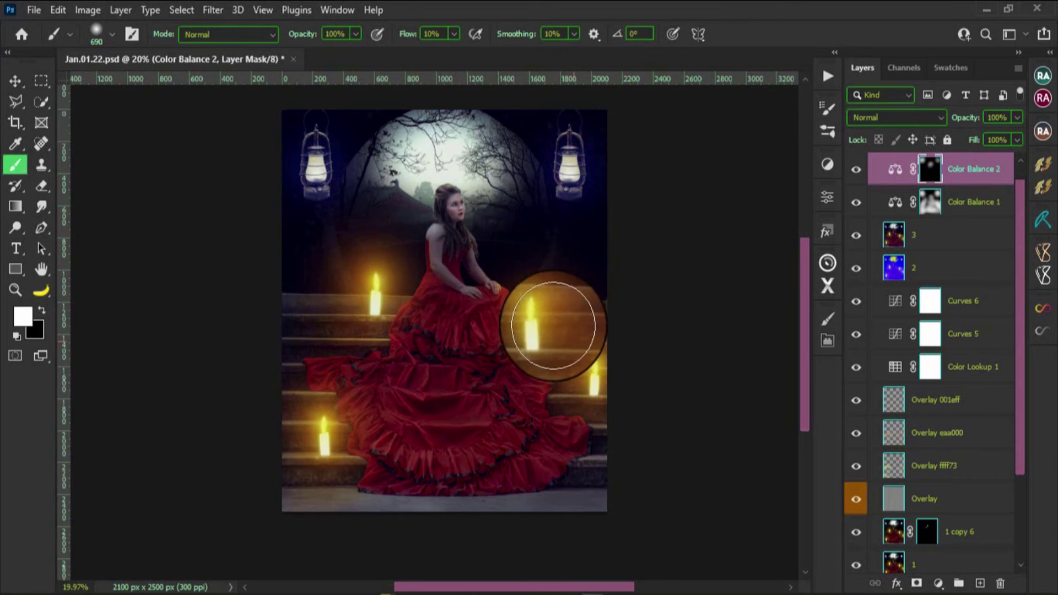
click(543, 305)
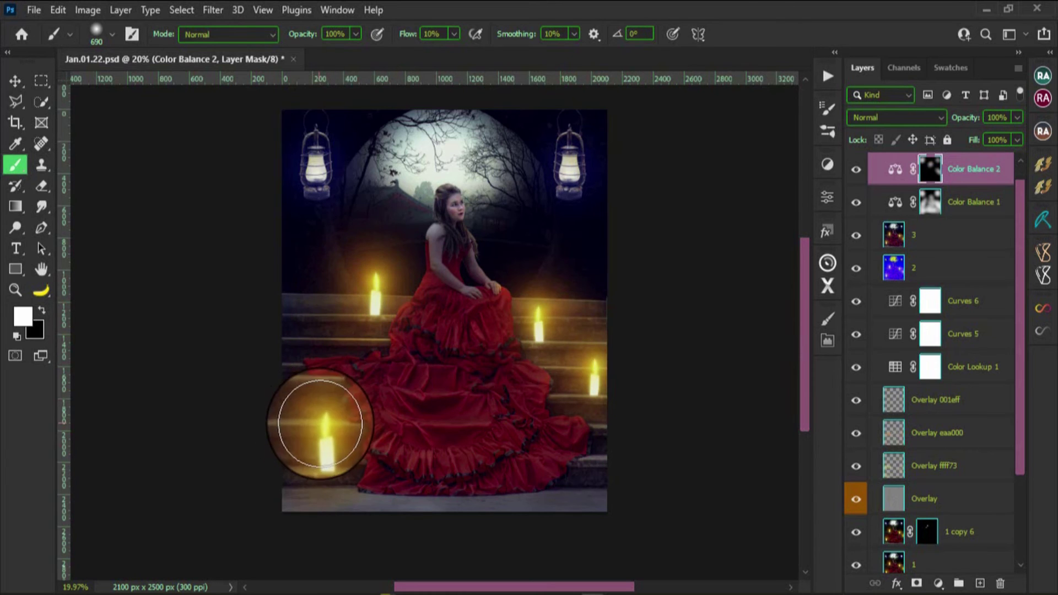
click(320, 428)
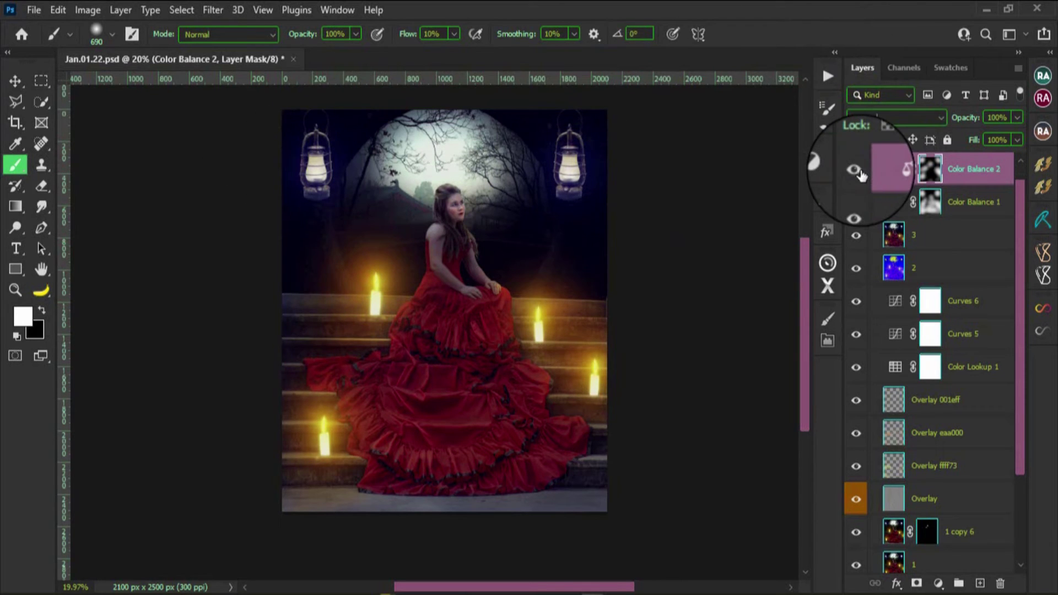
Lift the Curves 7 Red channel so input 200 maps to output 255.
scroll(688, 302, up, 1)
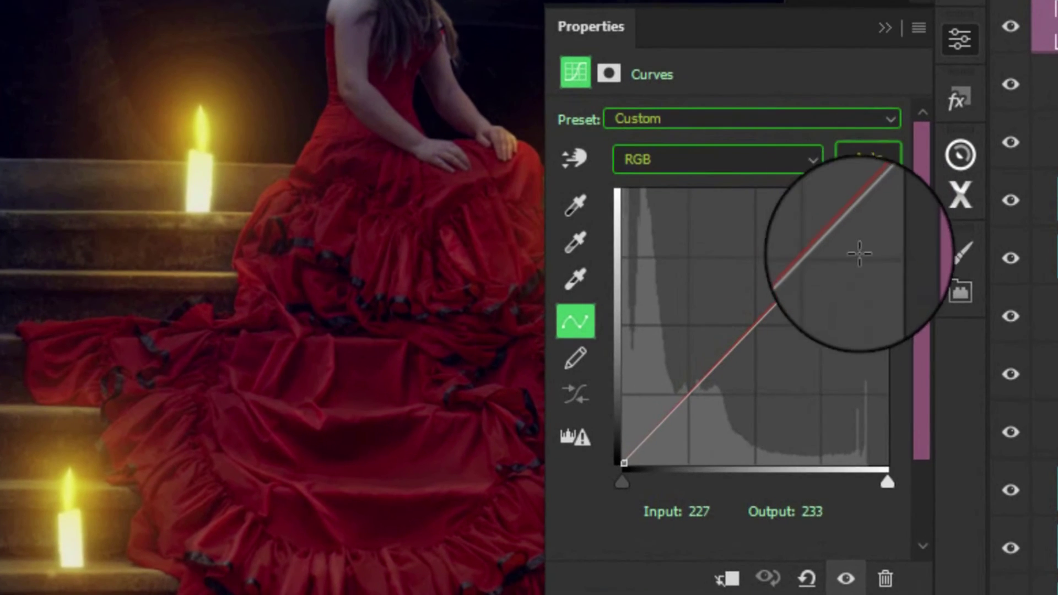
click(754, 160)
click(662, 206)
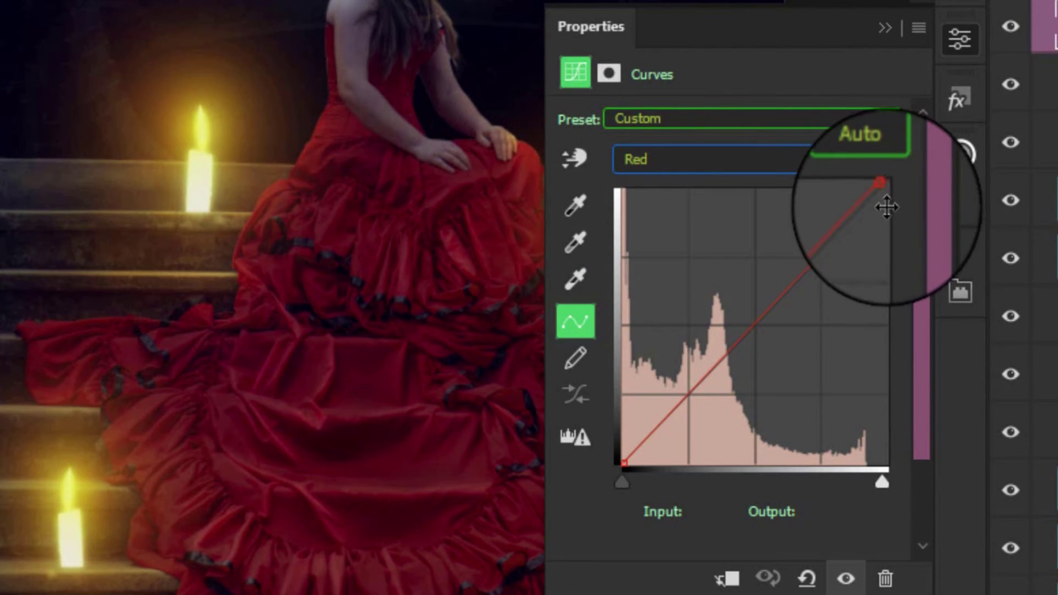
click(883, 190)
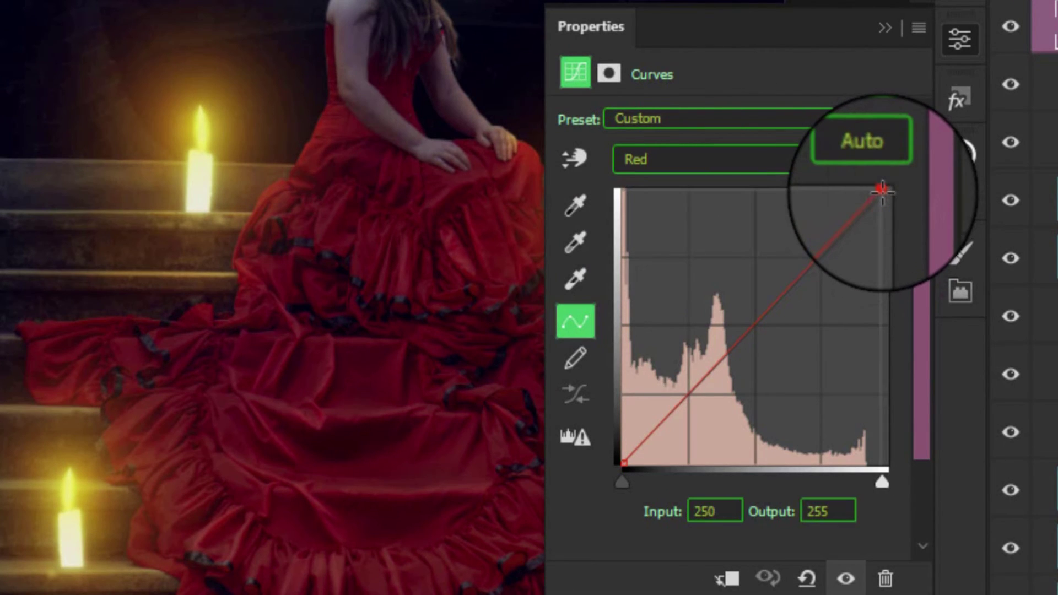
mouse_move(883, 190)
mouse_down()
mouse_move(869, 189)
mouse_move(864, 213)
mouse_move(834, 200)
mouse_move(839, 190)
mouse_up()
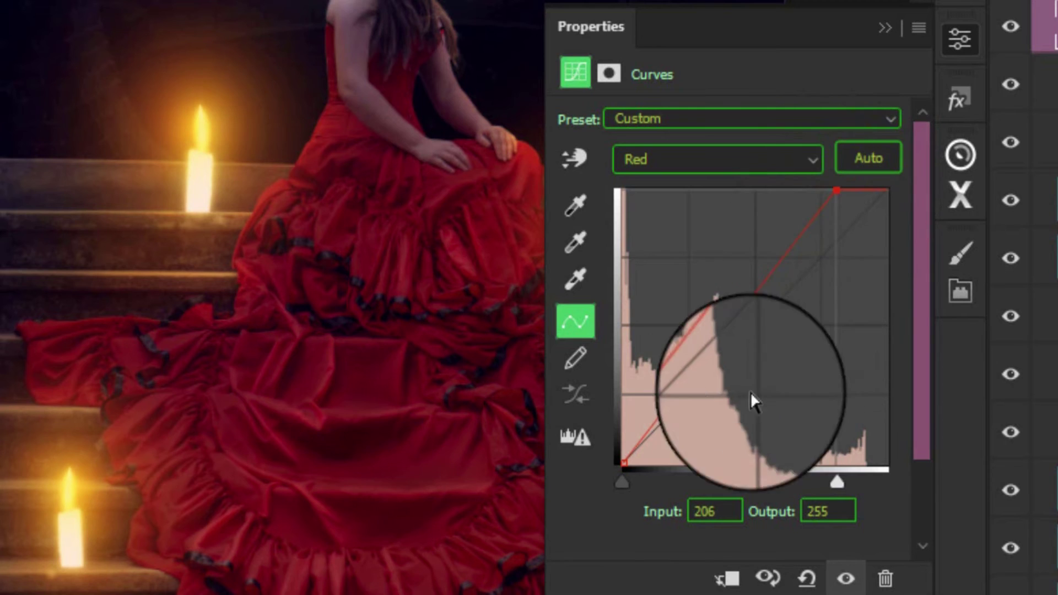
double_click(709, 507)
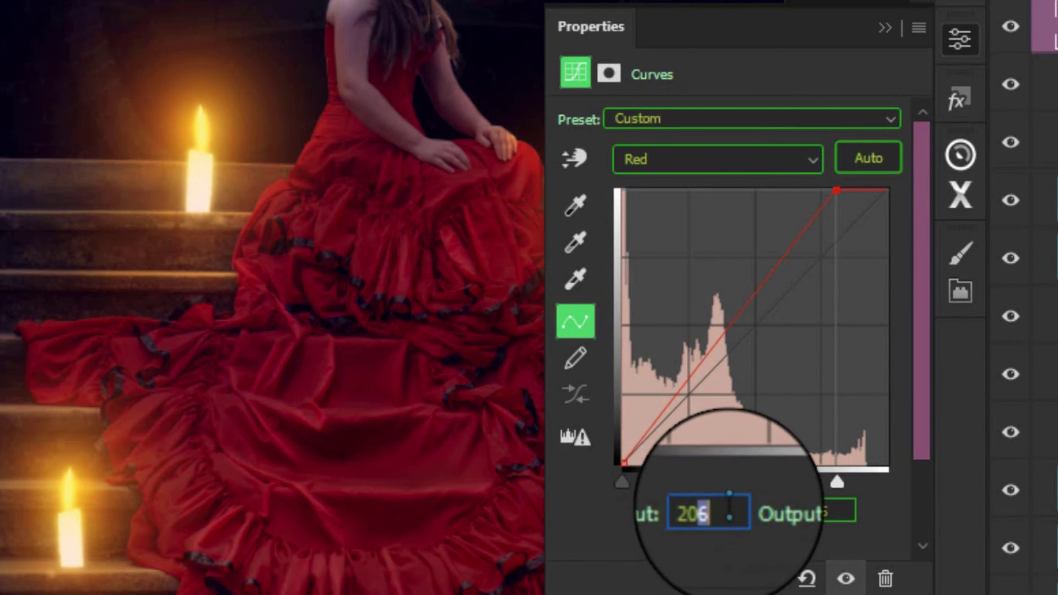
text(0)
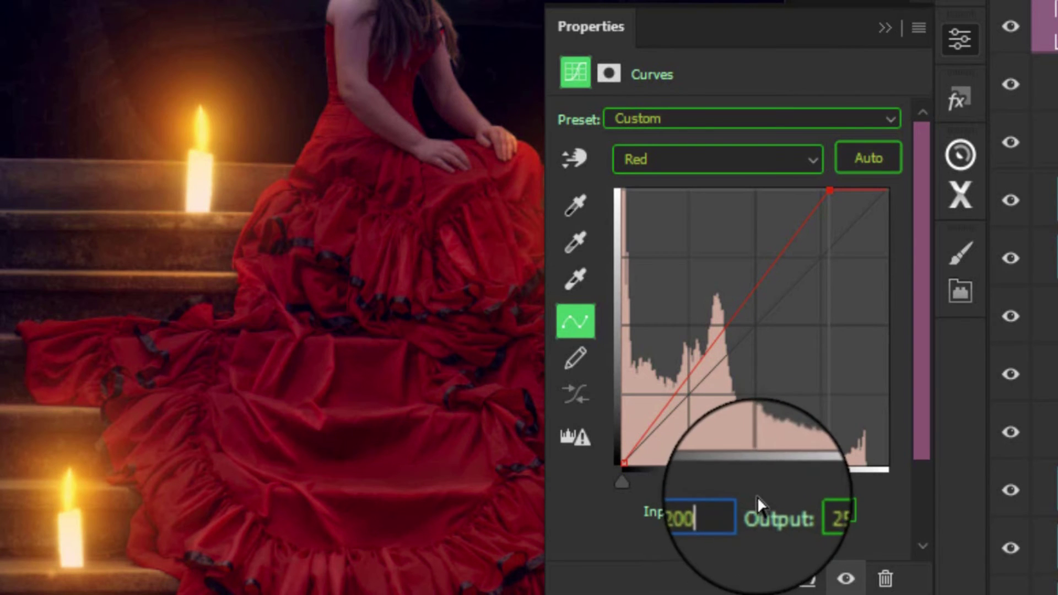
key(Return)
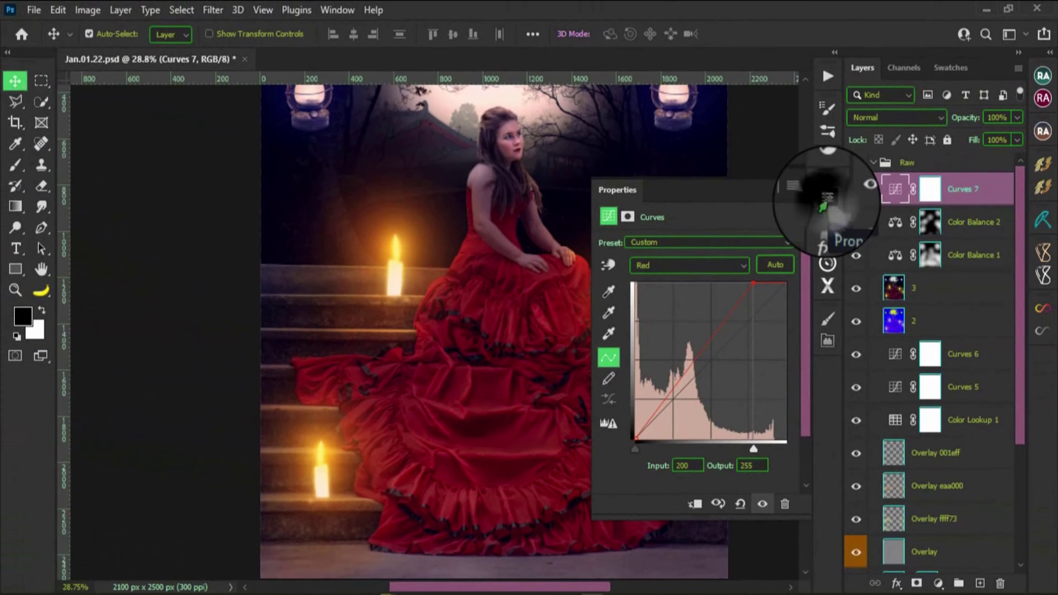
Toggle Curves 7's red boost on and off to compare, then target its mask.
click(816, 199)
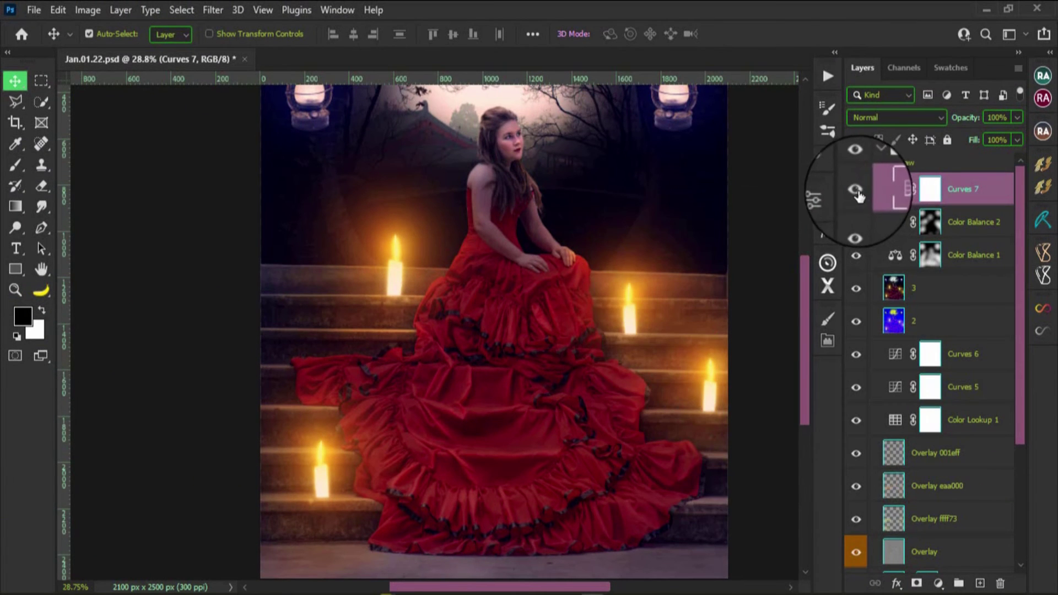
click(856, 190)
click(857, 191)
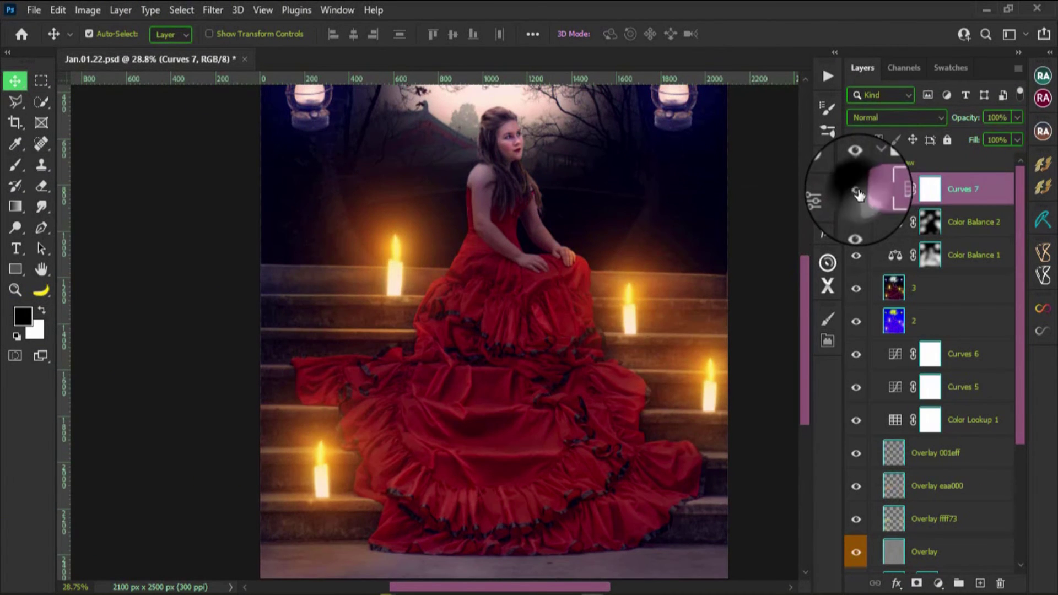
click(857, 191)
click(857, 190)
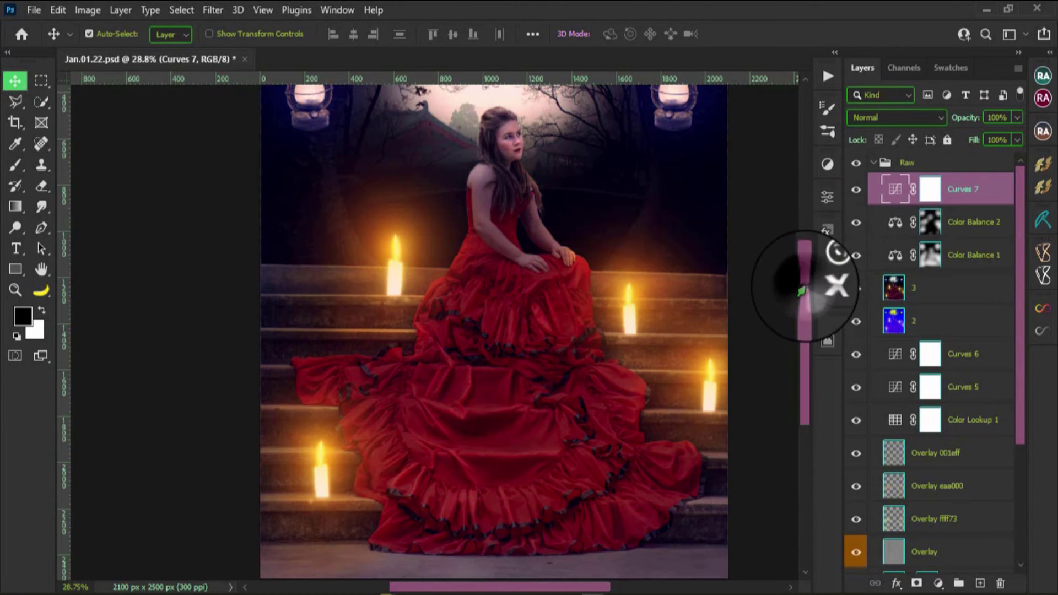
drag(802, 290, 803, 259)
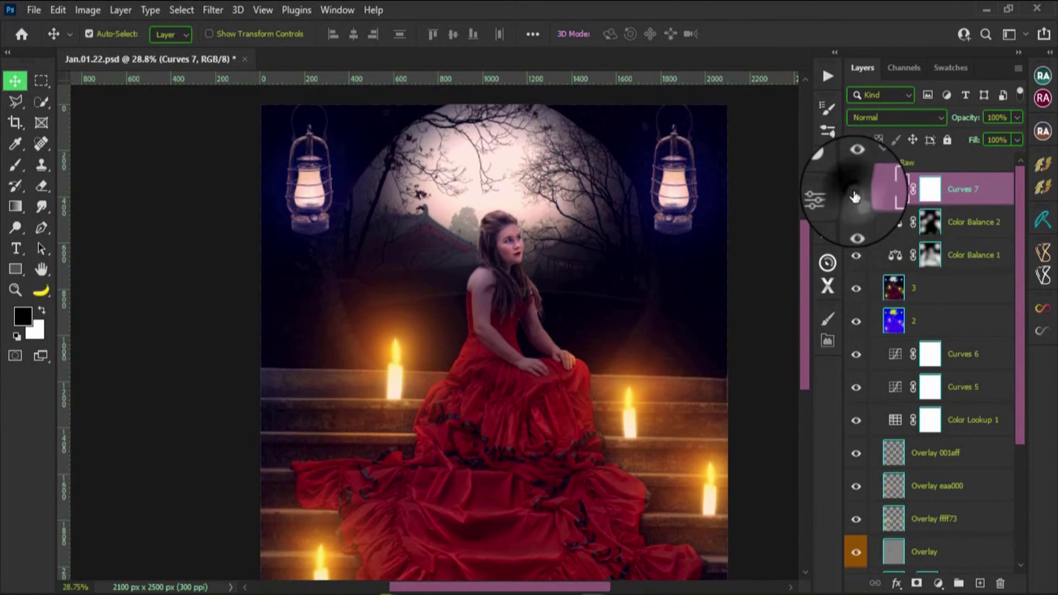
click(857, 193)
click(856, 192)
key(ctrl+i)
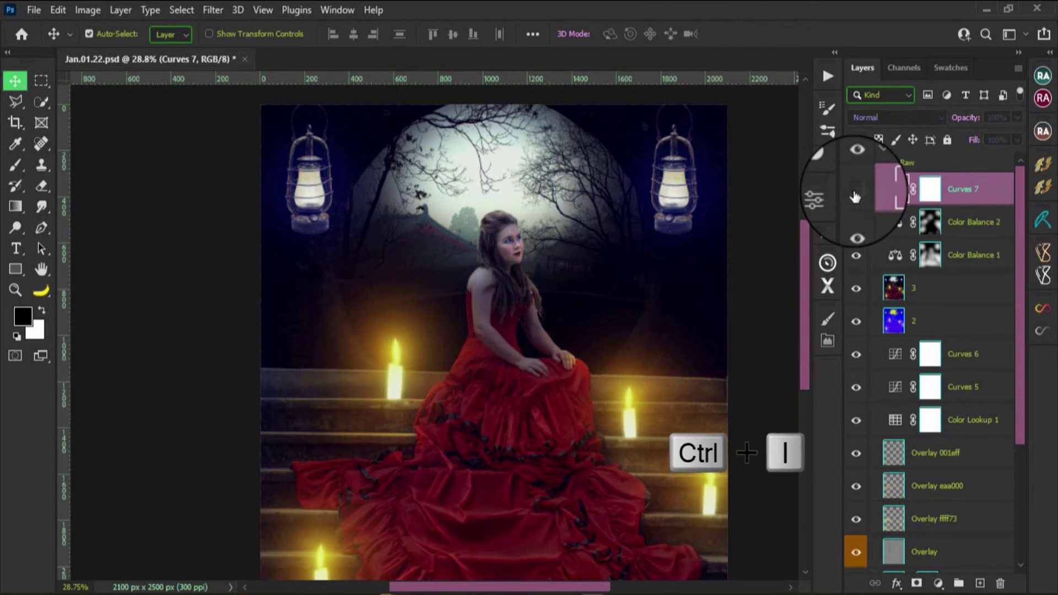
click(929, 190)
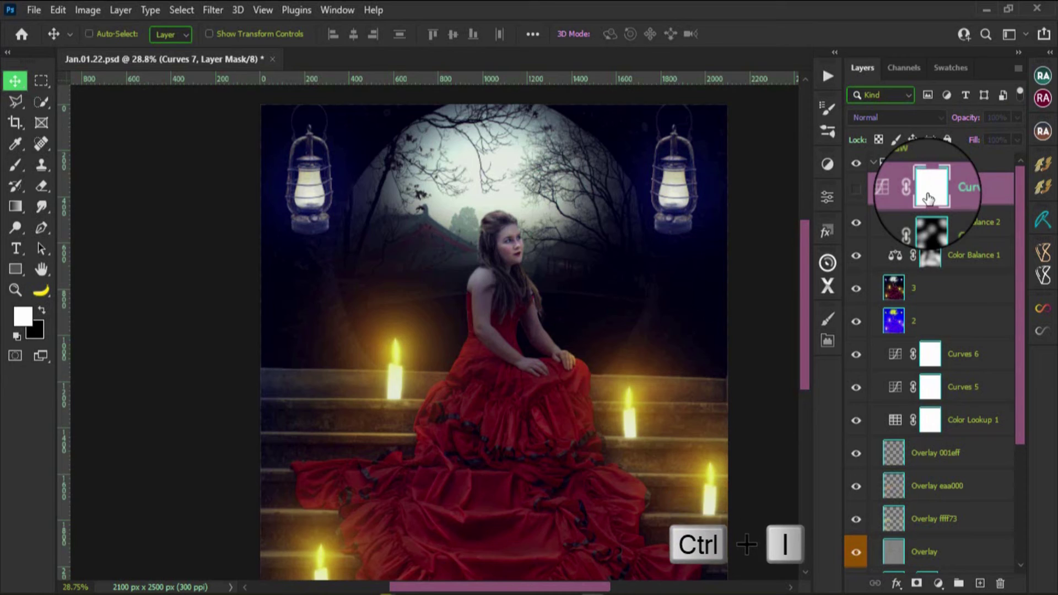
click(856, 189)
Invert the Curves 7 mask and paint the red glow back around the left and right candles.
key(ctrl+i)
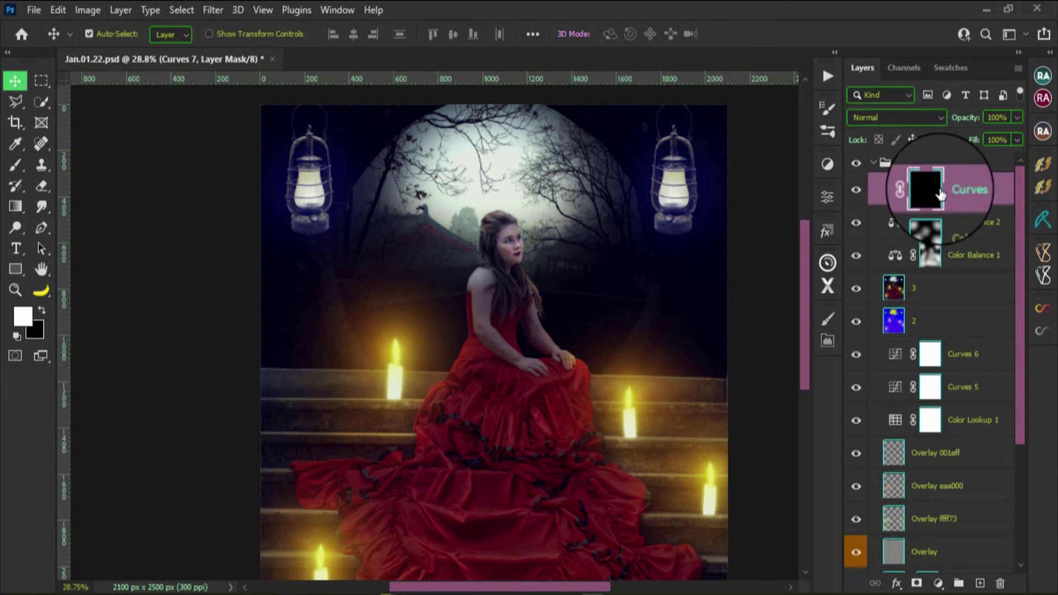
key(b)
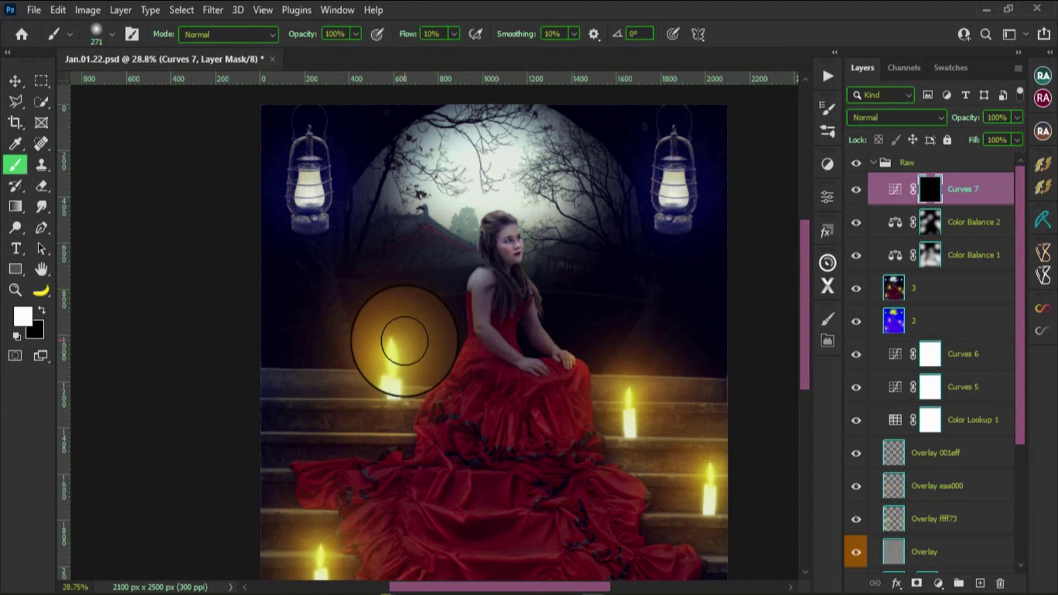
key(bracketright)
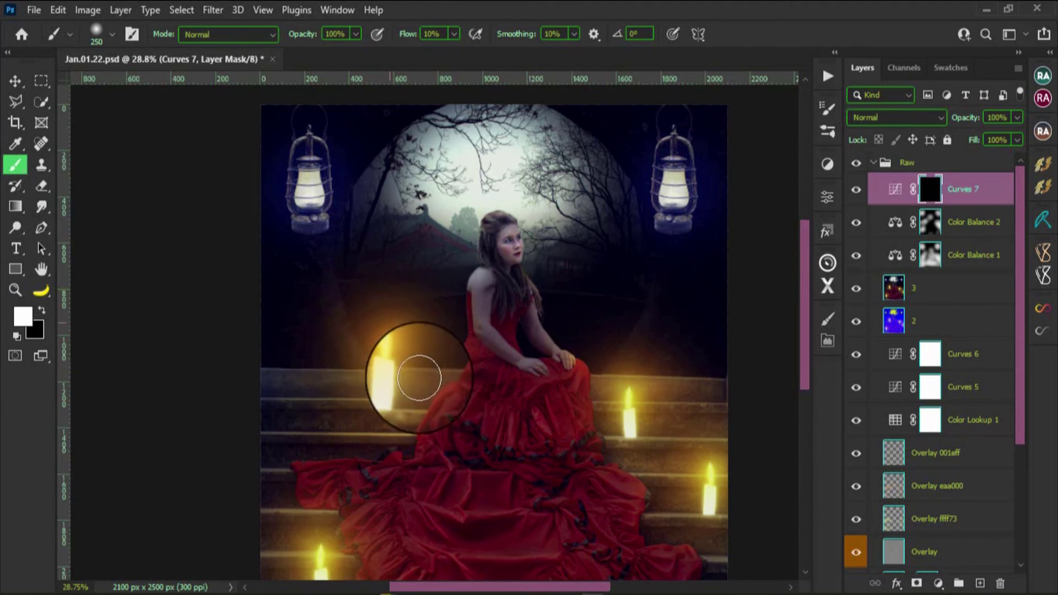
mouse_move(402, 340)
mouse_down()
mouse_move(396, 386)
mouse_move(445, 258)
mouse_up()
key(bracketright)
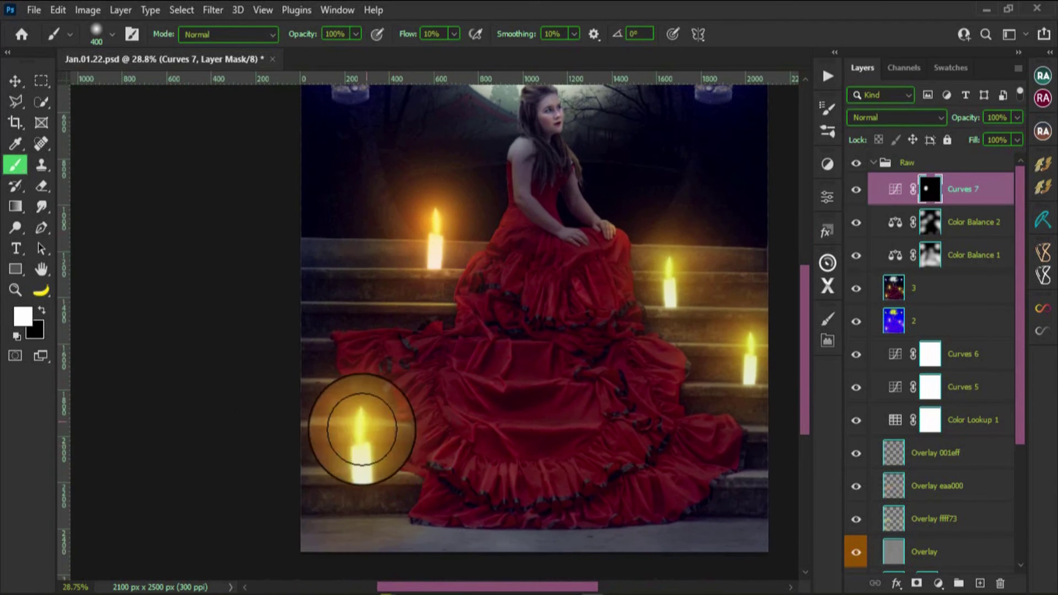
mouse_move(708, 248)
mouse_down()
mouse_move(685, 296)
mouse_move(500, 236)
mouse_up()
scroll(568, 290, left, 2)
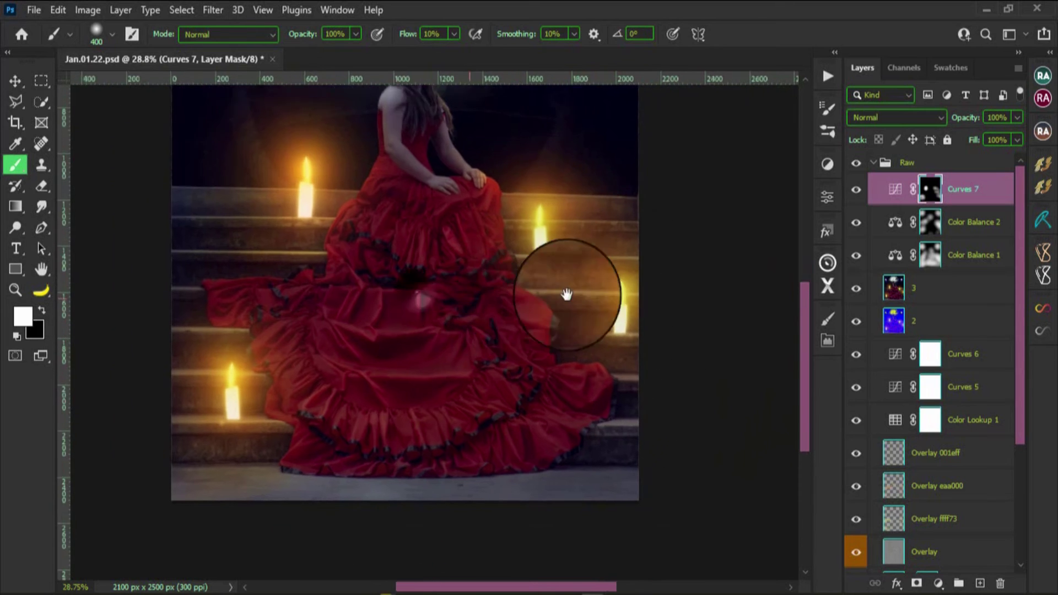
scroll(413, 177, left, 3)
drag(342, 364, 350, 358)
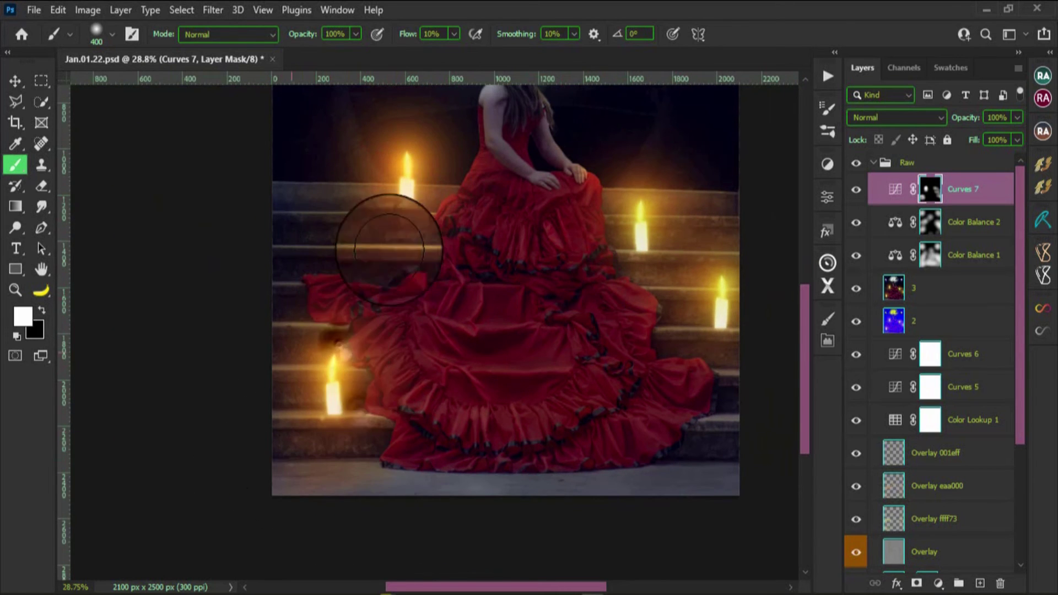
drag(532, 228, 441, 350)
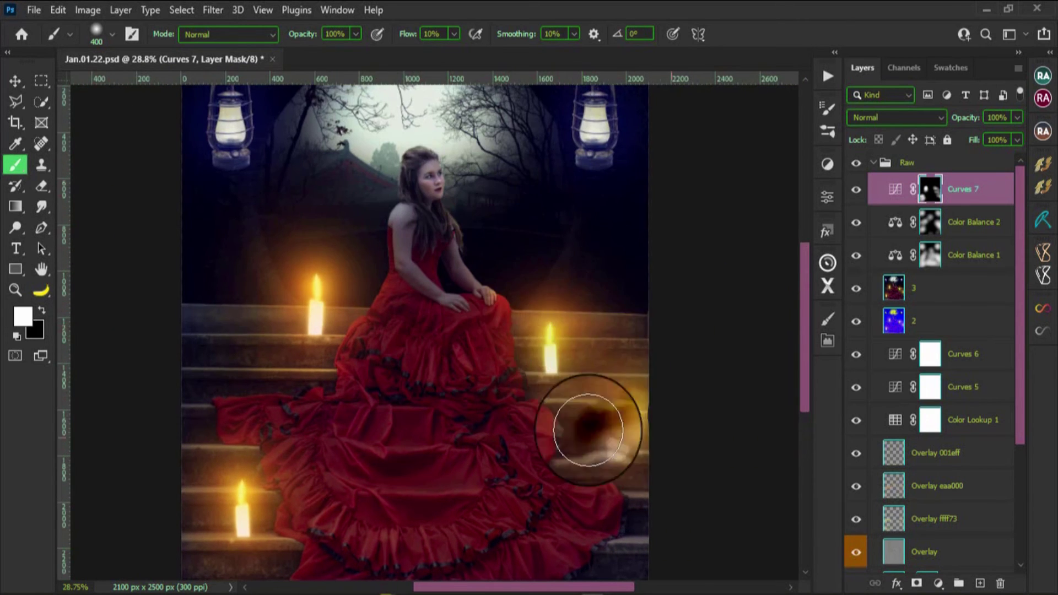
click(866, 197)
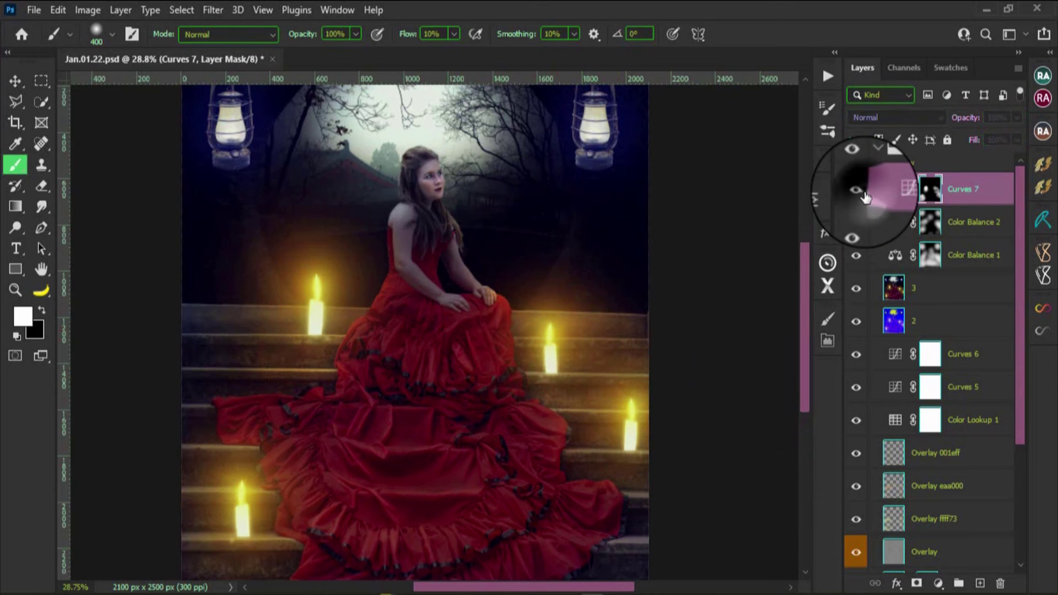
Change the Curves 7 red curve's top point input from 200 to 220.
double_click(868, 196)
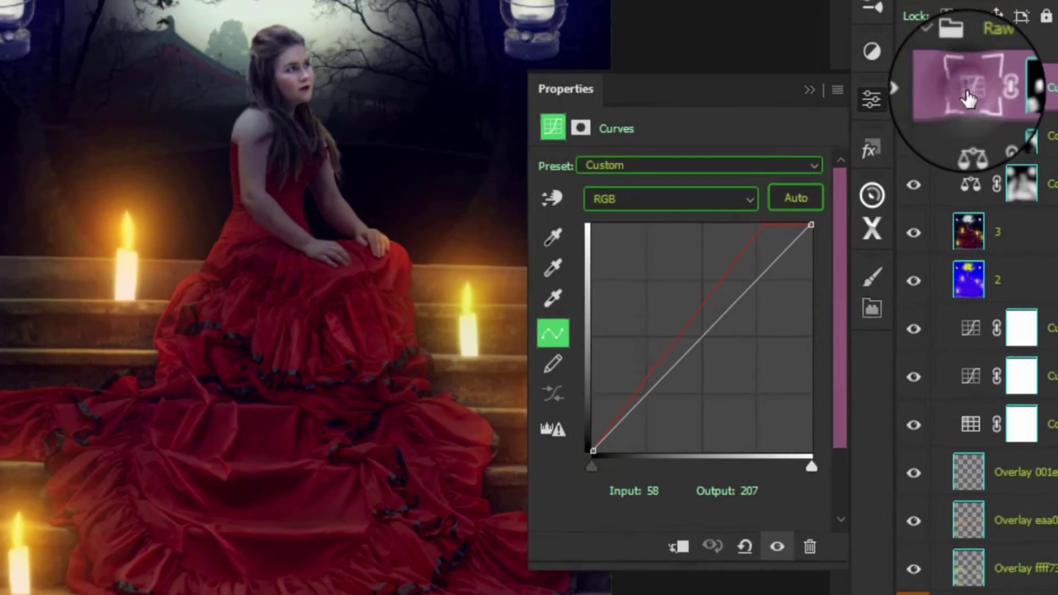
drag(858, 173, 767, 194)
click(716, 148)
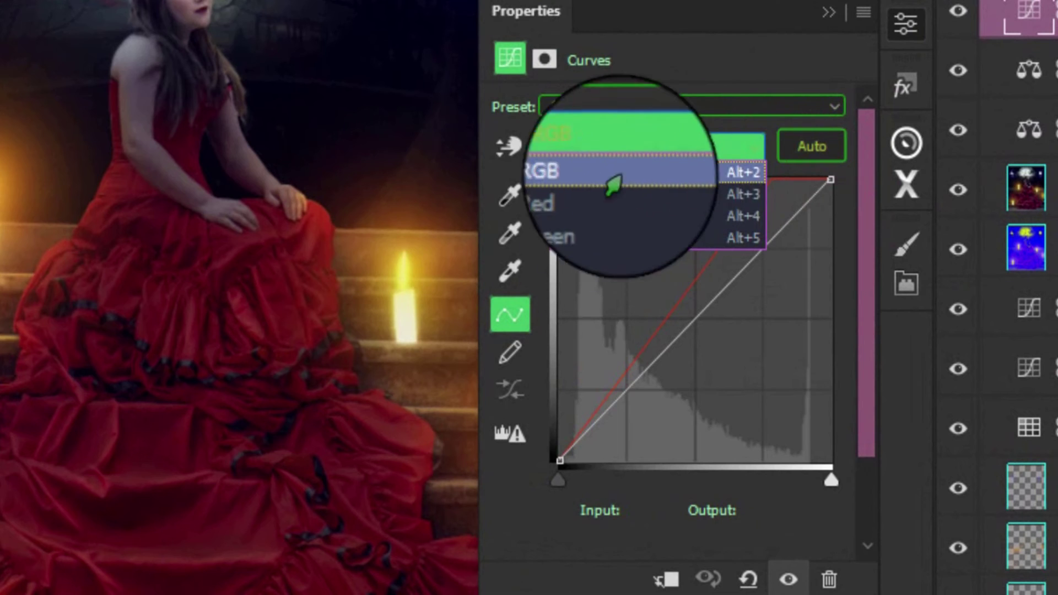
click(590, 194)
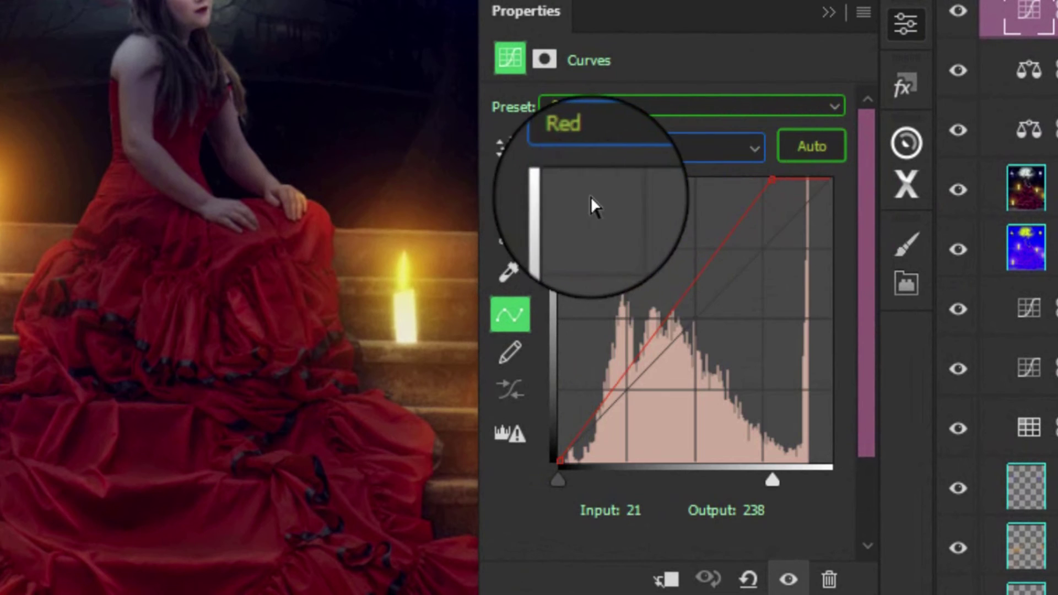
click(772, 180)
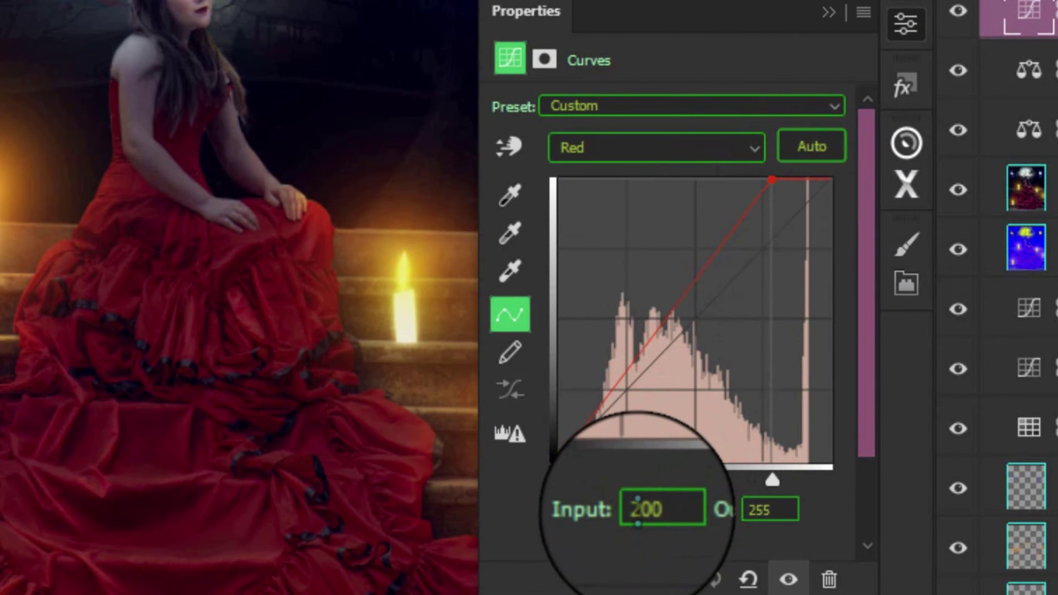
drag(638, 510, 659, 513)
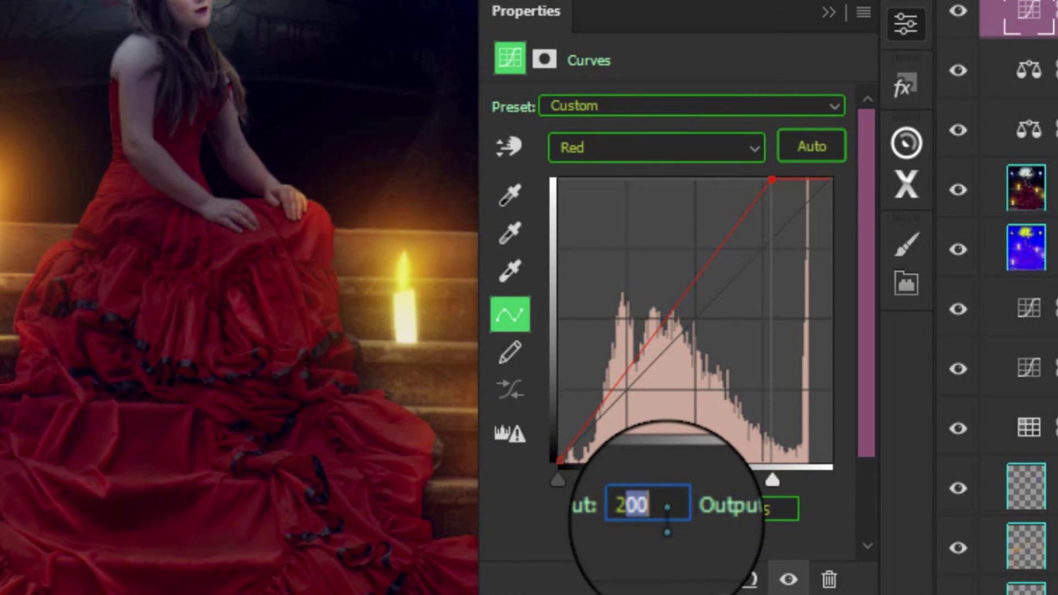
text(50)
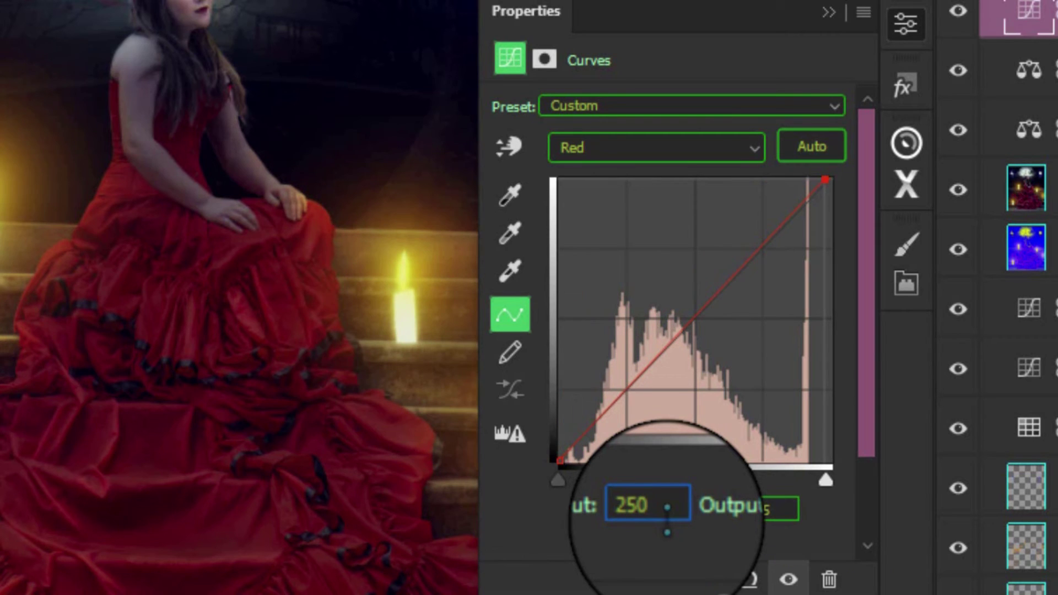
key(BackSpace)
text(2)
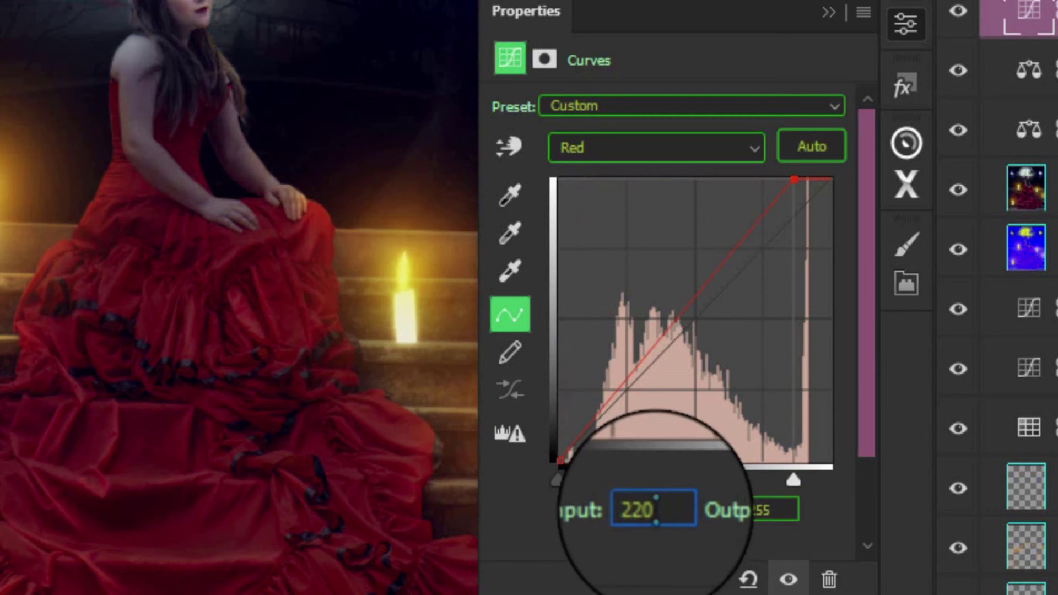
double_click(641, 506)
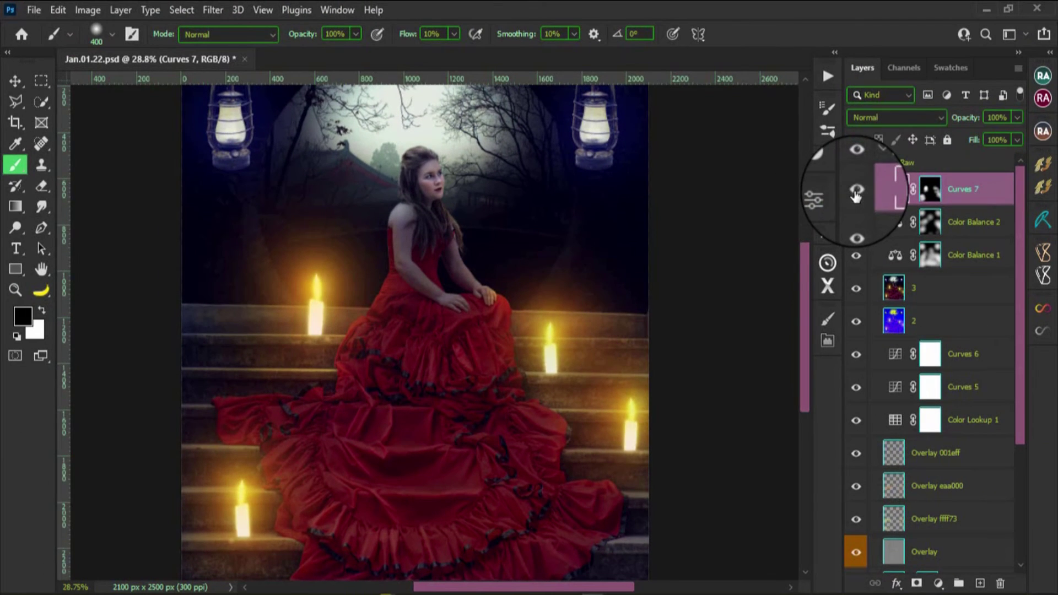
scroll(749, 325, down, 1)
scroll(749, 325, down, 1)
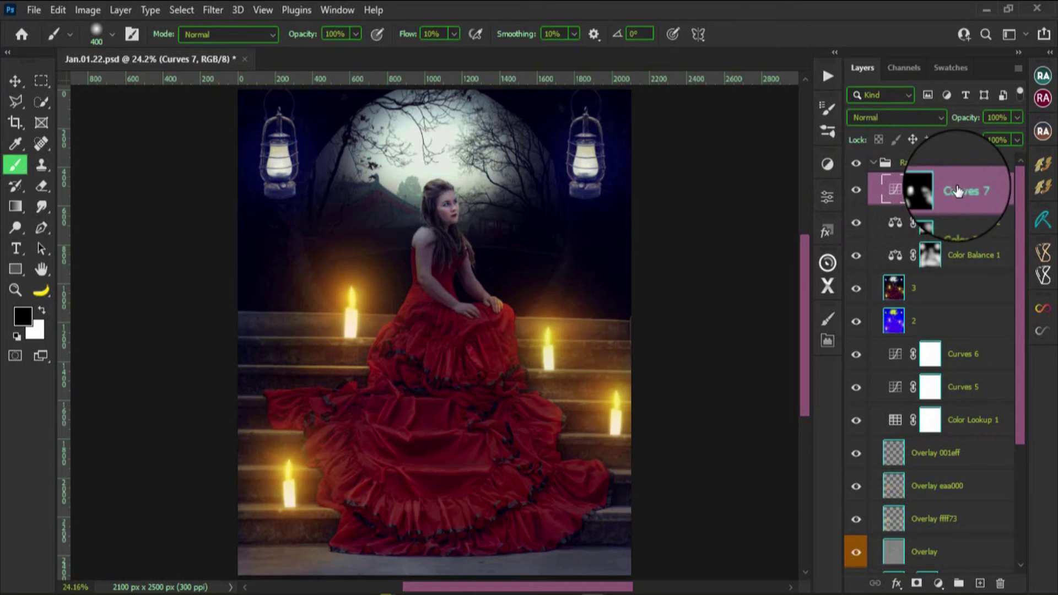
key(v)
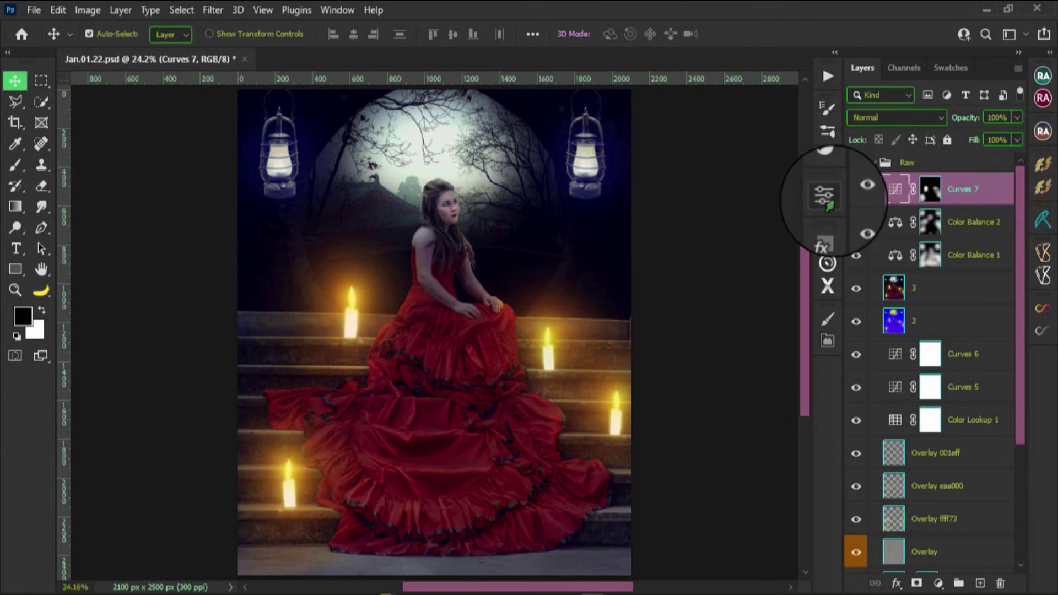
click(827, 197)
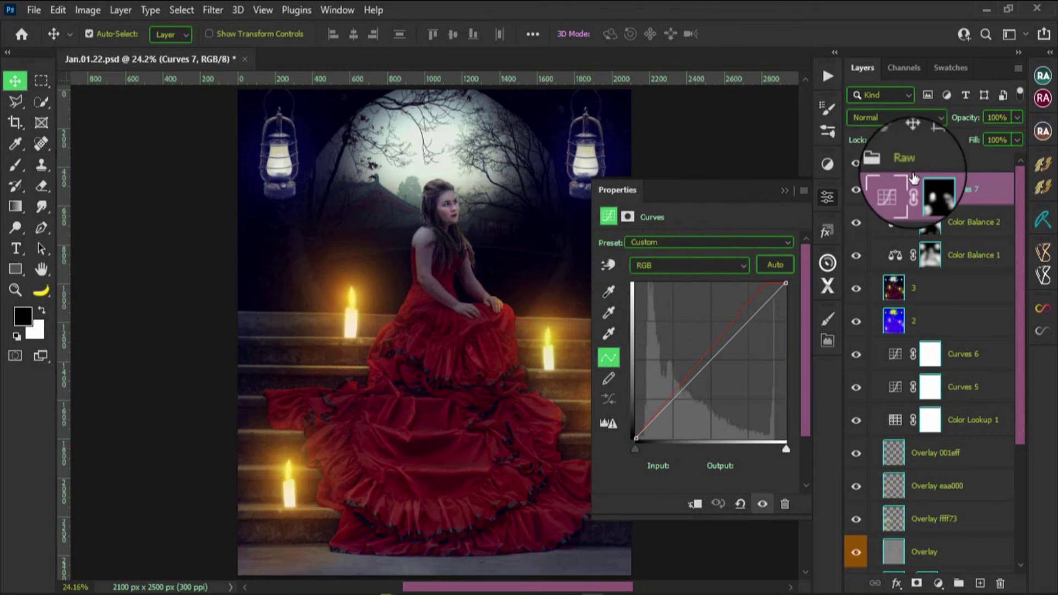
click(826, 199)
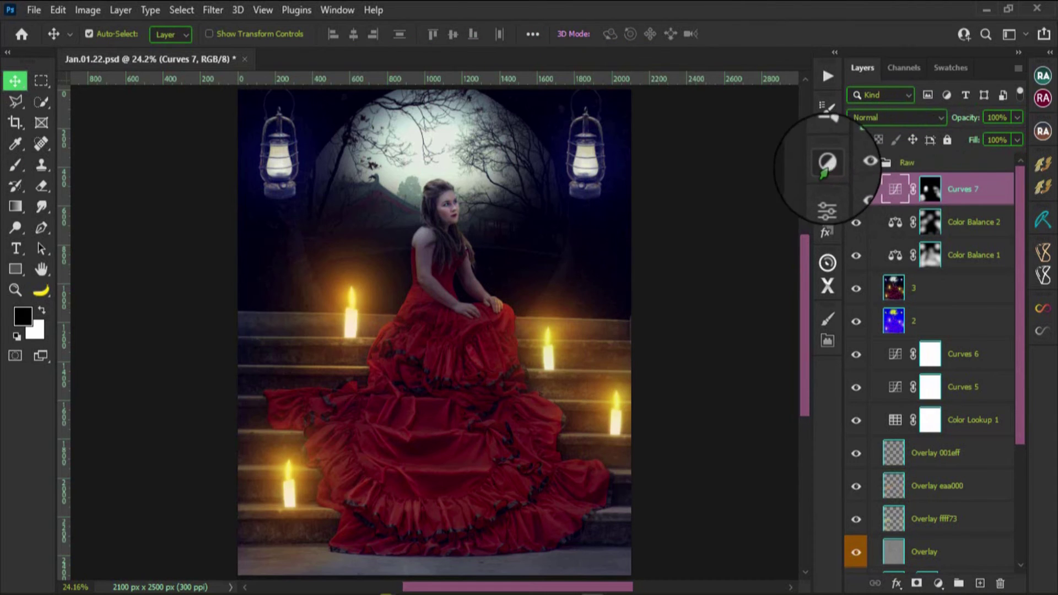
Add a Curves 8 adjustment with the Blue channel lifted so input 190 maps to 255.
click(828, 165)
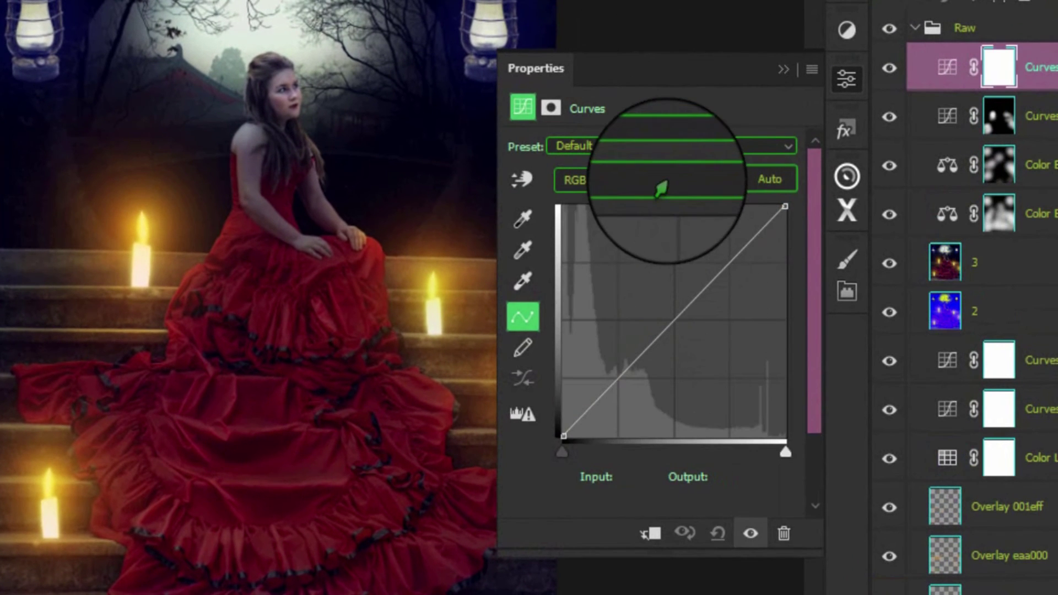
click(661, 189)
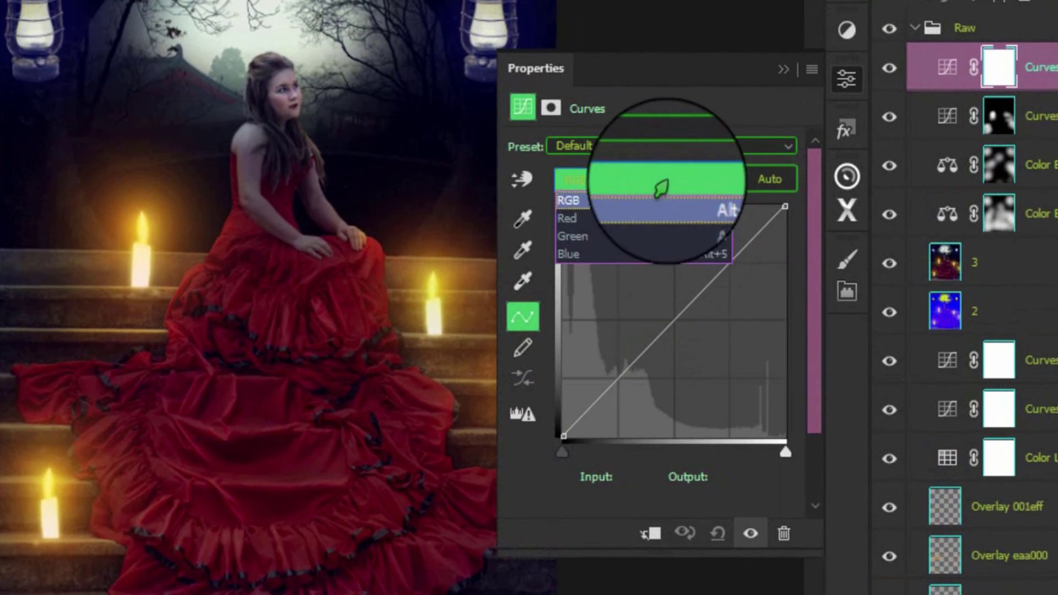
click(611, 257)
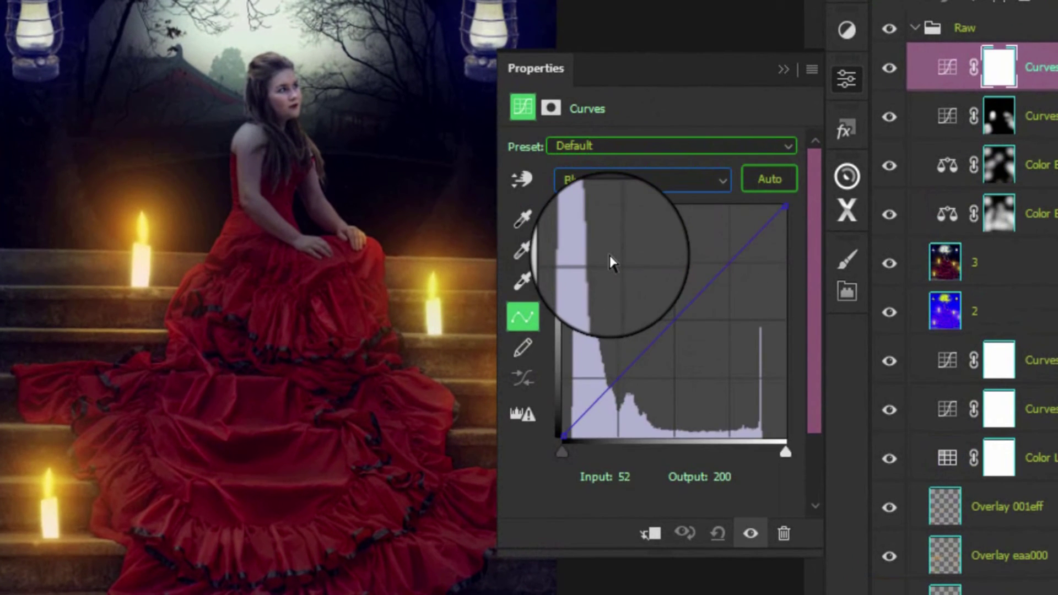
click(787, 207)
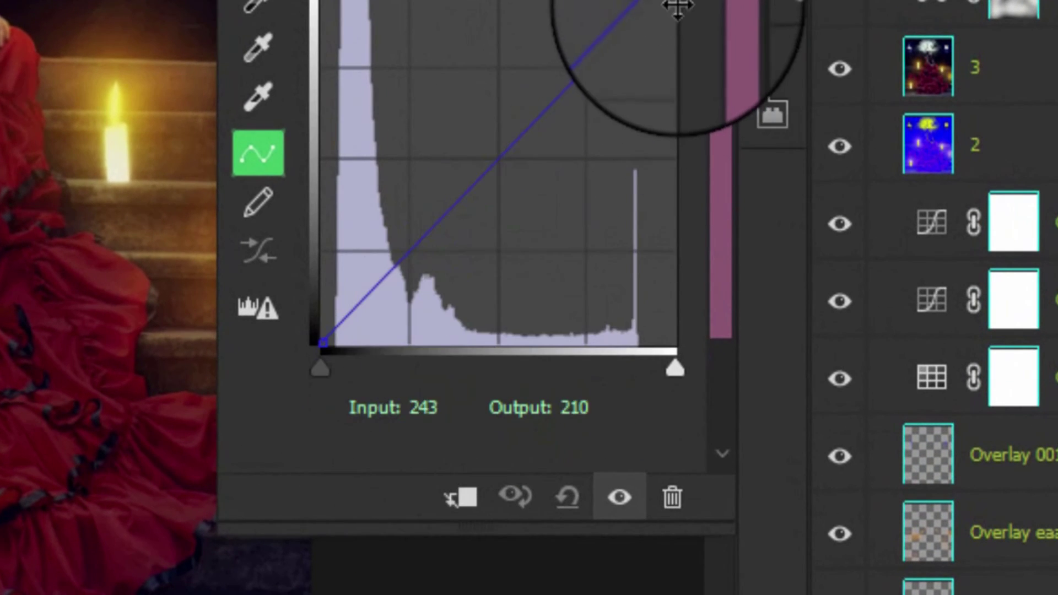
drag(675, 368, 588, 368)
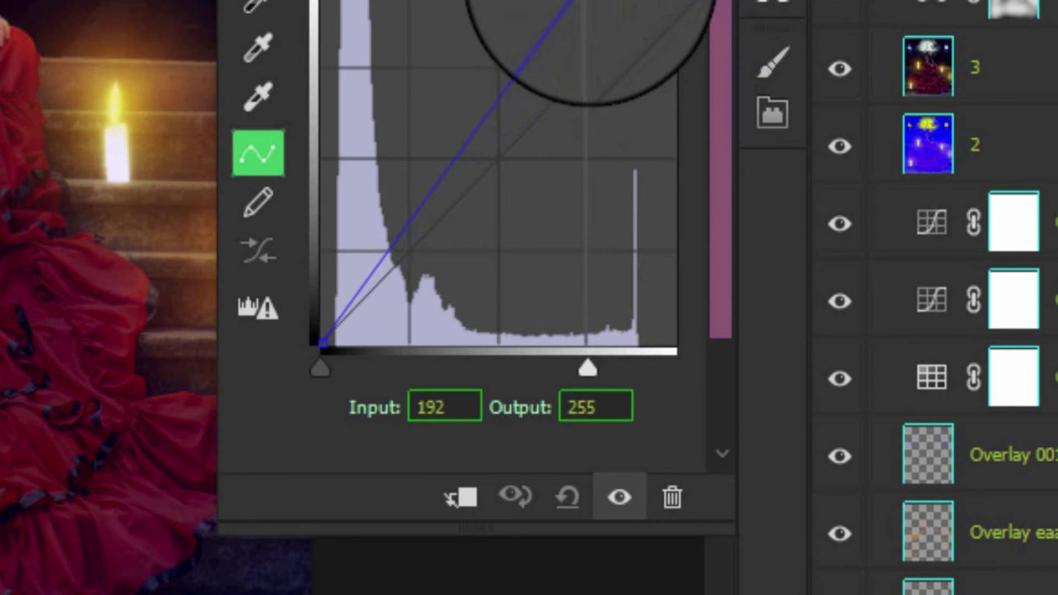
click(462, 407)
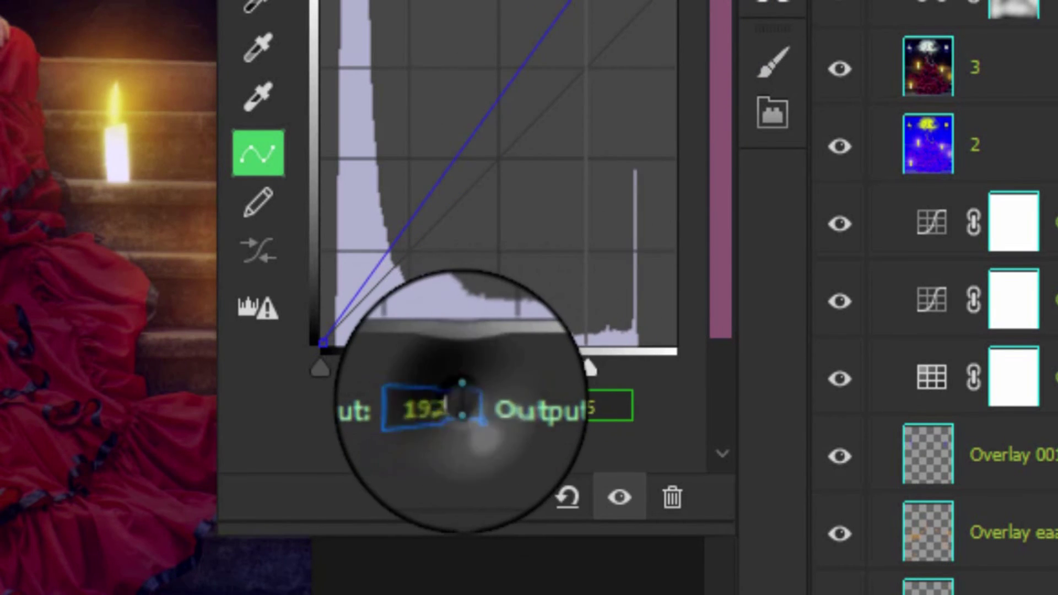
key(BackSpace)
text(0)
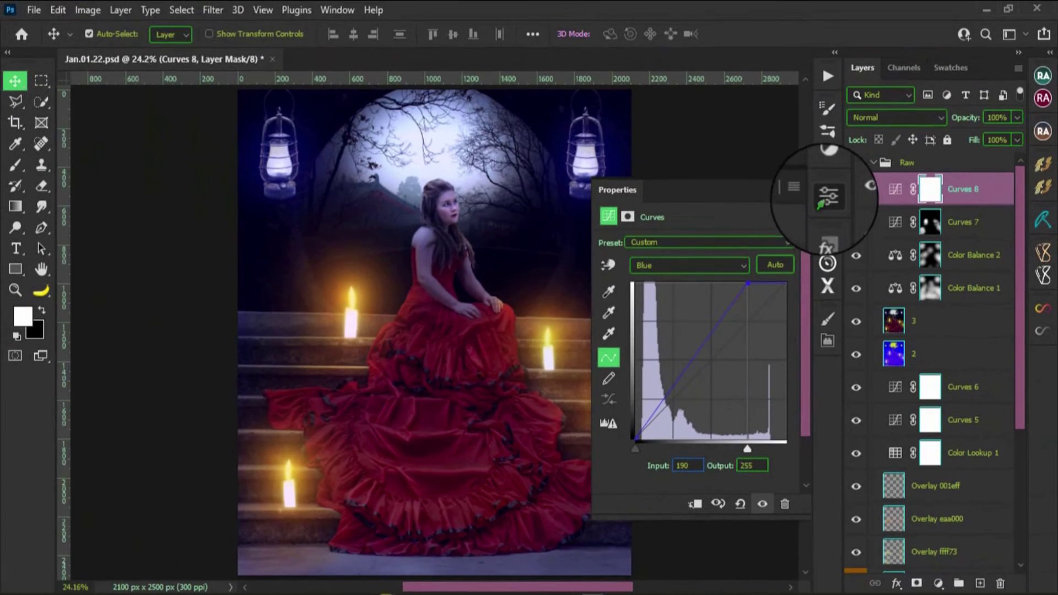
Invert the Curves 8 mask to hide the blue boost, and ready an enlarged Brush for painting it back.
click(827, 199)
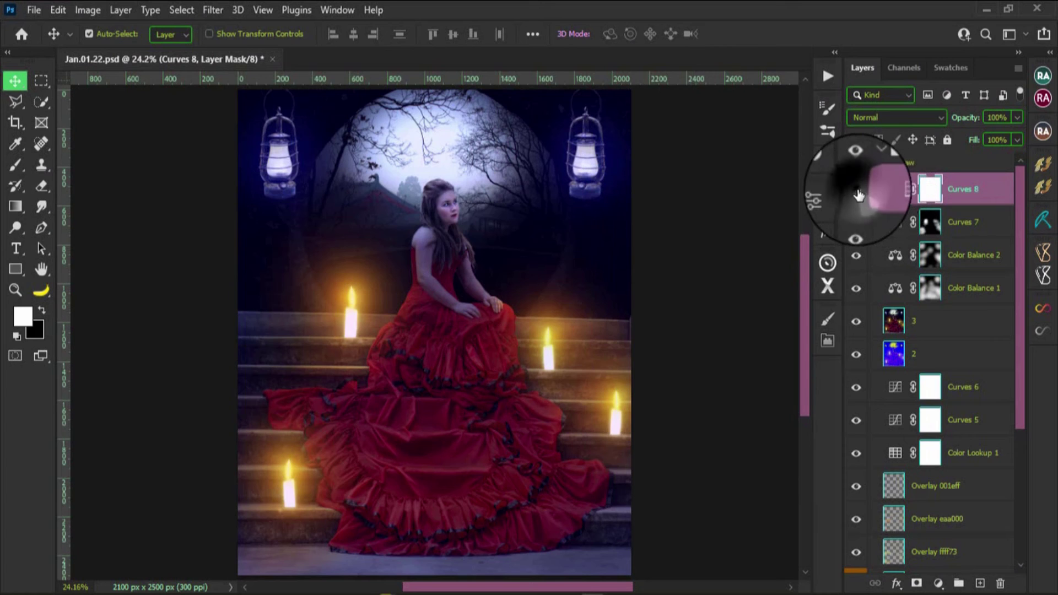
key(ctrl+i)
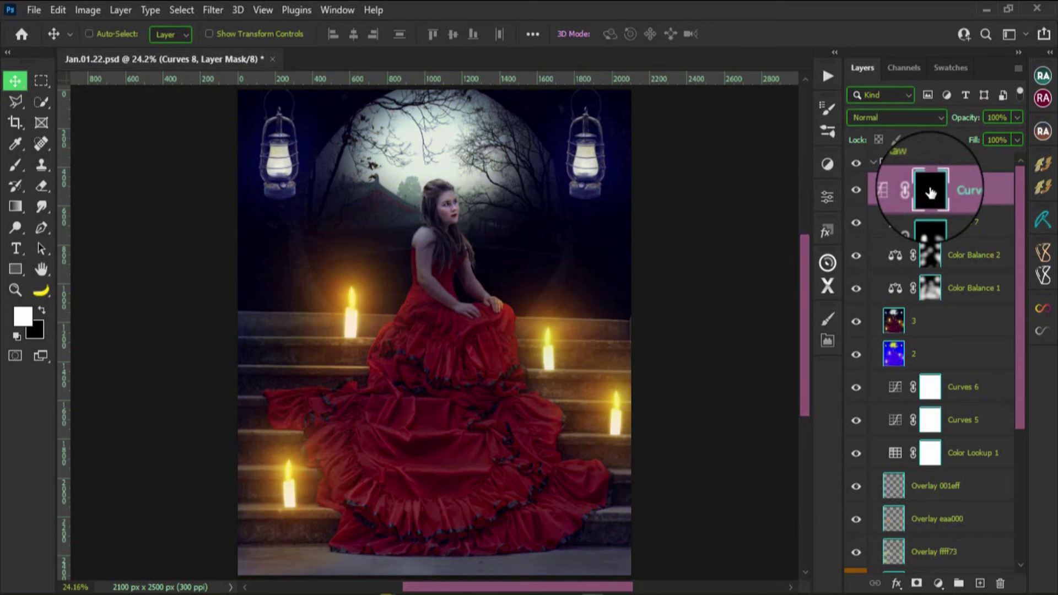
key(b)
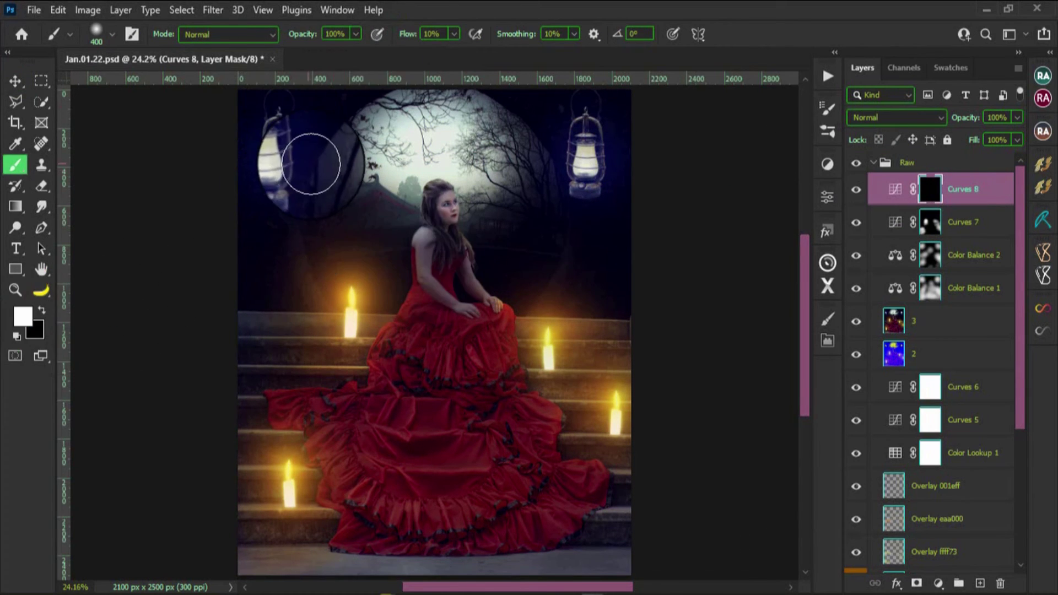
drag(282, 161, 288, 189)
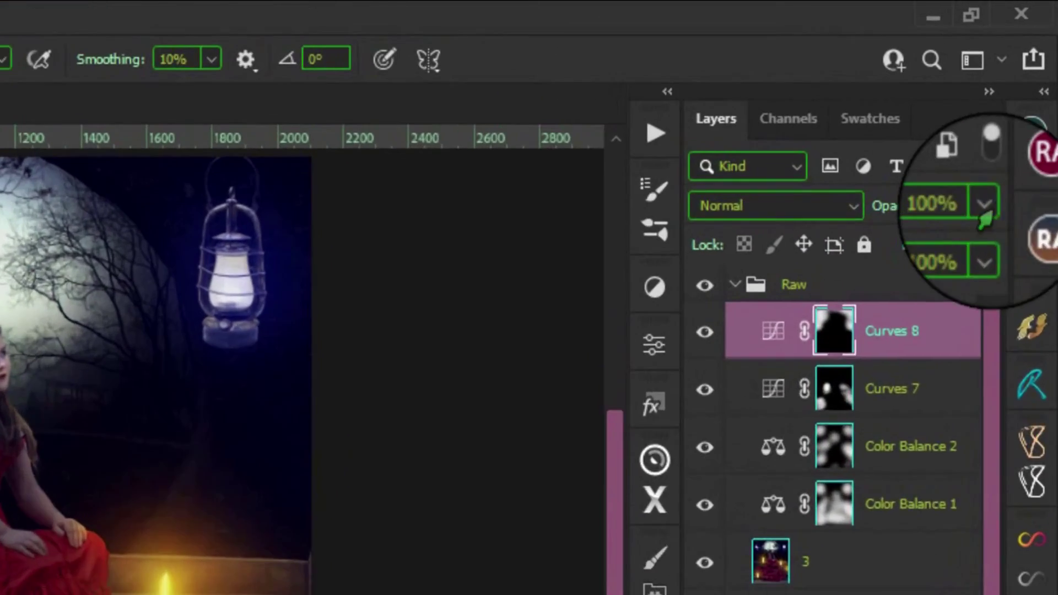
Set Curves 8 opacity to 95%.
click(1018, 117)
drag(1015, 133, 945, 135)
drag(787, 353, 919, 338)
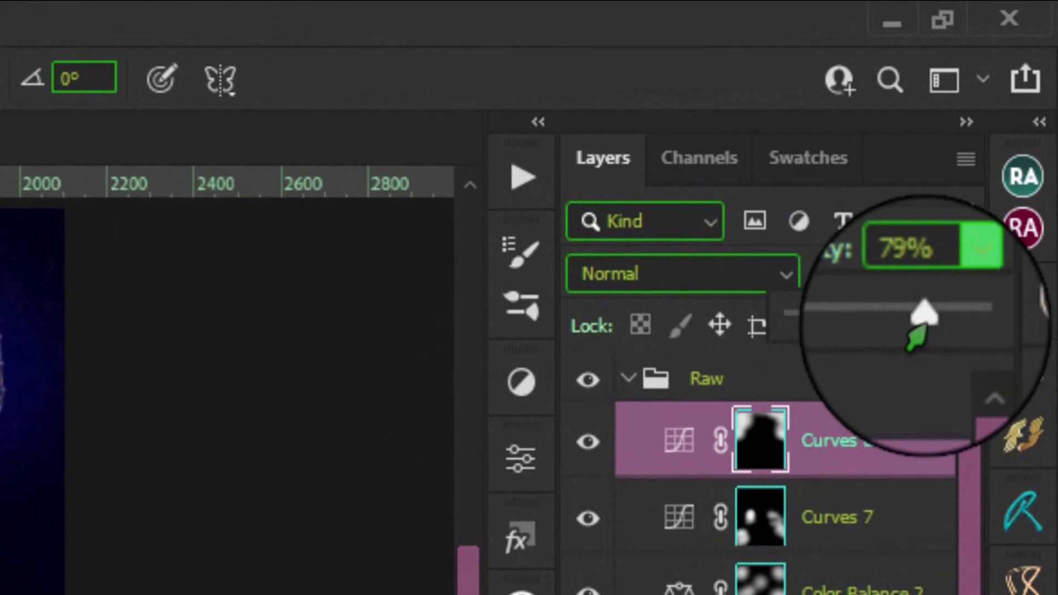
text(9)
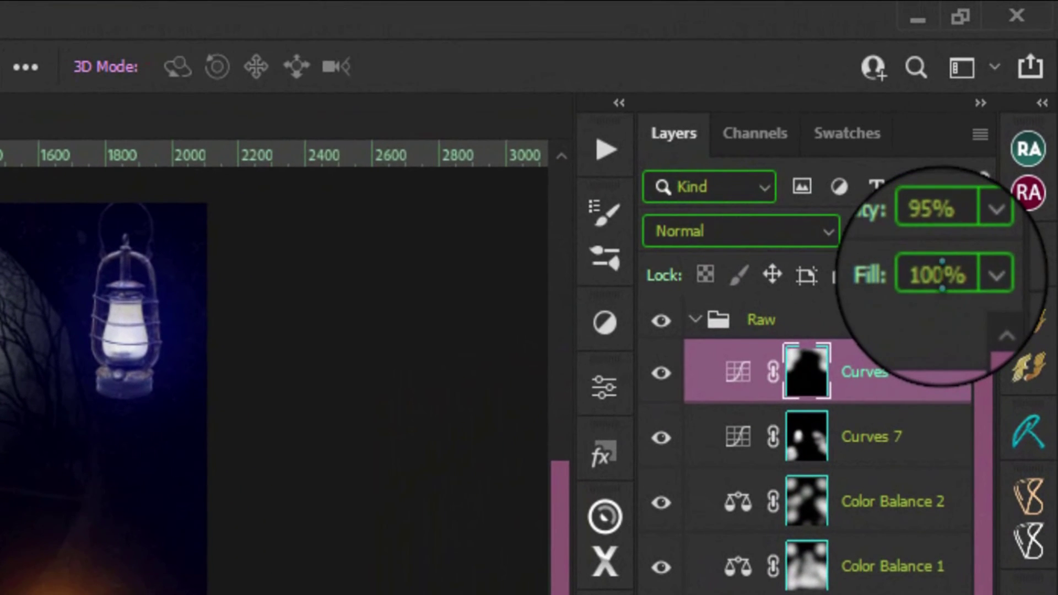
Try different Curves 8 Fill values, comparing 100%, 0% and about 48%.
click(993, 140)
text(85)
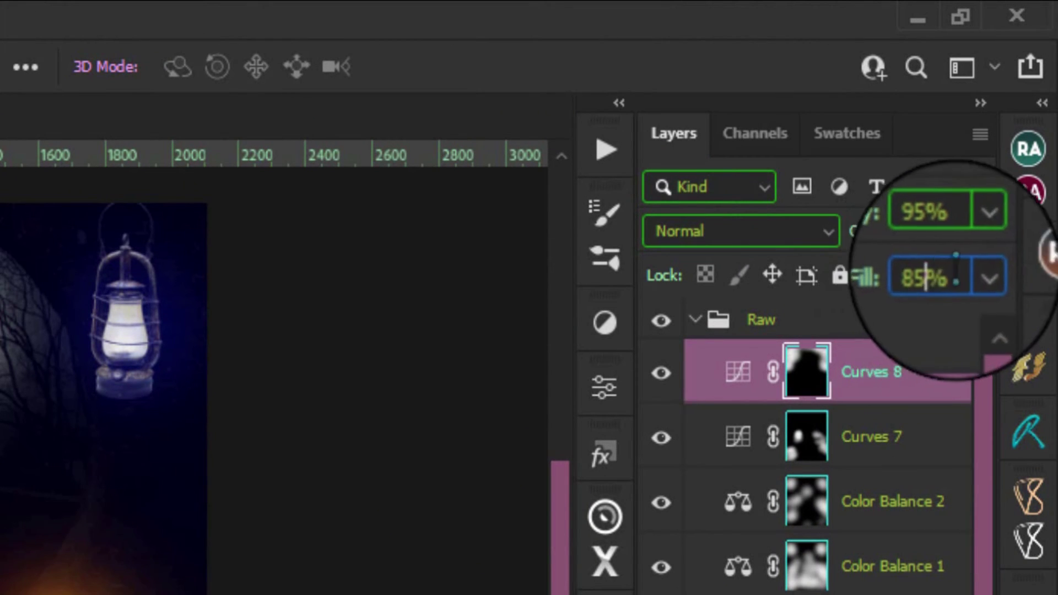
click(989, 276)
drag(951, 317, 998, 329)
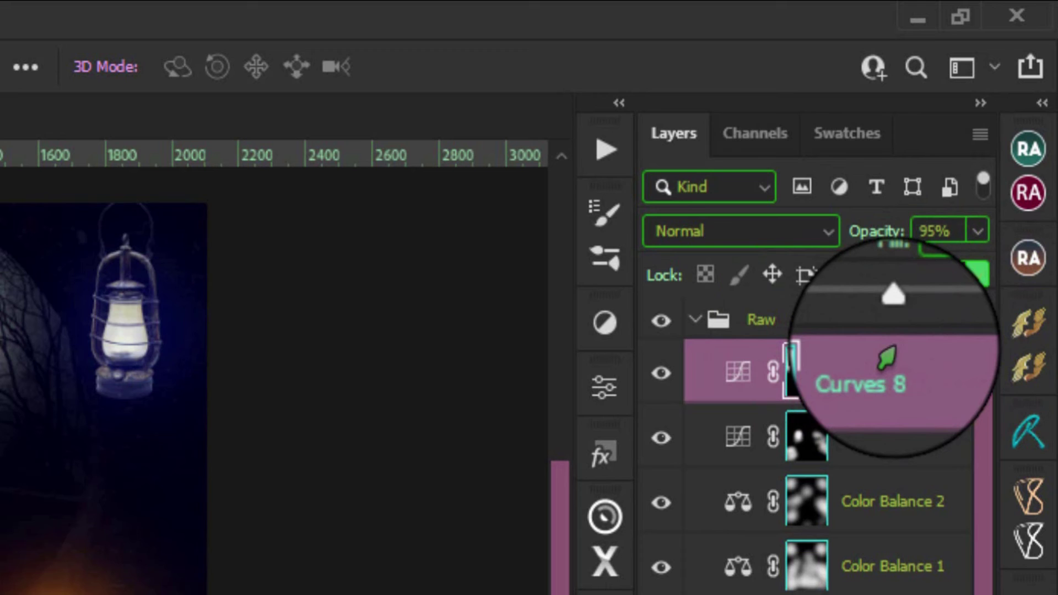
click(814, 364)
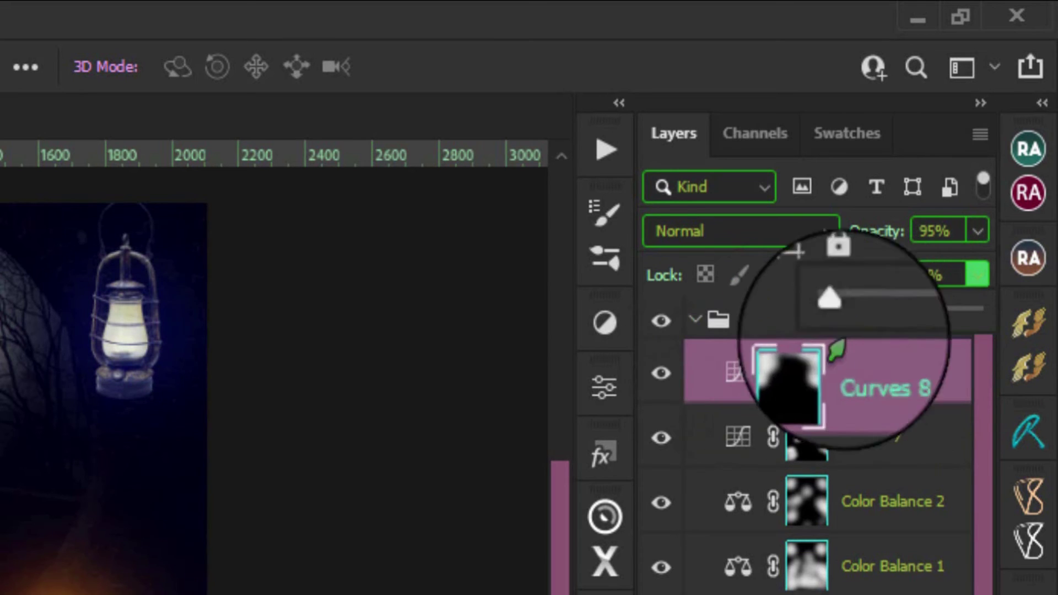
mouse_move(1041, 336)
mouse_down()
mouse_move(686, 353)
mouse_move(1048, 327)
mouse_move(765, 353)
mouse_up()
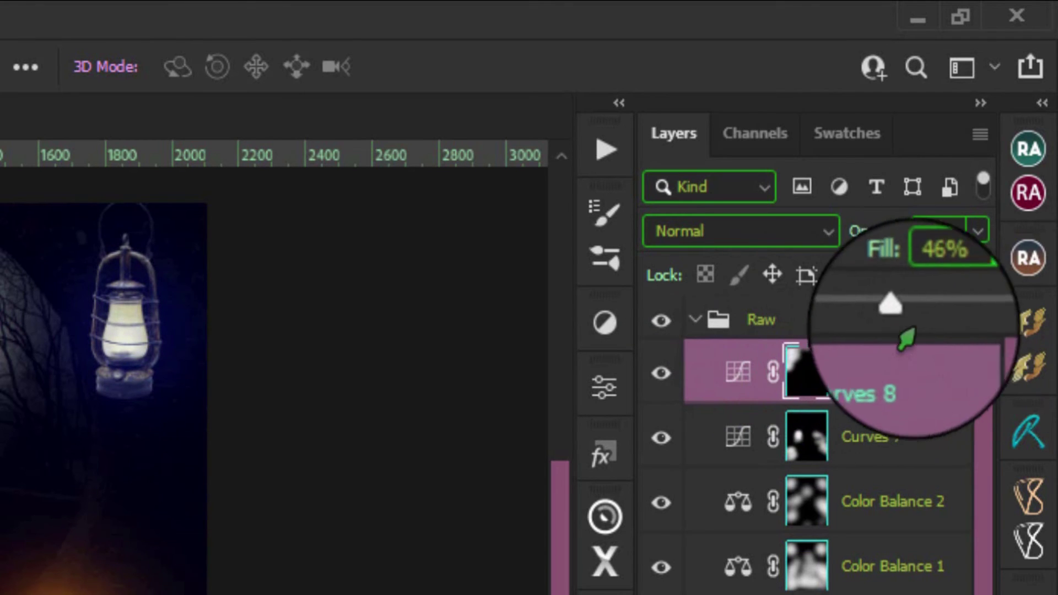
drag(765, 353, 906, 338)
click(937, 273)
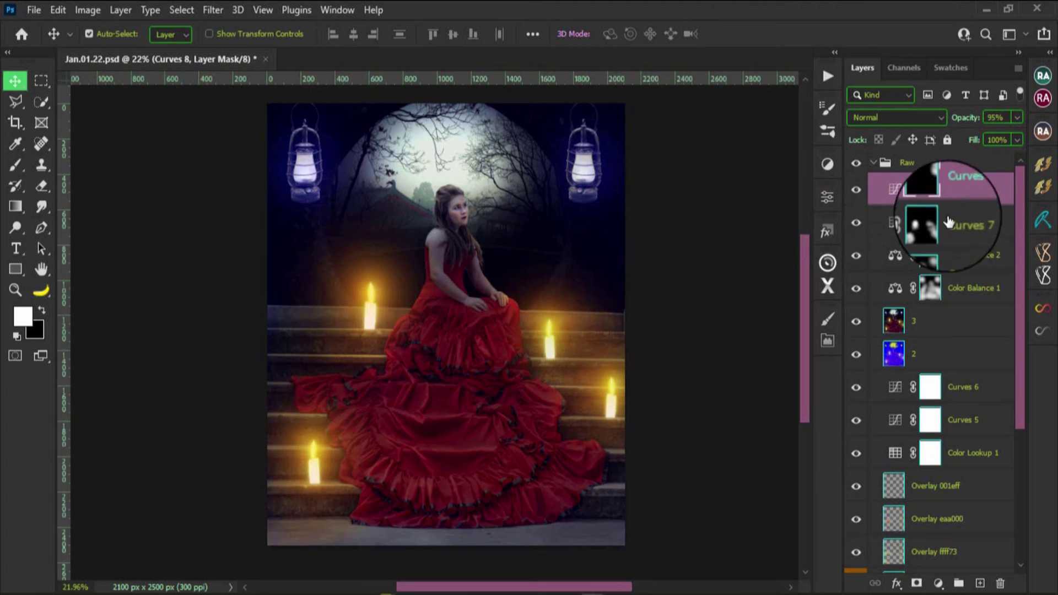
Lower Curves 7 opacity to 70%, then reselect Curves 8.
click(970, 222)
click(974, 143)
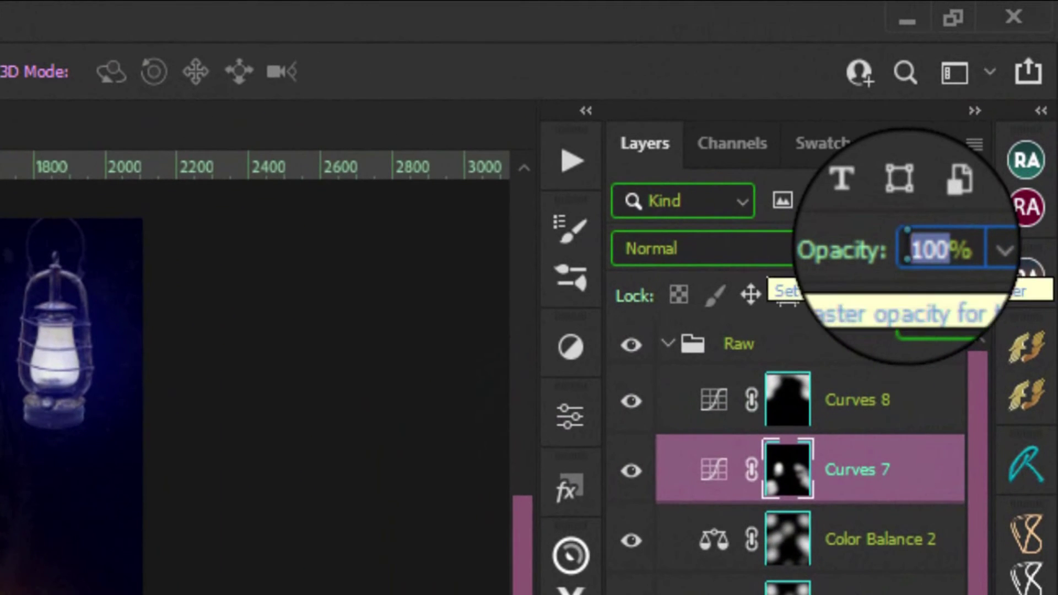
text(7)
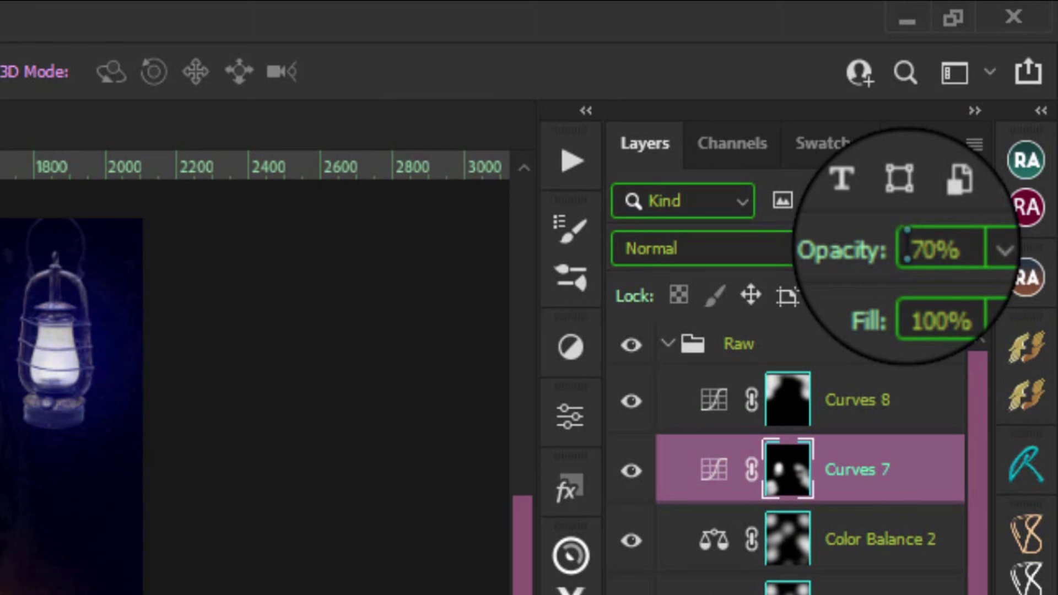
click(871, 401)
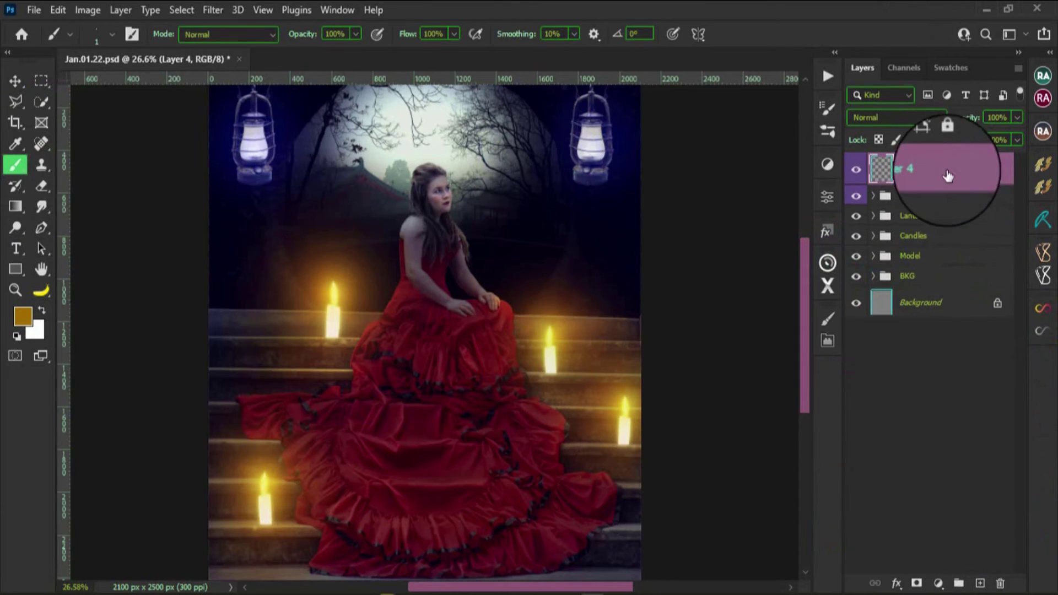
Stamp a merged layer named '1' with No Color label, and set the foreground to dark gold.
key(ctrl+alt+shift+e)
double_click(951, 172)
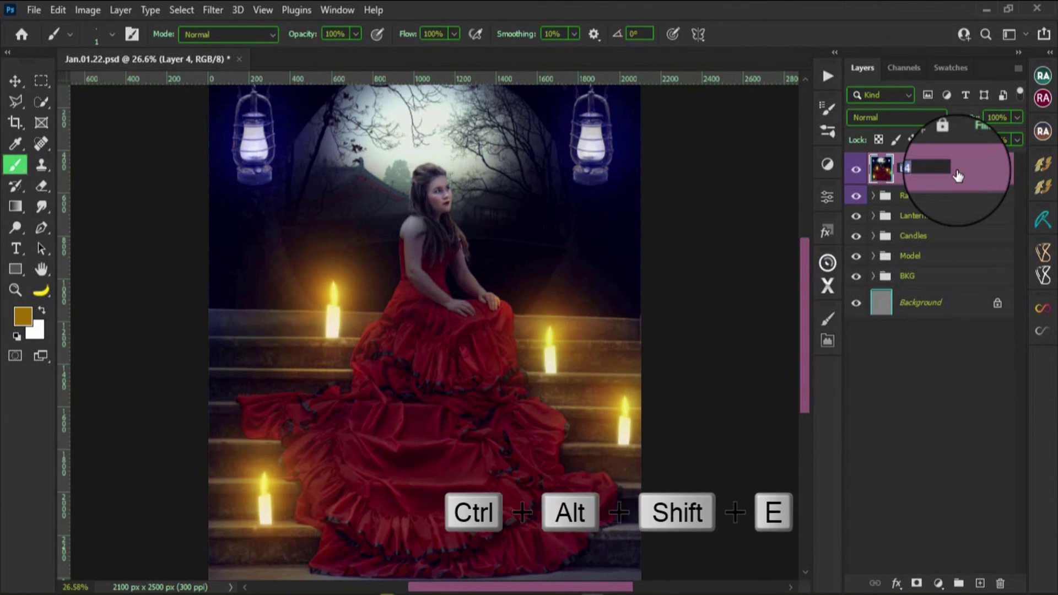
text(1)
key(Return)
right_click(849, 174)
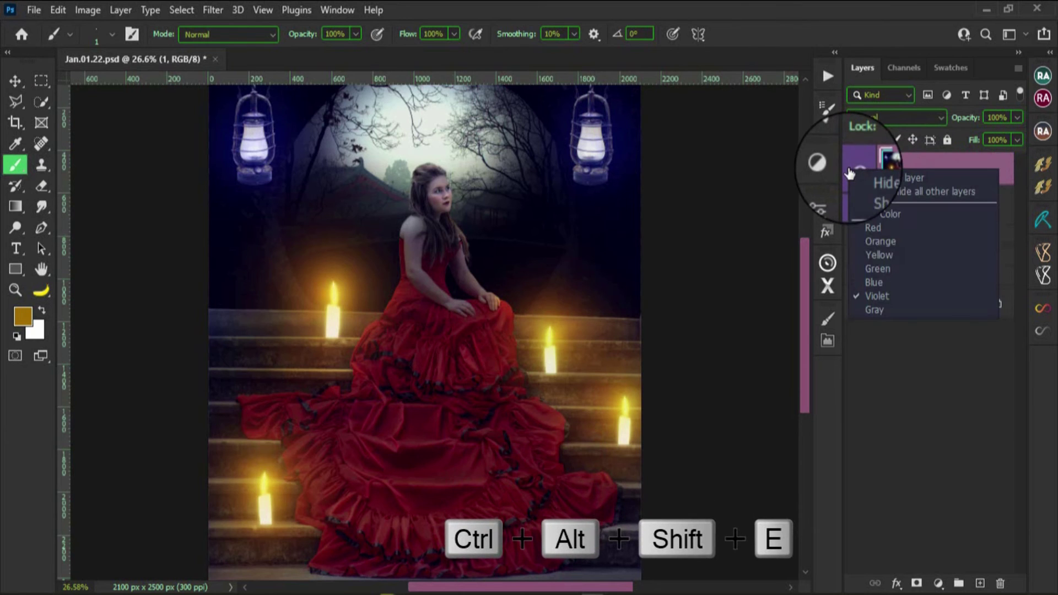
click(882, 214)
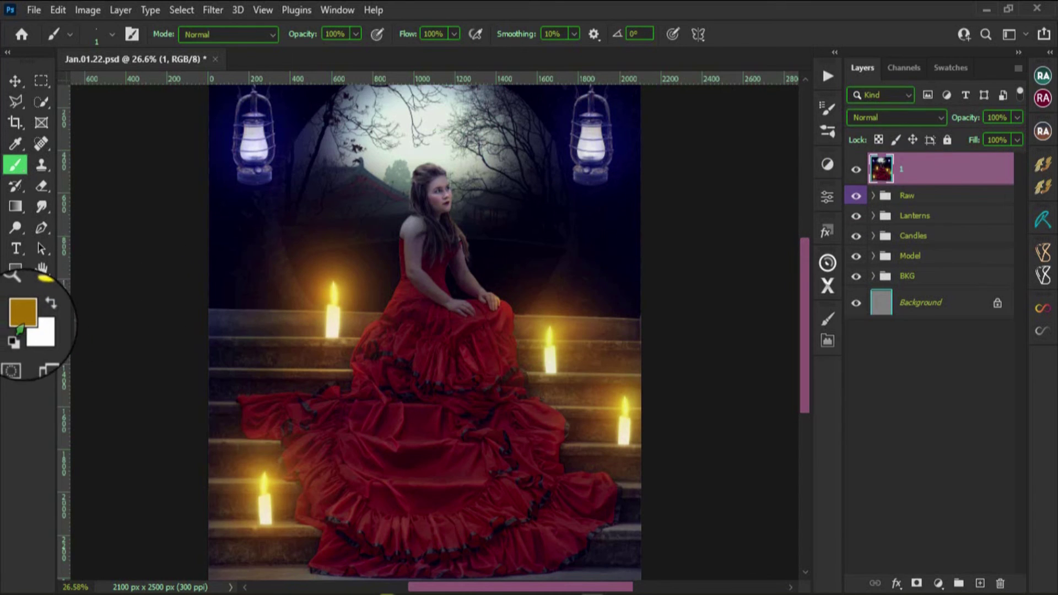
click(23, 312)
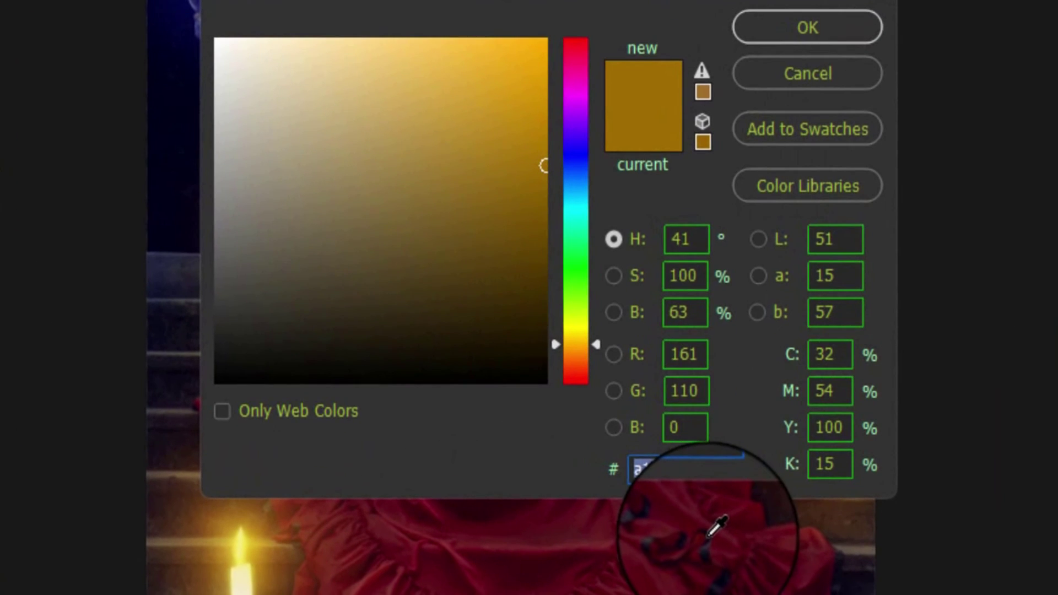
click(762, 33)
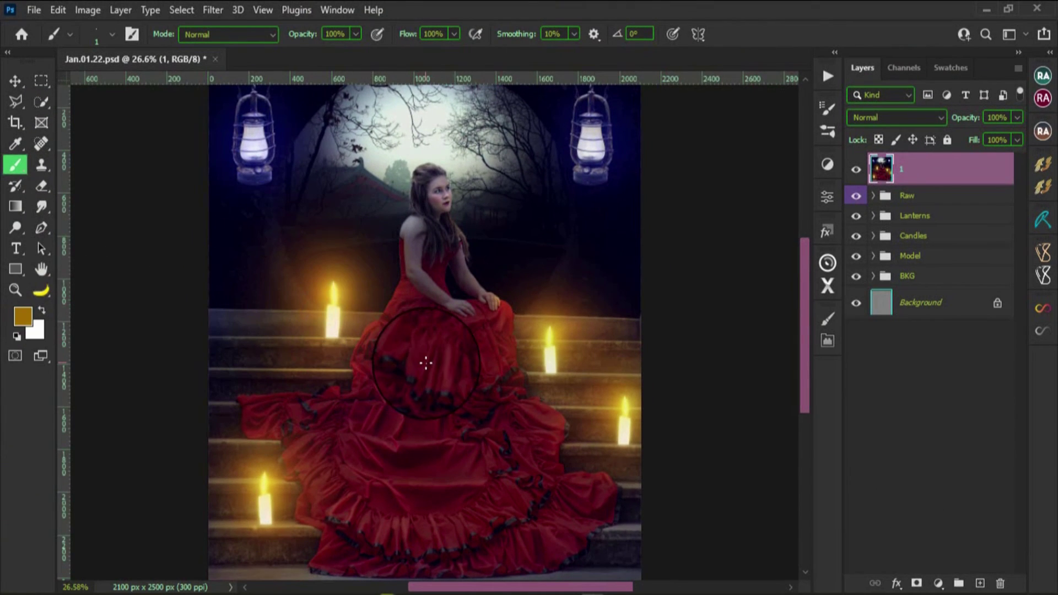
Create an empty layer named 'a16e00' with Linear Dodge (Add) blending.
key(ctrl+shift+n)
text(a16e00)
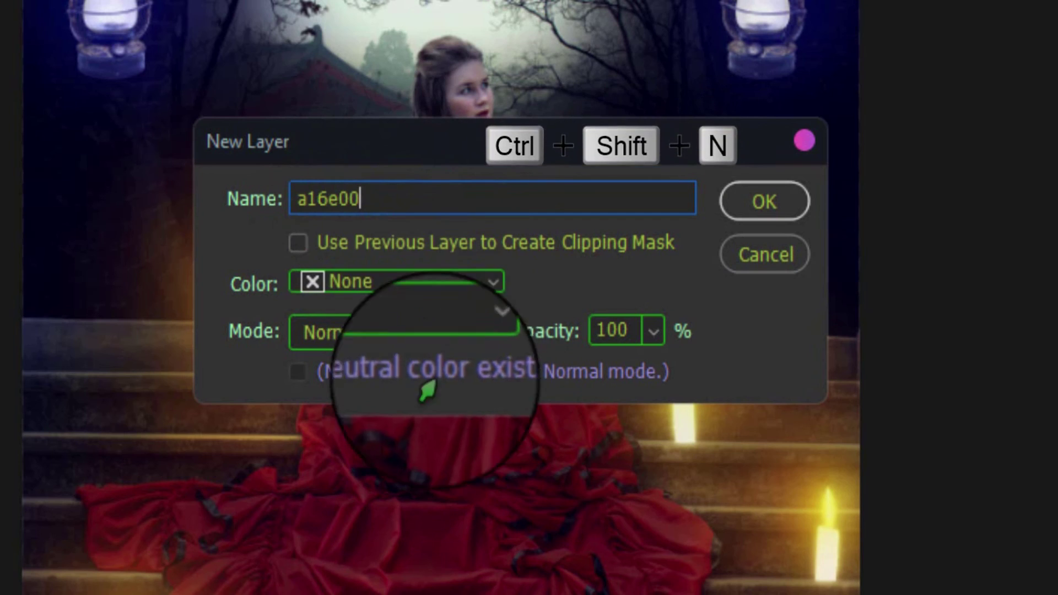
click(399, 337)
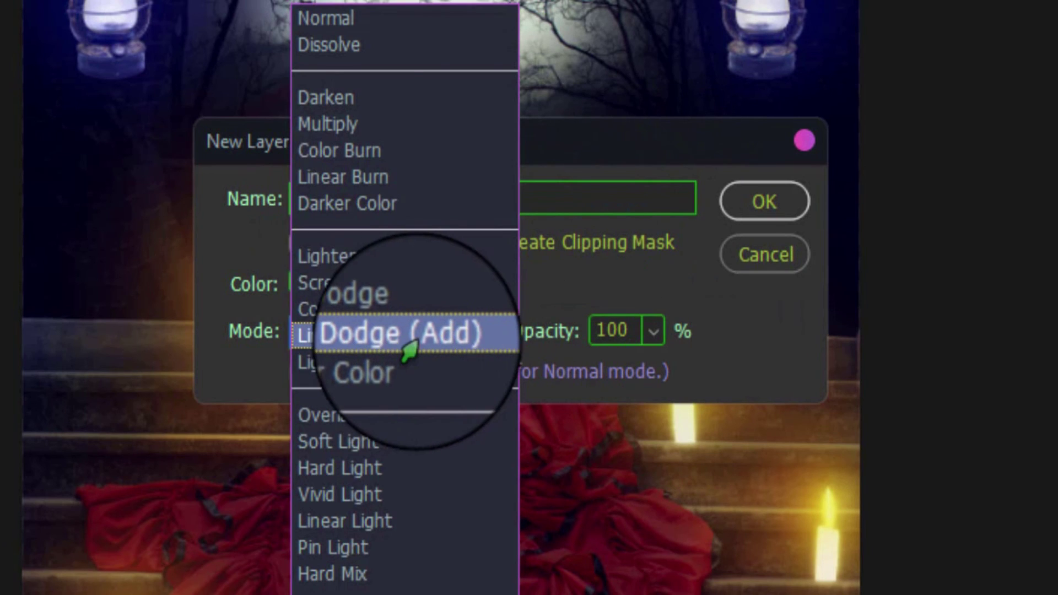
click(408, 348)
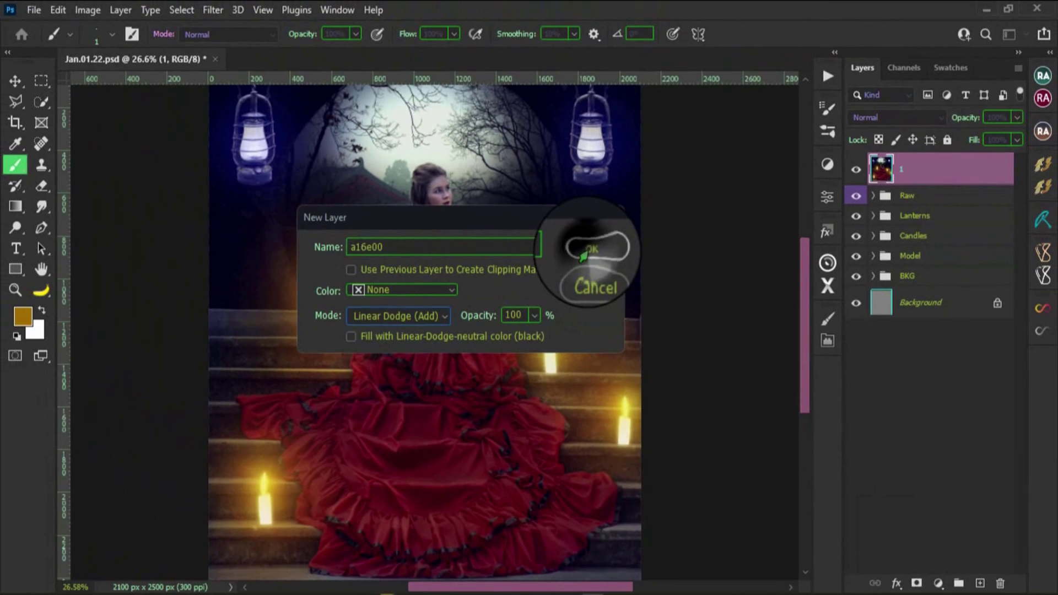
click(583, 254)
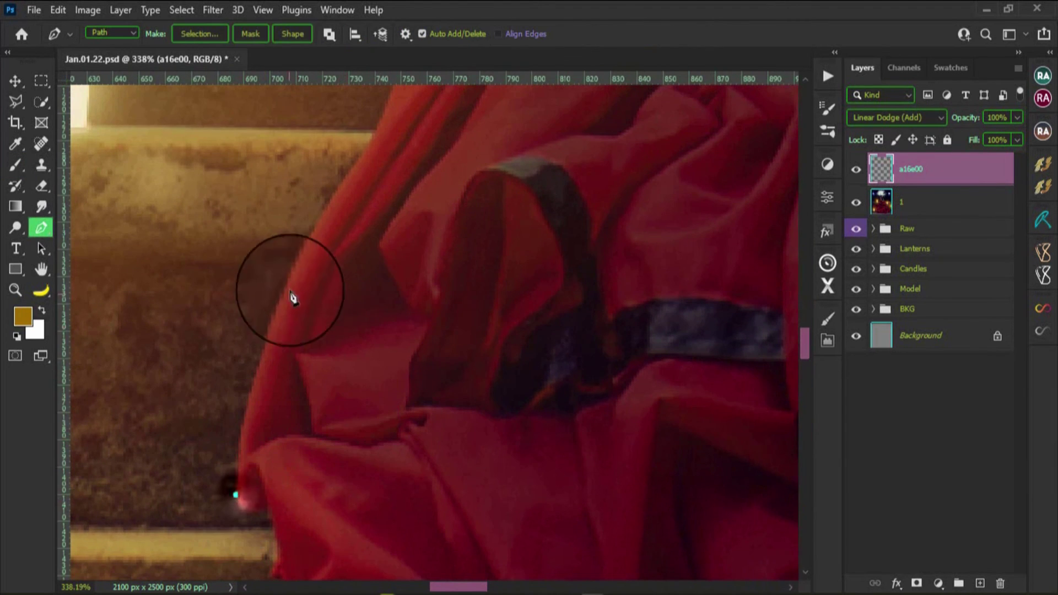
Place Pen anchors along the gown's left edge, starting from the torso and working down.
drag(293, 272, 370, 140)
alt+click(294, 273)
drag(433, 172, 372, 385)
click(345, 279)
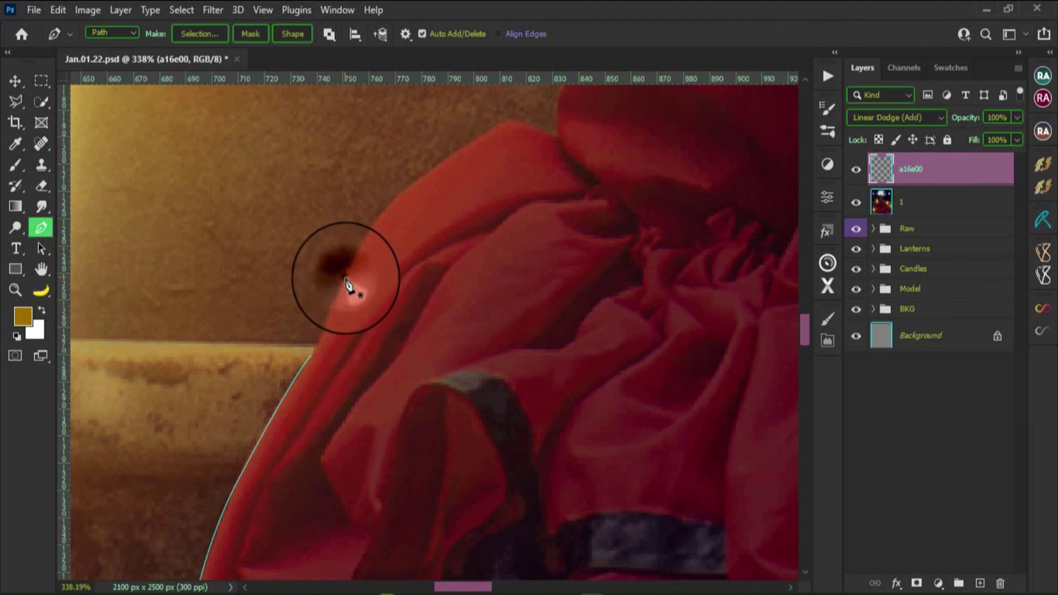
drag(408, 188, 448, 170)
click(499, 126)
drag(525, 131, 548, 142)
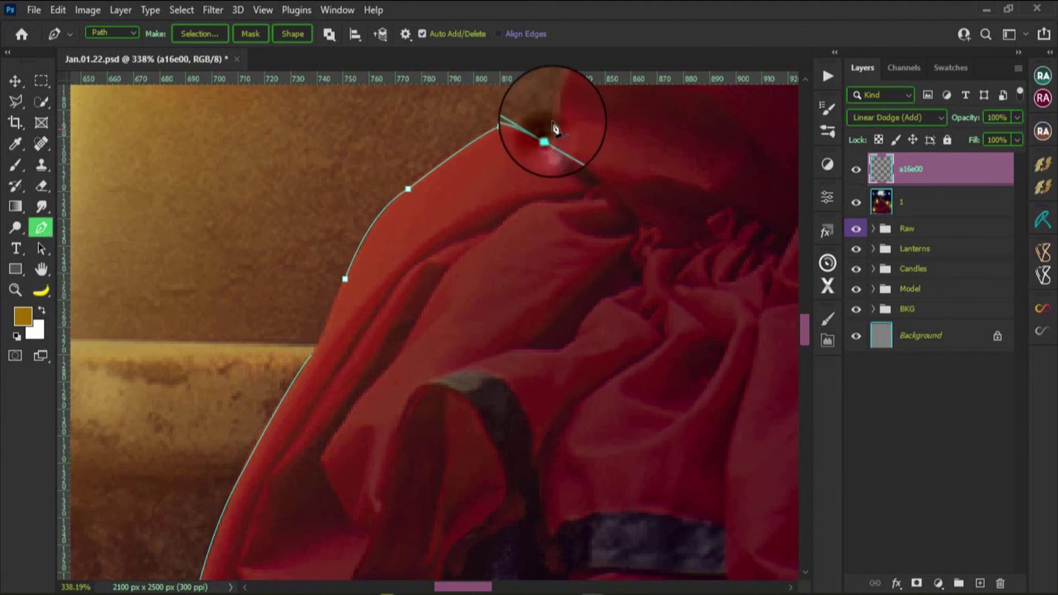
drag(616, 127, 439, 424)
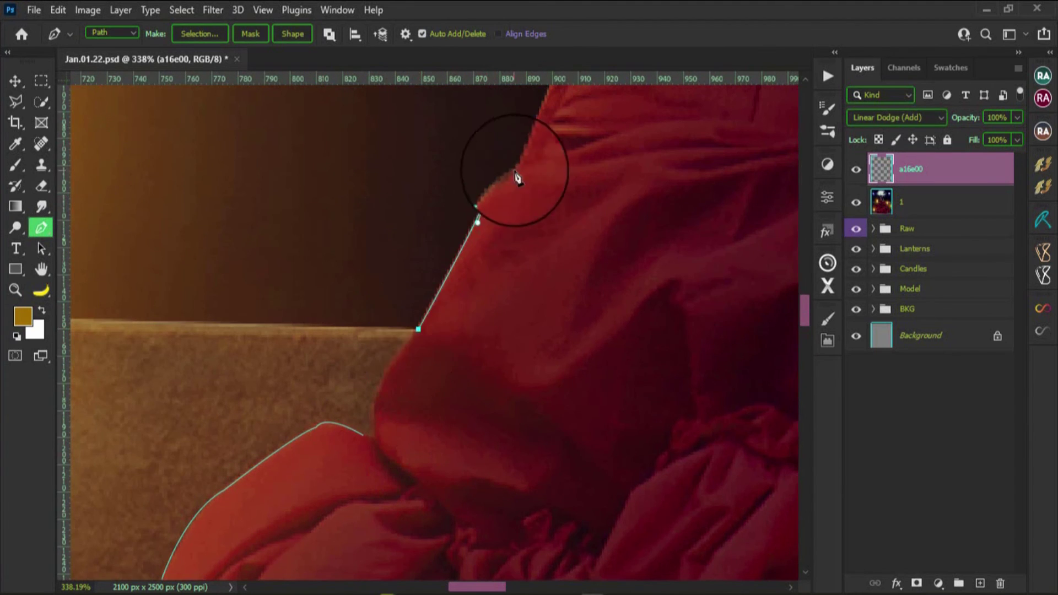
drag(555, 217, 417, 493)
click(418, 365)
drag(468, 257, 478, 236)
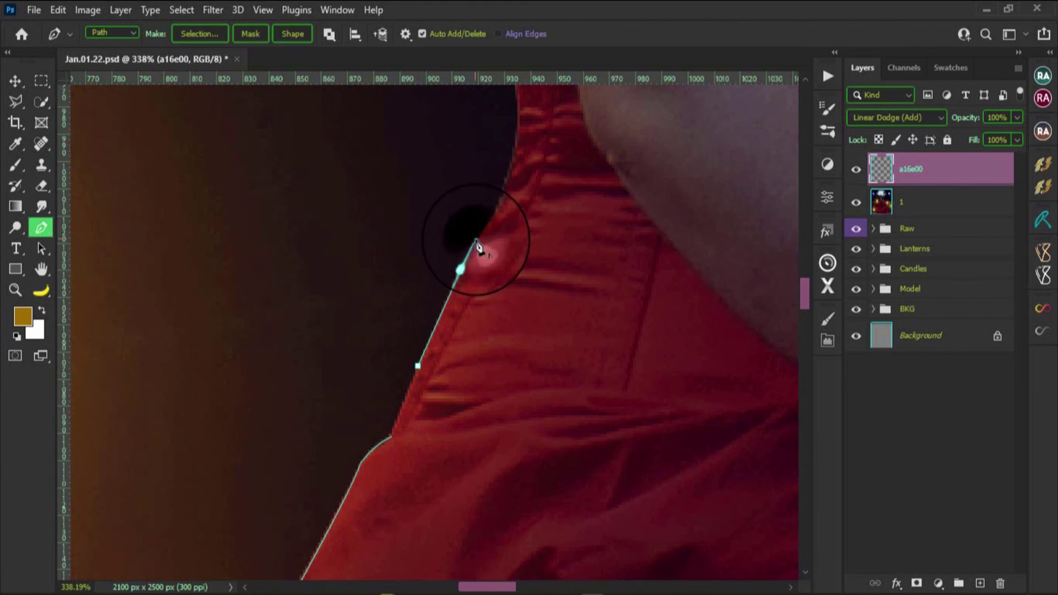
scroll(534, 288, down, 10)
scroll(437, 355, up, 8)
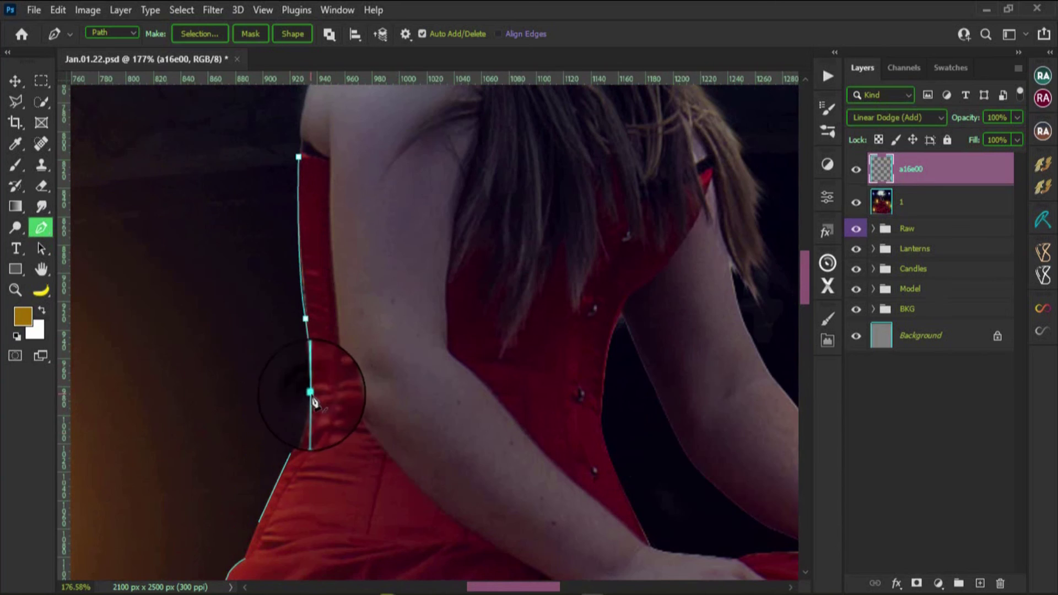
scroll(314, 401, down, 5)
scroll(355, 371, down, 3)
scroll(418, 354, down, 3)
scroll(445, 433, down, 8)
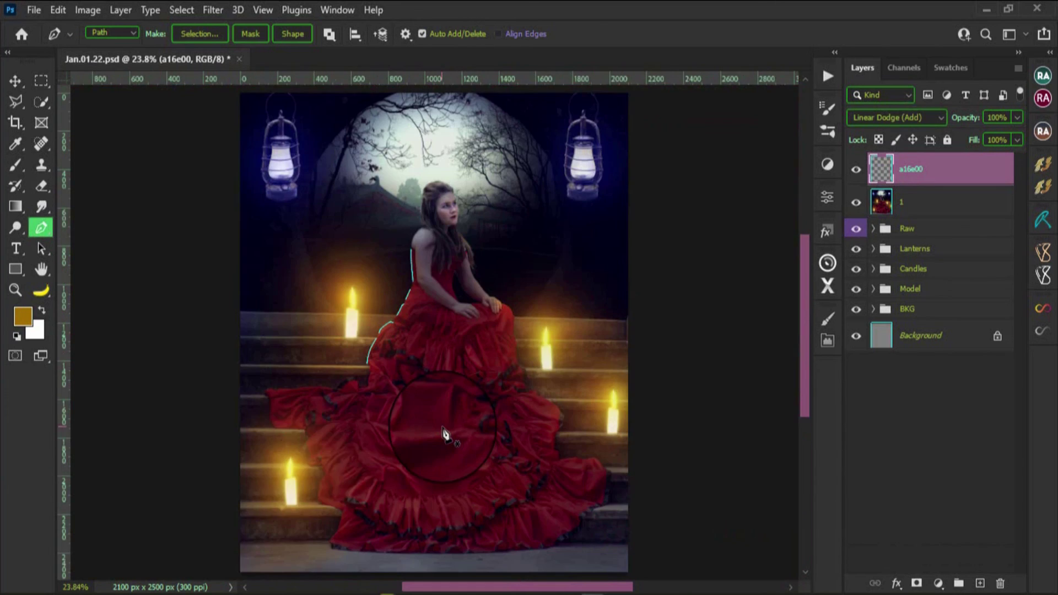
scroll(291, 484, up, 1)
scroll(402, 461, up, 5)
scroll(437, 425, up, 3)
Continue the path down to the hem beside the lower-left candle.
drag(392, 420, 398, 380)
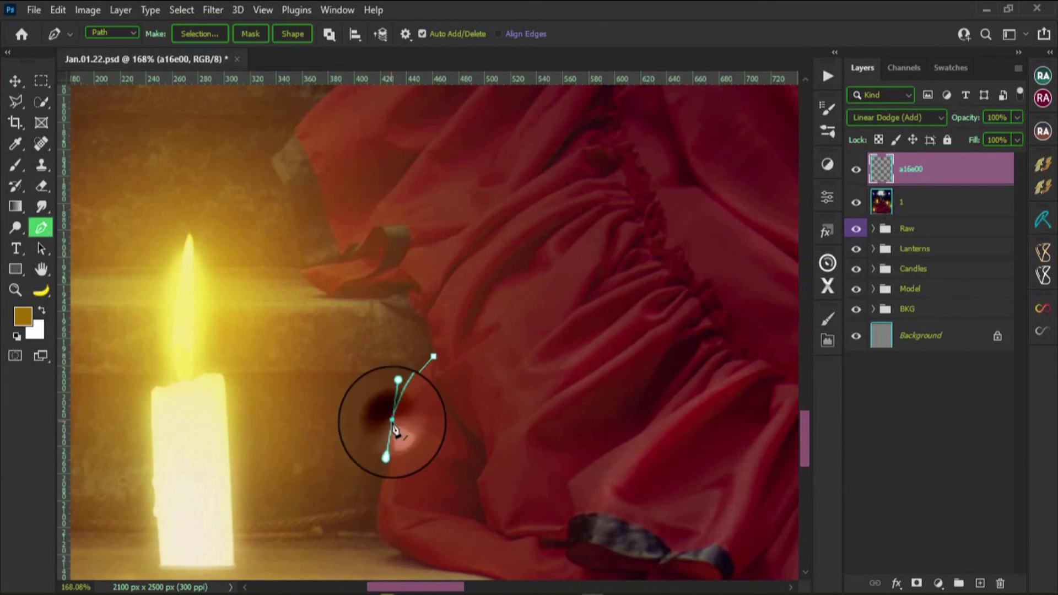
scroll(386, 493, down, 5)
scroll(386, 494, right, 4)
click(310, 418)
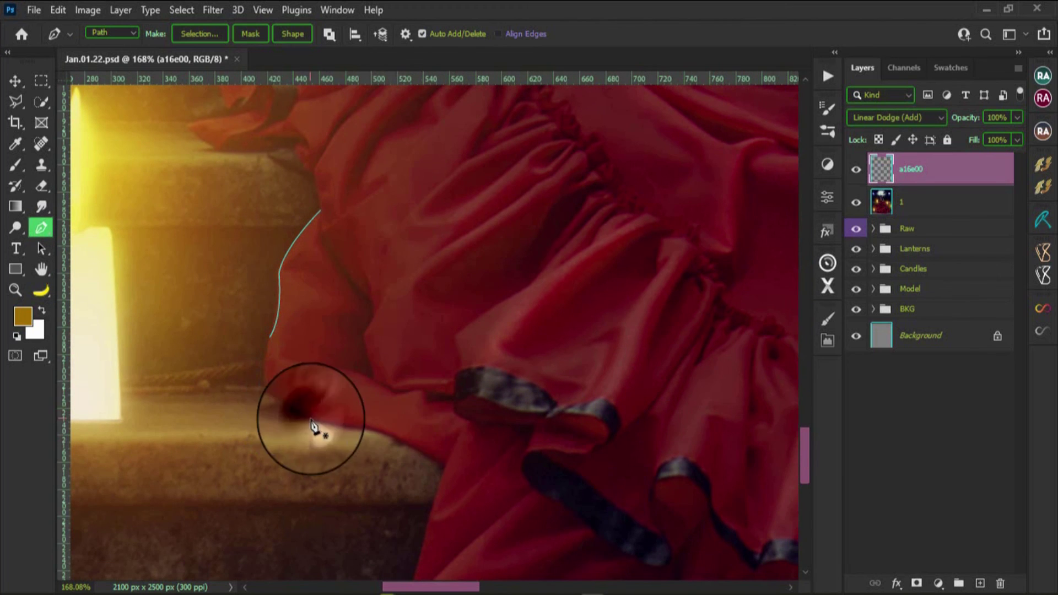
drag(397, 434, 393, 451)
click(450, 471)
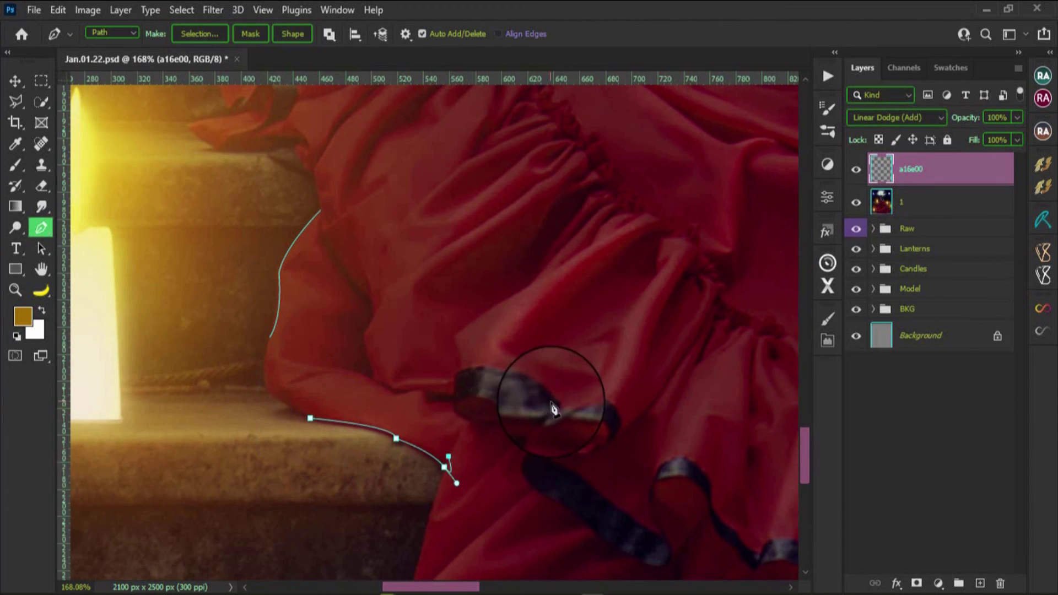
scroll(344, 366, up, 3)
scroll(345, 366, left, 2)
scroll(344, 366, left, 3)
scroll(345, 366, up, 1)
drag(346, 294, 330, 221)
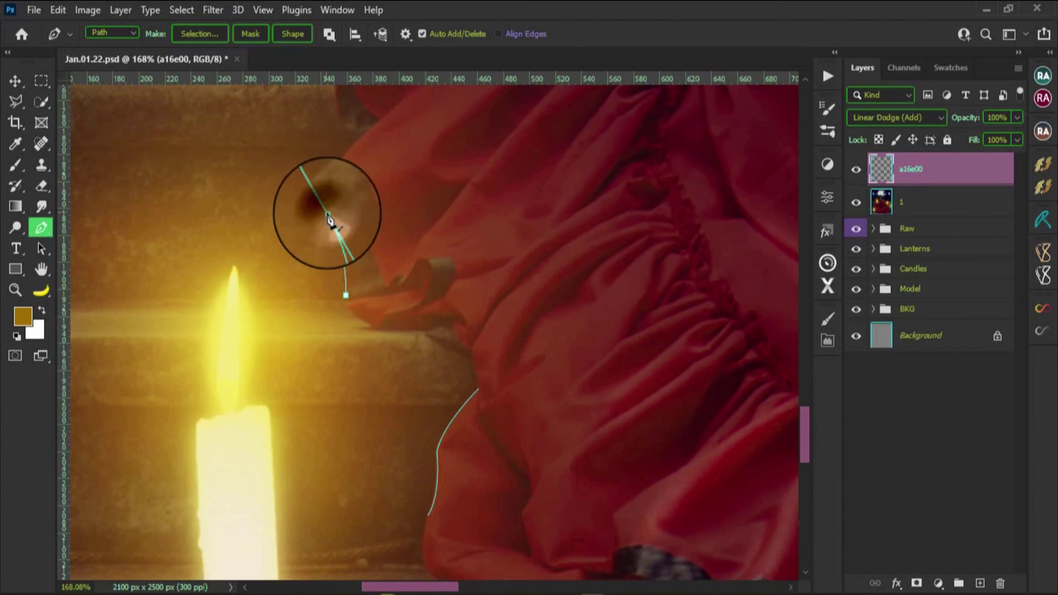
click(305, 207)
drag(342, 169, 339, 165)
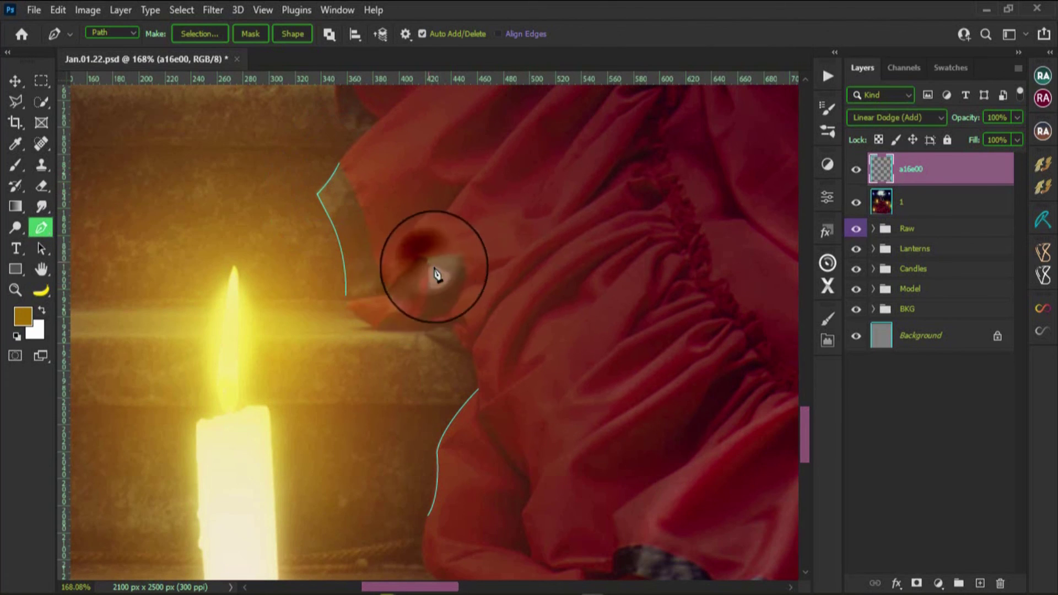
drag(384, 316, 336, 319)
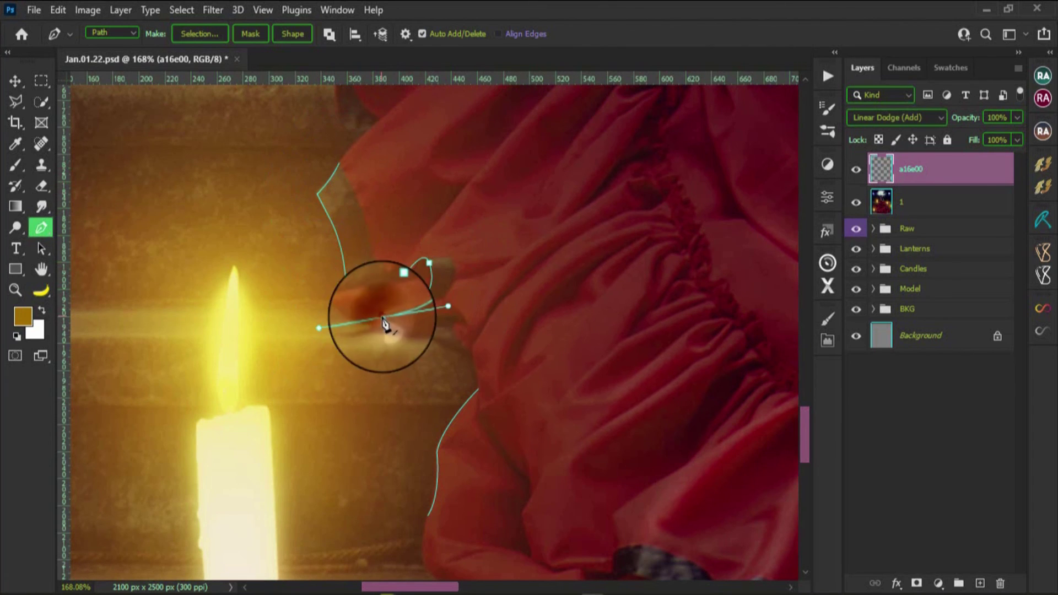
scroll(380, 380, down, 5)
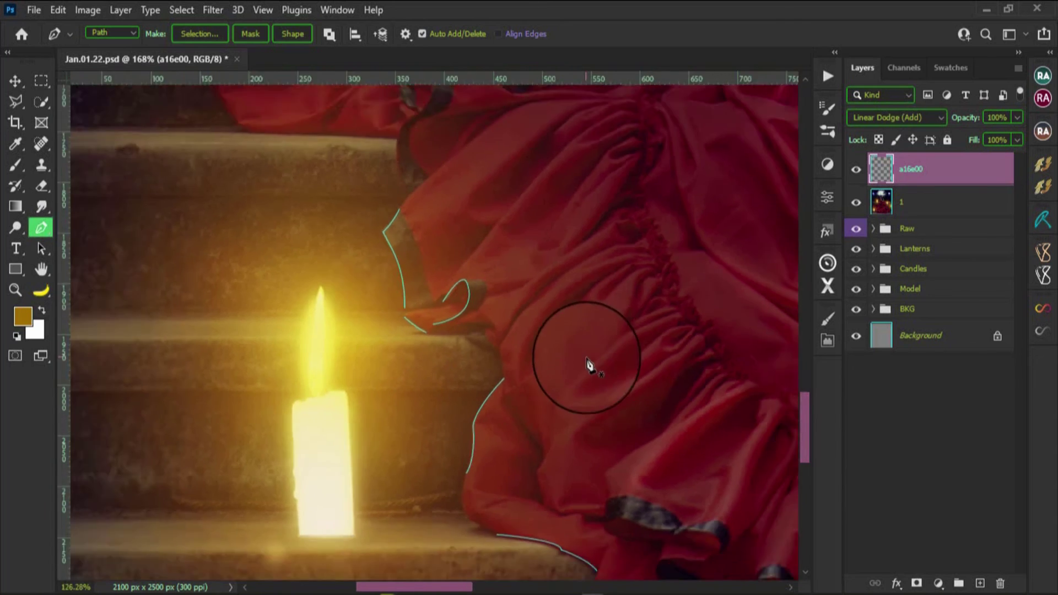
drag(588, 364, 451, 191)
scroll(551, 231, up, 2)
key(ctrl+0)
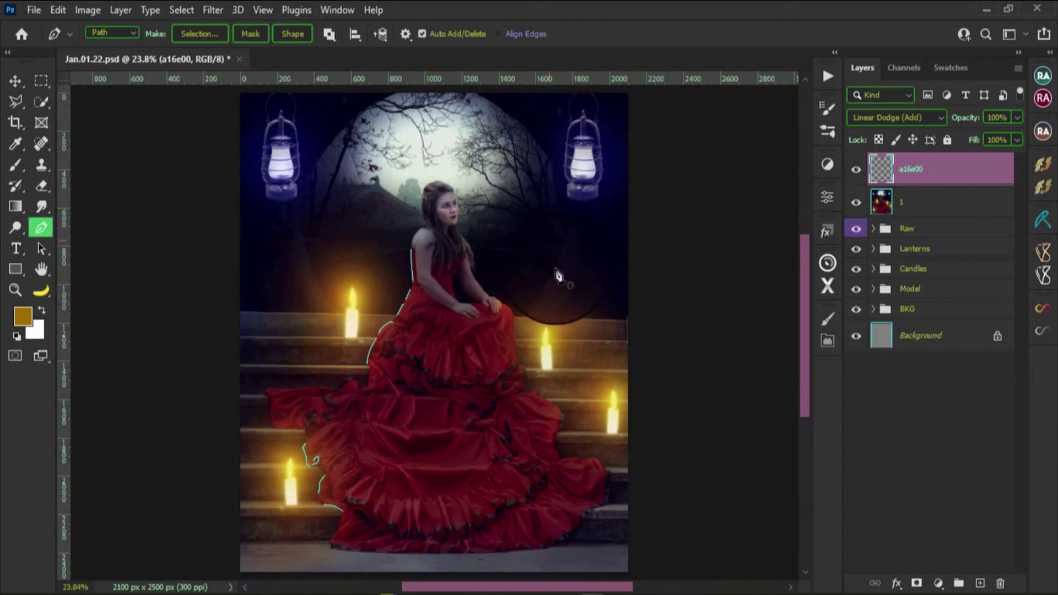
scroll(514, 256, up, 3)
Start a new path at the hand on her knee and trace the gown's right edge to the step.
scroll(525, 366, up, 2)
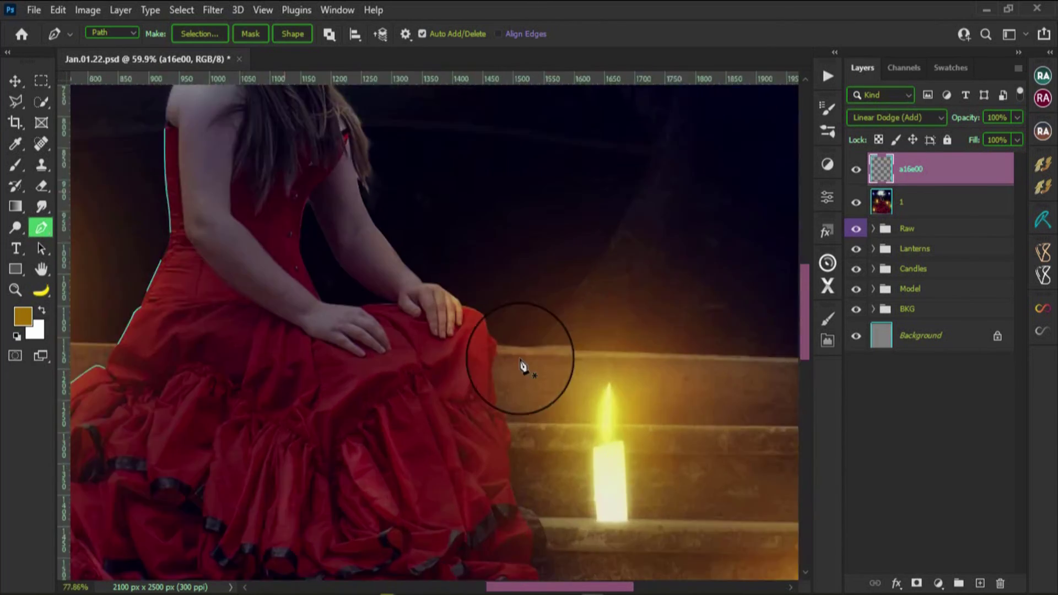
scroll(401, 242, up, 3)
scroll(401, 242, up, 2)
click(382, 227)
drag(427, 262, 441, 264)
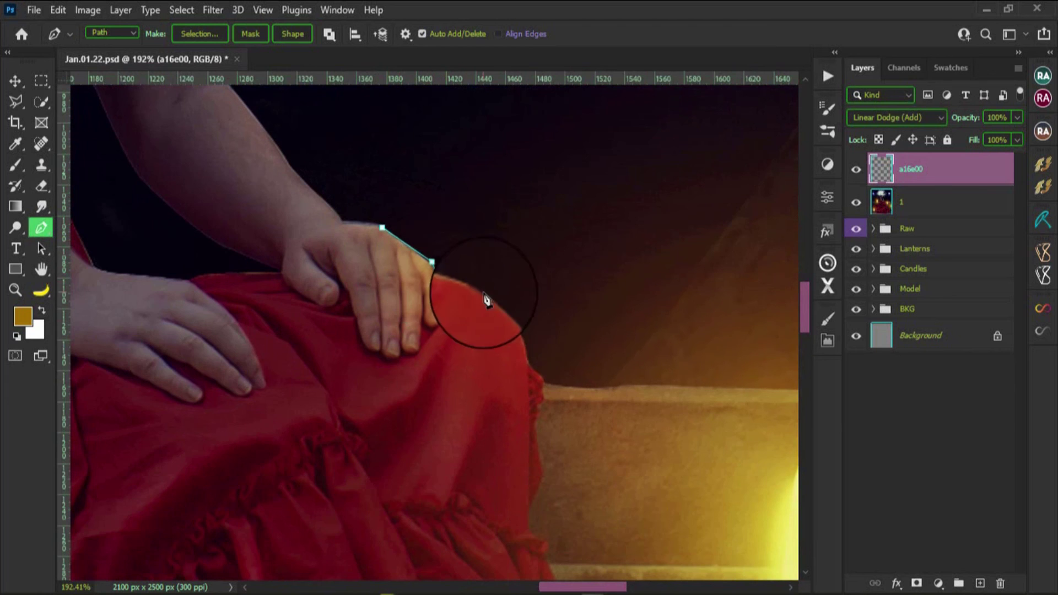
drag(524, 362, 529, 441)
drag(598, 406, 503, 289)
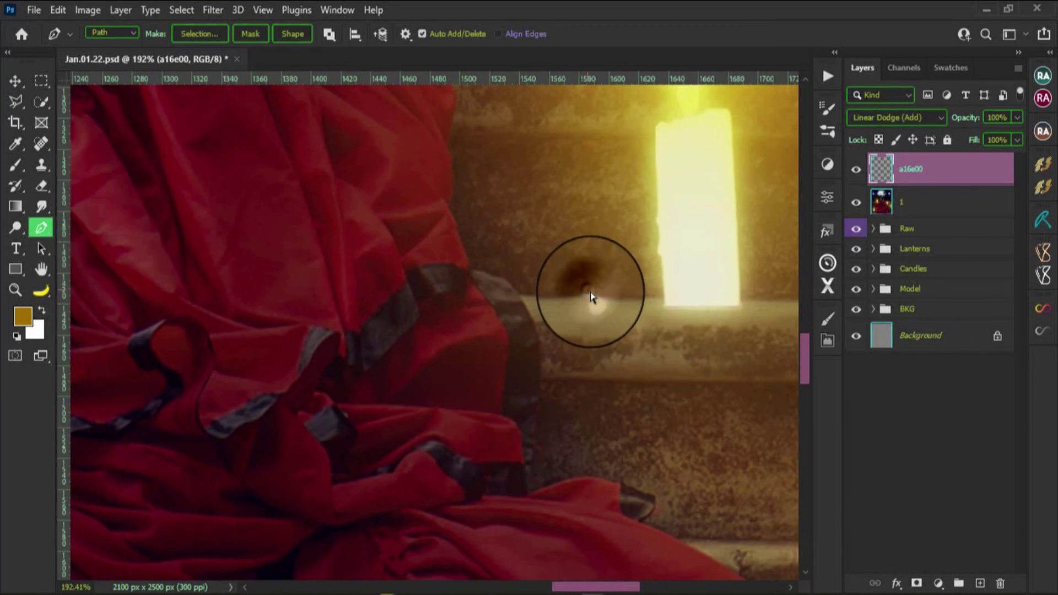
scroll(591, 298, down, 10)
scroll(461, 296, up, 8)
drag(489, 340, 480, 436)
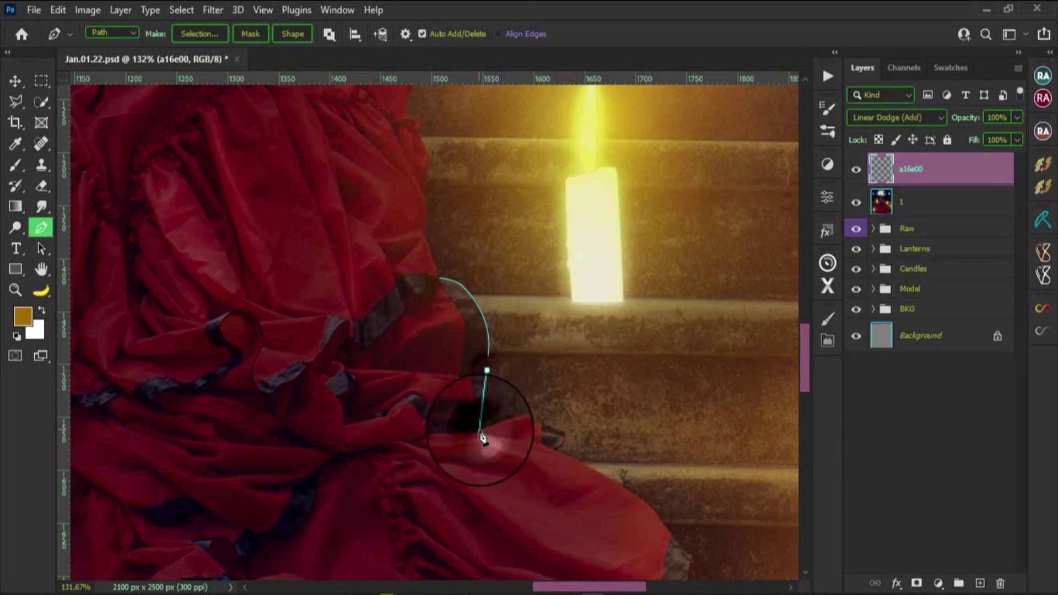
click(554, 452)
drag(645, 489, 671, 542)
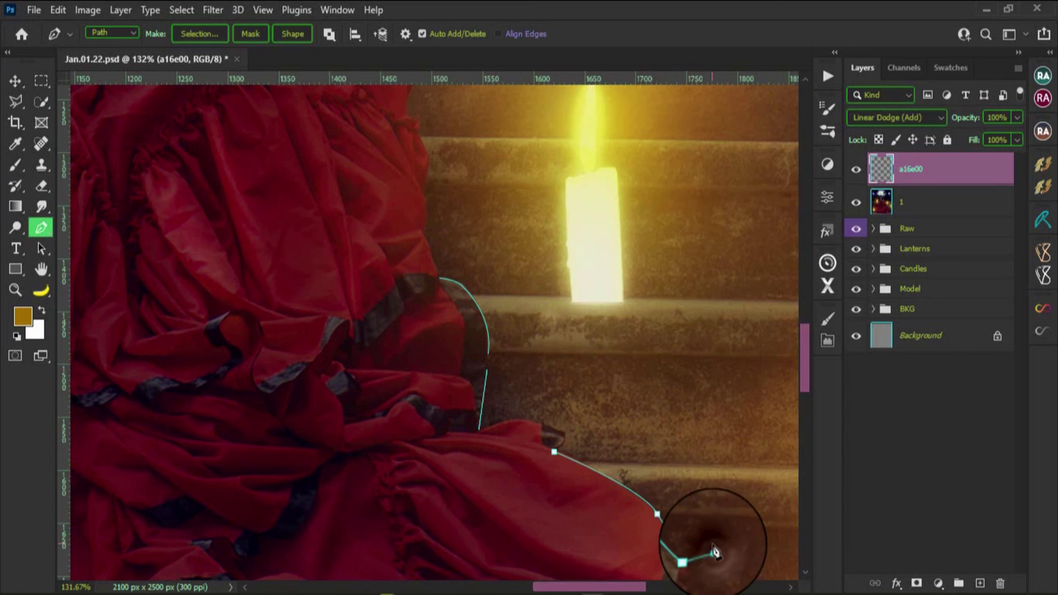
Add more anchors down the gown's right edge toward the candle on the steps.
scroll(715, 551, down, 10)
scroll(550, 196, up, 6)
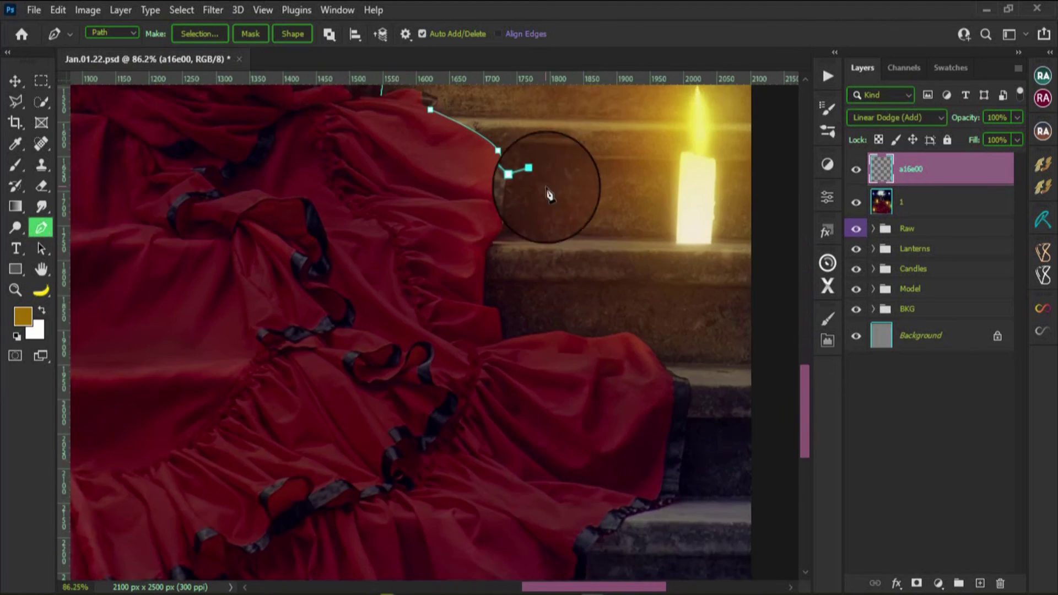
scroll(555, 206, up, 2)
drag(471, 223, 504, 189)
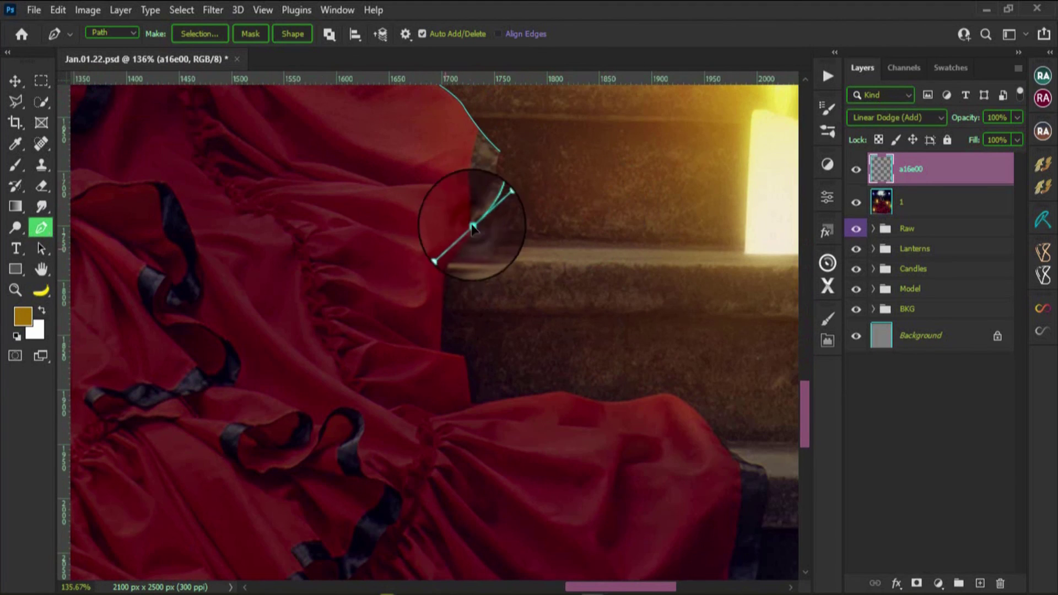
click(446, 274)
click(443, 351)
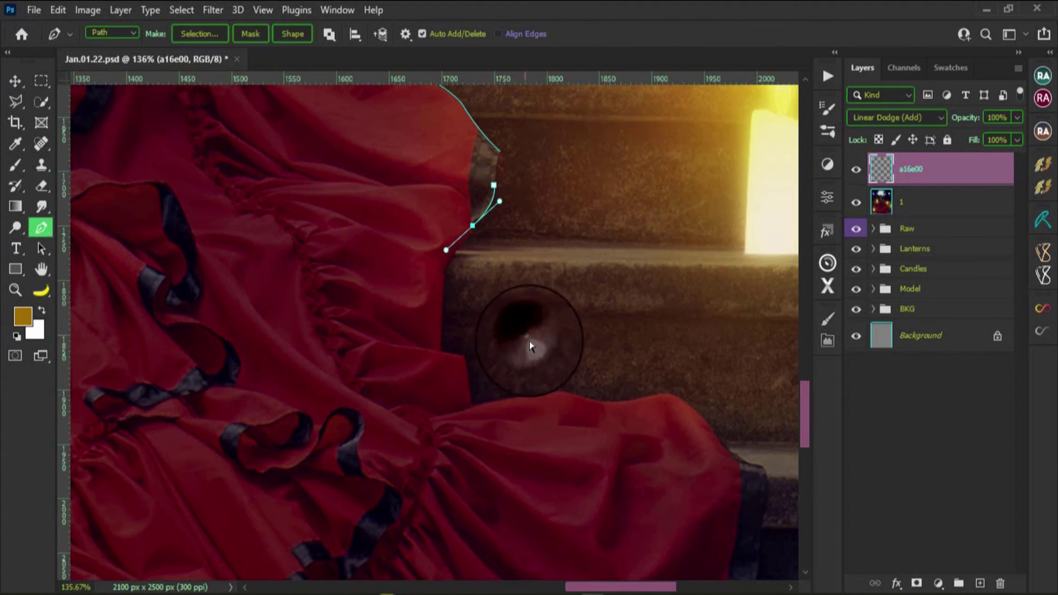
drag(530, 346, 377, 361)
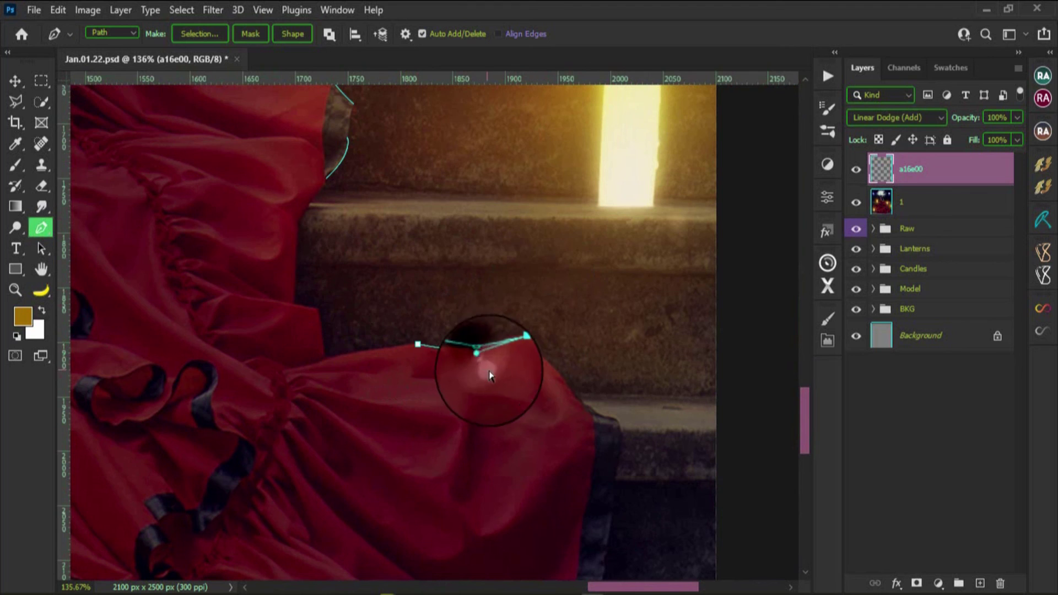
scroll(637, 394, down, 8)
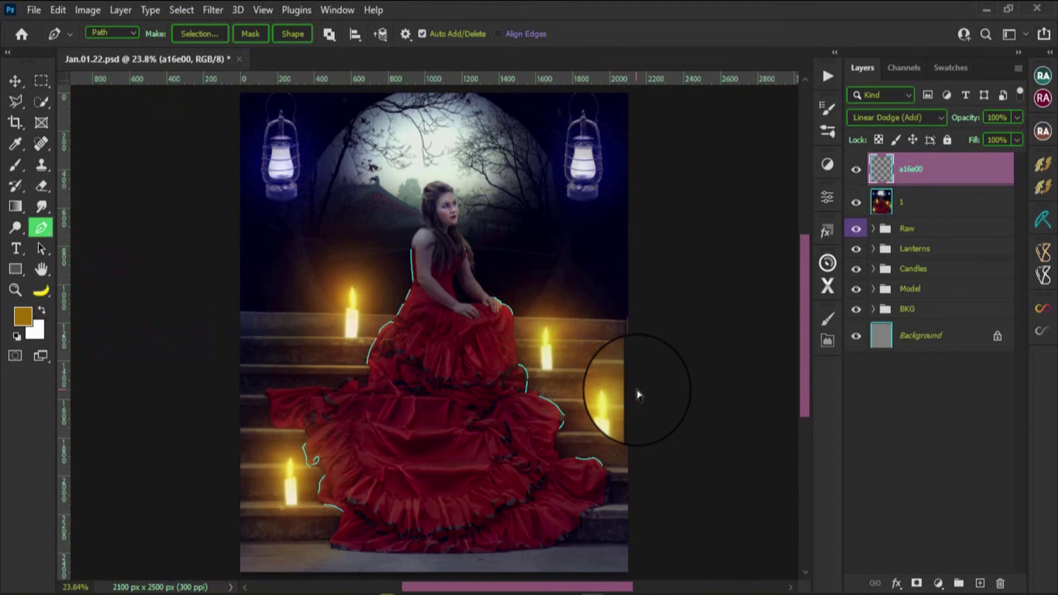
scroll(638, 395, up, 2)
scroll(524, 407, up, 4)
scroll(490, 350, up, 6)
click(402, 257)
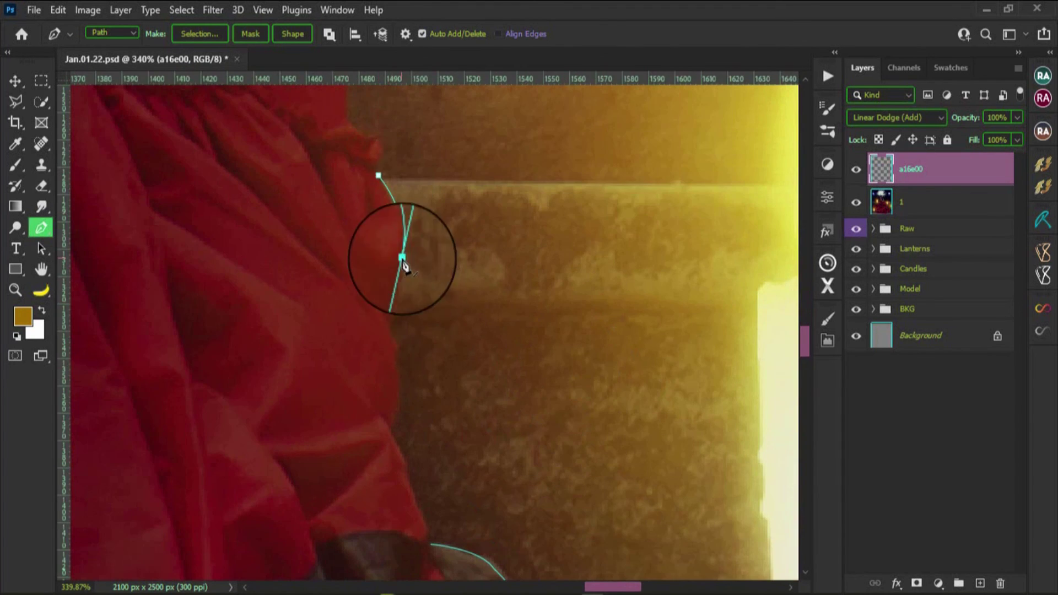
drag(413, 484, 431, 538)
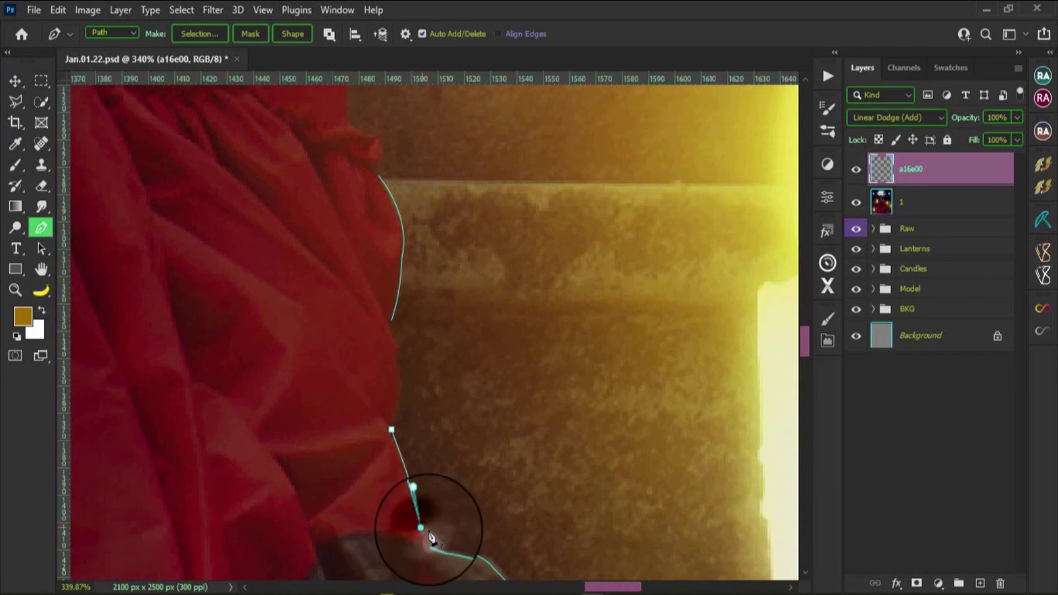
Finish the right-edge path with points along the hem on the lower steps.
scroll(573, 460, up, 3)
scroll(496, 397, up, 2)
click(406, 368)
click(406, 329)
drag(436, 270, 435, 275)
click(418, 146)
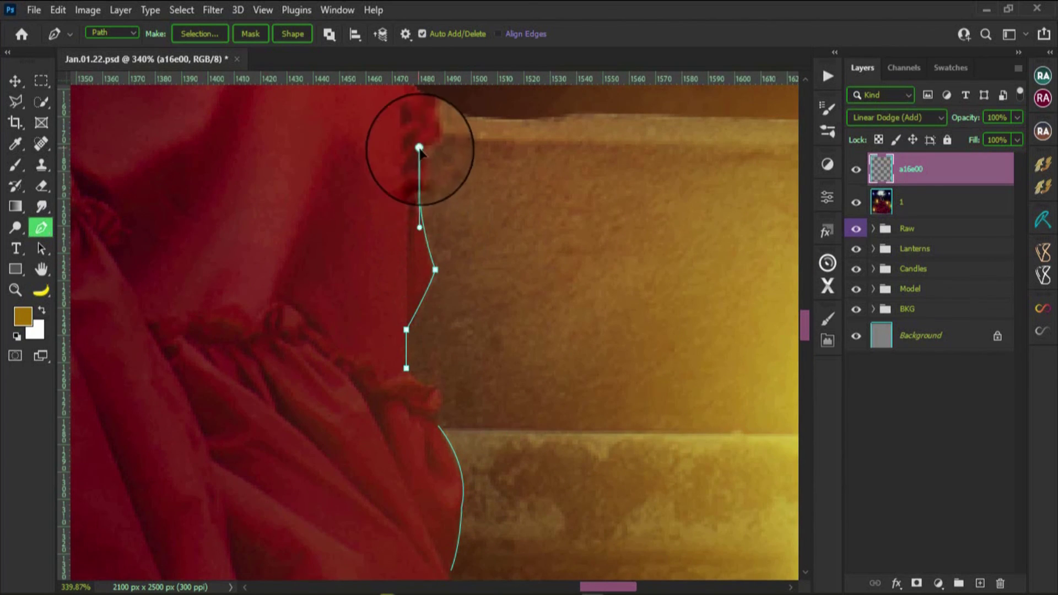
scroll(463, 307, up, 3)
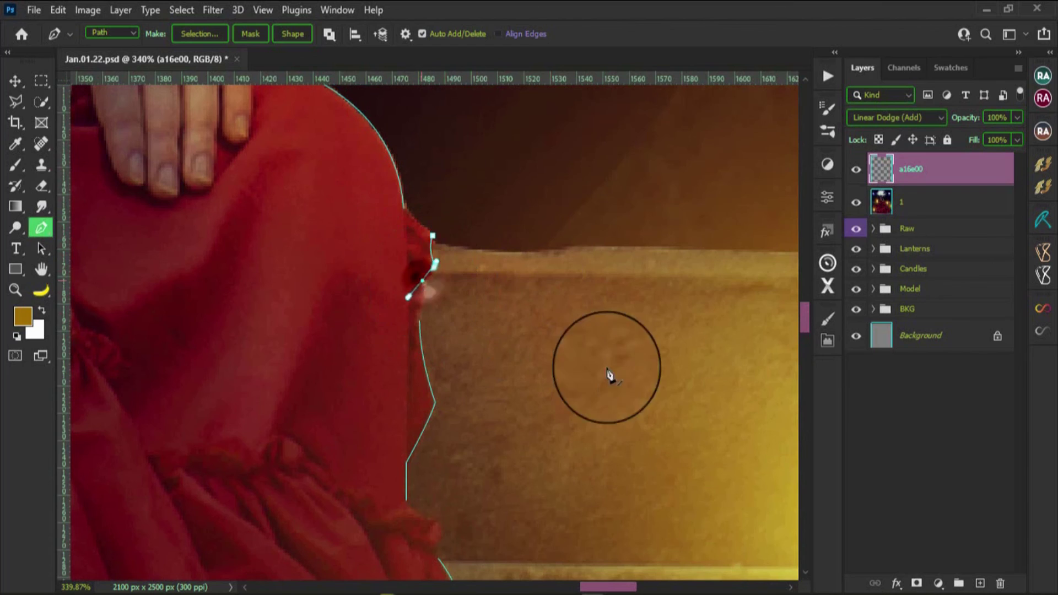
scroll(619, 296, down, 12)
scroll(370, 350, up, 9)
drag(371, 349, 329, 423)
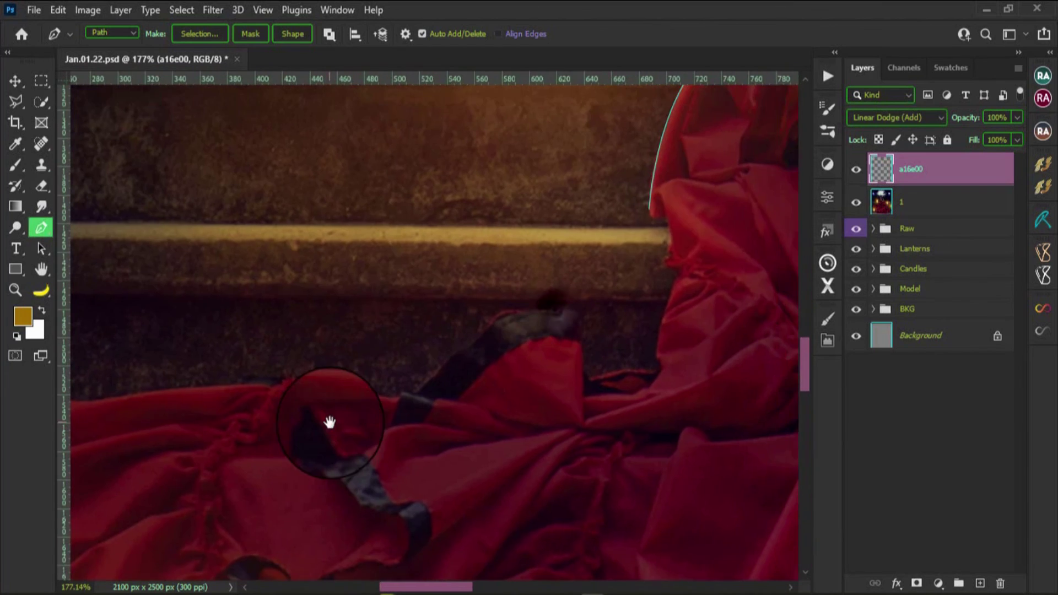
click(669, 386)
Add the last anchor by her arm and stroke the path with Brush, Simulate Pressure on.
scroll(450, 390, down, 3)
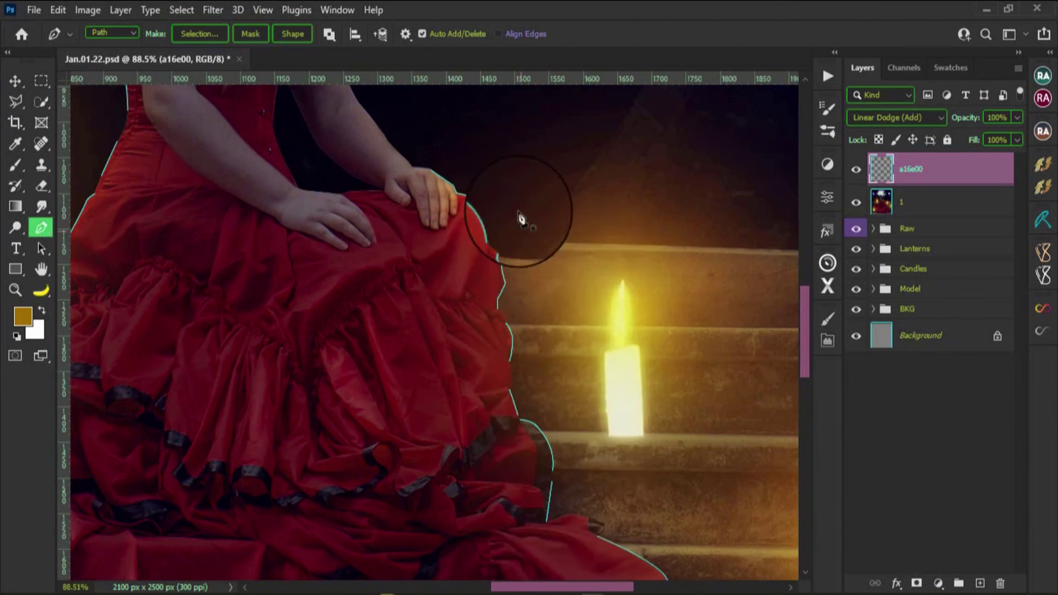
right_click(521, 218)
click(382, 225)
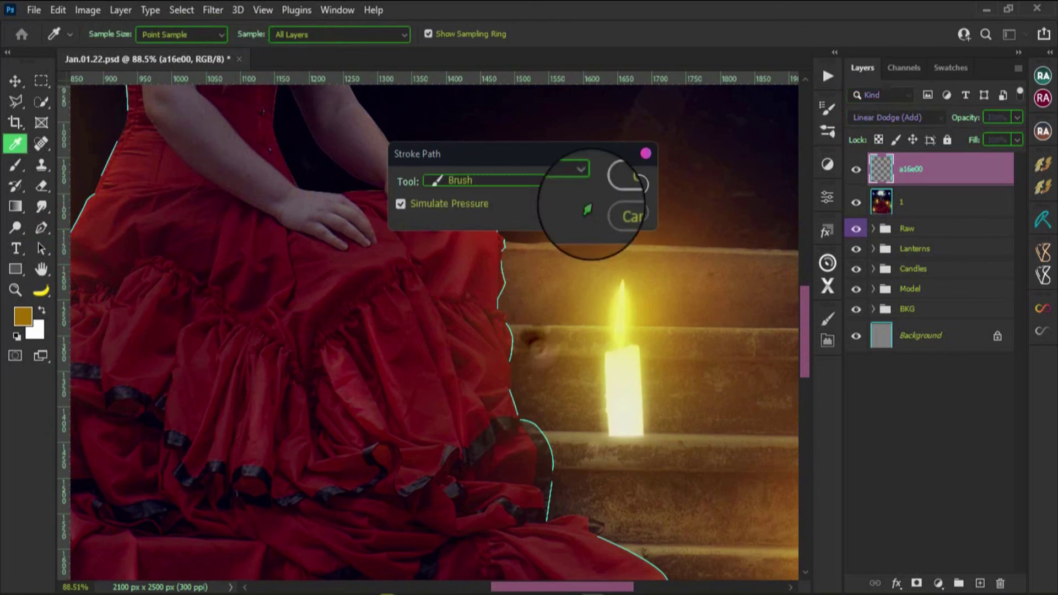
scroll(560, 265, down, 5)
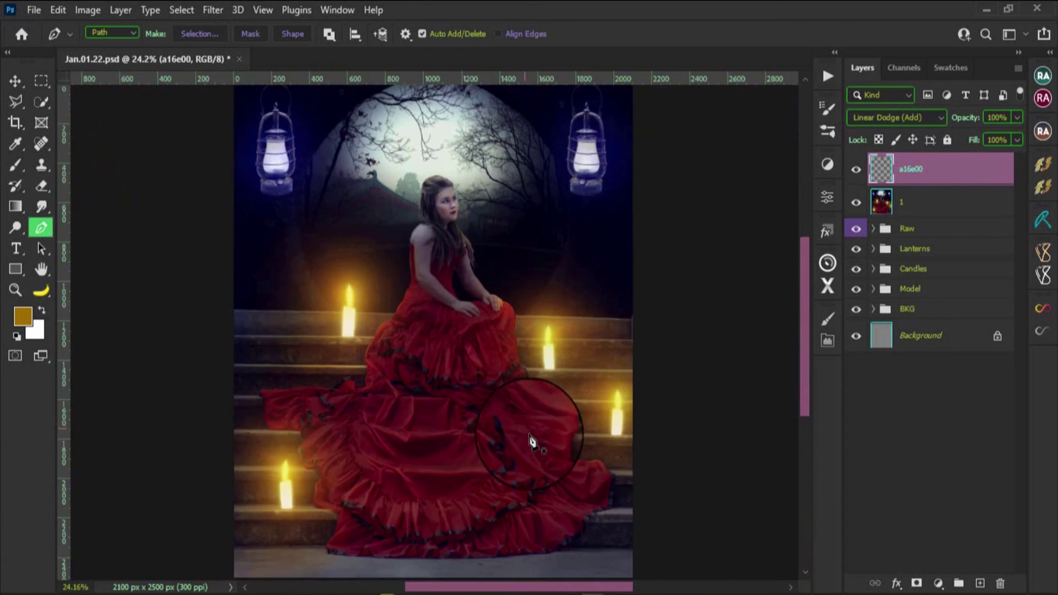
scroll(531, 437, up, 6)
scroll(659, 298, up, 5)
scroll(548, 296, up, 2)
scroll(496, 281, up, 2)
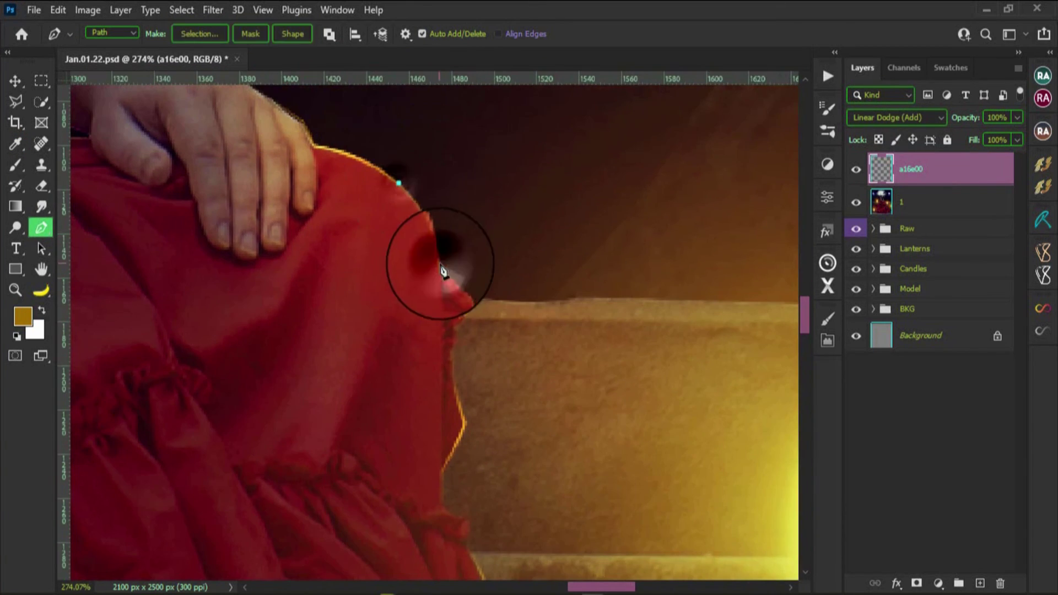
scroll(664, 323, down, 4)
scroll(552, 289, up, 5)
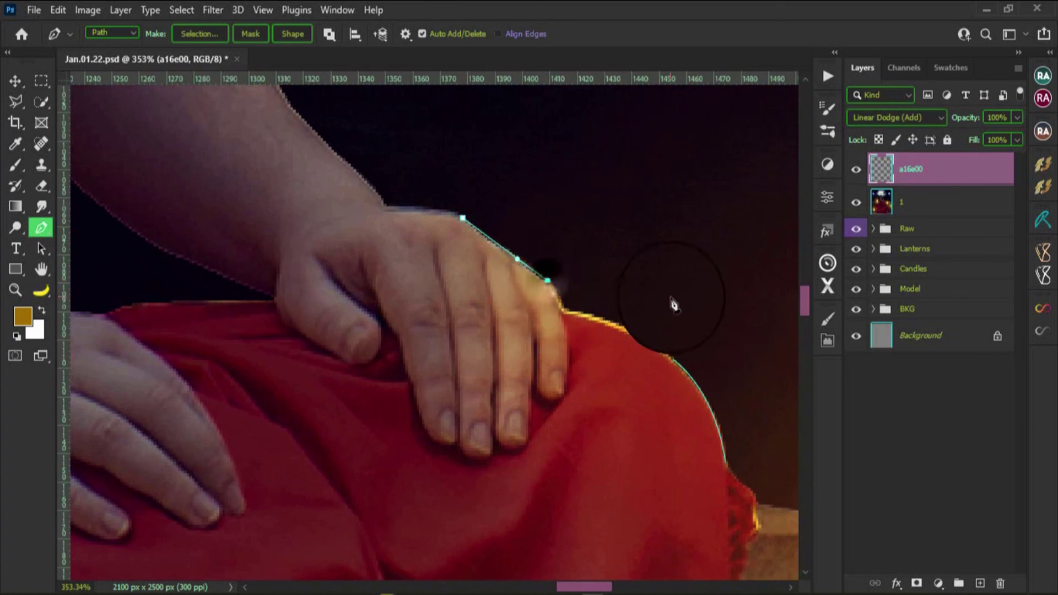
scroll(673, 304, down, 5)
scroll(490, 336, up, 5)
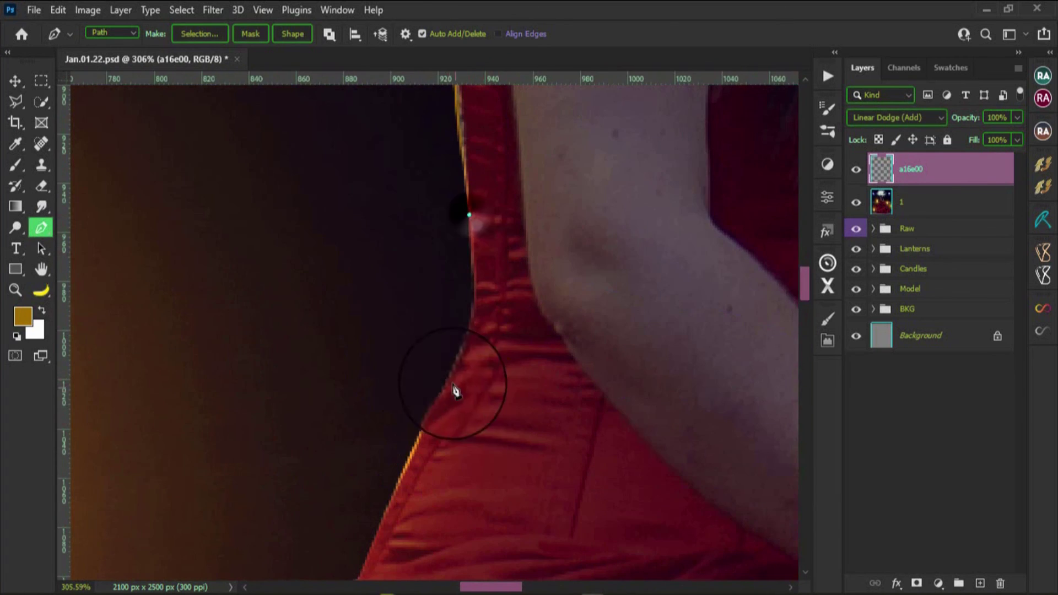
drag(452, 376, 411, 441)
click(621, 177)
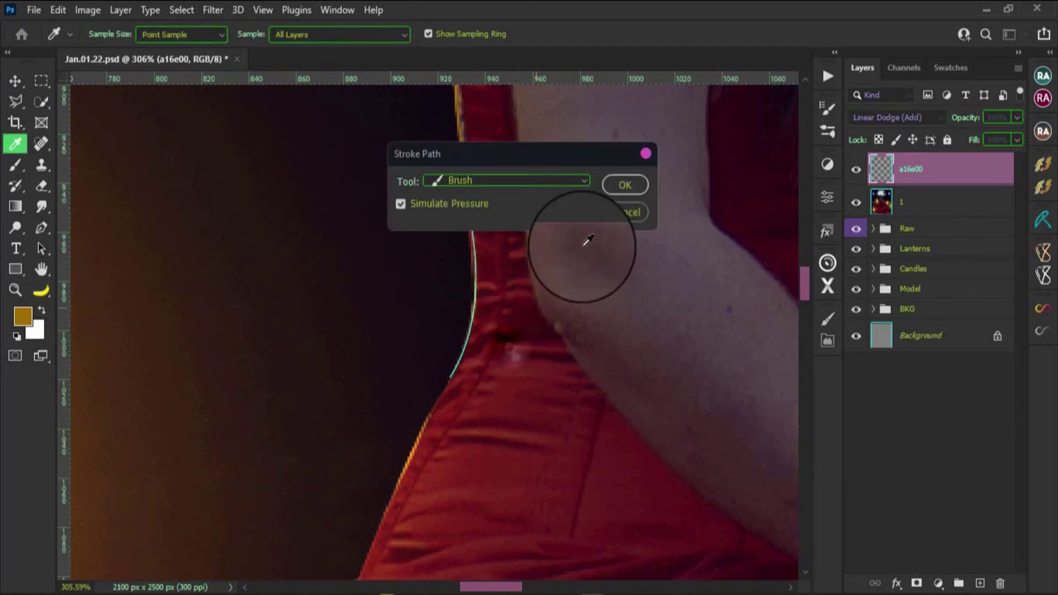
scroll(475, 307, down, 5)
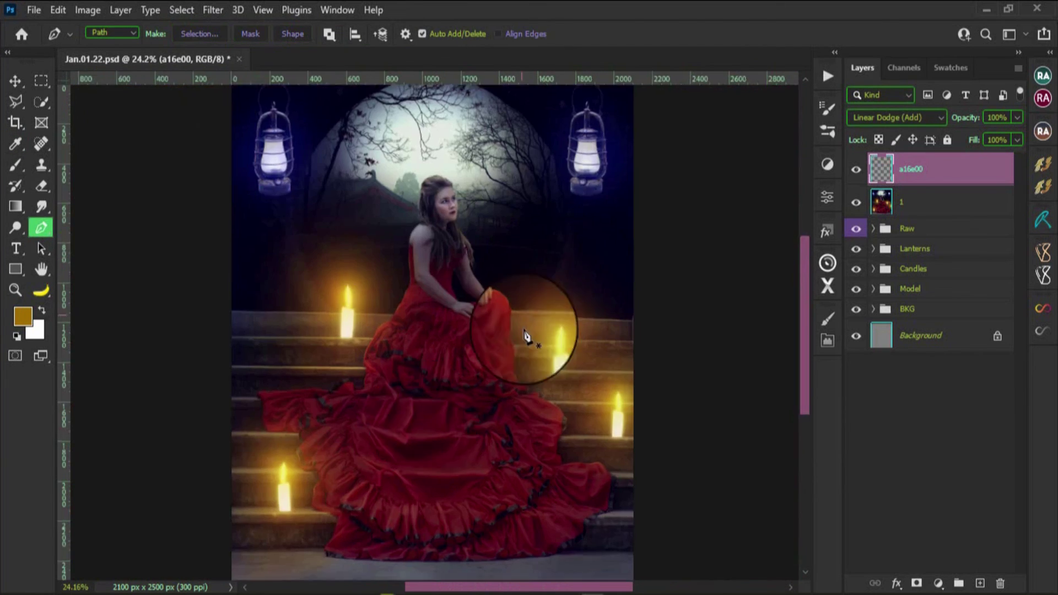
Set the foreground colour to the brighter gold #eaa000.
scroll(525, 338, up, 5)
scroll(458, 386, down, 4)
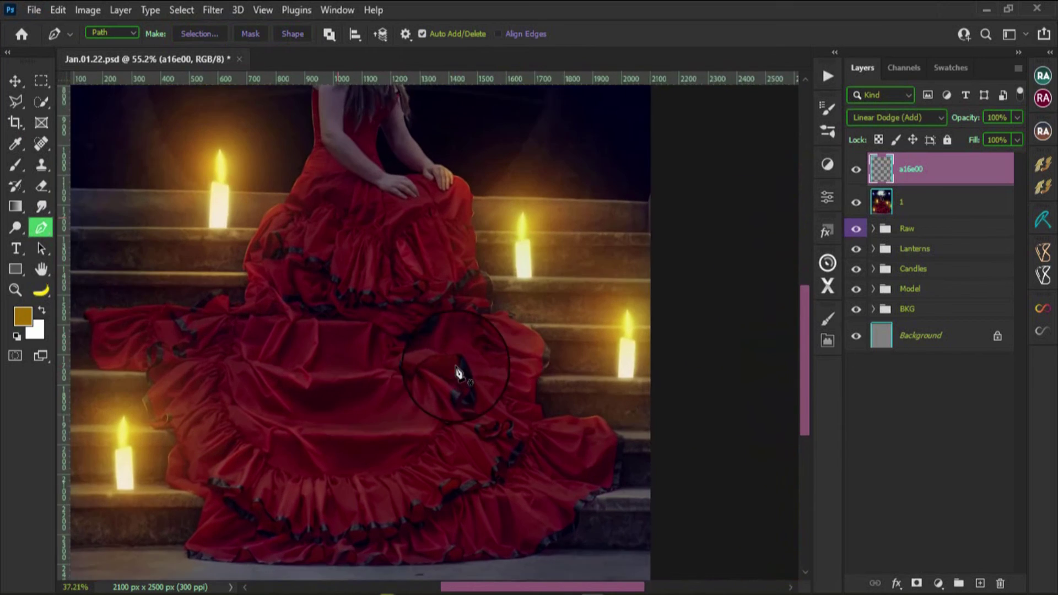
scroll(458, 375, down, 2)
click(23, 317)
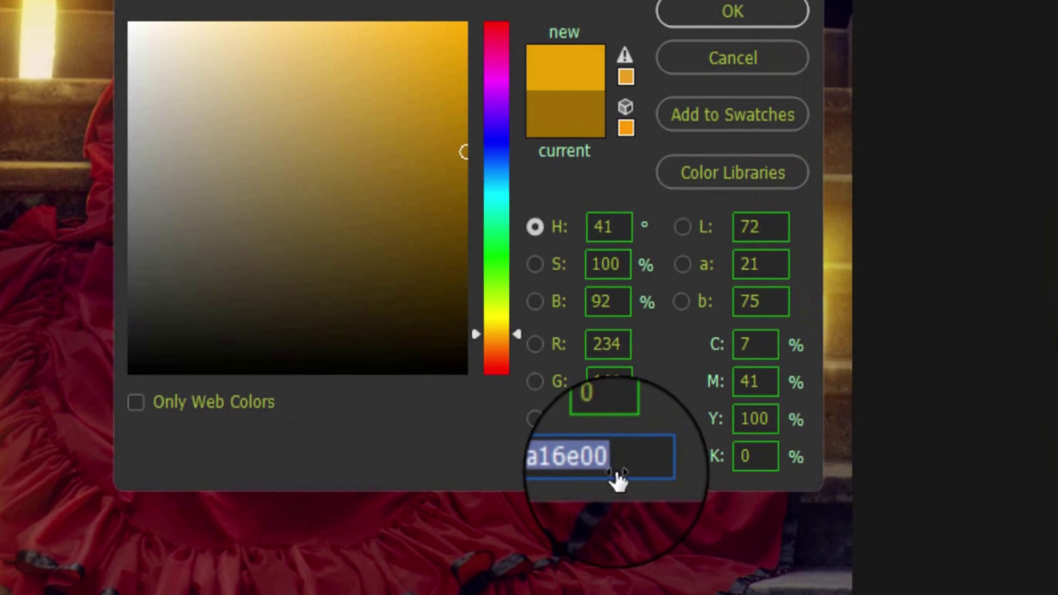
text(eaa000)
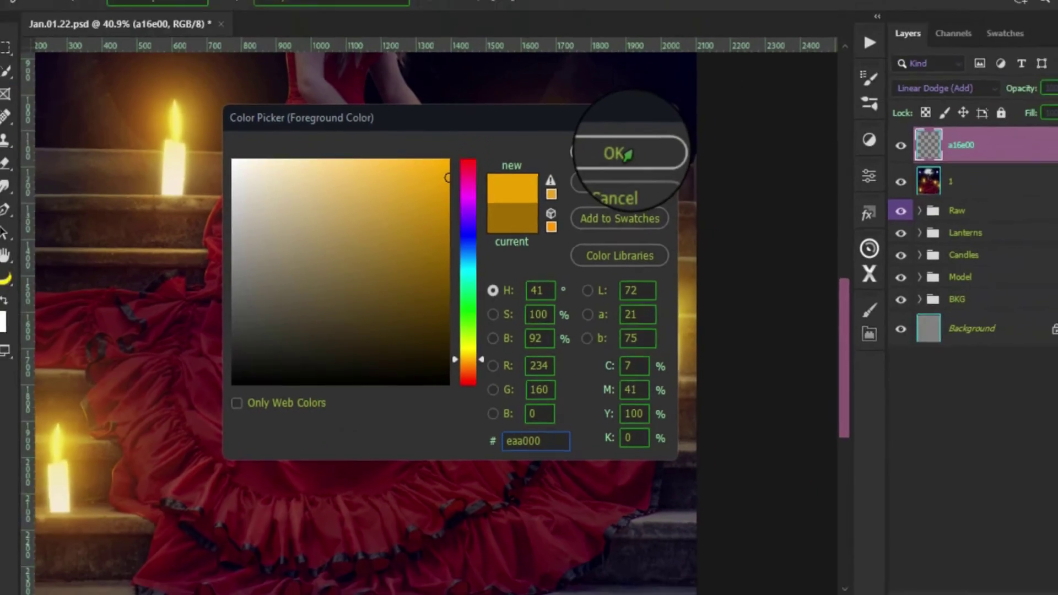
click(613, 176)
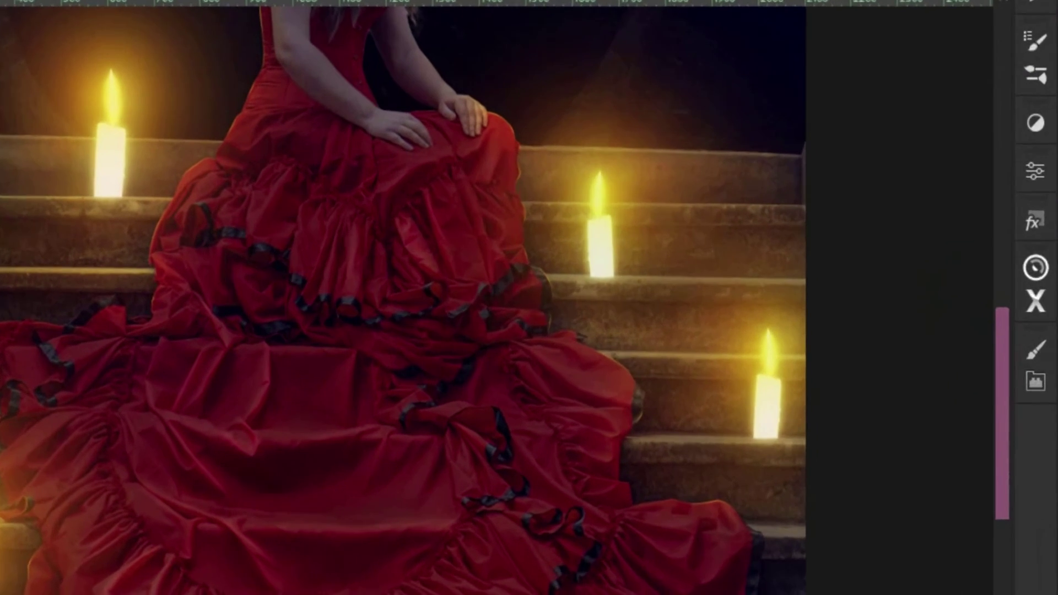
Add a red-labelled Linear Dodge (Add) layer named eaa000, also labelling a16e00 red.
key(ctrl+shift+n)
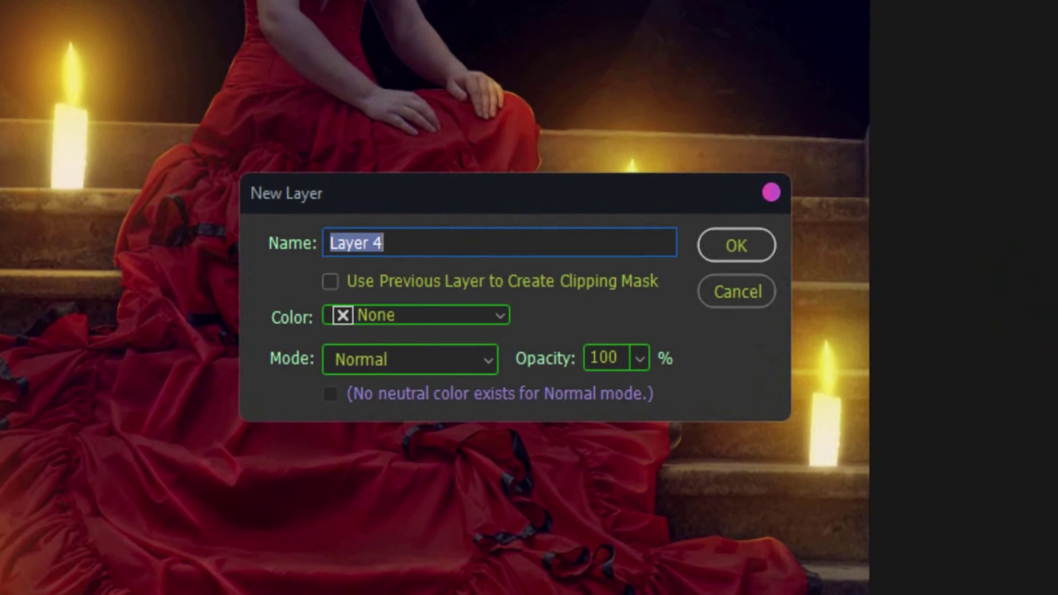
text(eaa000)
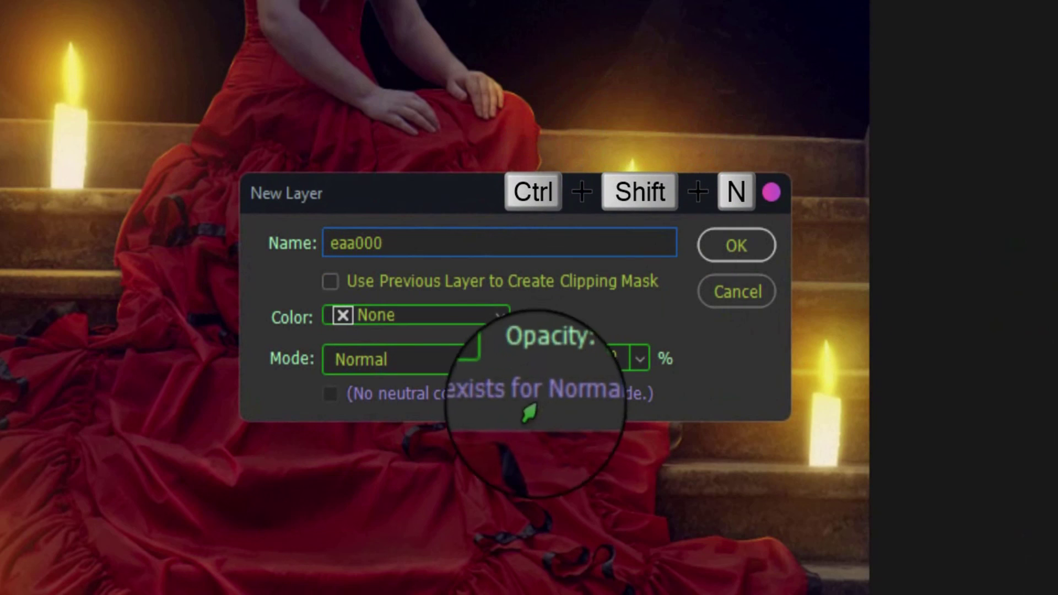
click(428, 369)
click(427, 368)
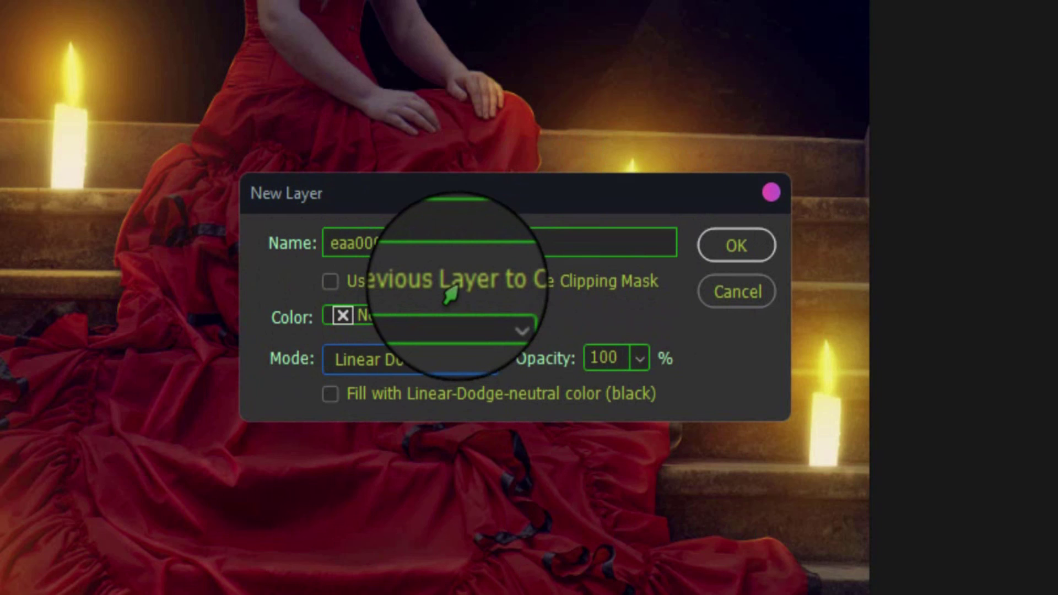
click(378, 318)
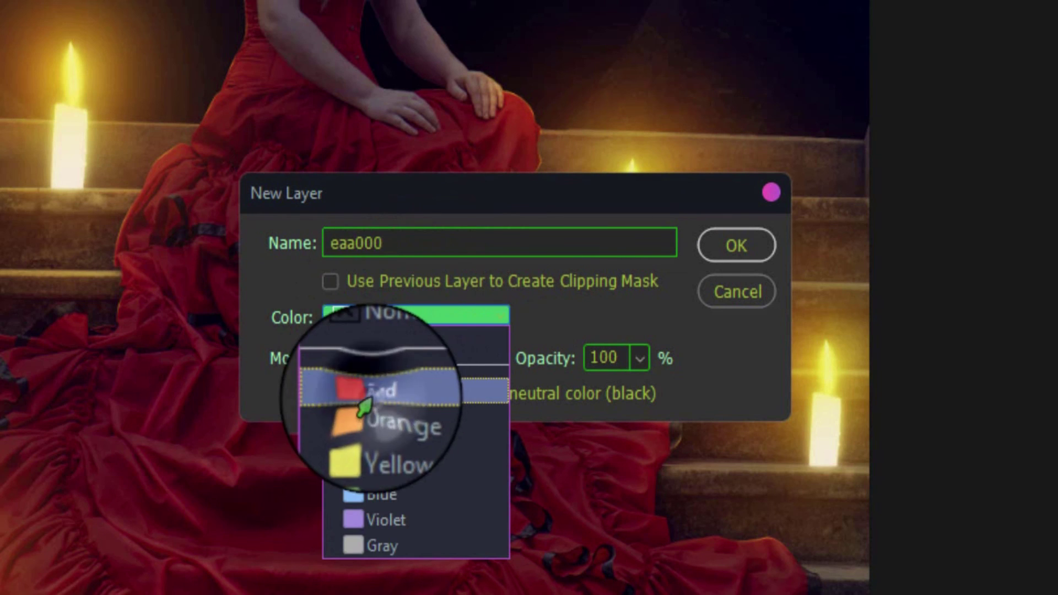
click(374, 392)
click(736, 246)
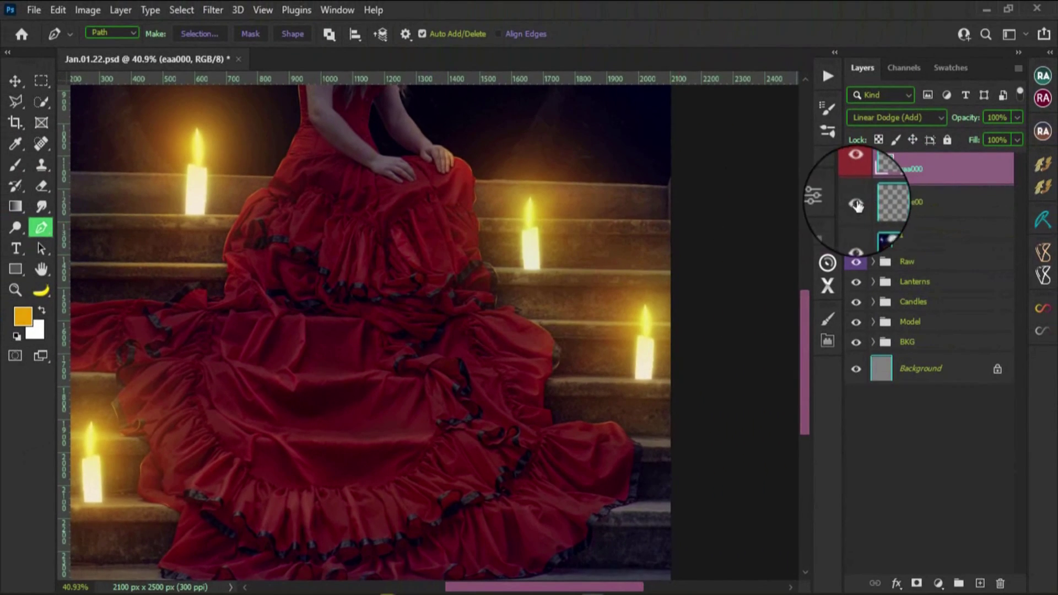
click(879, 263)
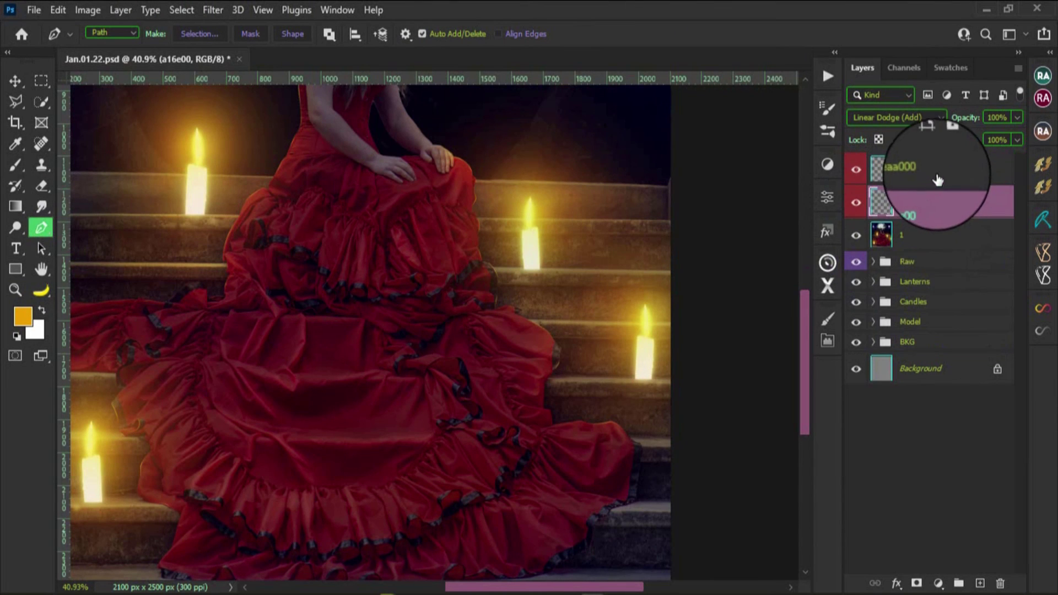
click(943, 176)
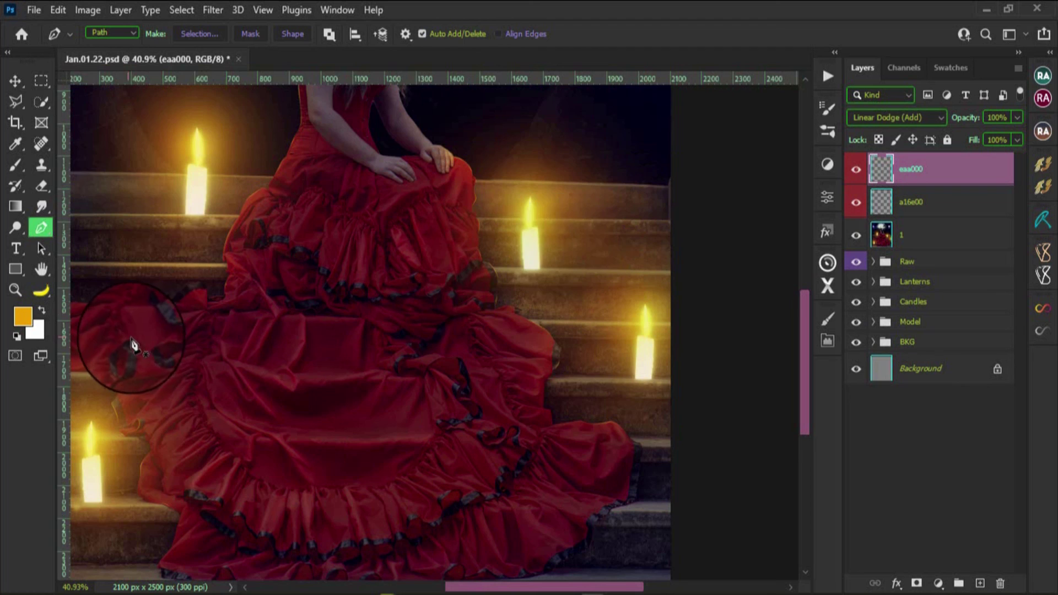
Zoom in on the gown and trace a curved path along its lower edge.
mouse_move(150, 348)
mouse_down()
mouse_move(309, 248)
mouse_move(699, 349)
mouse_move(508, 272)
mouse_move(368, 292)
mouse_move(406, 170)
mouse_move(358, 170)
mouse_up()
drag(309, 269, 322, 324)
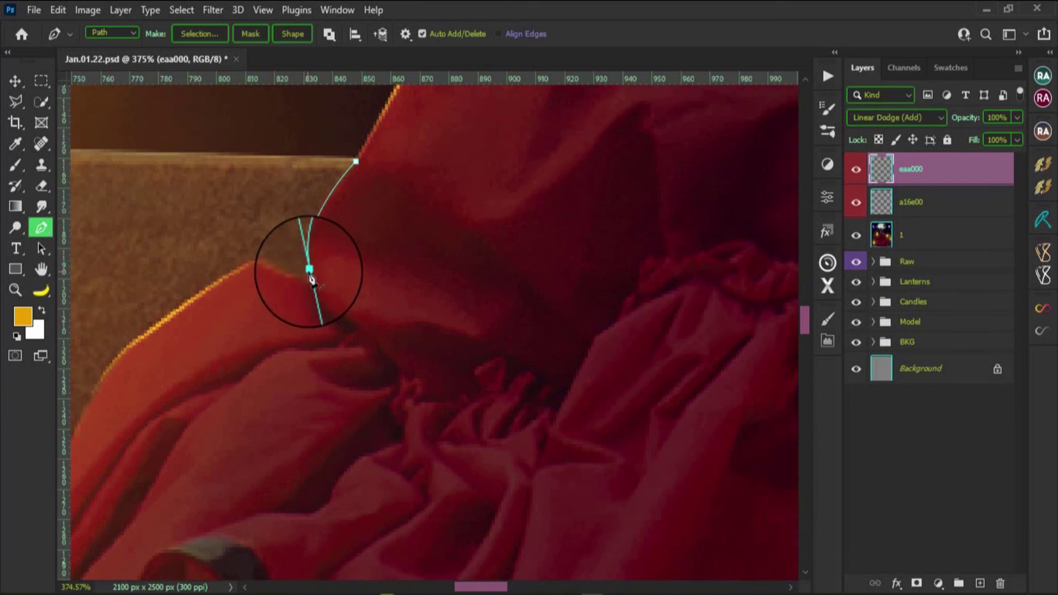
drag(355, 273, 259, 196)
drag(228, 249, 215, 299)
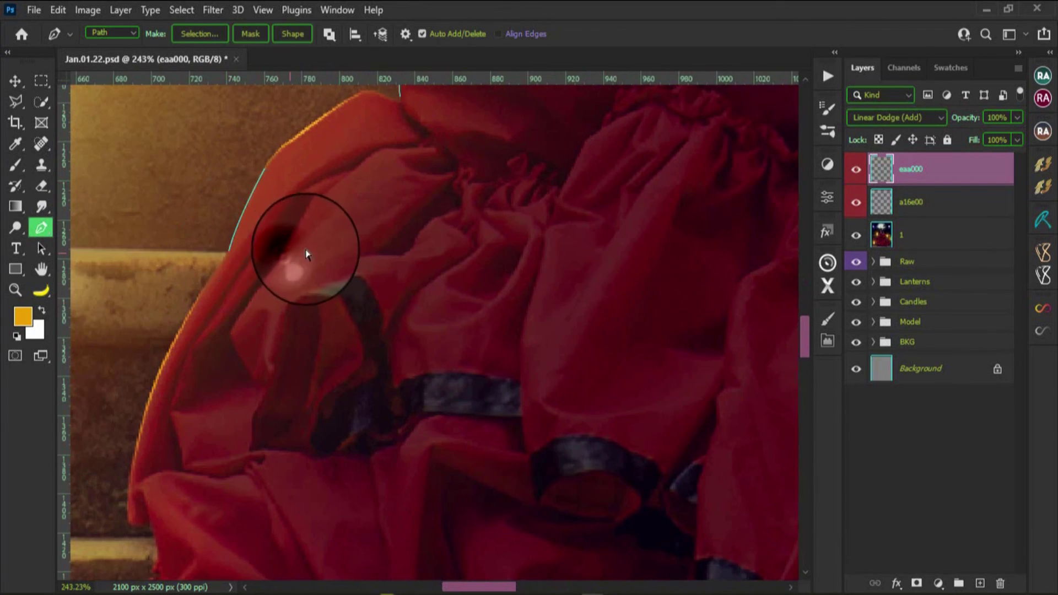
mouse_move(306, 254)
mouse_down()
mouse_move(331, 100)
mouse_move(402, 390)
mouse_move(389, 260)
mouse_move(369, 305)
mouse_move(409, 238)
mouse_move(432, 395)
mouse_move(406, 257)
mouse_up()
Trace another path up the bodice and along the gown edge near the candle.
click(401, 257)
click(401, 159)
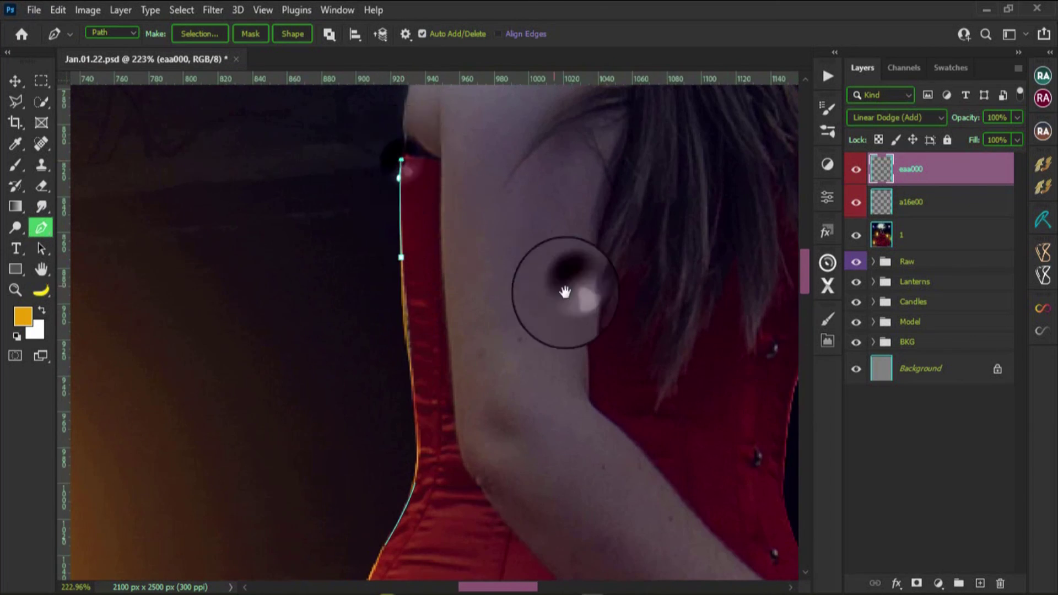
drag(565, 292, 217, 167)
click(349, 231)
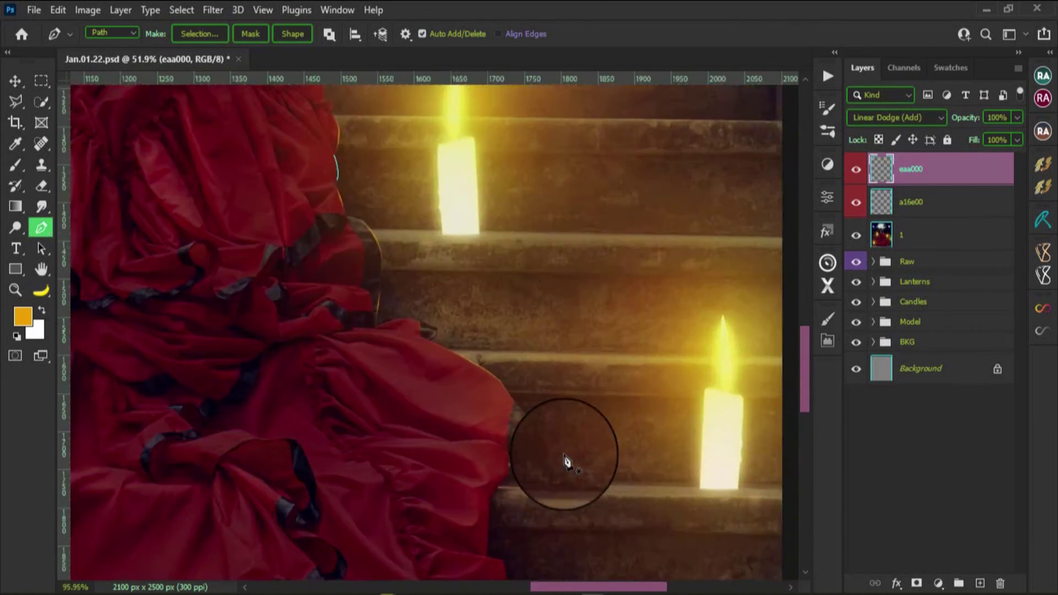
drag(461, 310, 567, 461)
click(457, 304)
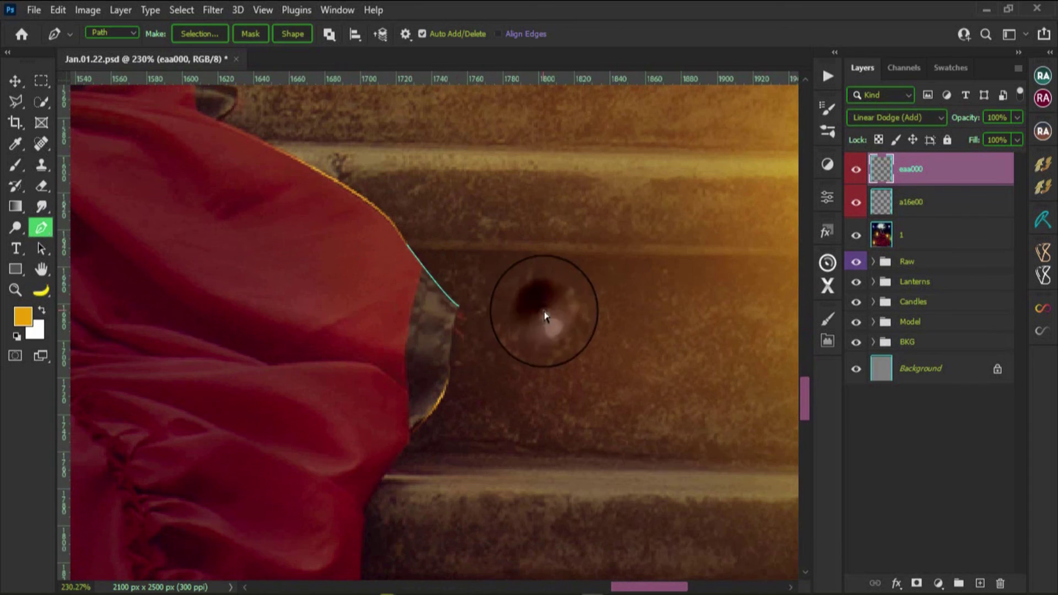
scroll(544, 312, down, 3)
scroll(433, 331, up, 3)
scroll(582, 303, up, 2)
right_click(461, 284)
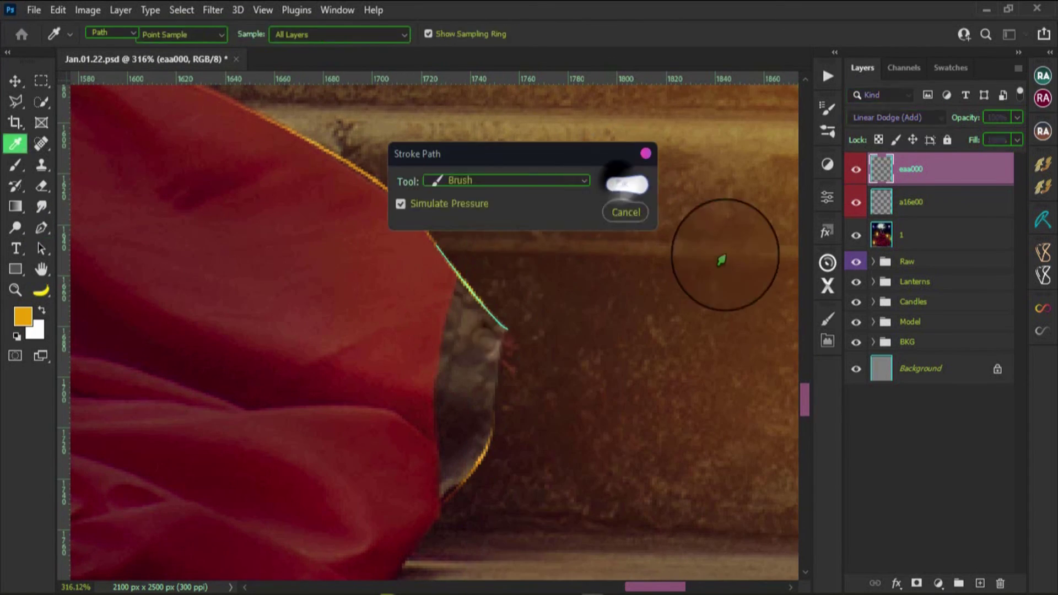
Rename the layer under the rim lights to 4, then move the top layers into the collapsed Raw group.
key(ctrl+0)
key(v)
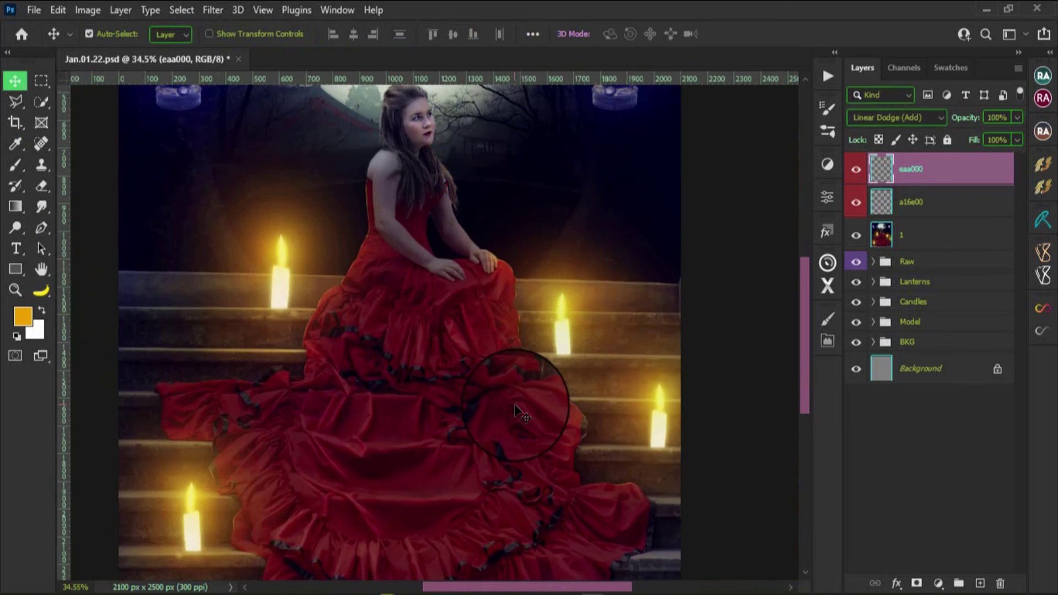
click(873, 261)
double_click(926, 235)
text(4)
key(Return)
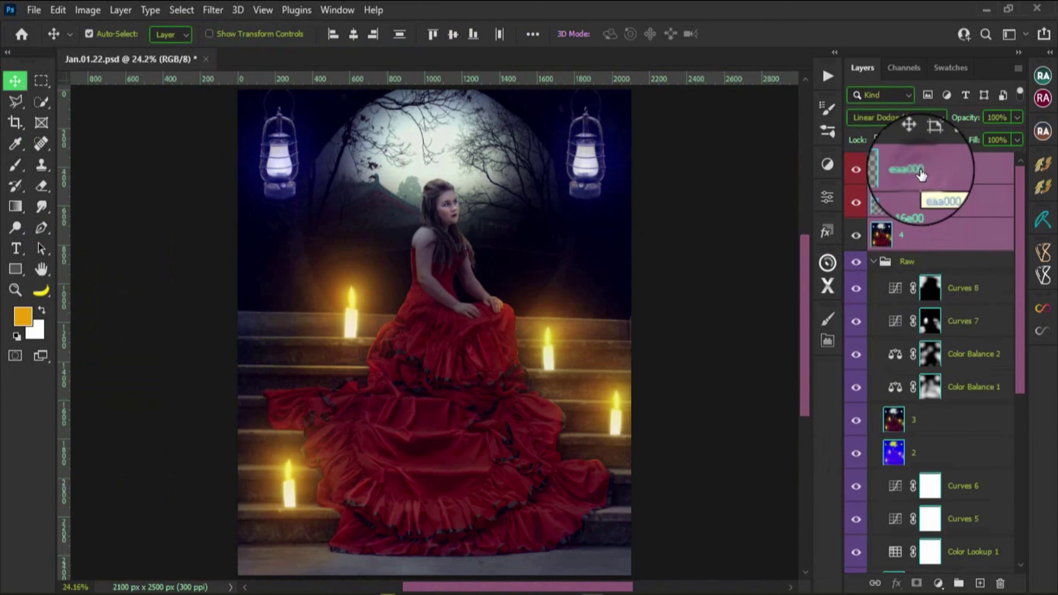
drag(926, 236, 944, 162)
click(874, 162)
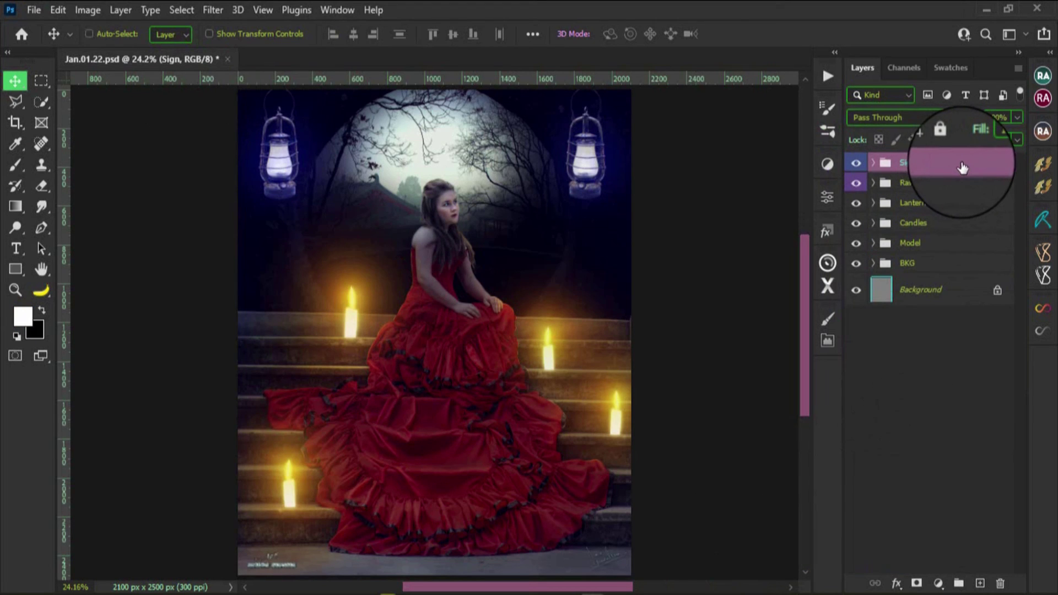
Stamp all visible layers into a merged layer named 1 above the Sign group.
key(ctrl+alt+shift+e)
double_click(932, 169)
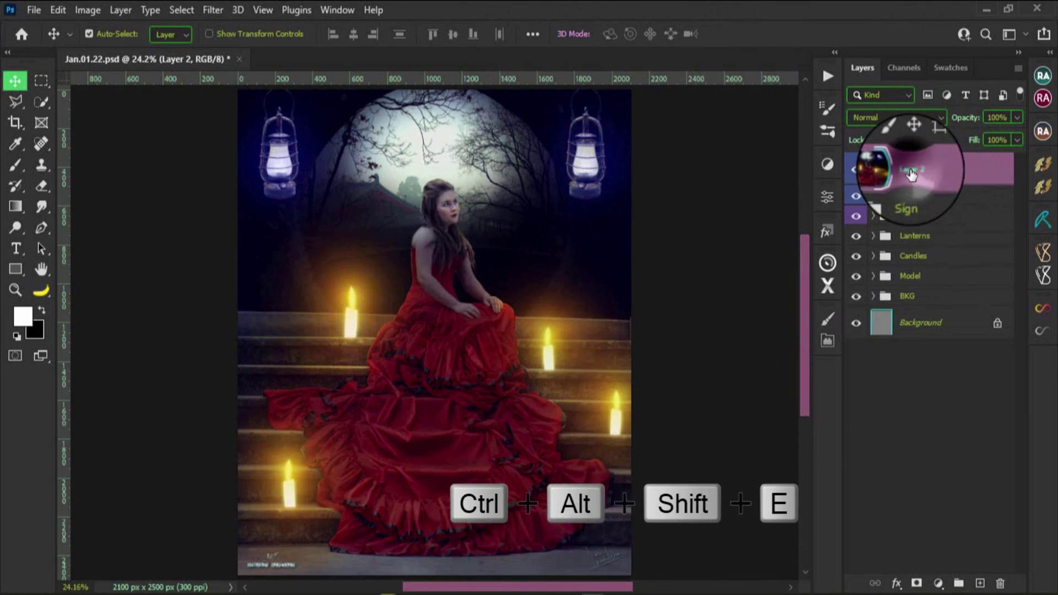
key(Return)
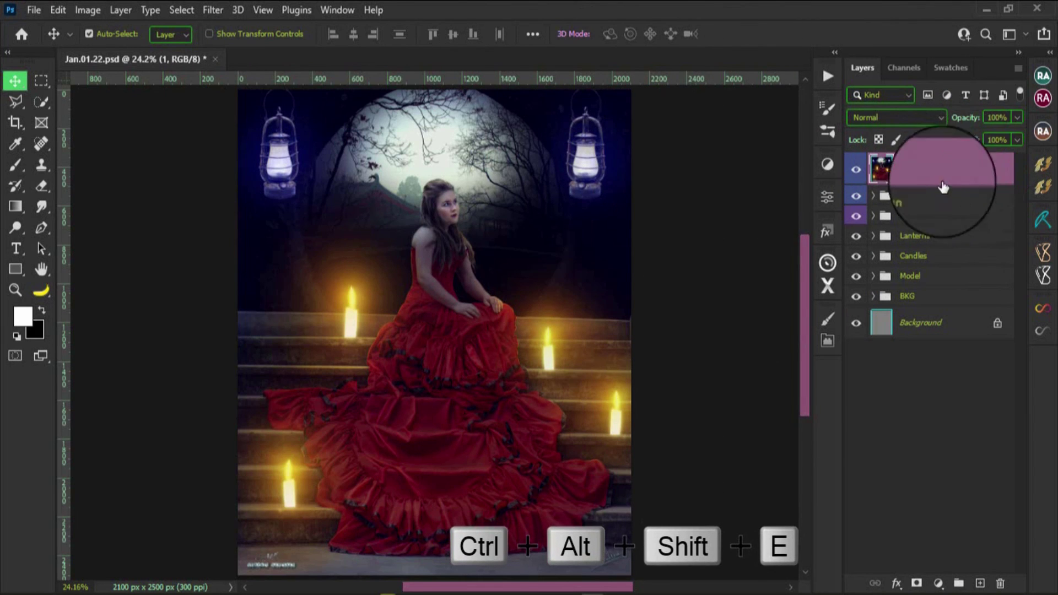
click(873, 195)
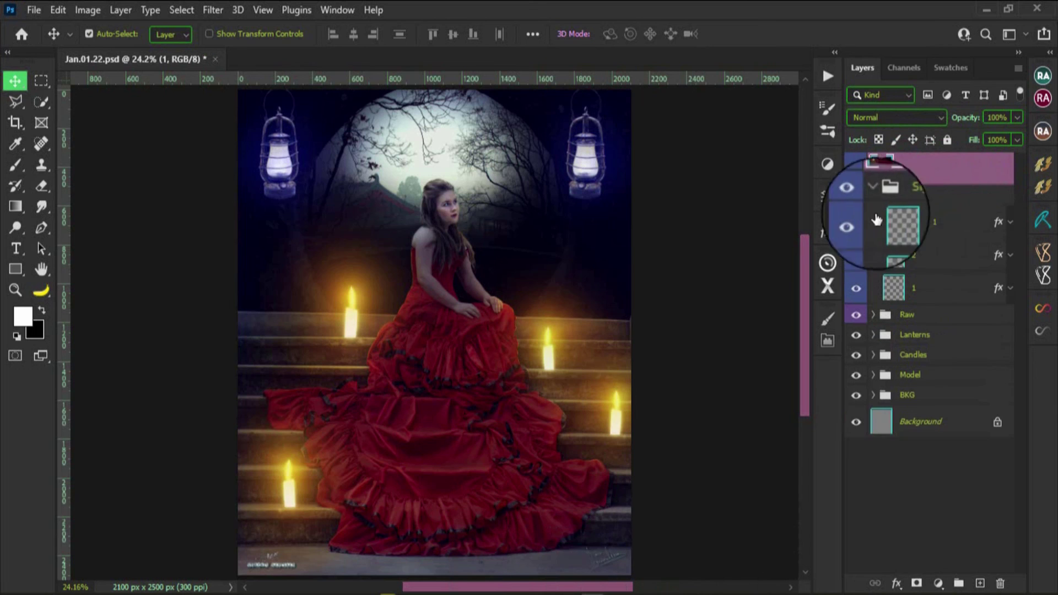
double_click(926, 221)
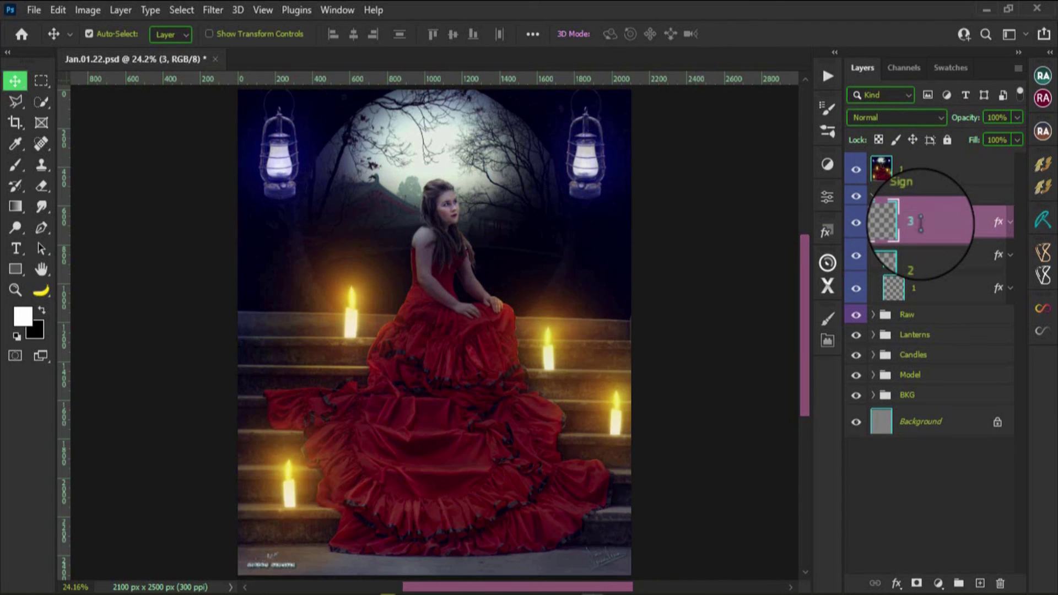
click(872, 196)
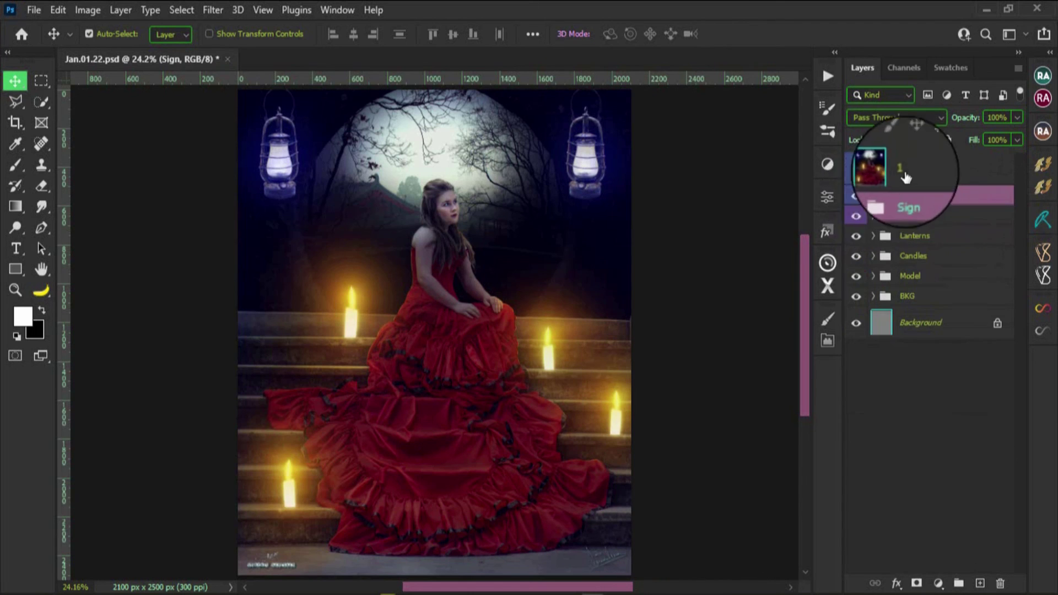
click(910, 165)
right_click(851, 168)
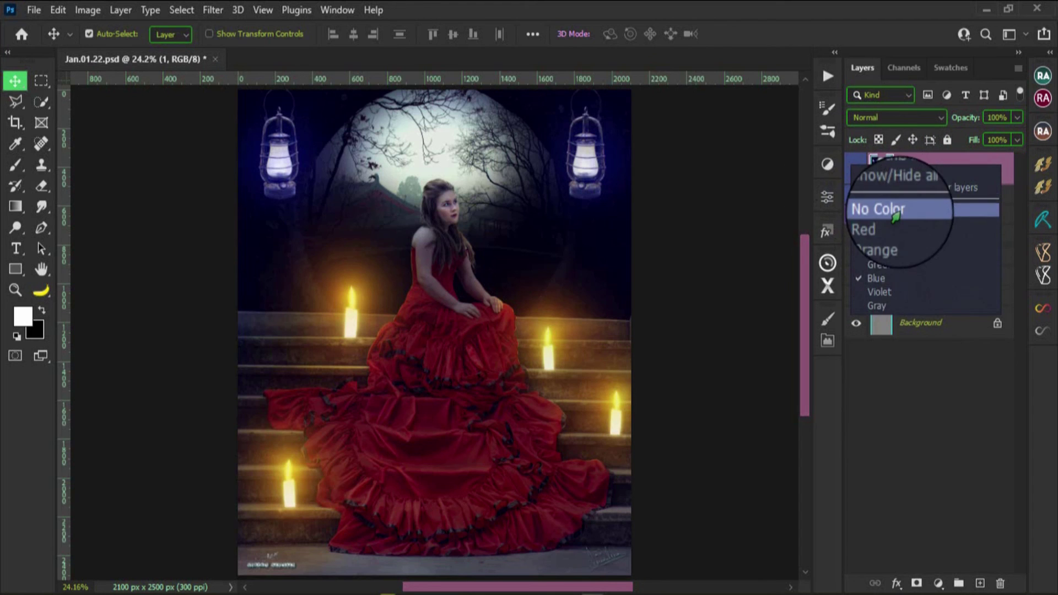
click(926, 185)
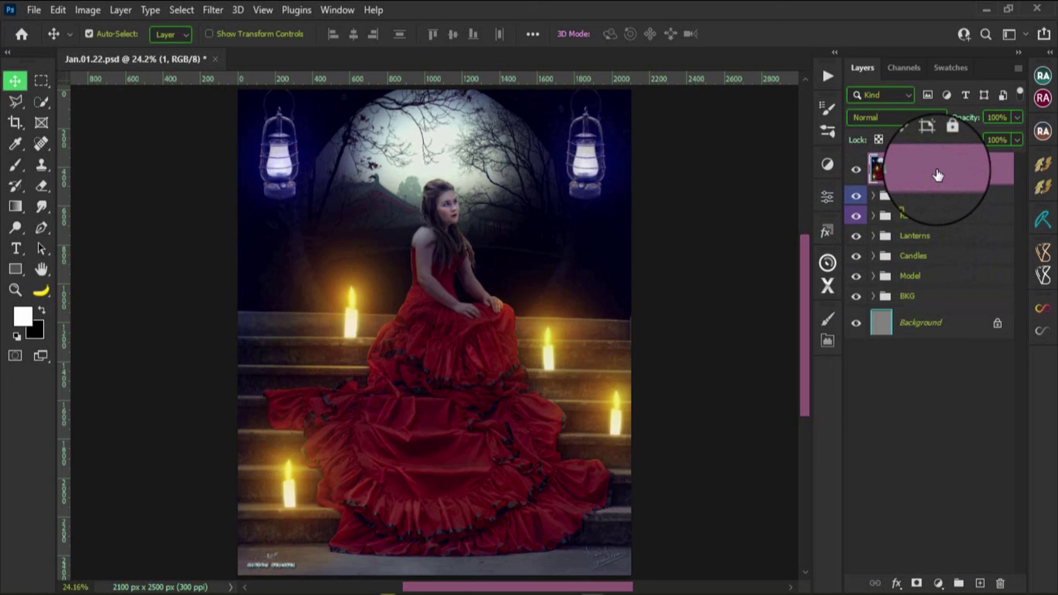
Denoise layer 1 with Imagenomic Noiseware, then stamp visible layers into merged layer 2.
click(214, 11)
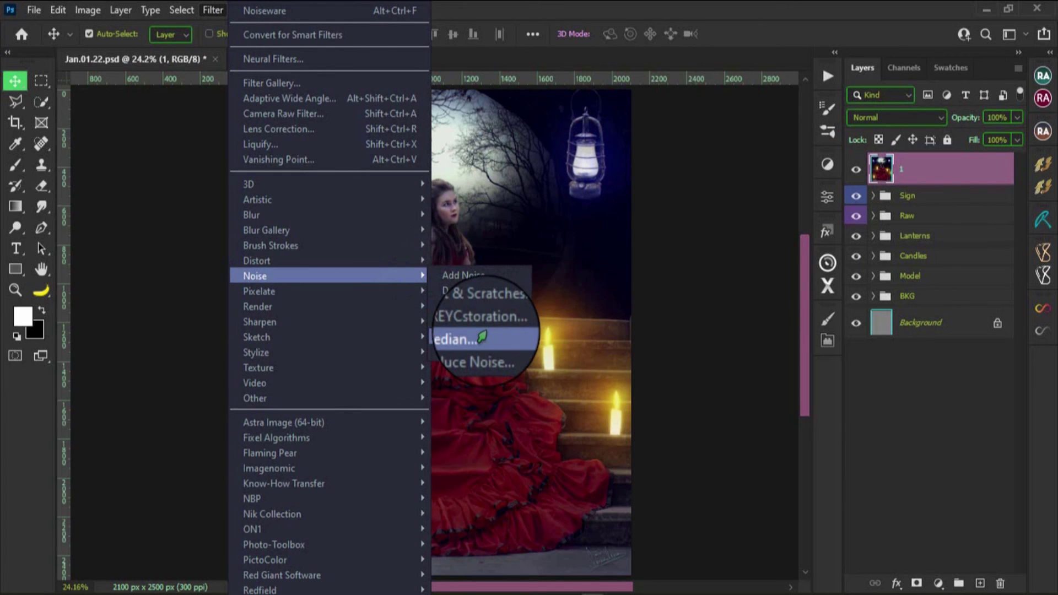
mouse_move(269, 468)
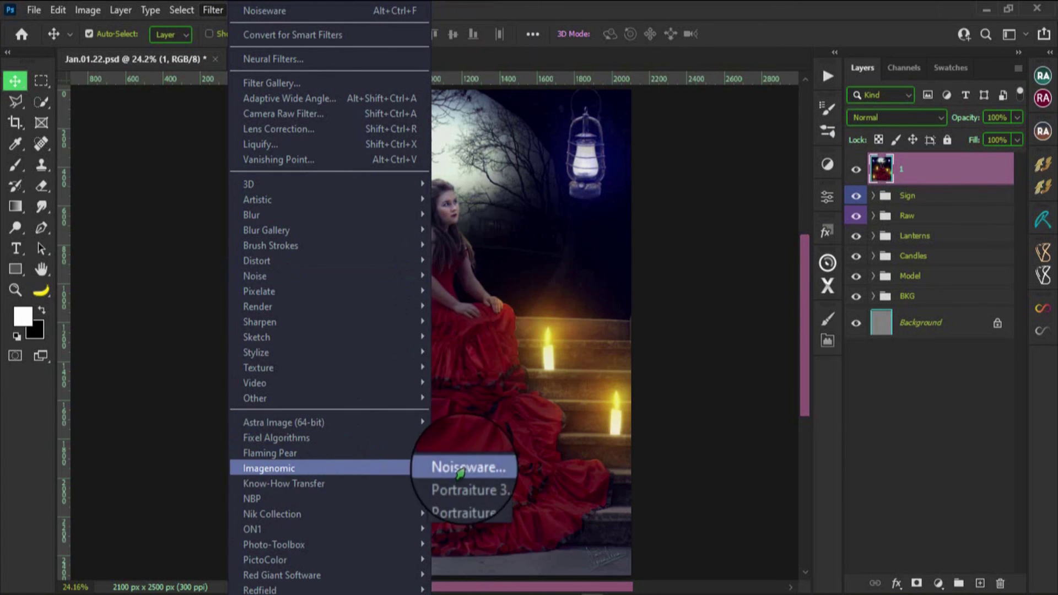
click(460, 472)
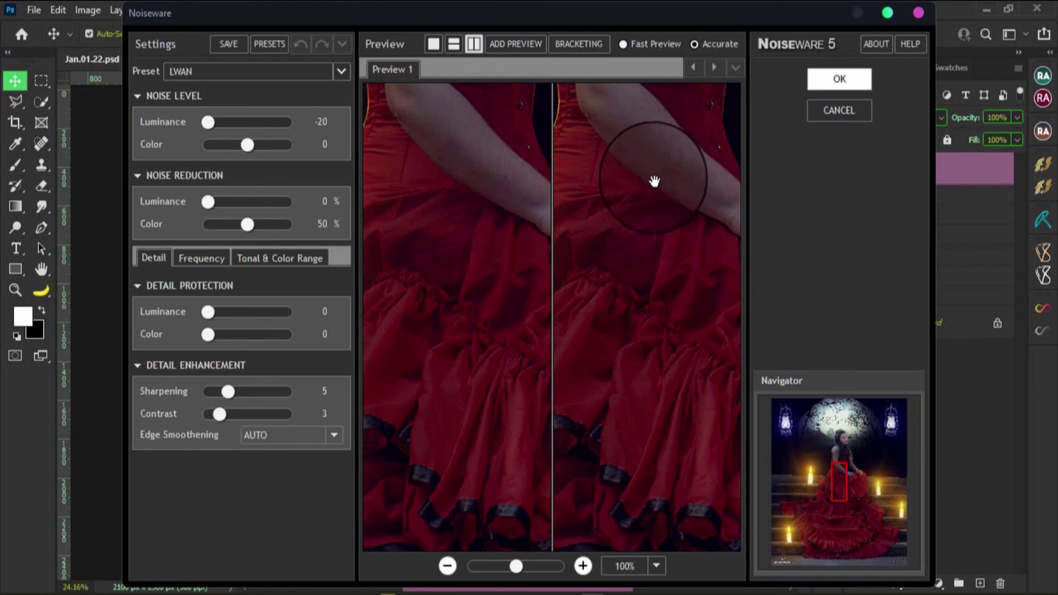
drag(652, 189, 600, 406)
drag(659, 213, 647, 419)
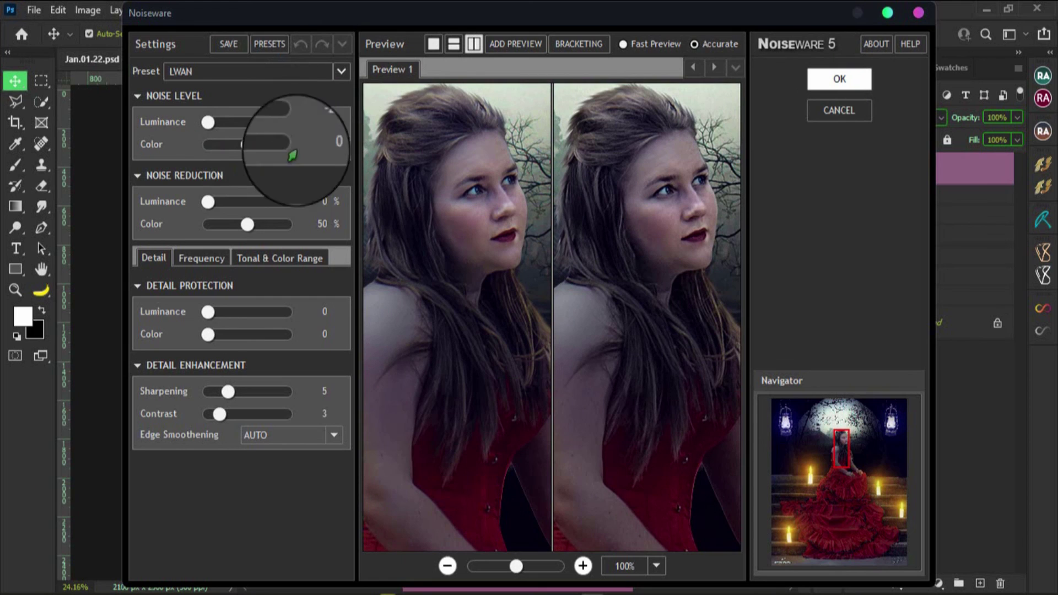
click(839, 82)
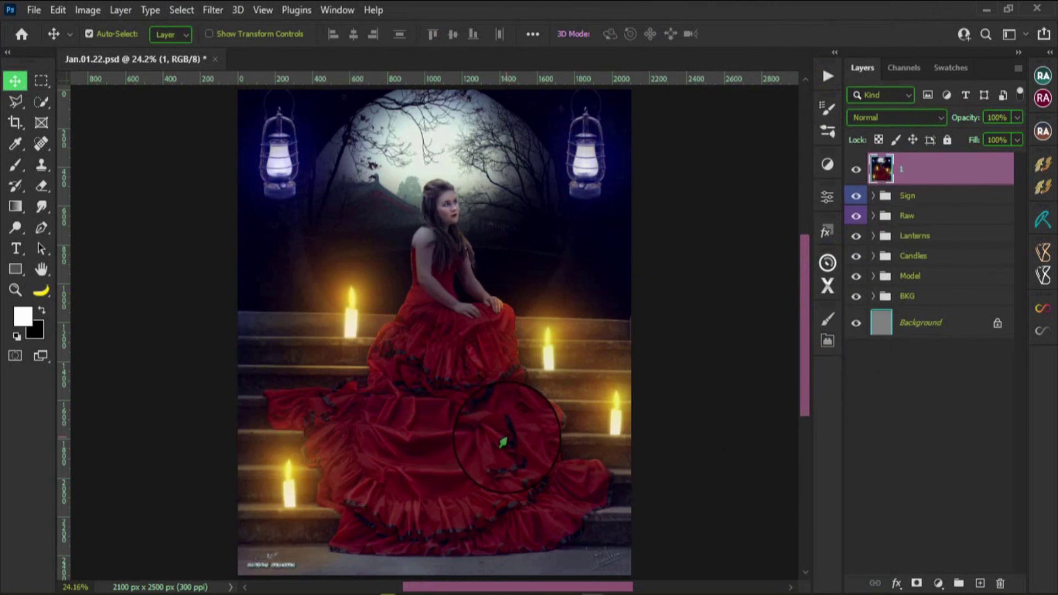
key(ctrl+alt+shift+e)
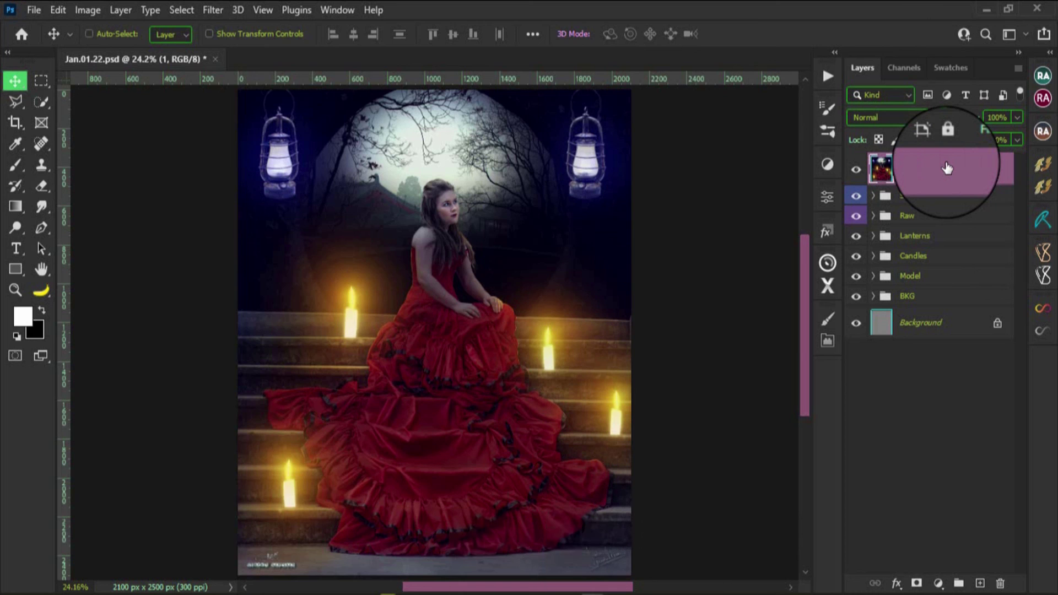
key(ctrl+alt+shift+e)
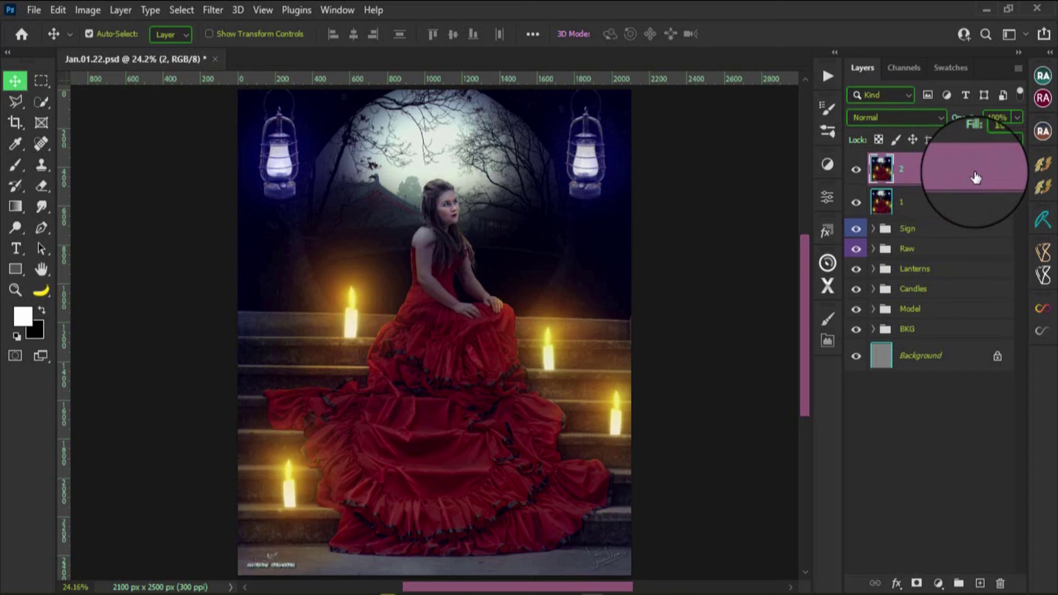
Apply Imagenomic Portraiture smoothing to layer 2, checking dress, shoulder and face in the preview.
click(213, 10)
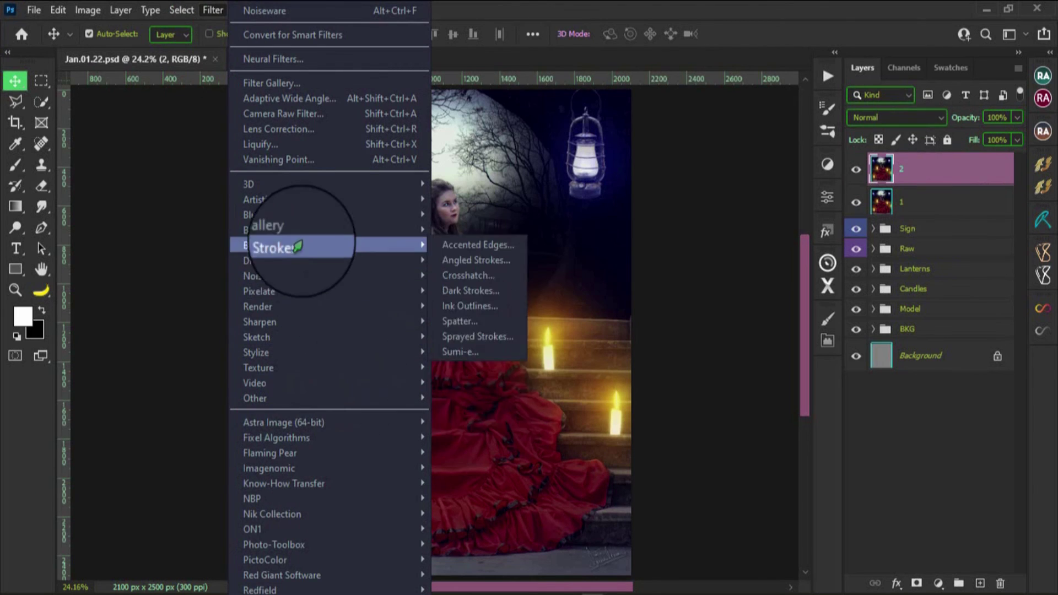
mouse_move(269, 468)
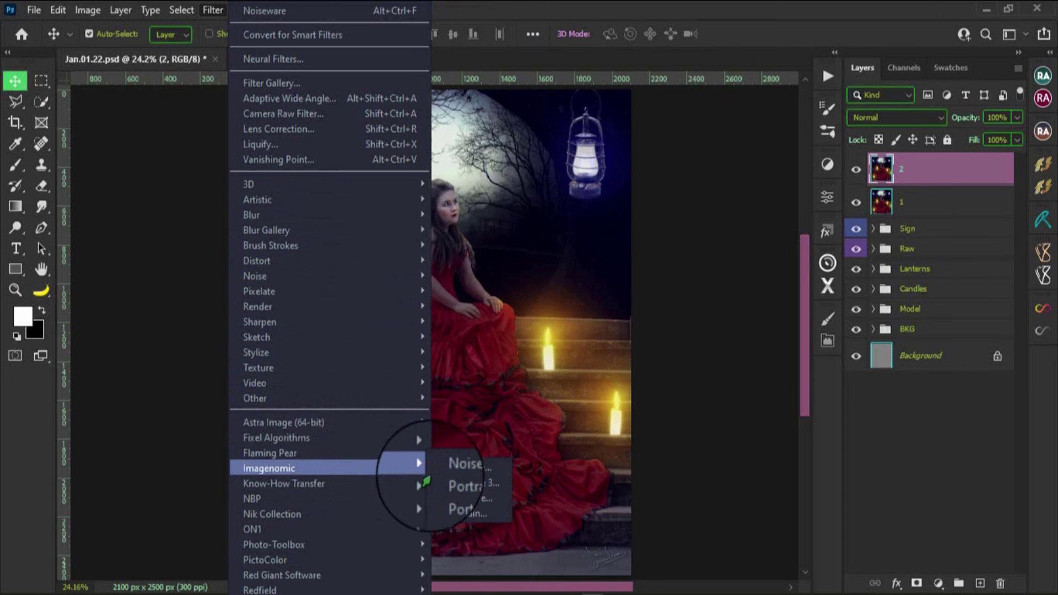
click(460, 499)
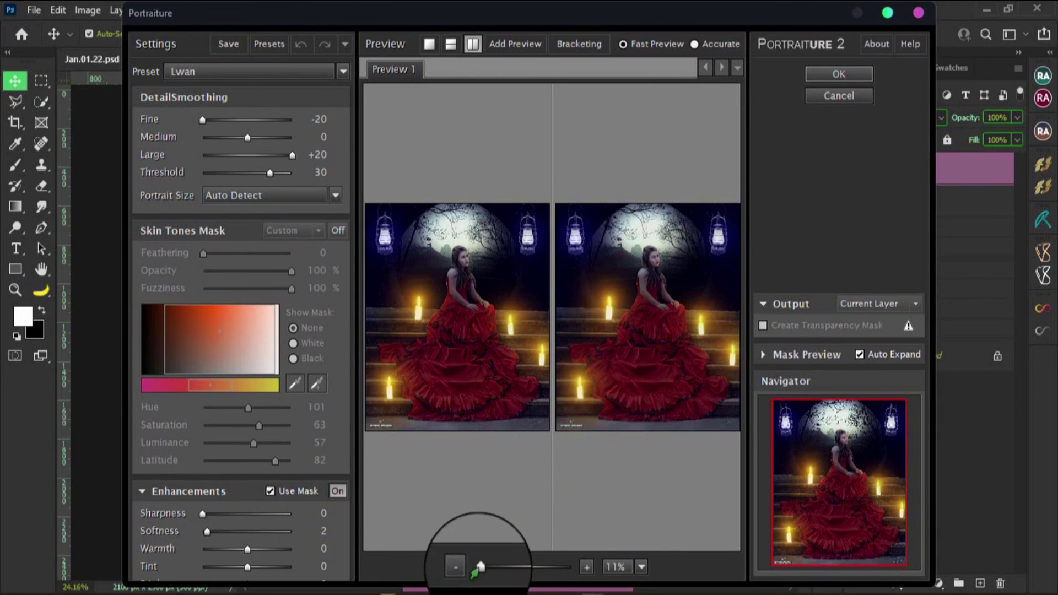
drag(480, 566, 525, 567)
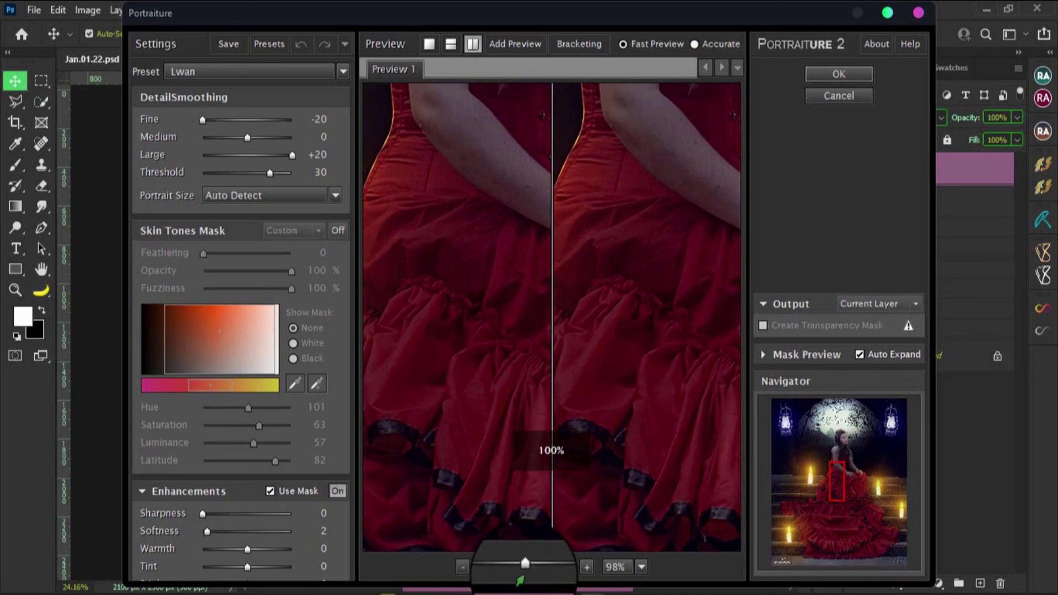
drag(649, 260, 614, 465)
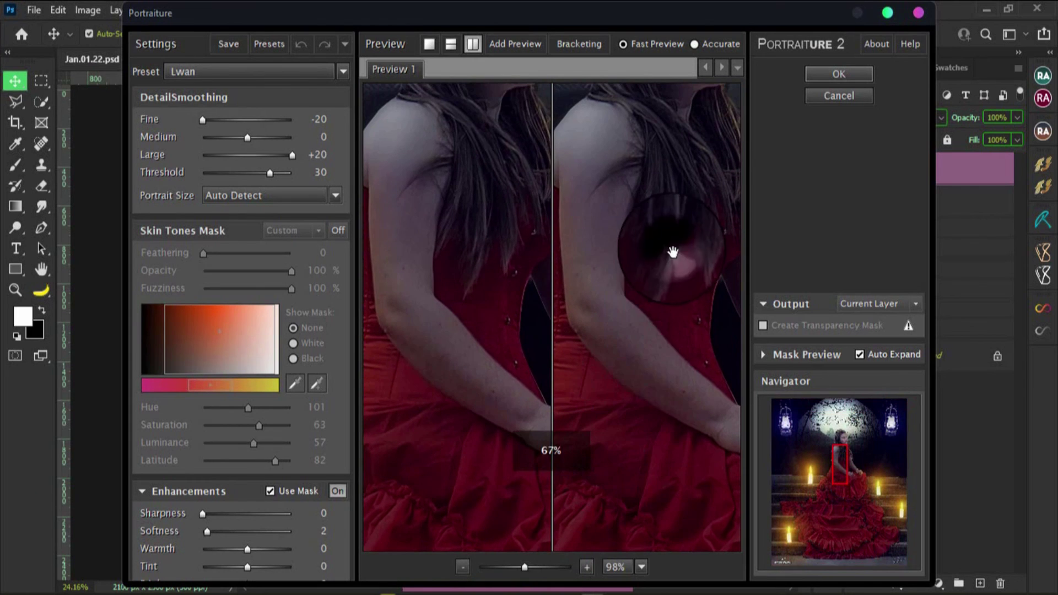
drag(673, 248, 629, 492)
drag(673, 277, 664, 383)
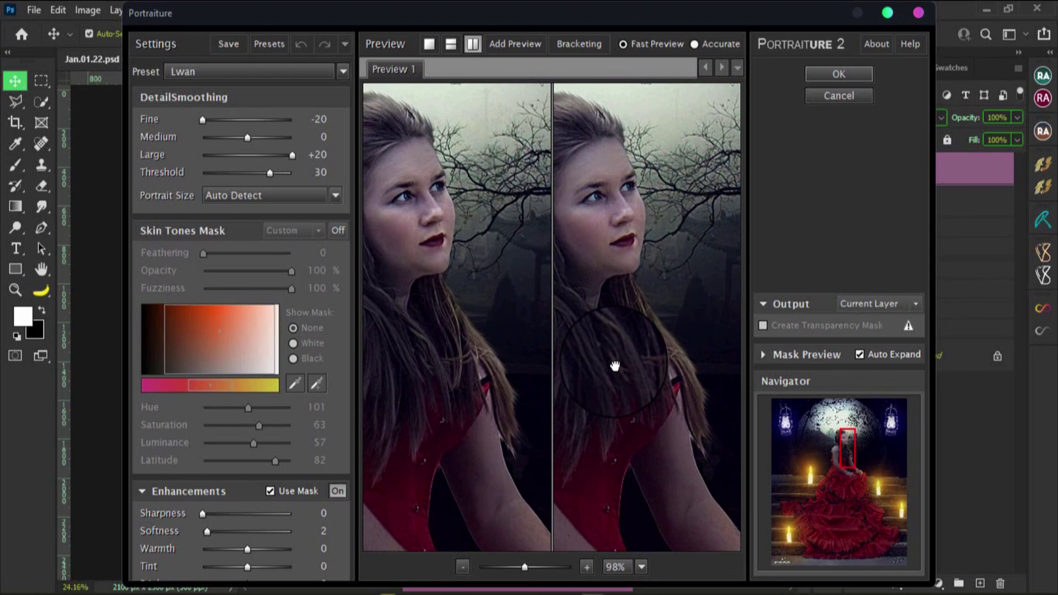
drag(643, 338, 668, 330)
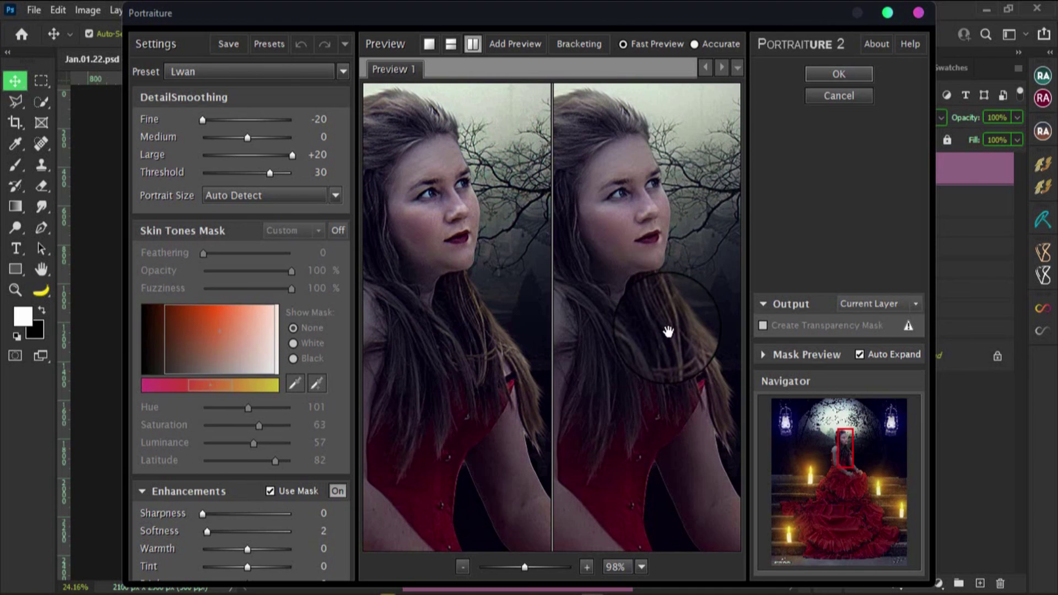
click(842, 76)
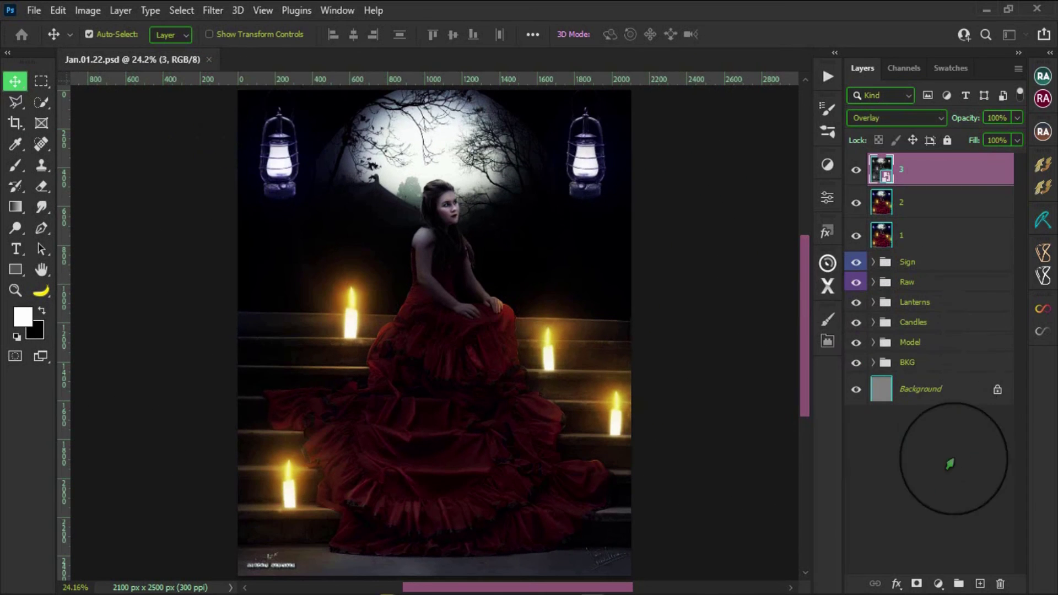
Select merged layer 3 and keep its blend mode set to Overlay.
click(950, 464)
scroll(668, 413, down, 3)
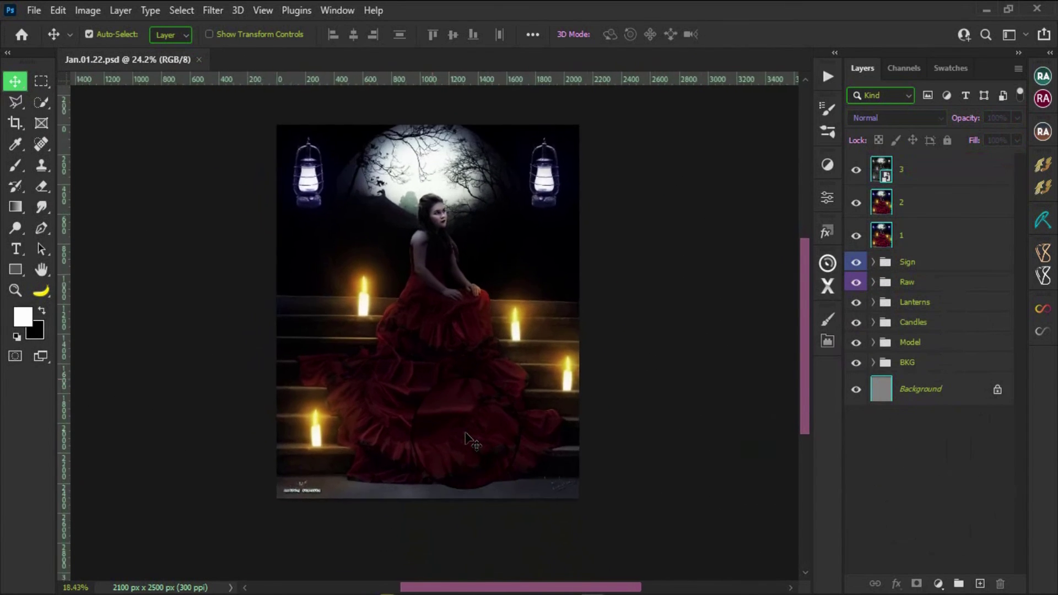
scroll(469, 440, up, 1)
scroll(469, 440, up, 1)
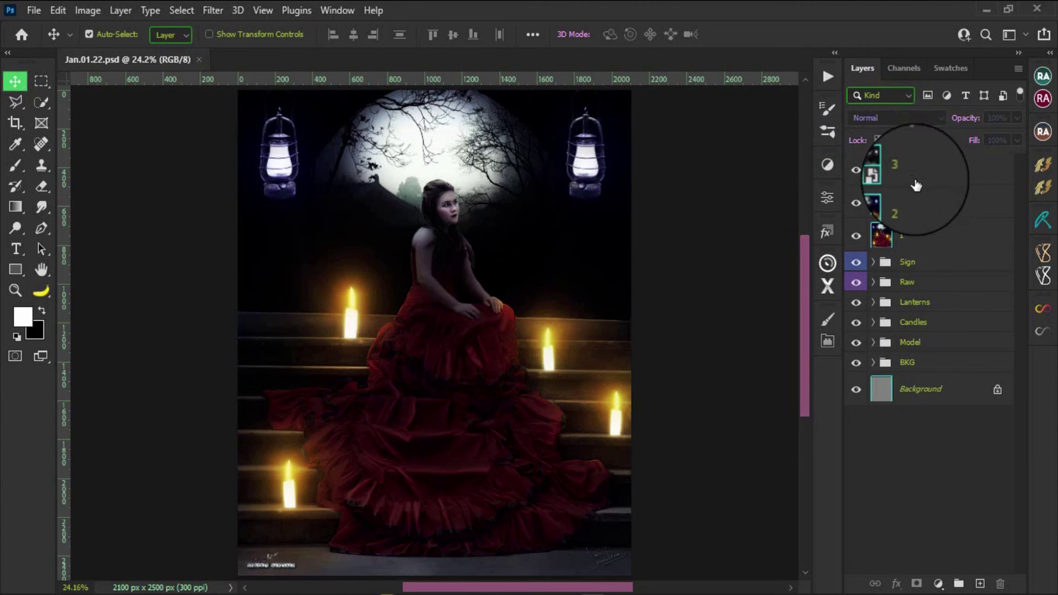
click(904, 166)
click(882, 118)
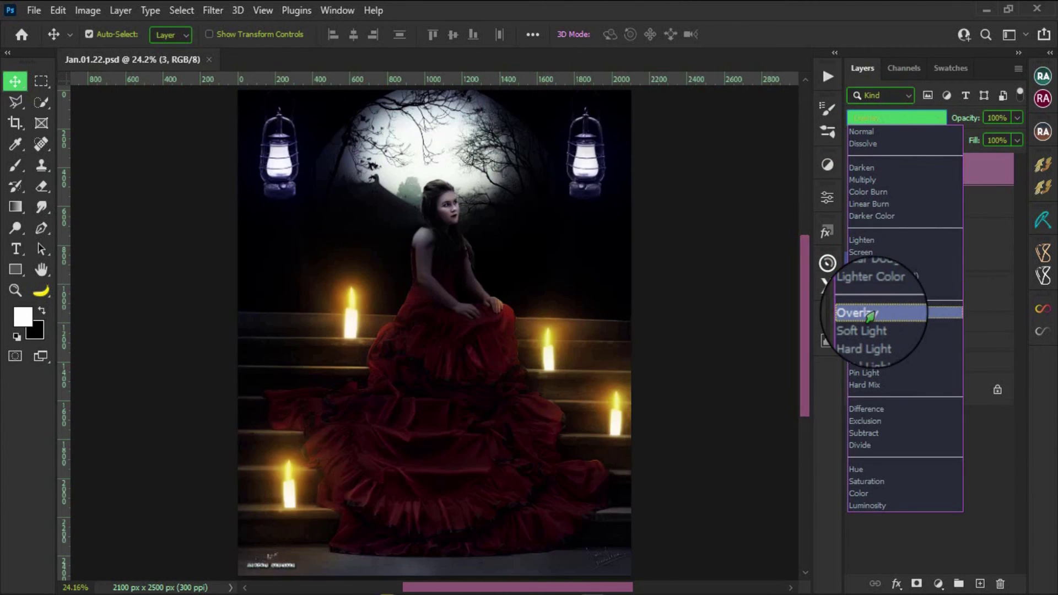
click(860, 309)
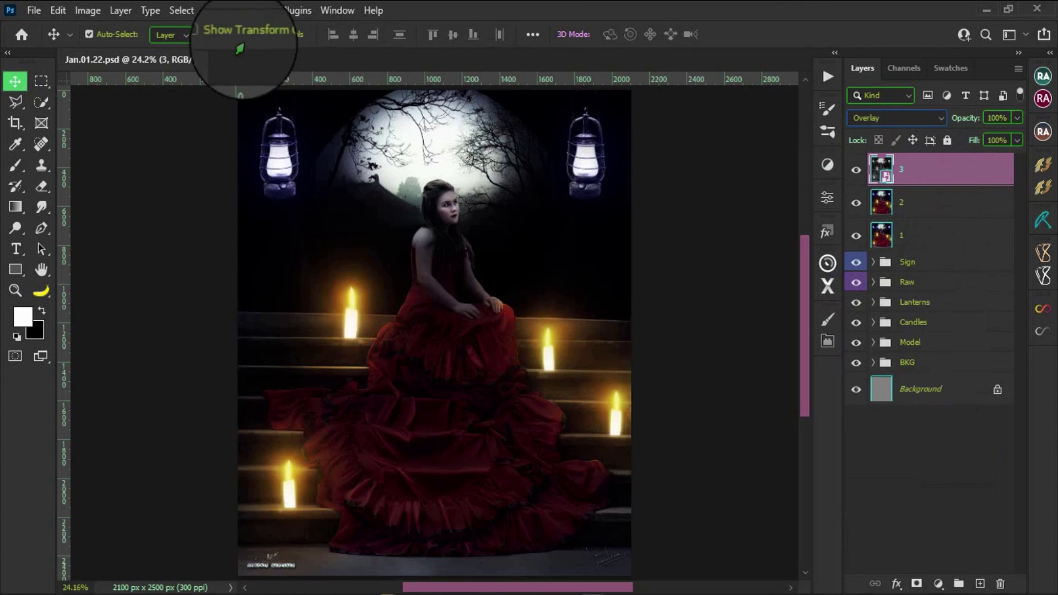
Bring up the High Pass filter at 3.0-pixel radius on layer 3.
click(213, 10)
mouse_move(255, 399)
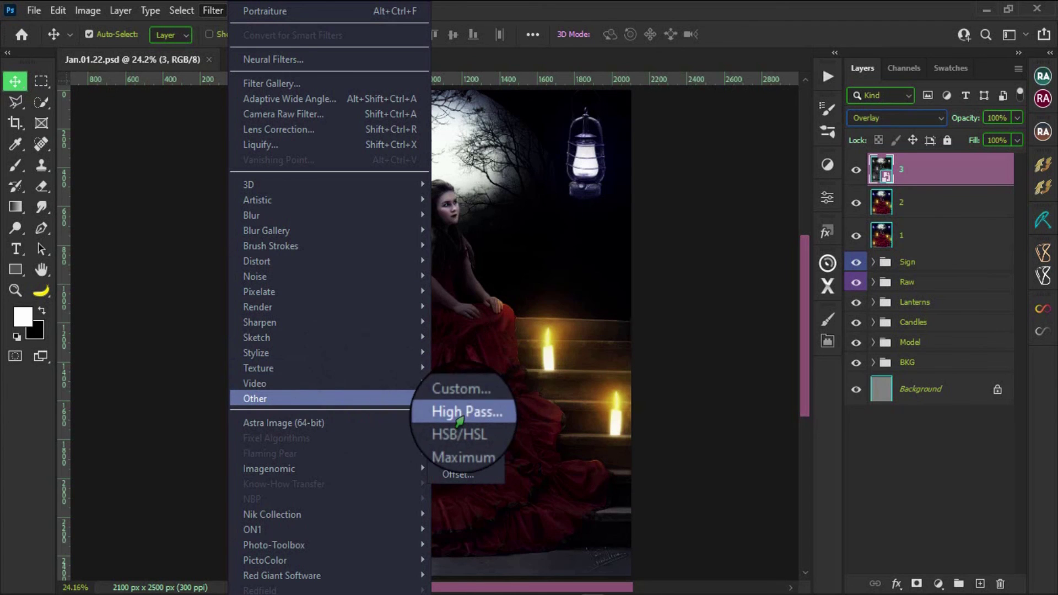
click(446, 409)
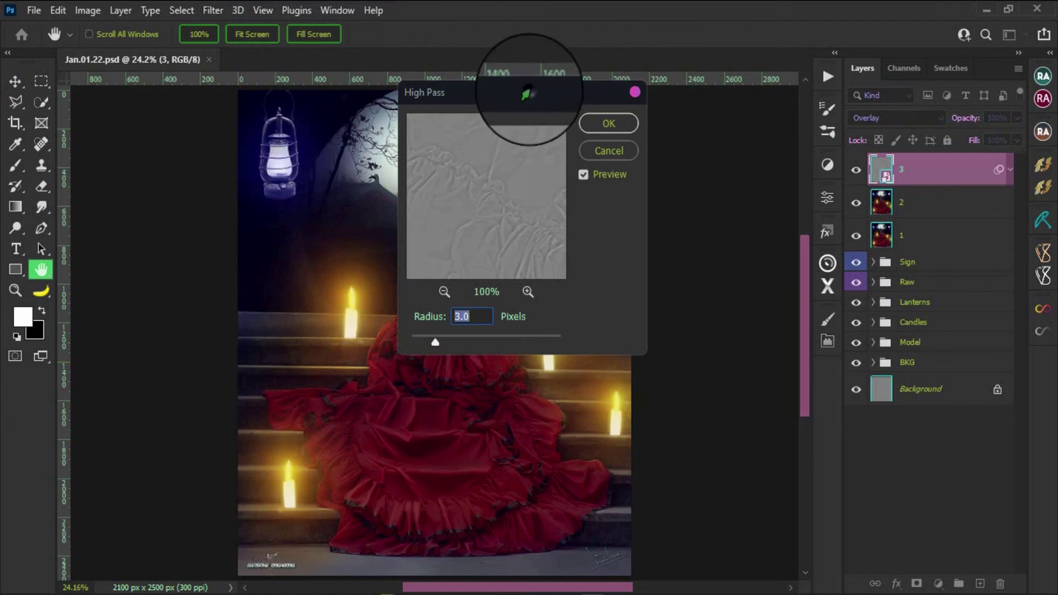
click(560, 273)
drag(560, 92, 560, 262)
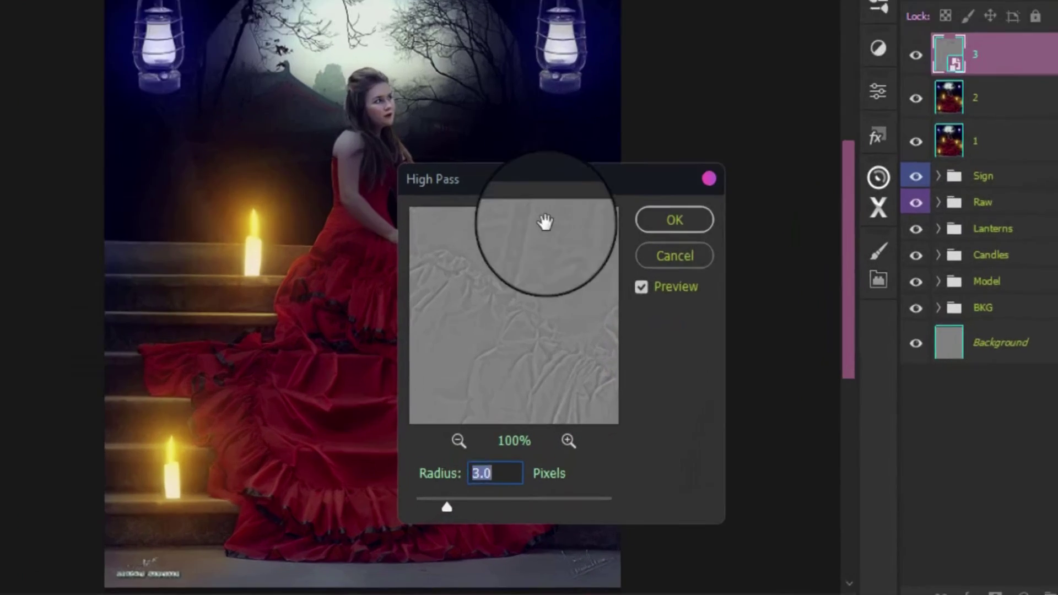
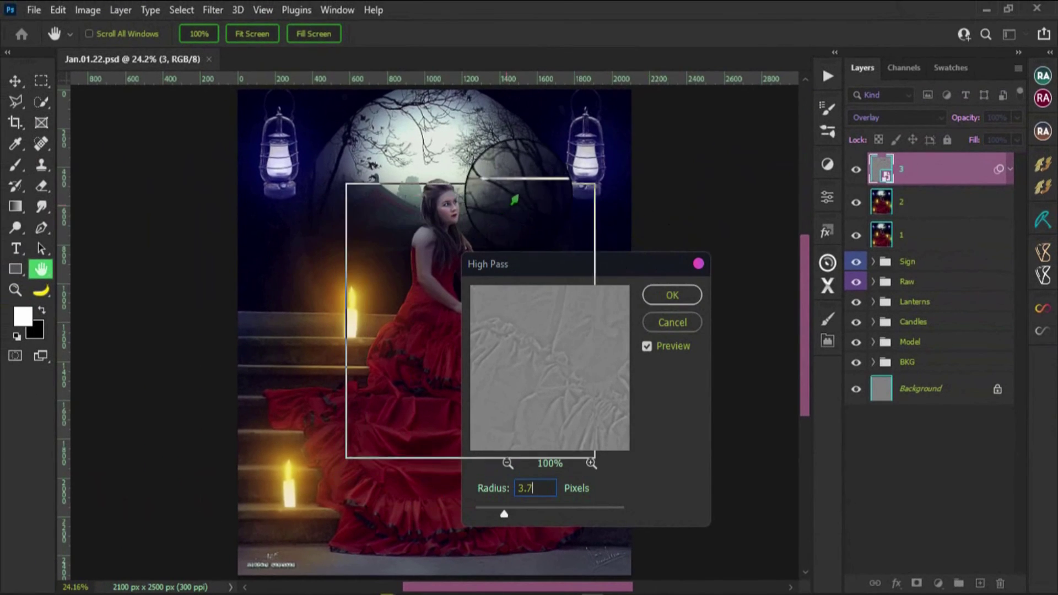
Apply the 3.7 px High Pass to layer 3, stamp visible layers, and start renaming the new layer.
drag(599, 264, 494, 193)
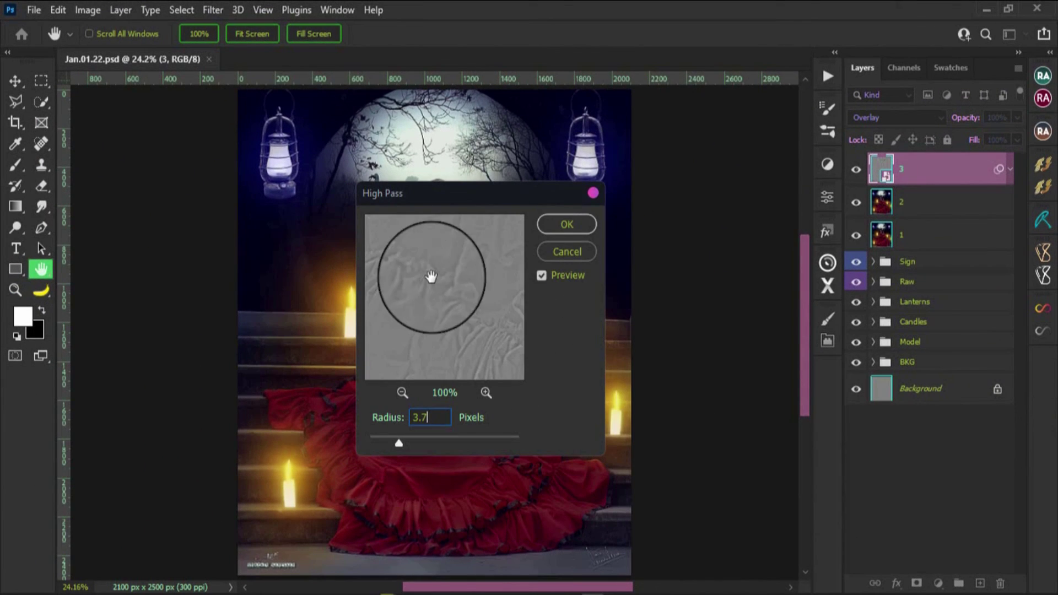
click(566, 215)
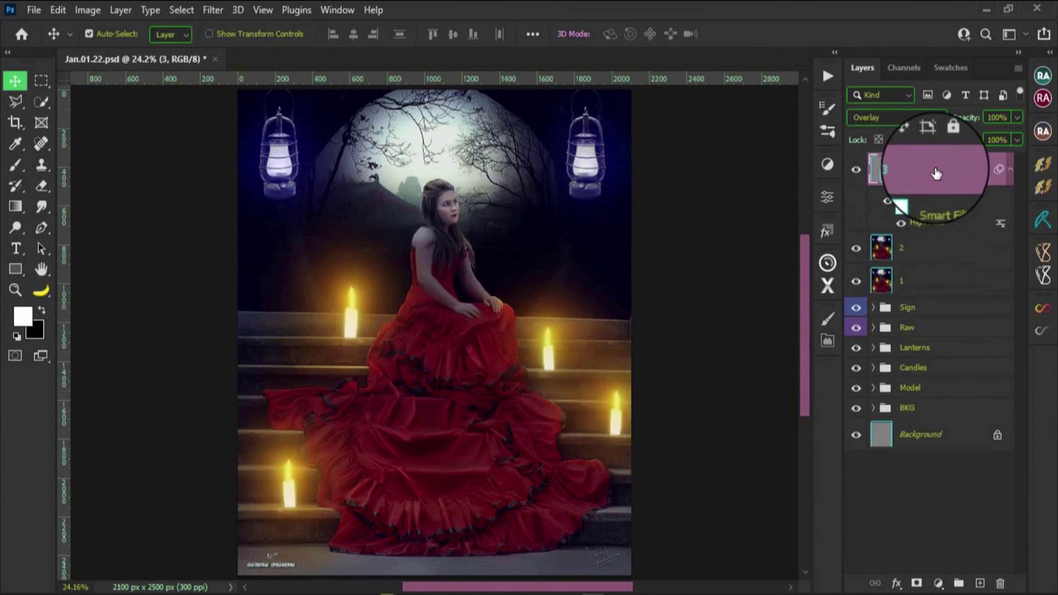
key(ctrl+alt+shift+e)
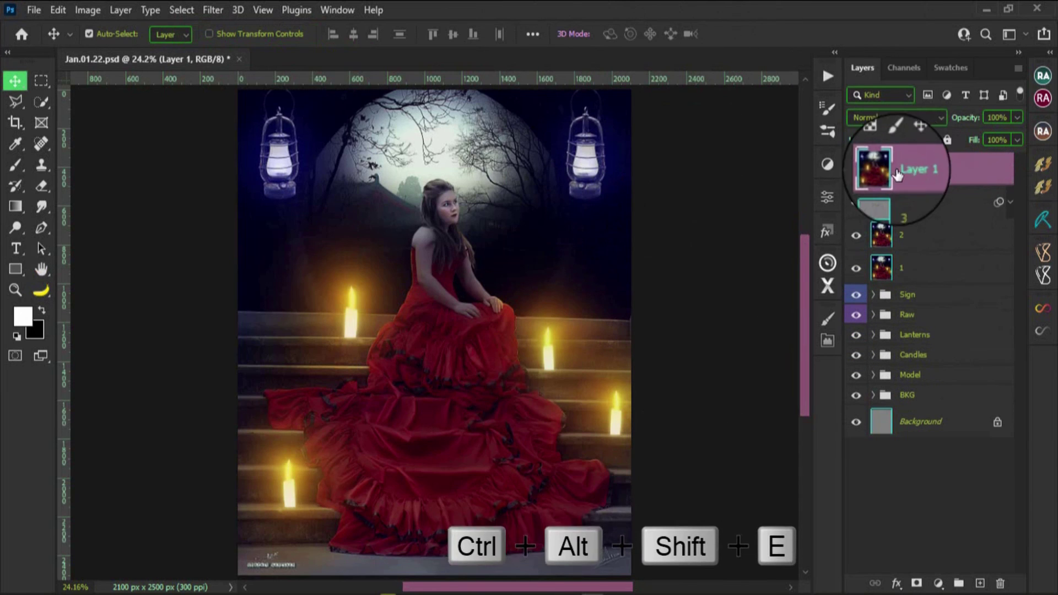
double_click(915, 170)
key(BackSpace)
text(4)
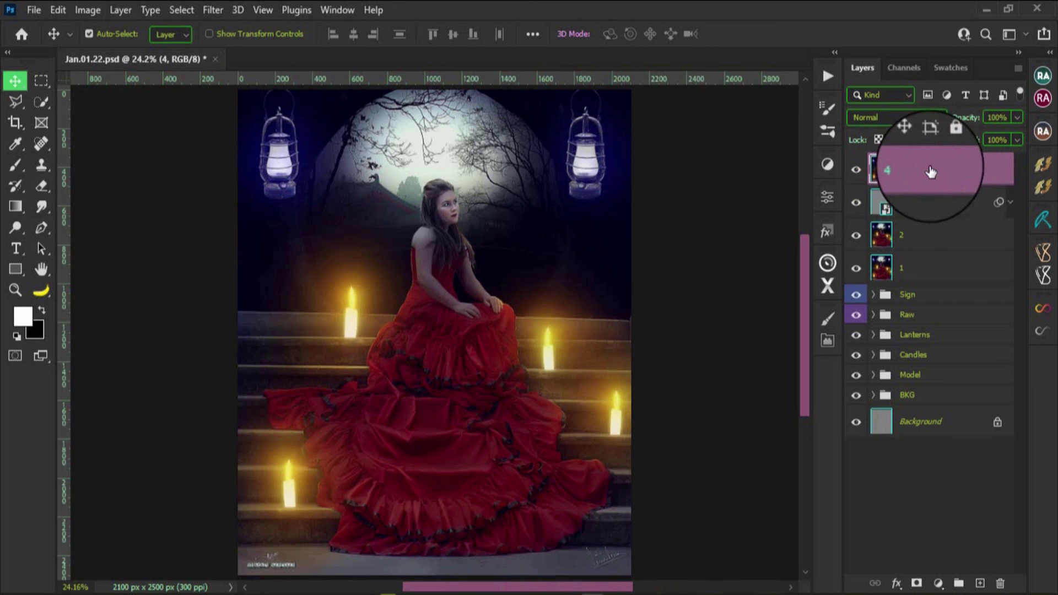
click(828, 164)
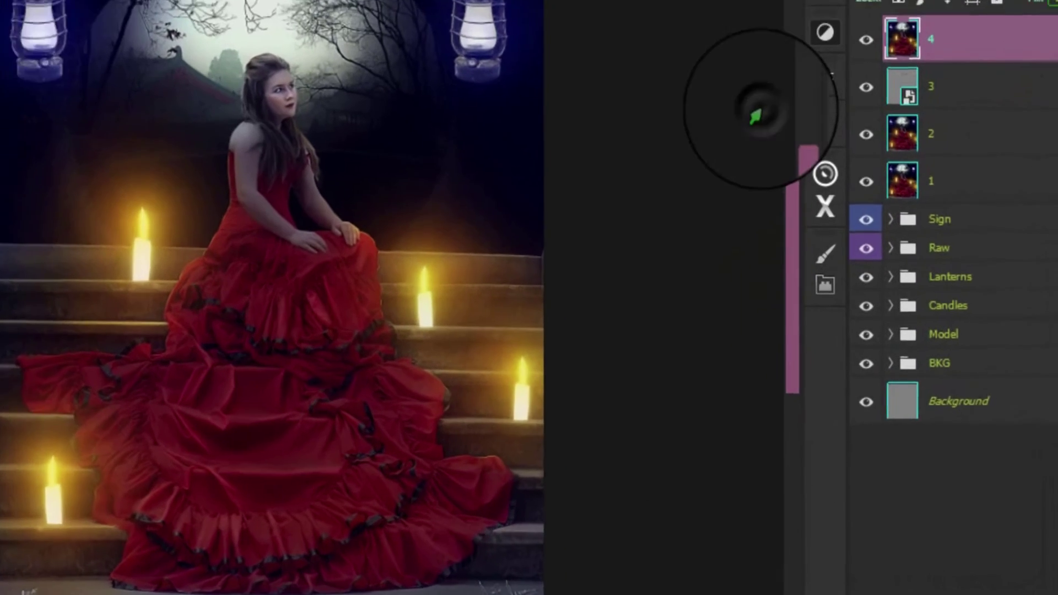
Add a Color Lookup adjustment using 3Strip.look at 35% opacity.
click(777, 215)
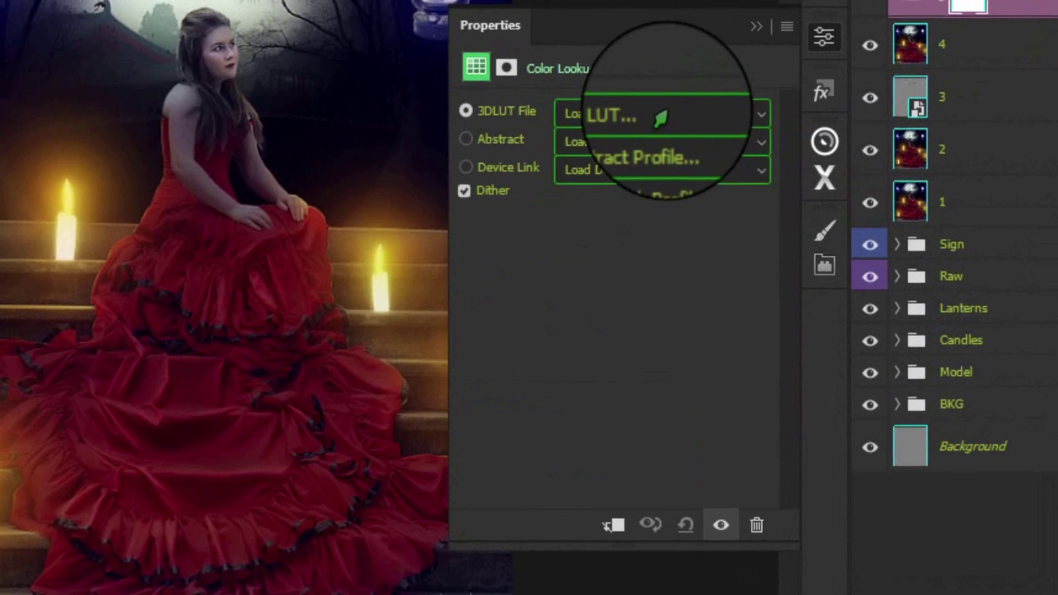
click(659, 113)
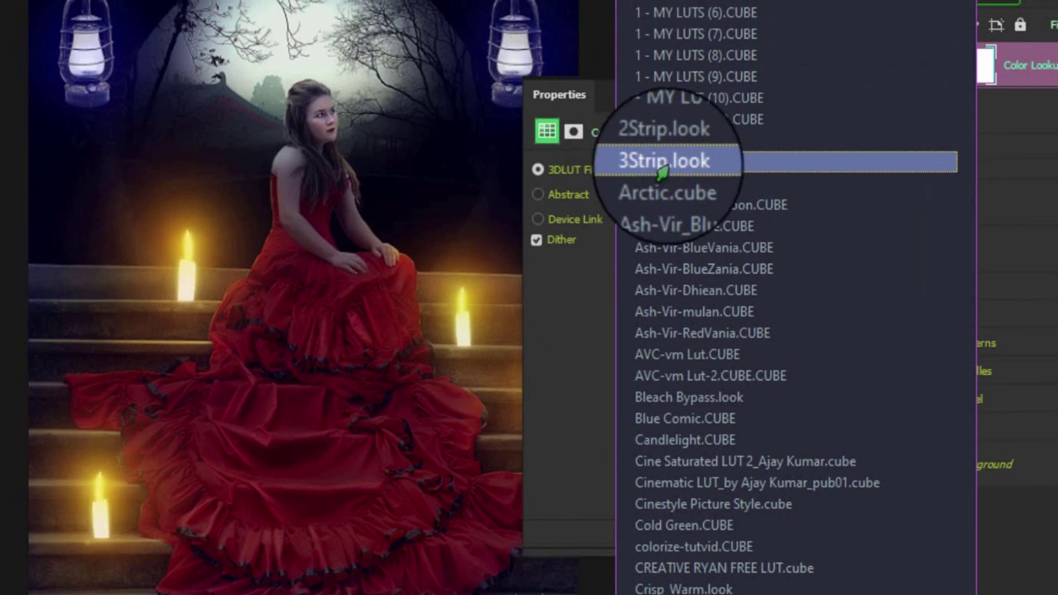
click(726, 165)
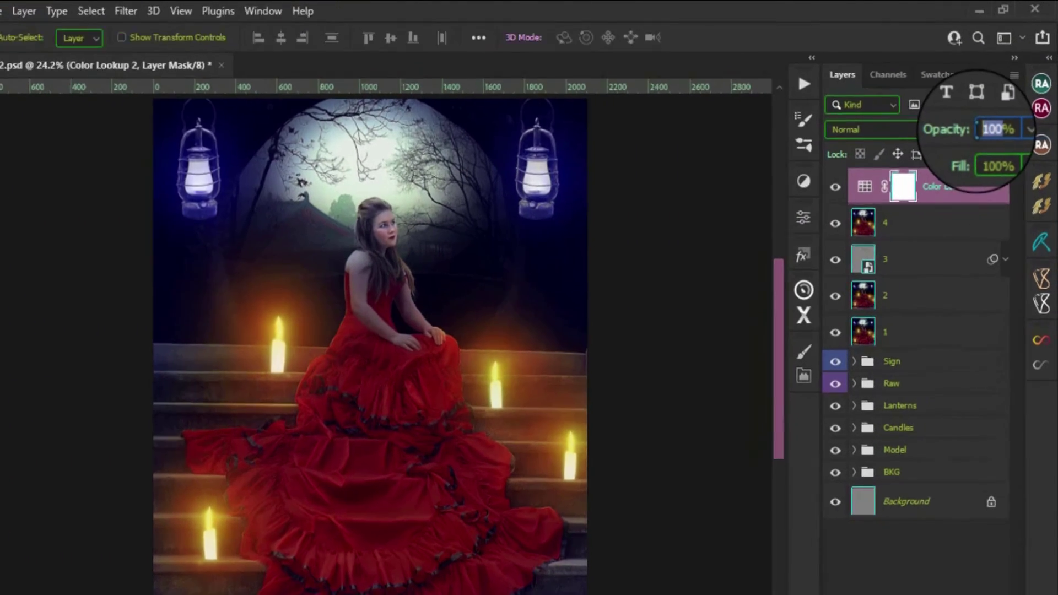
text(3)
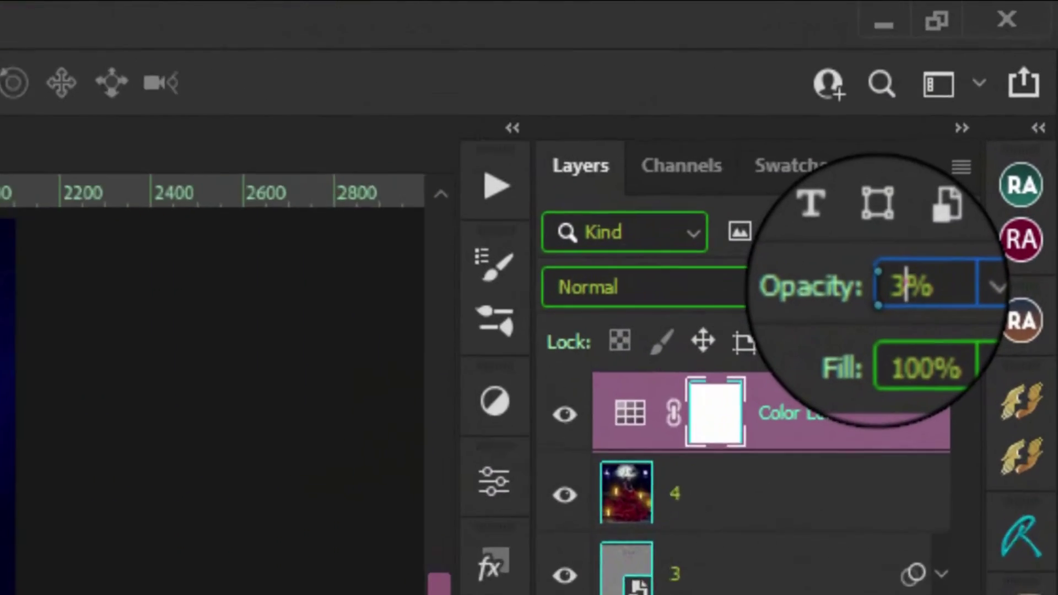
text(5)
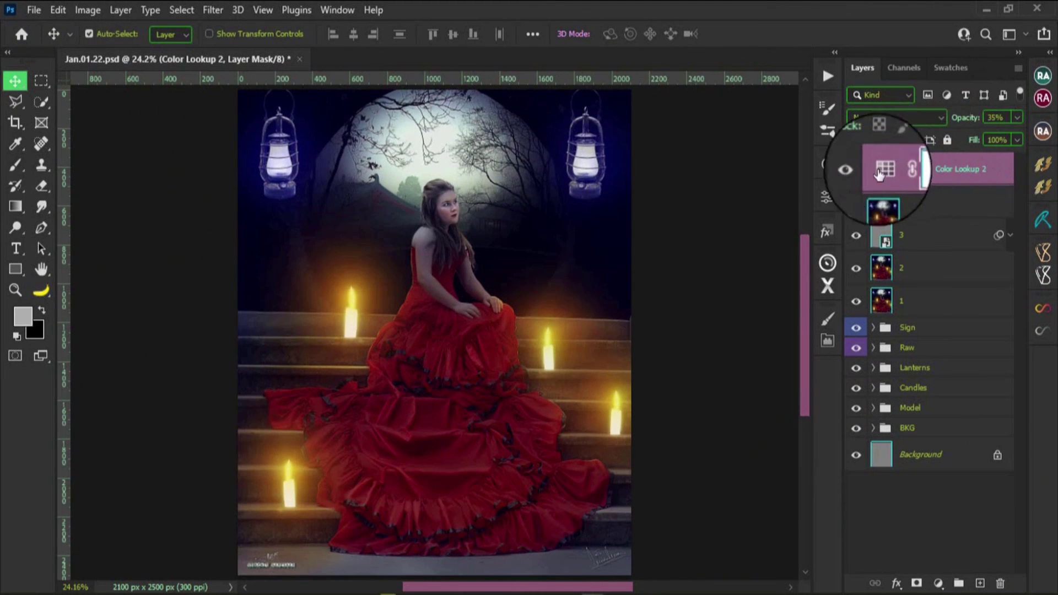
Check the Color Lookup 2 layer's effect and stamp the visible result into a new layer.
click(856, 169)
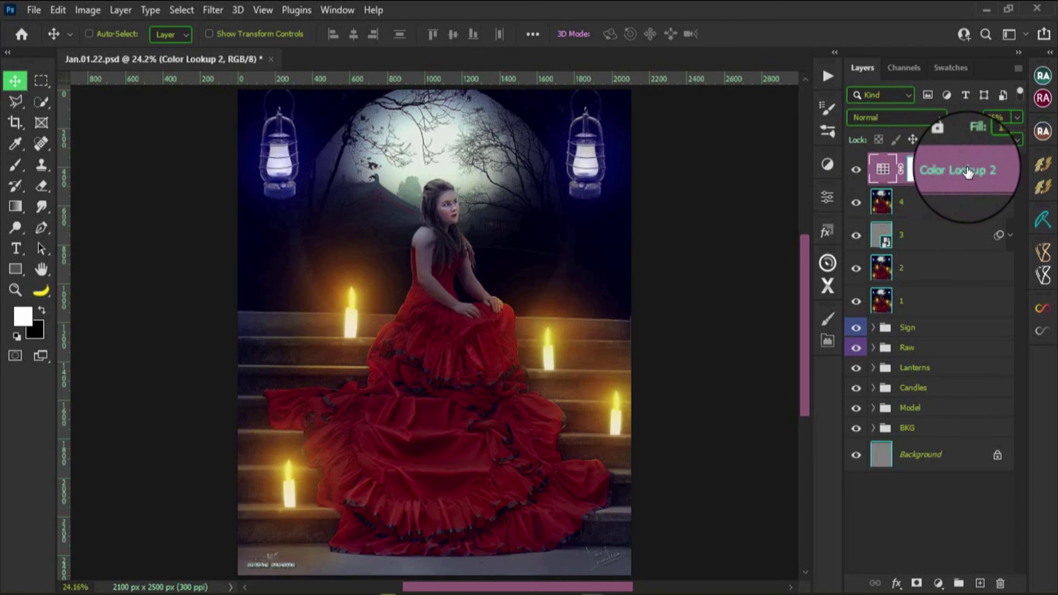
click(951, 165)
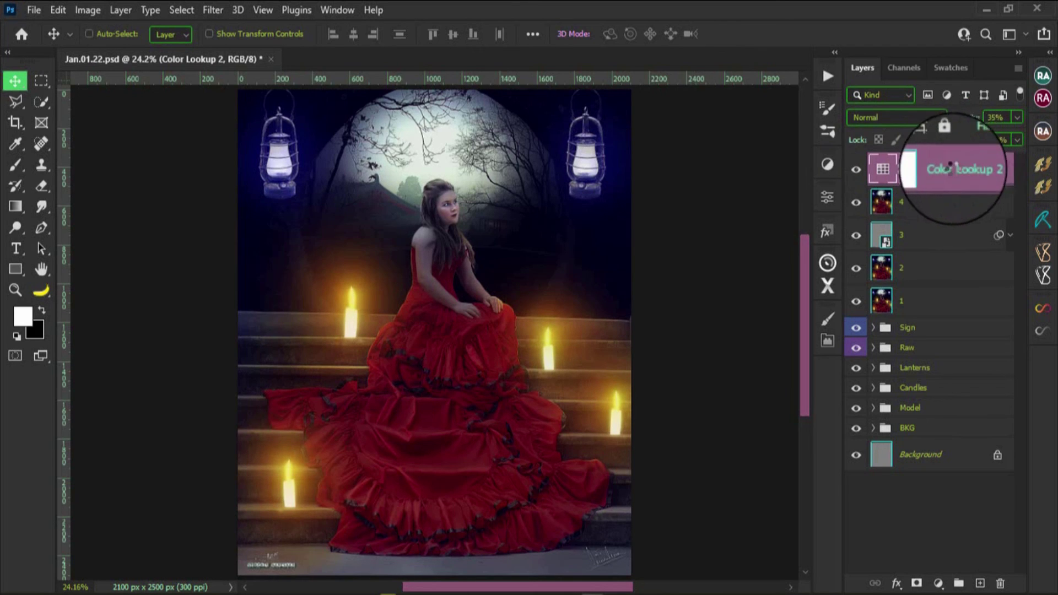
key(ctrl+alt+shift+e)
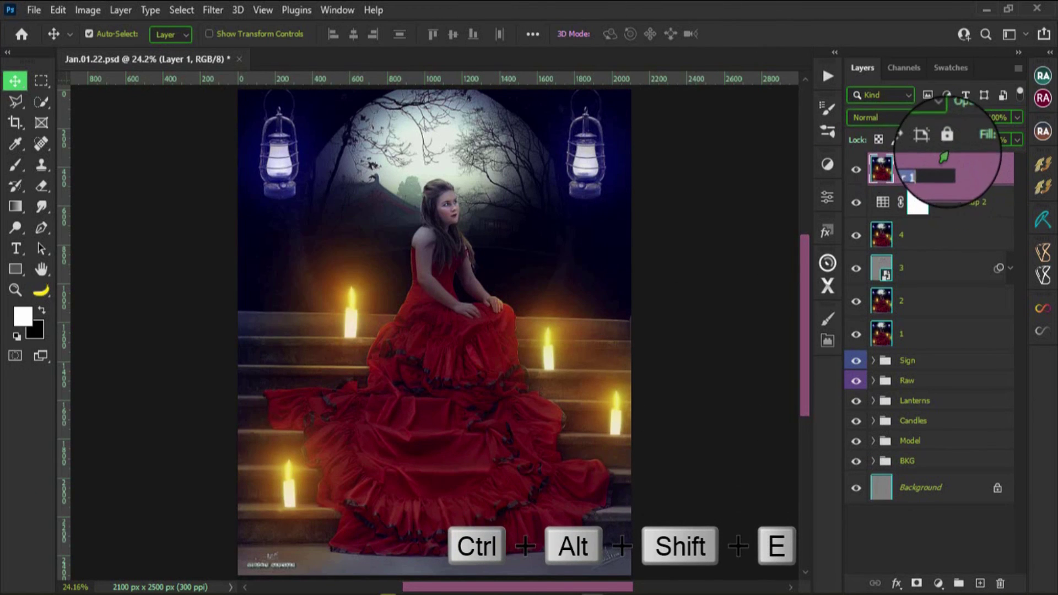
Name the stamped layer 5 and give it Match Color luminance 120, colour intensity 105.
text(5)
key(Return)
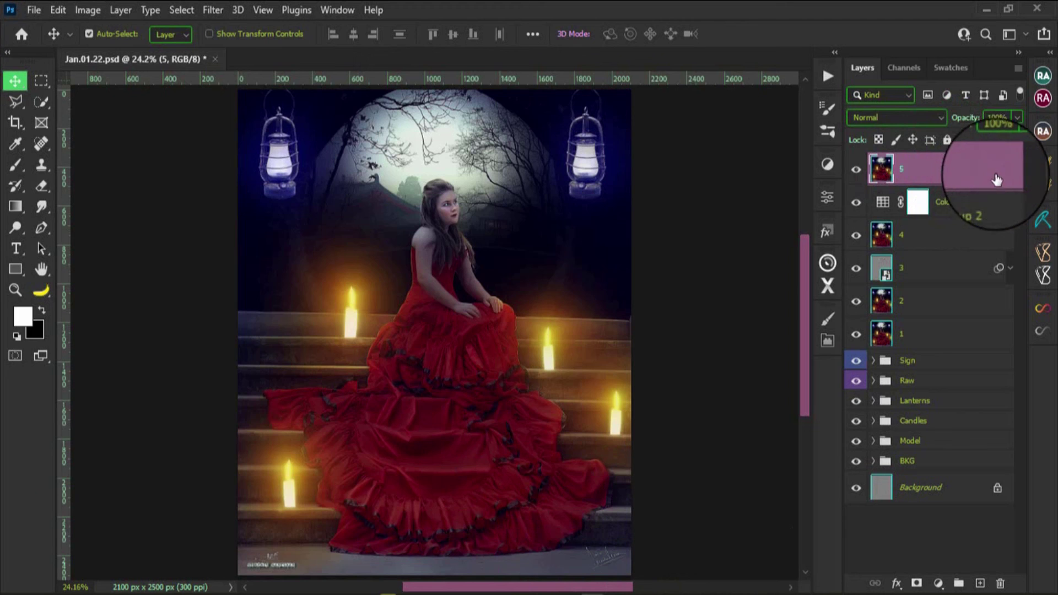
click(80, 12)
mouse_move(112, 51)
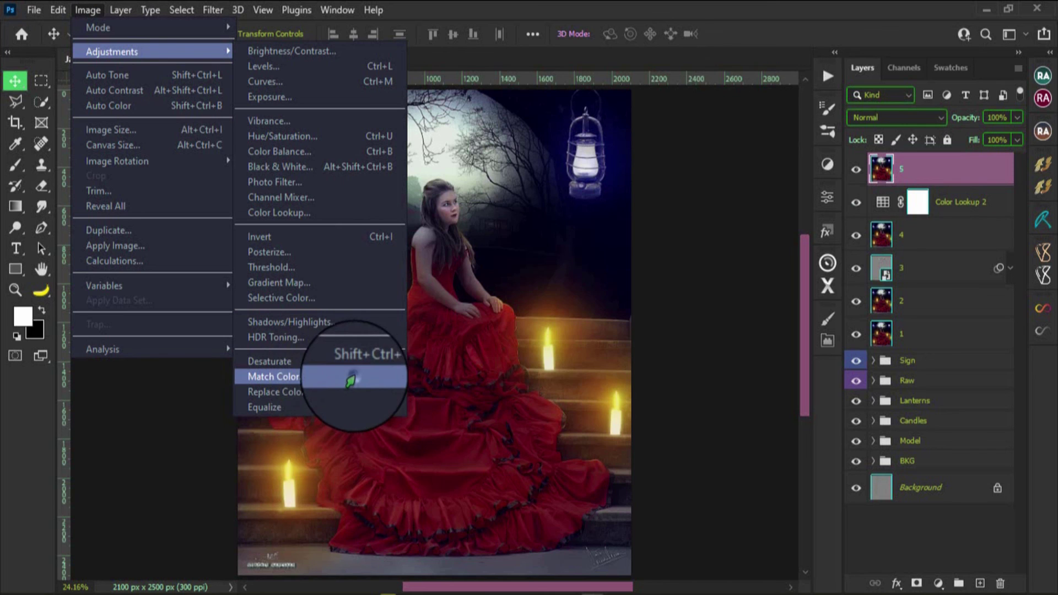
click(351, 381)
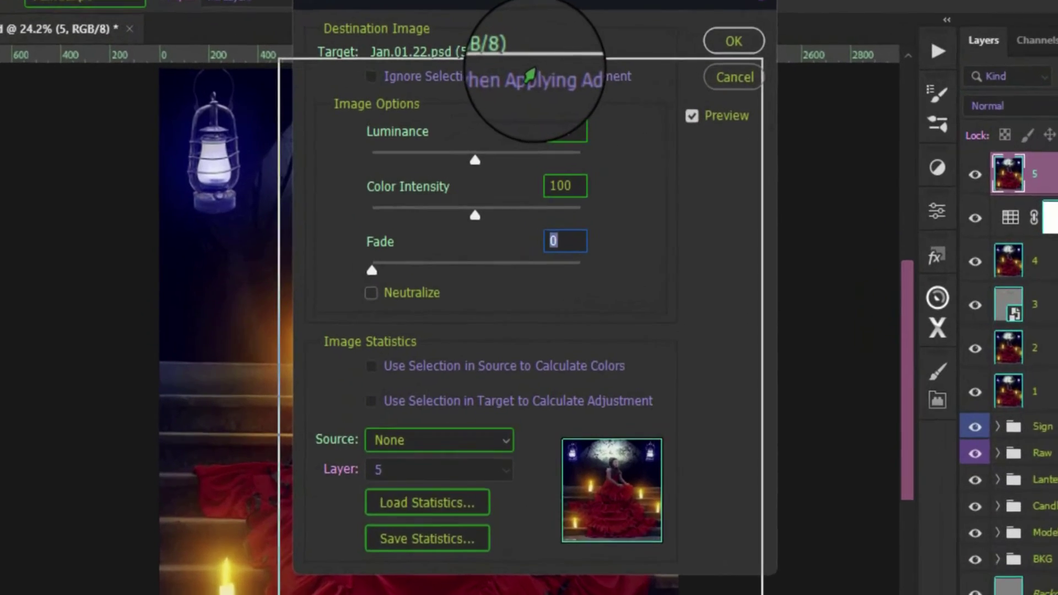
click(575, 309)
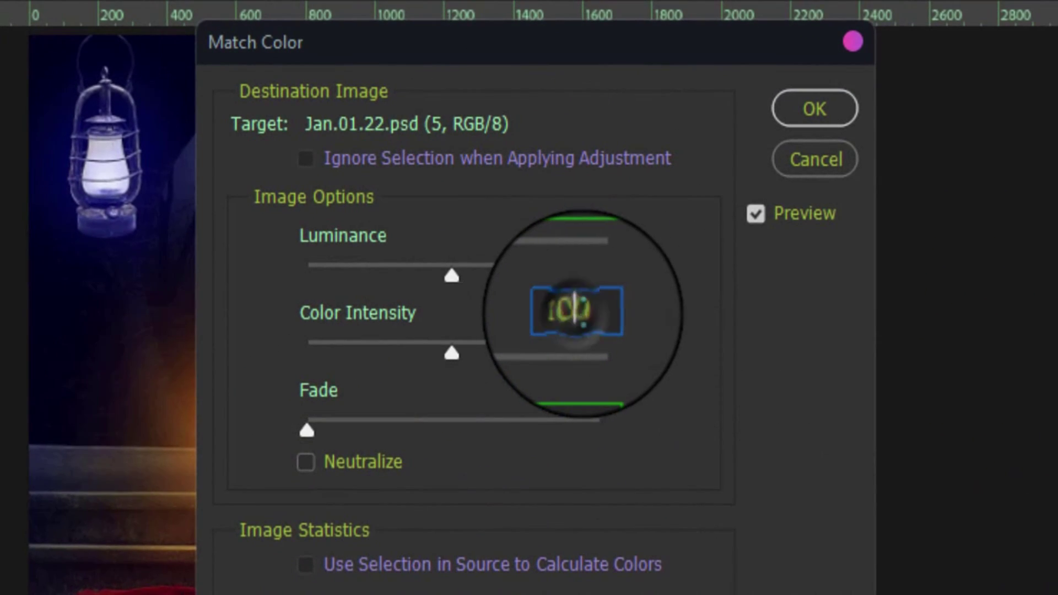
drag(575, 309, 588, 311)
text(105)
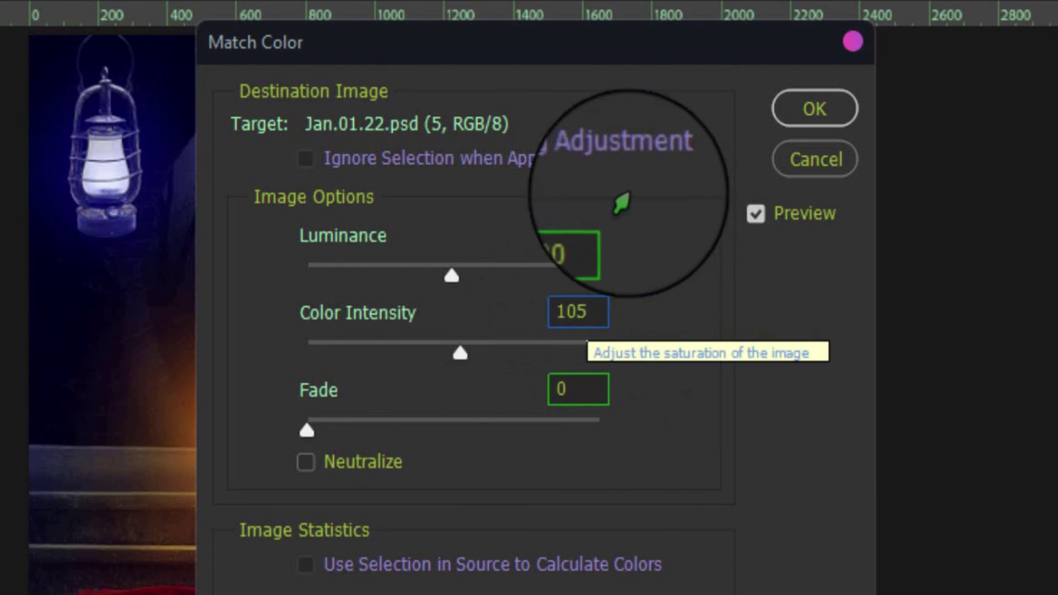
drag(567, 236, 602, 235)
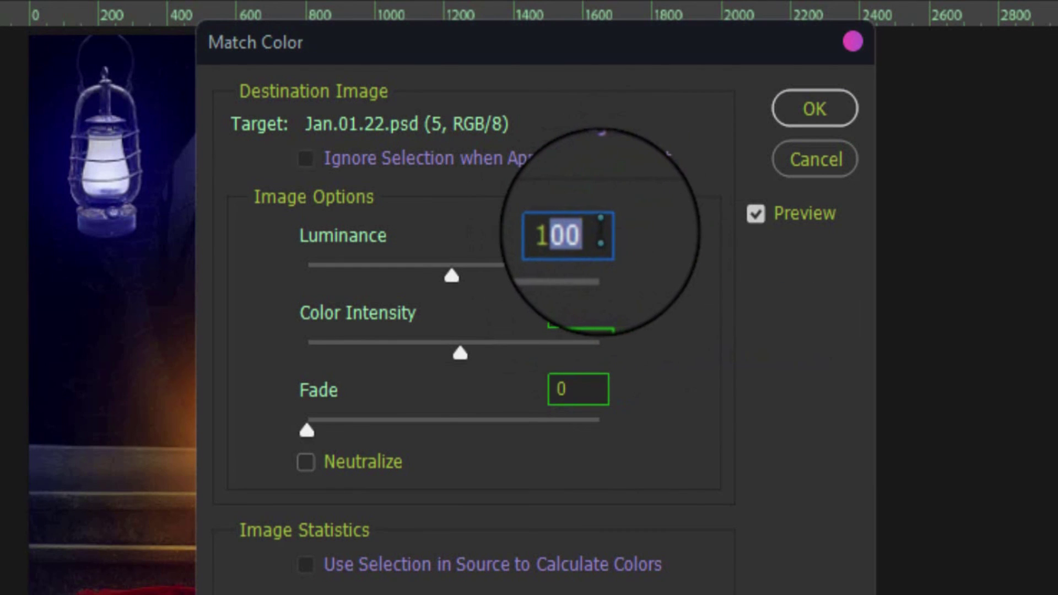
text(22)
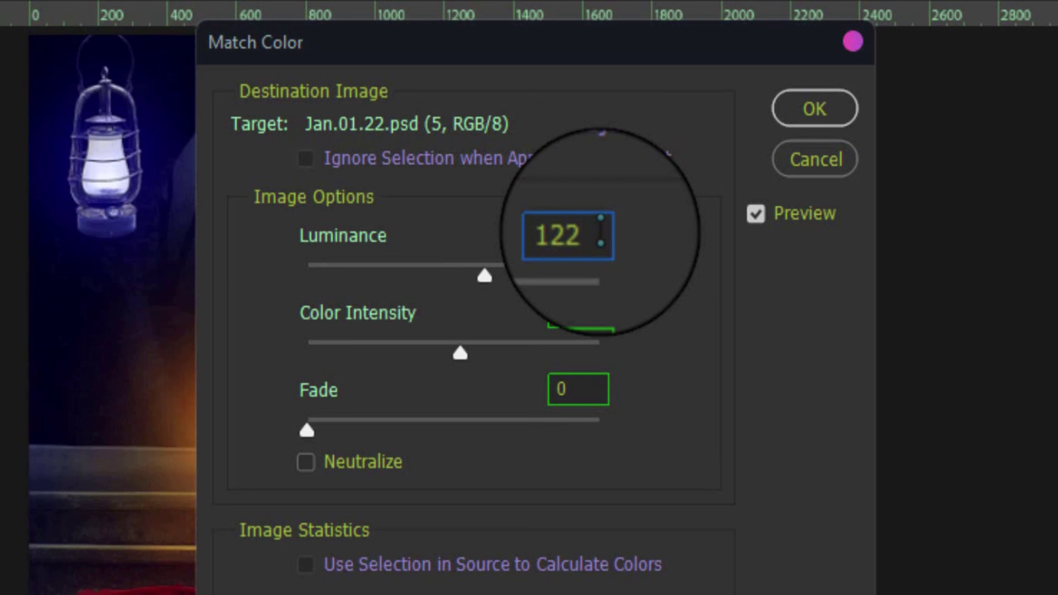
key(BackSpace)
text(0)
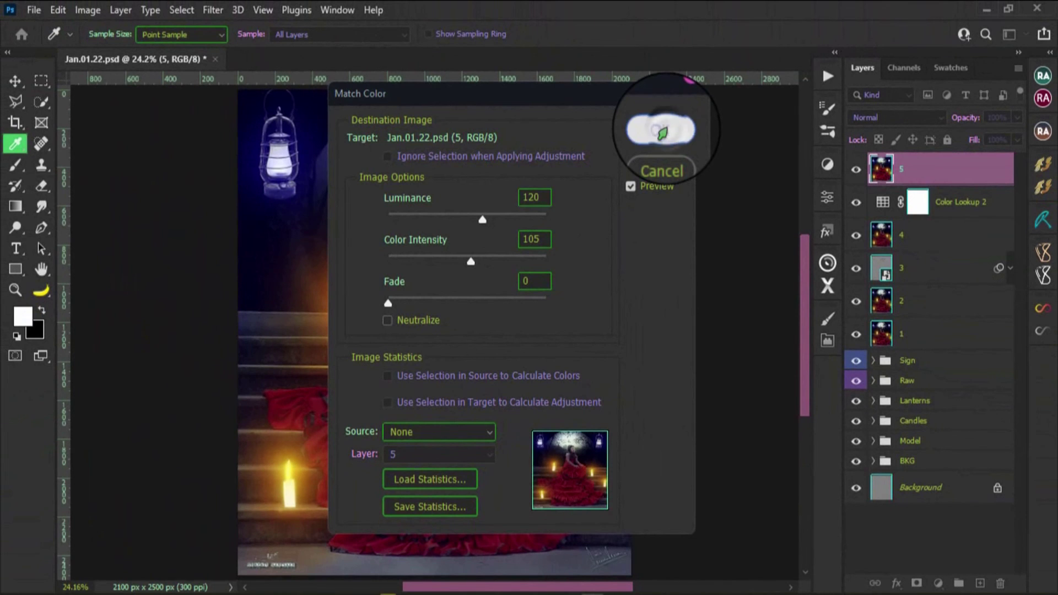
click(663, 133)
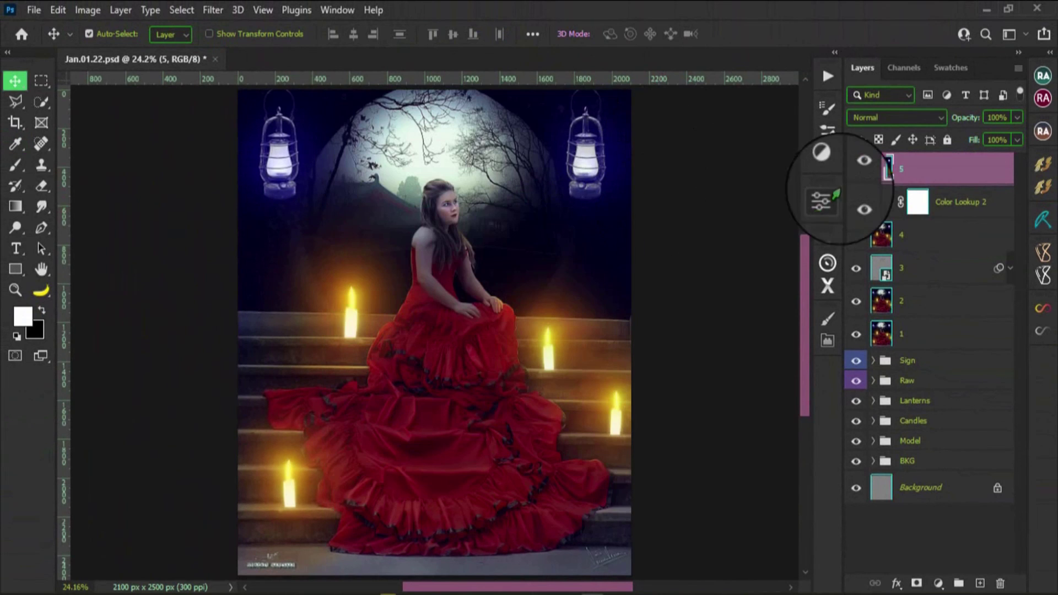
Compare layer 5 on and off, then group layers 1–5 with the lookup and begin renaming the group.
click(856, 171)
click(857, 172)
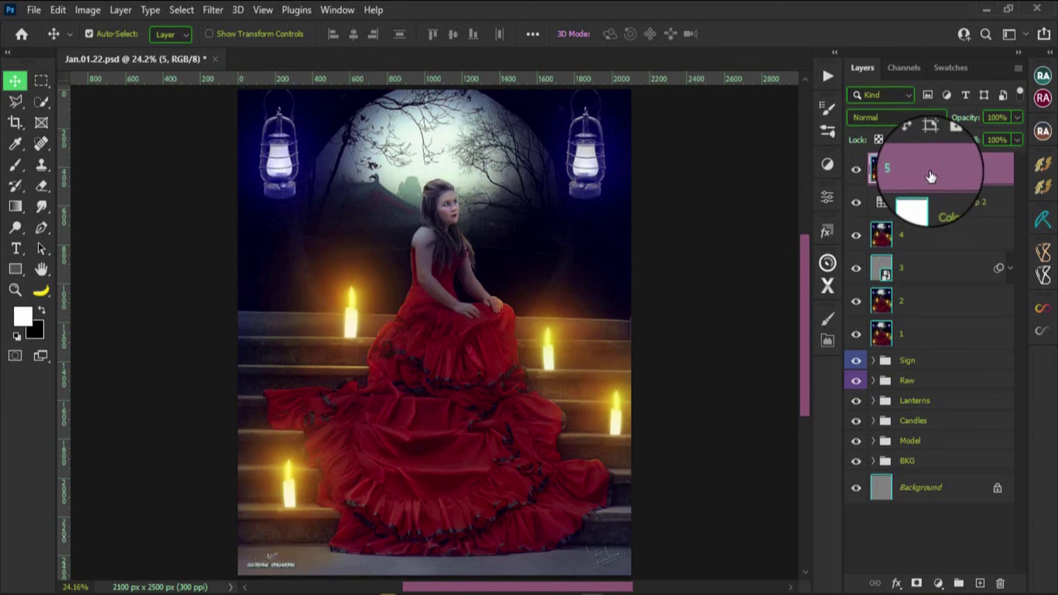
shift+click(928, 337)
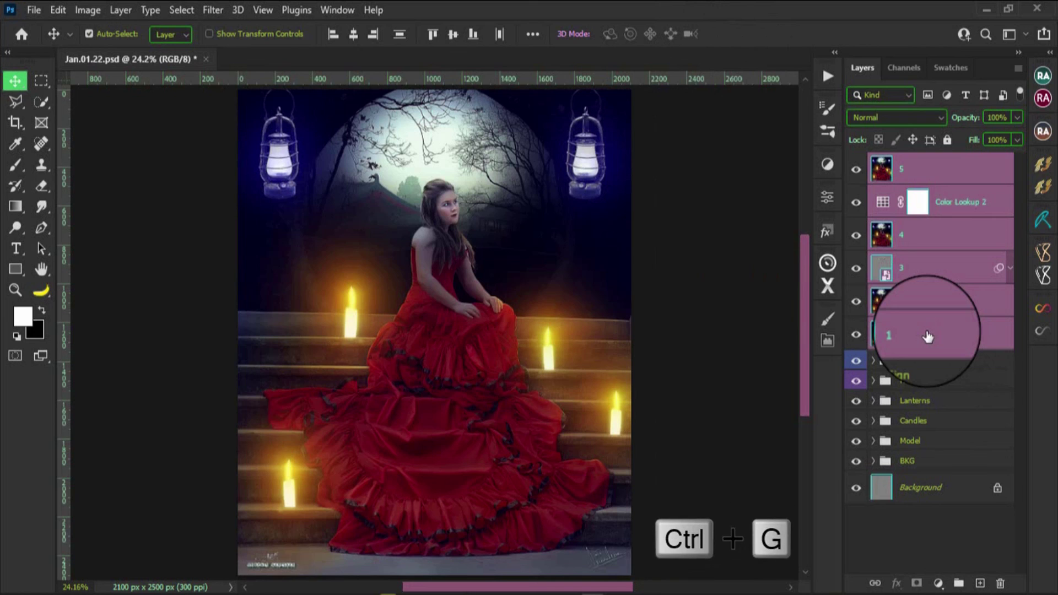
key(ctrl+g)
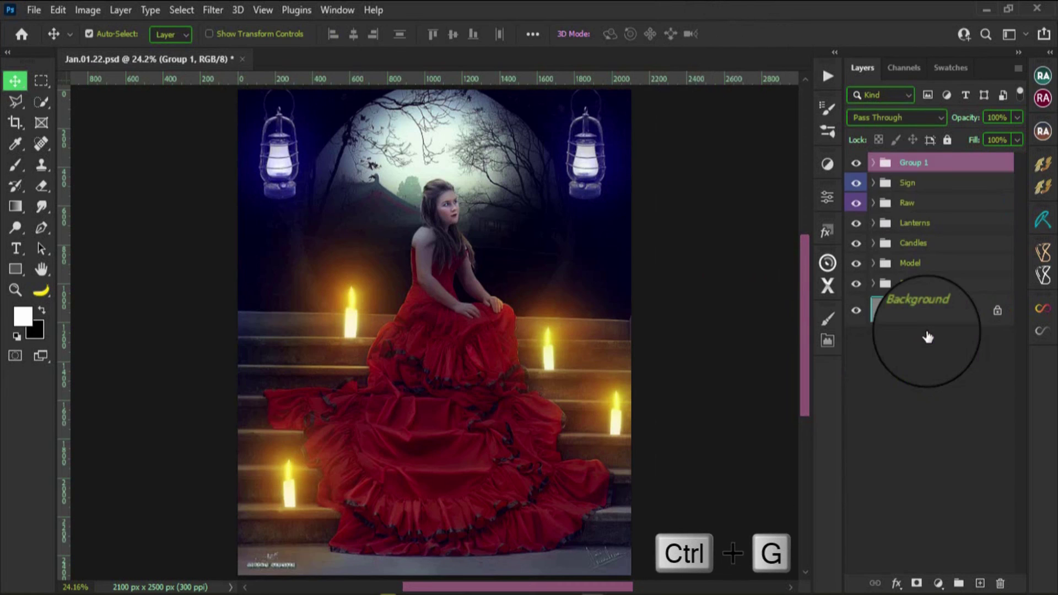
double_click(918, 164)
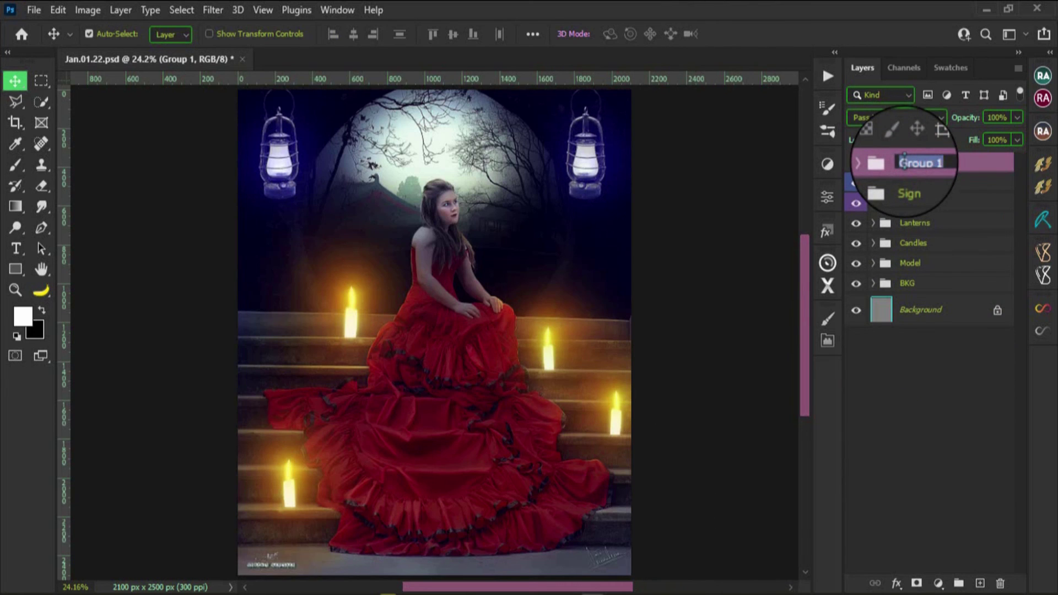